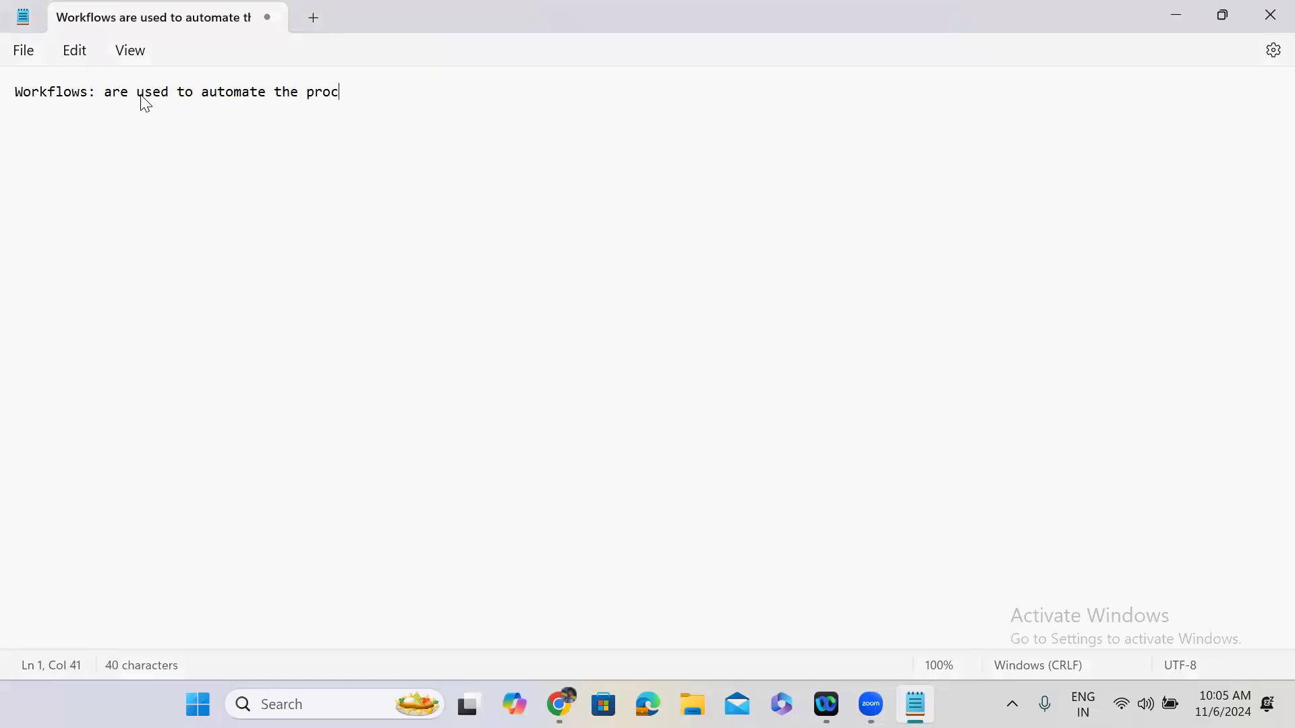
# Start a new line below 'Workflows: are used to automate the process' in Notepad.
pyautogui.press('Return')
pyautogui.press('Return')
# Open the checked-out Iphone 16 Pro Max workflow in the Workflow Editor.
pyautogui.click(1178, 15)
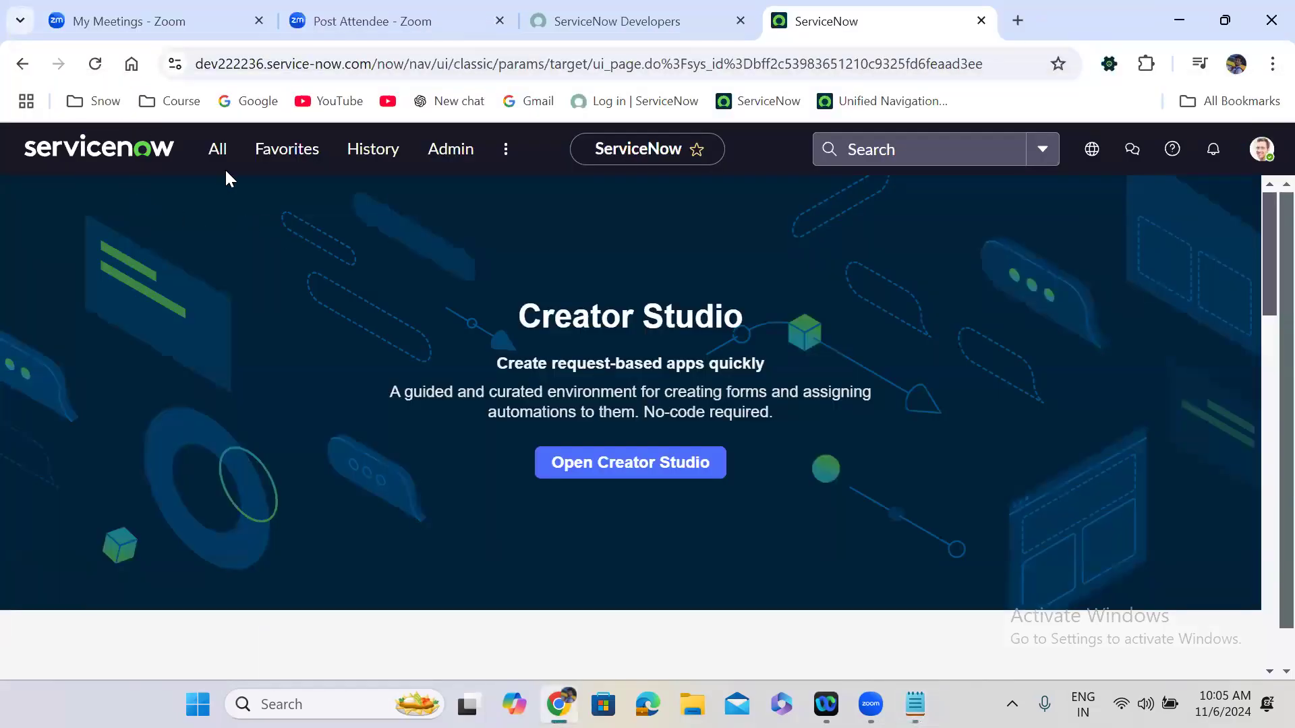
pyautogui.click(216, 156)
pyautogui.write('workflow')
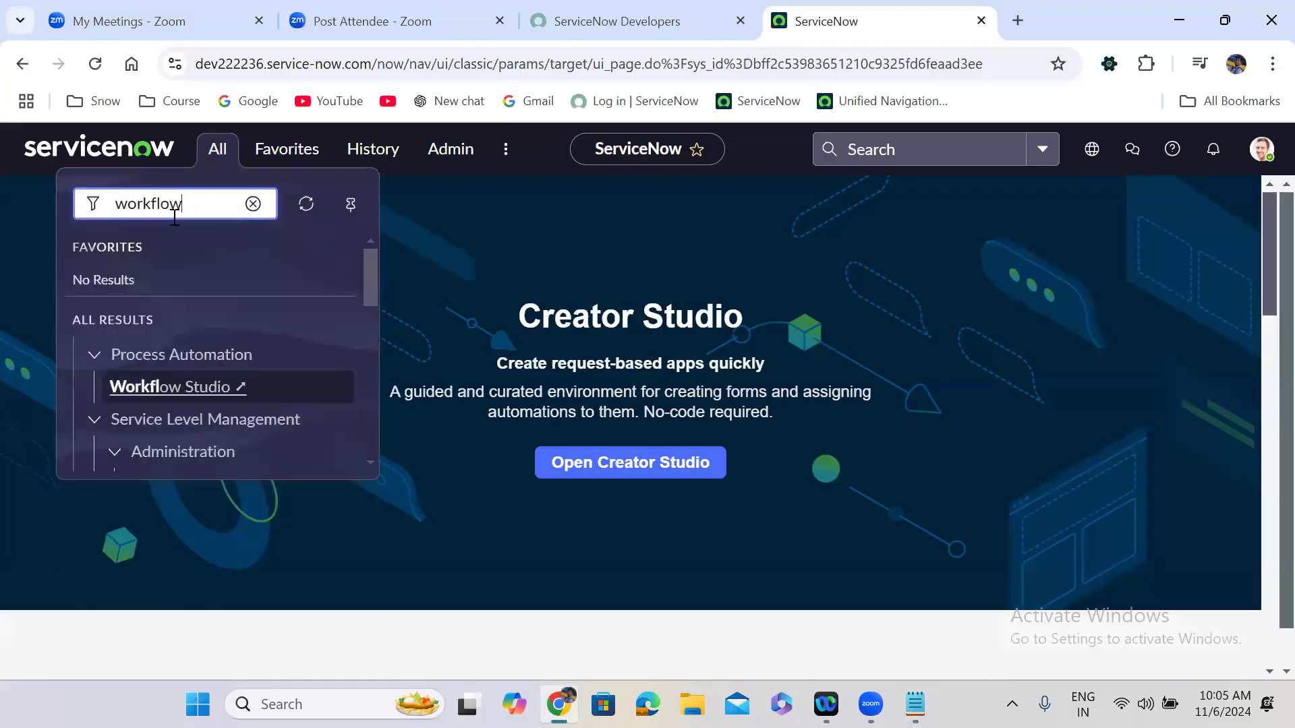
pyautogui.write(' edi')
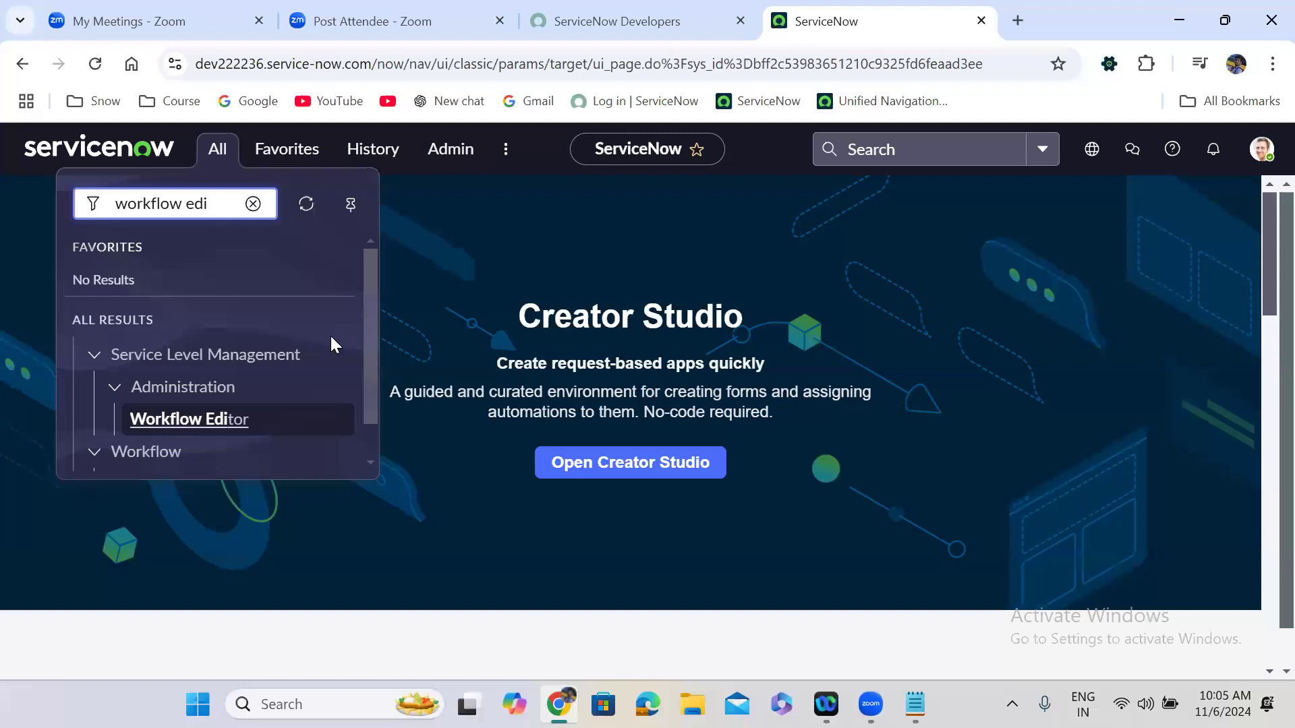
pyautogui.scroll(-1, 361, 384)
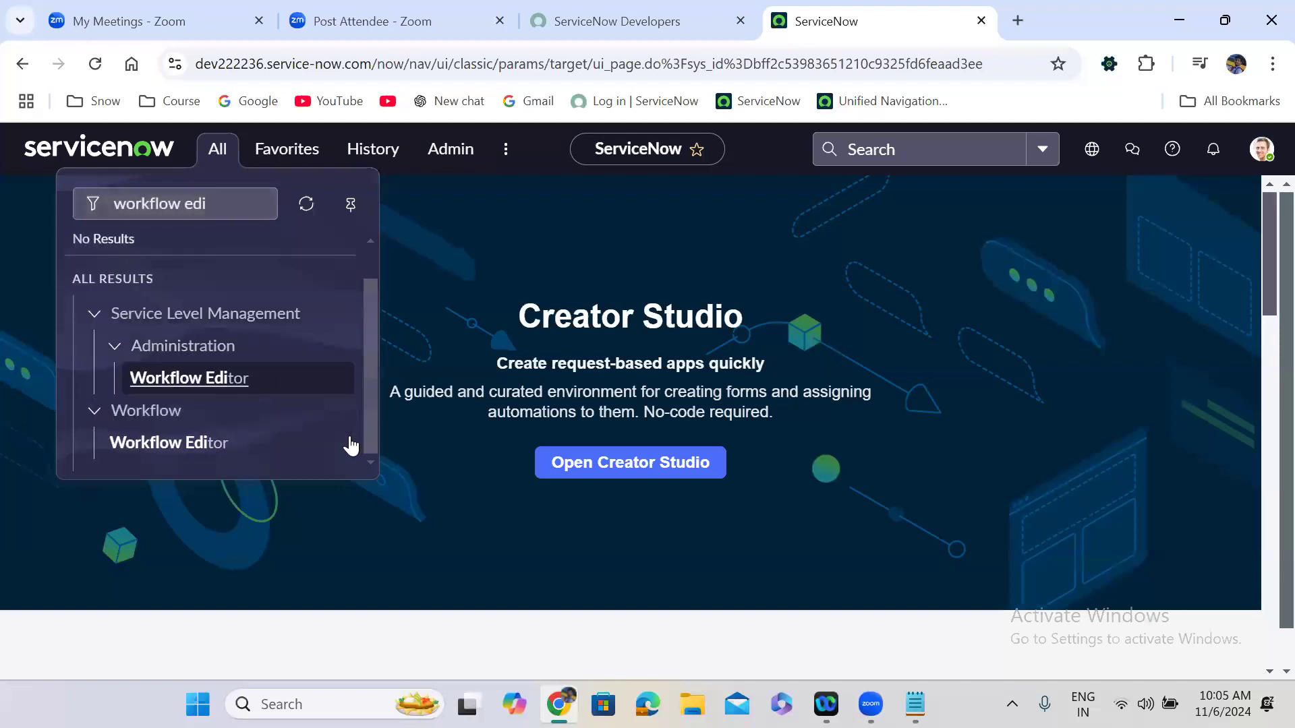
pyautogui.click(173, 445)
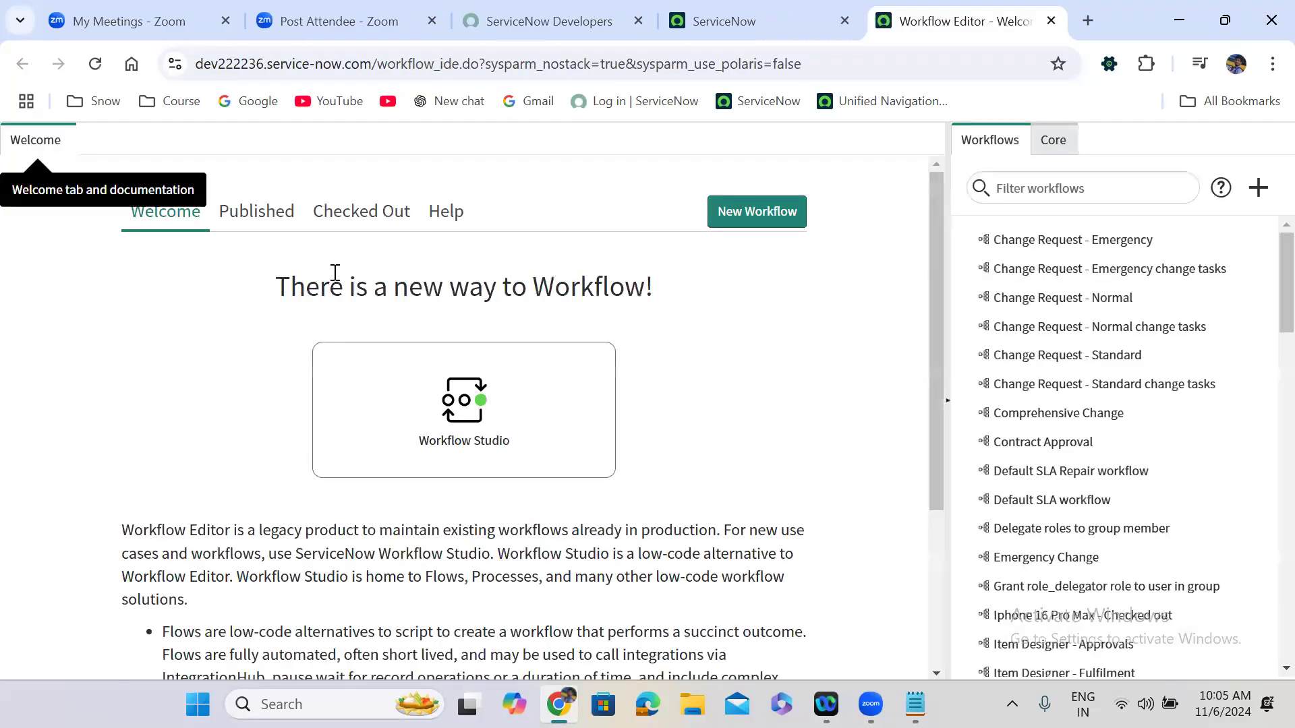
pyautogui.click(353, 222)
pyautogui.click(168, 398)
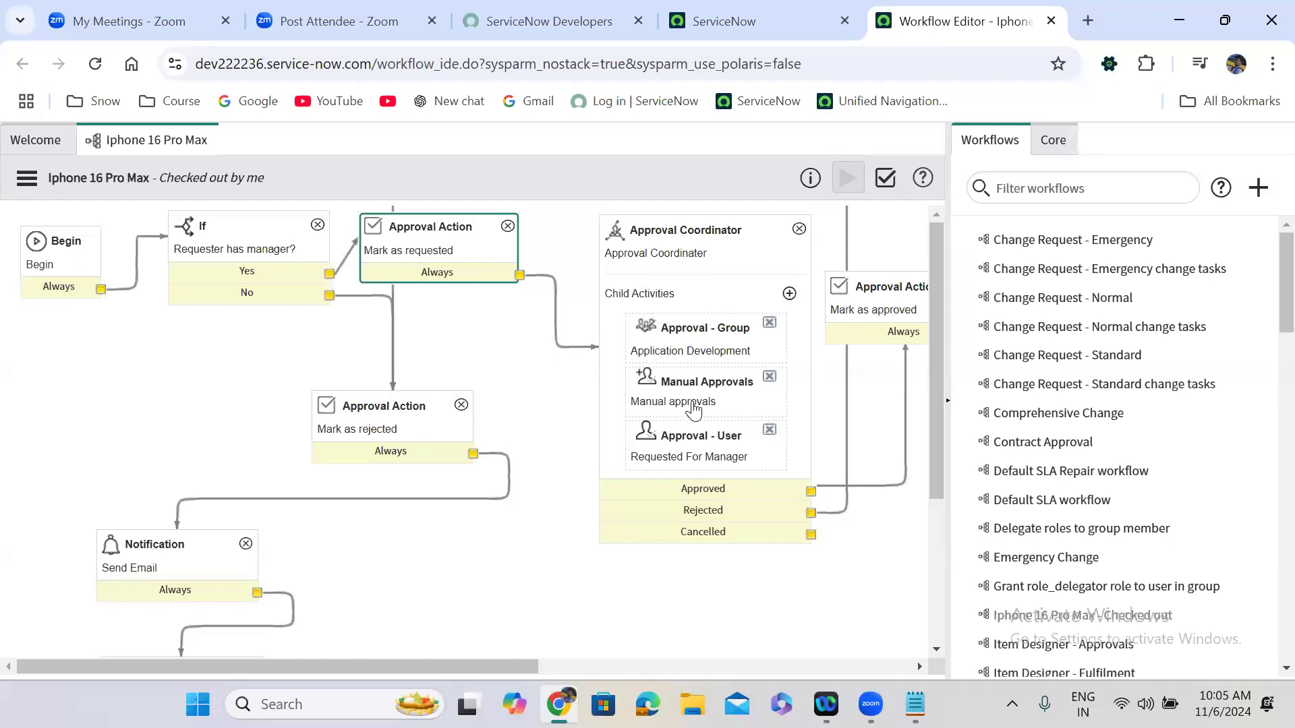
# Inspect the Approval Coordinator, Approval Action, Timer and Create a User script activities.
pyautogui.click(707, 233)
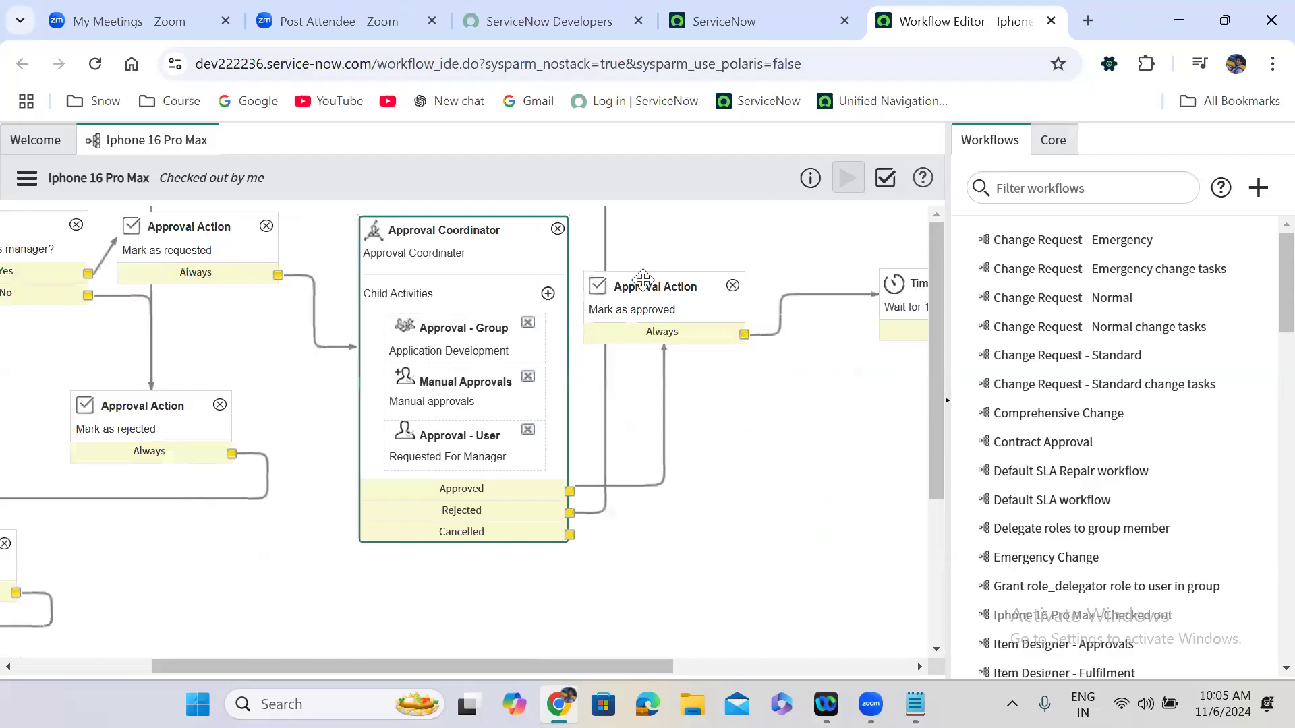
pyautogui.moveTo(534, 666); pyautogui.dragTo(623, 666)
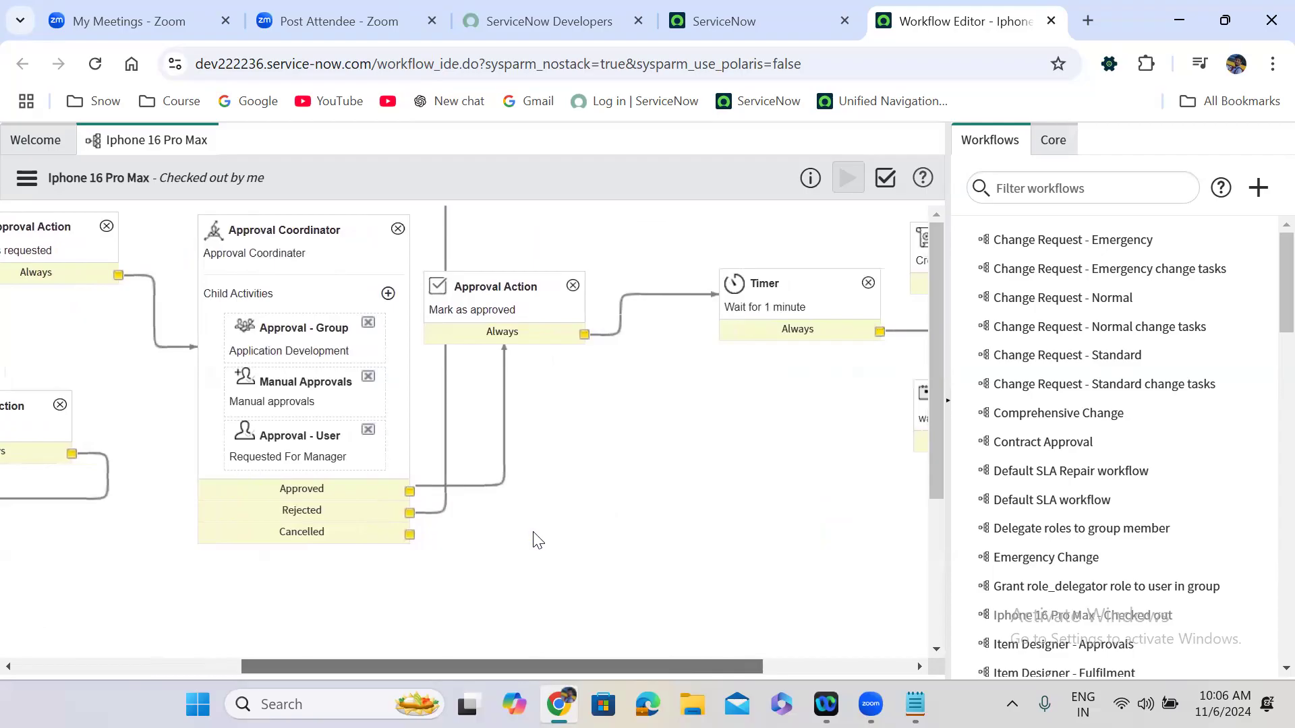
pyautogui.click(507, 310)
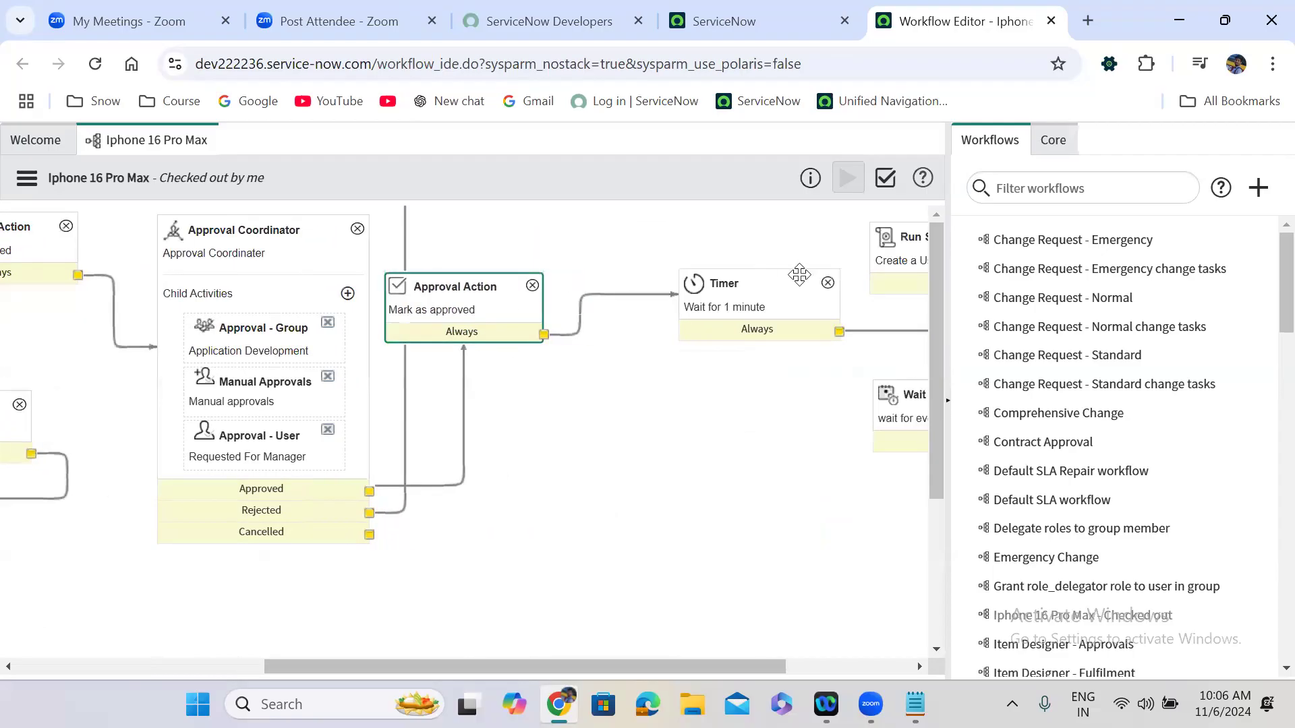
pyautogui.click(740, 303)
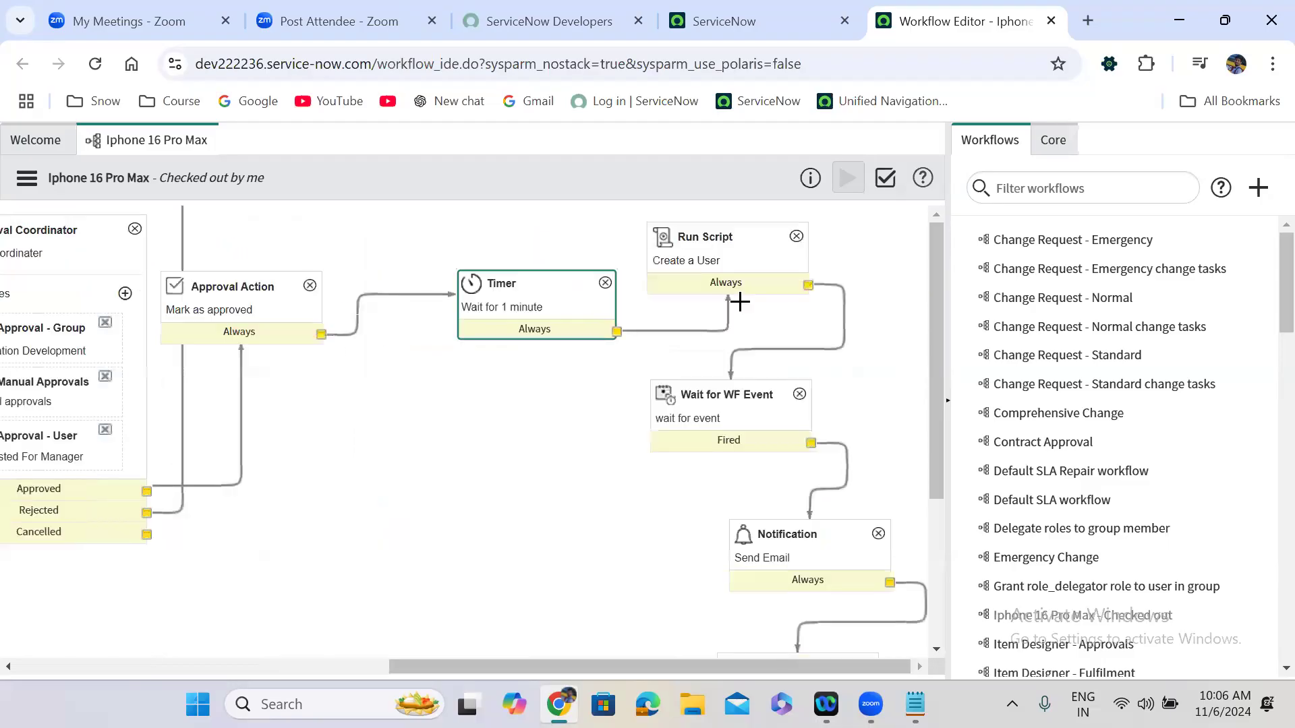
pyautogui.click(543, 289)
pyautogui.click(754, 240)
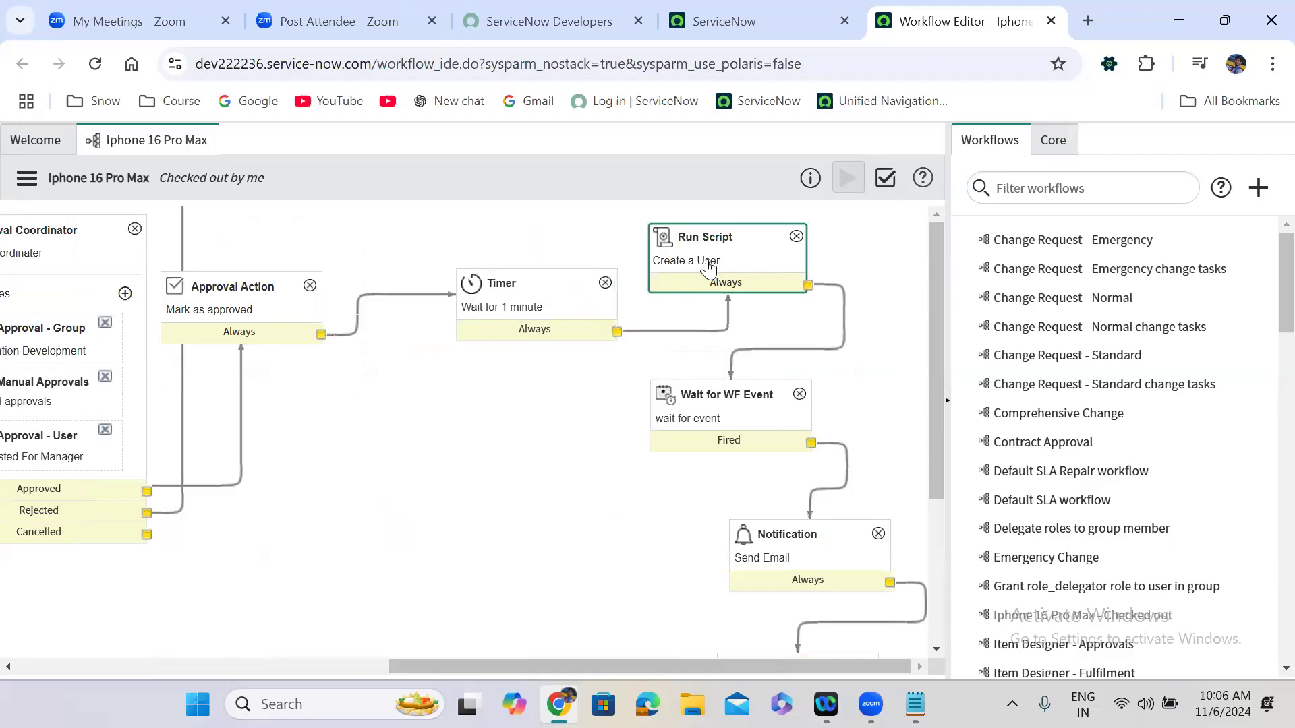
pyautogui.doubleClick(740, 258)
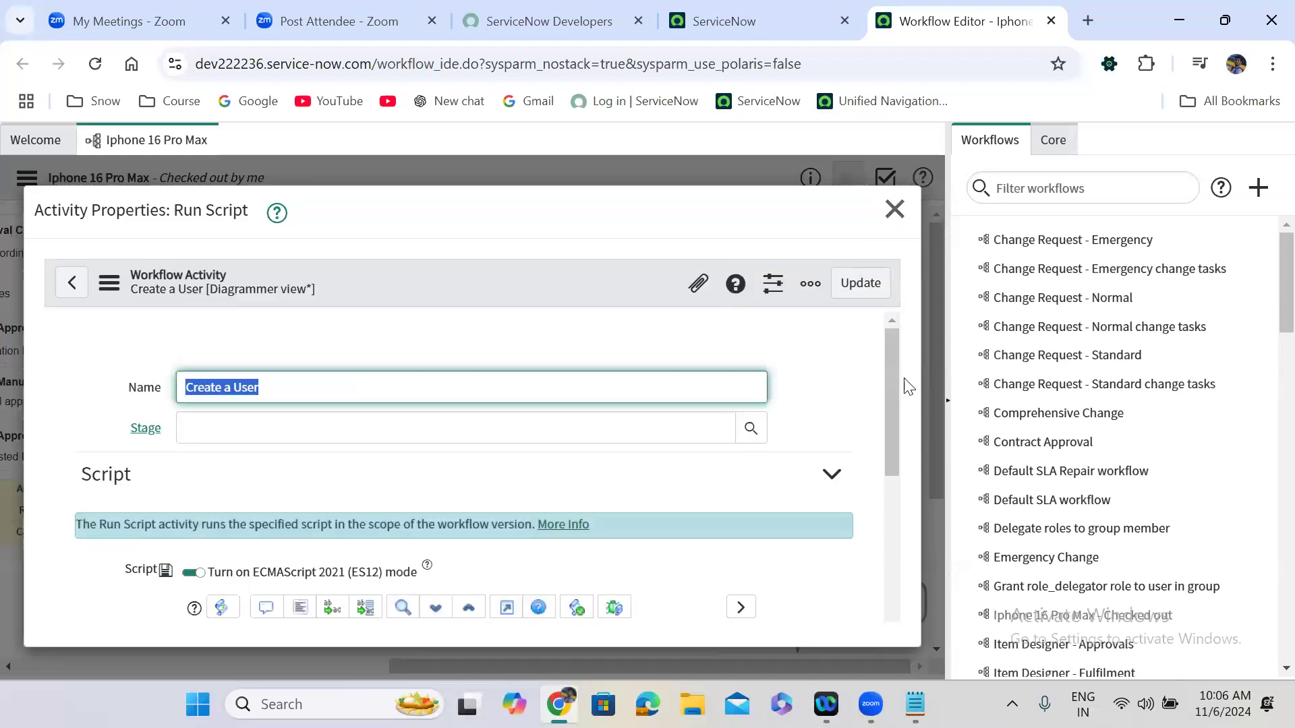
pyautogui.scroll(-5, 899, 499)
pyautogui.moveTo(897, 514); pyautogui.dragTo(899, 334)
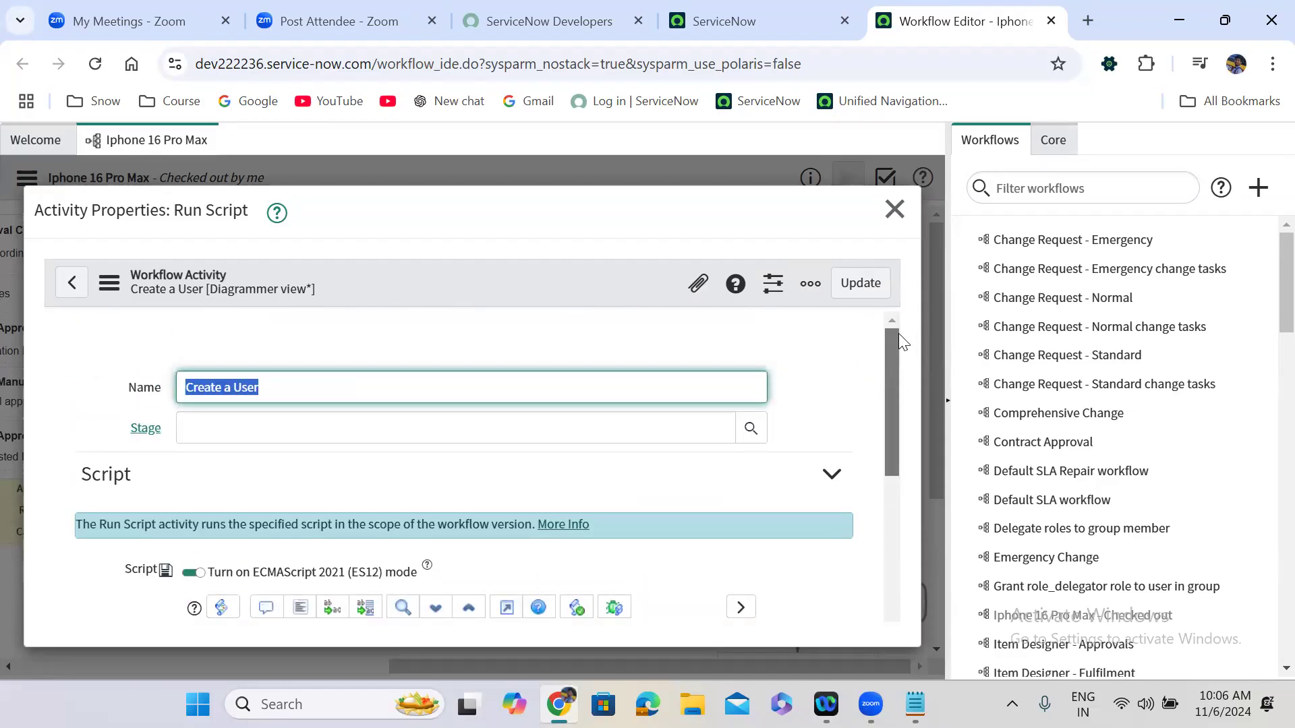
pyautogui.click(894, 209)
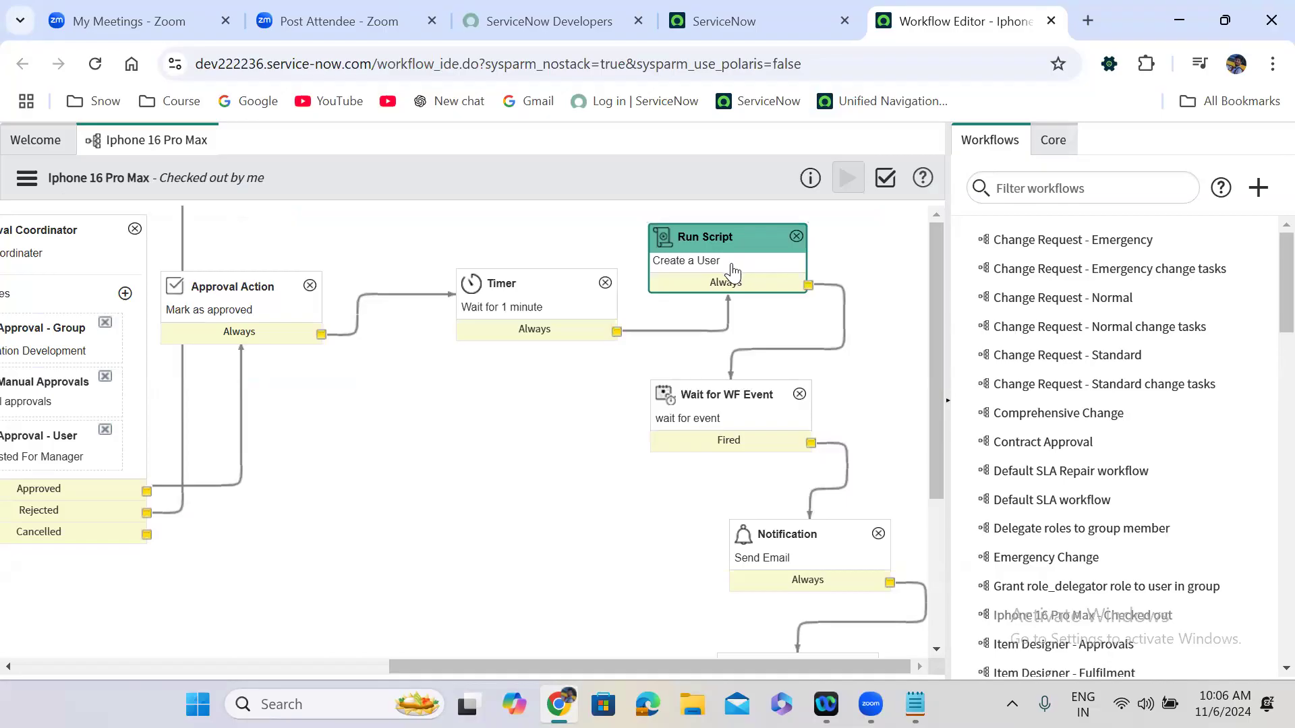
pyautogui.click(728, 408)
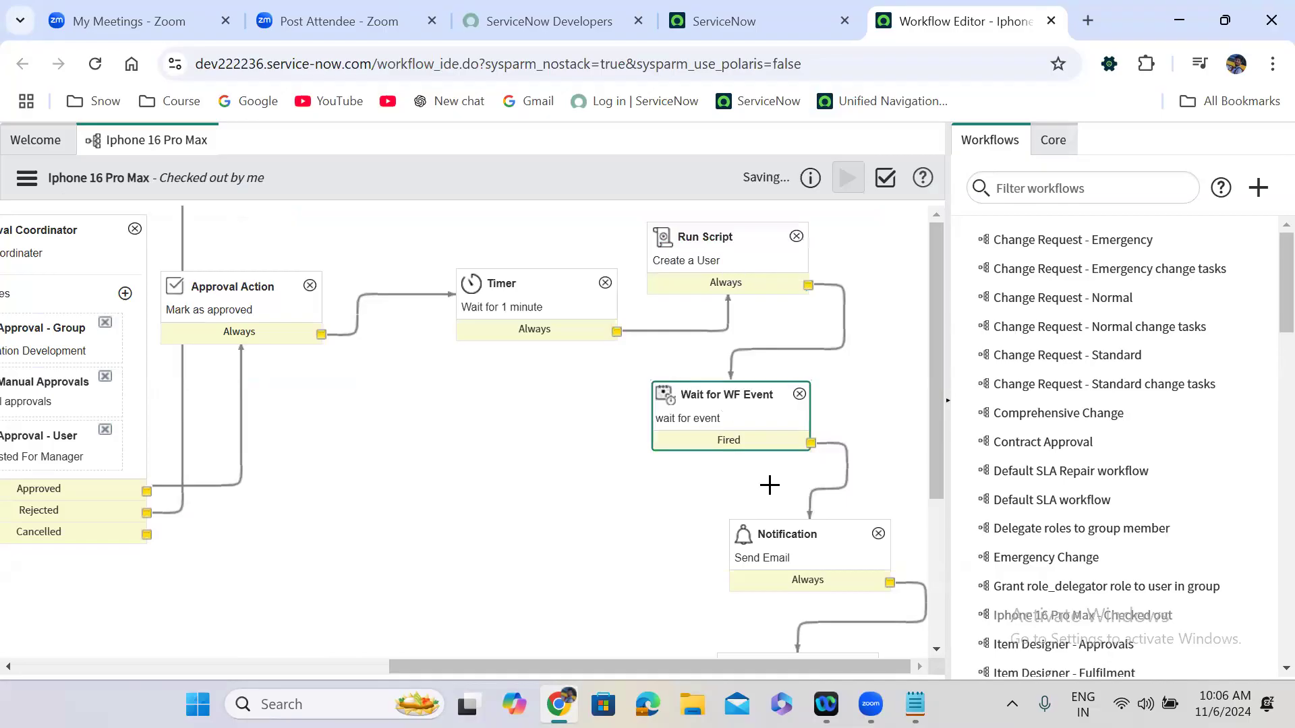
pyautogui.click(772, 534)
pyautogui.scroll(-2, 773, 534)
pyautogui.moveTo(934, 471); pyautogui.dragTo(933, 563)
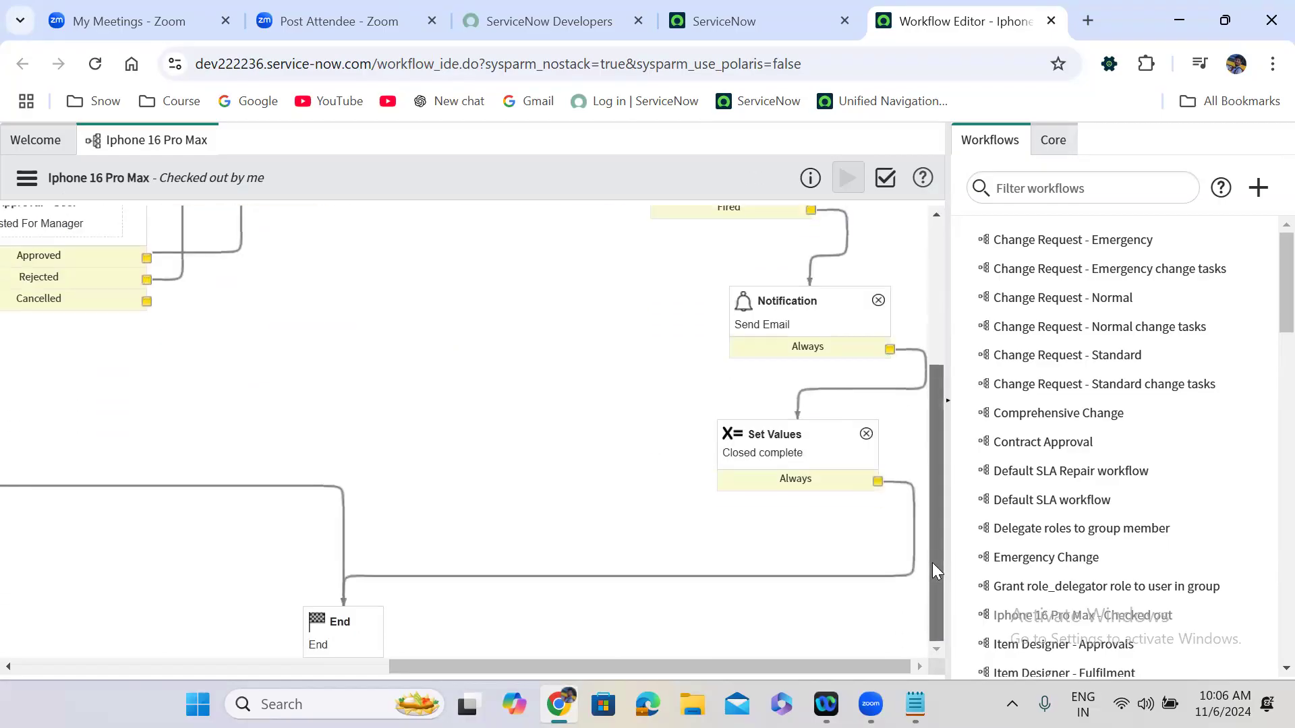
pyautogui.click(798, 472)
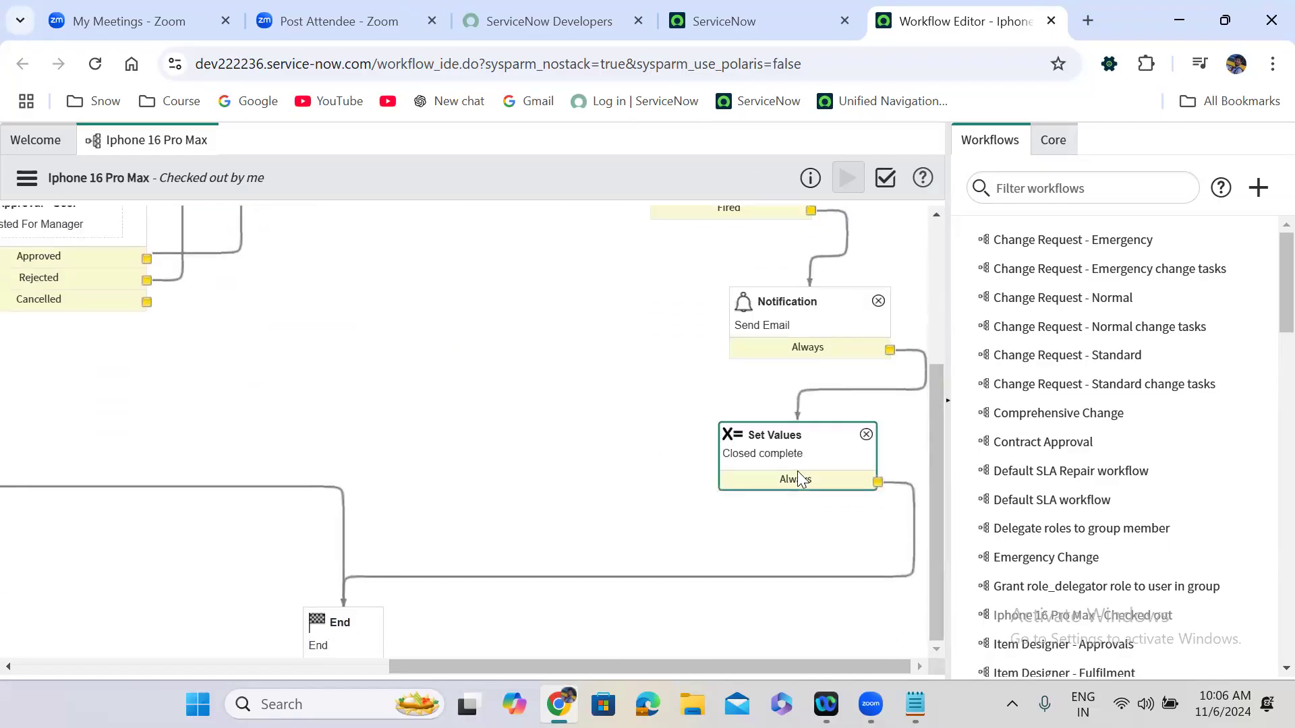
pyautogui.click(344, 619)
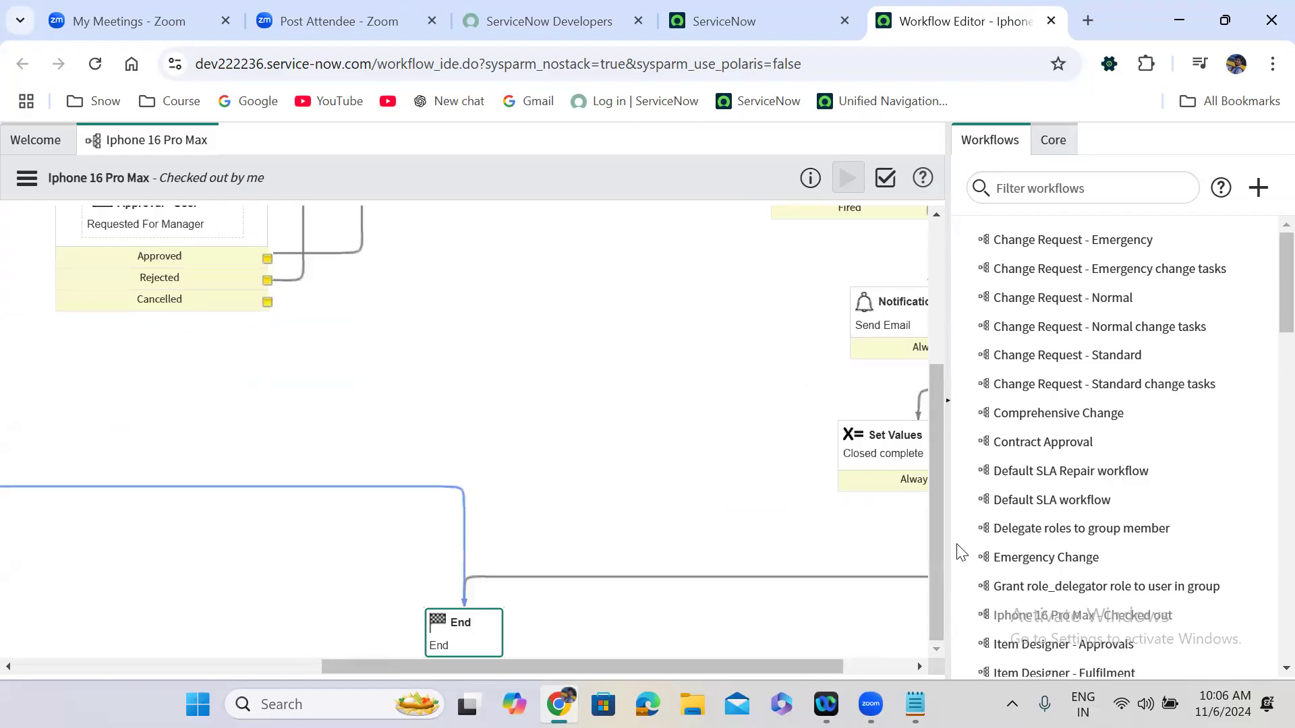
pyautogui.moveTo(931, 595); pyautogui.dragTo(968, 373)
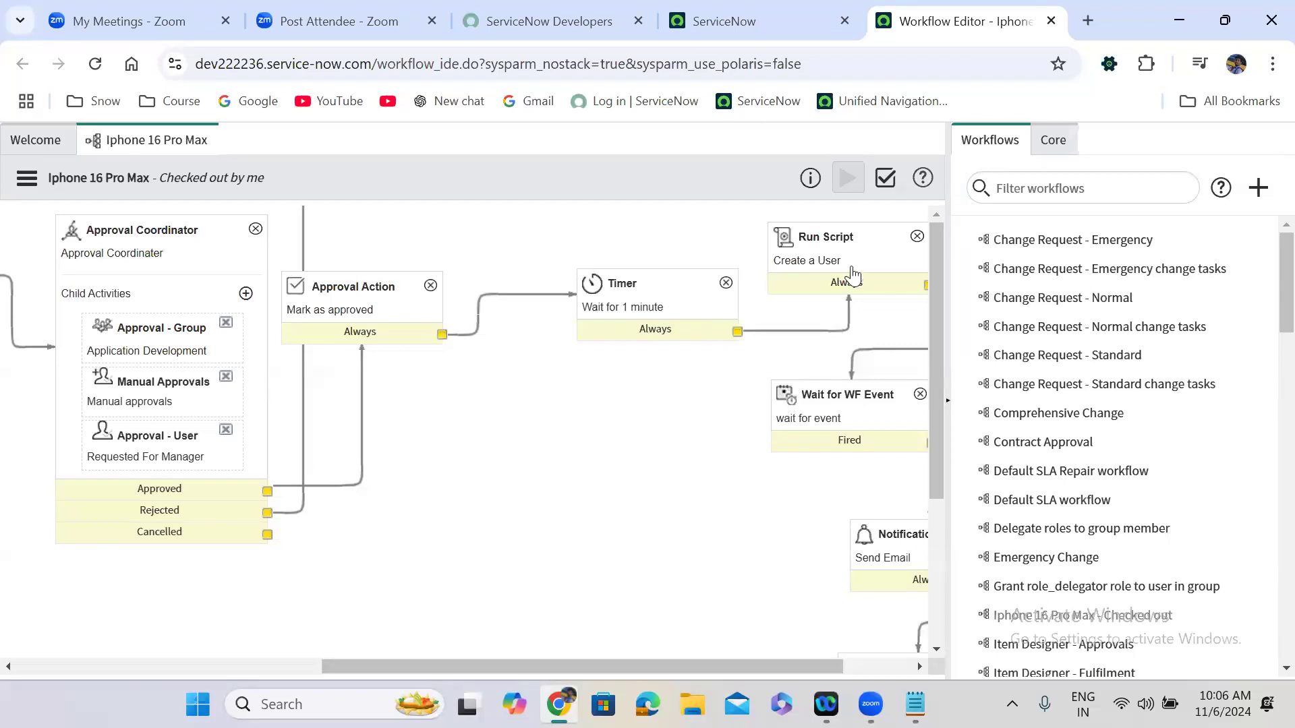
# Open the user records list with sys_user.LIST.
pyautogui.click(727, 14)
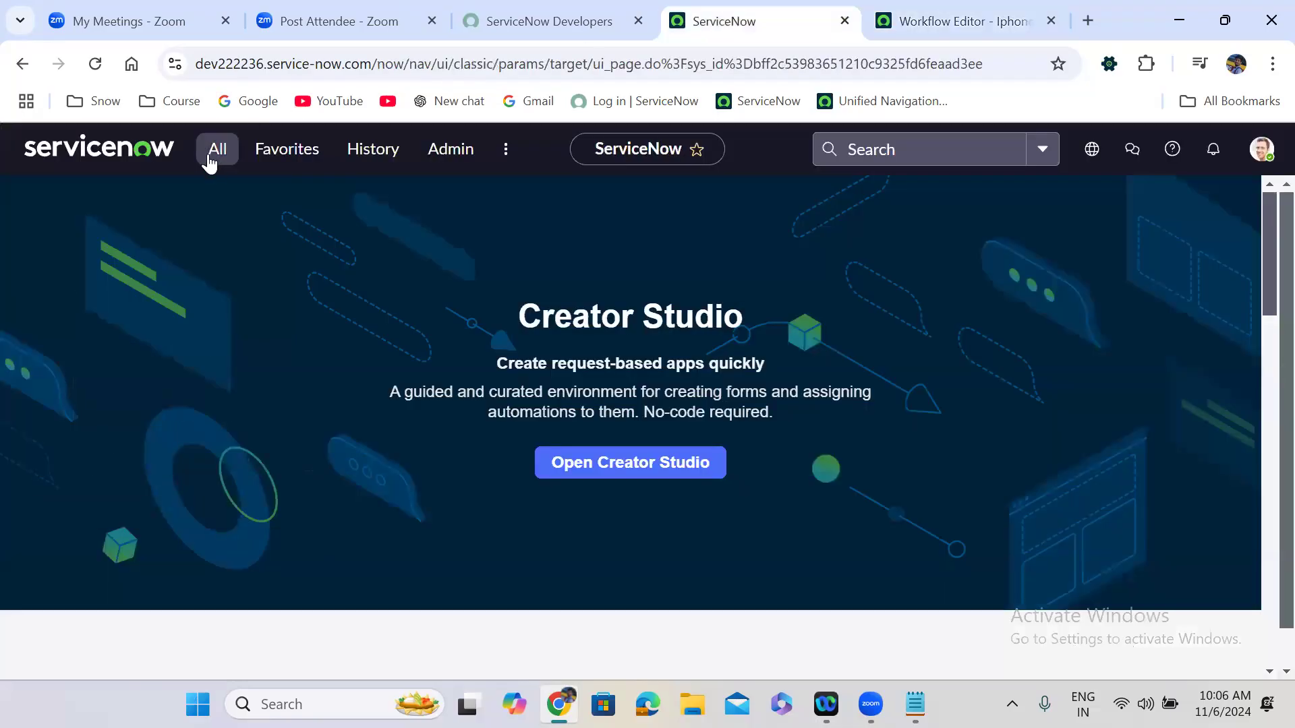
pyautogui.click(211, 161)
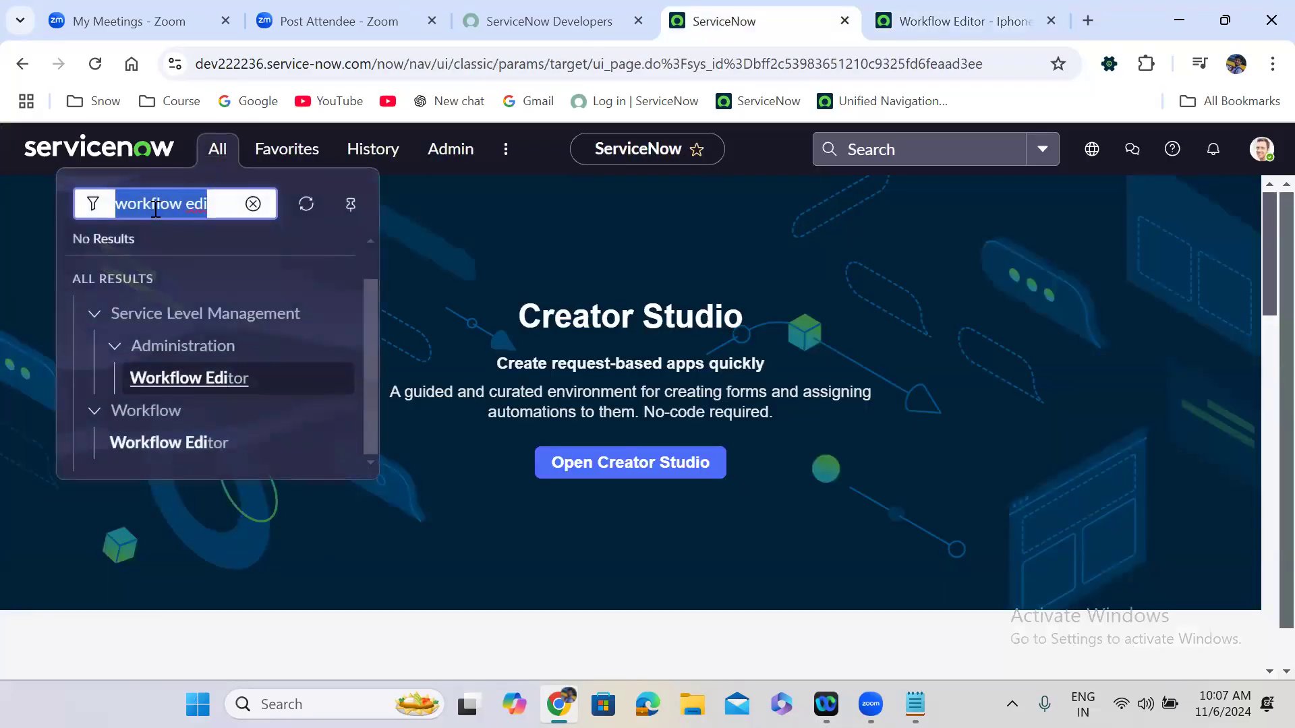
pyautogui.write('sys_user.LIST')
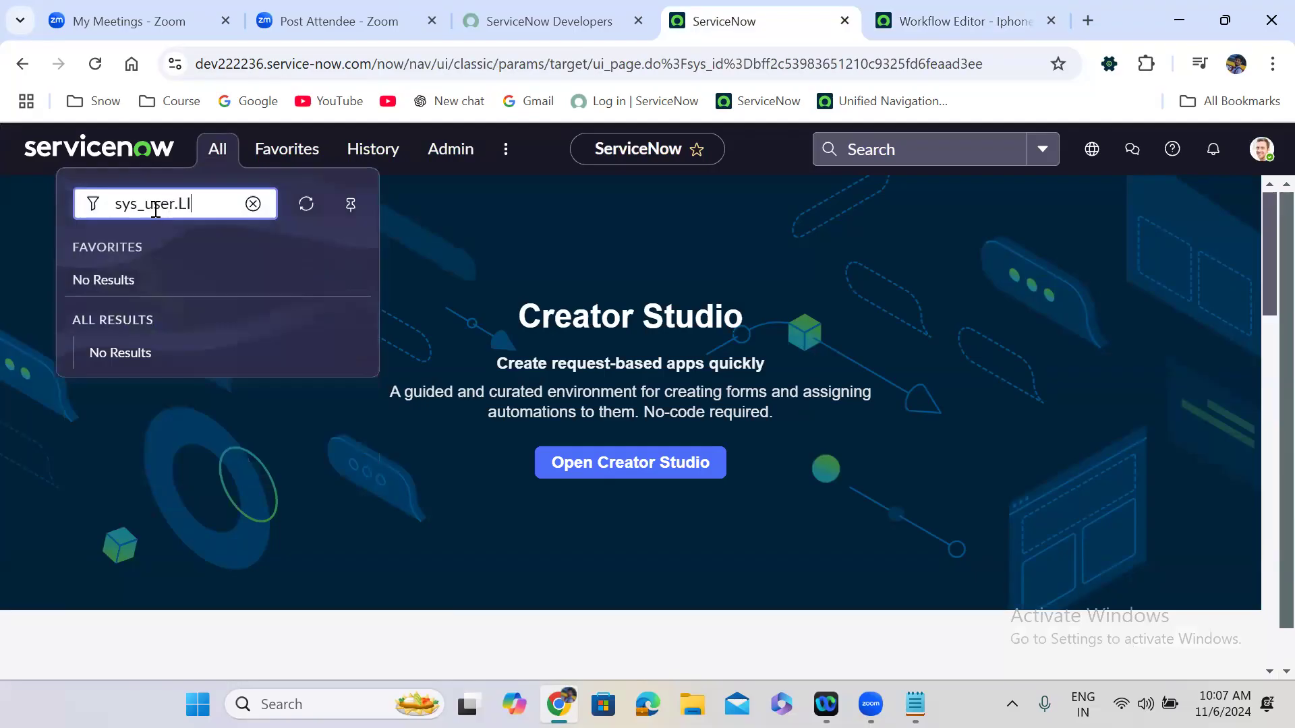
pyautogui.press('Return')
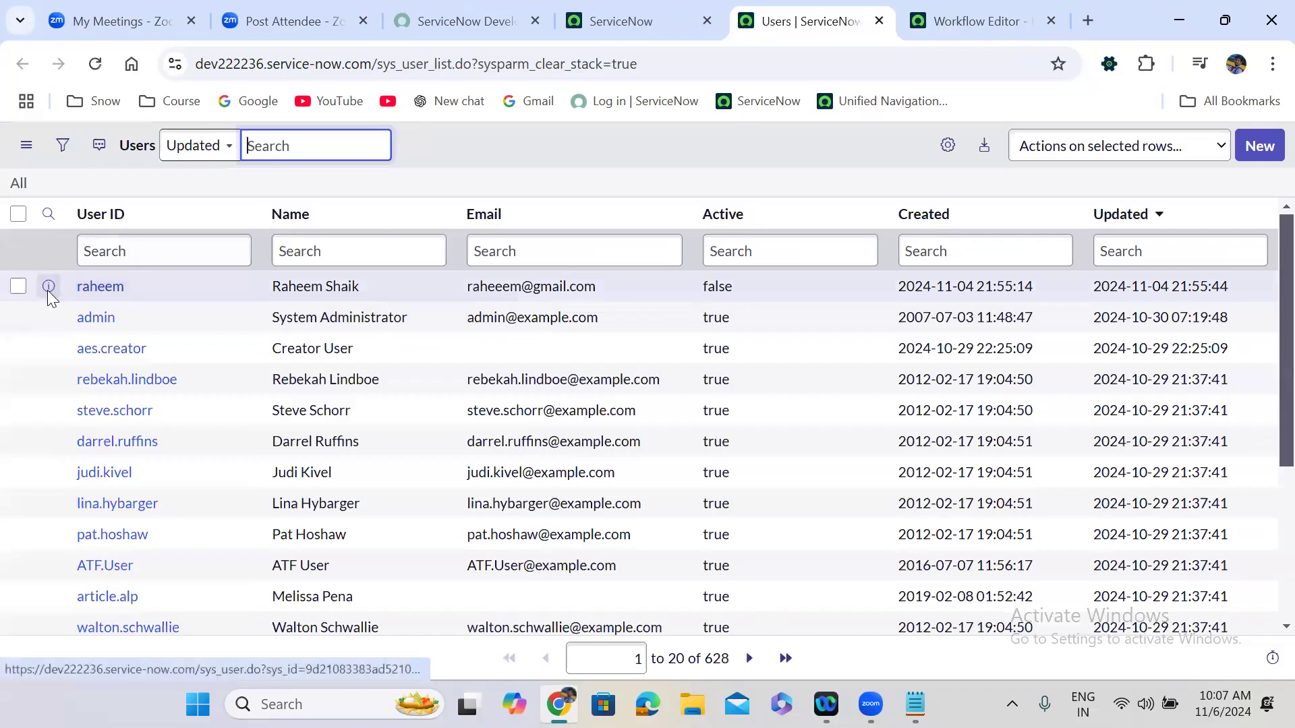
# Open the newest user's record in a new tab, check its Requested Item, and return to the workflow.
pyautogui.rightClick(50, 298)
pyautogui.click(101, 331)
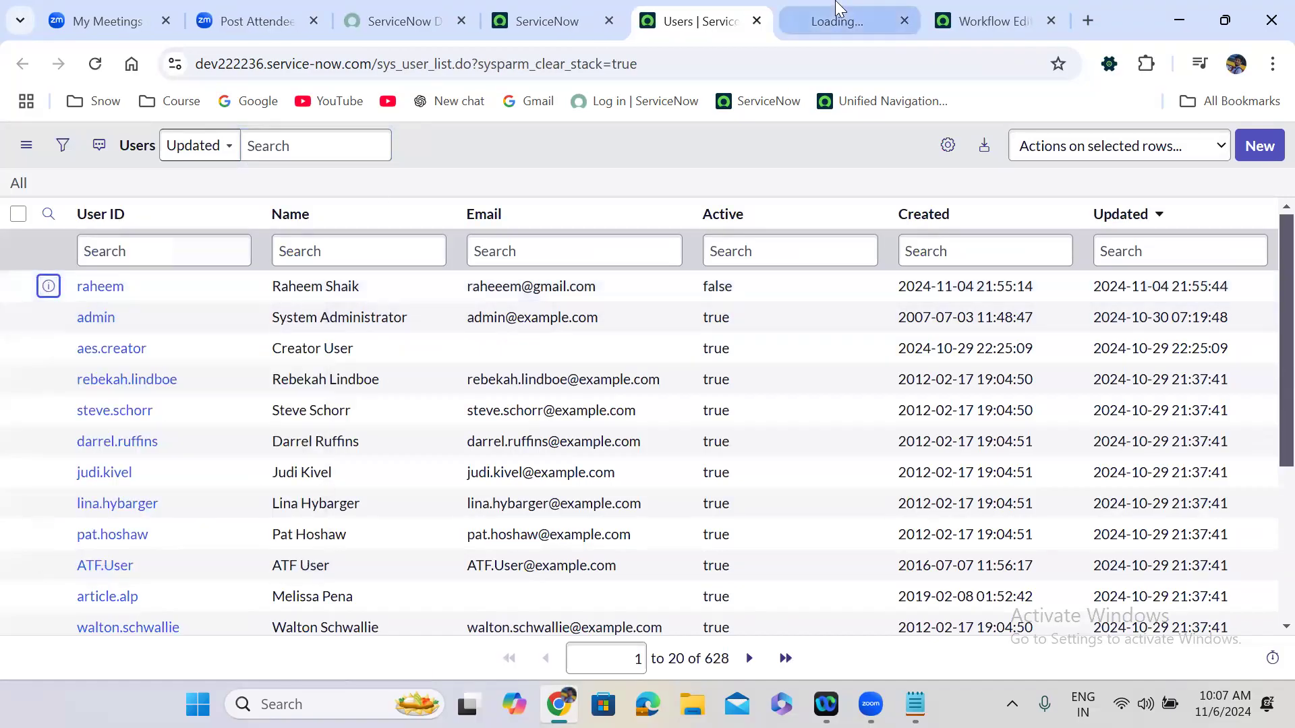
pyautogui.click(836, 10)
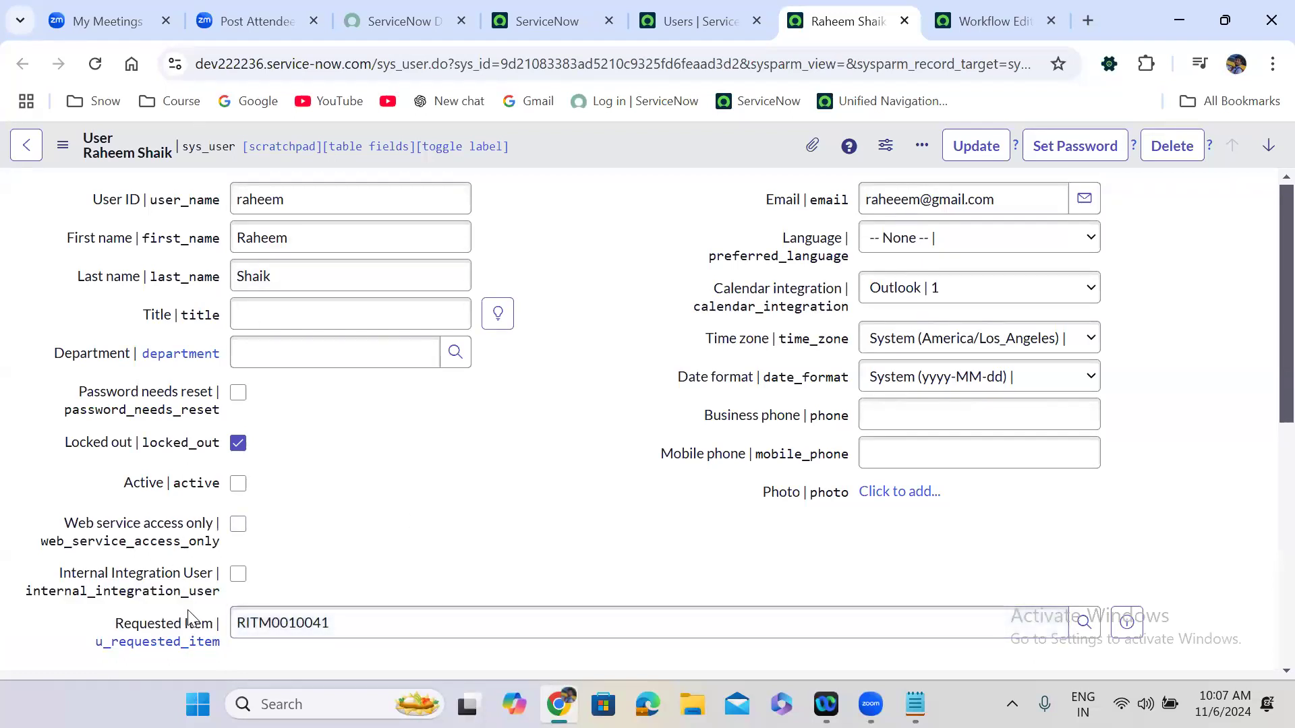
pyautogui.doubleClick(290, 625)
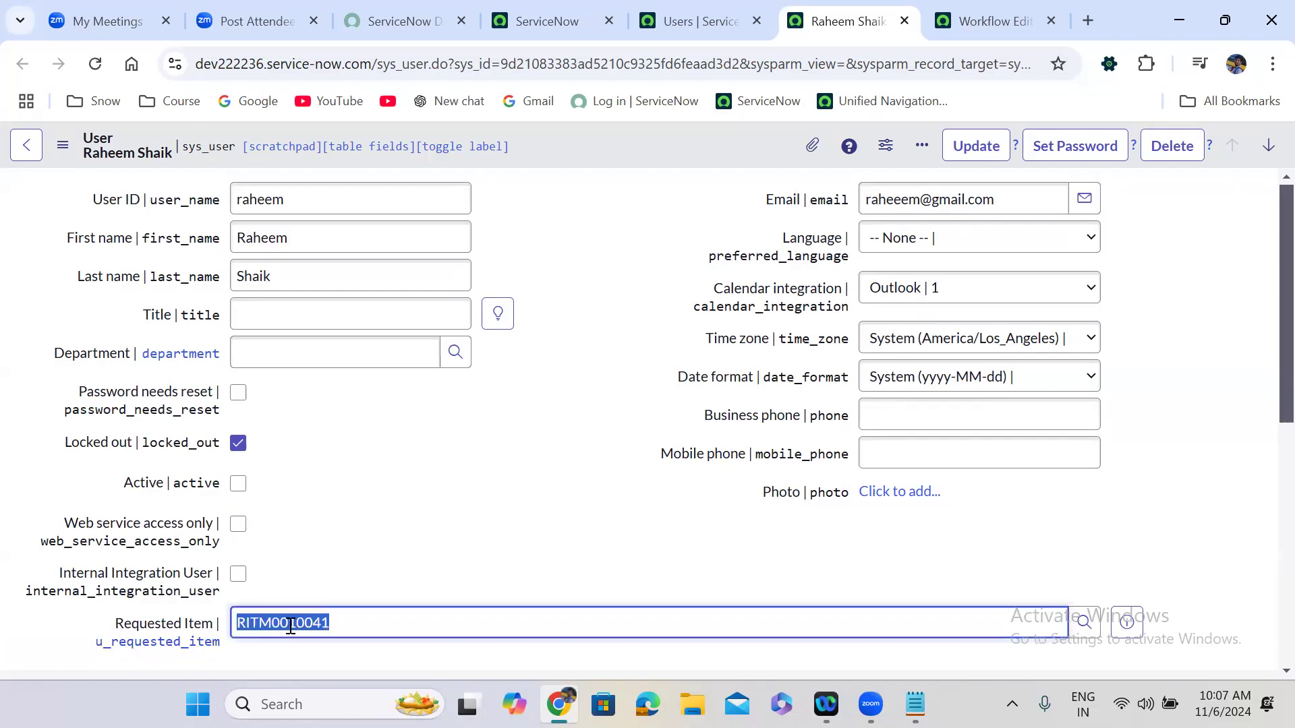
pyautogui.click(459, 474)
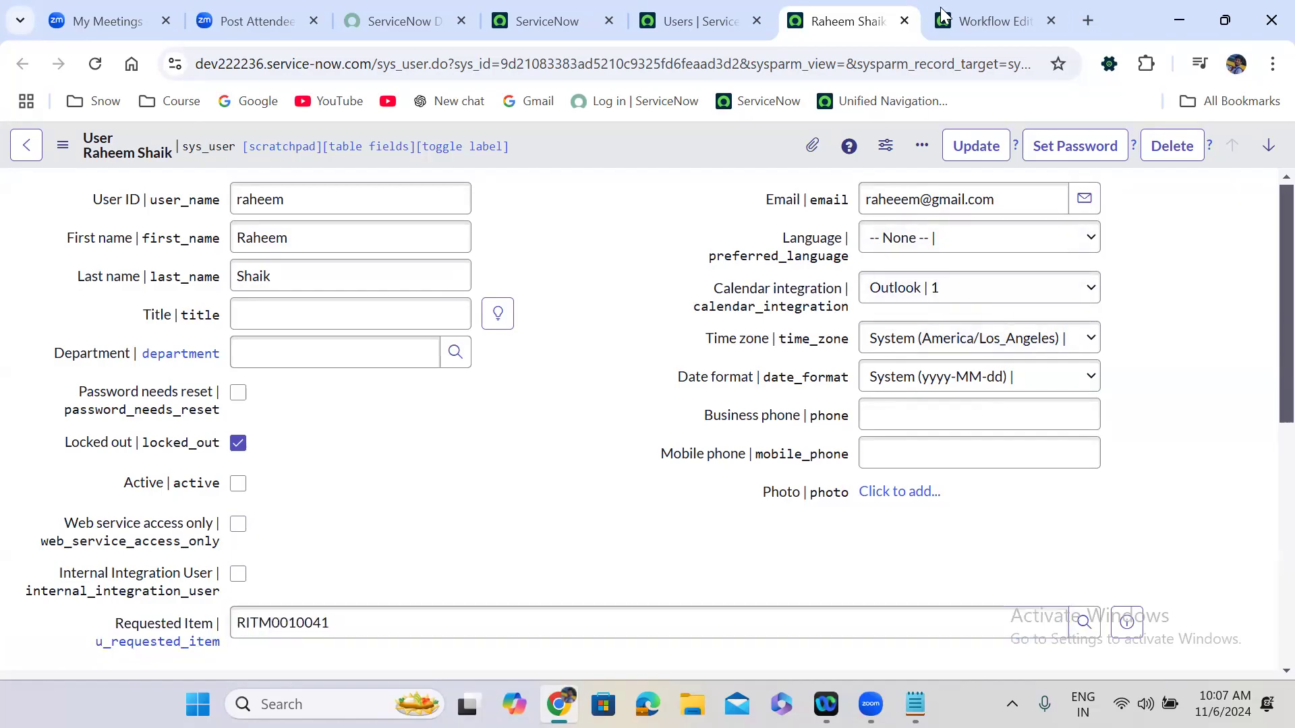
pyautogui.click(991, 21)
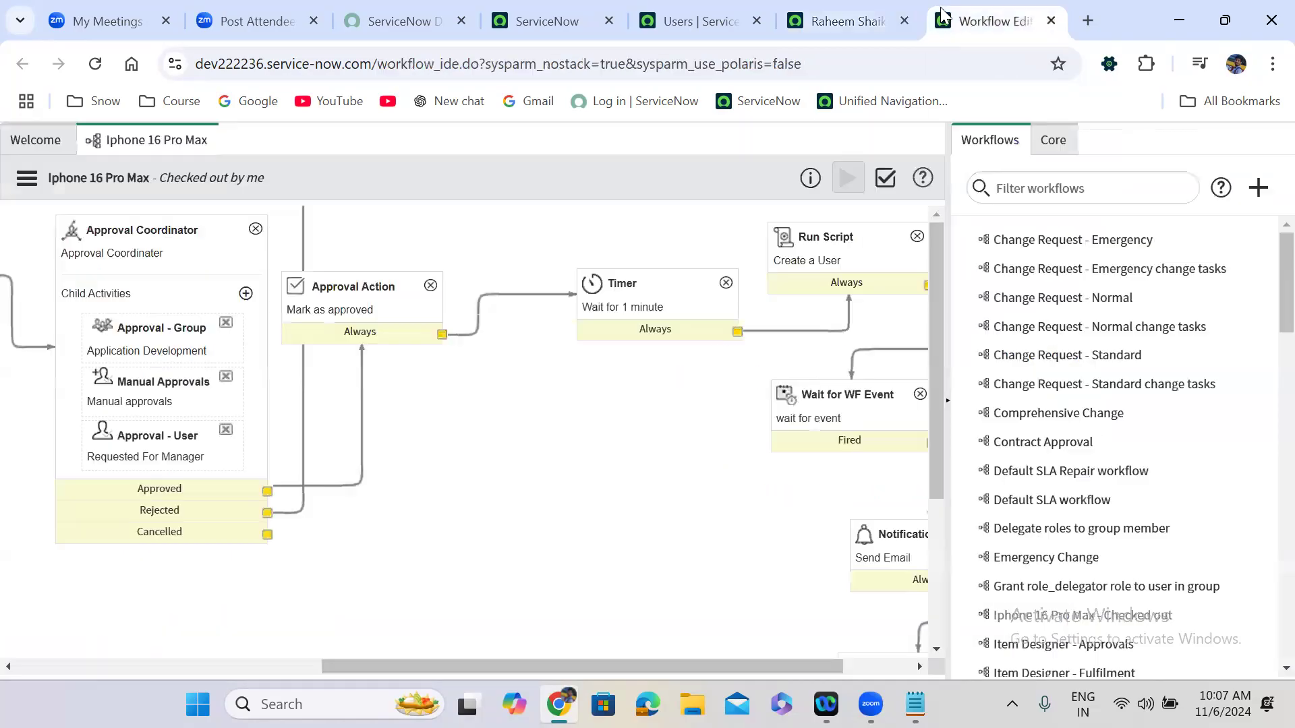
# Open the Create a User script properties, check its u_requested_item reference, then close them.
pyautogui.click(829, 265)
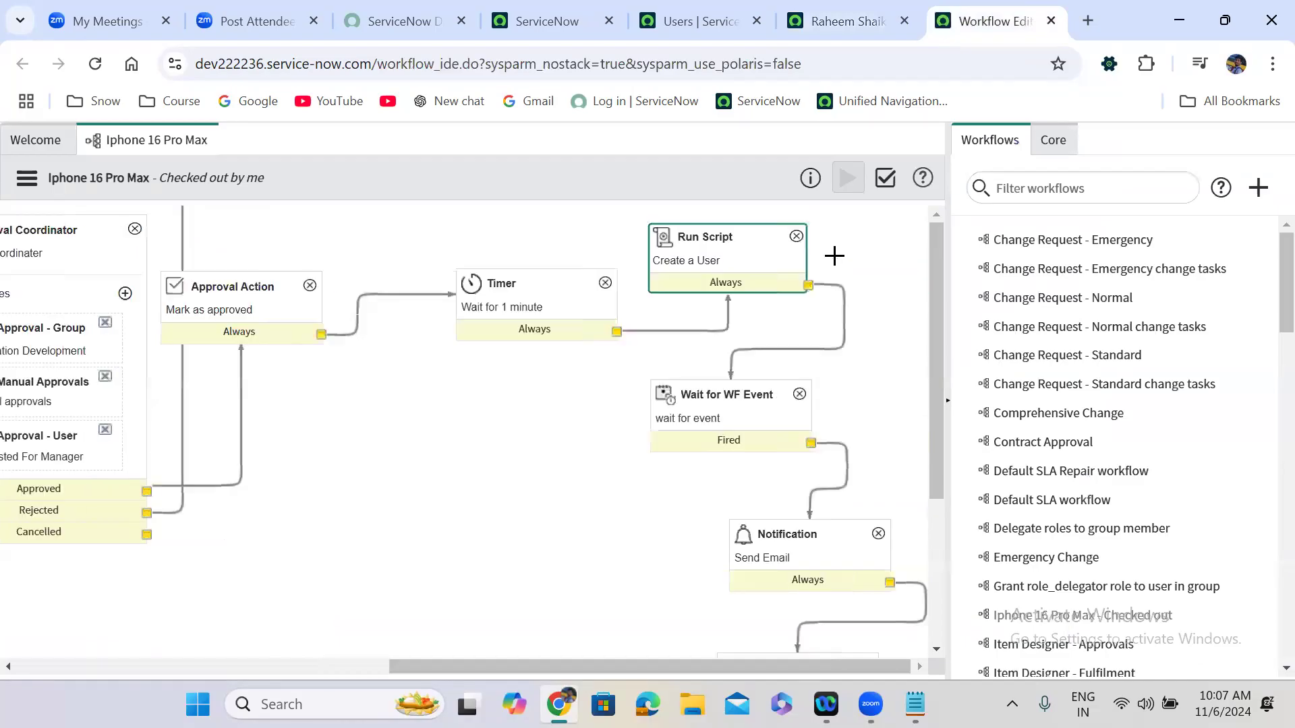
pyautogui.doubleClick(717, 259)
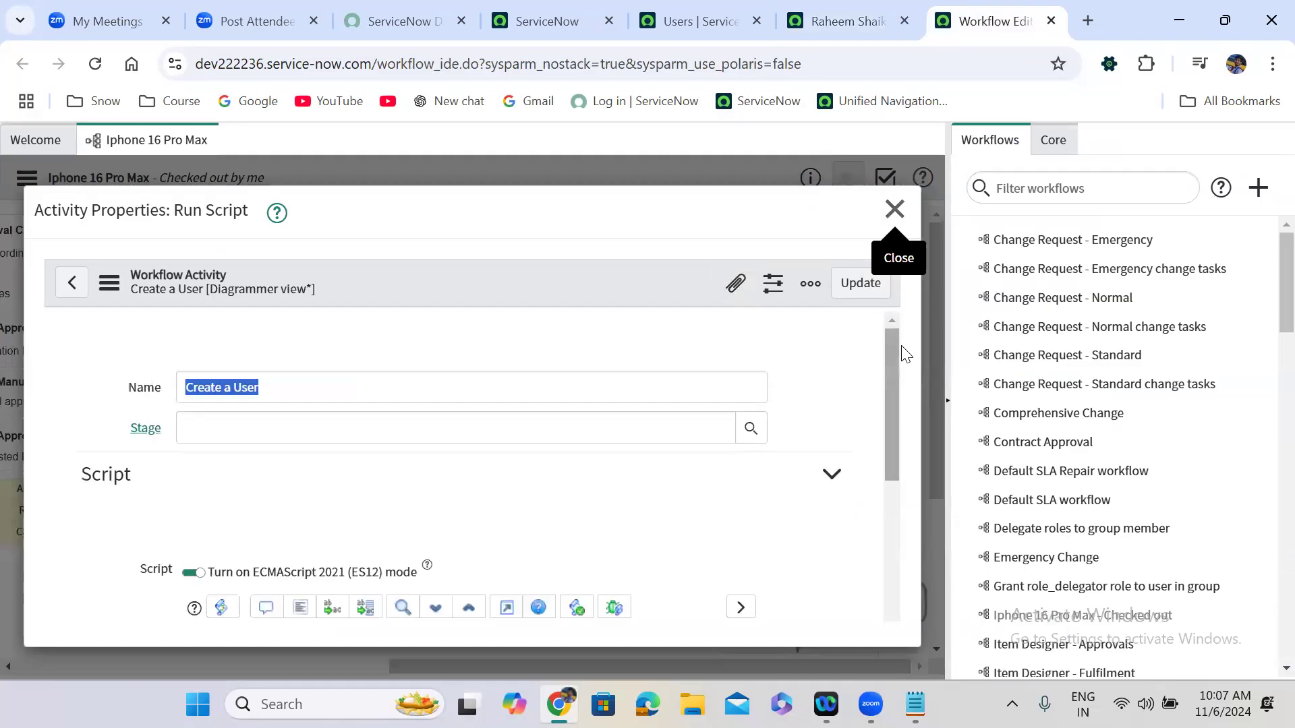
pyautogui.moveTo(892, 346); pyautogui.dragTo(889, 514)
pyautogui.doubleClick(424, 545)
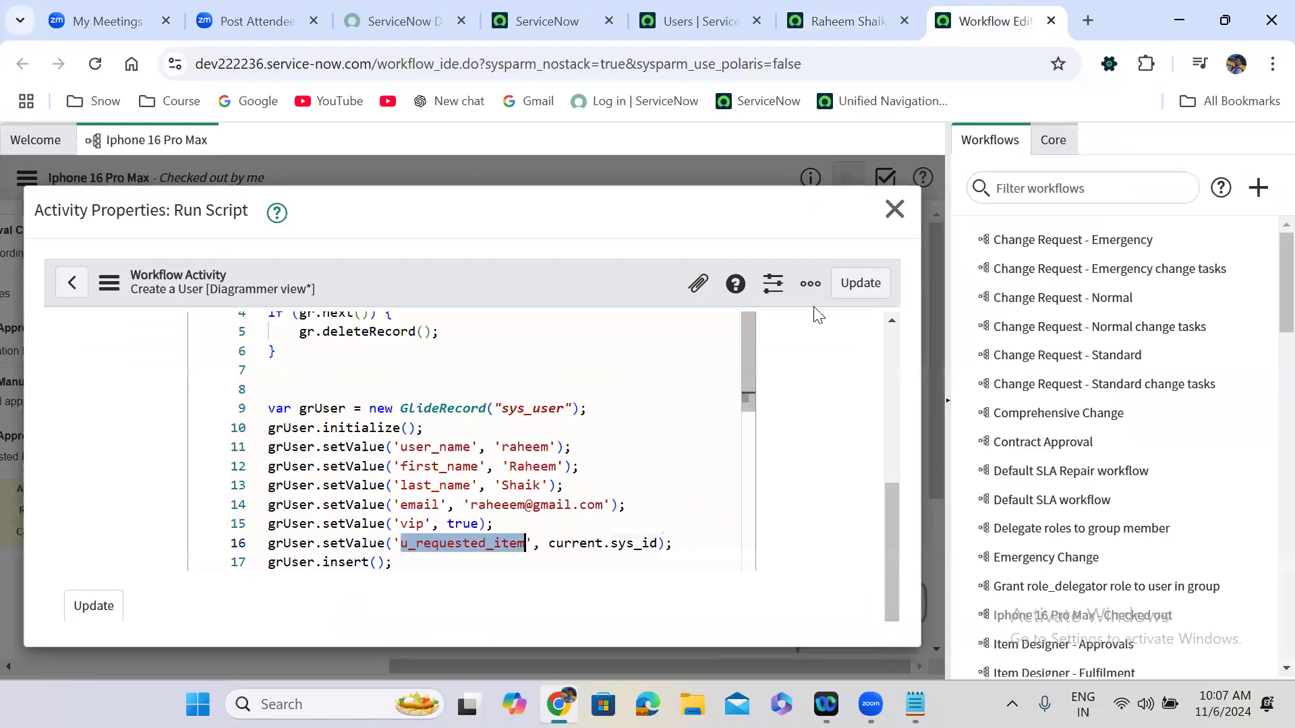
pyautogui.click(894, 210)
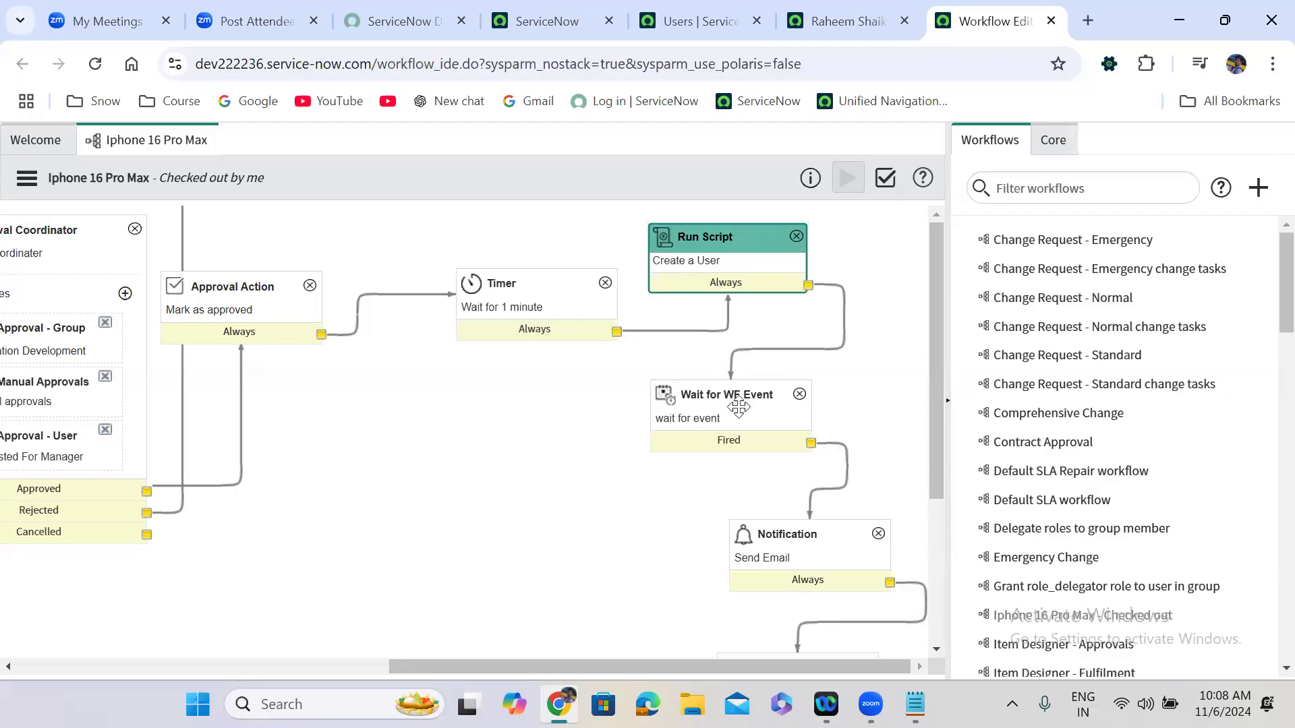
# Select the Wait for WF Event and Notification activities on the diagram.
pyautogui.click(738, 408)
pyautogui.click(785, 535)
pyautogui.scroll(-2, 784, 535)
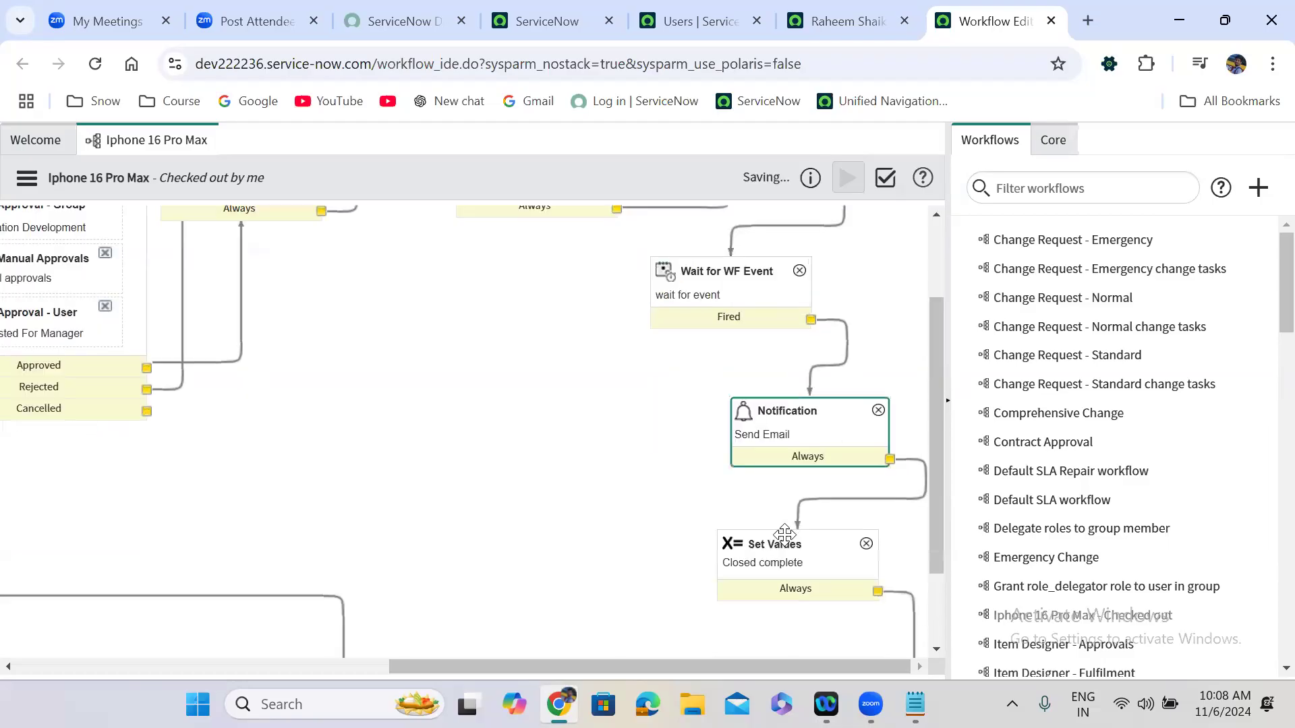
# Open the Maintain Items catalog list in a new tab.
pyautogui.click(564, 14)
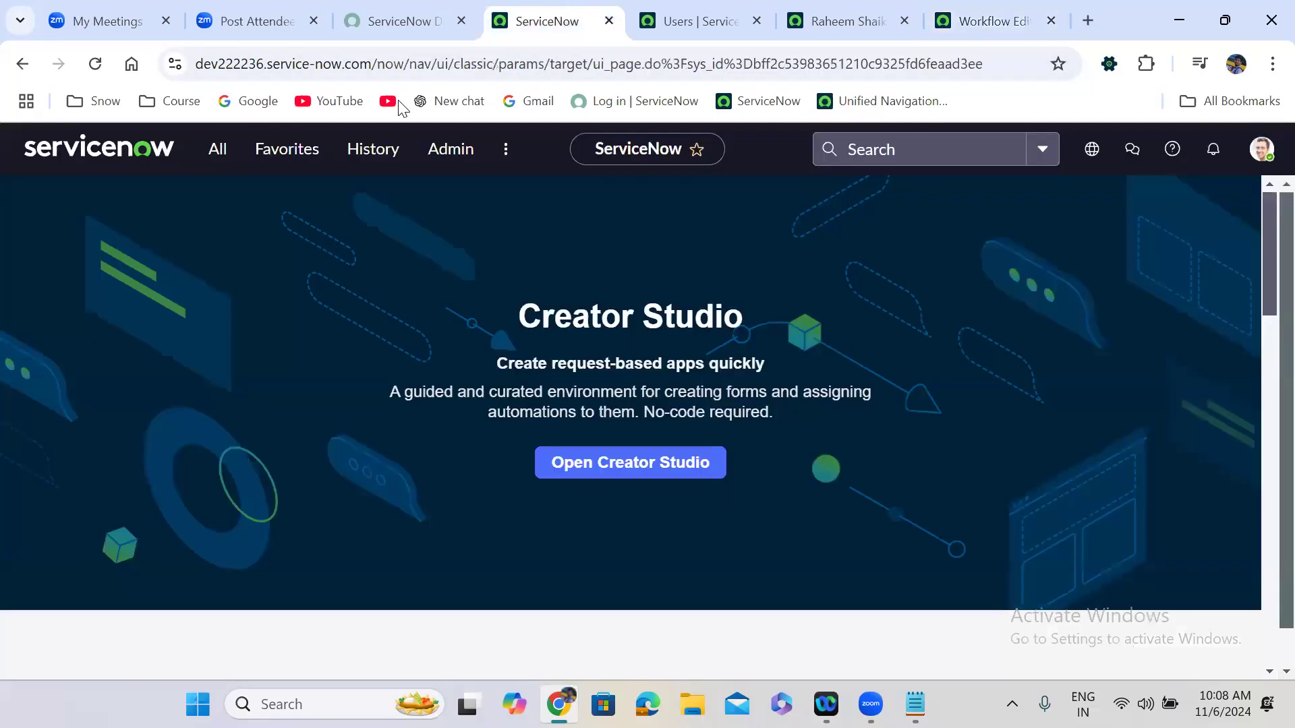
pyautogui.click(215, 152)
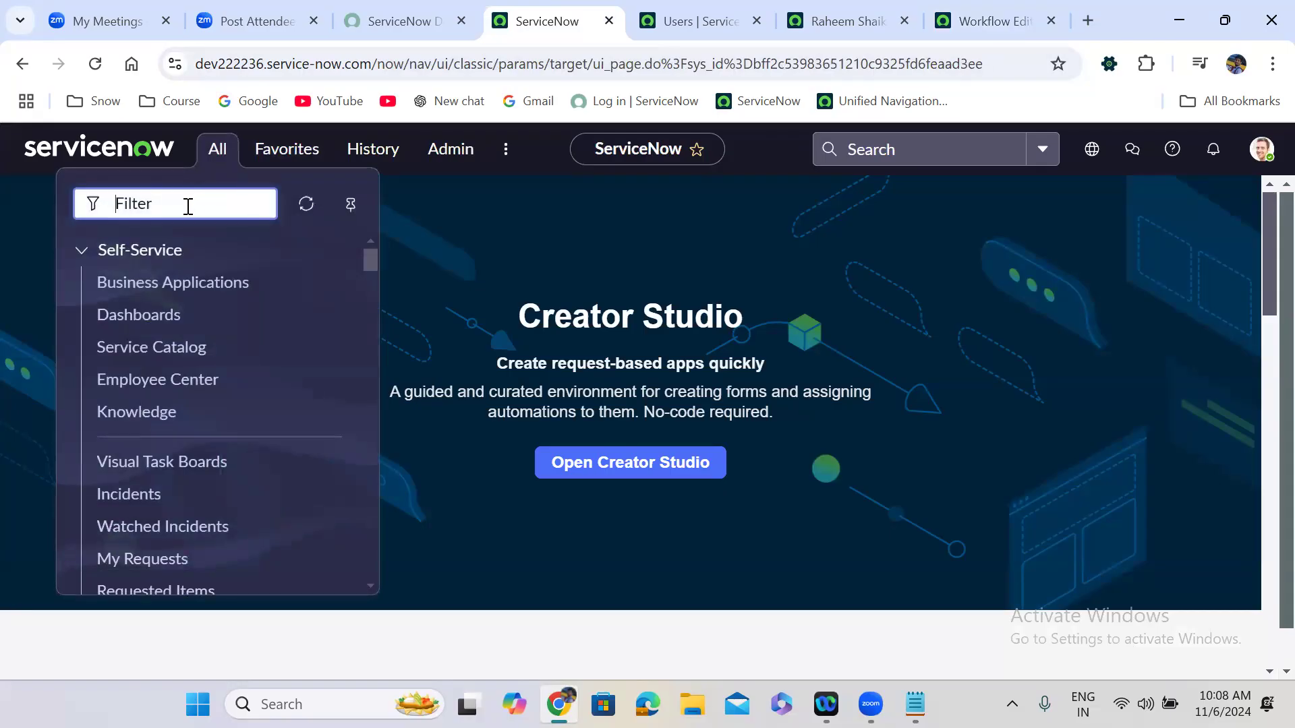
pyautogui.write('mainta')
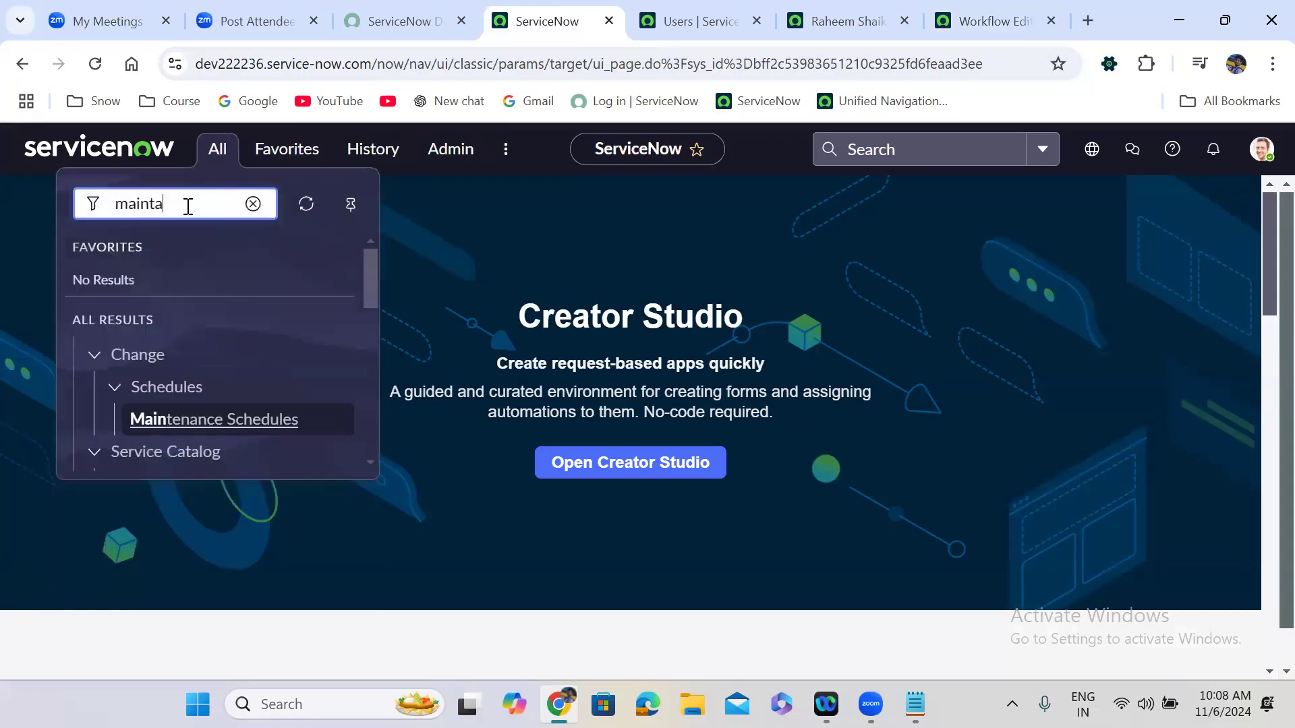
pyautogui.write('in items')
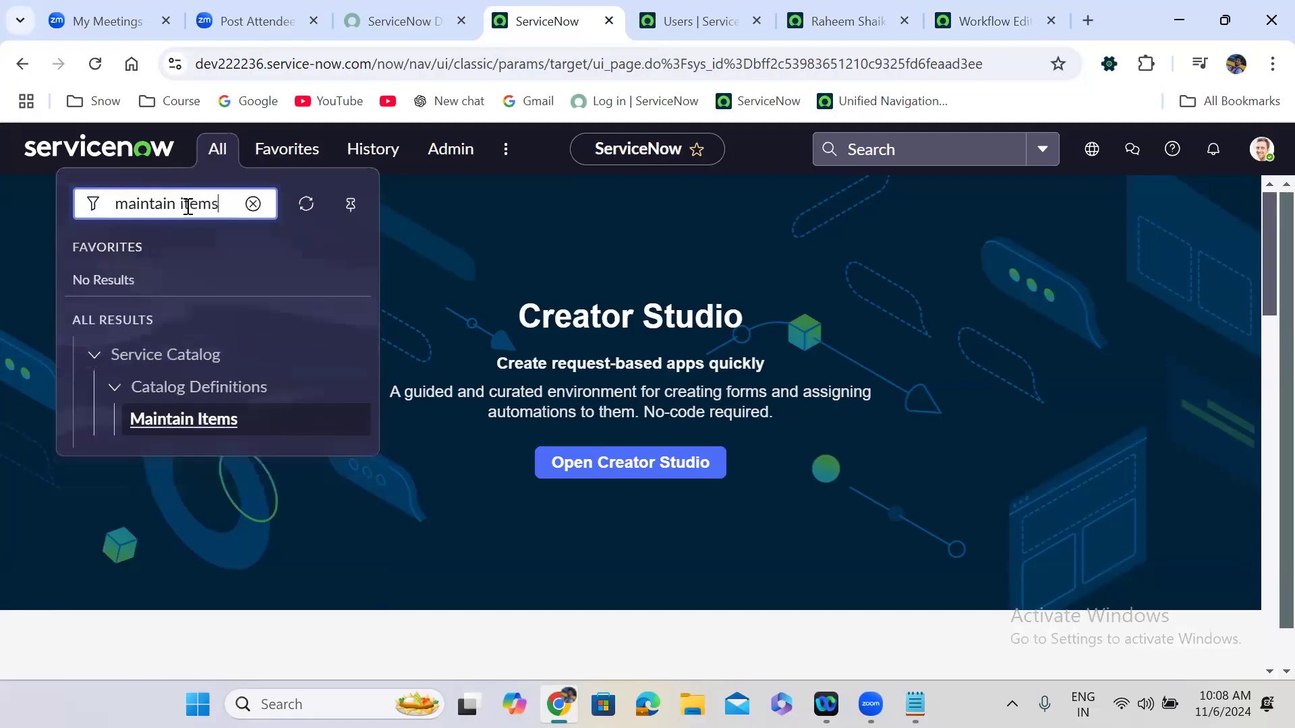
pyautogui.keyDown('ctrl'); pyautogui.click(183, 420); pyautogui.keyUp('ctrl')
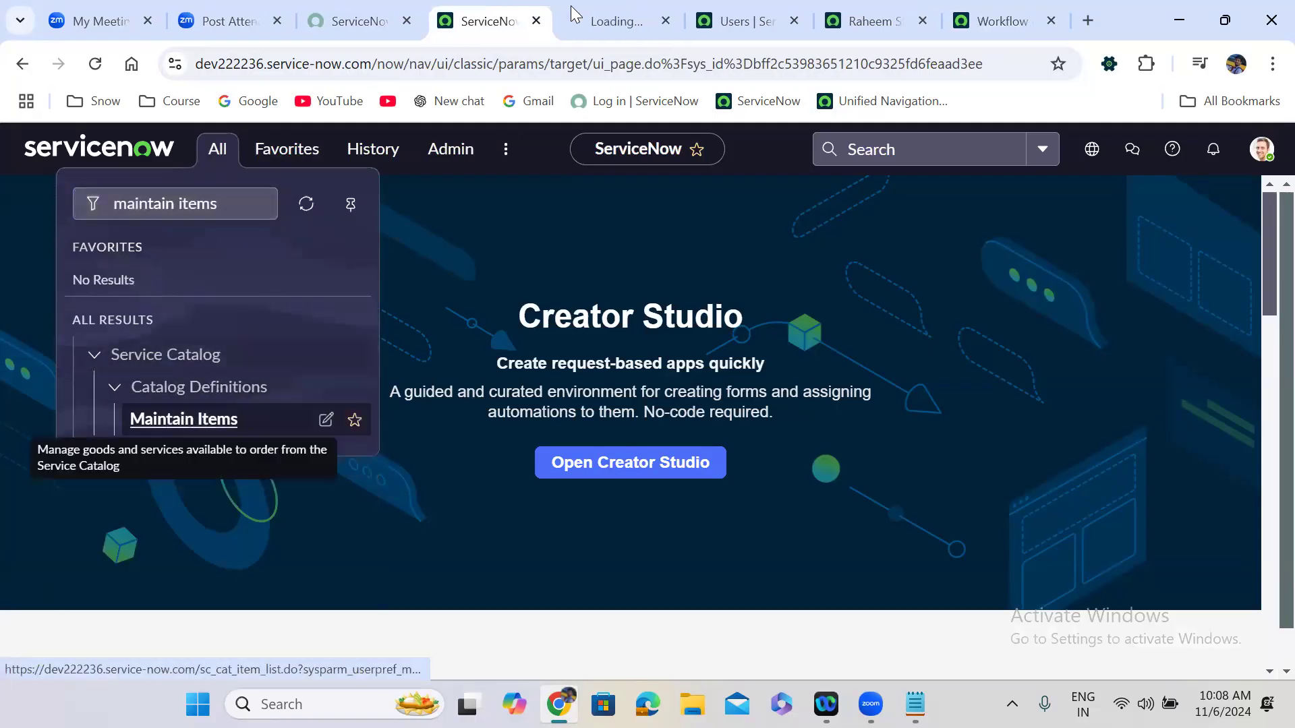
pyautogui.click(596, 8)
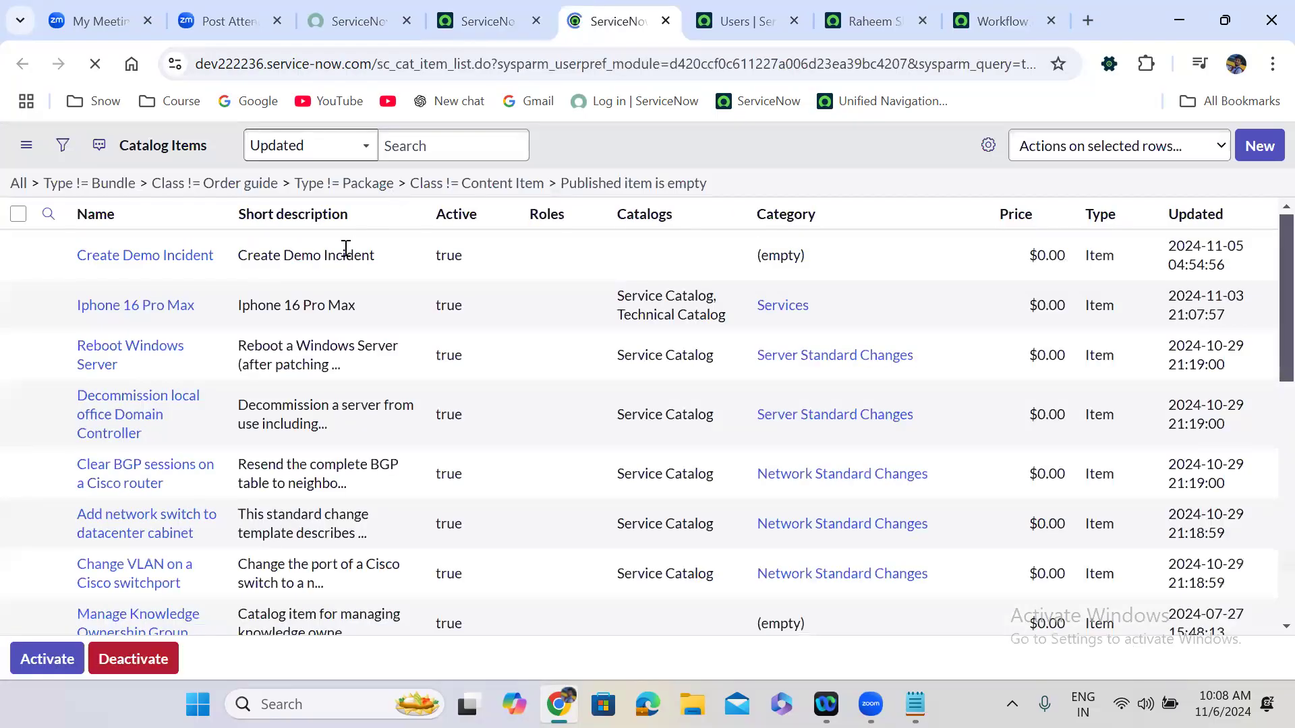
# Open the Iphone 16 Pro Max item record in a duplicate tab and launch Try It.
pyautogui.click(125, 375)
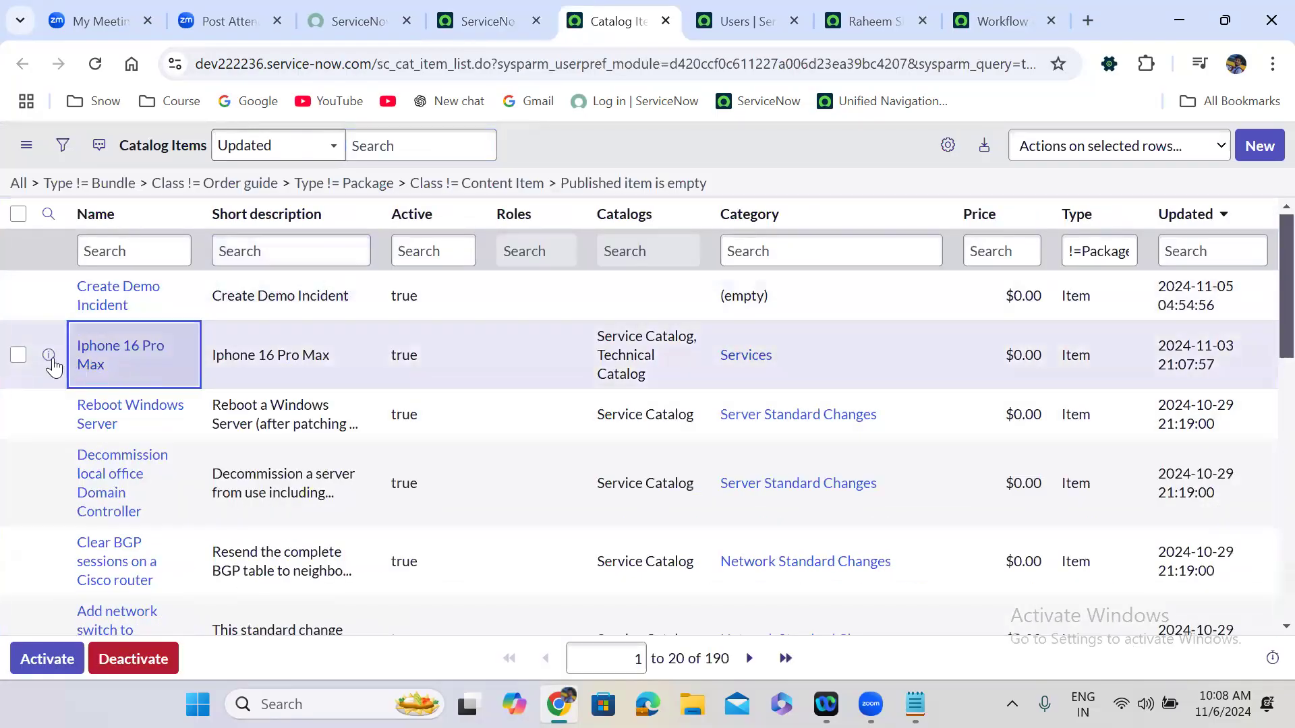
pyautogui.rightClick(51, 361)
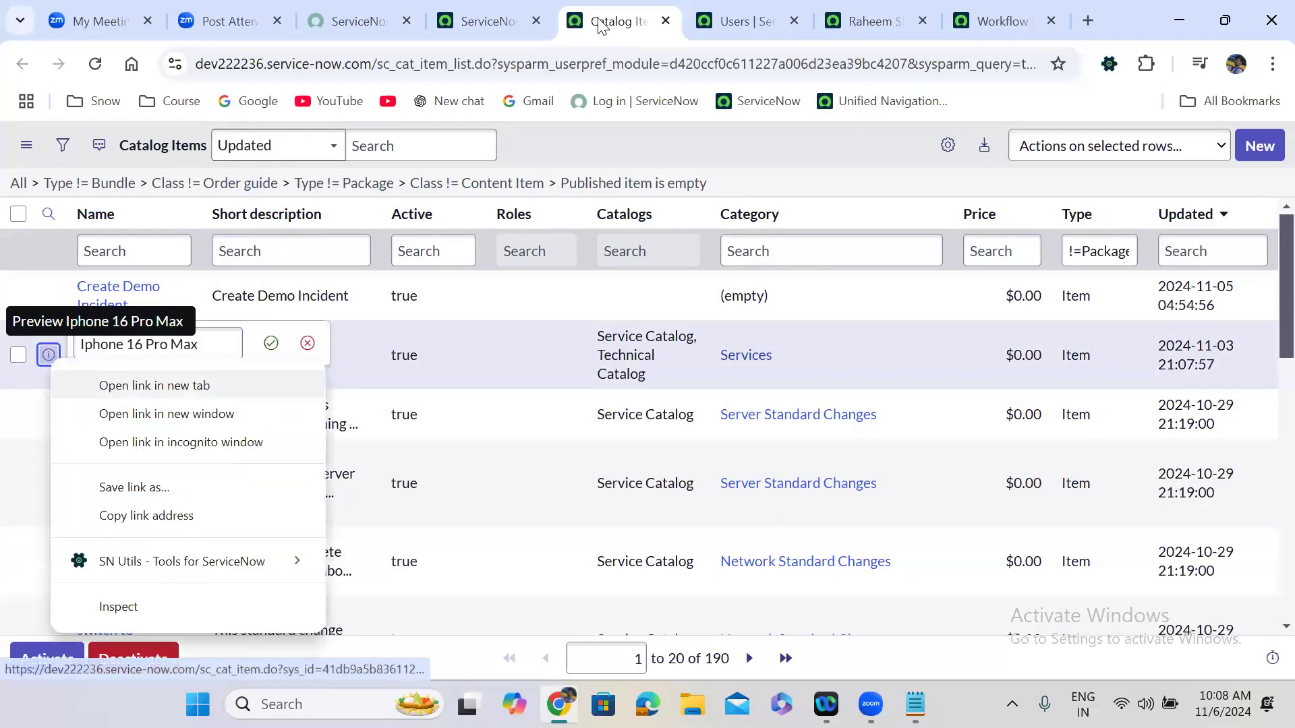
pyautogui.click(675, 8)
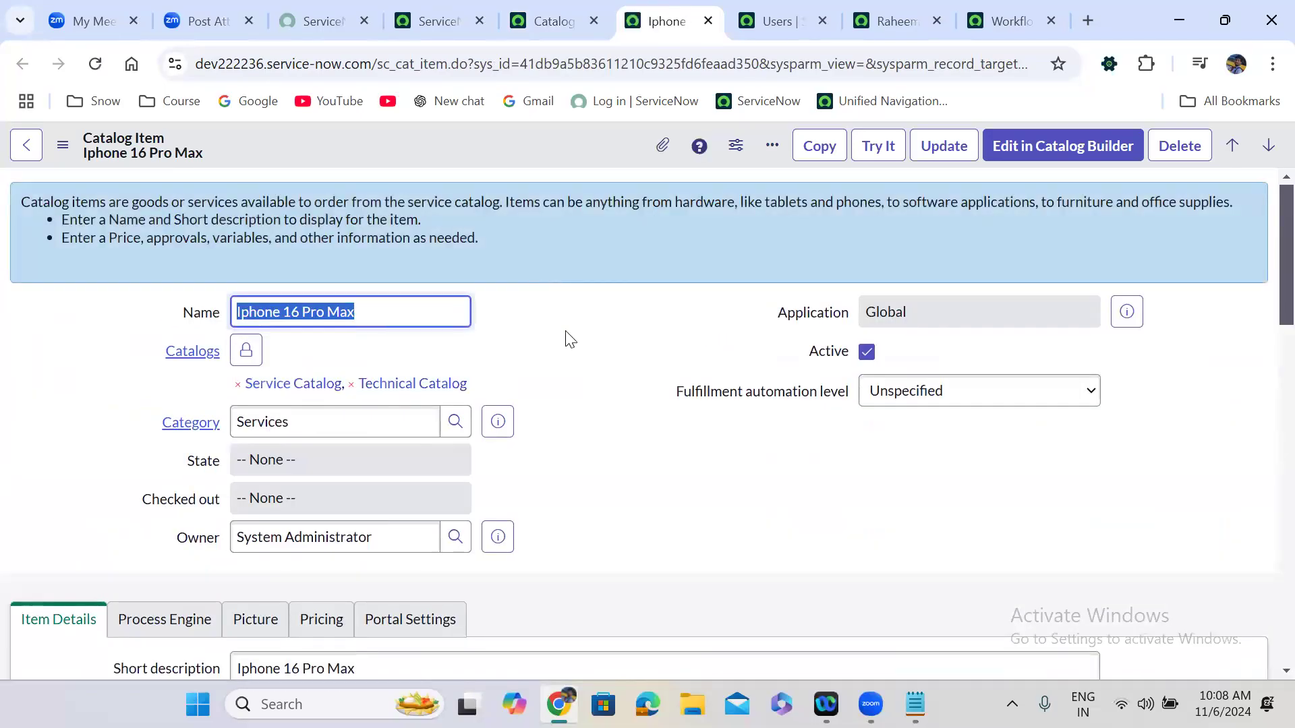
pyautogui.click(566, 337)
pyautogui.scroll(-1, 567, 337)
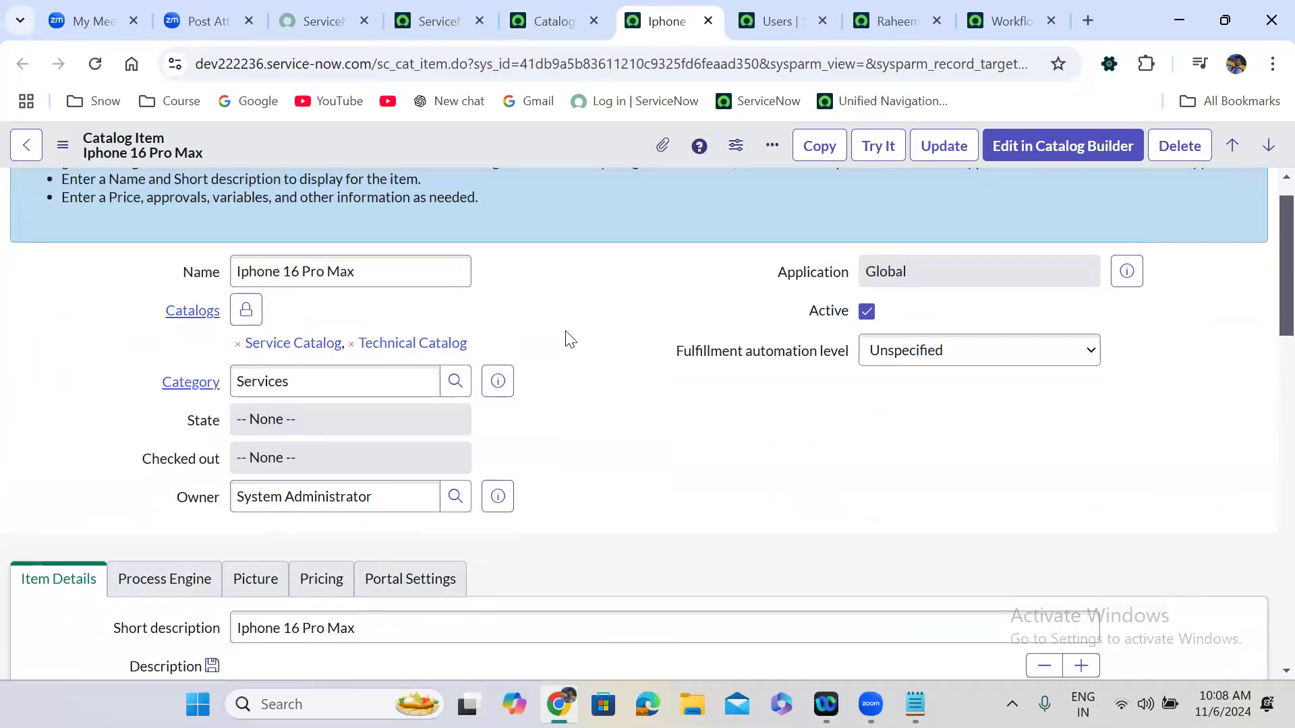
pyautogui.rightClick(692, 33)
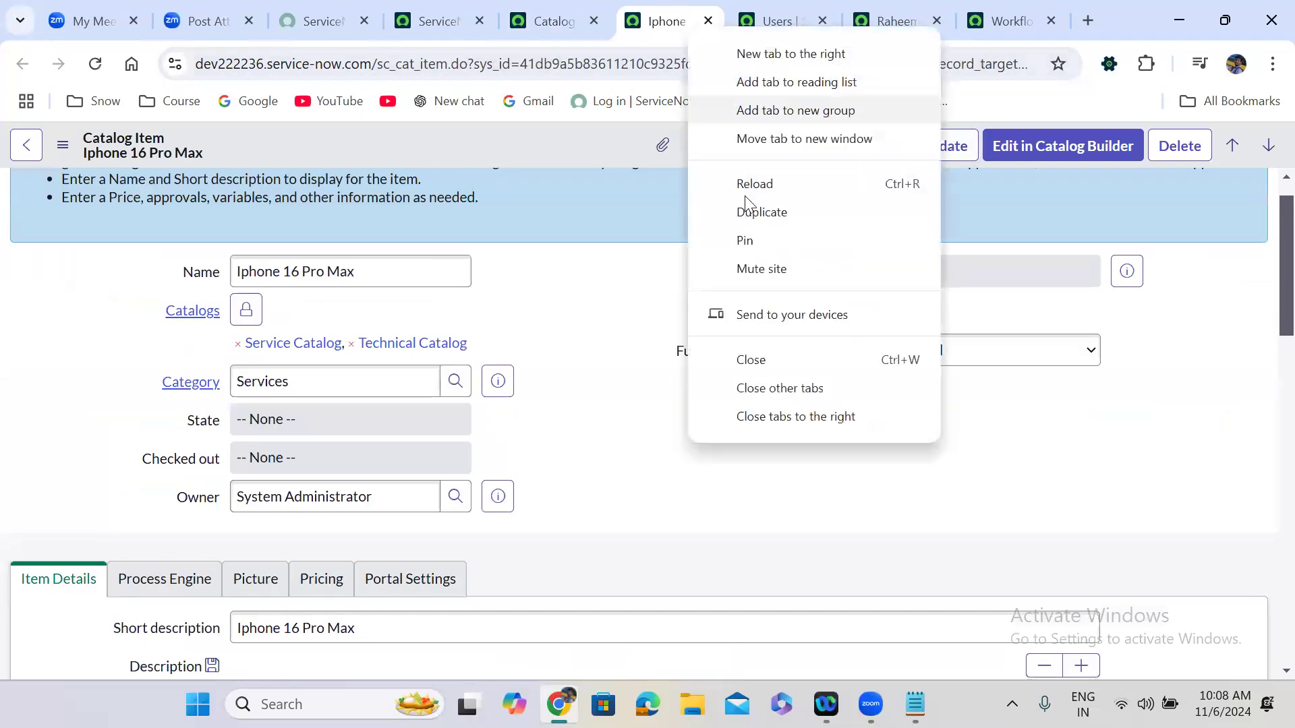
pyautogui.click(753, 214)
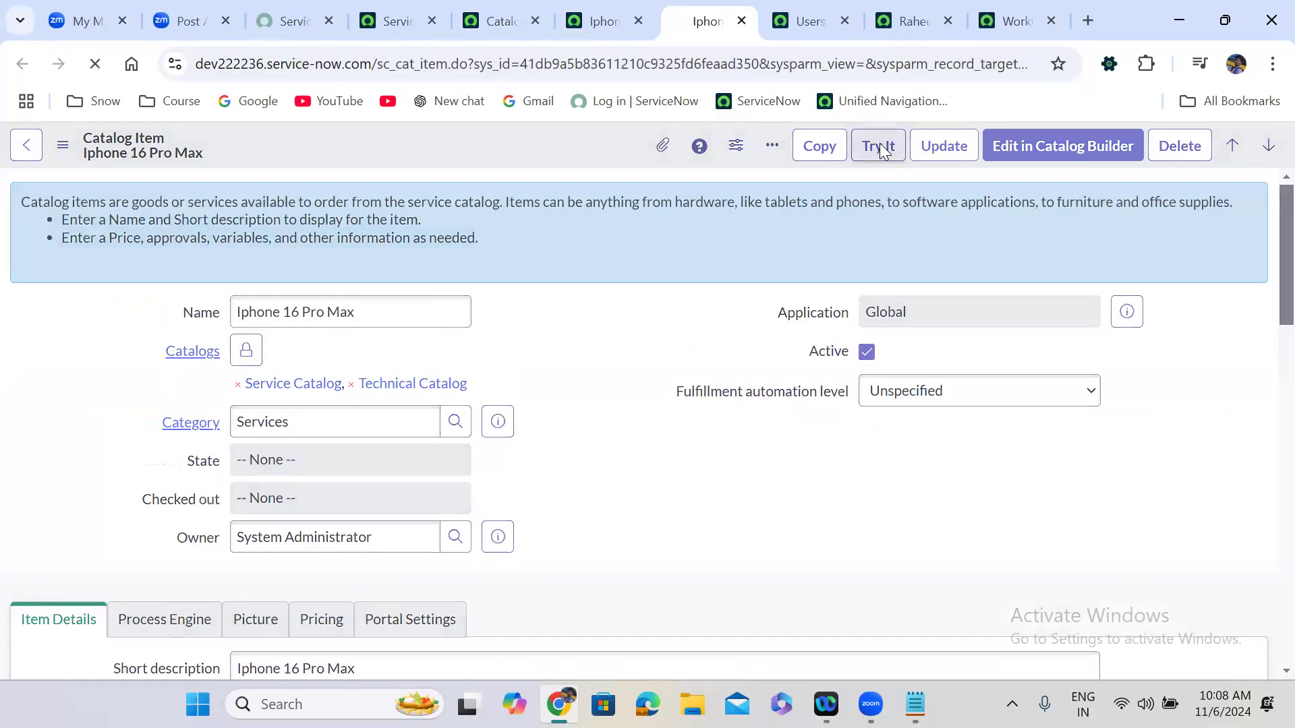
pyautogui.click(878, 146)
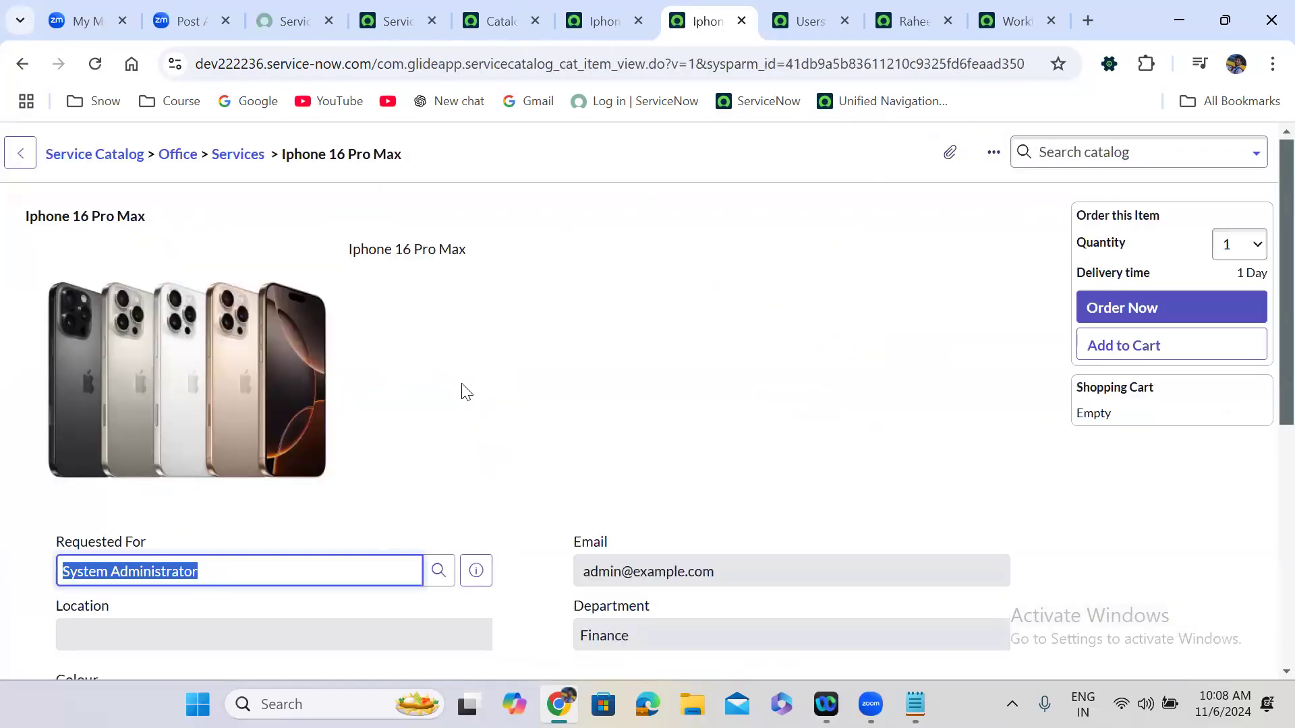
# Set Requested For to another user chosen from the suggestions.
pyautogui.click(462, 385)
pyautogui.scroll(-3, 462, 384)
pyautogui.click(215, 325)
pyautogui.write('billi')
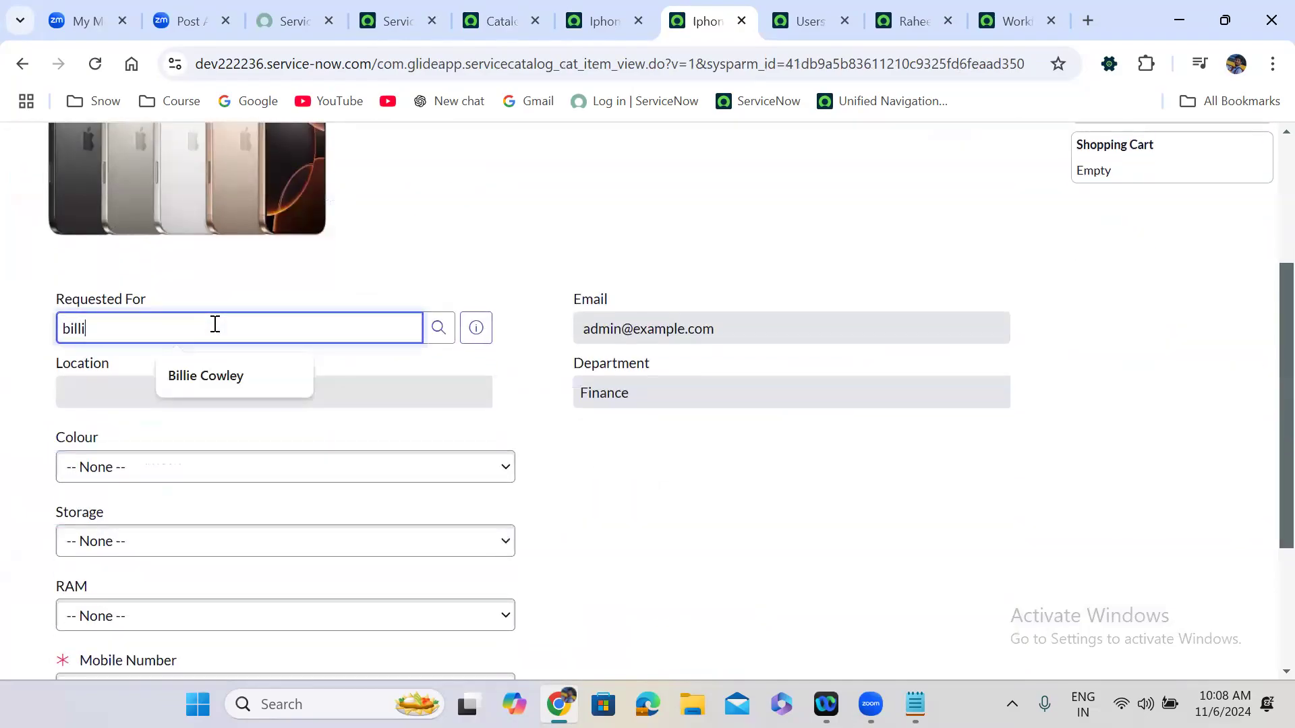
pyautogui.click(108, 384)
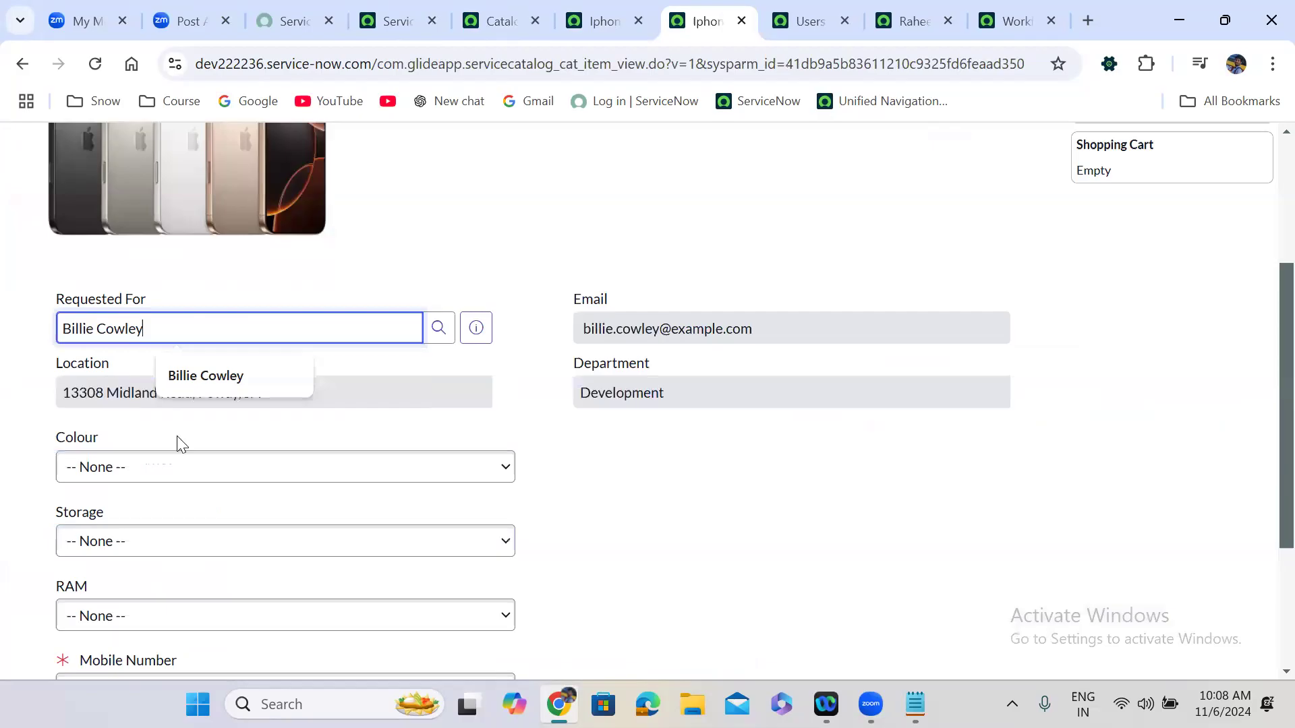
# Choose Colour Black, enter Mobile Number 'test', and place the order.
pyautogui.click(200, 481)
pyautogui.click(151, 547)
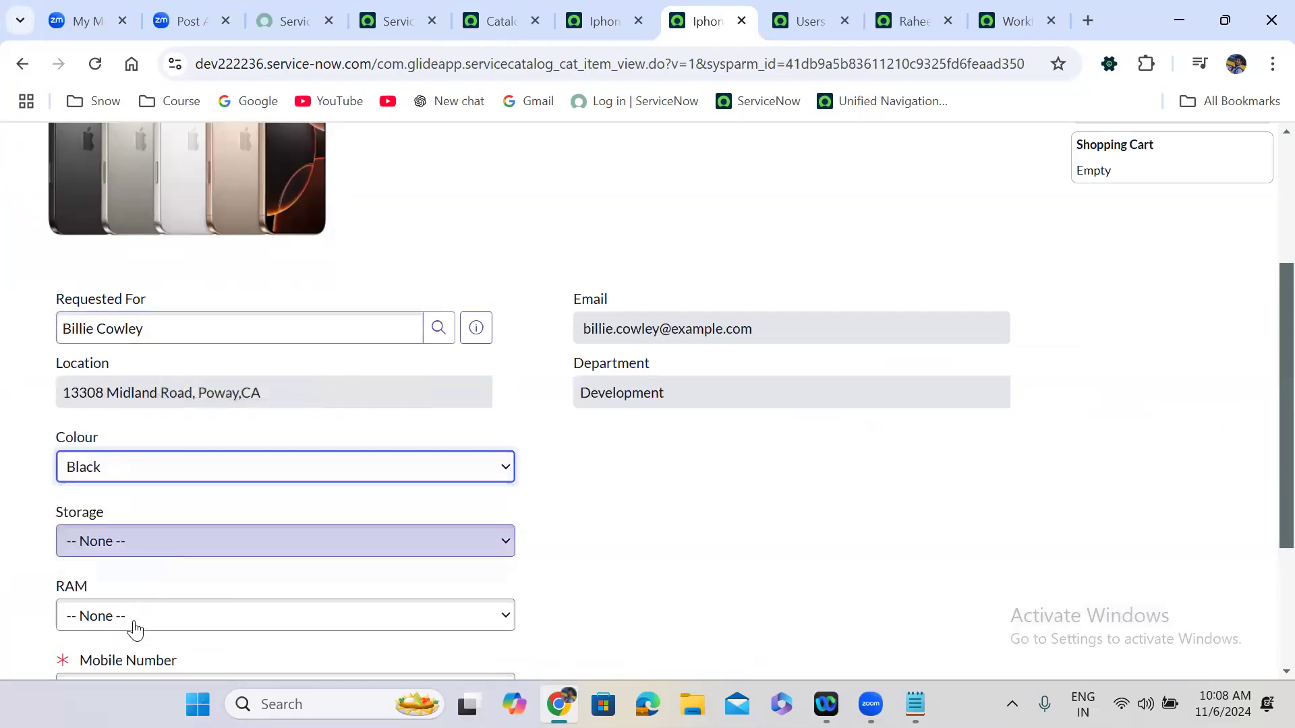
pyautogui.scroll(-3, 144, 651)
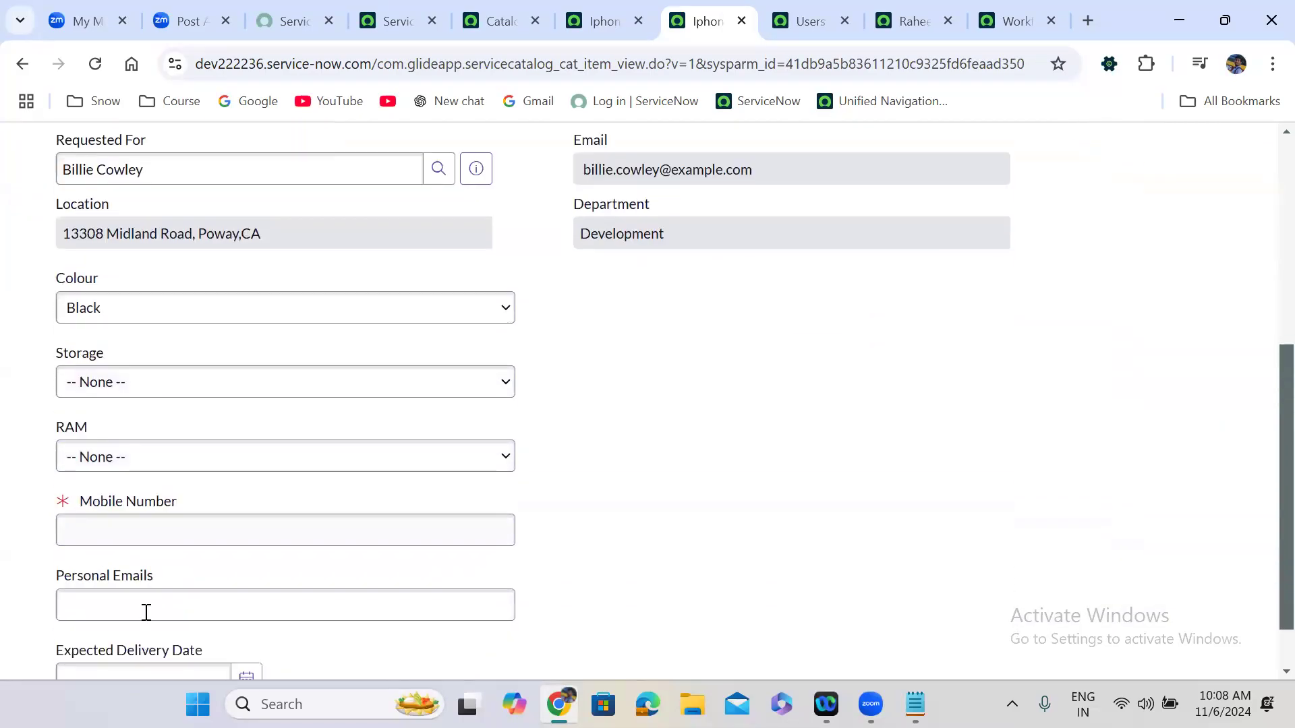
pyautogui.click(128, 534)
pyautogui.write('test')
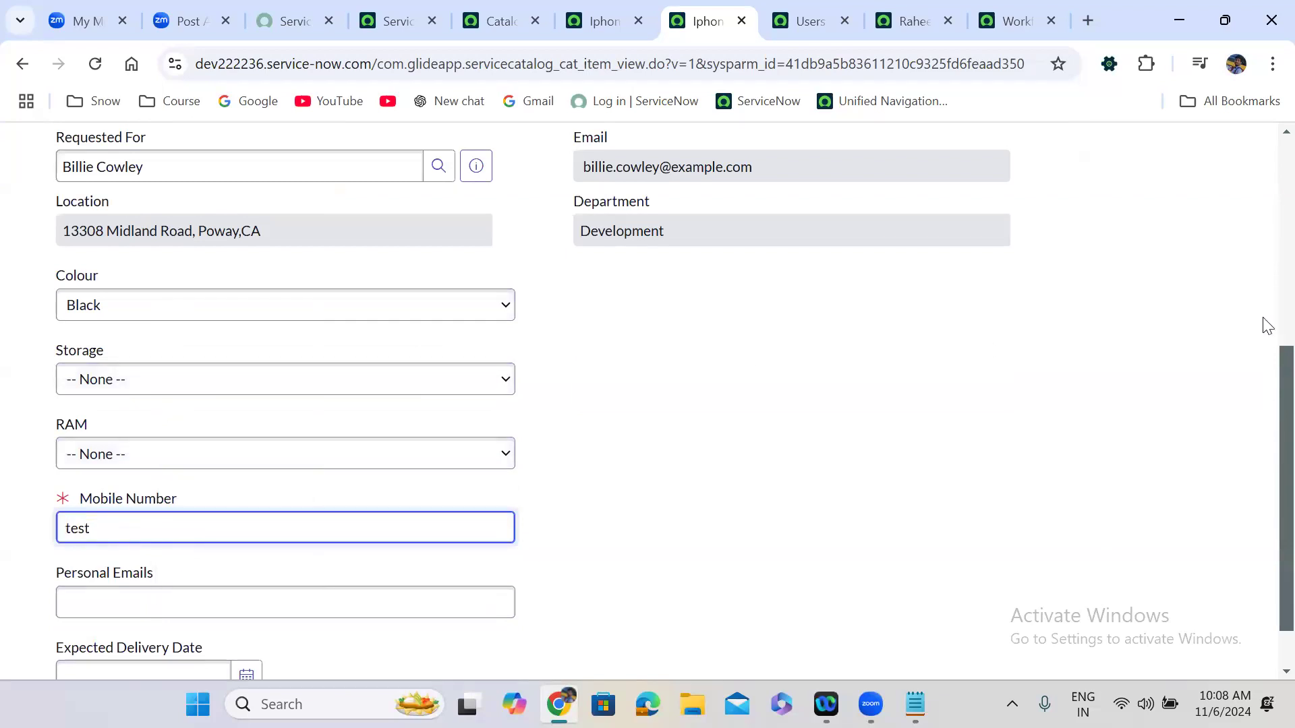
pyautogui.scroll(5, 1266, 325)
pyautogui.click(1172, 311)
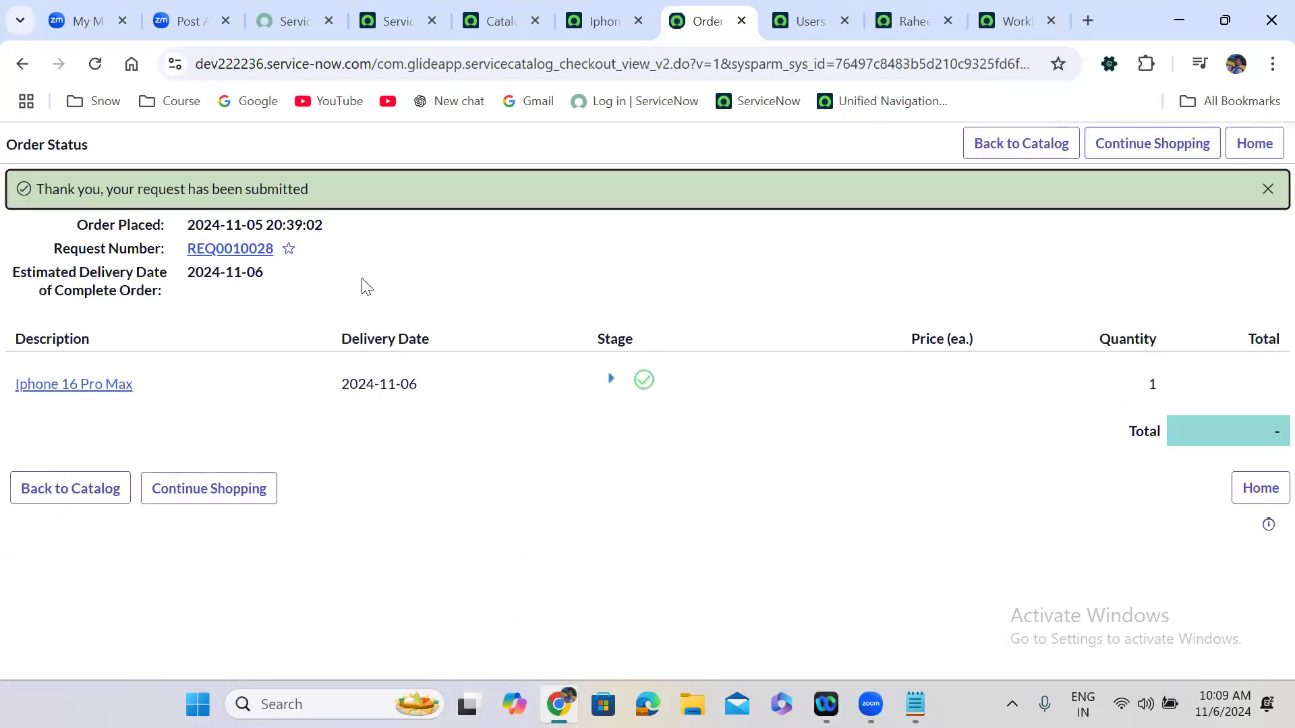
# Open requested item RITM0010042 and show its six approvers.
pyautogui.click(78, 390)
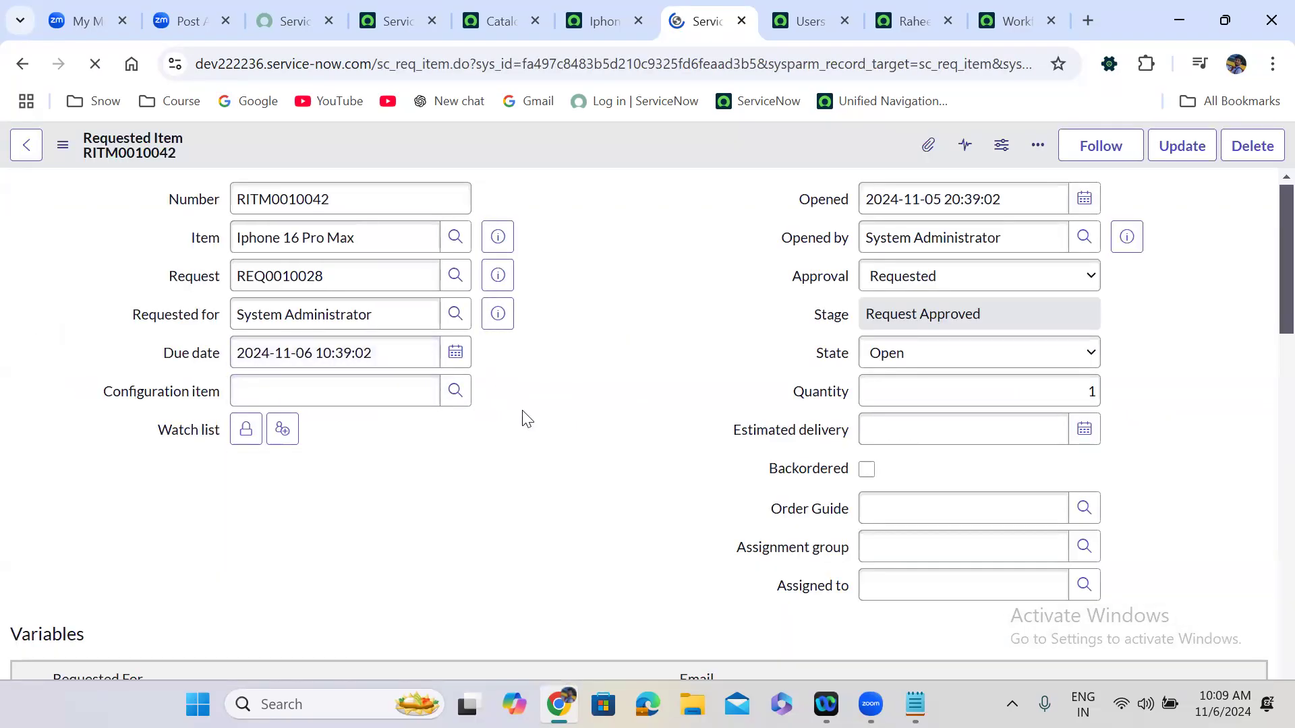
pyautogui.scroll(-10, 527, 419)
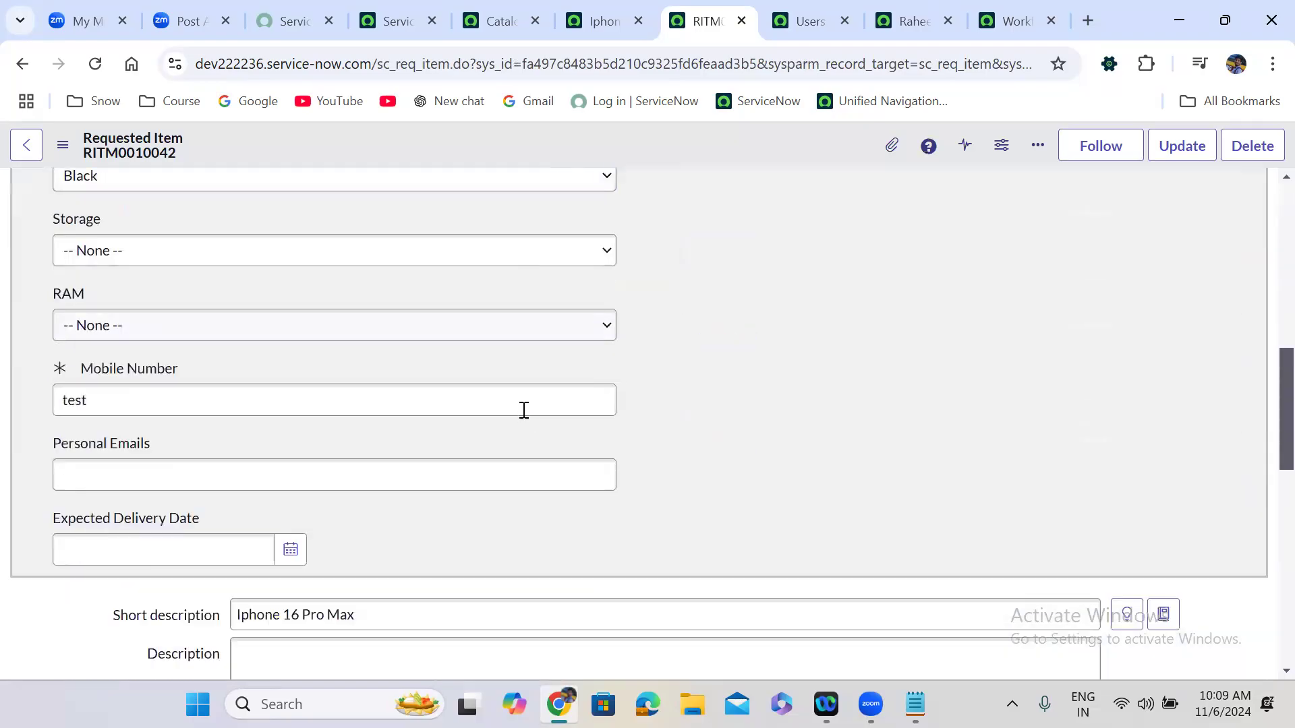
pyautogui.scroll(-12, 524, 410)
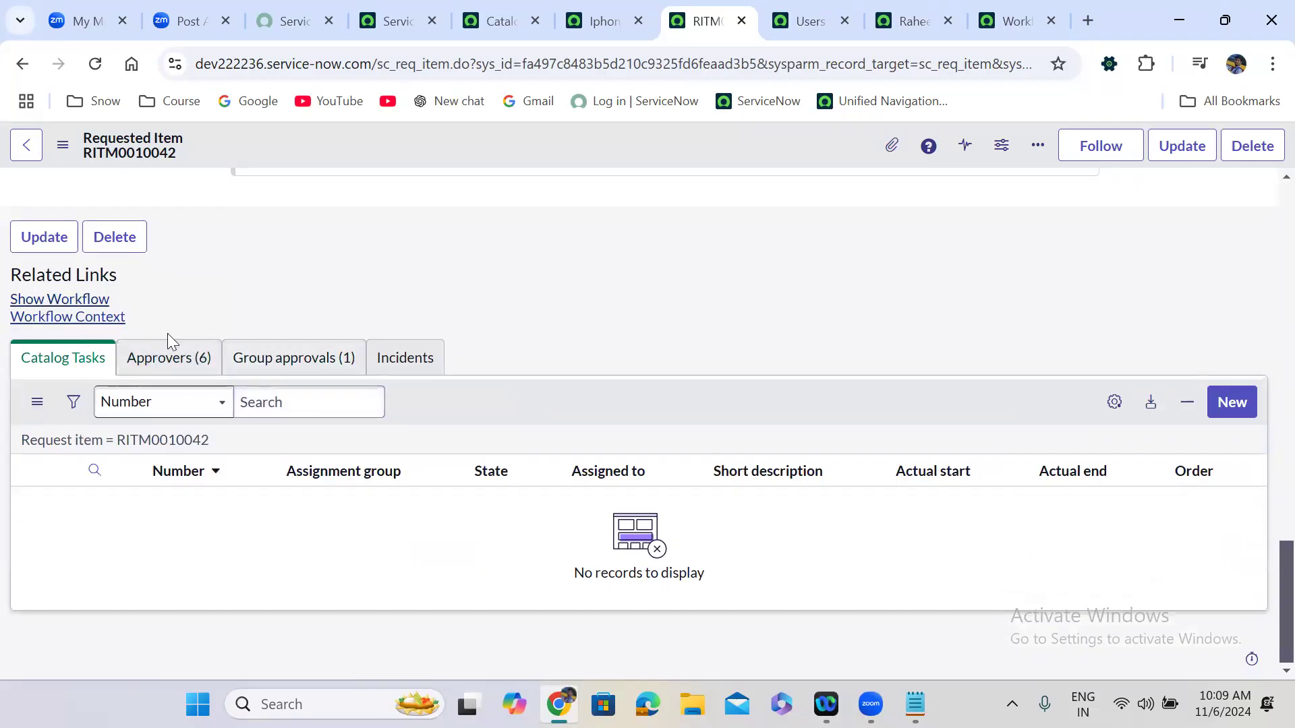
pyautogui.click(194, 356)
# Set the state of all six approvals to Approved.
pyautogui.scroll(-1, 380, 281)
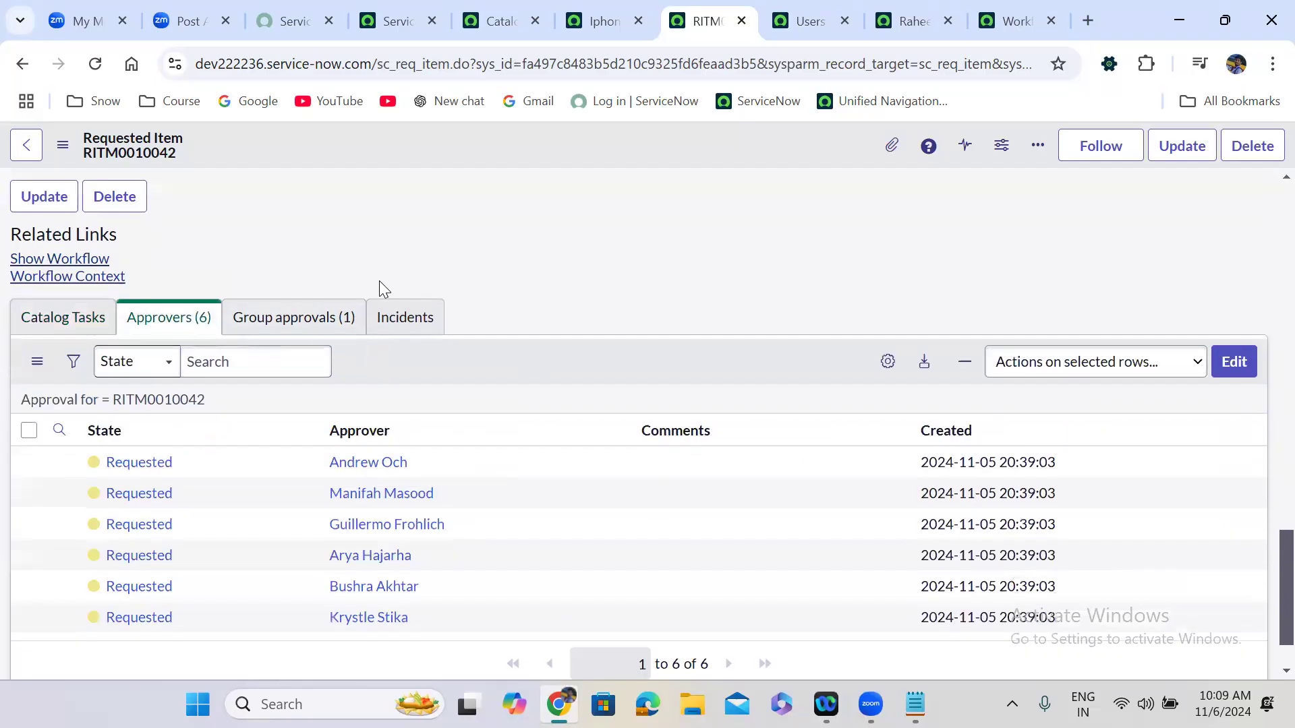
pyautogui.scroll(-1, 379, 280)
pyautogui.click(194, 386)
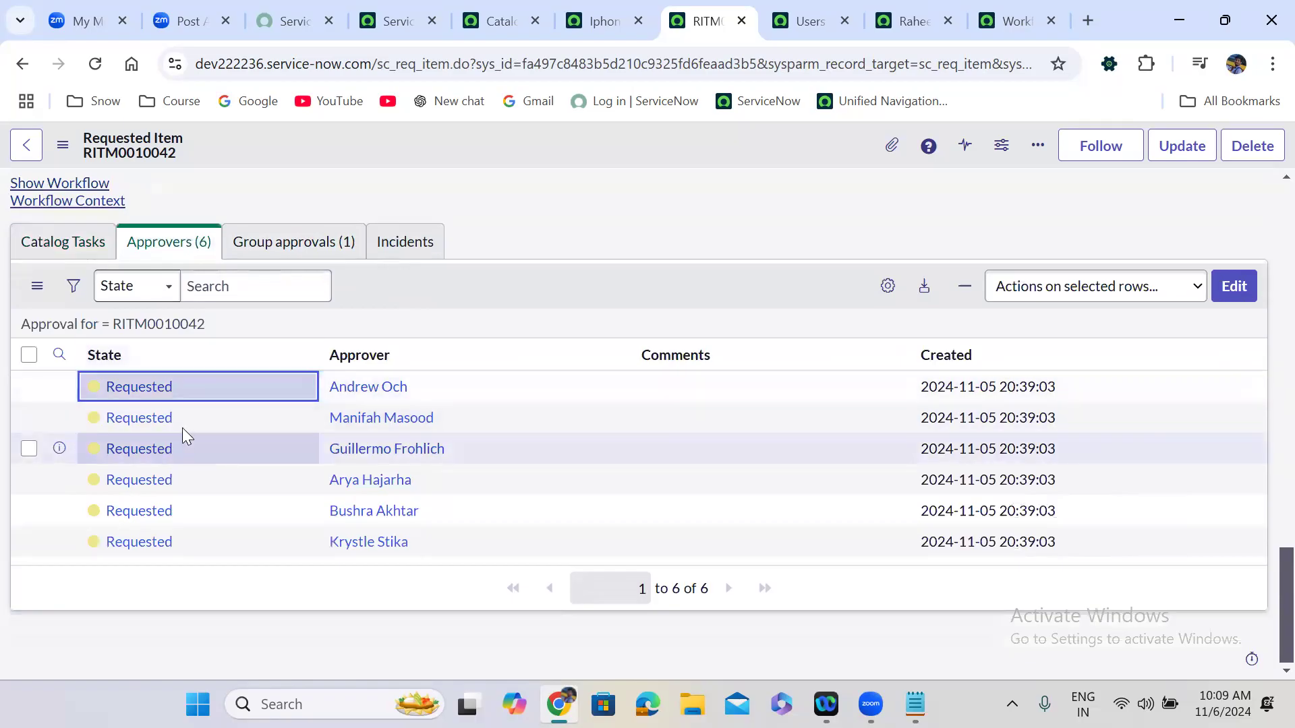
pyautogui.keyDown('ctrl'); pyautogui.click(183, 426); pyautogui.keyUp('ctrl')
pyautogui.keyDown('ctrl'); pyautogui.click(185, 445); pyautogui.keyUp('ctrl')
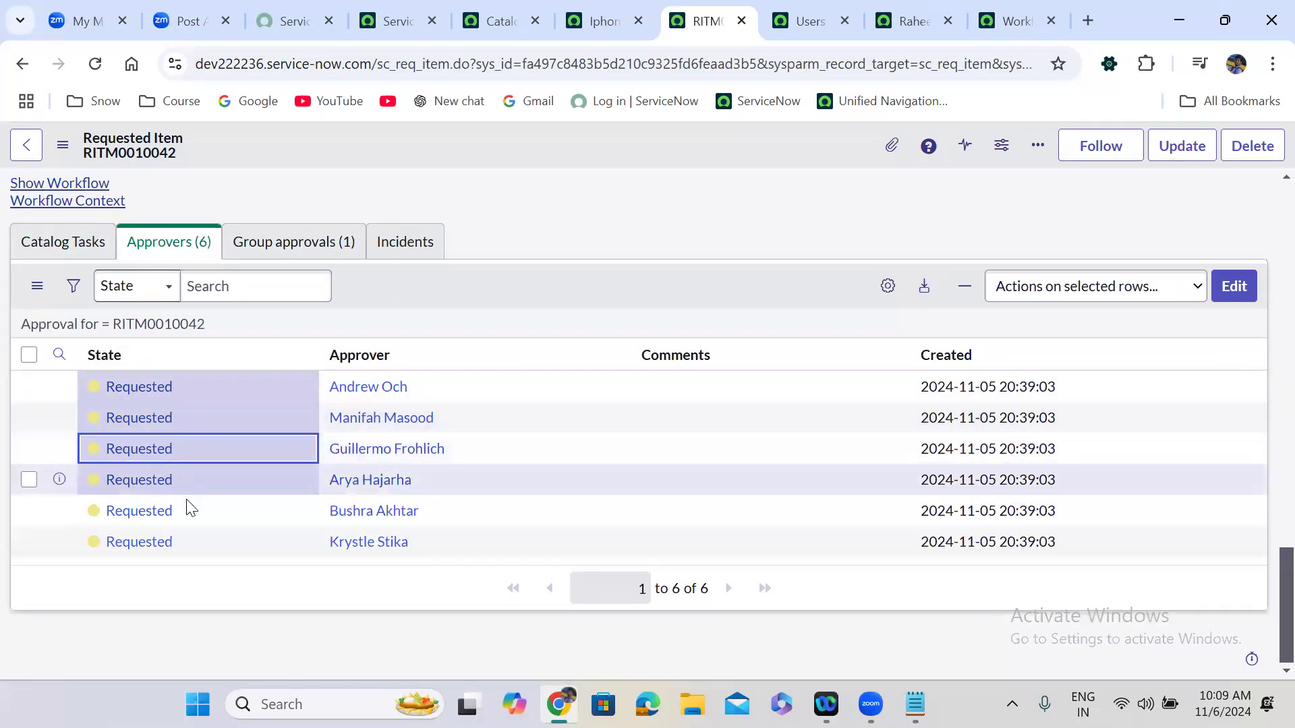
pyautogui.keyDown('ctrl'); pyautogui.click(188, 509); pyautogui.keyUp('ctrl')
pyautogui.keyDown('ctrl'); pyautogui.click(186, 547); pyautogui.keyUp('ctrl')
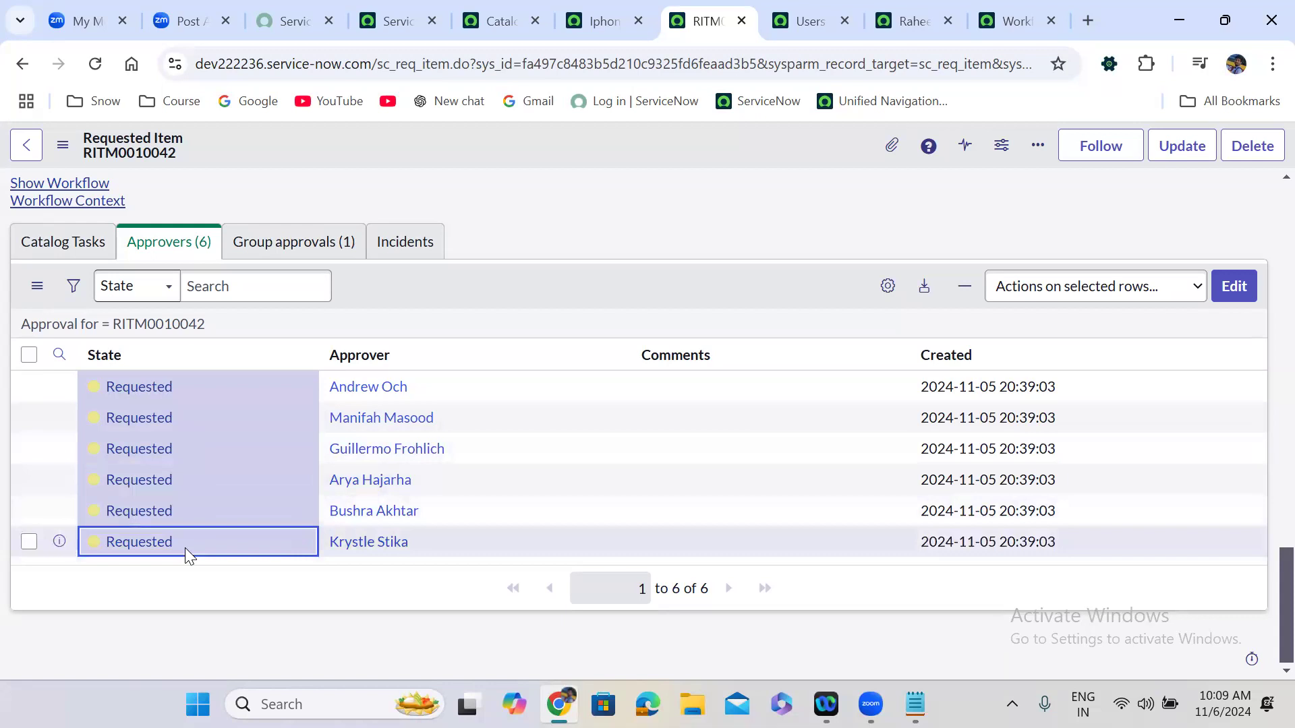
pyautogui.doubleClick(184, 548)
pyautogui.click(182, 550)
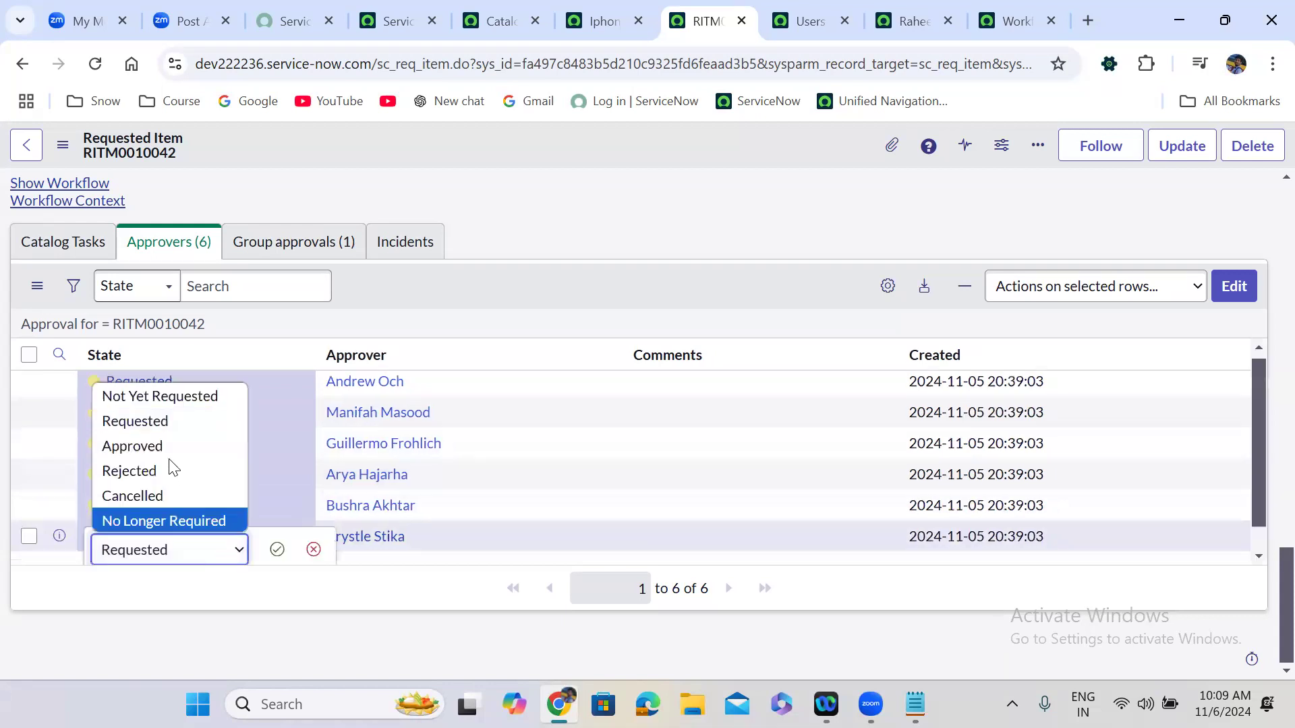
pyautogui.click(162, 446)
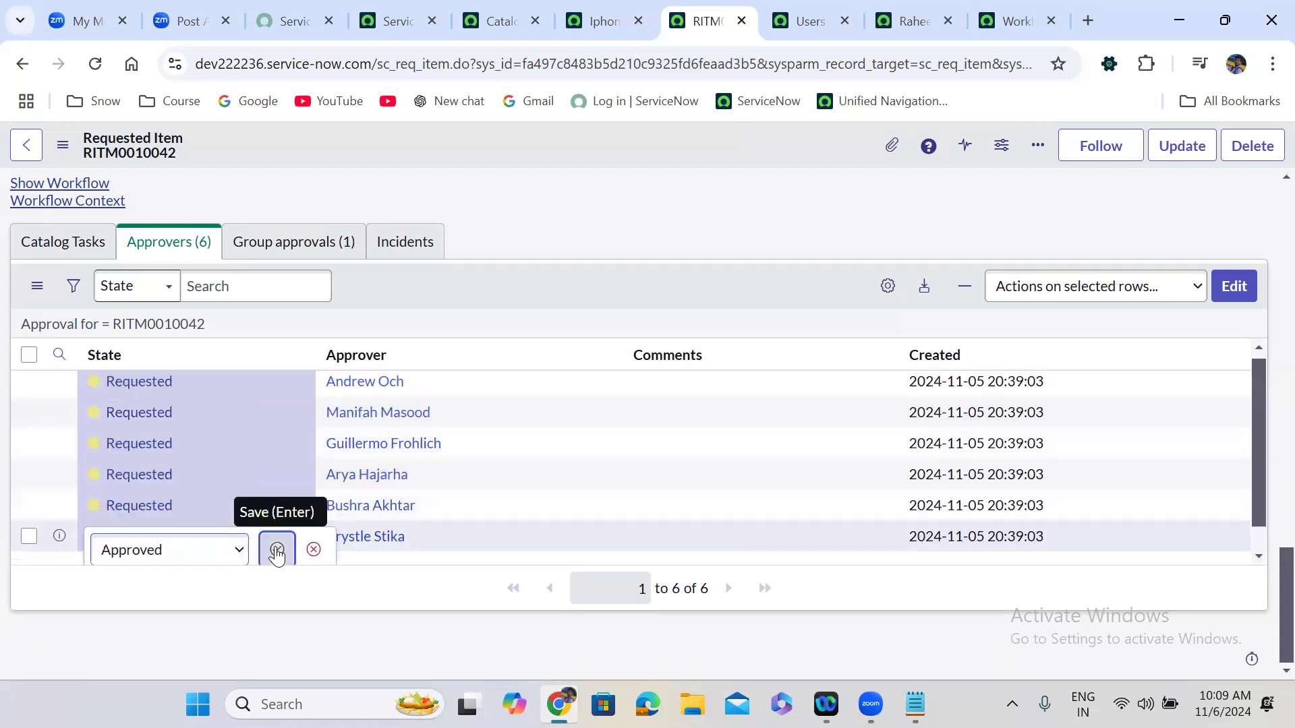
pyautogui.click(277, 550)
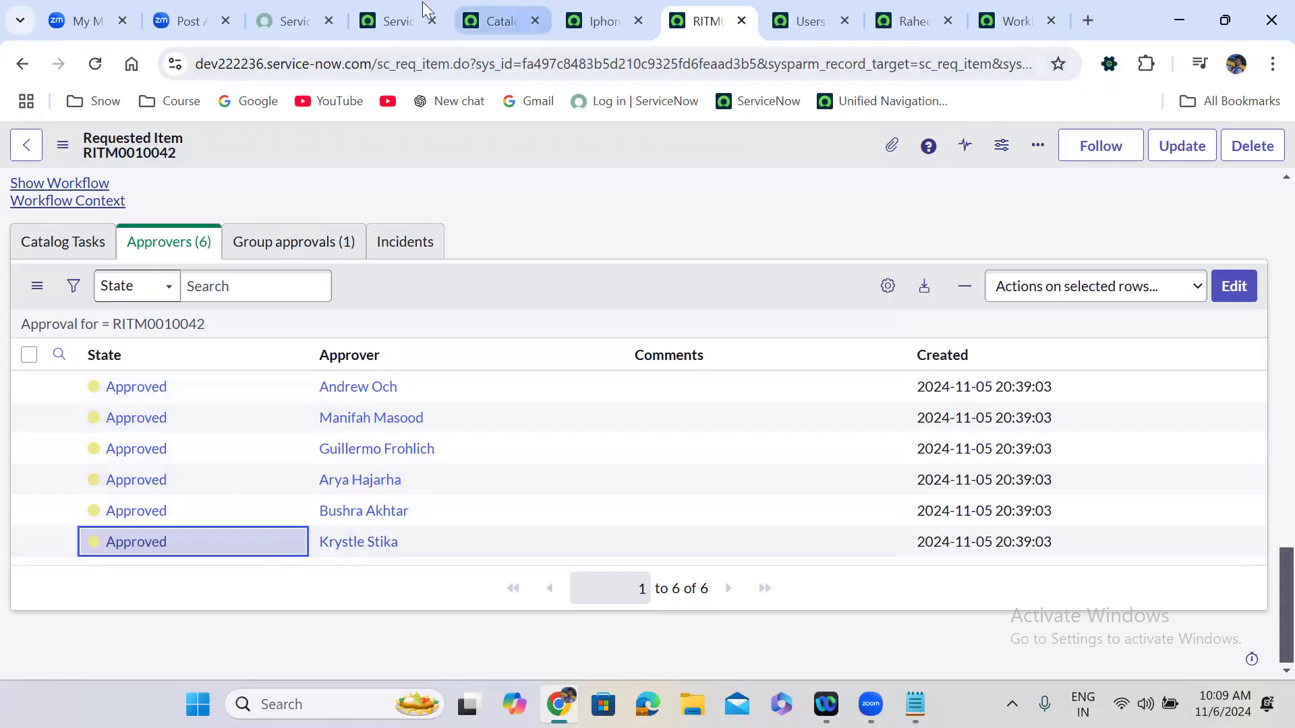
# Delete the one-minute Timer from the workflow, checking the Users list before and after.
pyautogui.click(808, 21)
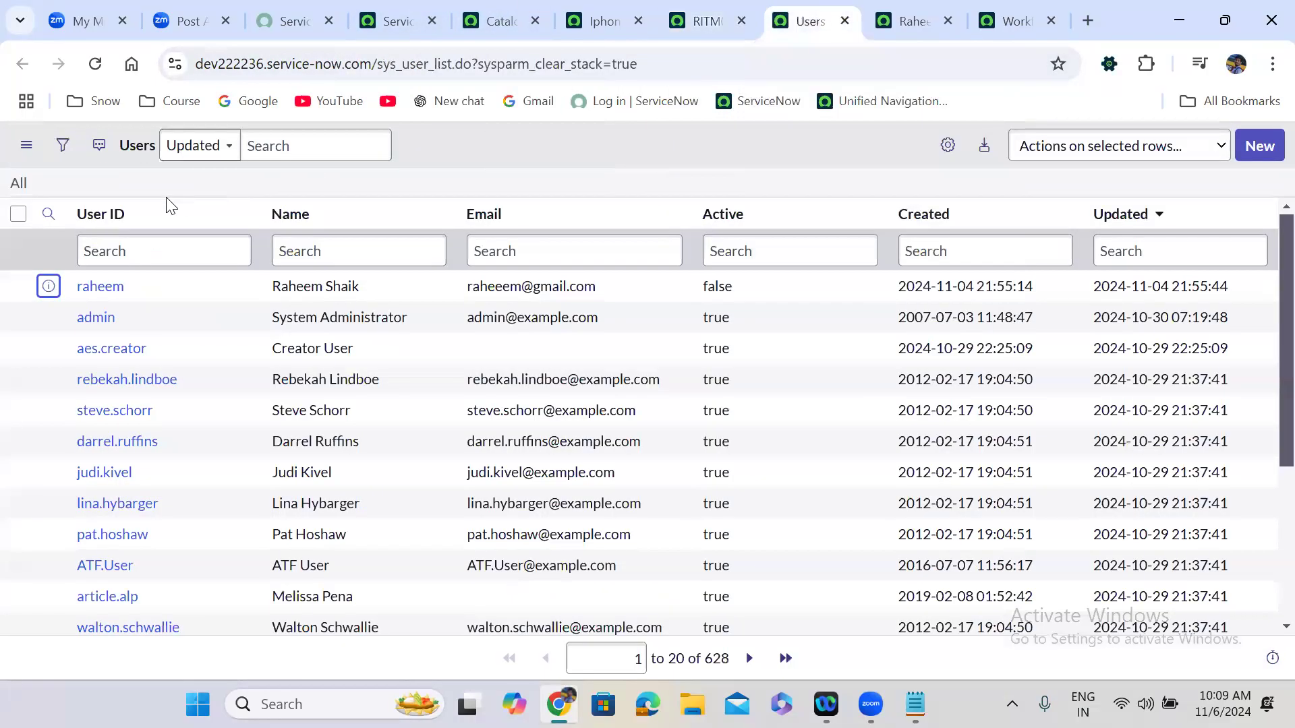
pyautogui.click(17, 189)
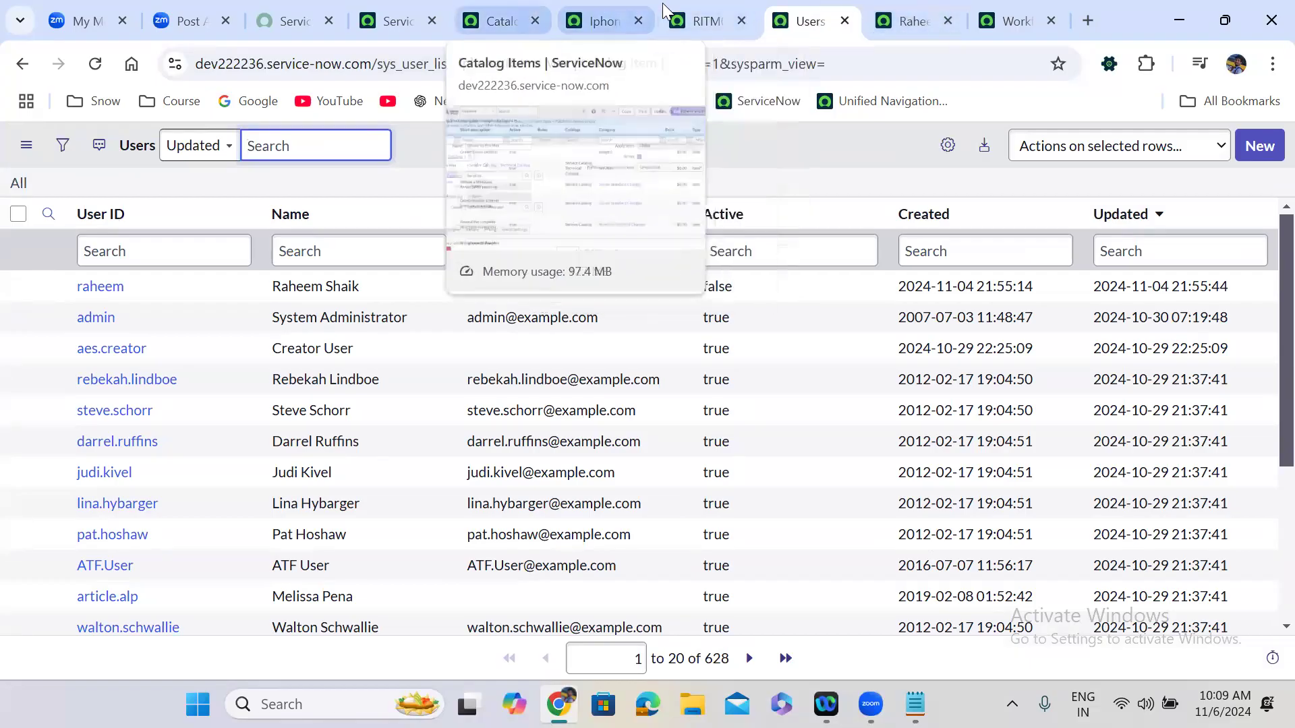
pyautogui.click(1017, 20)
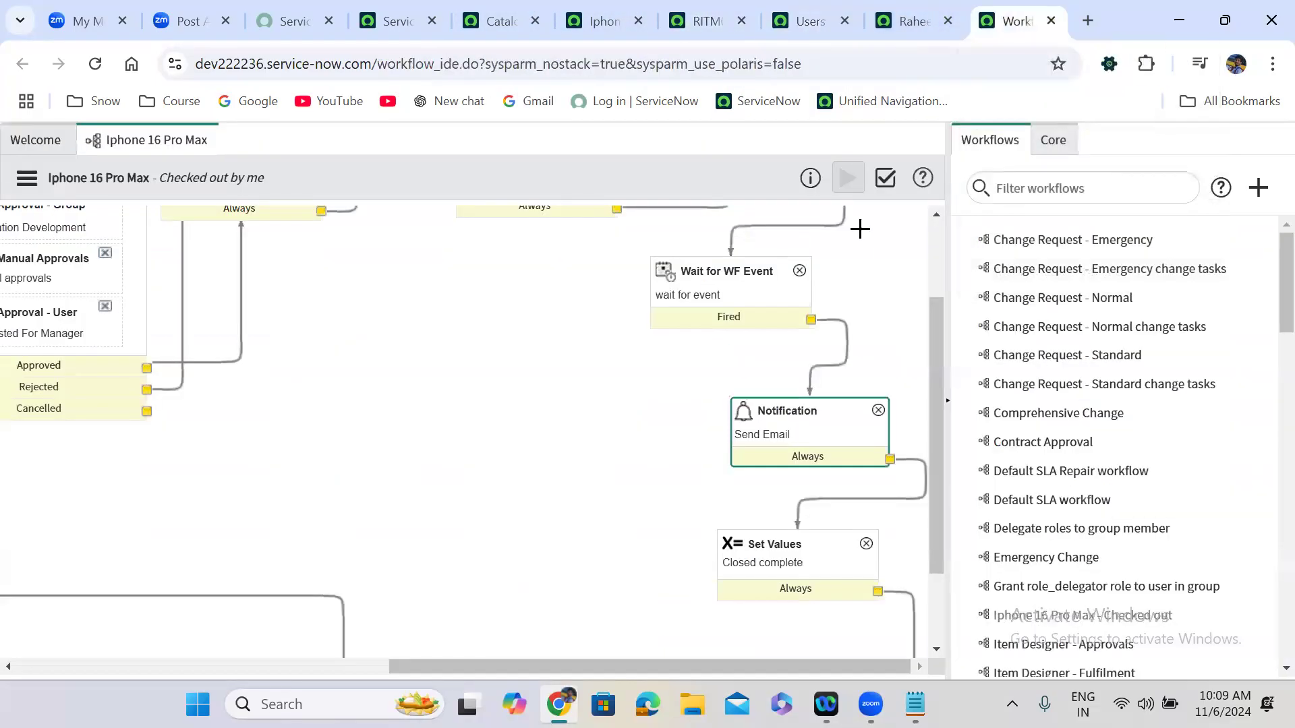
pyautogui.scroll(2, 931, 241)
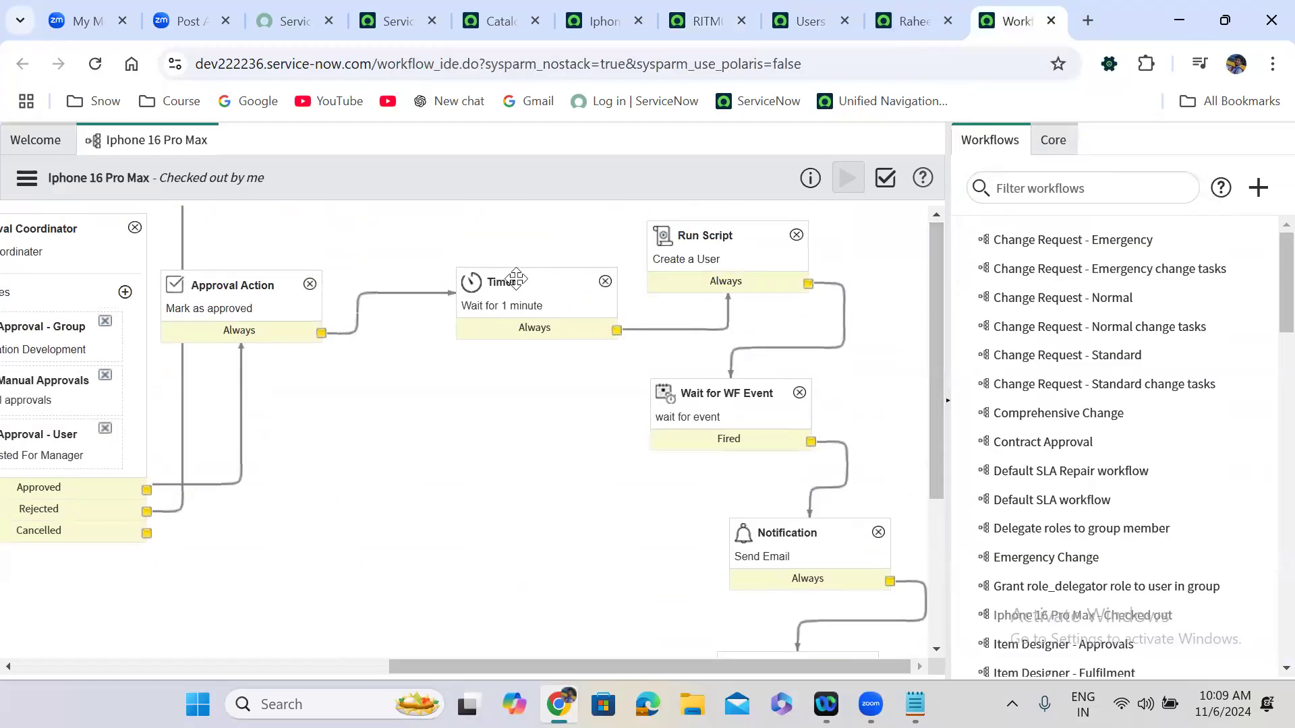
pyautogui.click(604, 283)
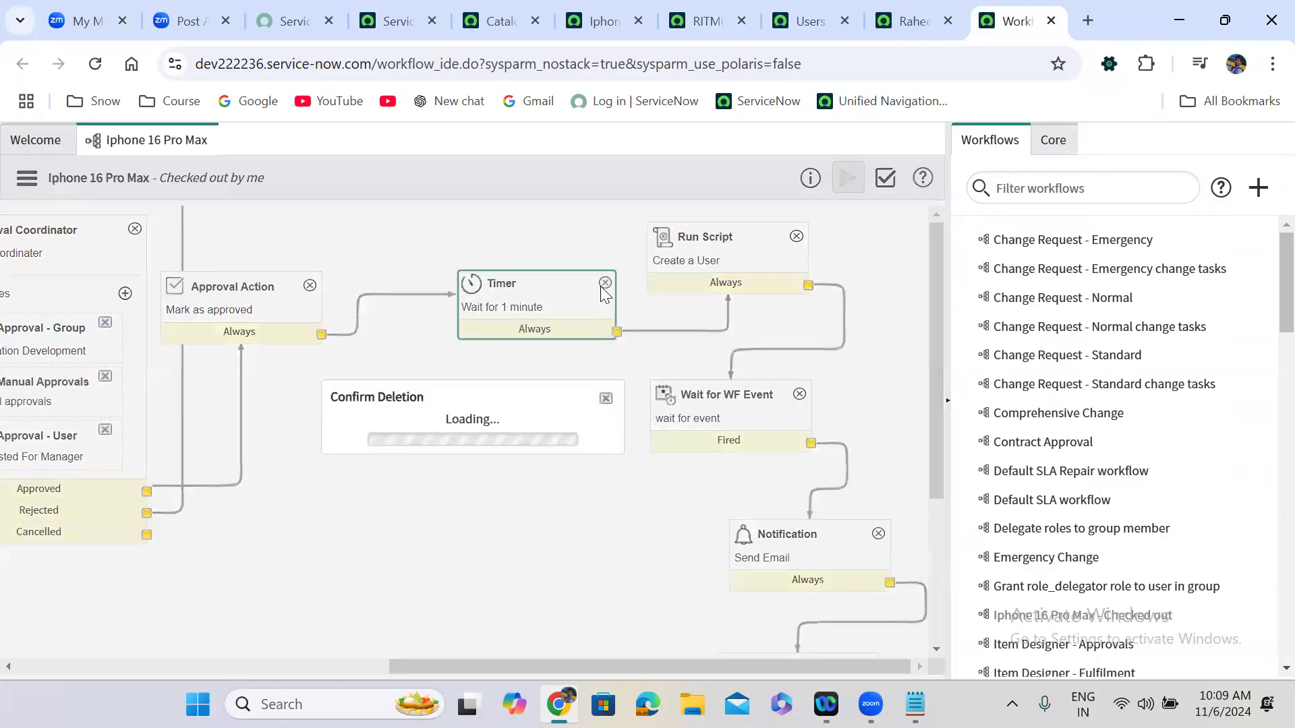
pyautogui.click(604, 448)
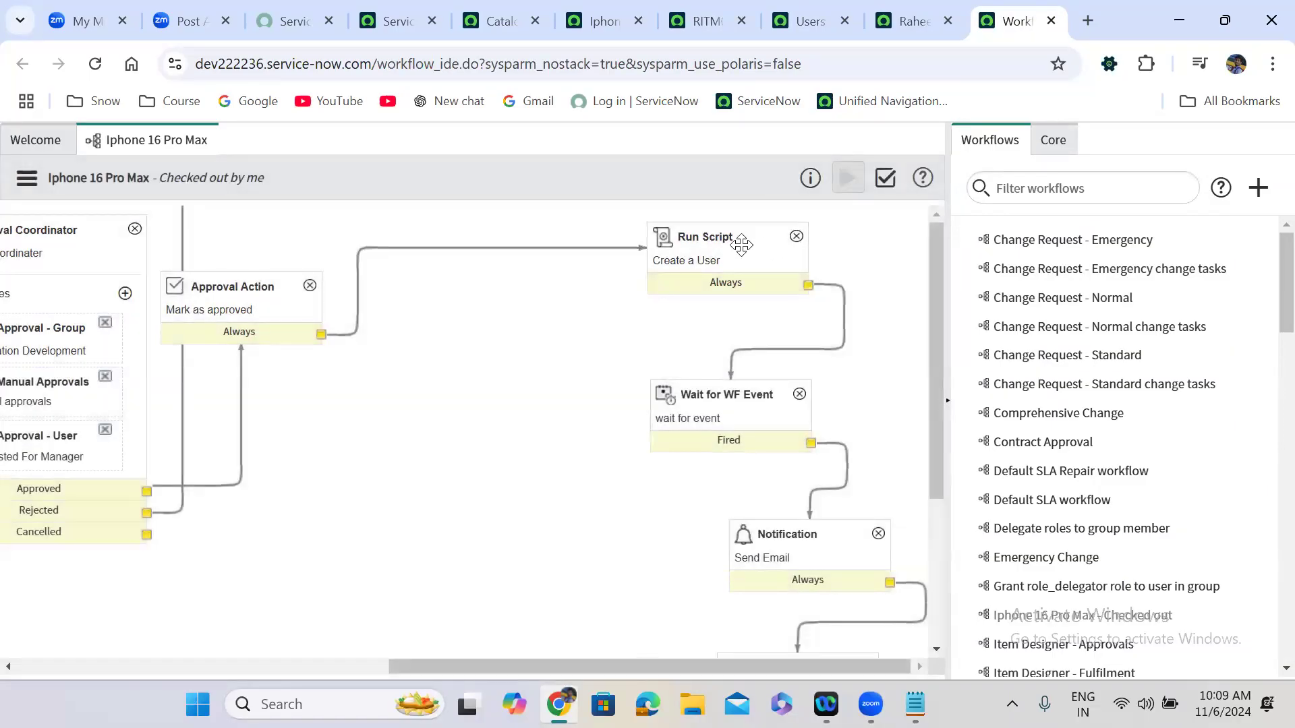
pyautogui.click(498, 17)
pyautogui.click(811, 17)
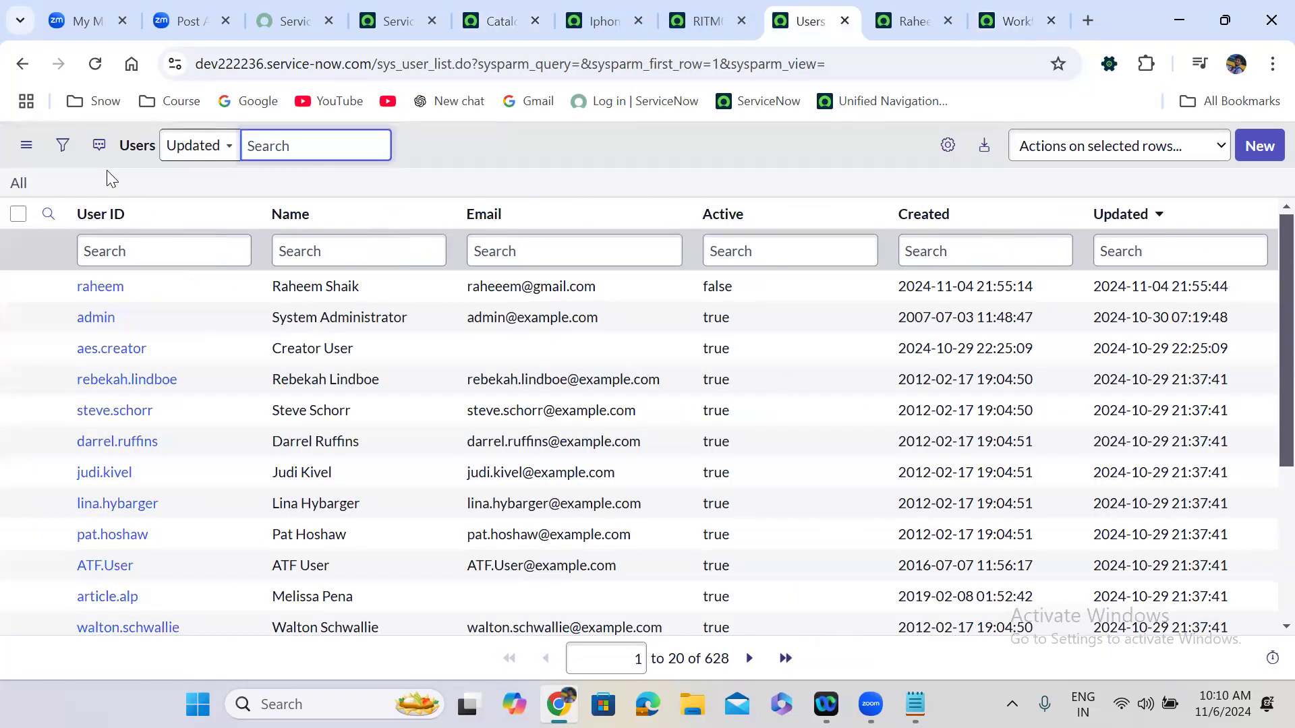
# Reload the Users list twice to look for new users, then go back to RITM0010042.
pyautogui.click(18, 189)
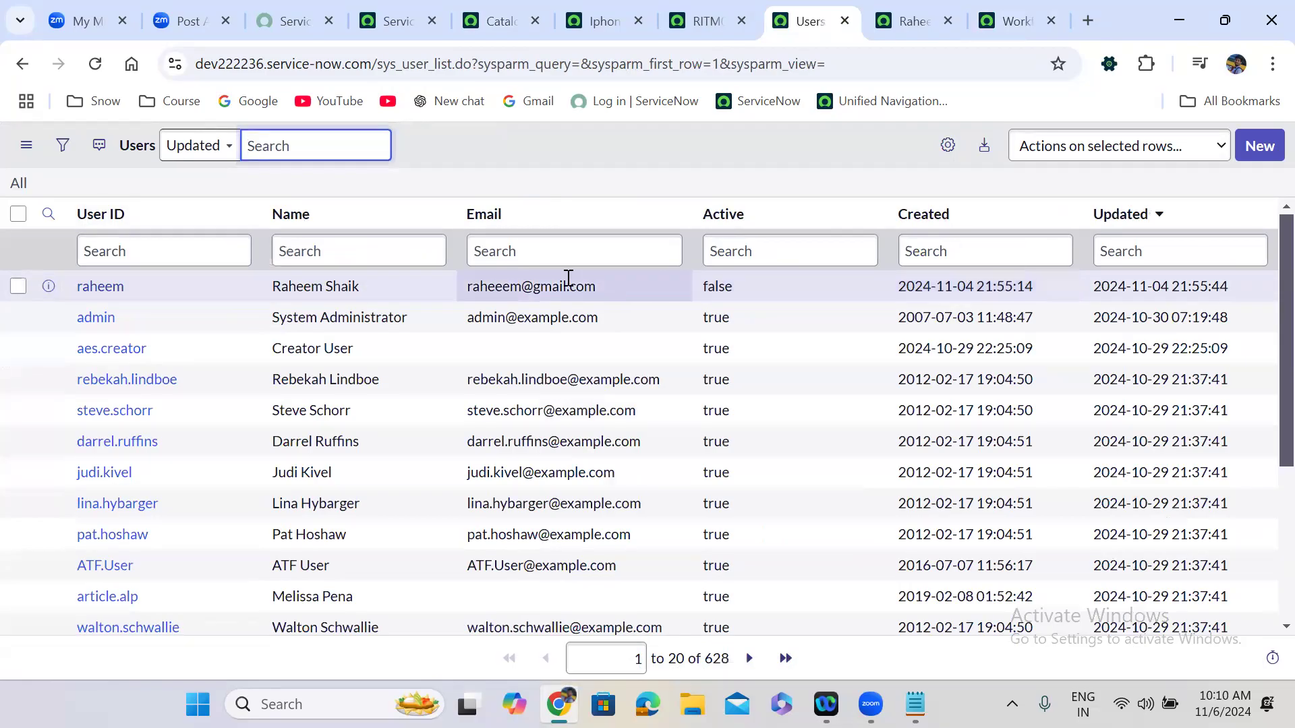
pyautogui.click(18, 187)
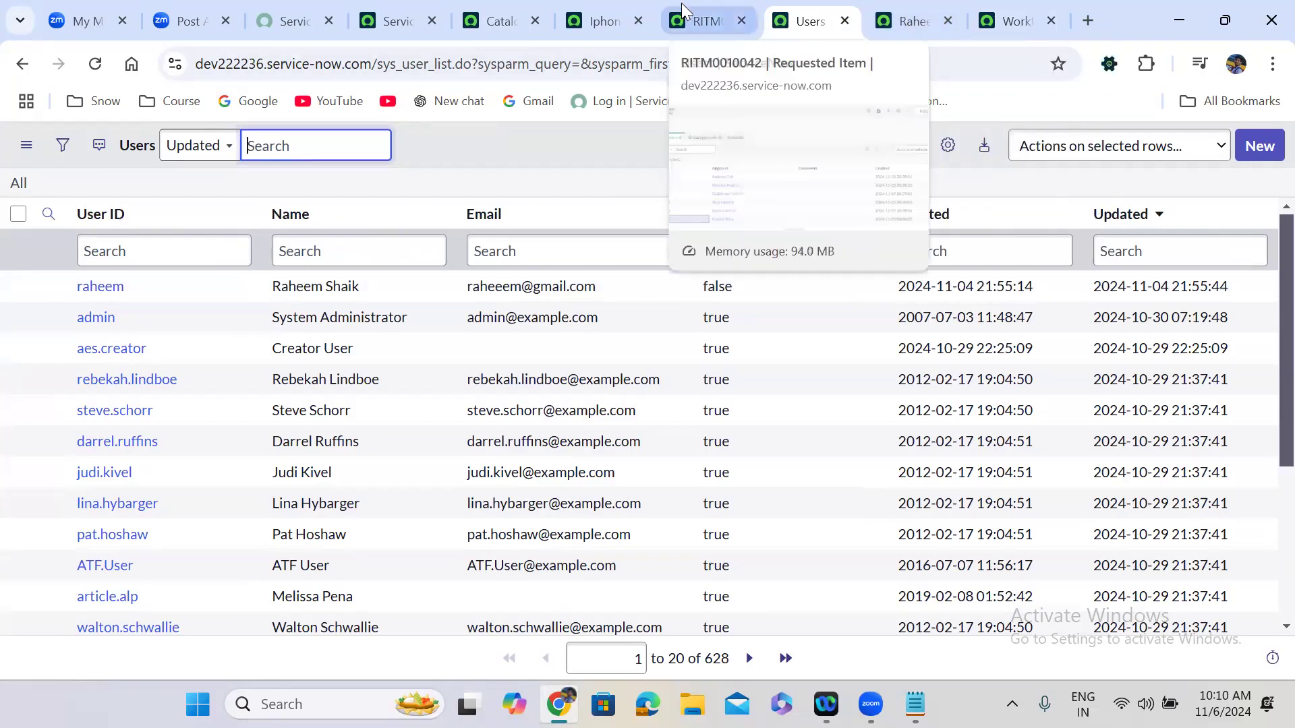
pyautogui.click(695, 19)
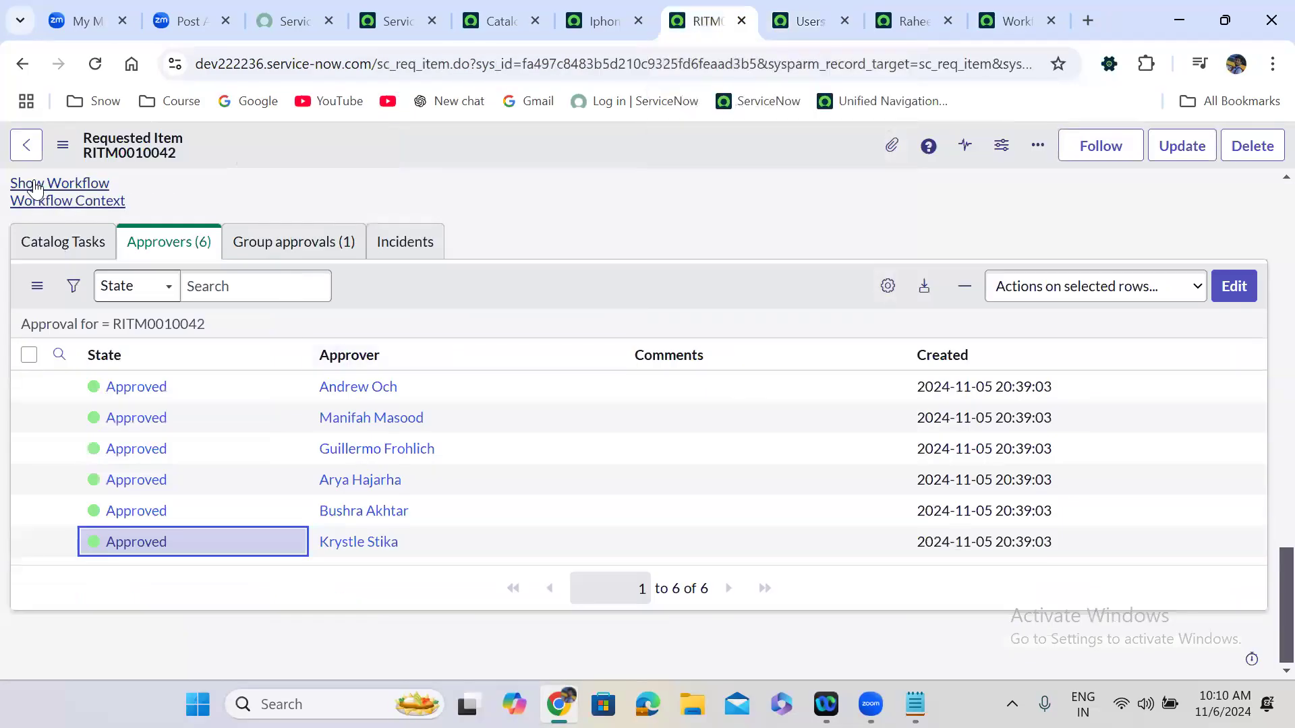
# Show RITM0010042's running workflow, select the Create a User script, then return to the item.
pyautogui.click(36, 187)
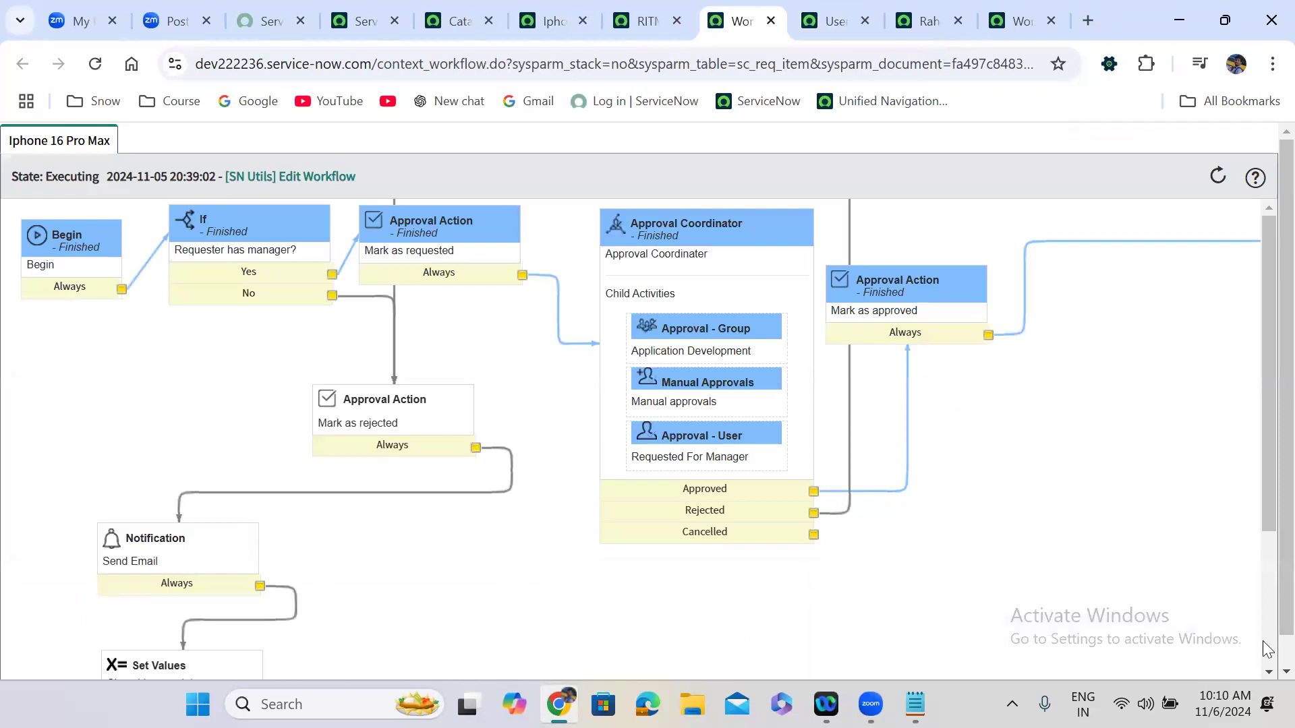
pyautogui.scroll(-1, 1146, 661)
pyautogui.moveTo(939, 657); pyautogui.dragTo(1179, 654)
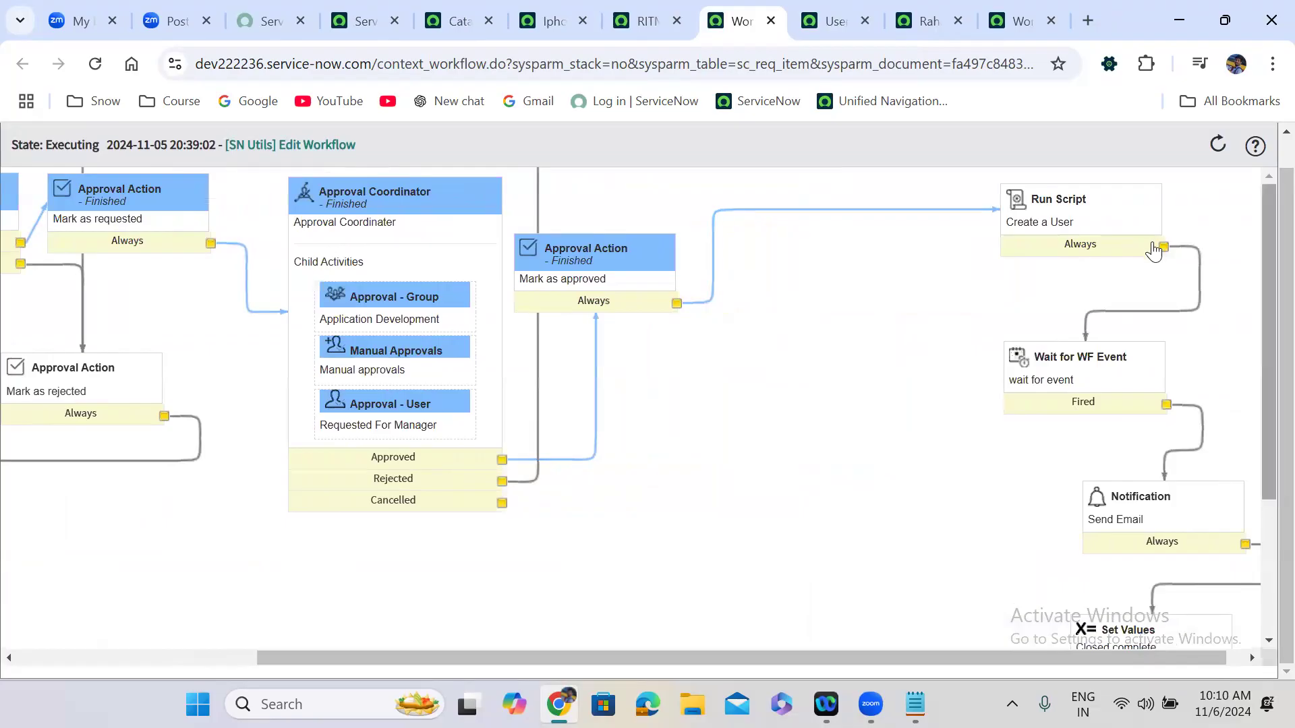
pyautogui.moveTo(1093, 225)
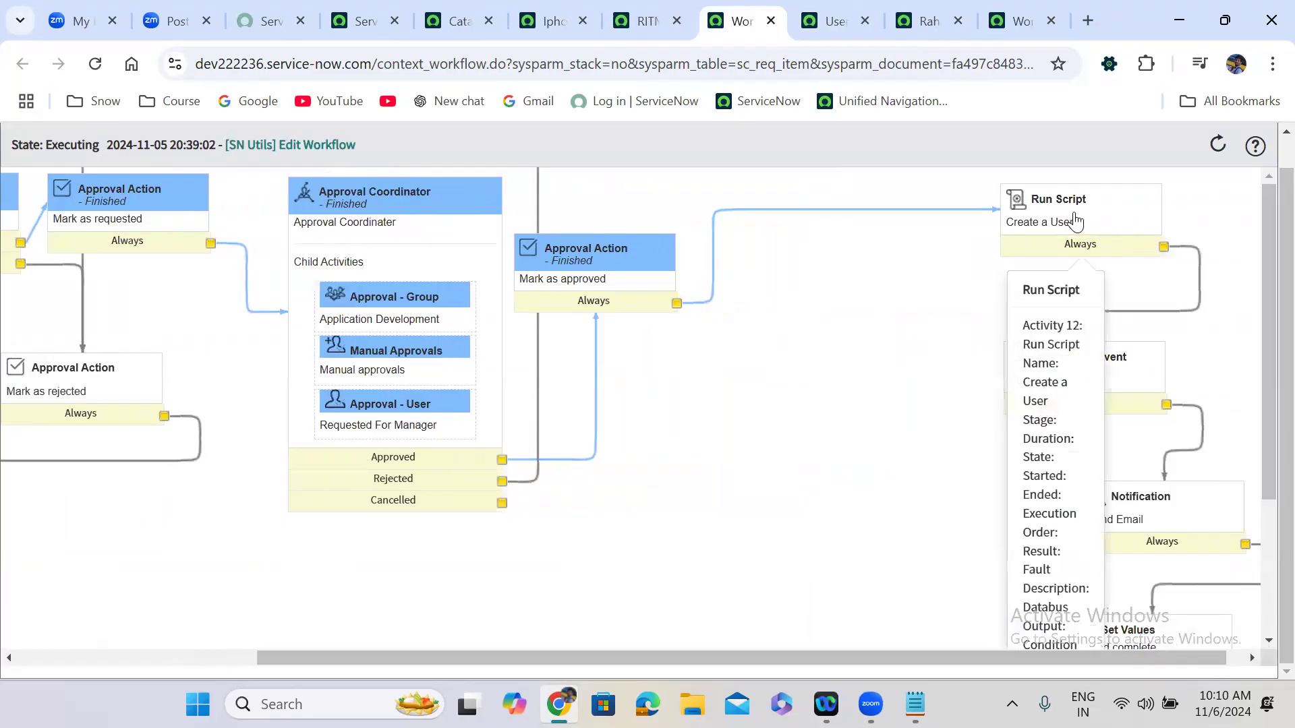
pyautogui.click(1075, 221)
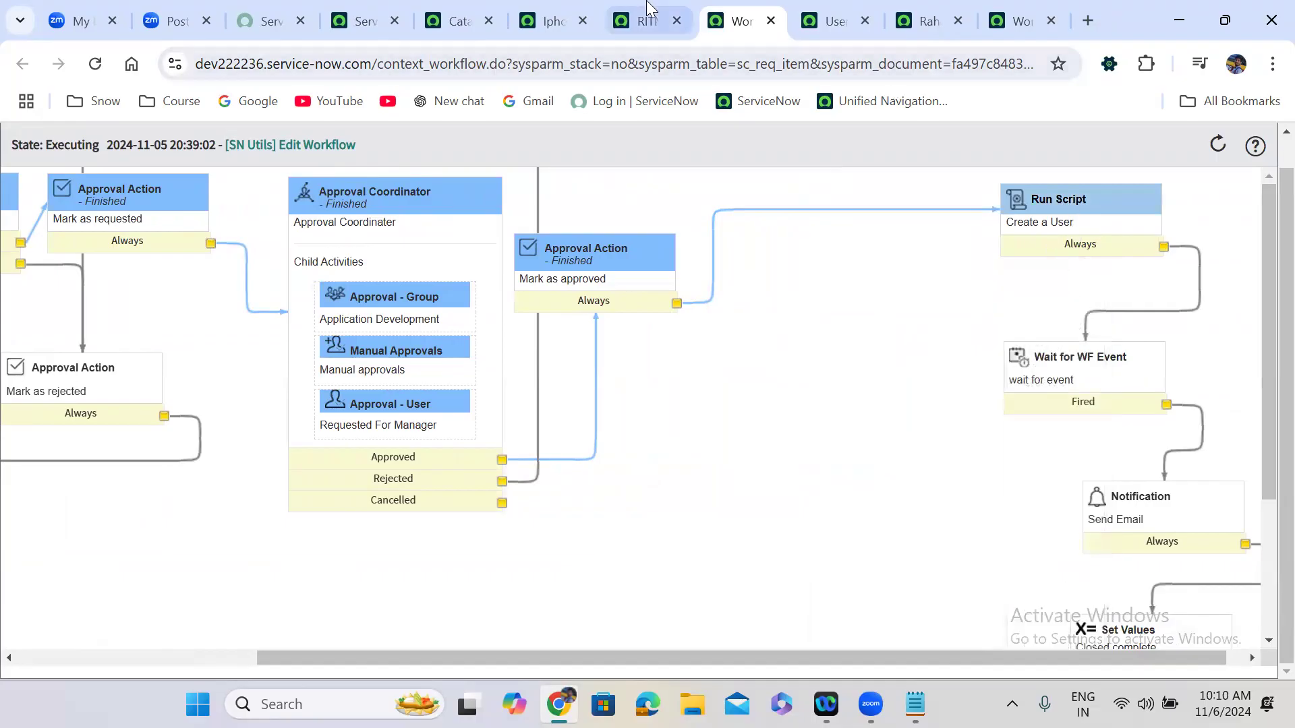
pyautogui.click(649, 9)
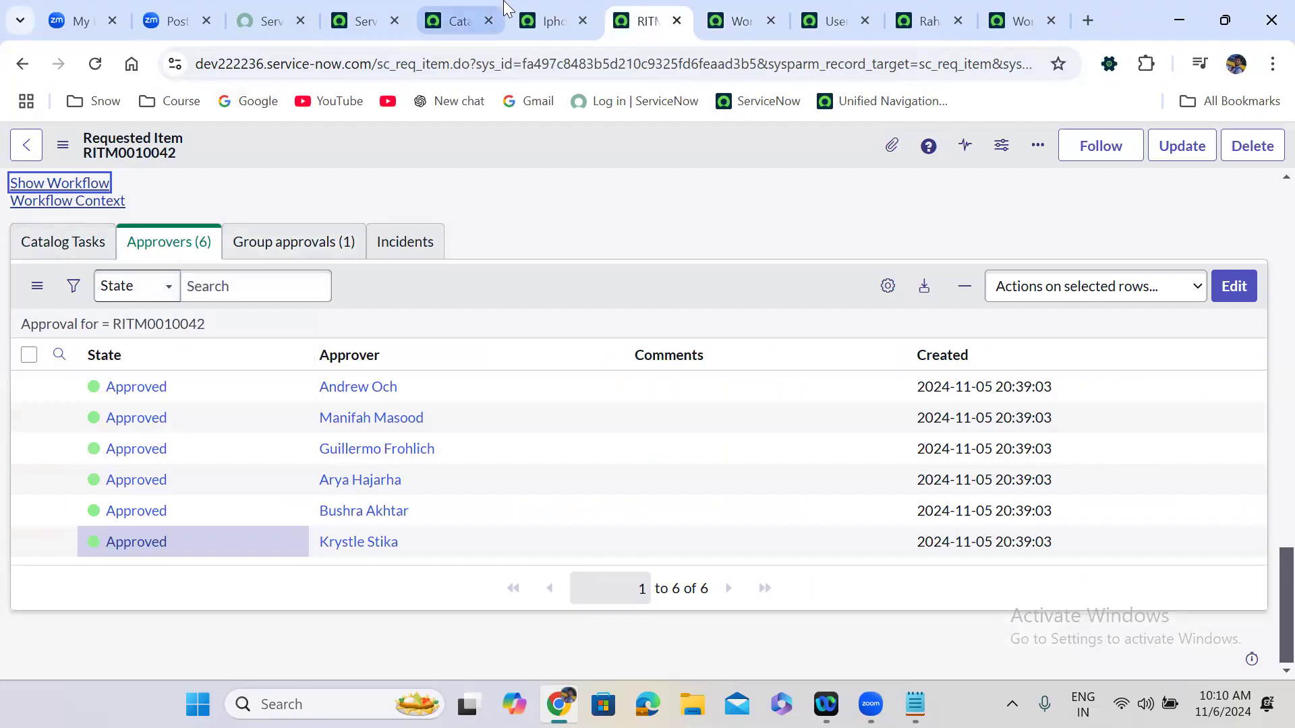
# Refresh the full Users list several times to check for the new user.
pyautogui.click(819, 9)
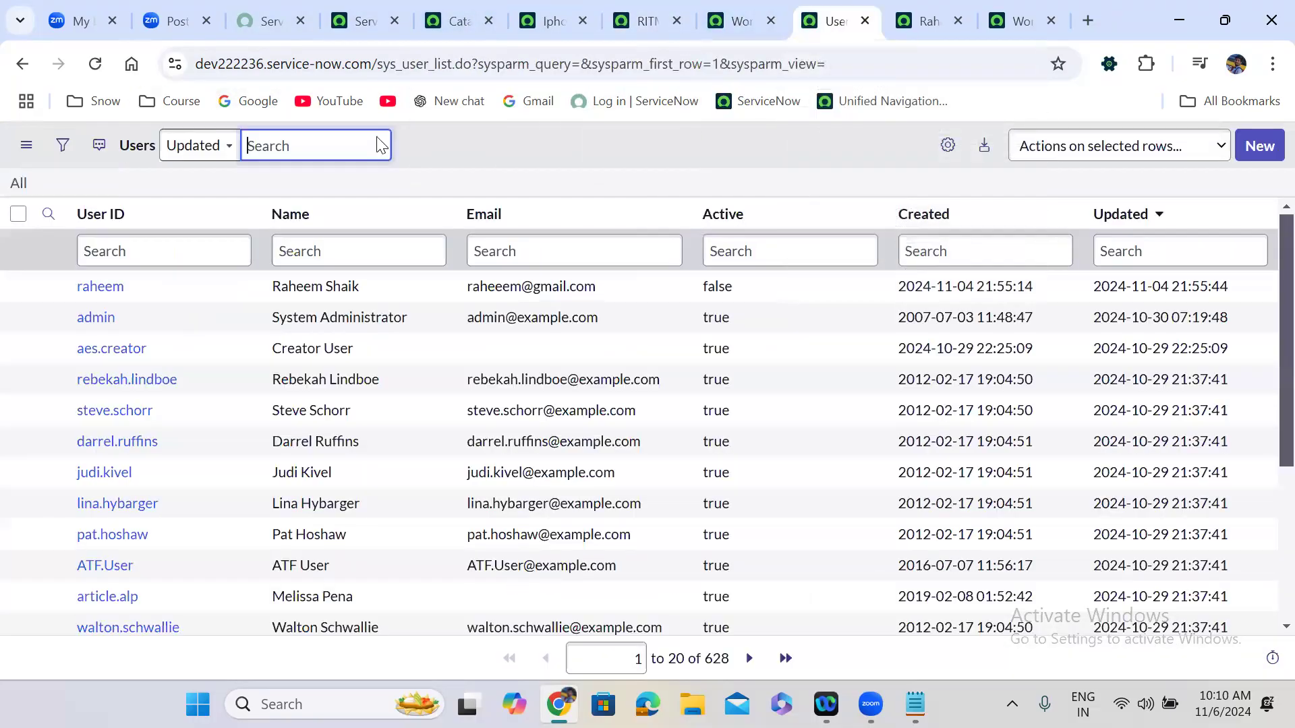
pyautogui.click(17, 186)
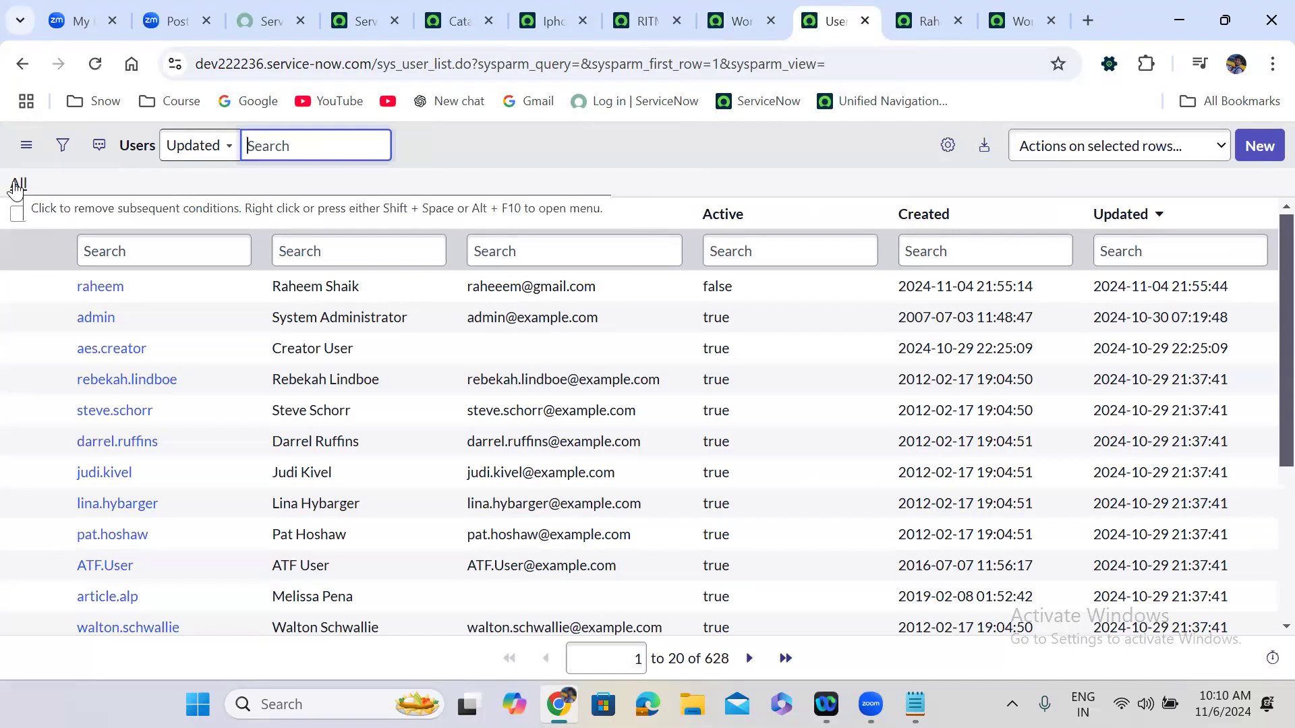
pyautogui.click(17, 186)
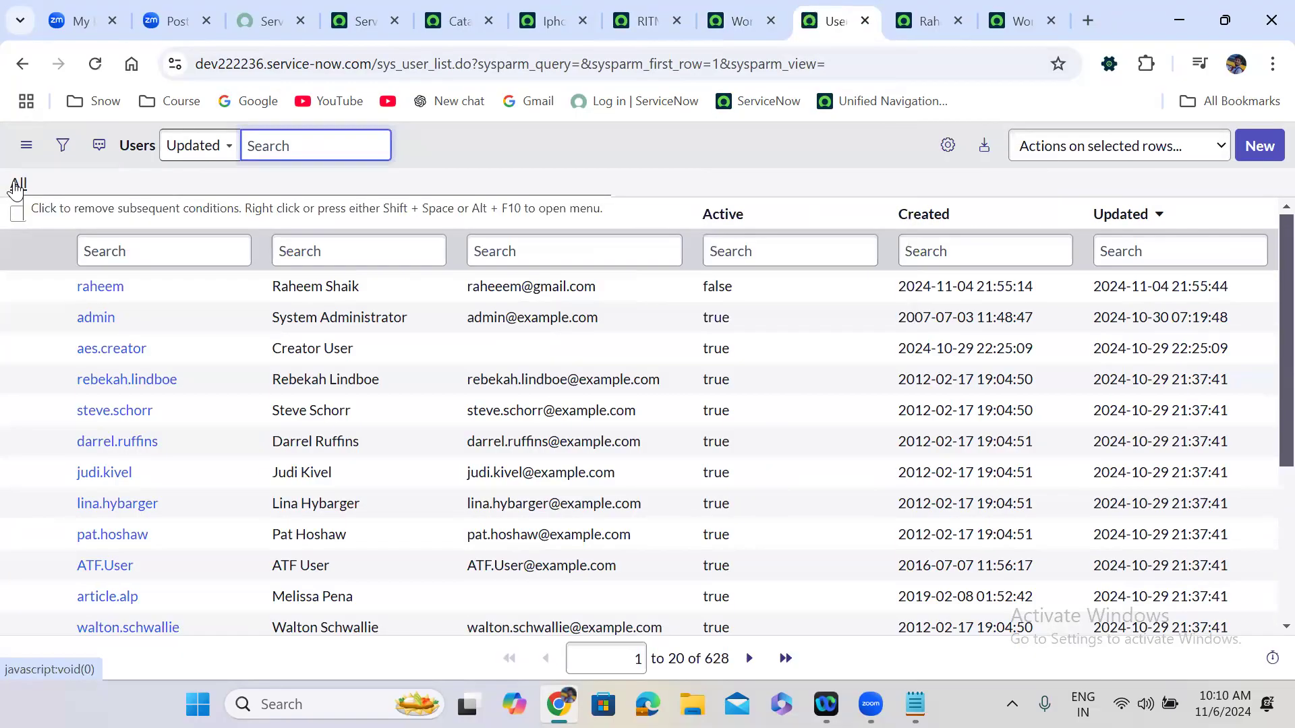
pyautogui.click(17, 186)
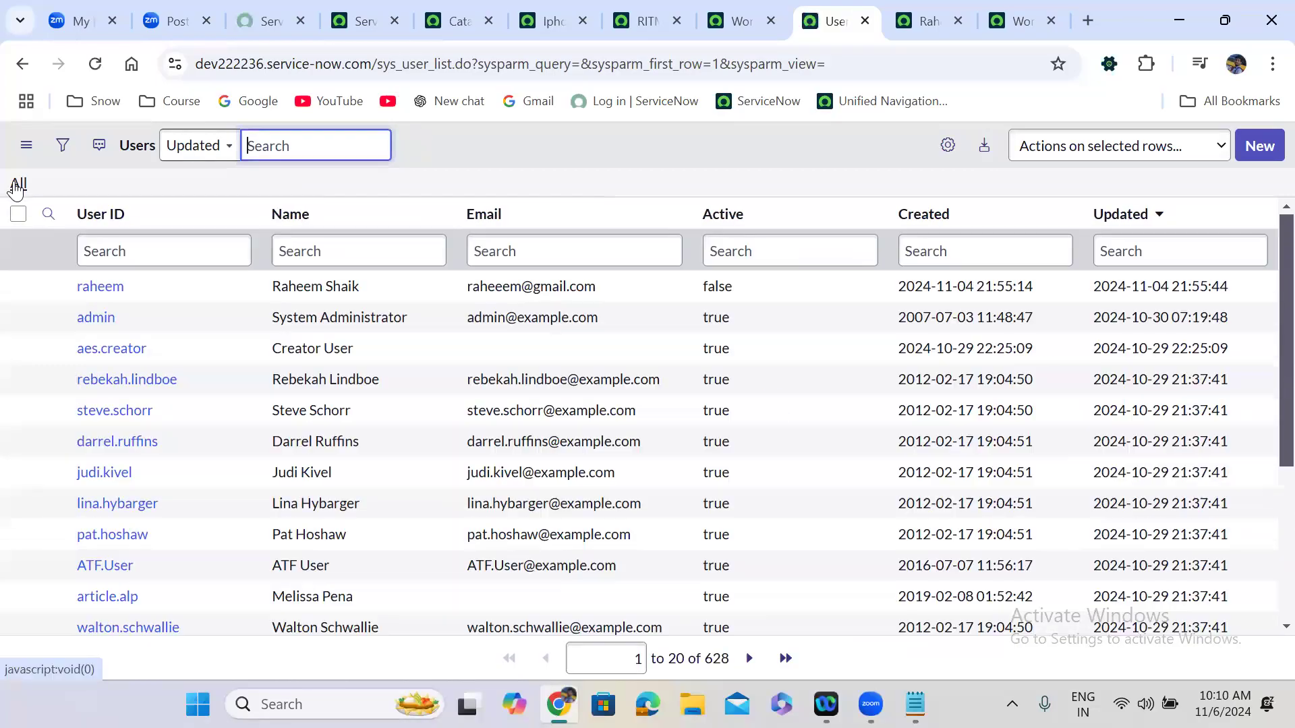
pyautogui.click(17, 185)
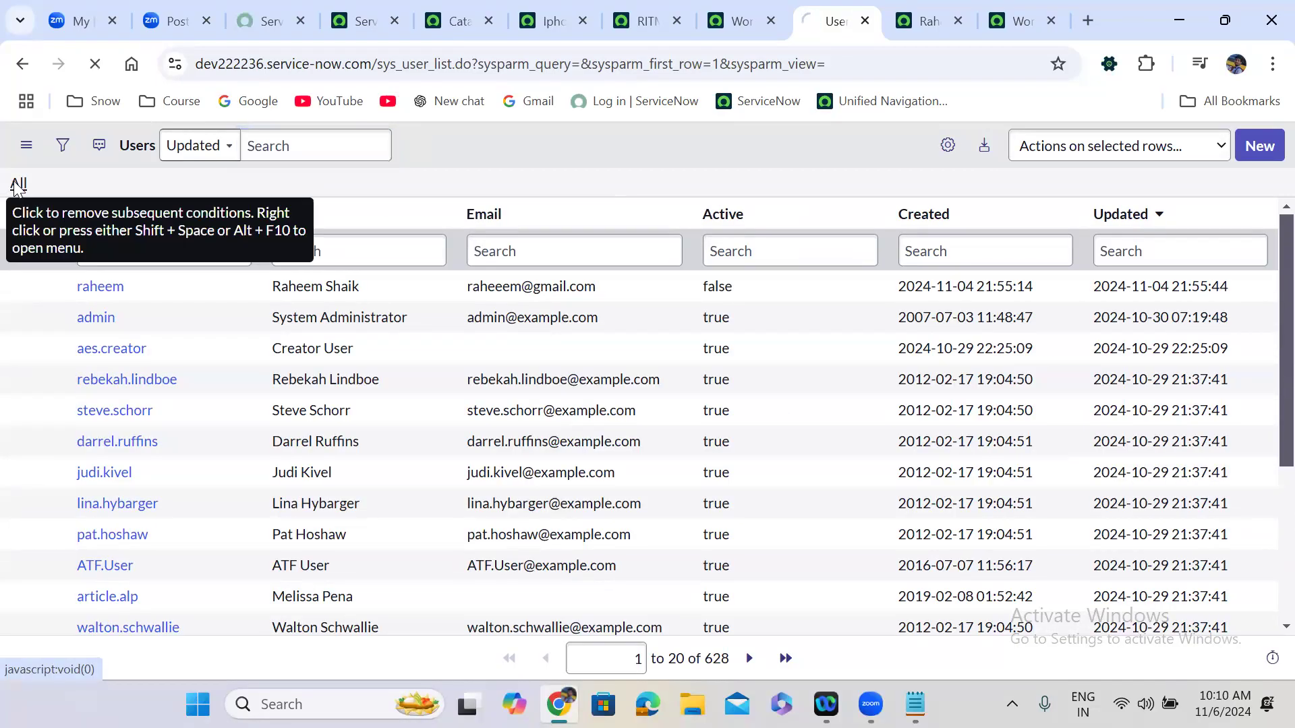
pyautogui.click(16, 186)
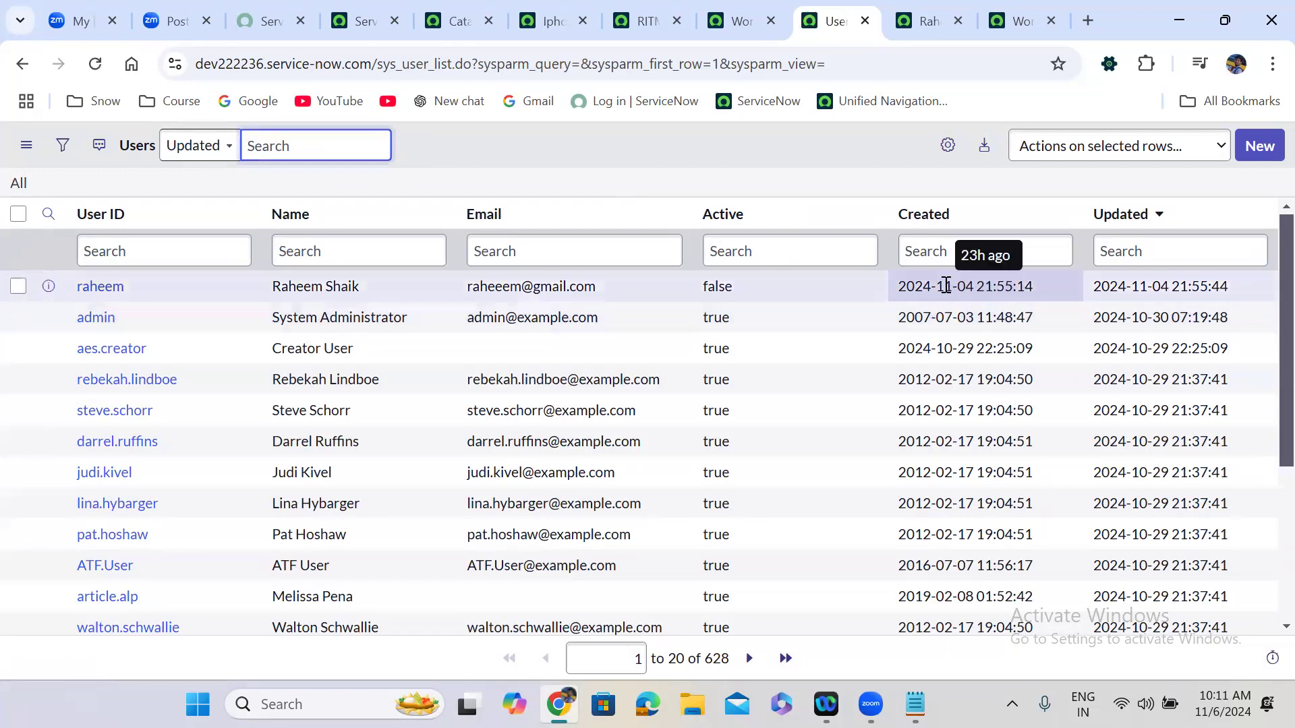
# From RITM0010042, open the Iphone 16 Pro Max catalog item via the Item field's Open Record.
pyautogui.click(742, 21)
pyautogui.click(644, 21)
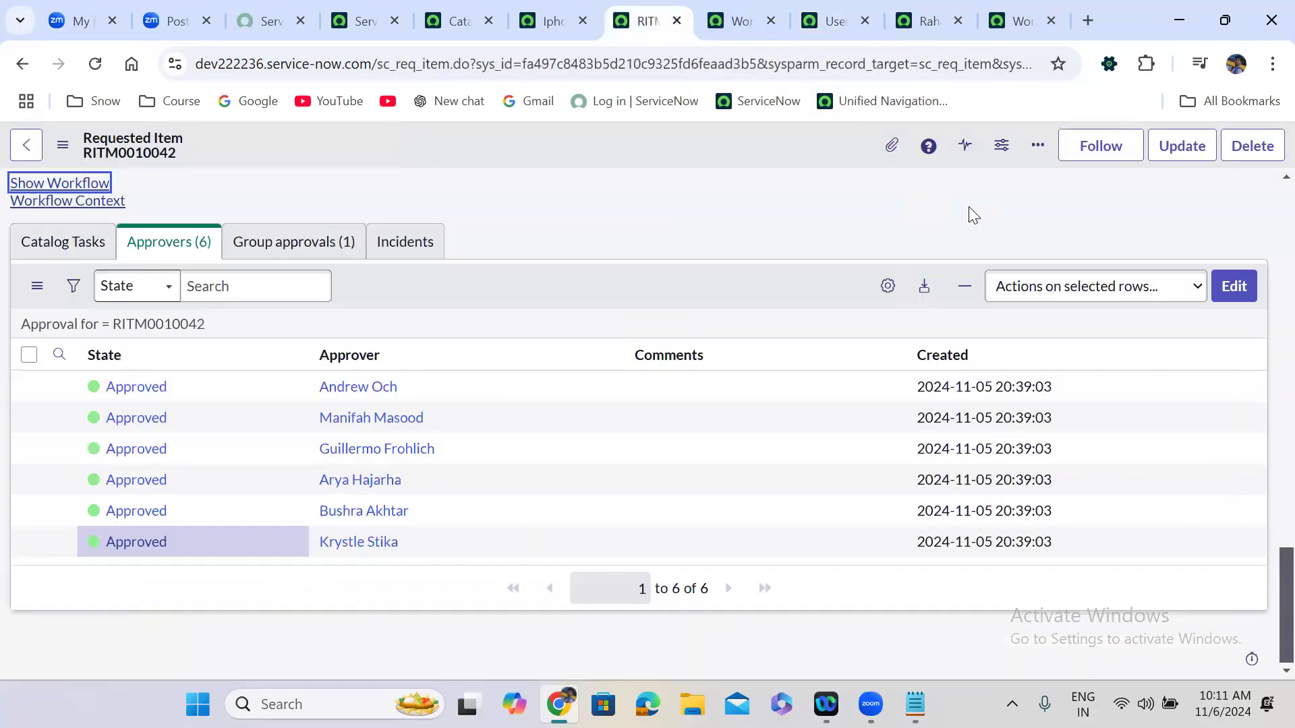
pyautogui.scroll(15, 1266, 613)
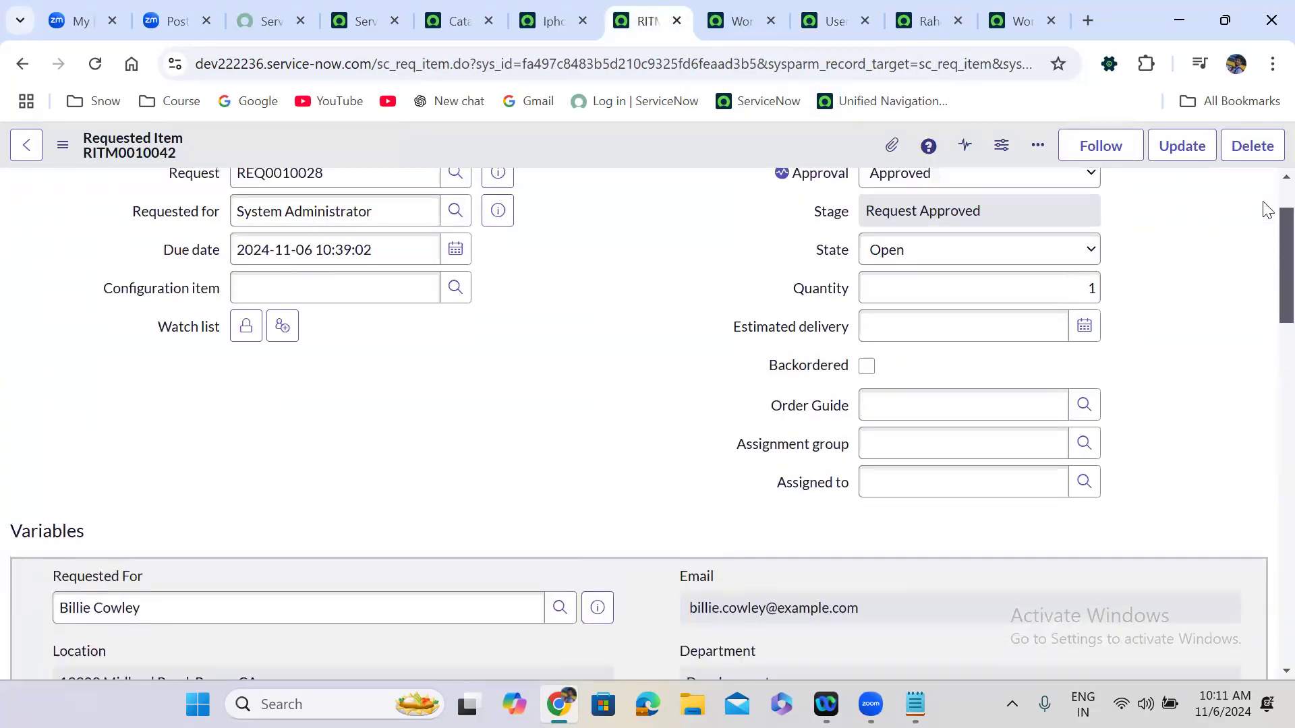
pyautogui.click(502, 237)
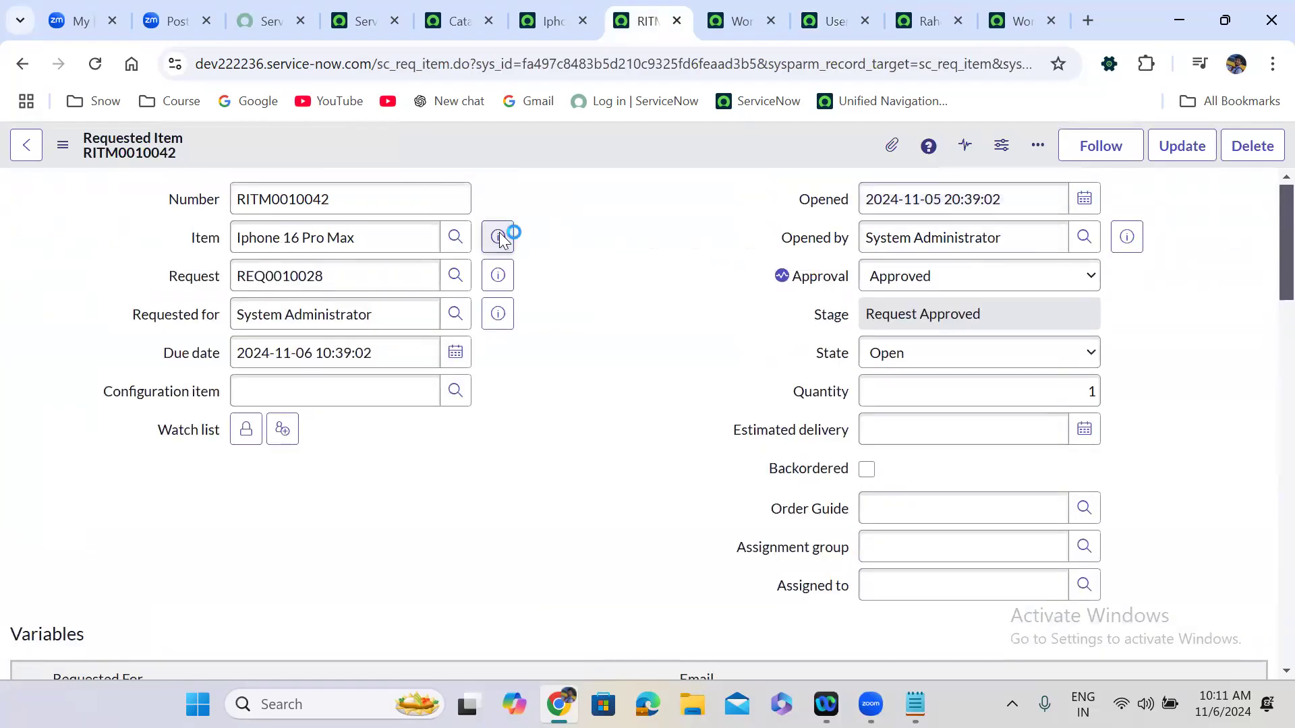
pyautogui.click(737, 285)
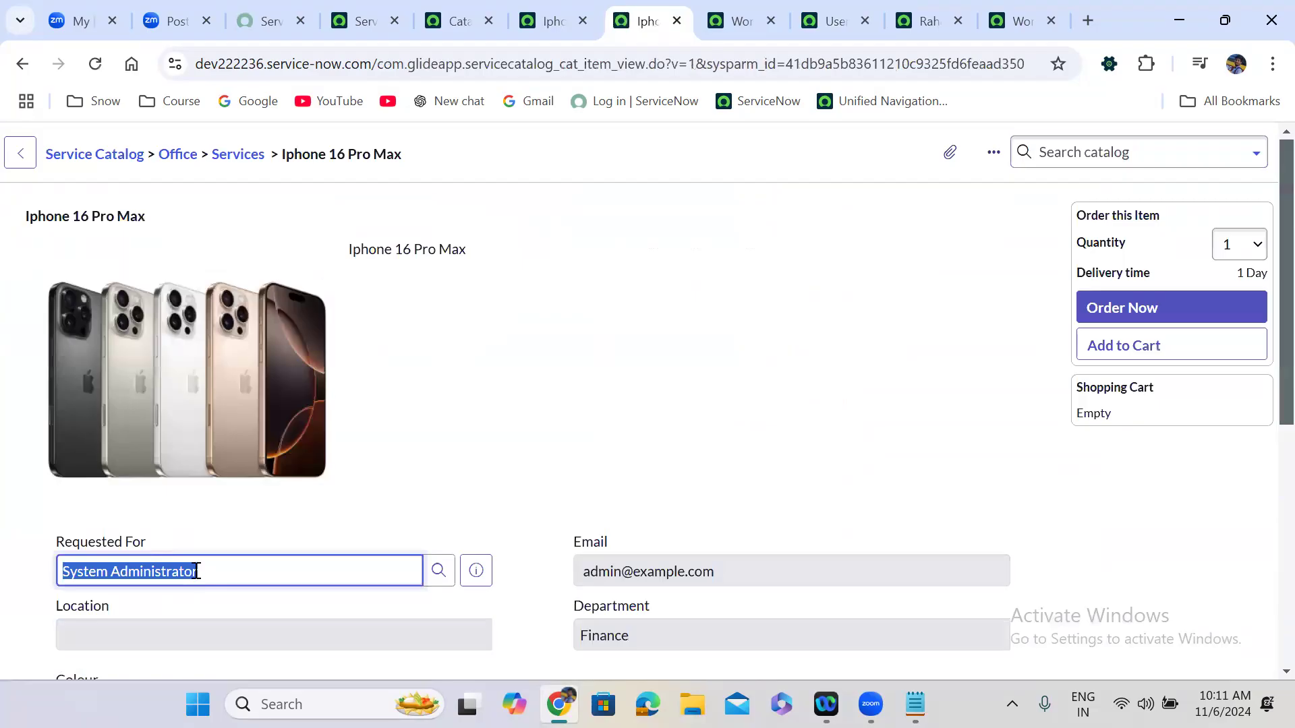
# Choose the suggested user as requester on the Iphone 16 Pro Max order form.
pyautogui.write('billi')
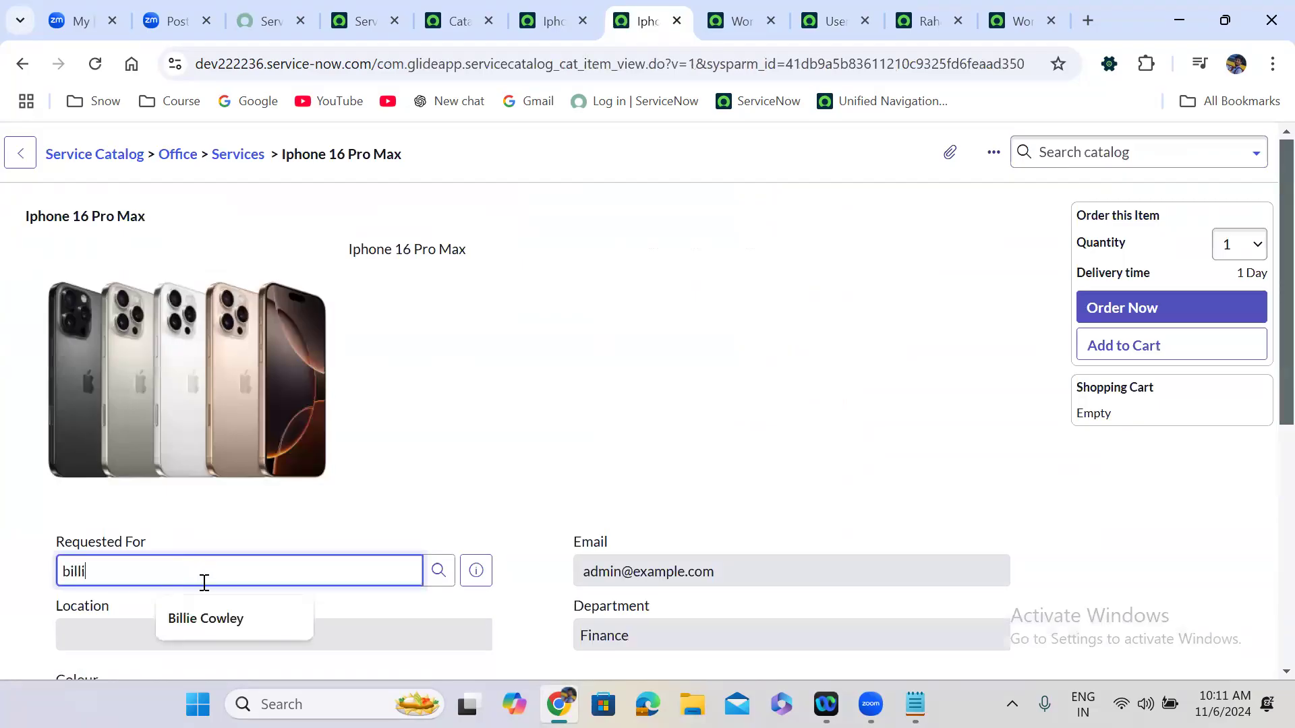
pyautogui.click(209, 620)
pyautogui.click(178, 621)
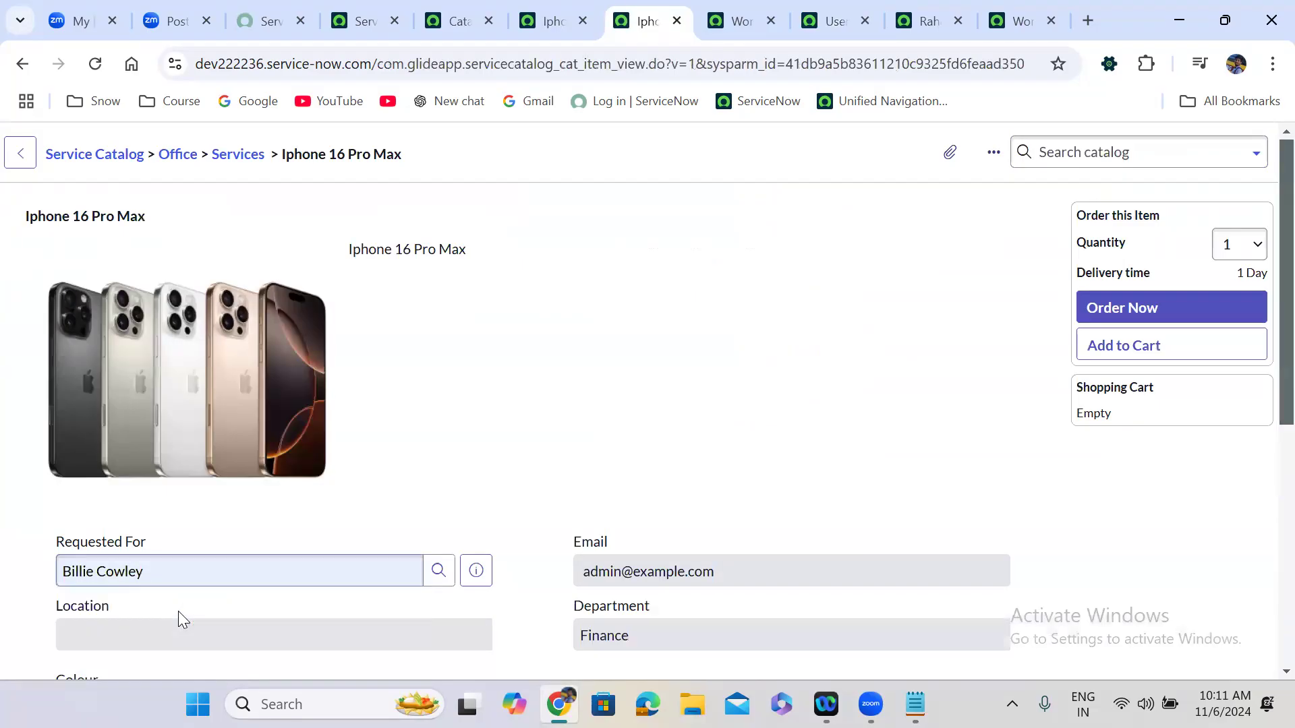
pyautogui.click(265, 615)
pyautogui.scroll(-7, 265, 616)
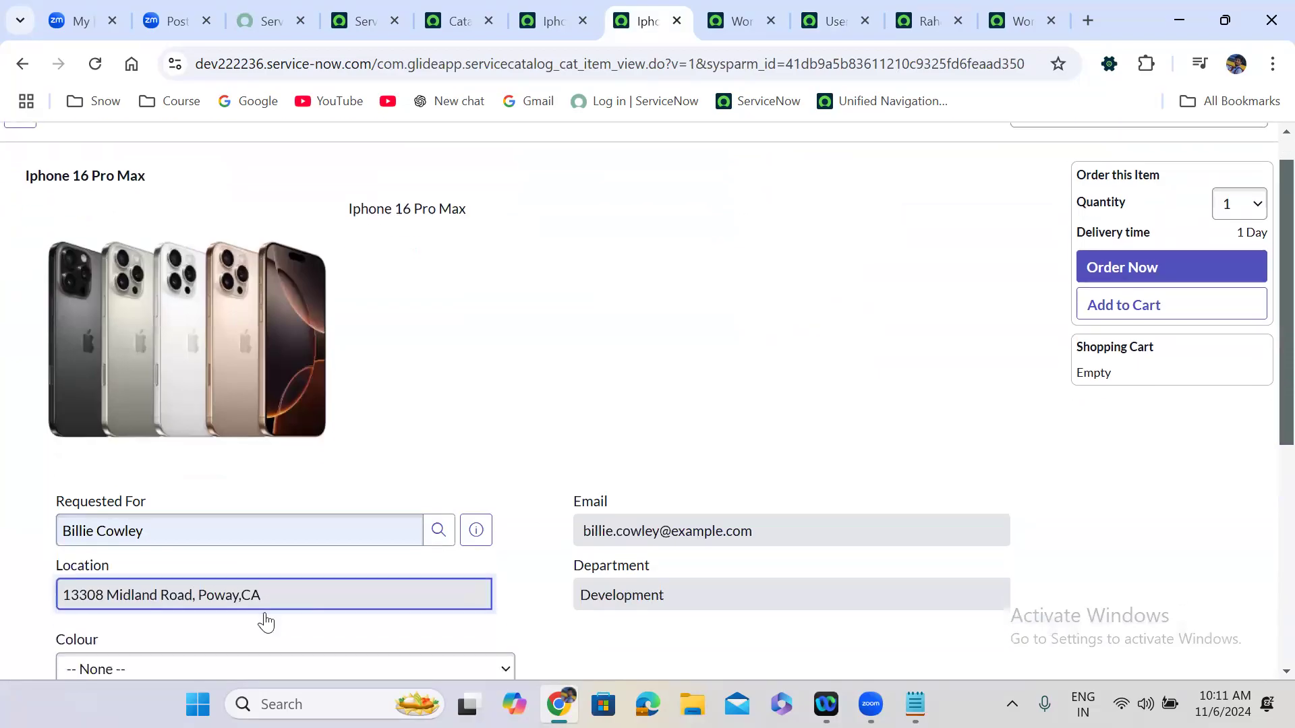
# Fill the mobile number field, order the item as REQ0010029, and open RITM0010043.
pyautogui.click(138, 466)
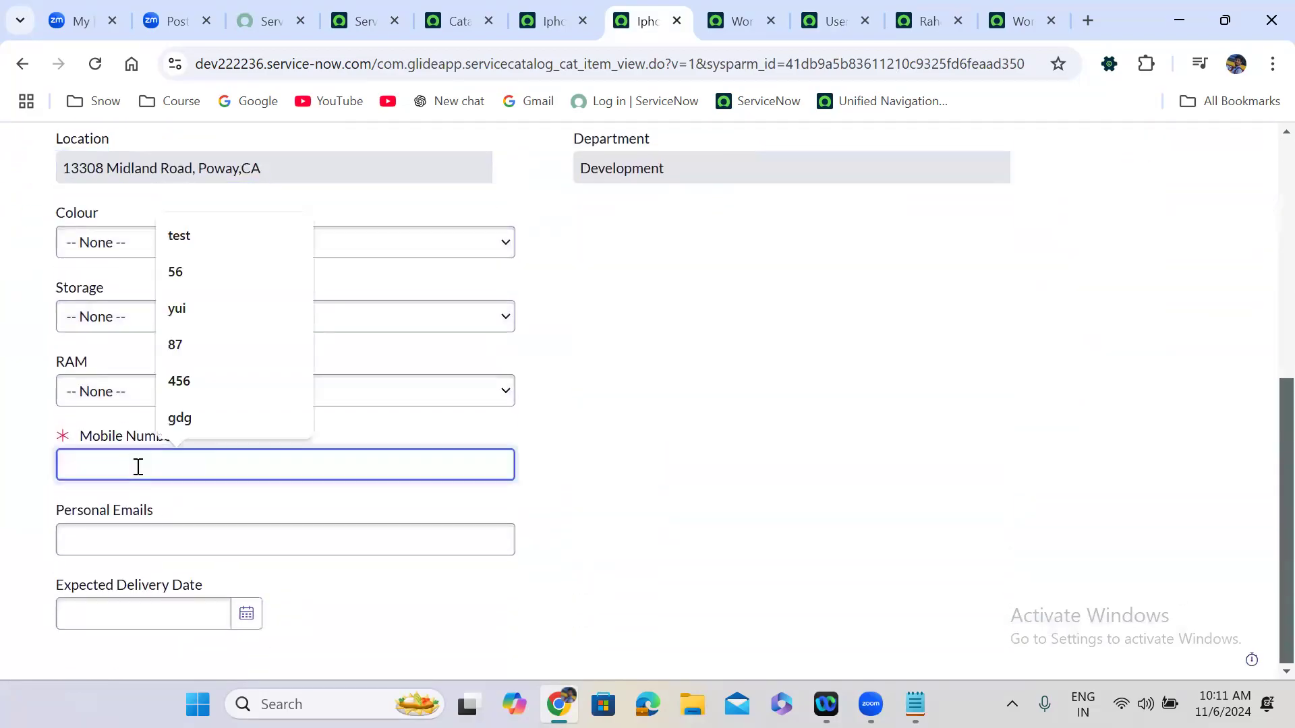
pyautogui.write('t')
pyautogui.click(1109, 476)
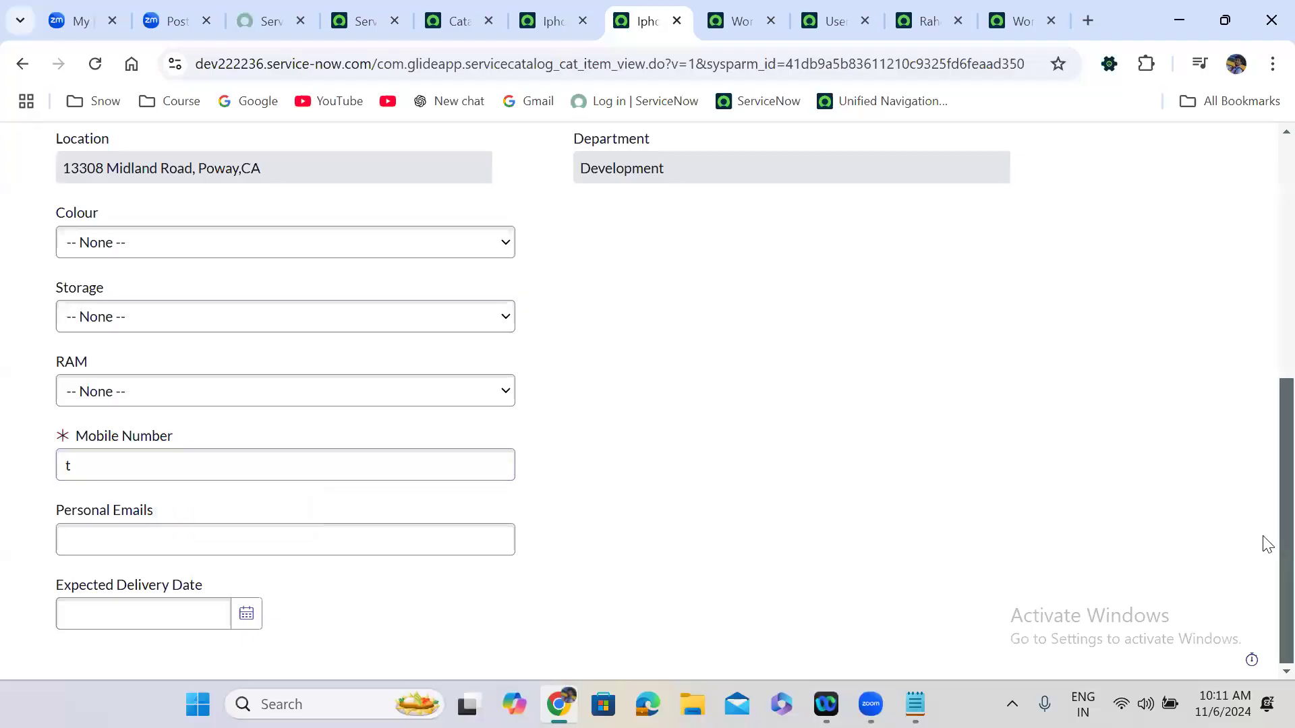
pyautogui.scroll(7, 1263, 425)
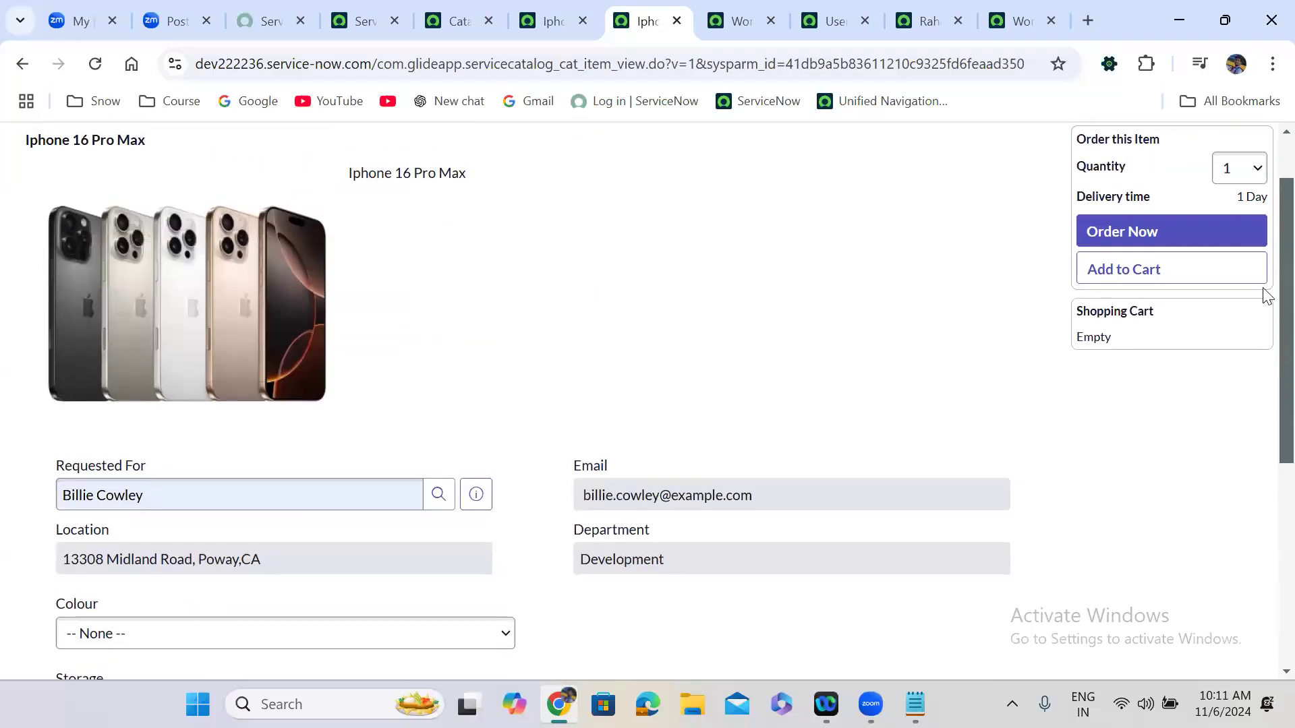
pyautogui.click(1149, 308)
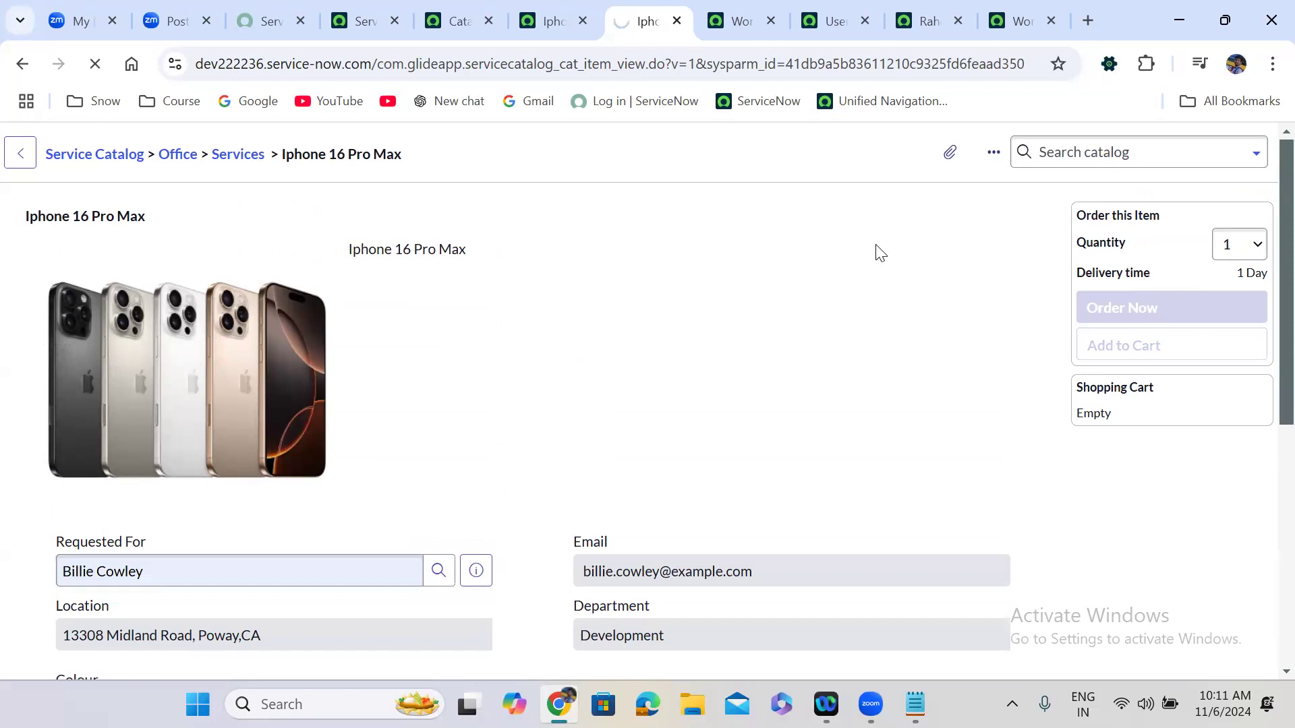
pyautogui.click(61, 395)
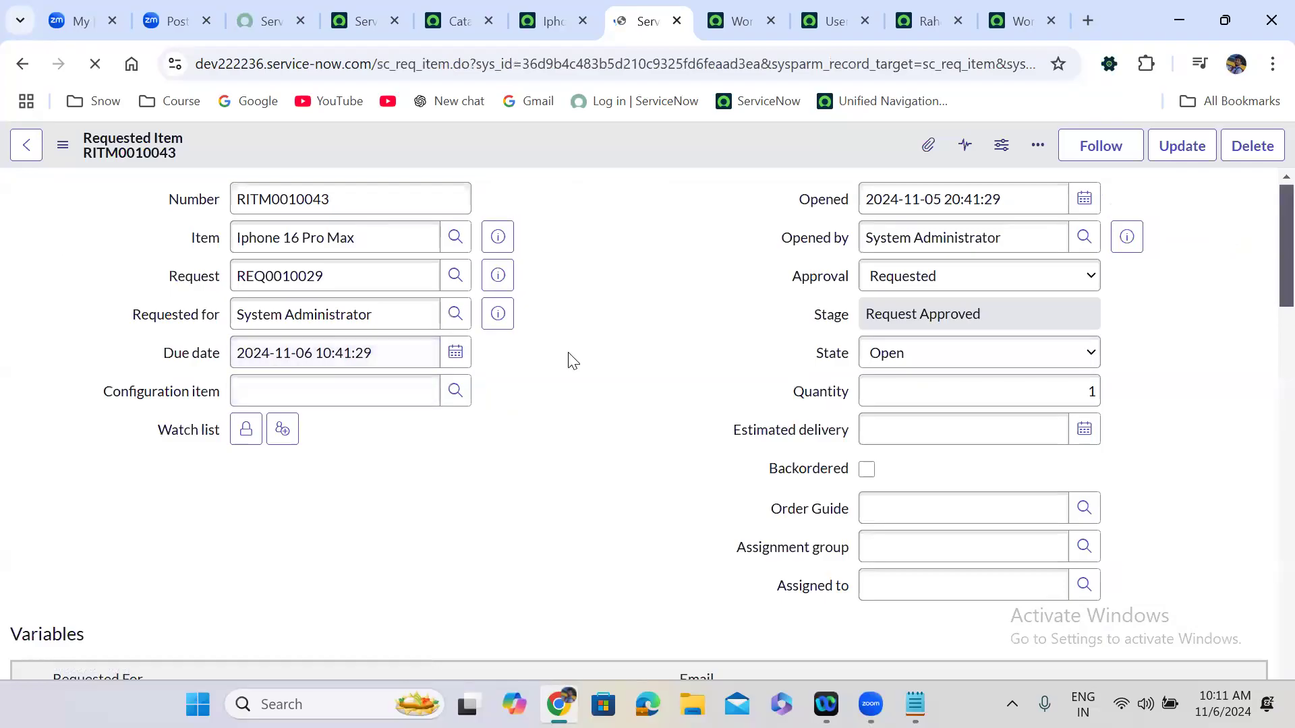
# Set all six RITM0010043 approver states to Approved in one edit, save, and show the workflow.
pyautogui.scroll(-20, 564, 398)
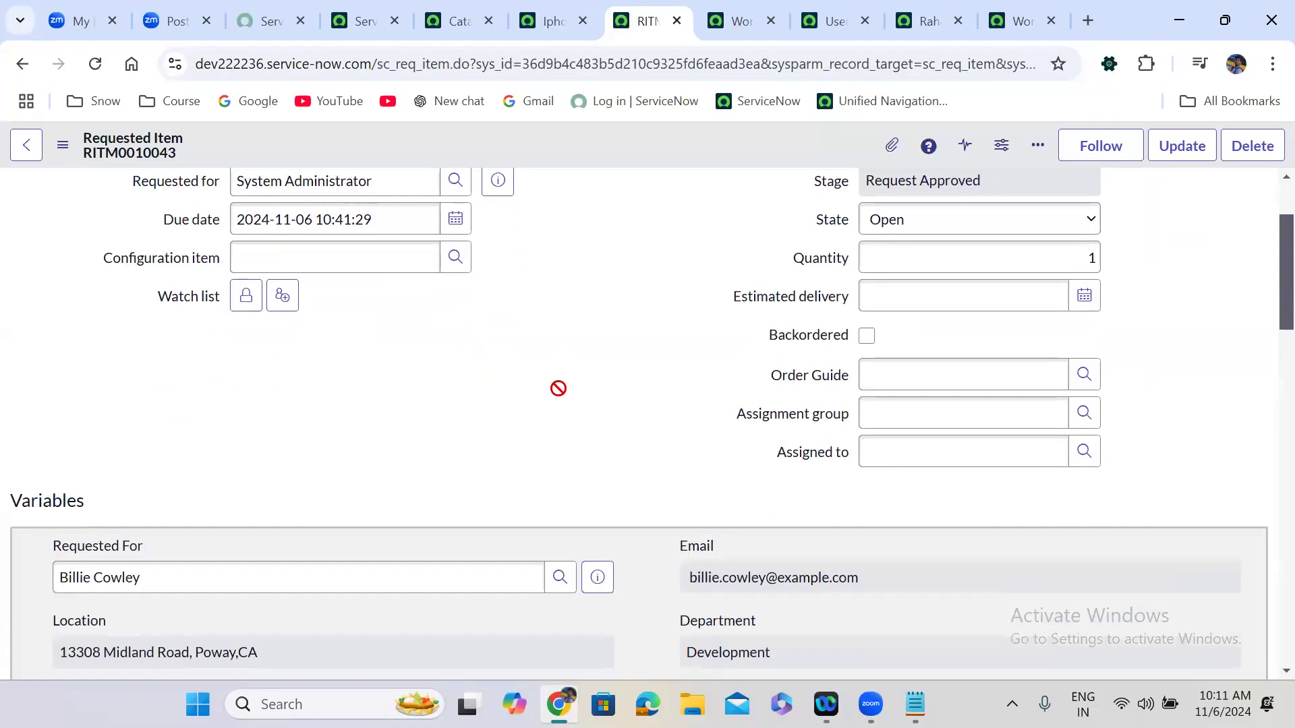
pyautogui.scroll(-3, 559, 389)
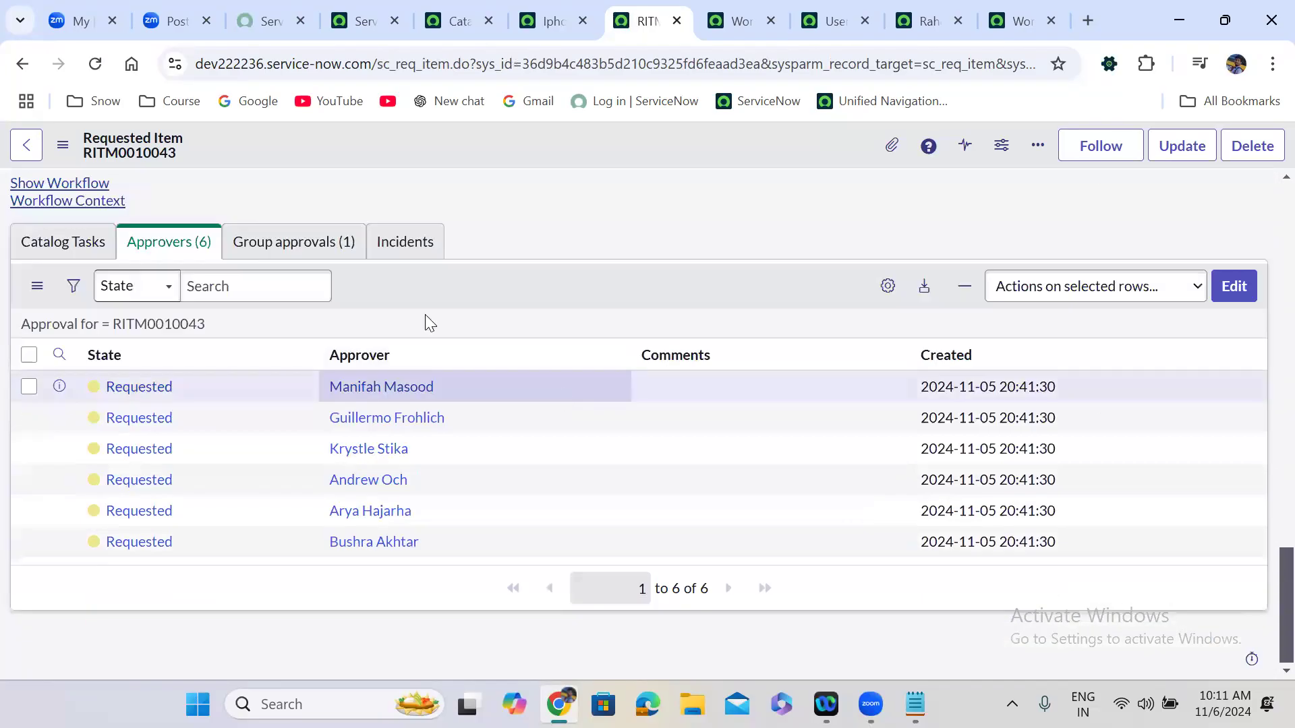
pyautogui.moveTo(188, 398); pyautogui.dragTo(192, 538)
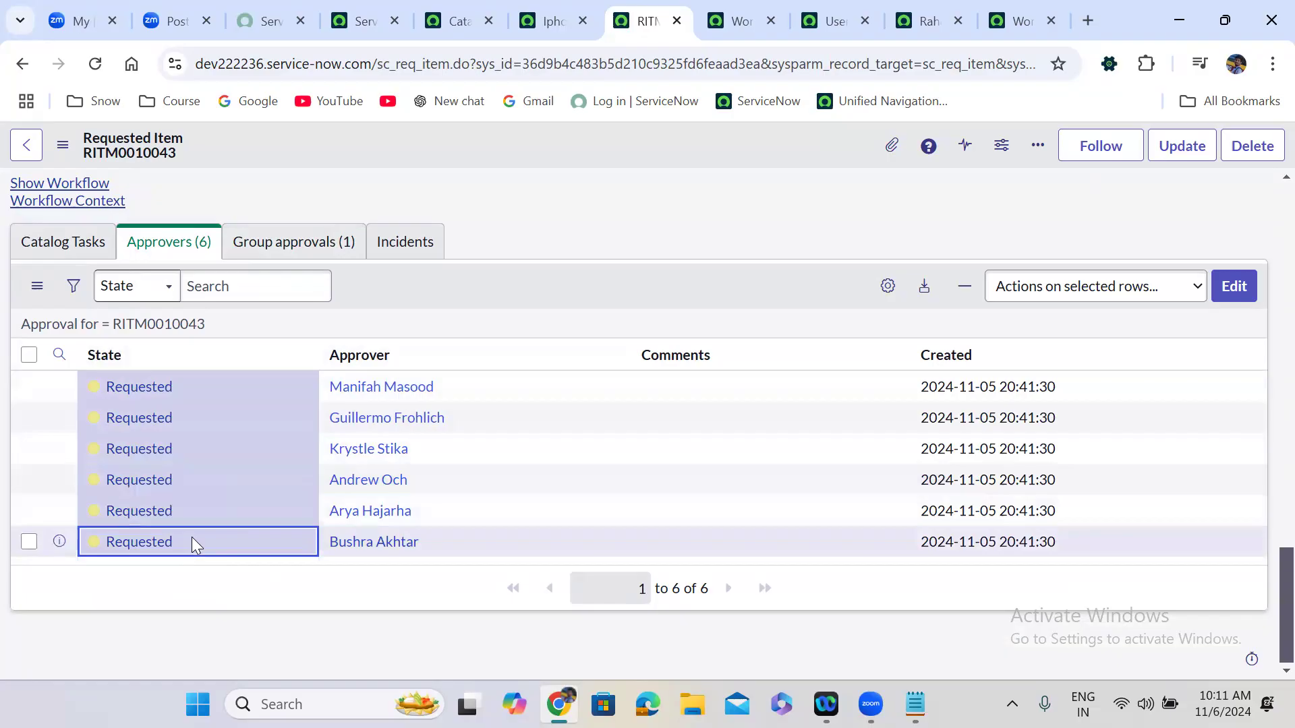
pyautogui.doubleClick(191, 537)
pyautogui.click(192, 543)
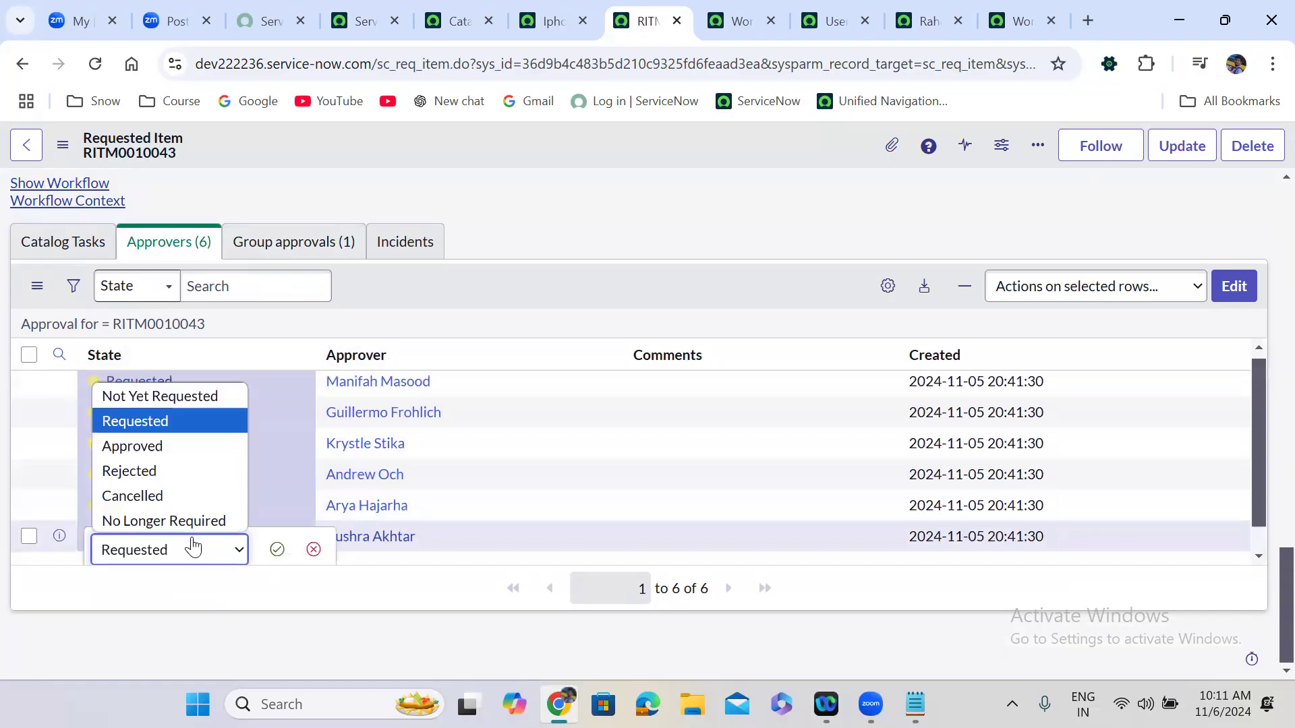
pyautogui.click(175, 443)
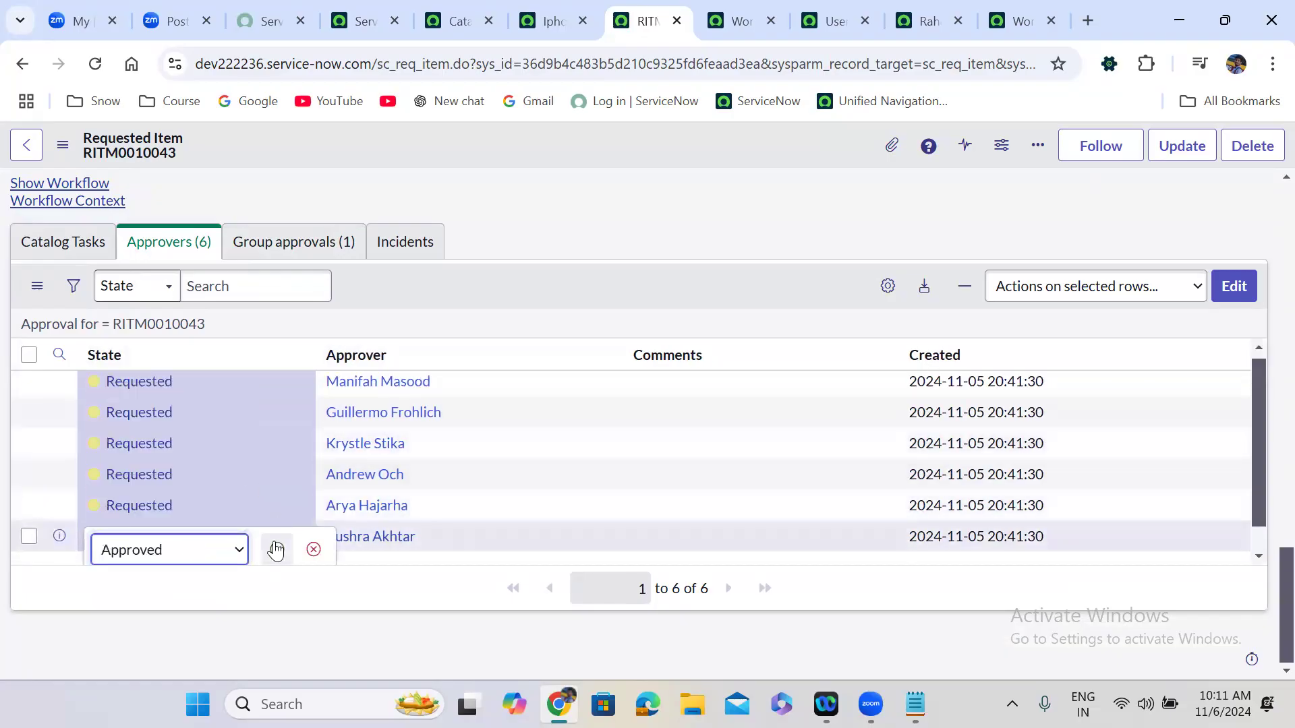
pyautogui.click(275, 550)
pyautogui.click(56, 182)
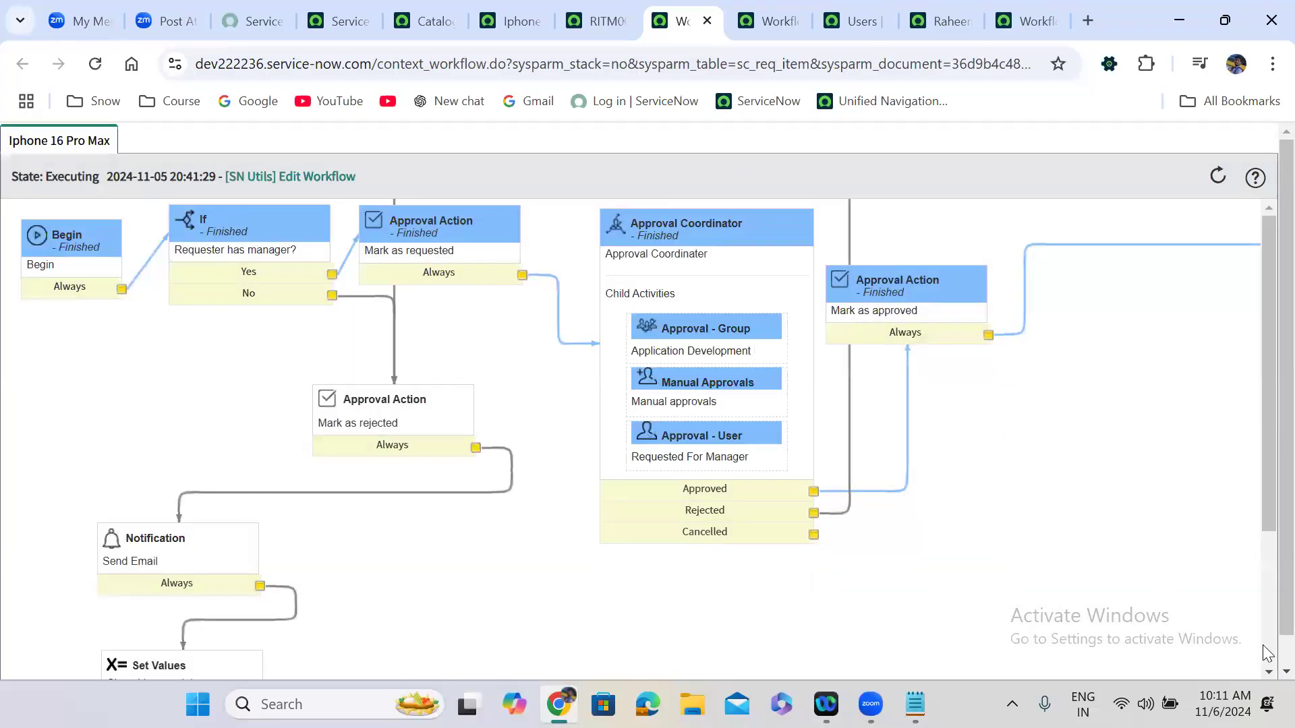
# Check the running workflow and refresh the Users list to confirm the new user is active.
pyautogui.scroll(-1, 1267, 658)
pyautogui.moveTo(983, 648); pyautogui.dragTo(1162, 654)
pyautogui.moveTo(1122, 230)
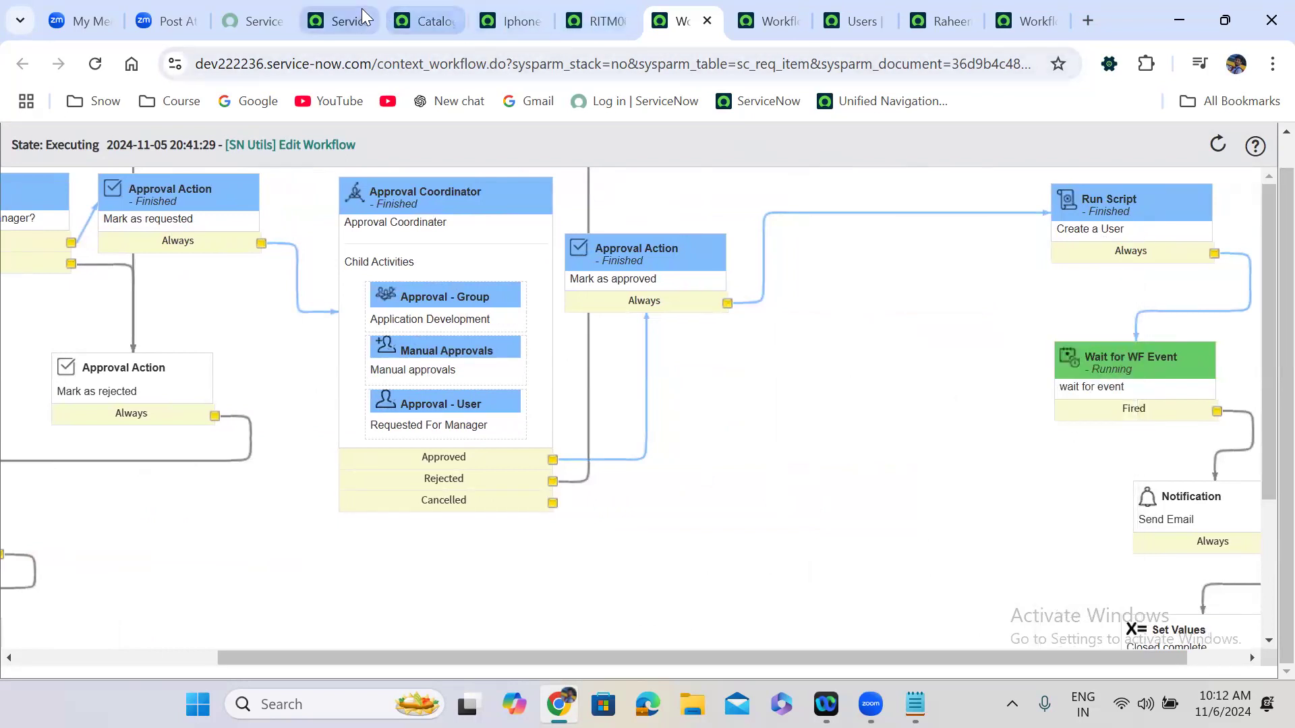
pyautogui.click(853, 21)
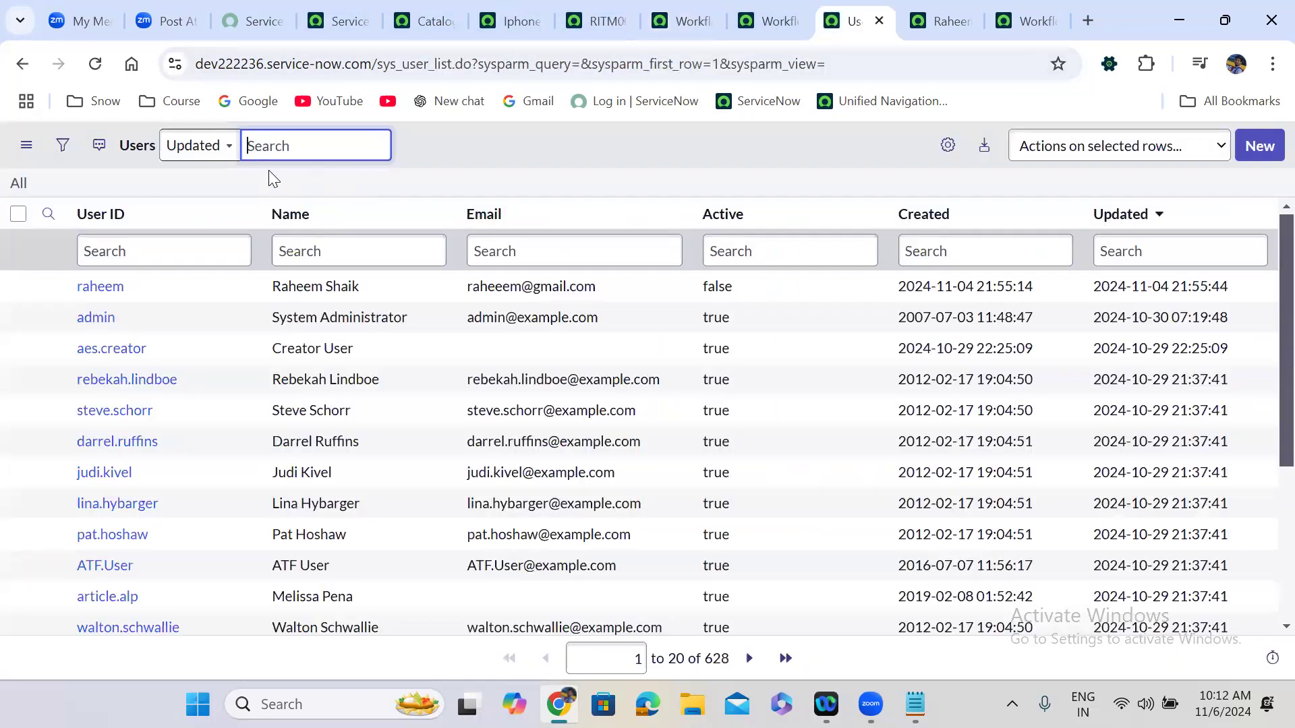
pyautogui.click(19, 185)
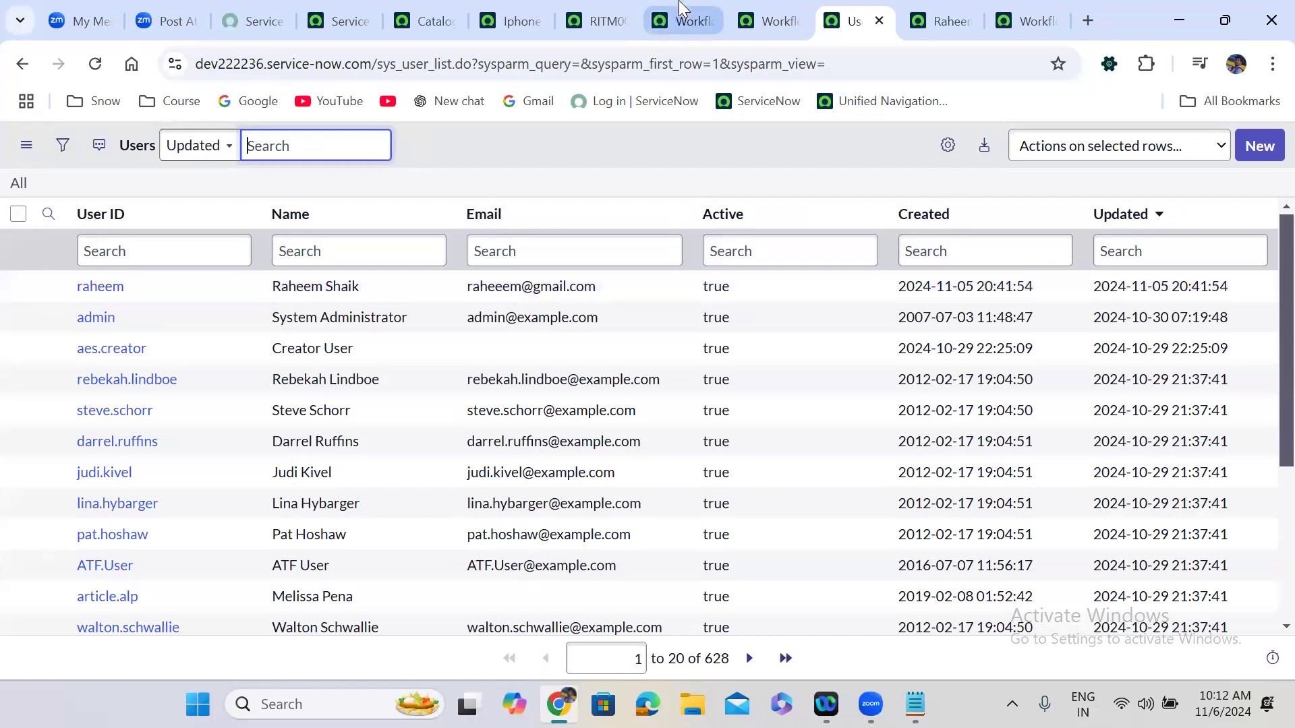
pyautogui.click(682, 21)
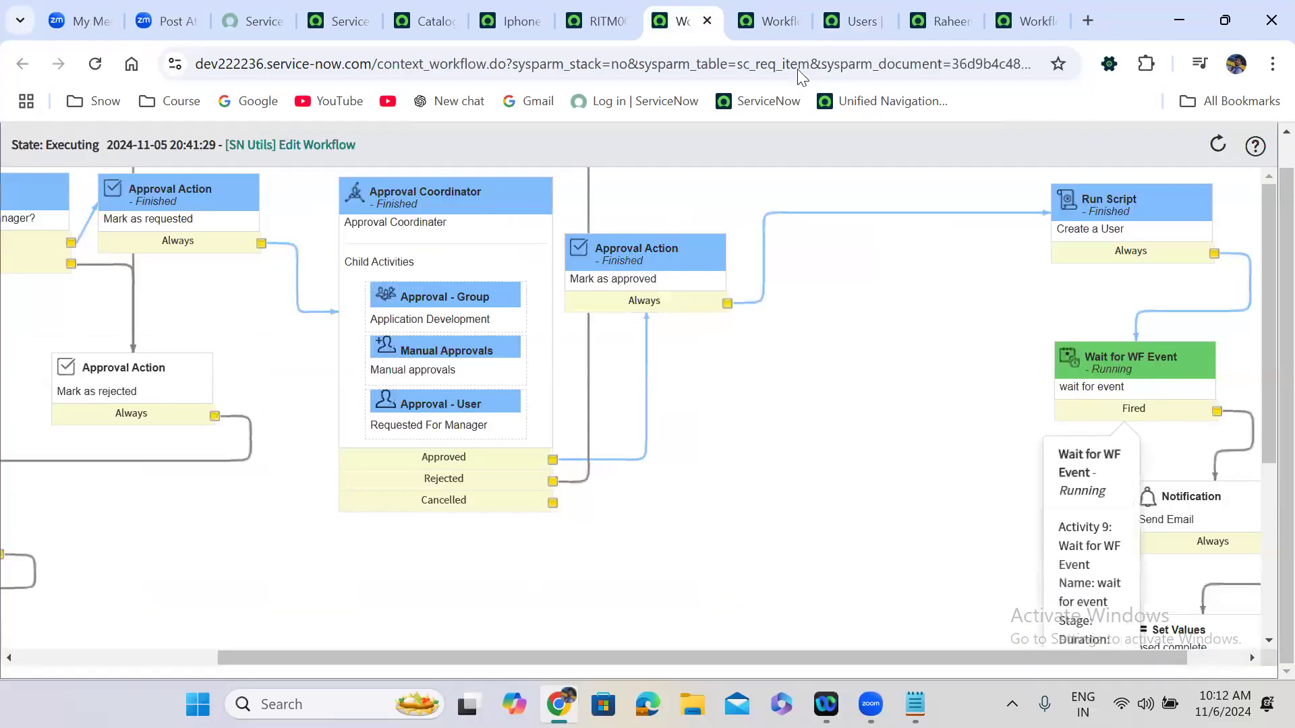
pyautogui.click(777, 21)
pyautogui.click(793, 21)
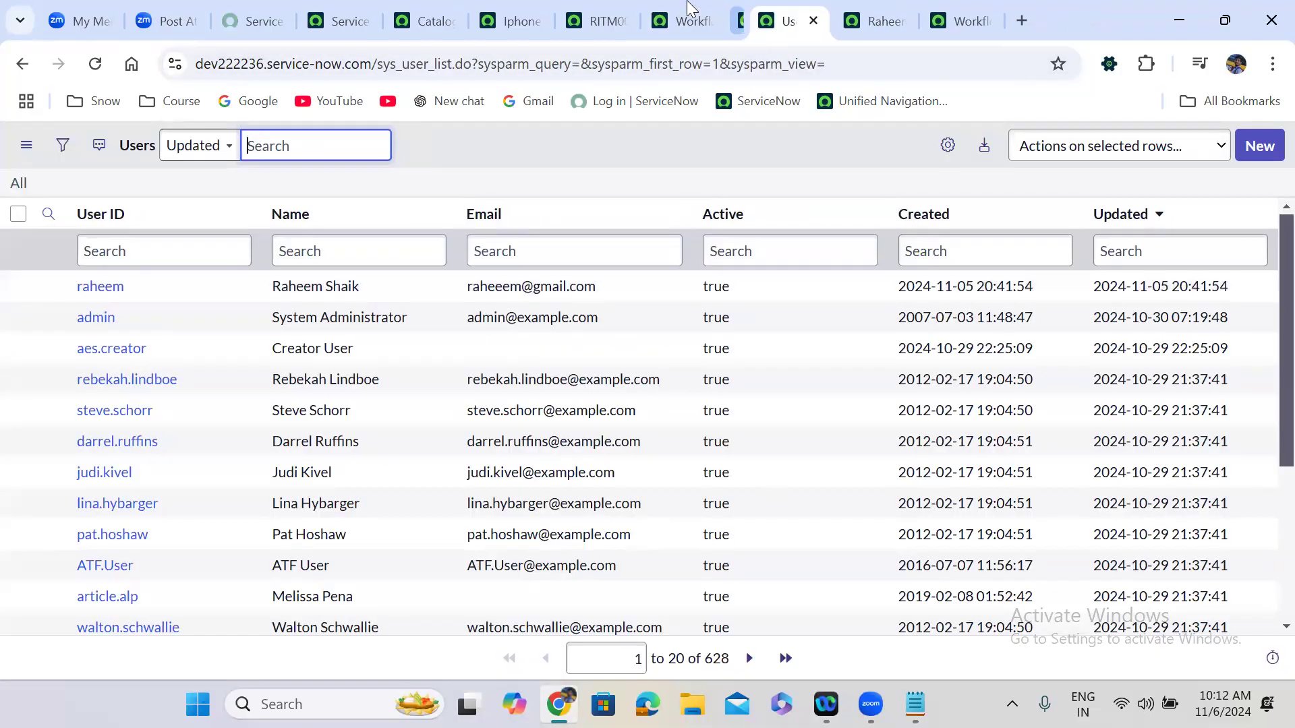
pyautogui.click(673, 12)
pyautogui.moveTo(1110, 388)
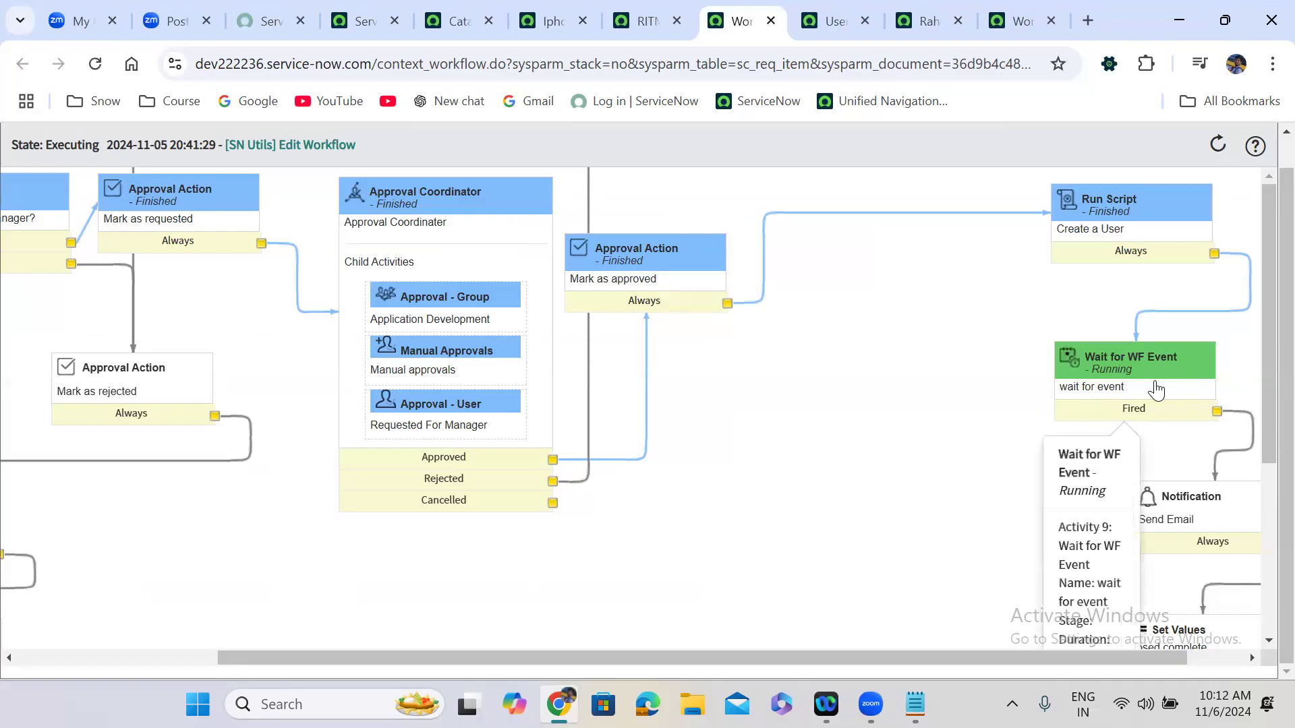
pyautogui.click(836, 7)
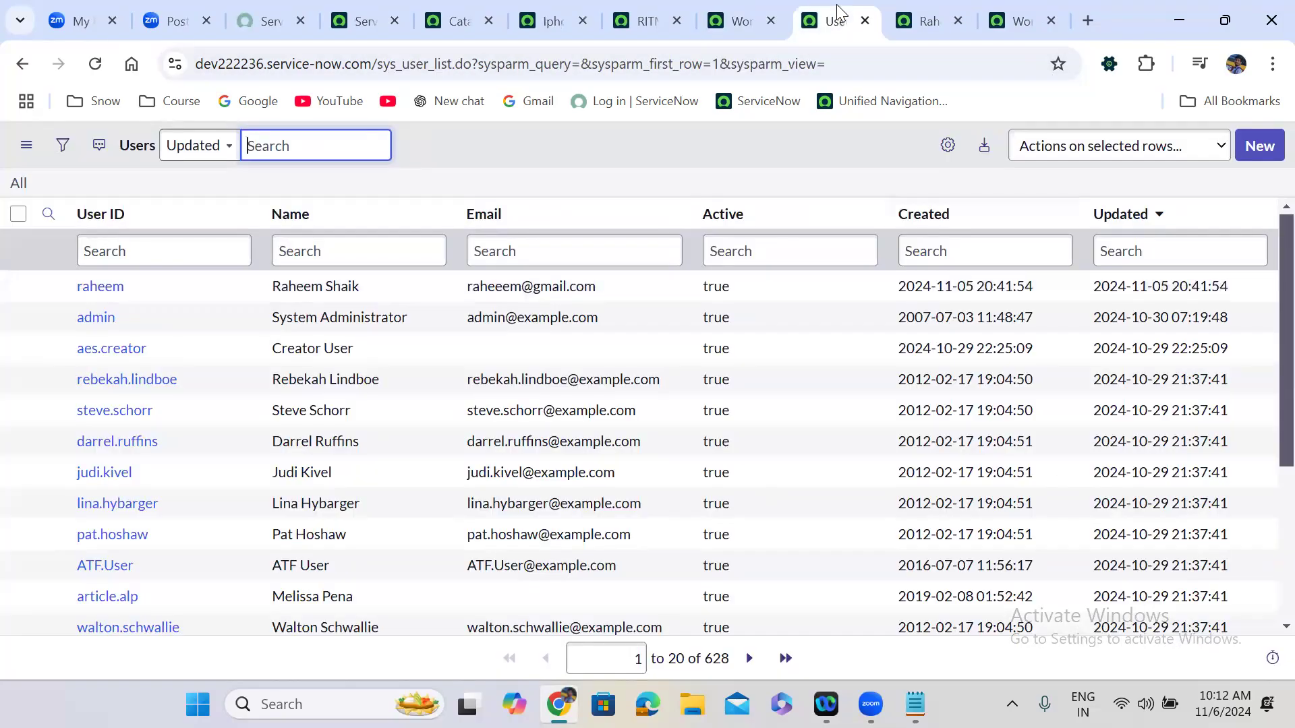
# Open the new user's record in a separate browser tab from the Users list.
pyautogui.rightClick(45, 287)
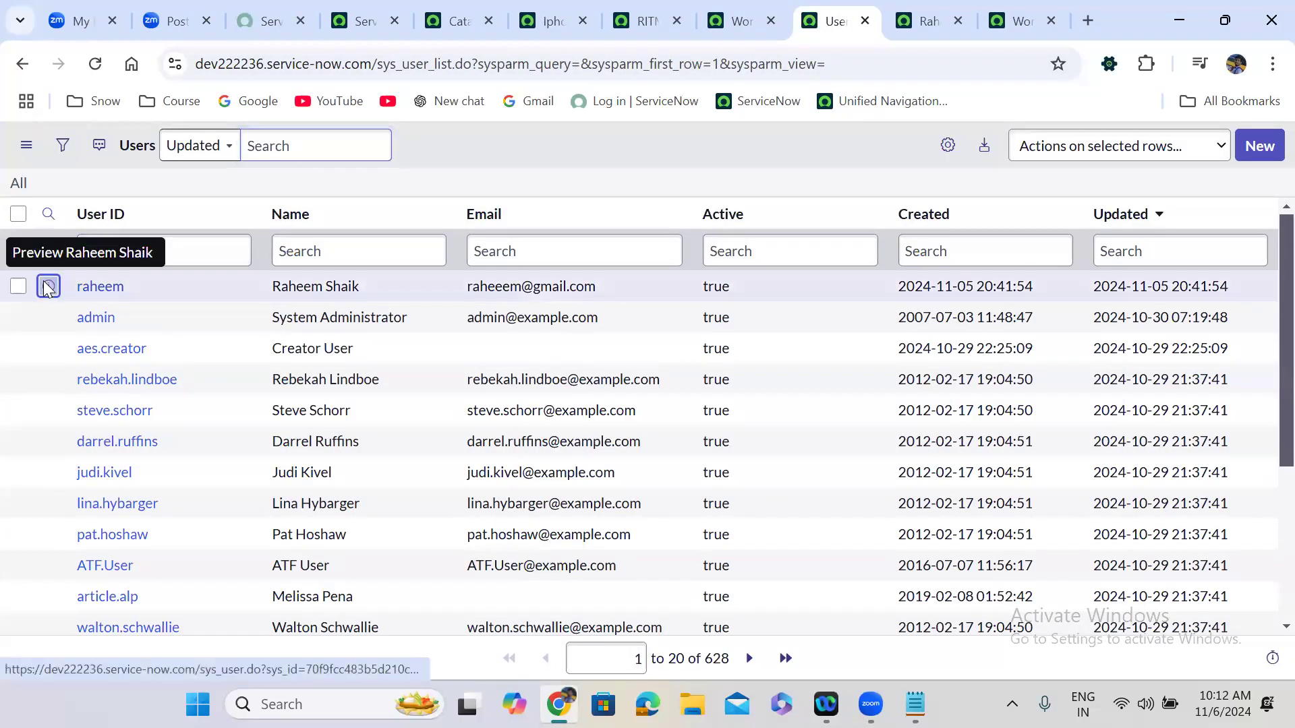
pyautogui.click(103, 309)
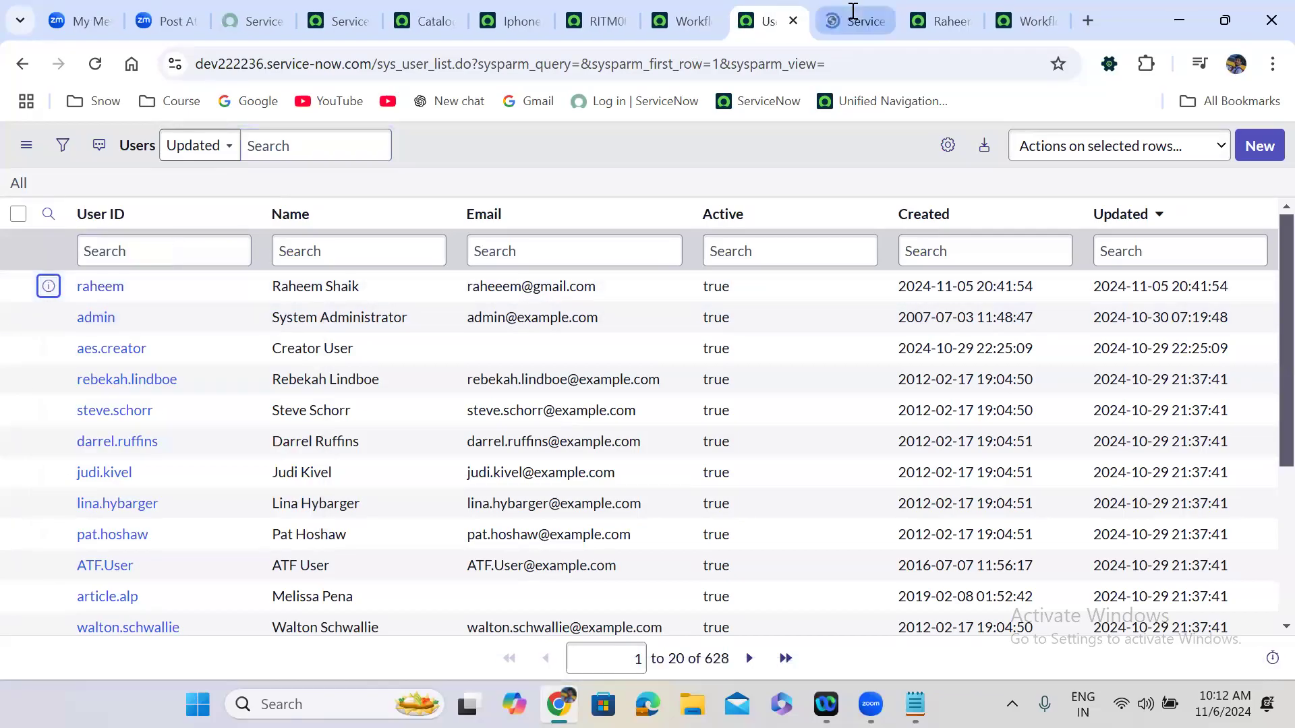
pyautogui.click(849, 15)
pyautogui.click(765, 12)
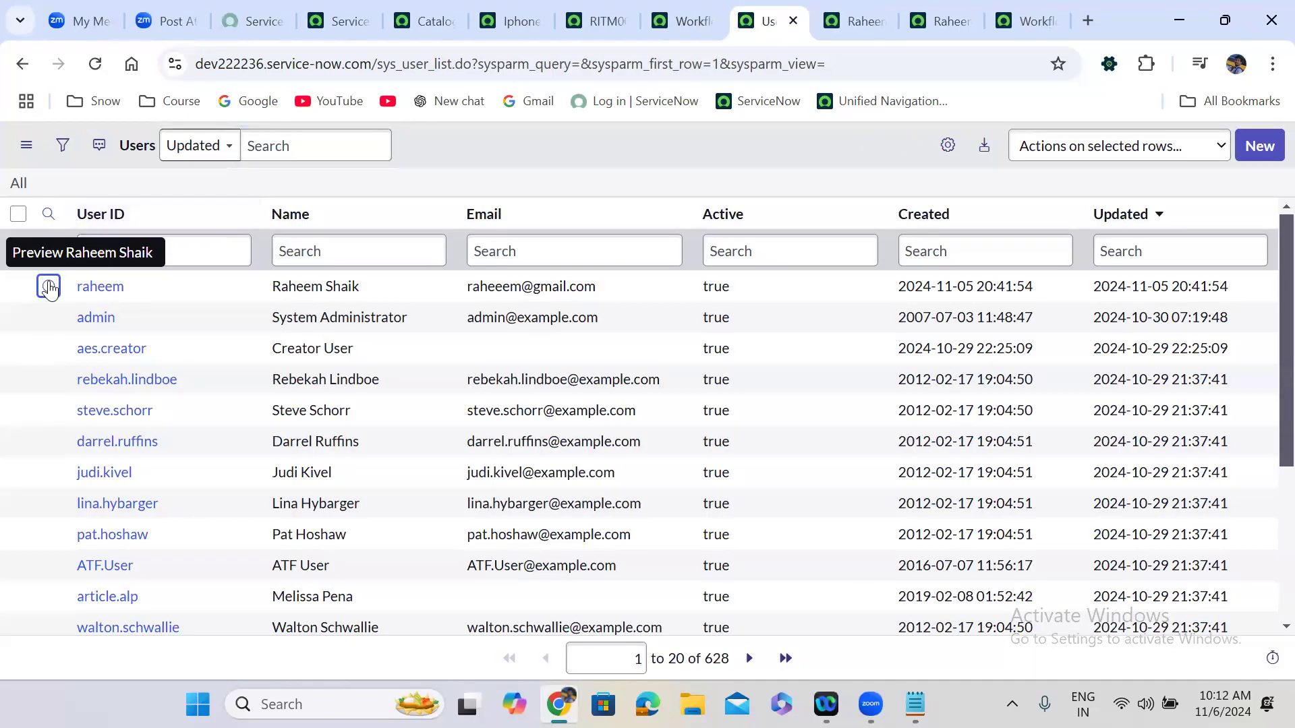
pyautogui.rightClick(48, 286)
pyautogui.click(102, 311)
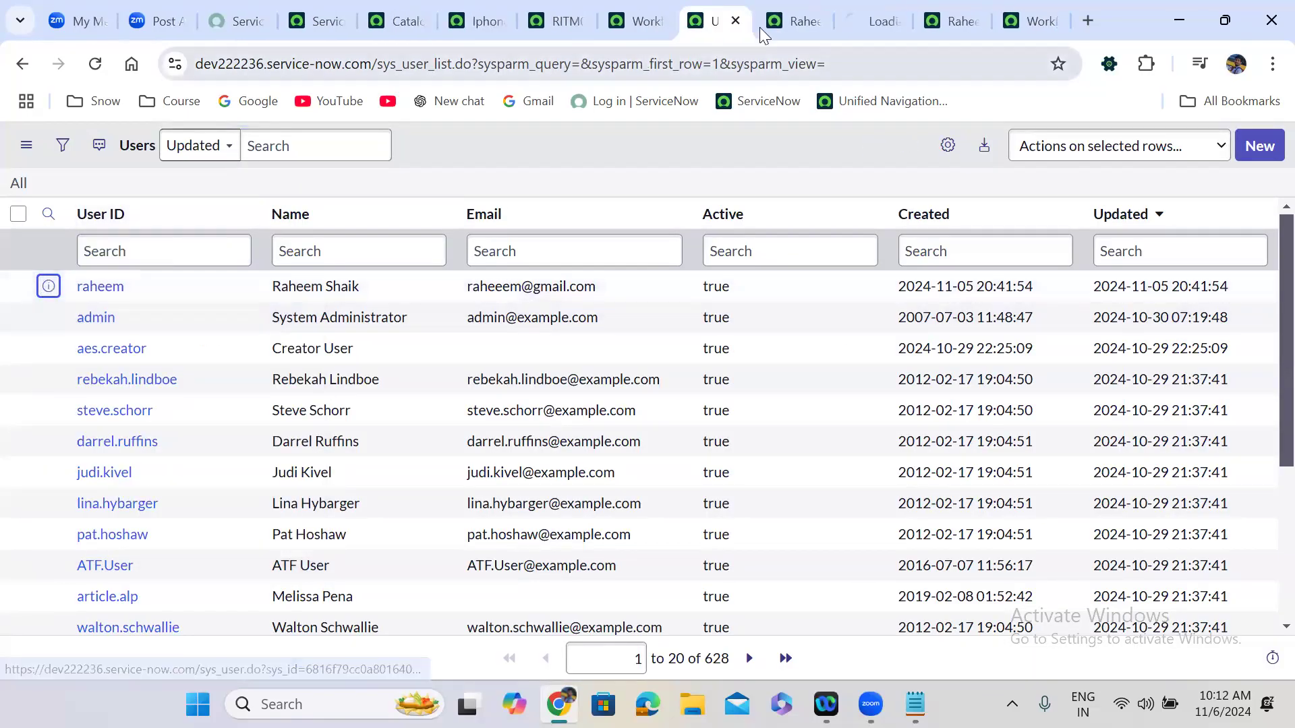
pyautogui.click(847, 18)
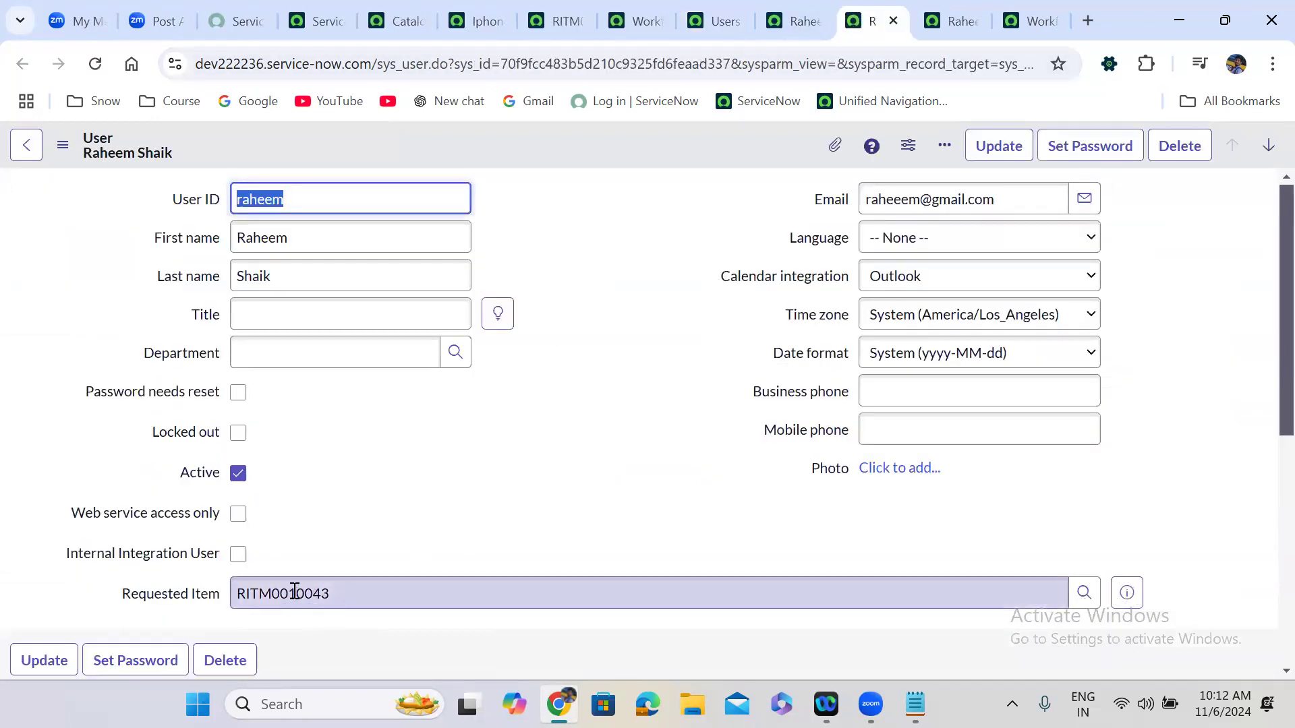
# Duplicate the user record tab and open the user table's Business Rules from the form header.
pyautogui.rightClick(855, 27)
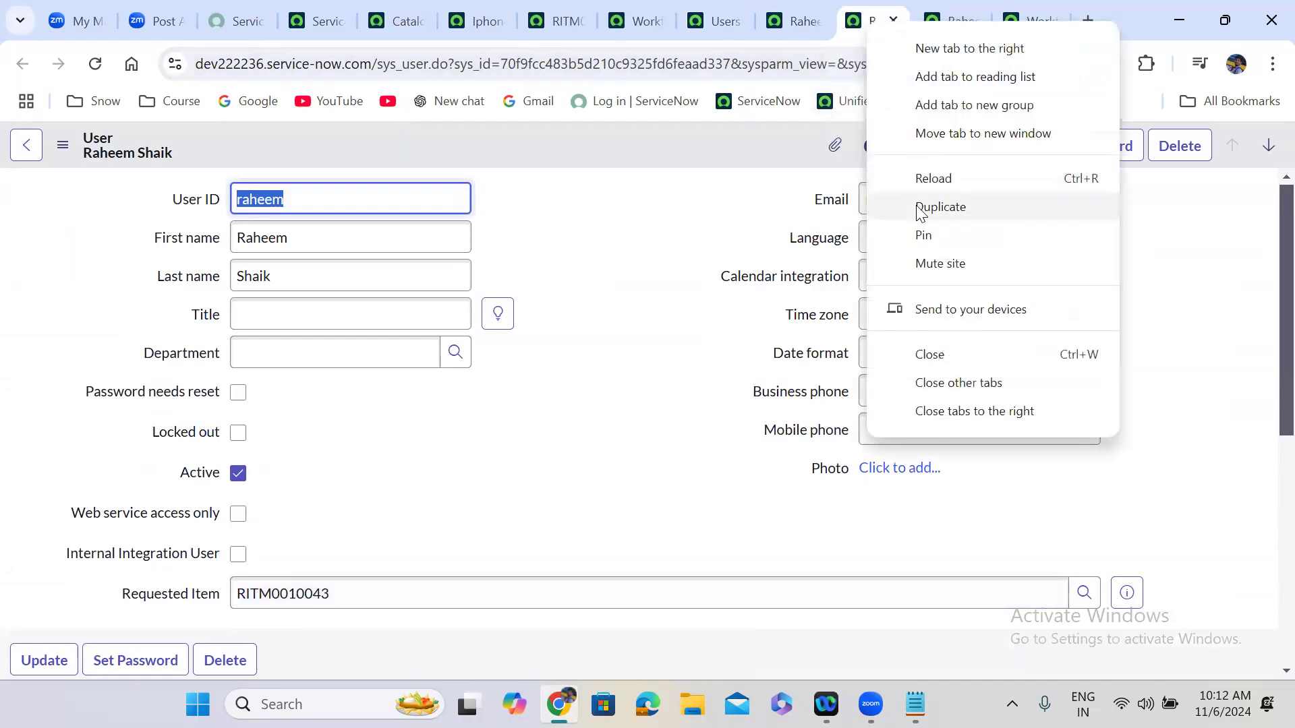
pyautogui.click(920, 208)
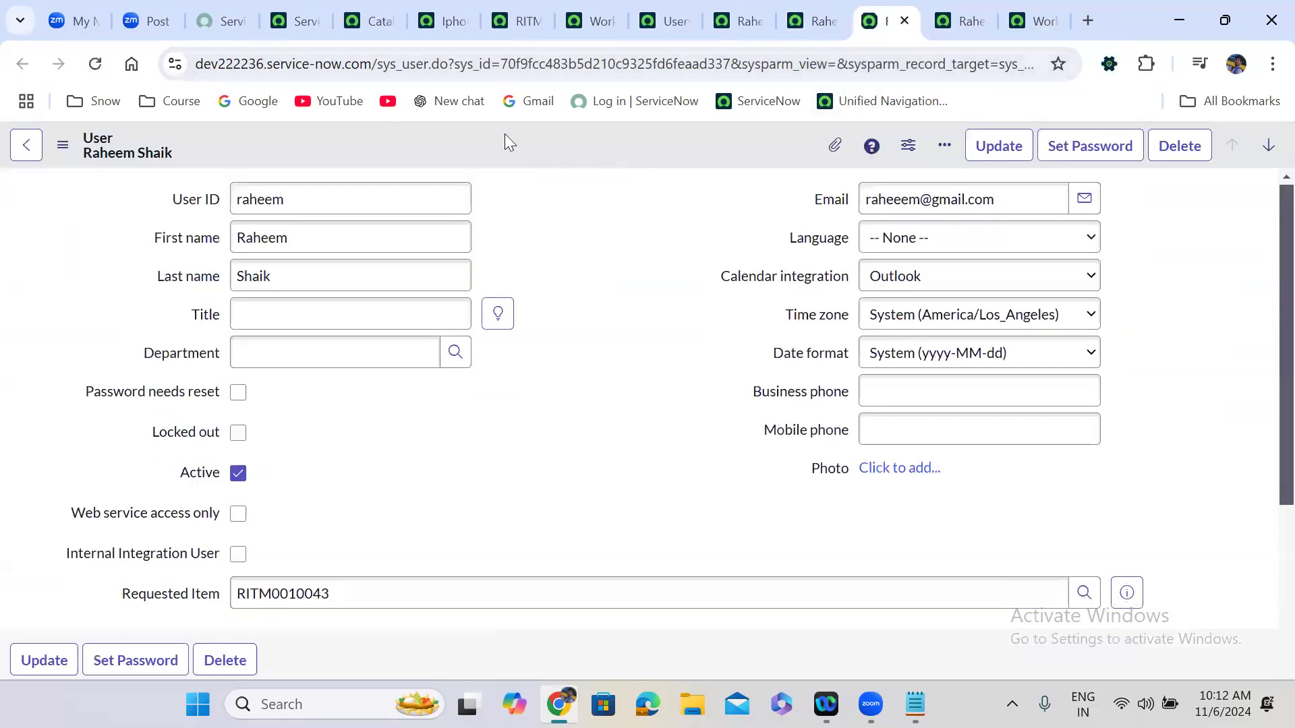
pyautogui.rightClick(505, 134)
pyautogui.moveTo(634, 246)
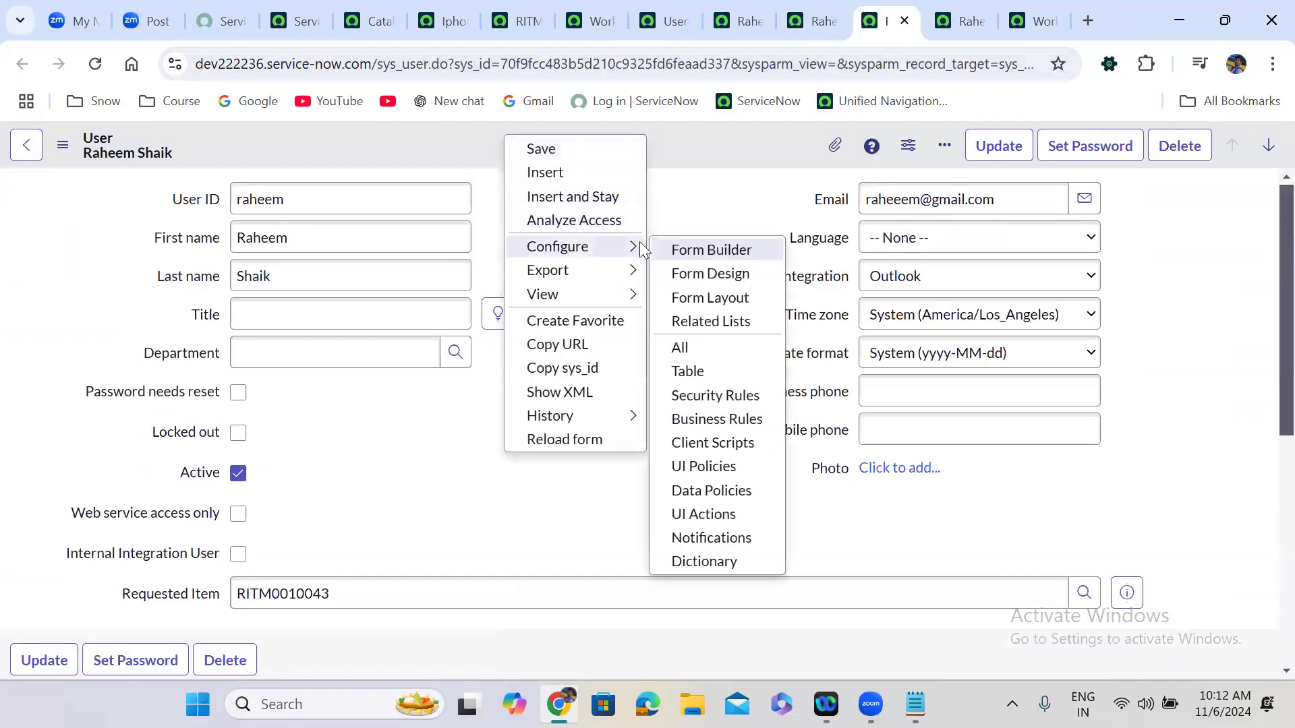
pyautogui.click(716, 419)
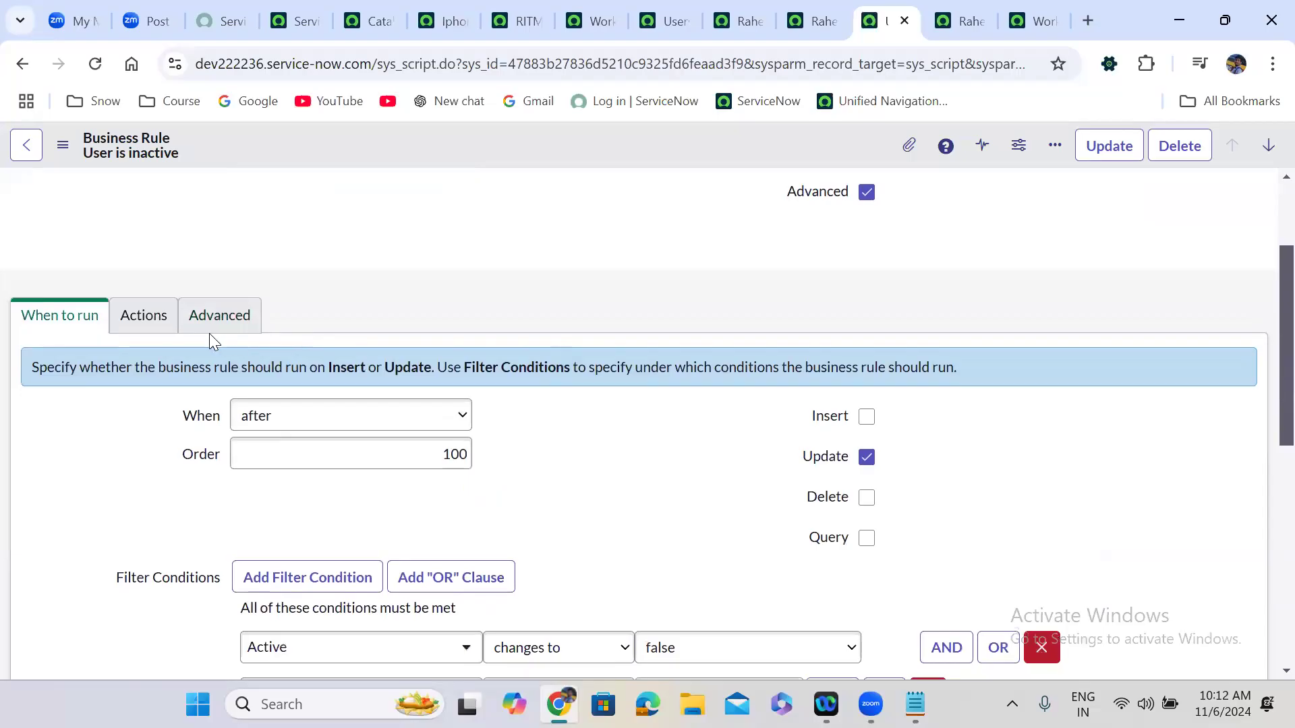
# Review the 'User is inactive' rule's after-update timing and its condition and script.
pyautogui.scroll(-2, 437, 334)
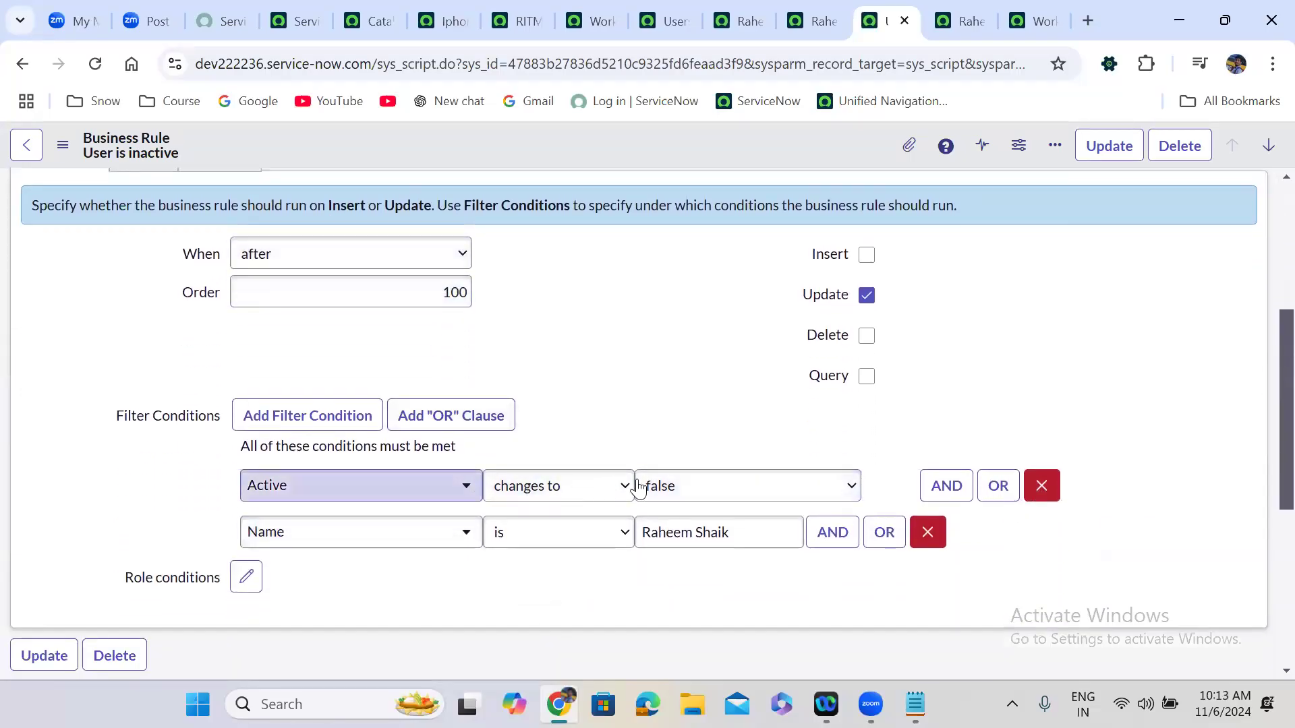
pyautogui.click(124, 246)
pyautogui.press('Up')
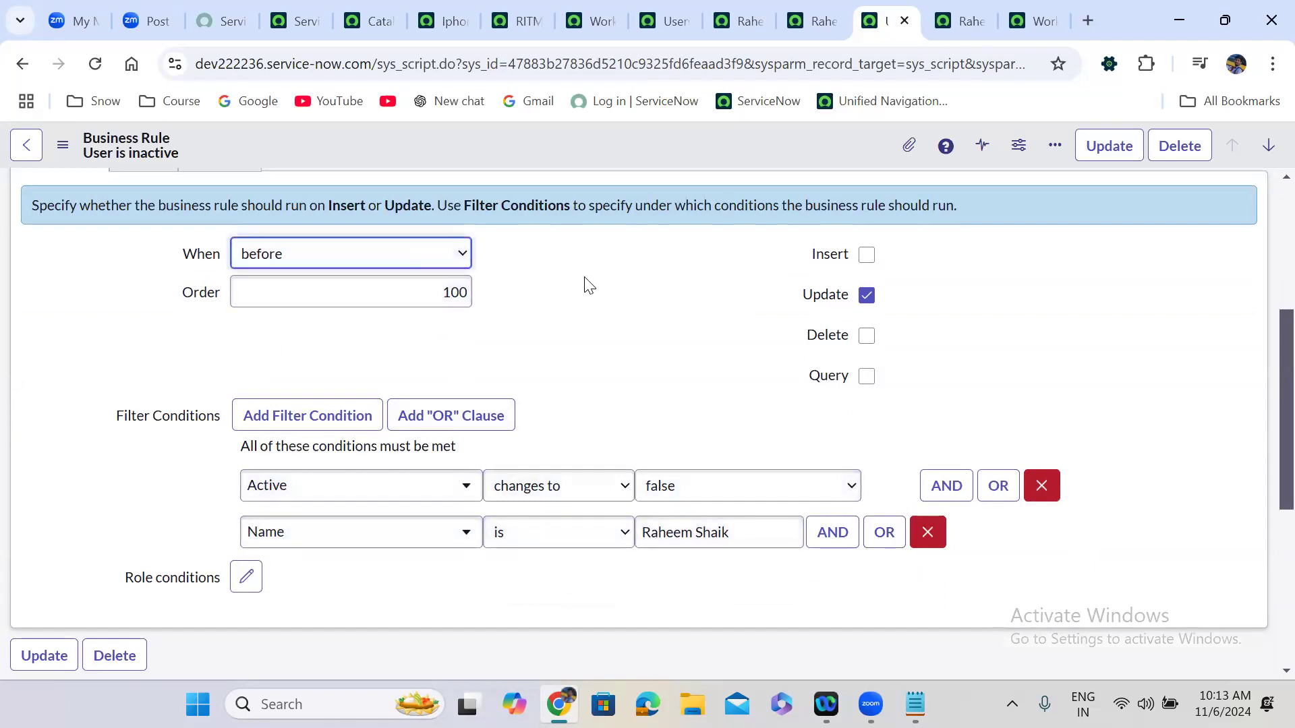
pyautogui.click(432, 268)
pyautogui.click(322, 308)
pyautogui.scroll(2, 622, 189)
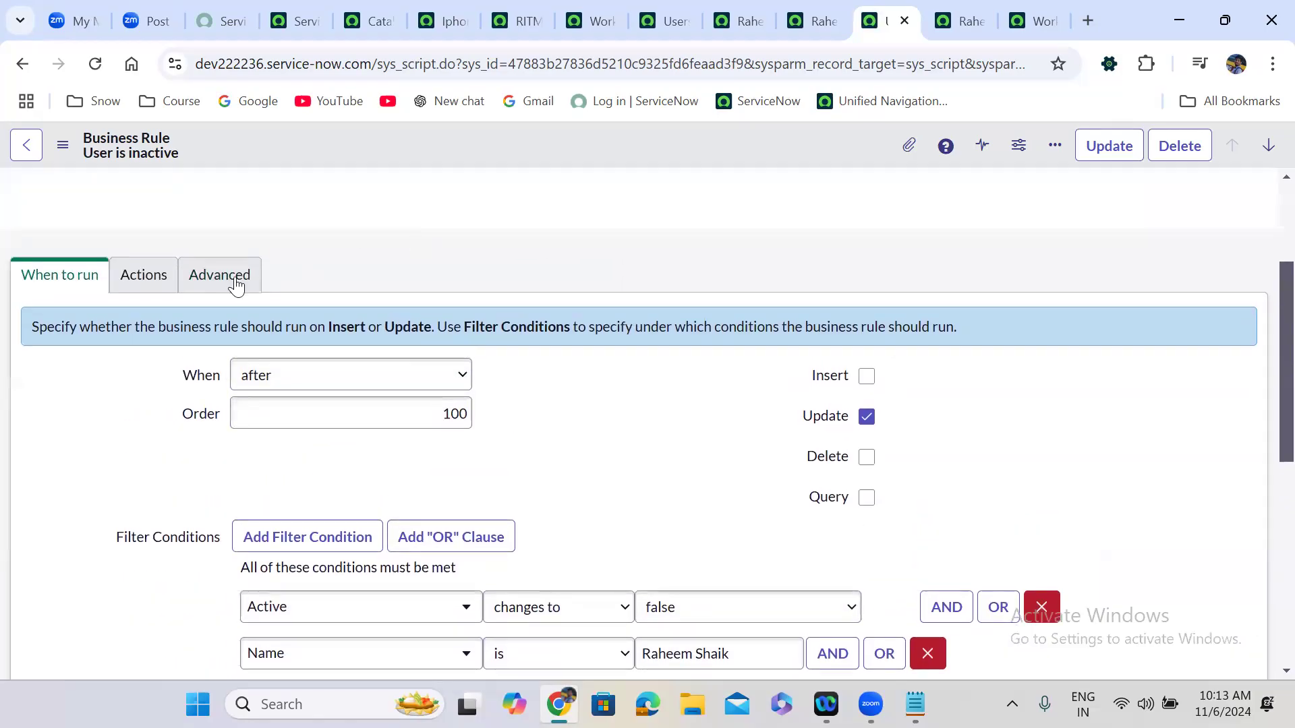
pyautogui.click(227, 287)
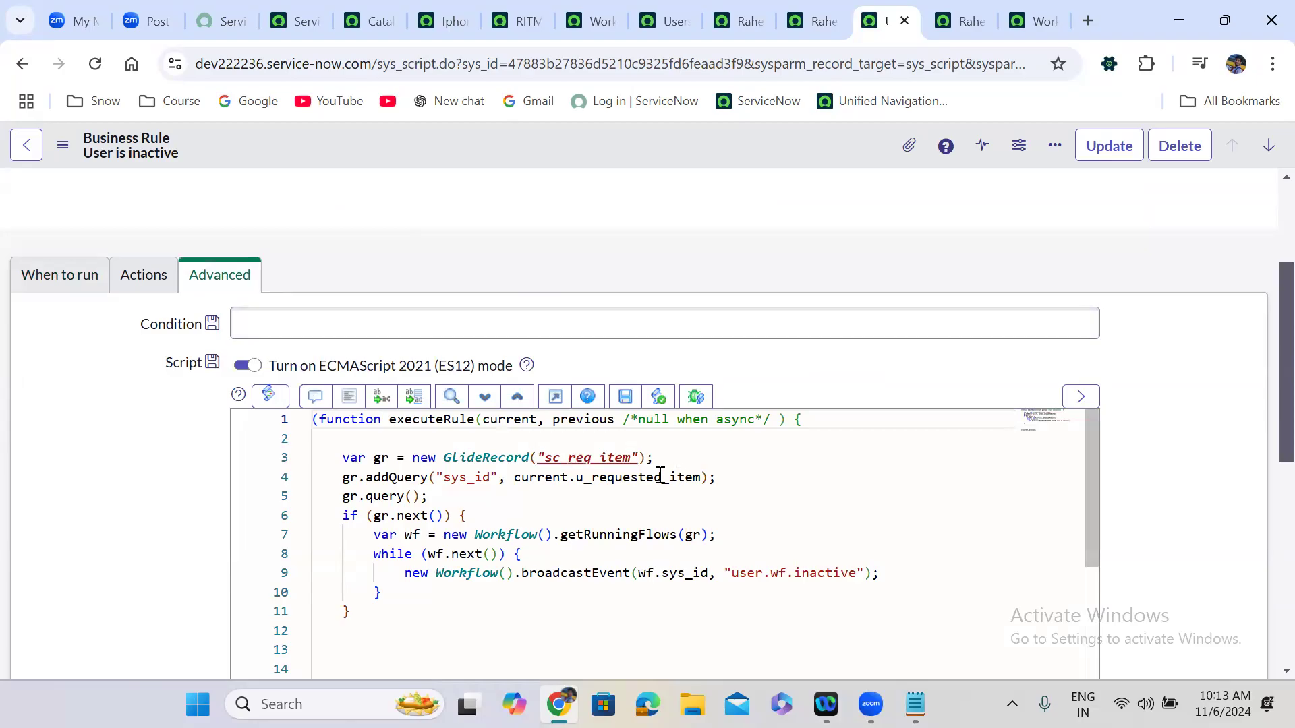
pyautogui.click(812, 10)
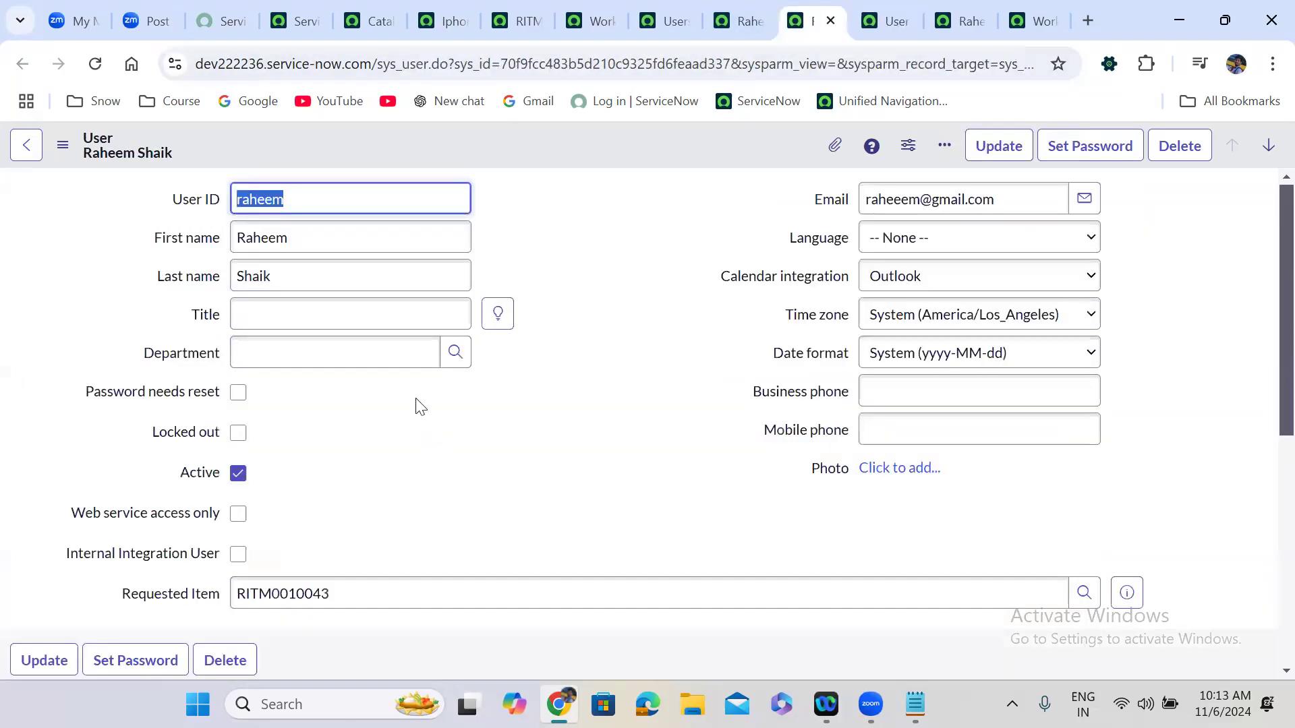
# Highlight sys_id and the user.wf.inactive event name in the rule's broadcast line.
pyautogui.click(883, 2)
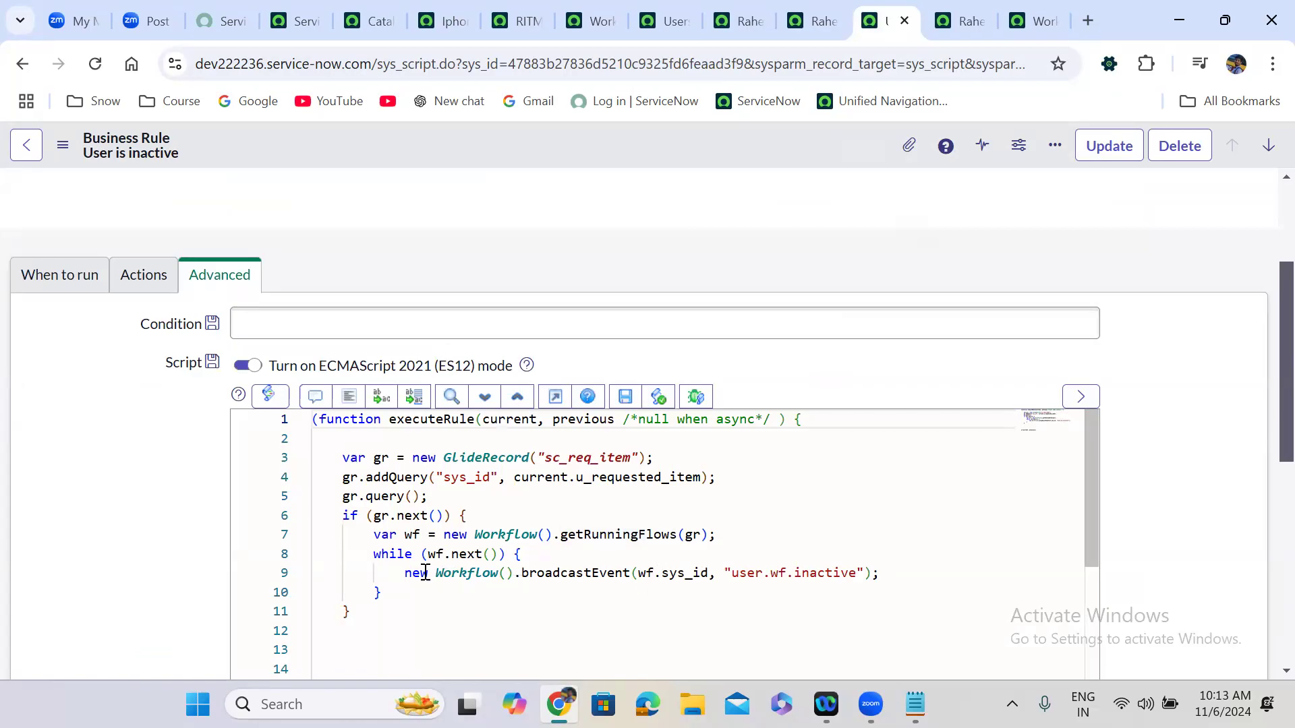
pyautogui.doubleClick(687, 572)
pyautogui.moveTo(734, 575); pyautogui.dragTo(859, 575)
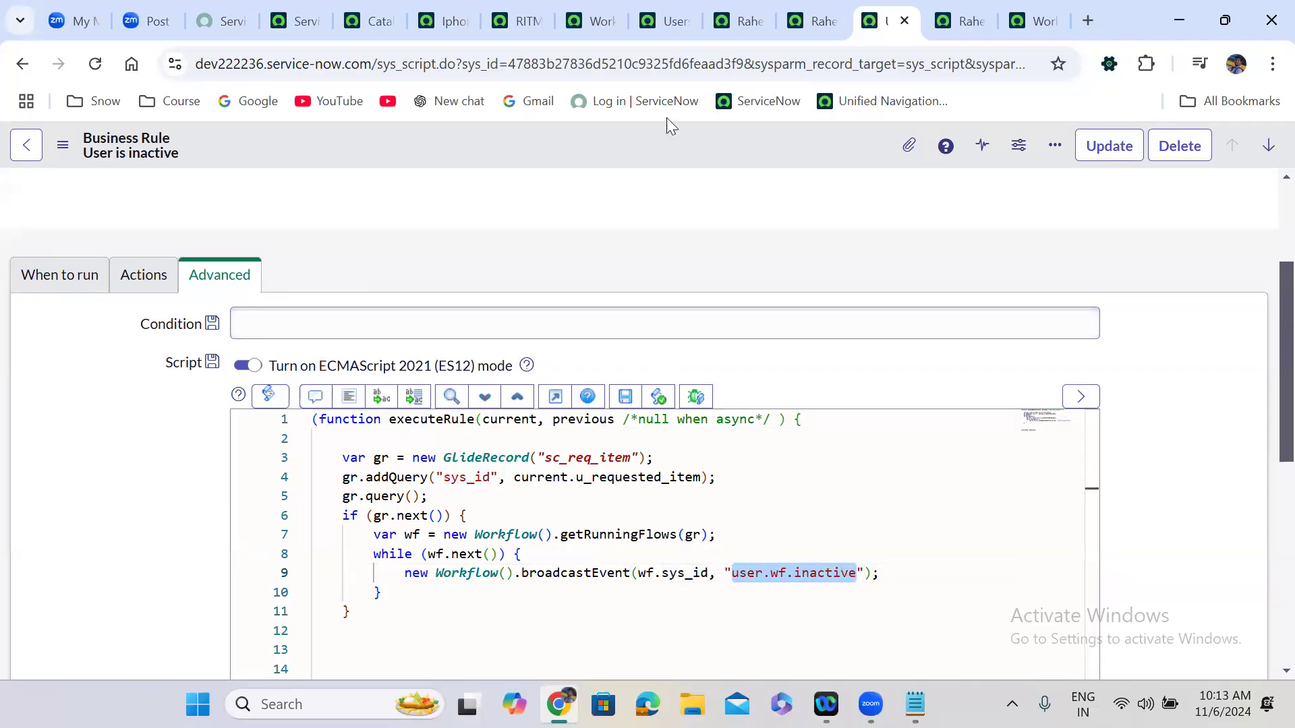
# Clear Active on the test user's record and save it.
pyautogui.click(793, 15)
pyautogui.click(238, 472)
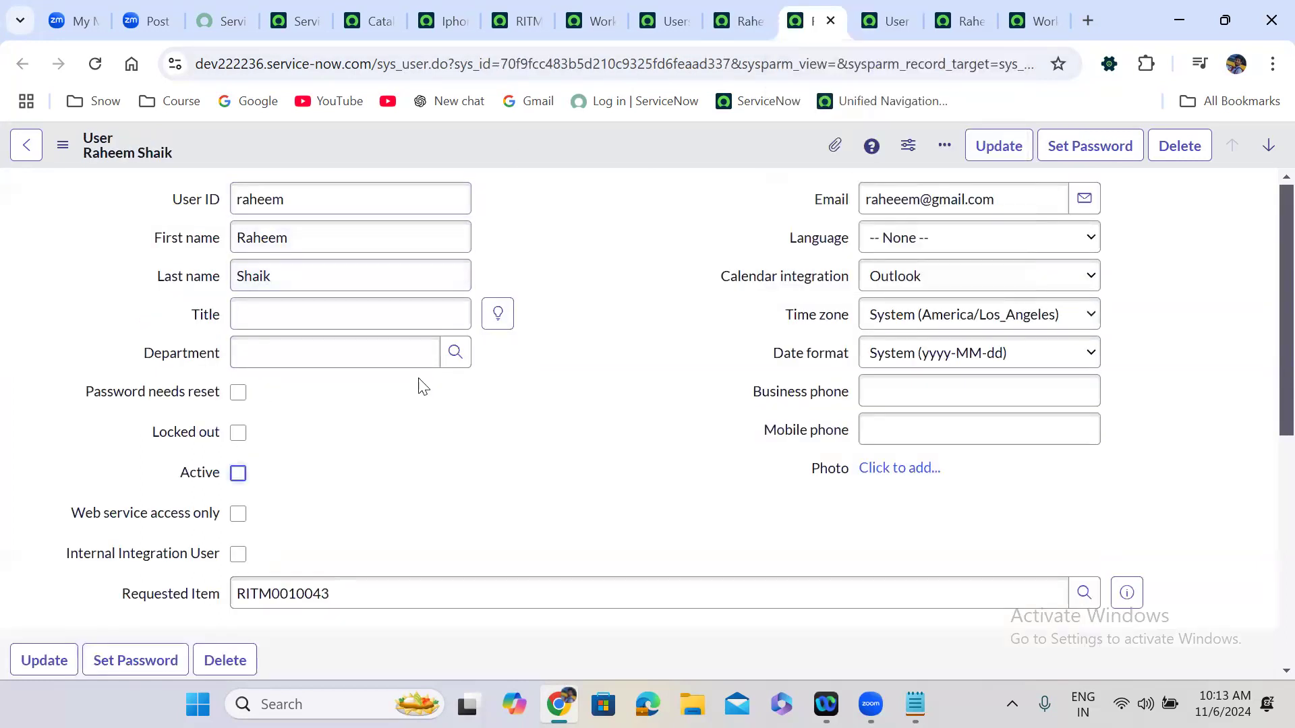
pyautogui.rightClick(515, 141)
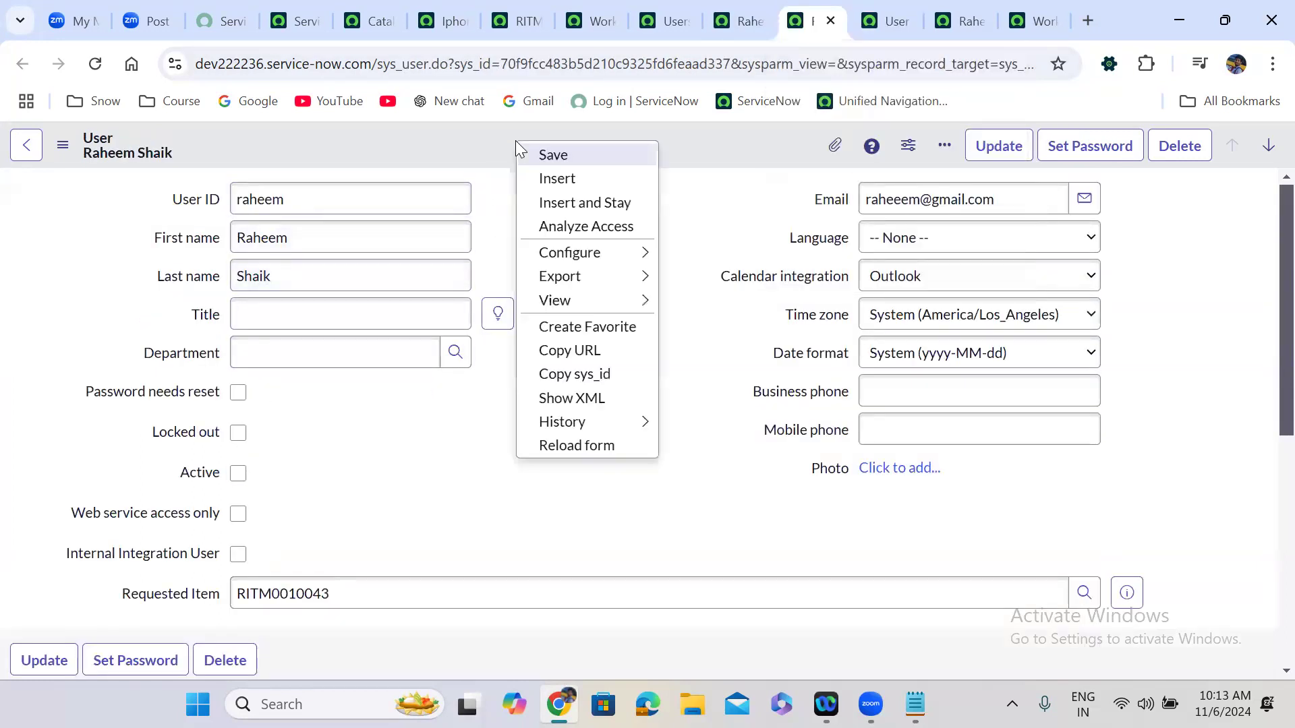
pyautogui.click(553, 155)
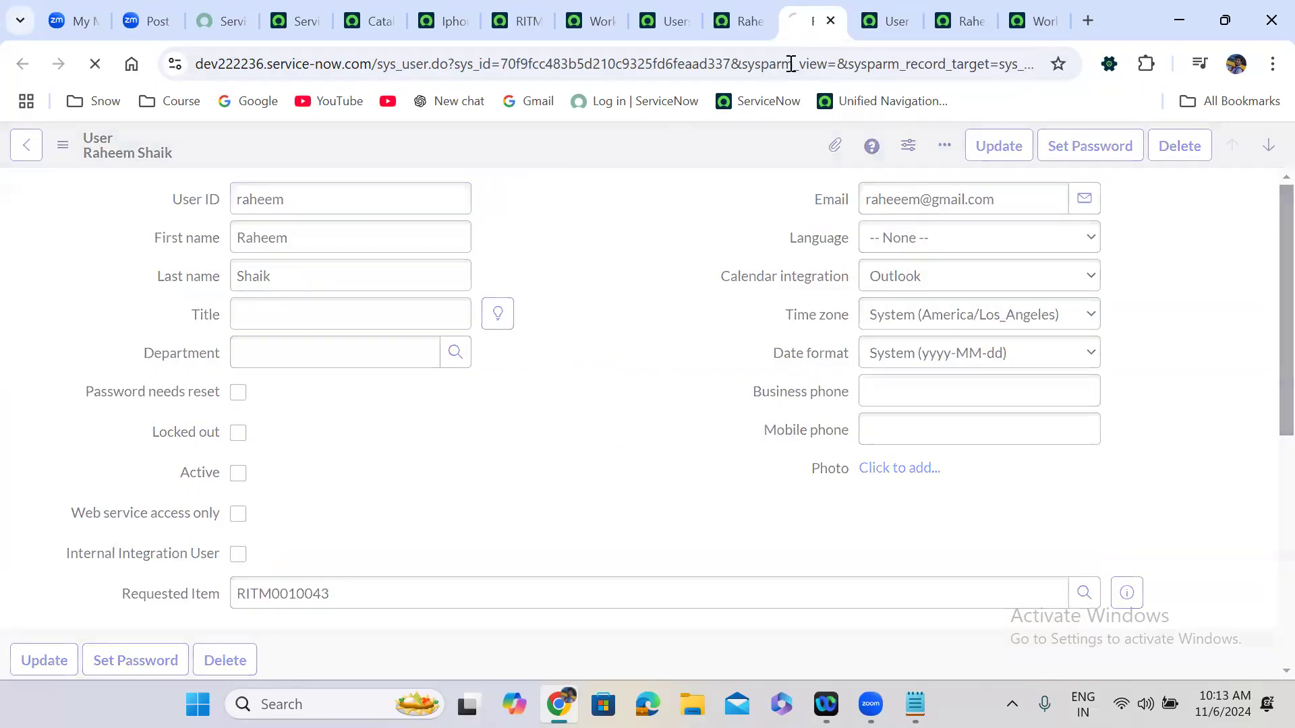
pyautogui.click(870, 14)
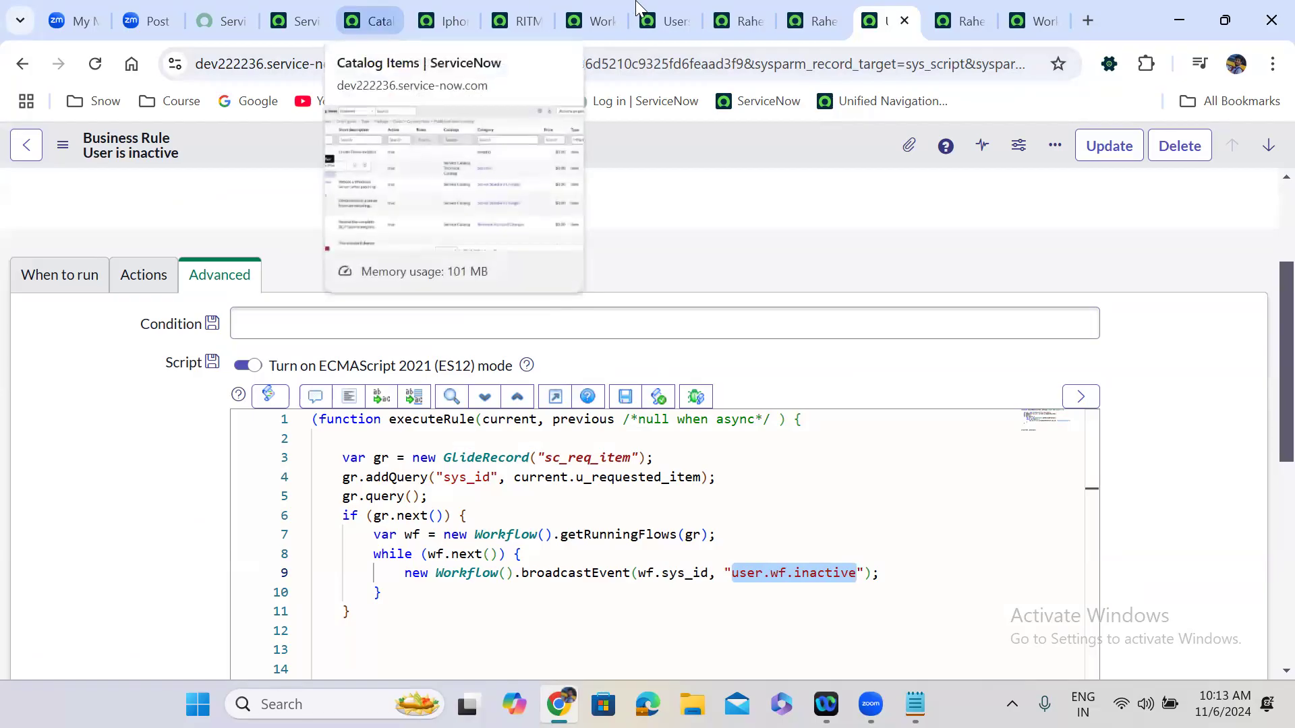
# Reload the workflow context to see it finished, check the user record, and return to the rule.
pyautogui.click(577, 14)
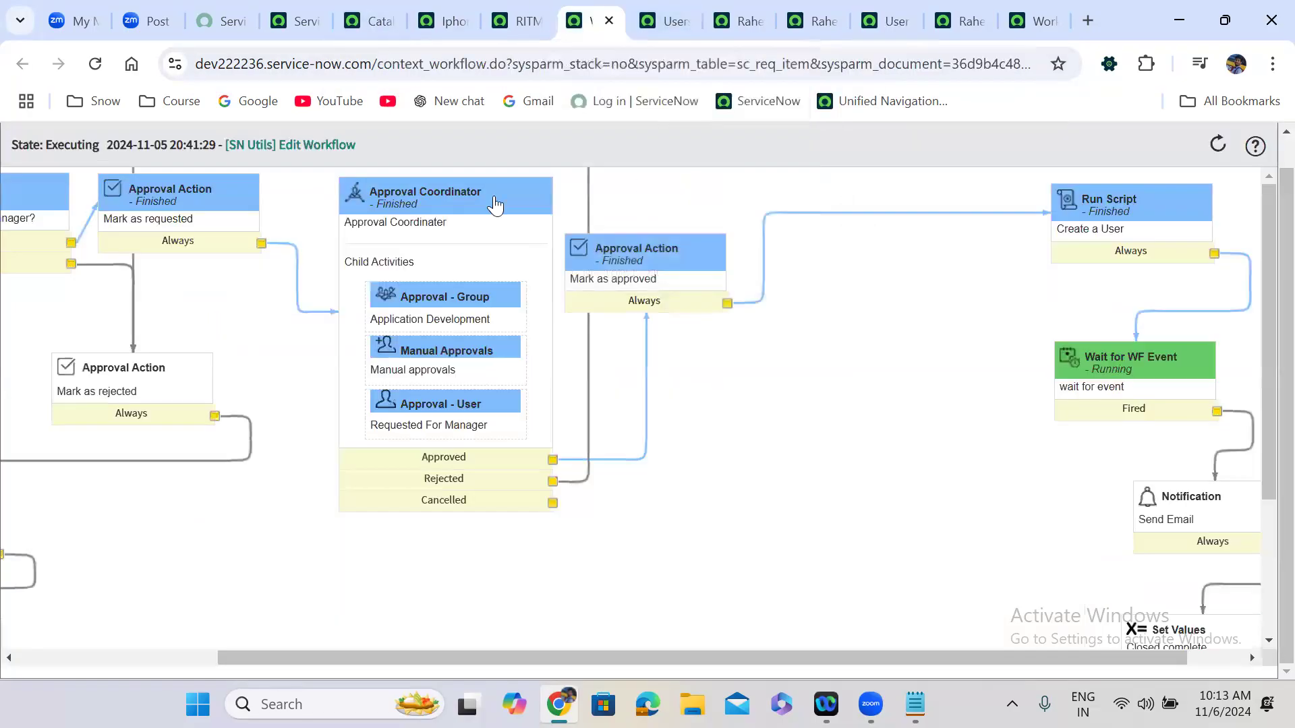
pyautogui.click(95, 64)
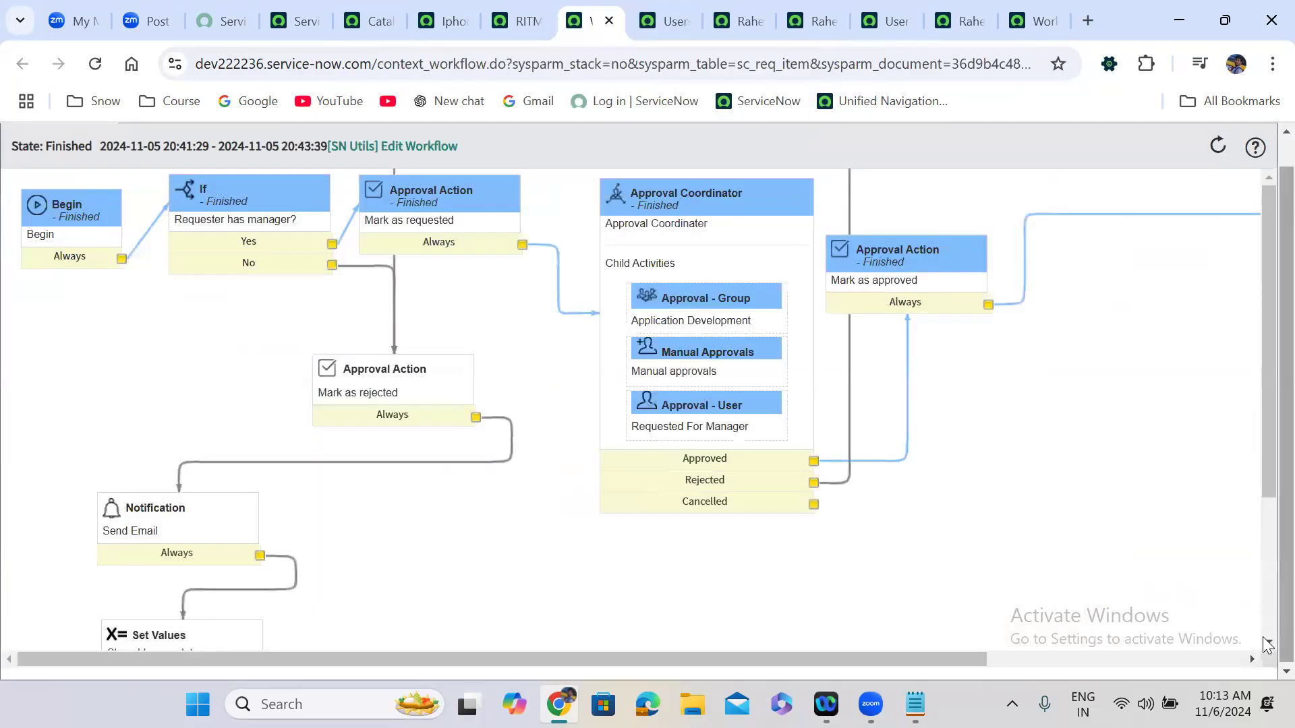
pyautogui.click(1229, 661)
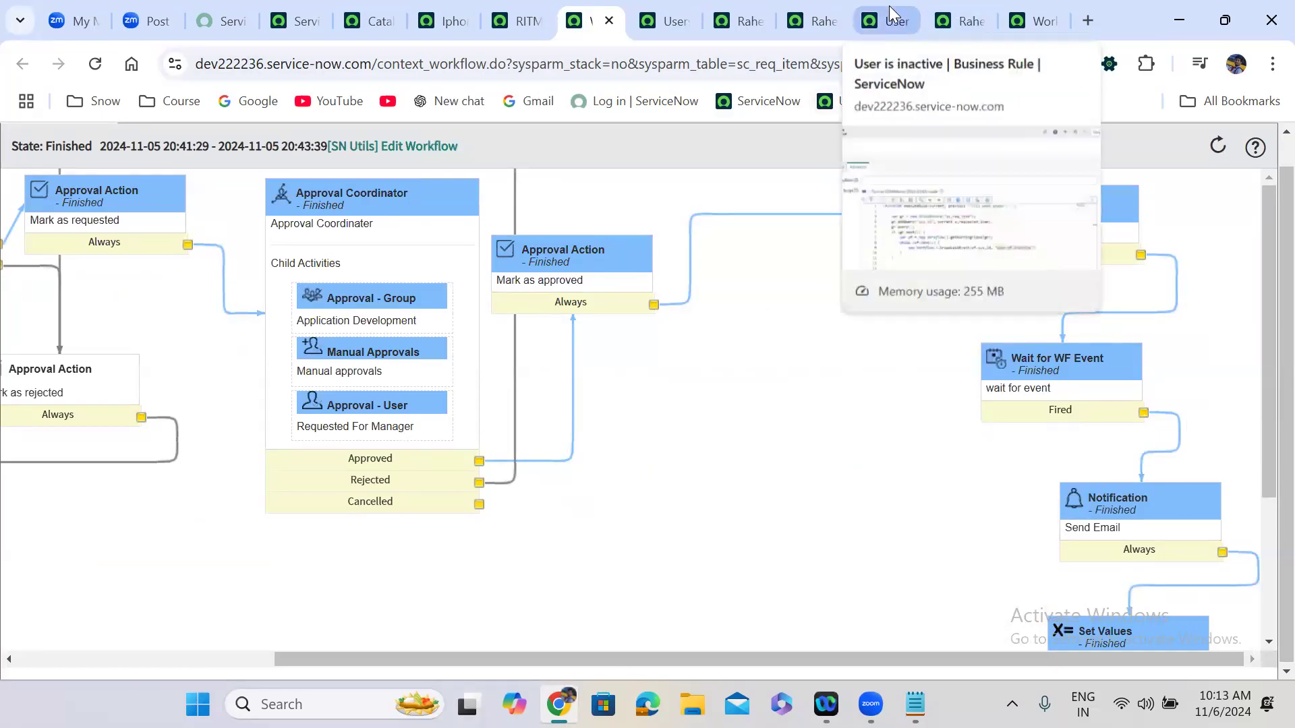
pyautogui.click(835, 9)
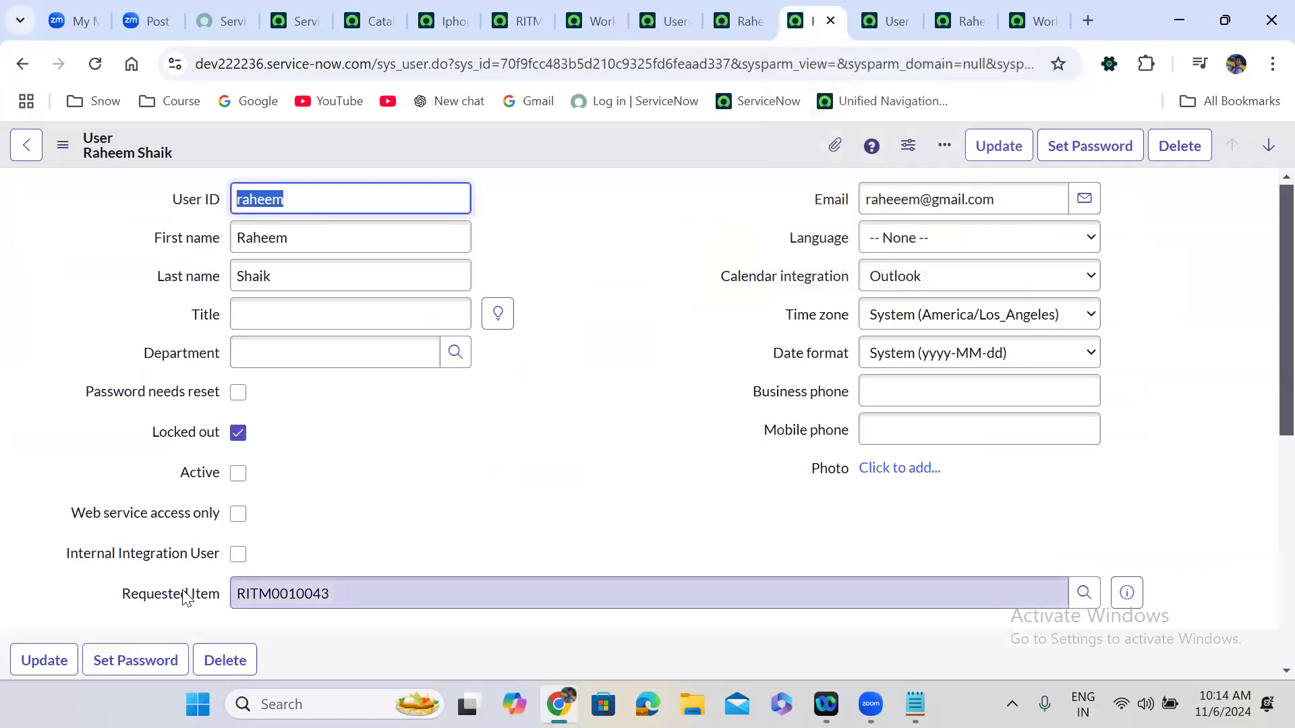
pyautogui.click(892, 19)
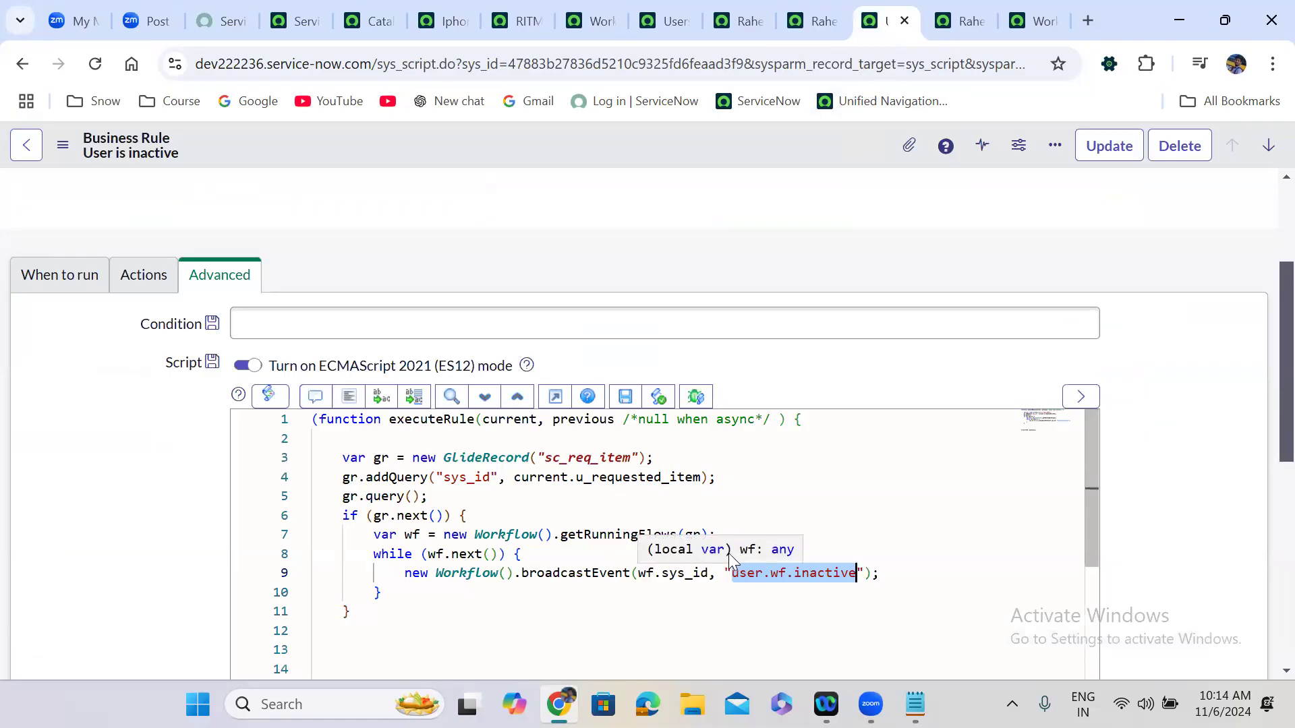
# Highlight line 9's broadcastEvent call and its wf.sys_id argument, then return to the workflow editor.
pyautogui.click(584, 243)
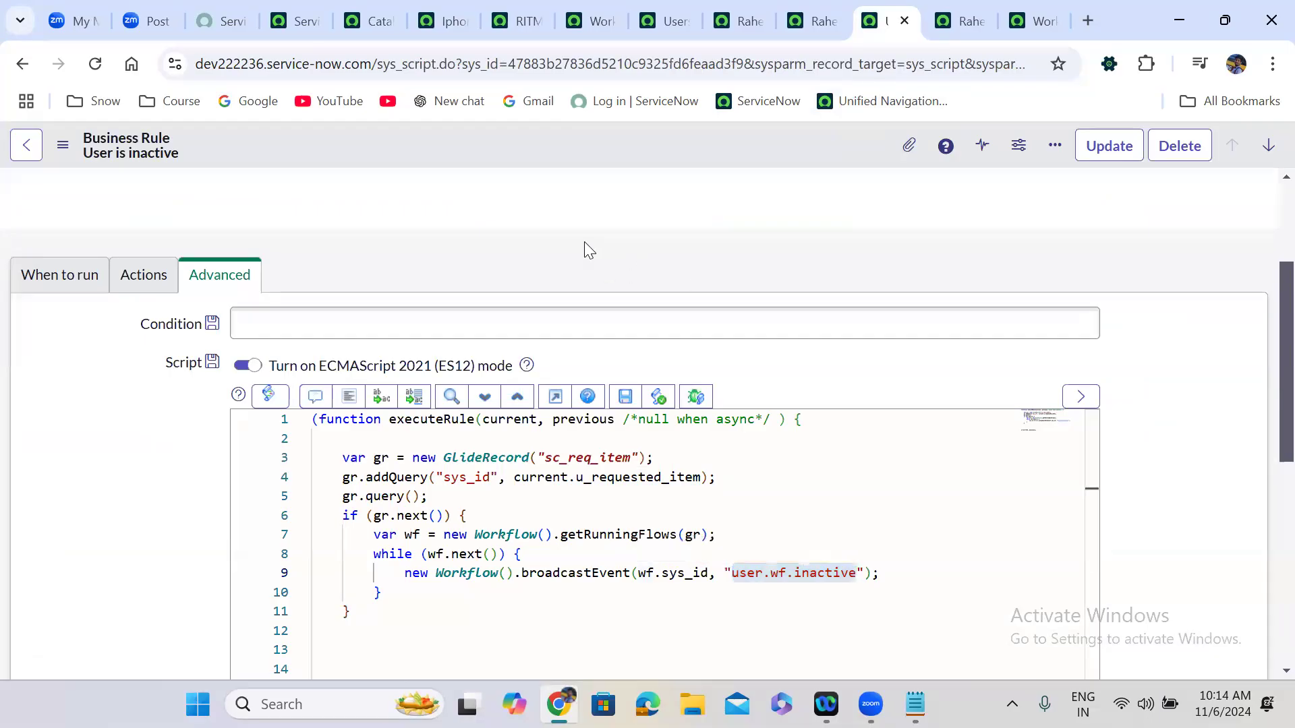
pyautogui.scroll(-1, 206, 505)
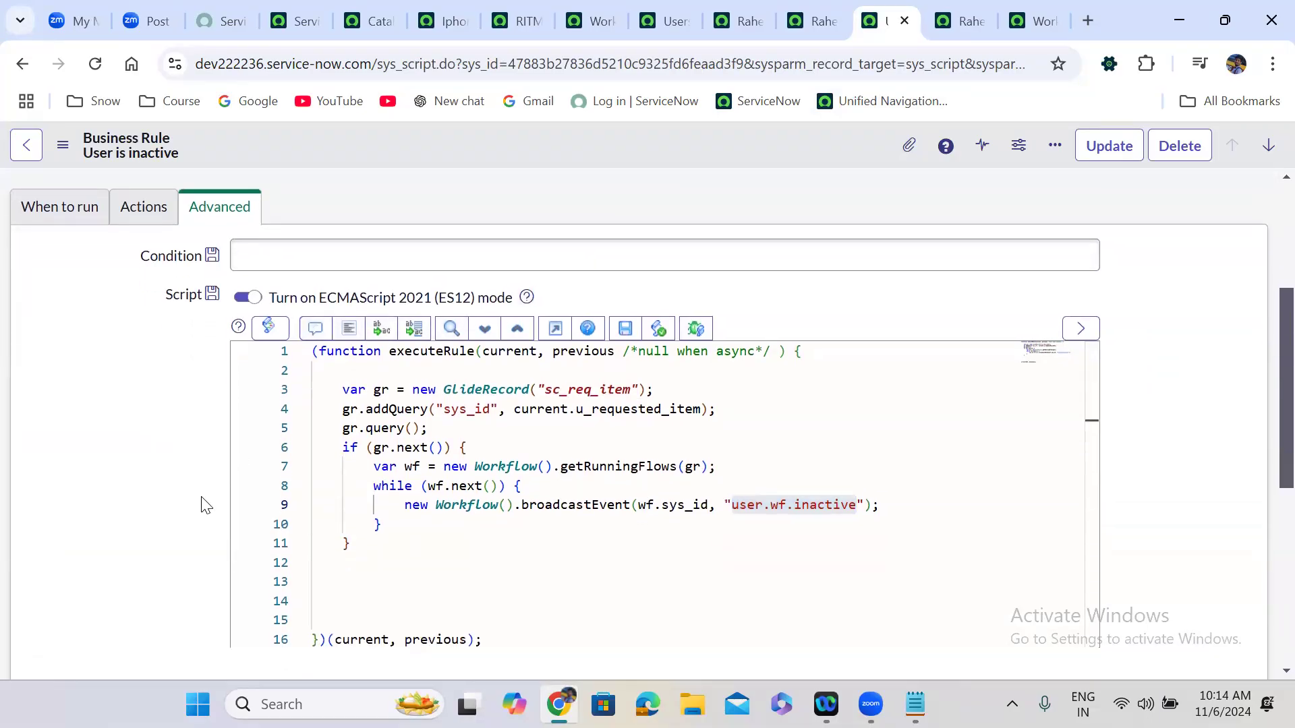
pyautogui.click(391, 495)
pyautogui.moveTo(588, 492); pyautogui.dragTo(886, 487)
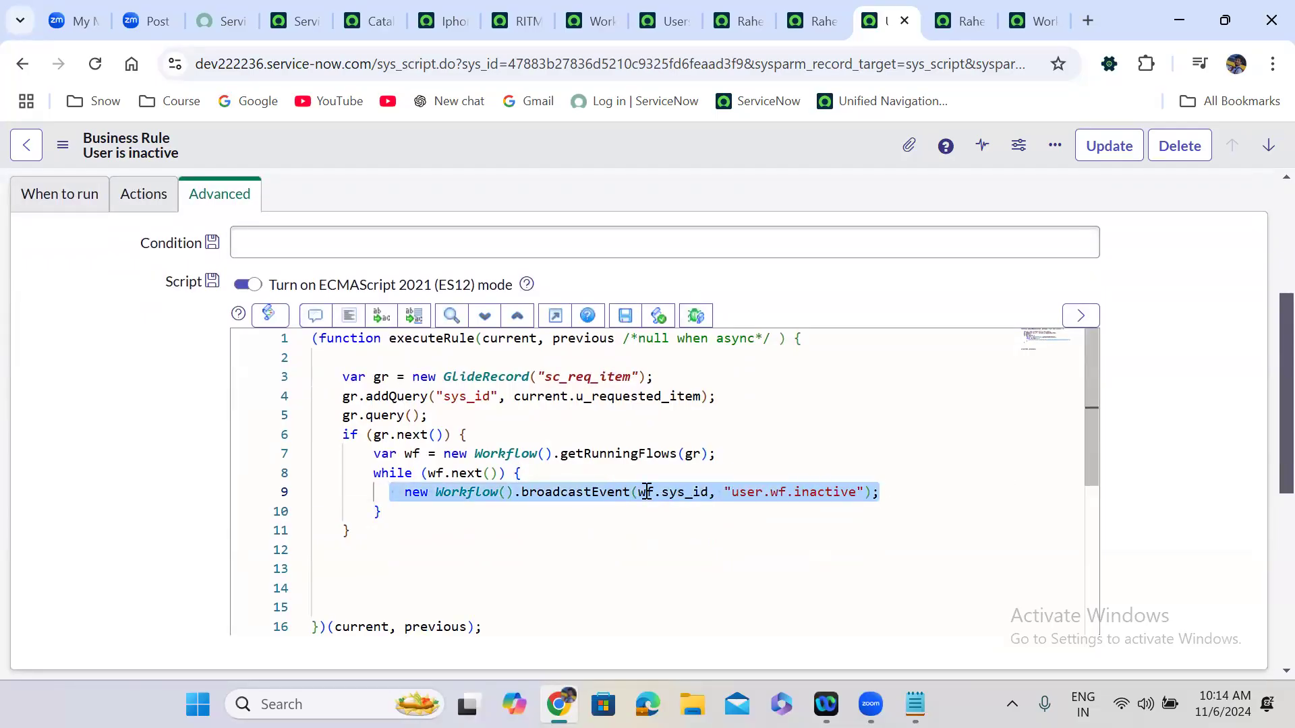
pyautogui.moveTo(638, 492); pyautogui.dragTo(710, 497)
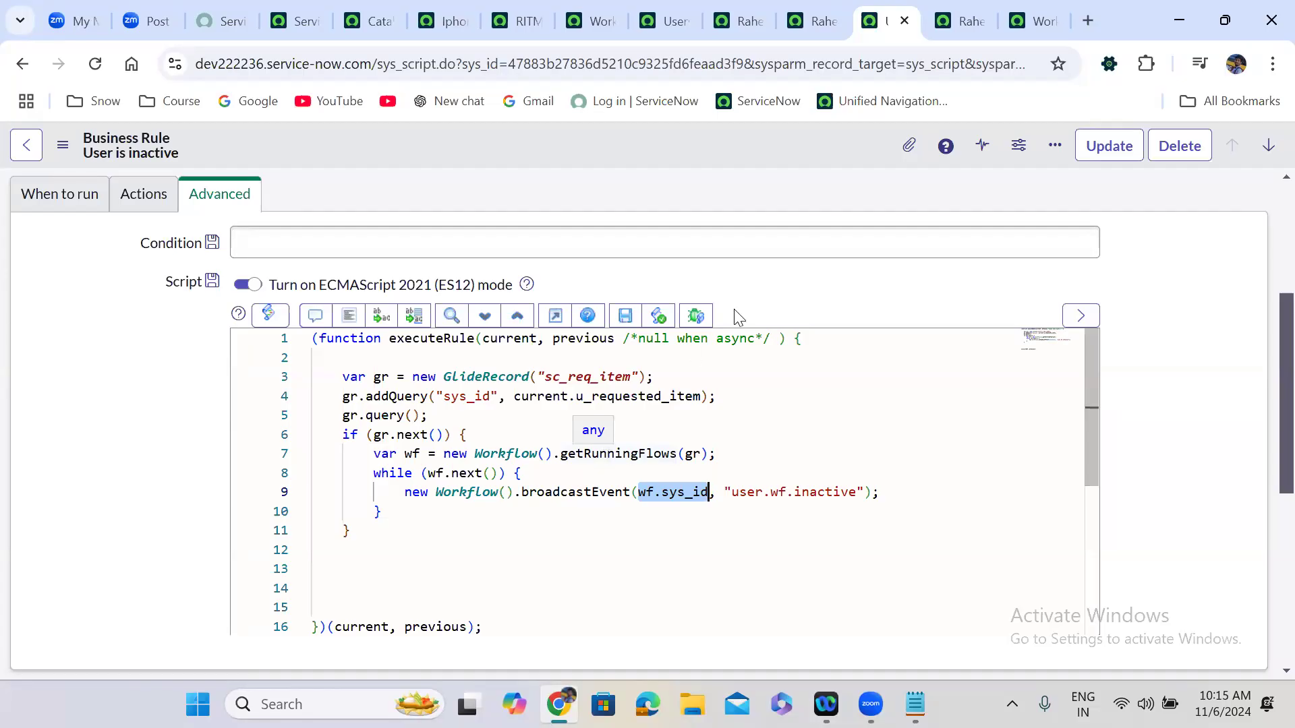
pyautogui.click(1030, 13)
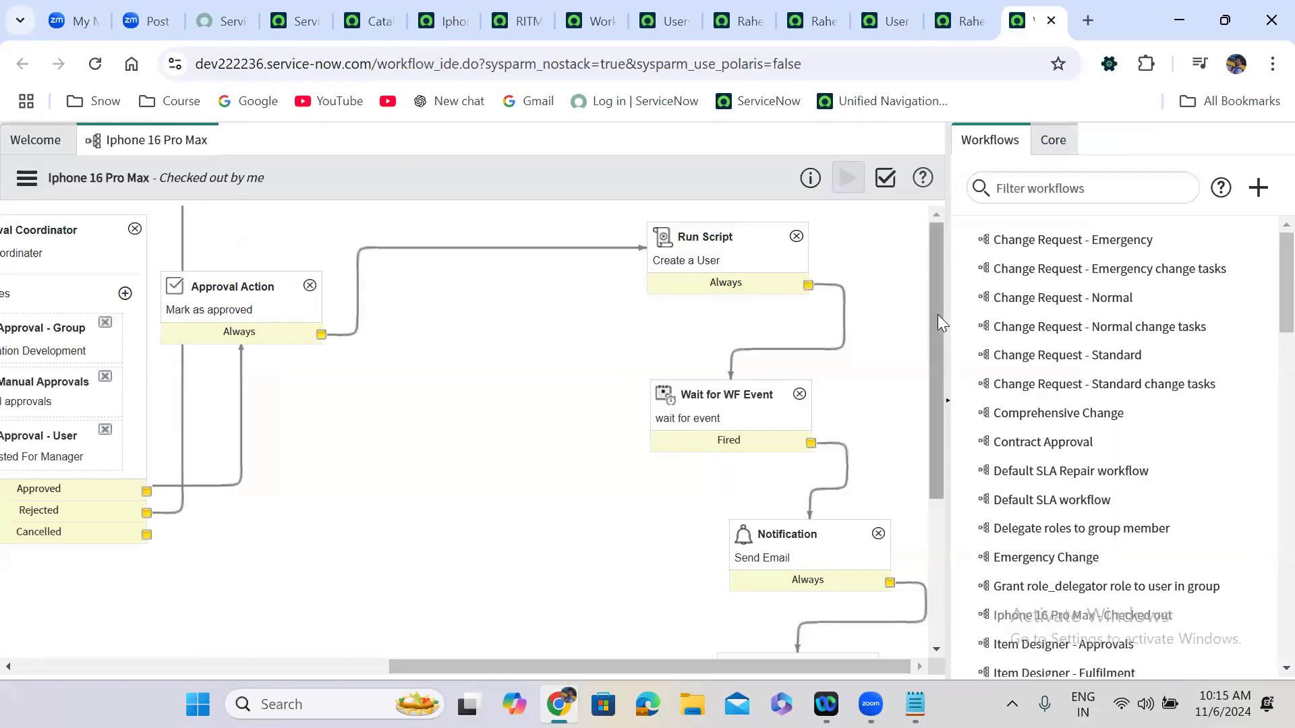
pyautogui.moveTo(938, 314); pyautogui.dragTo(933, 483)
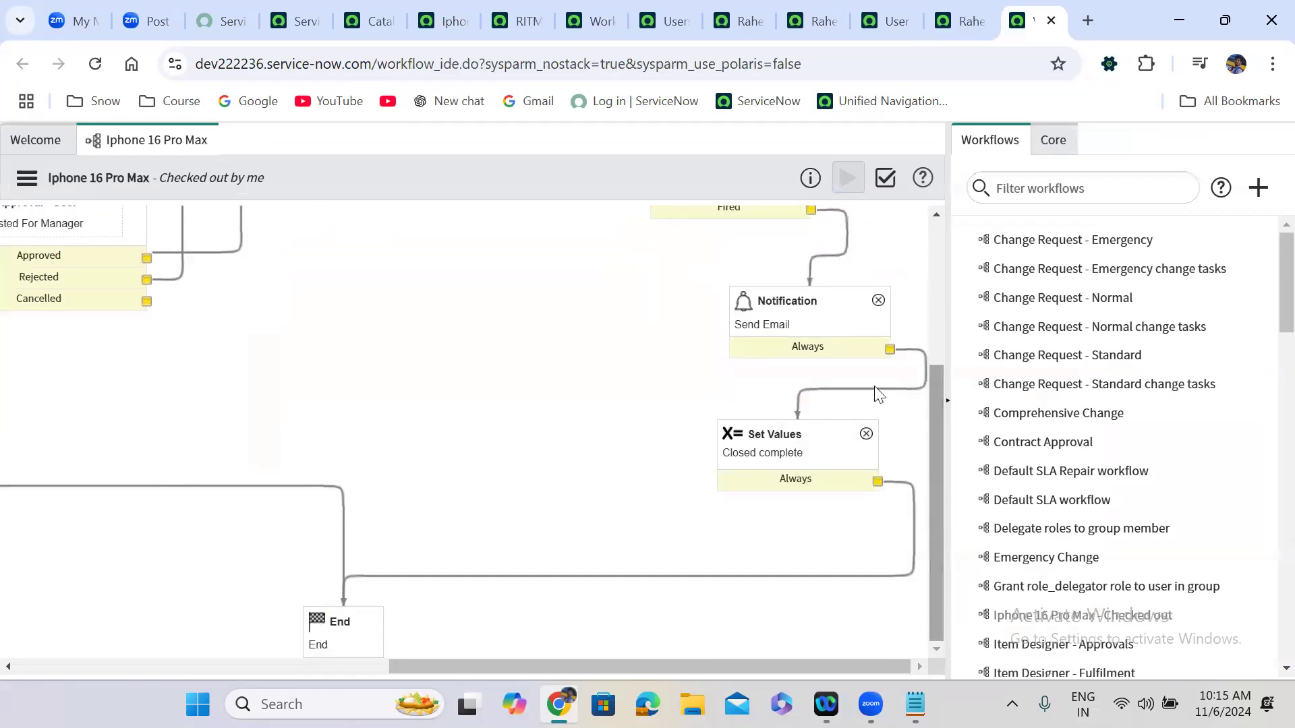
pyautogui.click(801, 323)
pyautogui.scroll(2, 801, 323)
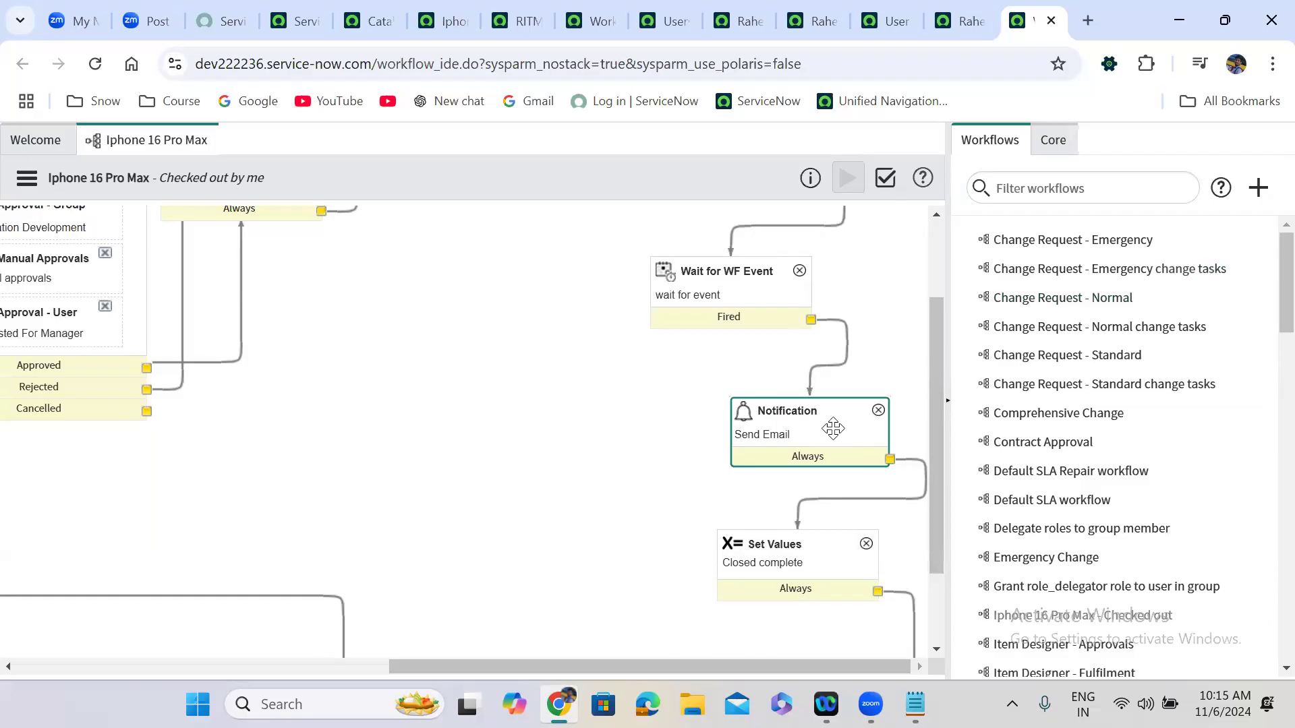
# Show the Core activity palette, collapsing Approvals and Conditions to reach Create Event.
pyautogui.click(794, 423)
pyautogui.click(1050, 151)
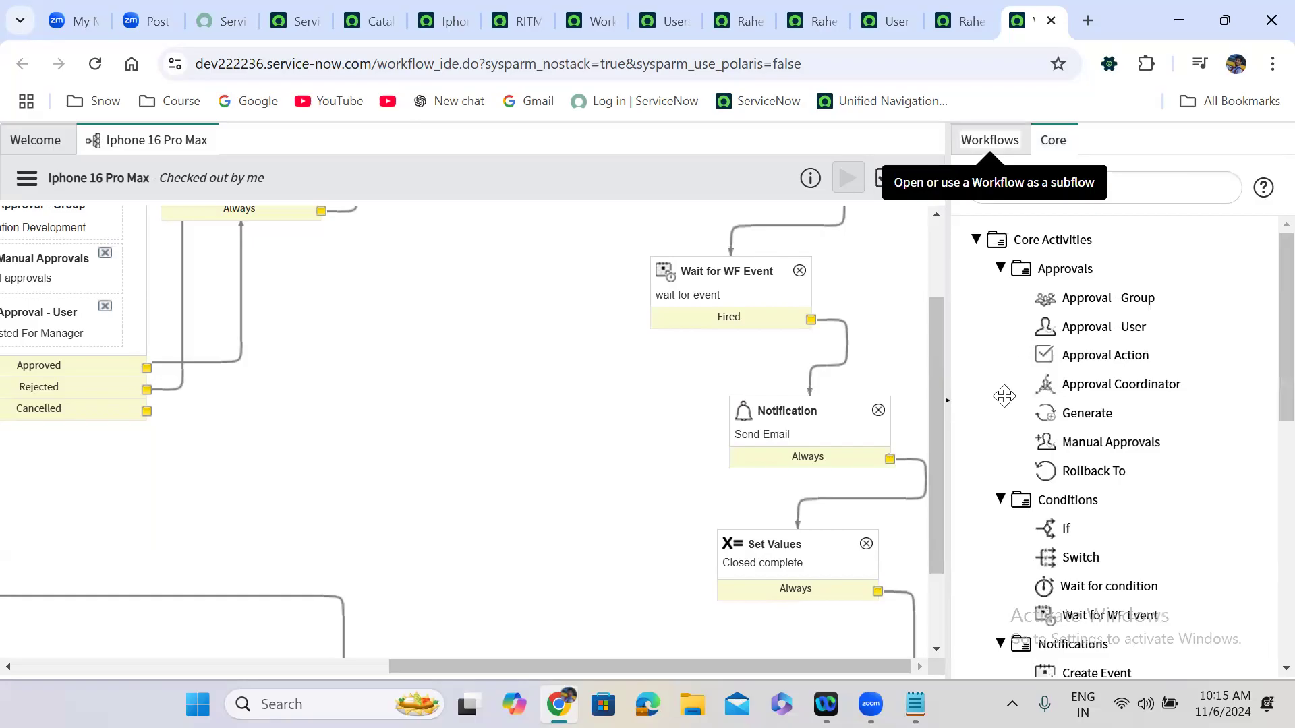
pyautogui.click(998, 268)
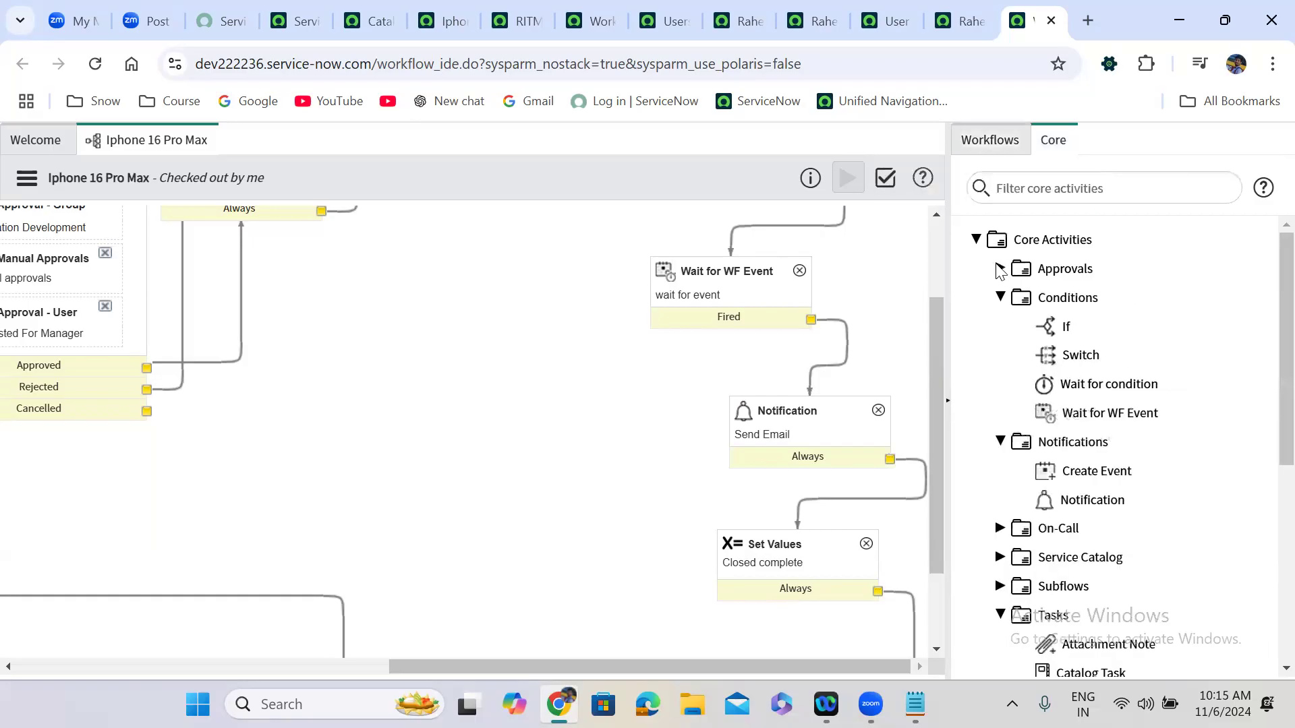
pyautogui.click(1000, 297)
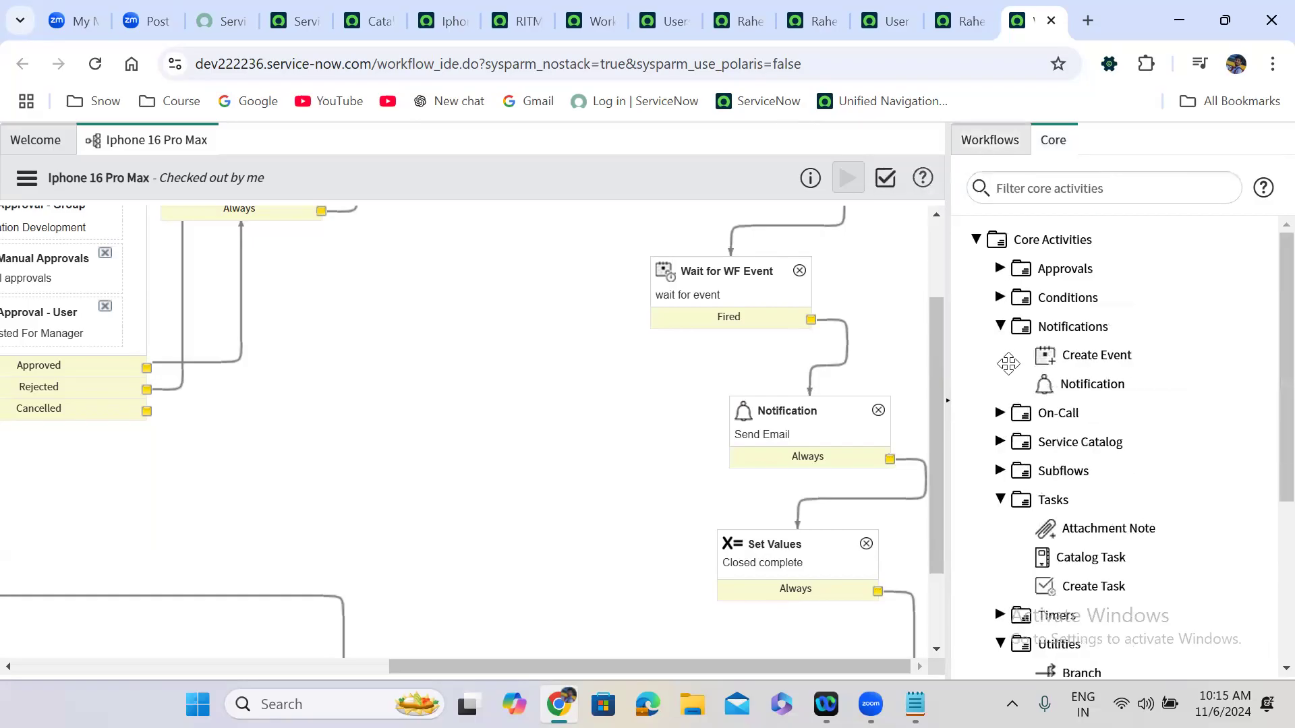
pyautogui.click(1113, 352)
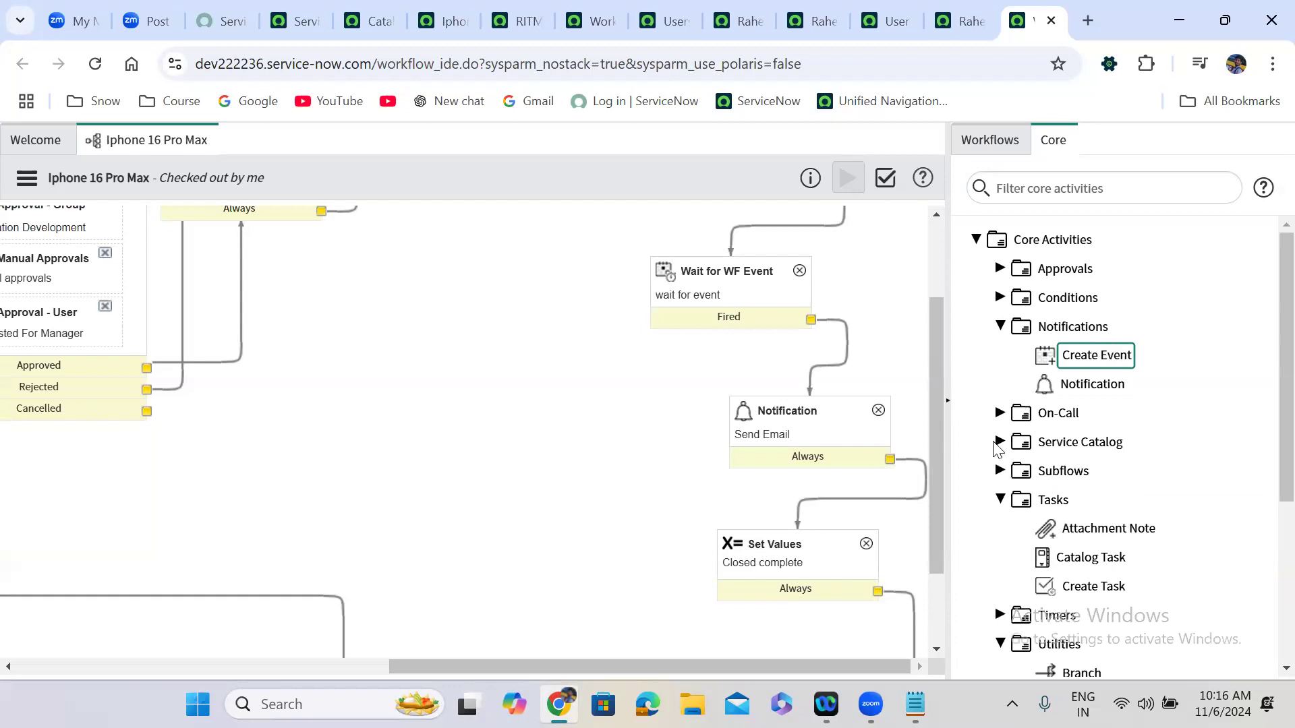
# Delete both Notification connectors, move Notification aside, and drop a Create Event activity onto the canvas.
pyautogui.click(813, 369)
pyautogui.press('Delete')
pyautogui.click(836, 500)
pyautogui.press('Delete')
pyautogui.click(885, 411)
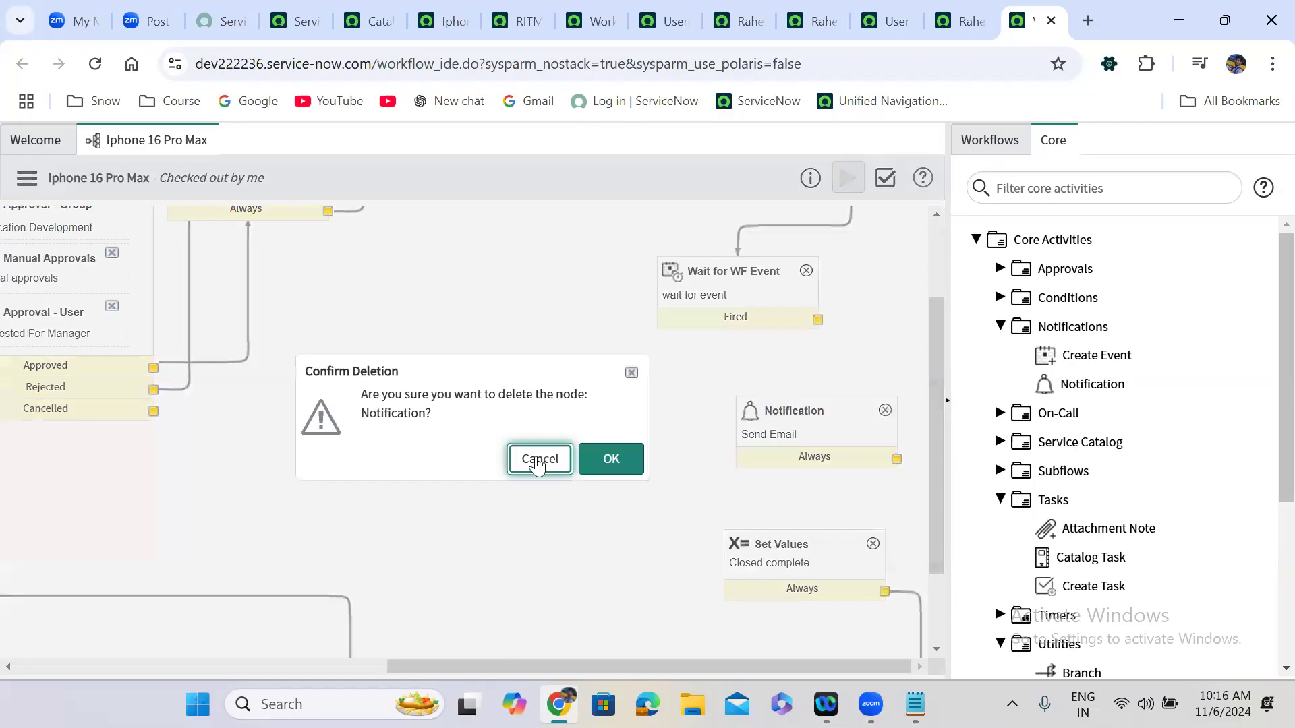
pyautogui.click(541, 459)
pyautogui.moveTo(783, 418); pyautogui.dragTo(383, 403)
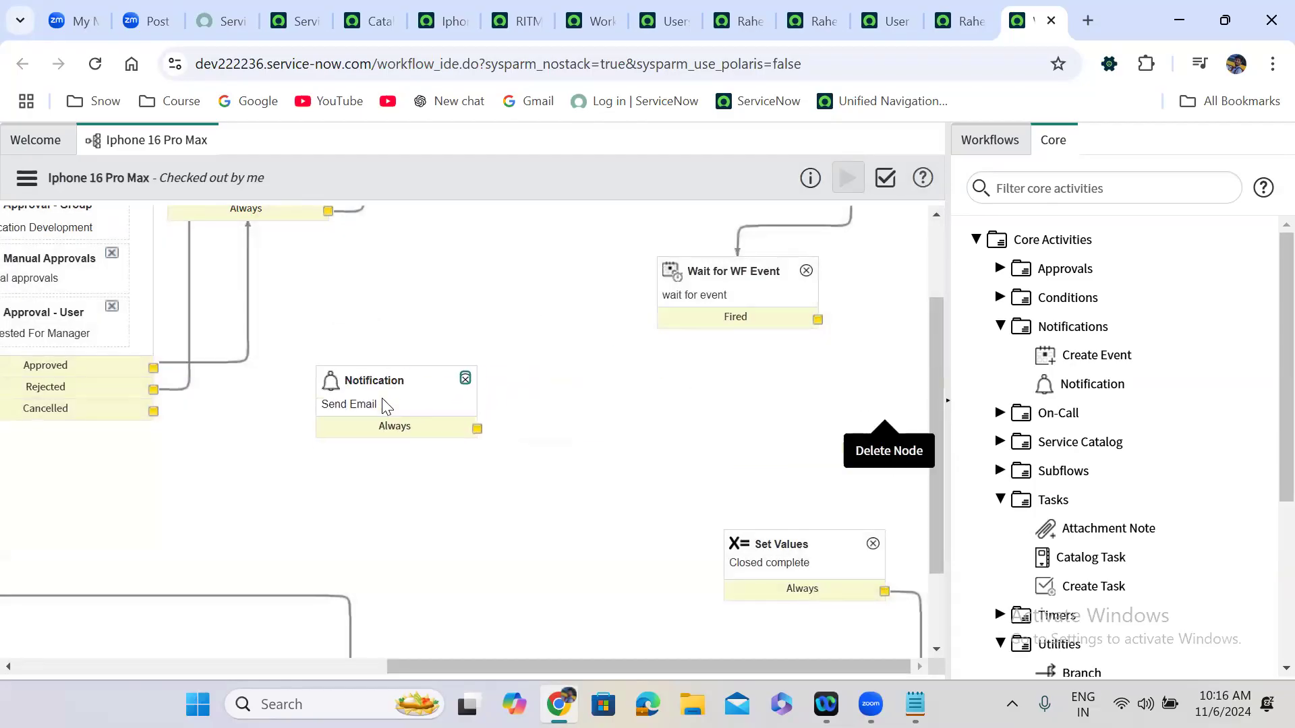
pyautogui.moveTo(1113, 351); pyautogui.dragTo(801, 399)
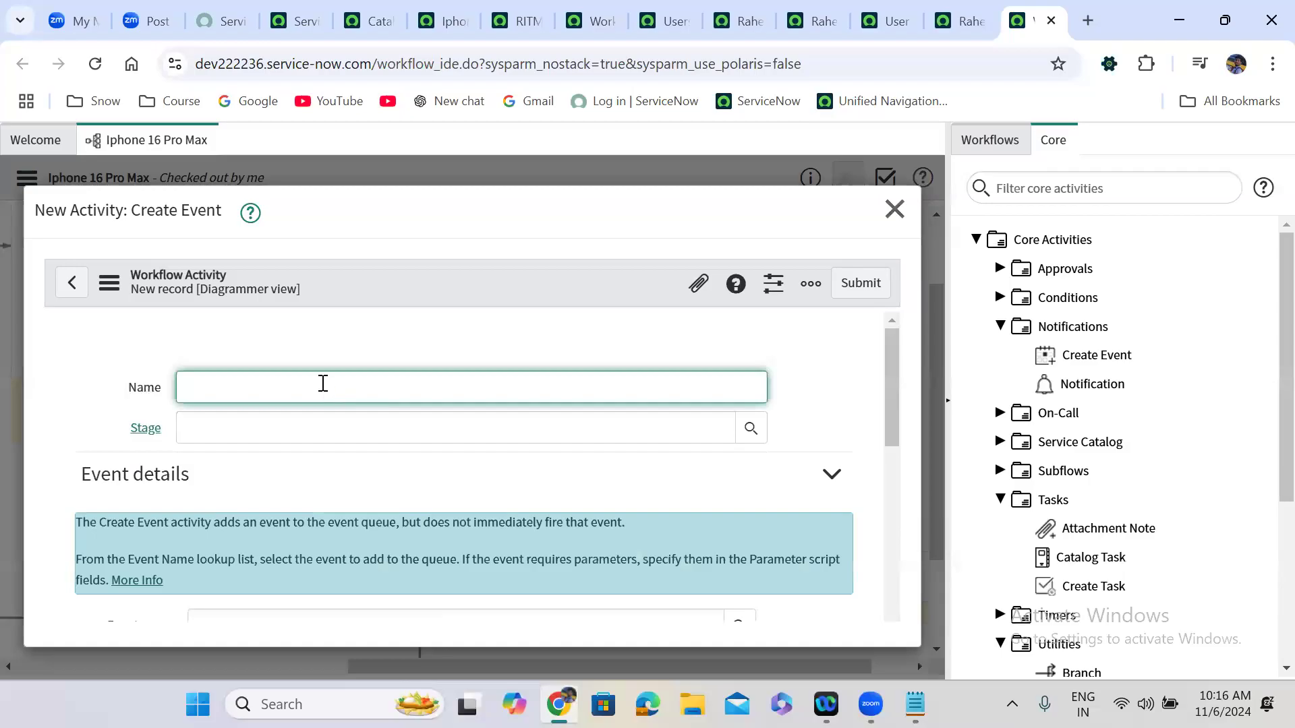
# Name the activity 'Send Email Notification' and set its Event name to ais_index.complete.
pyautogui.write('Send Email Notification')
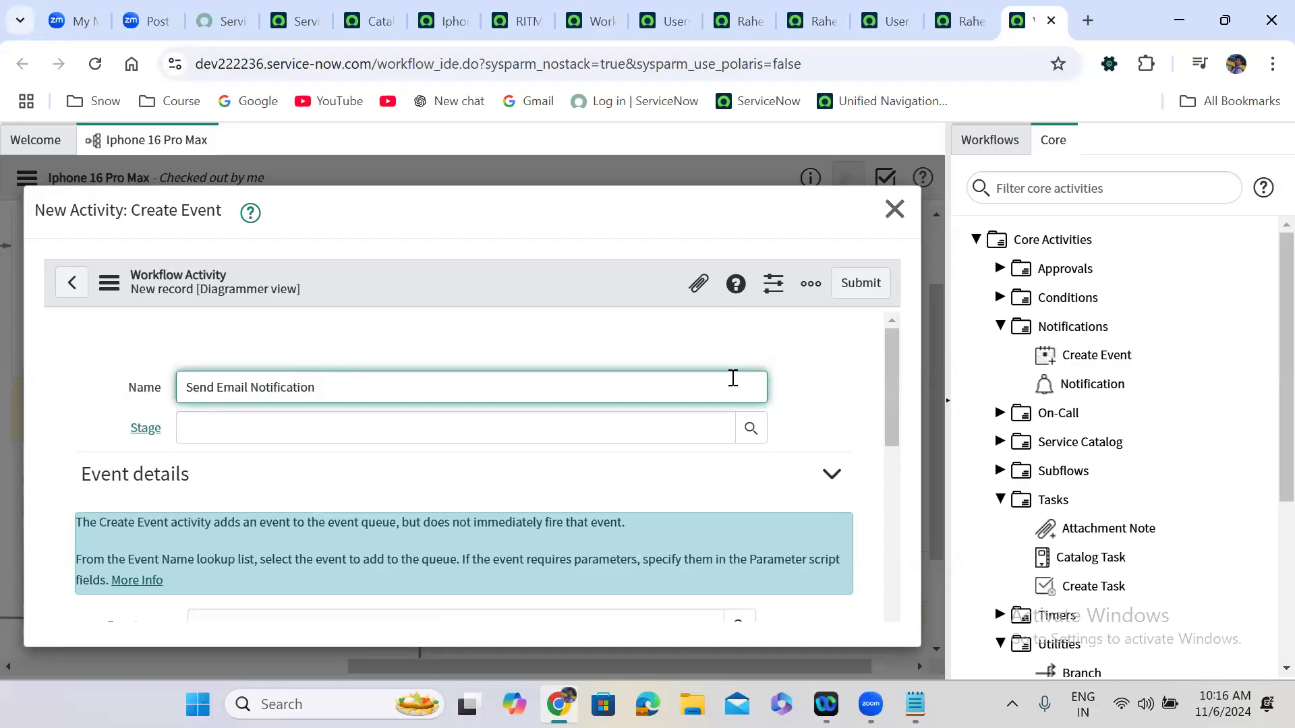
pyautogui.moveTo(893, 388); pyautogui.dragTo(891, 442)
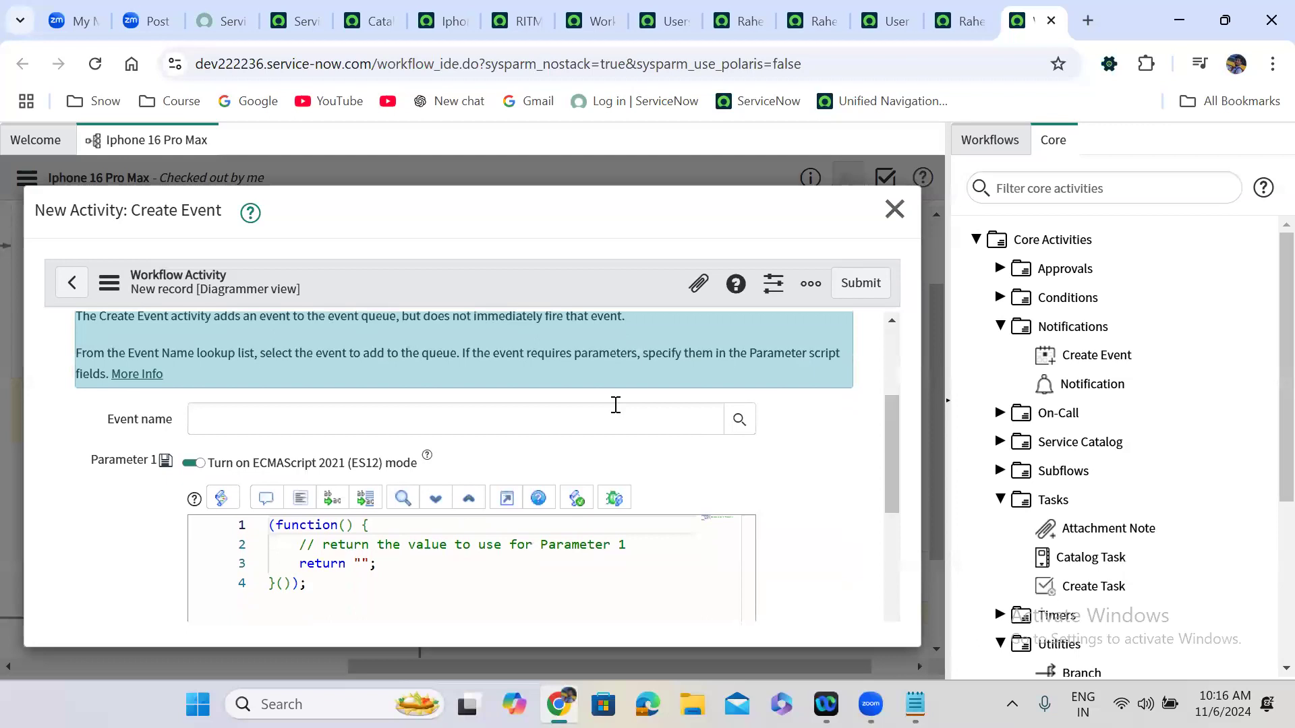
pyautogui.click(437, 426)
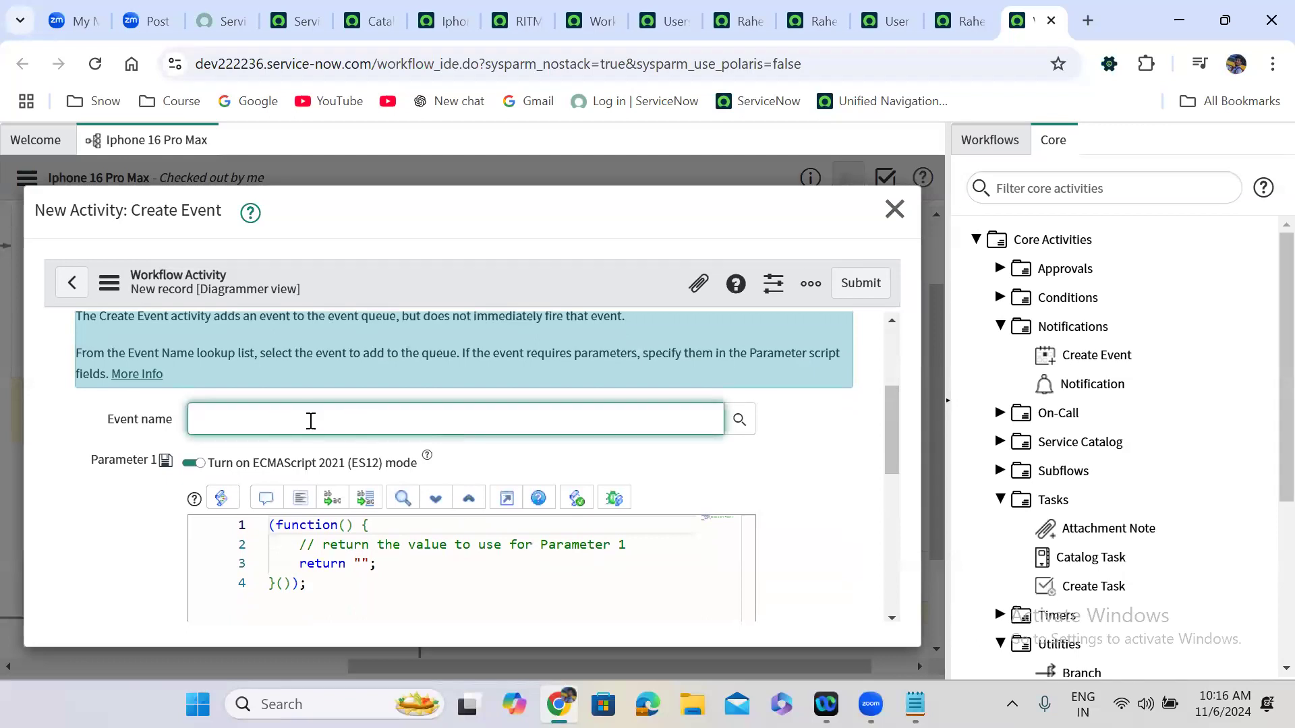
pyautogui.write('cre')
pyautogui.press('BackSpace')
pyautogui.press('BackSpace')
pyautogui.press('BackSpace')
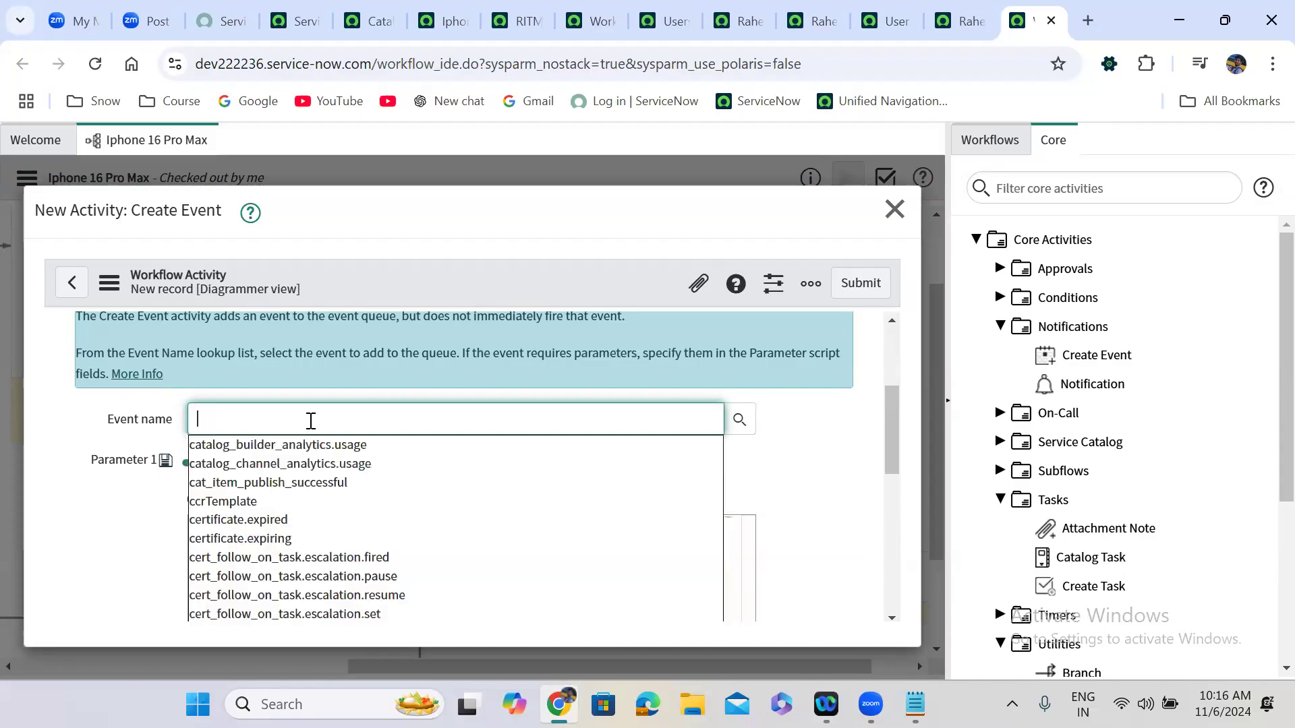
pyautogui.write('**')
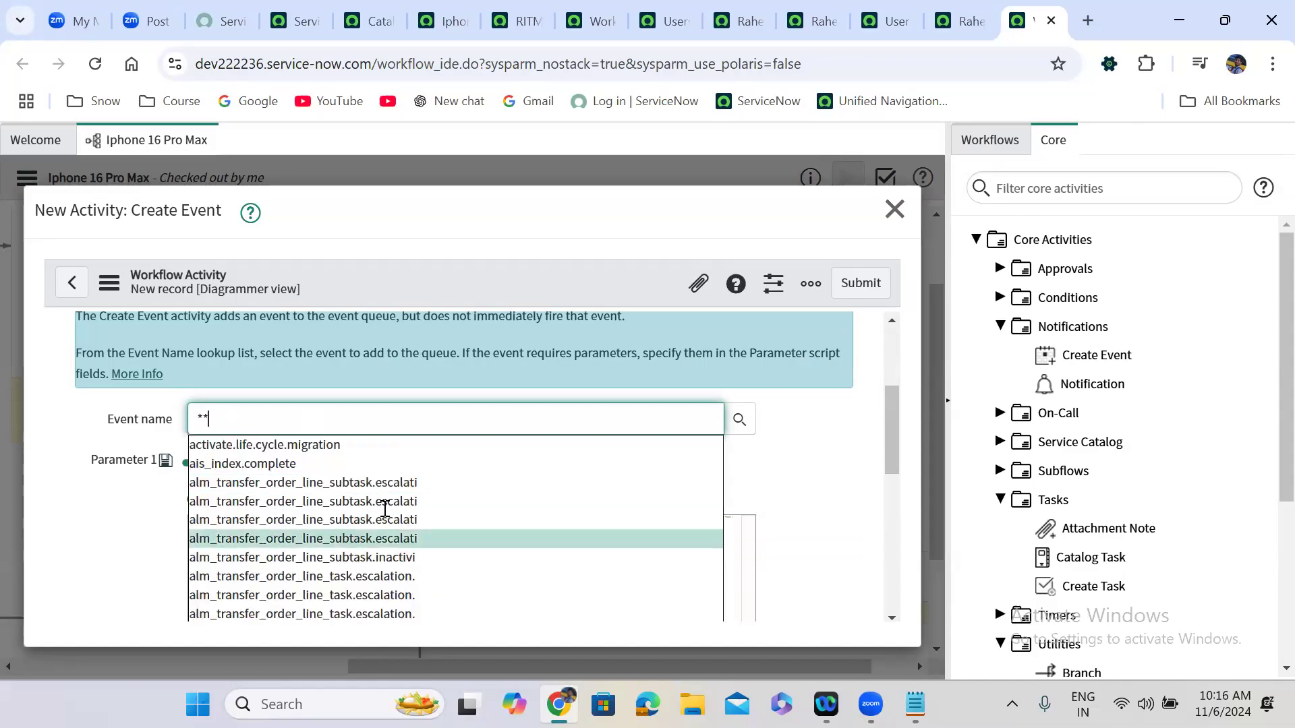
pyautogui.click(277, 464)
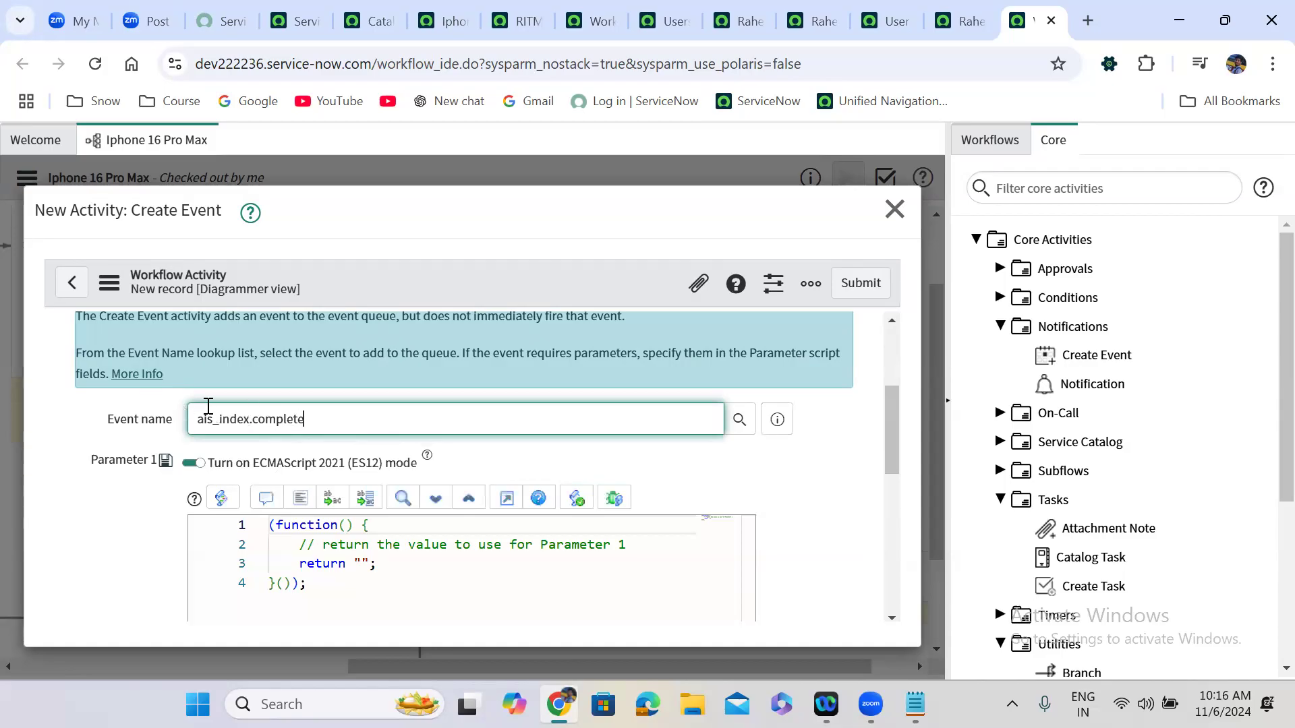
pyautogui.click(103, 486)
pyautogui.tripleClick(107, 477)
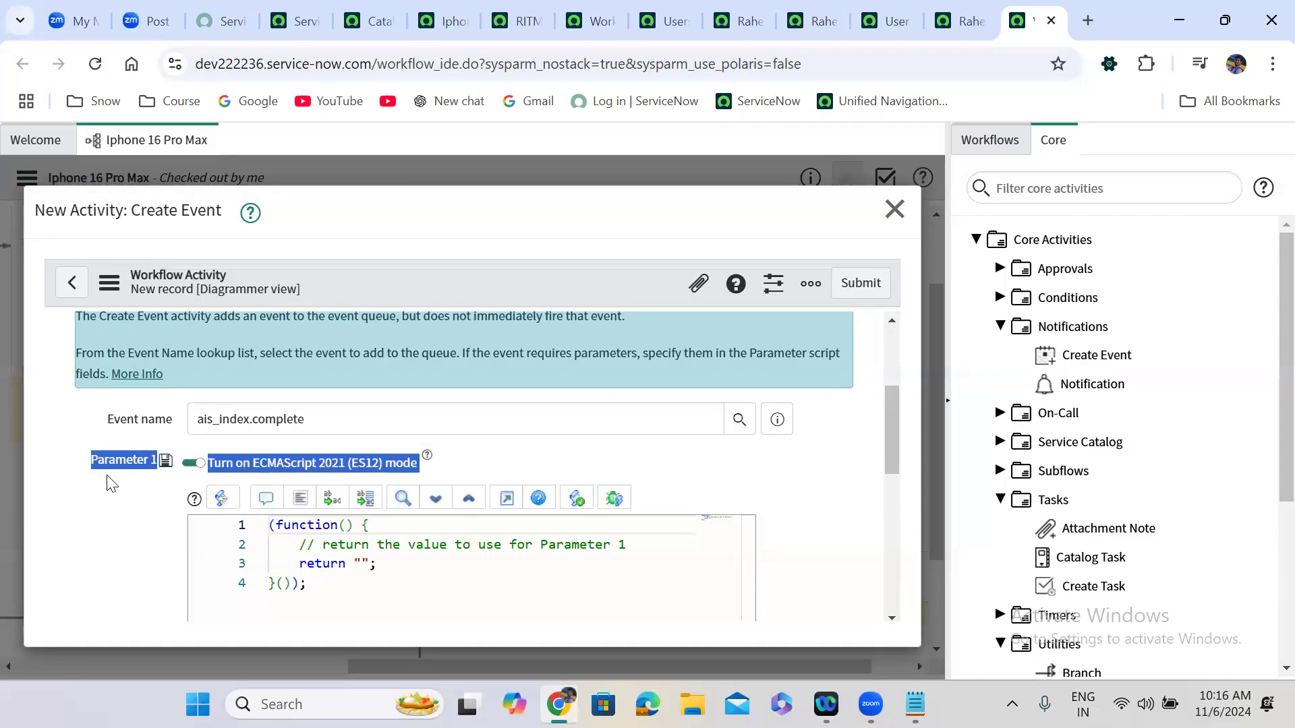
pyautogui.click(107, 477)
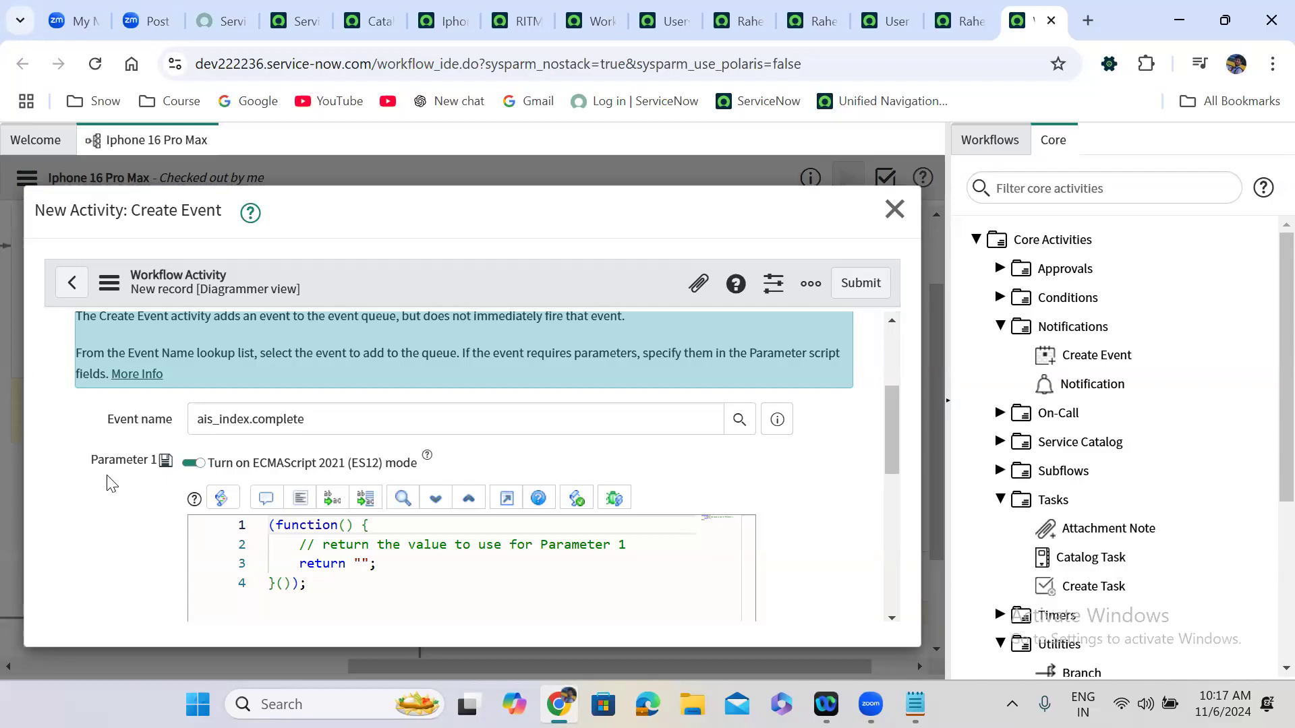
pyautogui.moveTo(887, 423); pyautogui.dragTo(892, 517)
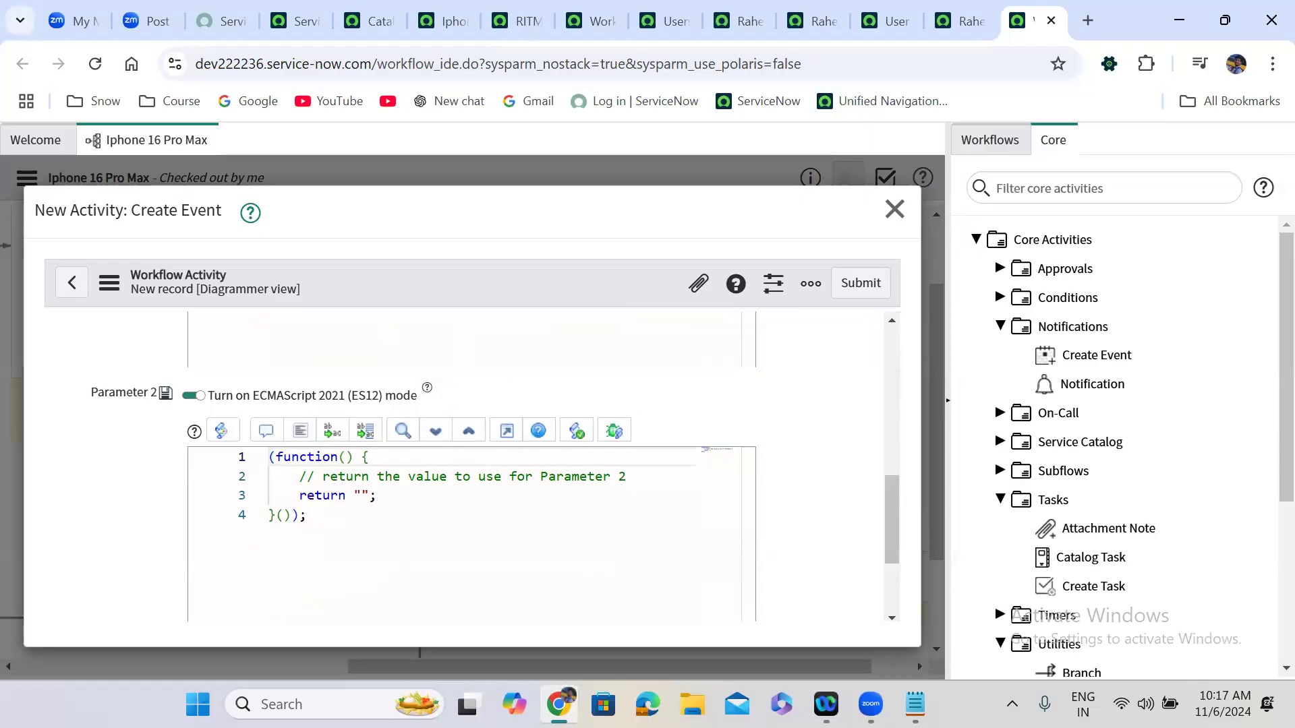
# Add the line gs.eventQueue('event_name', obj, parm1, parm2); to the Notepad notes, select it, and minimize Notepad.
pyautogui.click(910, 701)
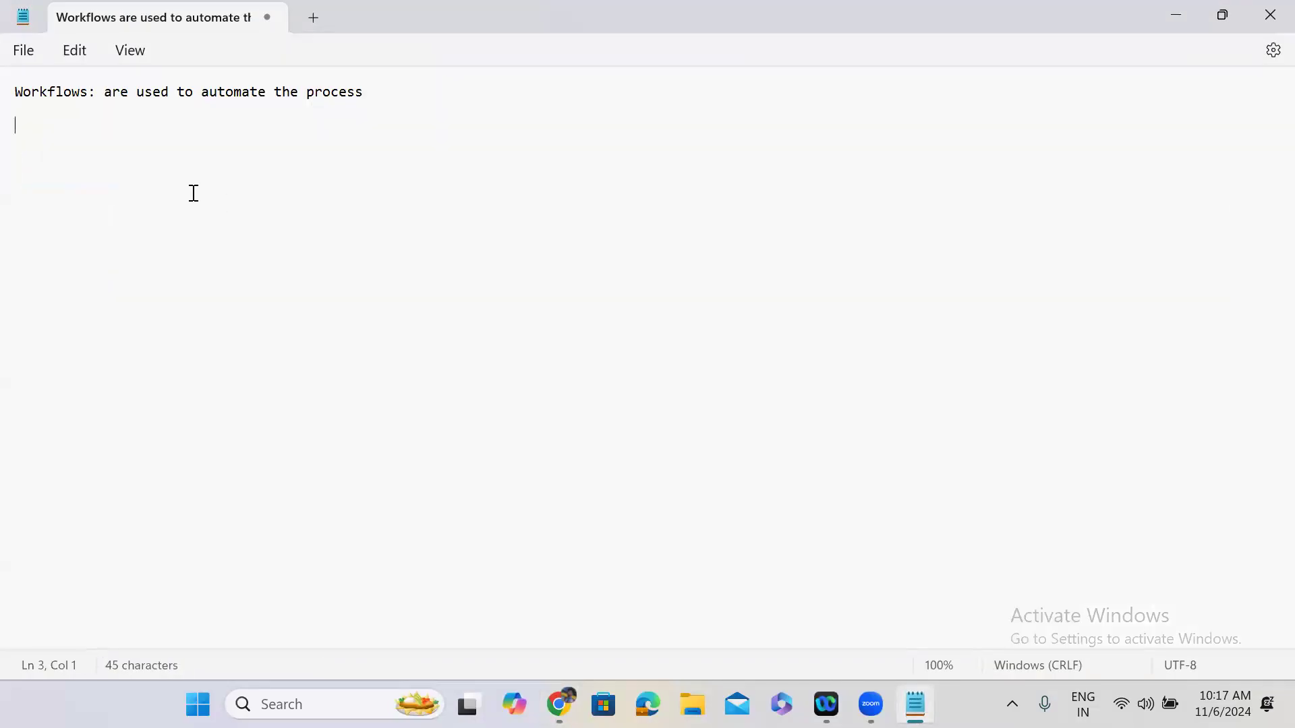
pyautogui.write('gs.eventQueu')
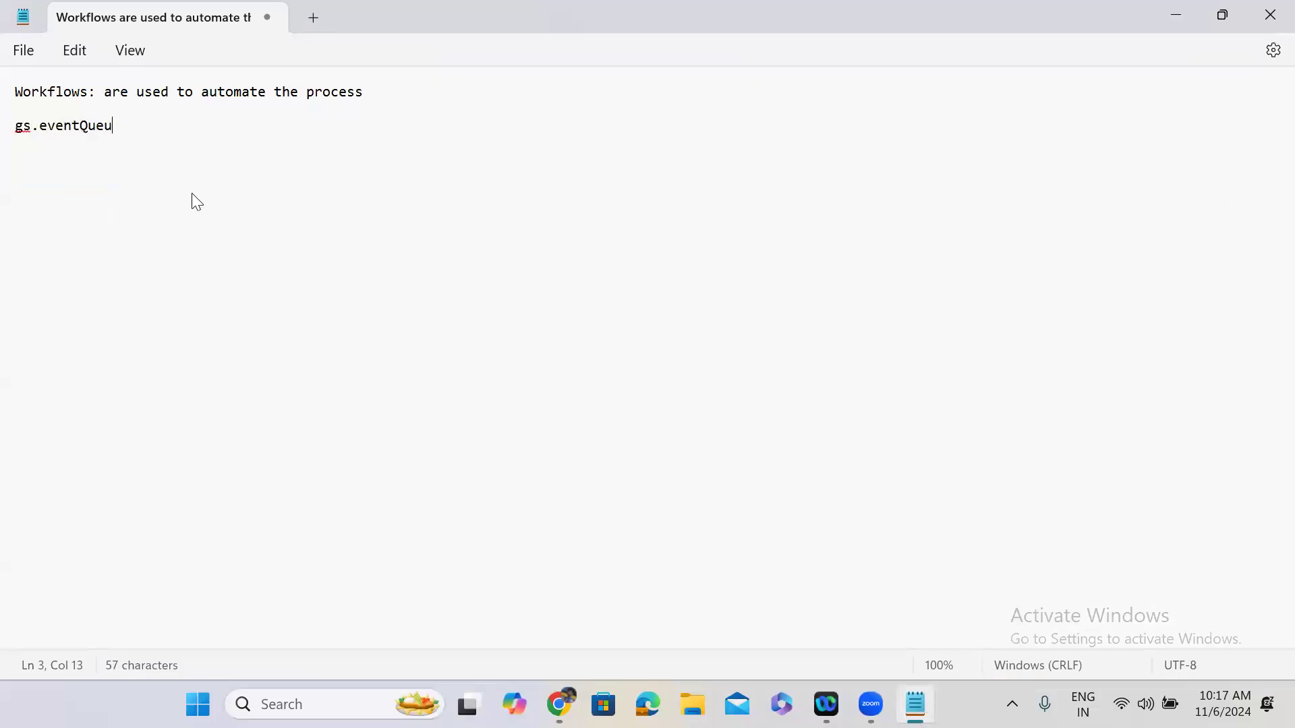
pyautogui.write('e();')
pyautogui.press('Left')
pyautogui.press('Left')
pyautogui.write("''")
pyautogui.press('Left')
pyautogui.write('event_name')
pyautogui.press('Right')
pyautogui.write(', obj, parm1, parm2')
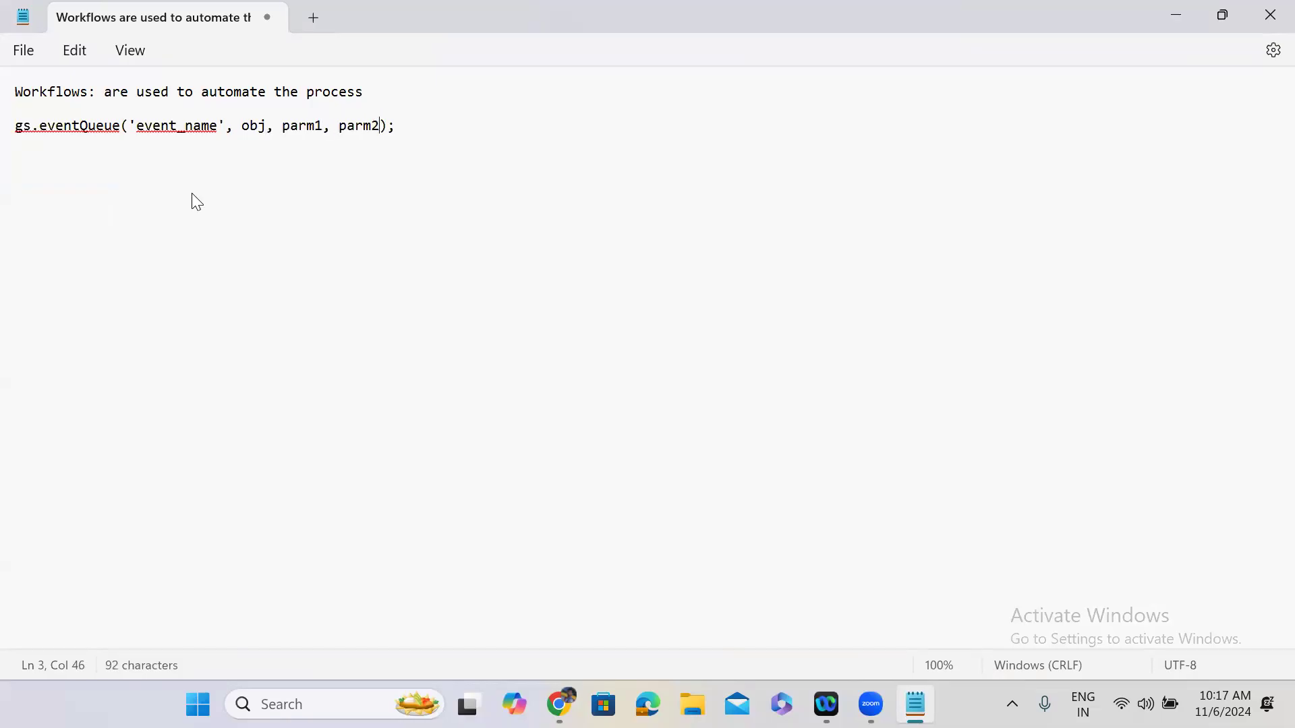
pyautogui.moveTo(402, 125); pyautogui.dragTo(11, 159)
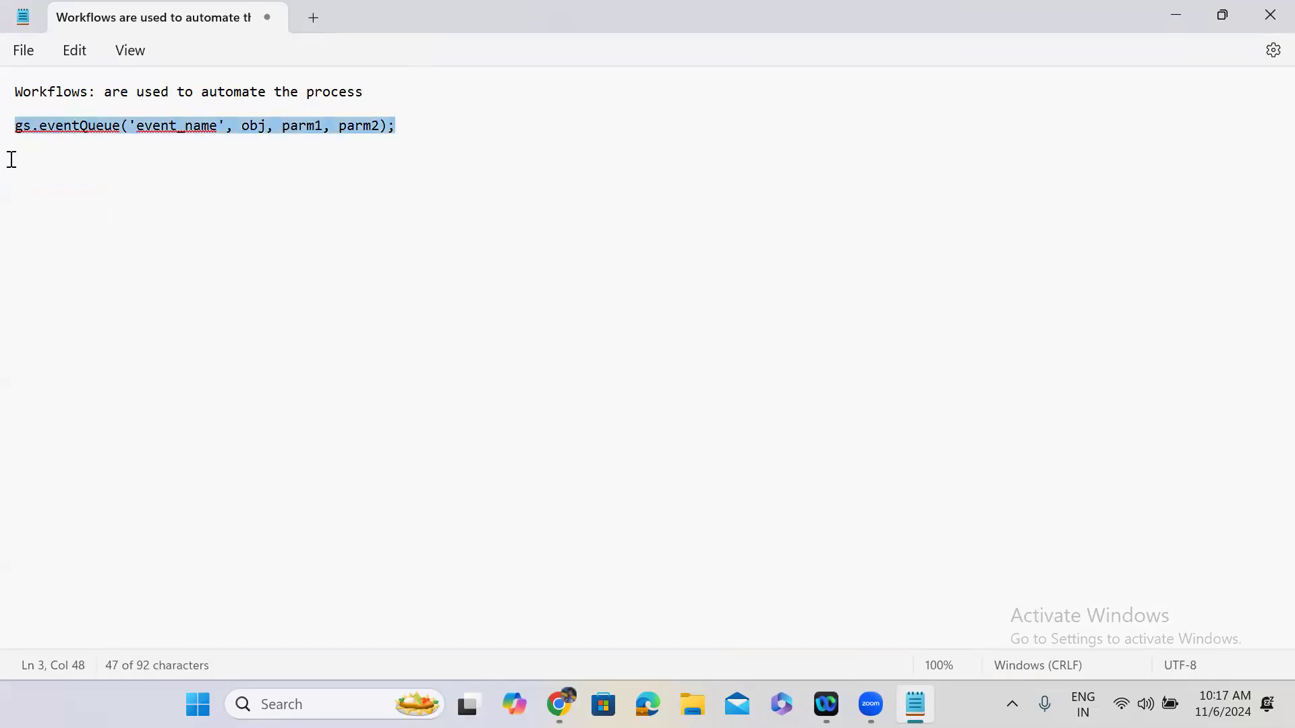
pyautogui.click(1179, 18)
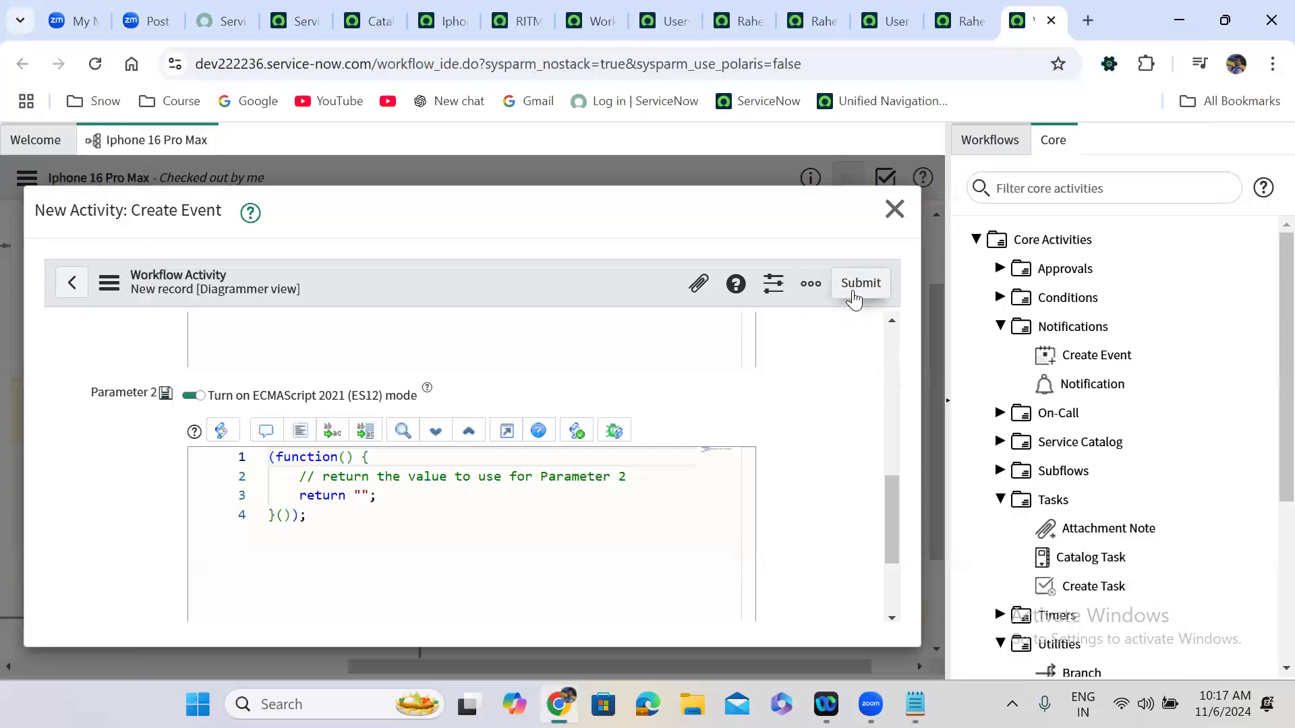
# Submit the Send Email Notification Create Event and place it below Wait for WF Event.
pyautogui.click(853, 291)
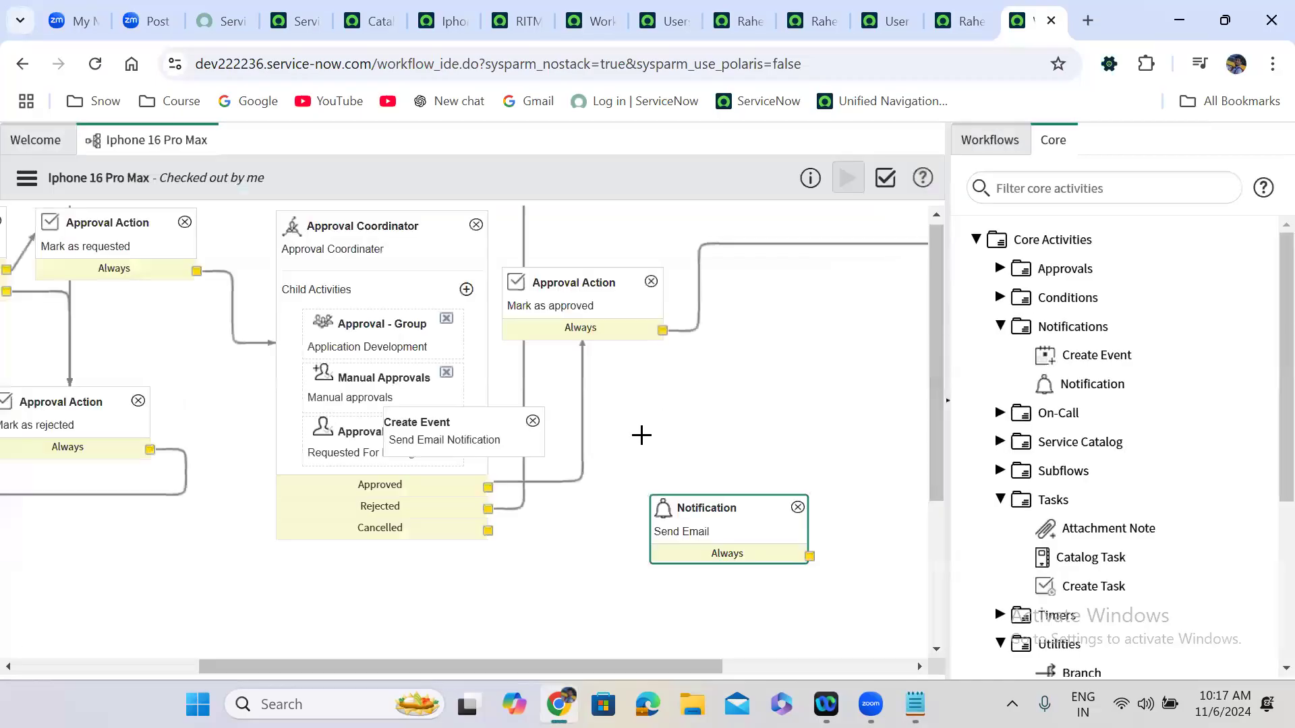
pyautogui.moveTo(537, 446); pyautogui.dragTo(884, 438)
pyautogui.moveTo(418, 666); pyautogui.dragTo(418, 667)
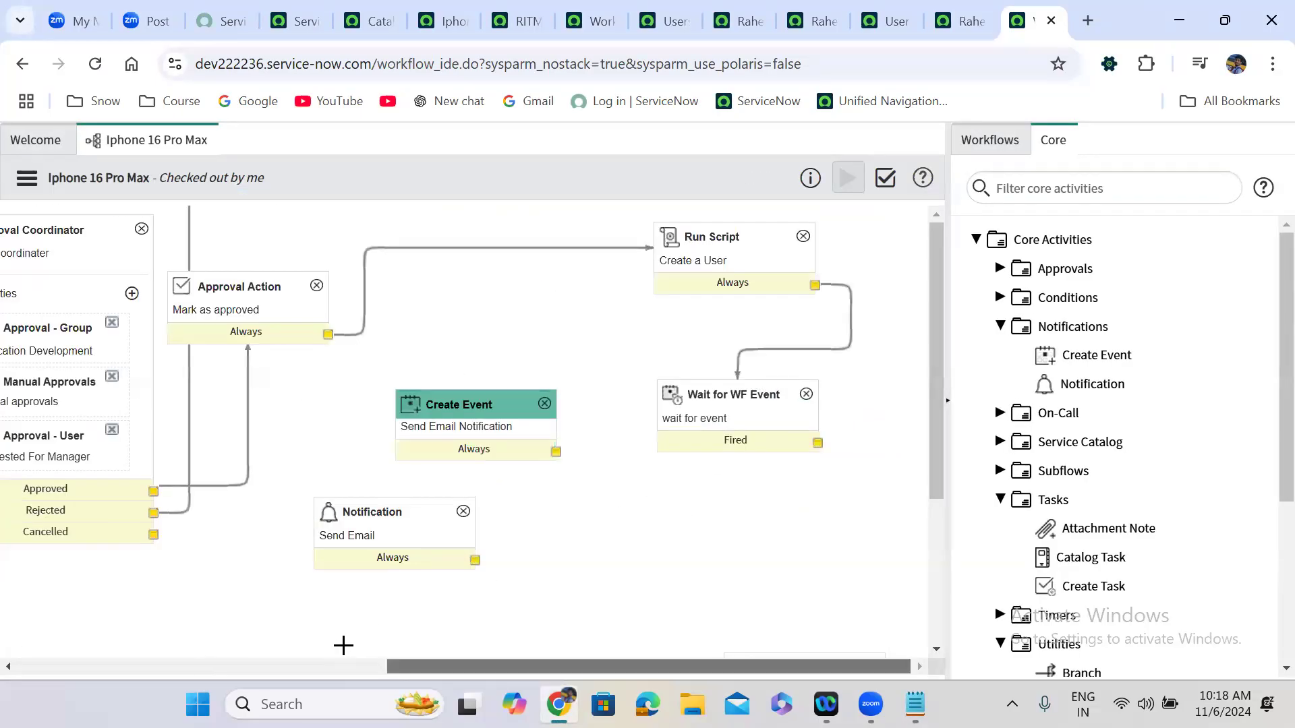
pyautogui.moveTo(443, 405); pyautogui.dragTo(734, 486)
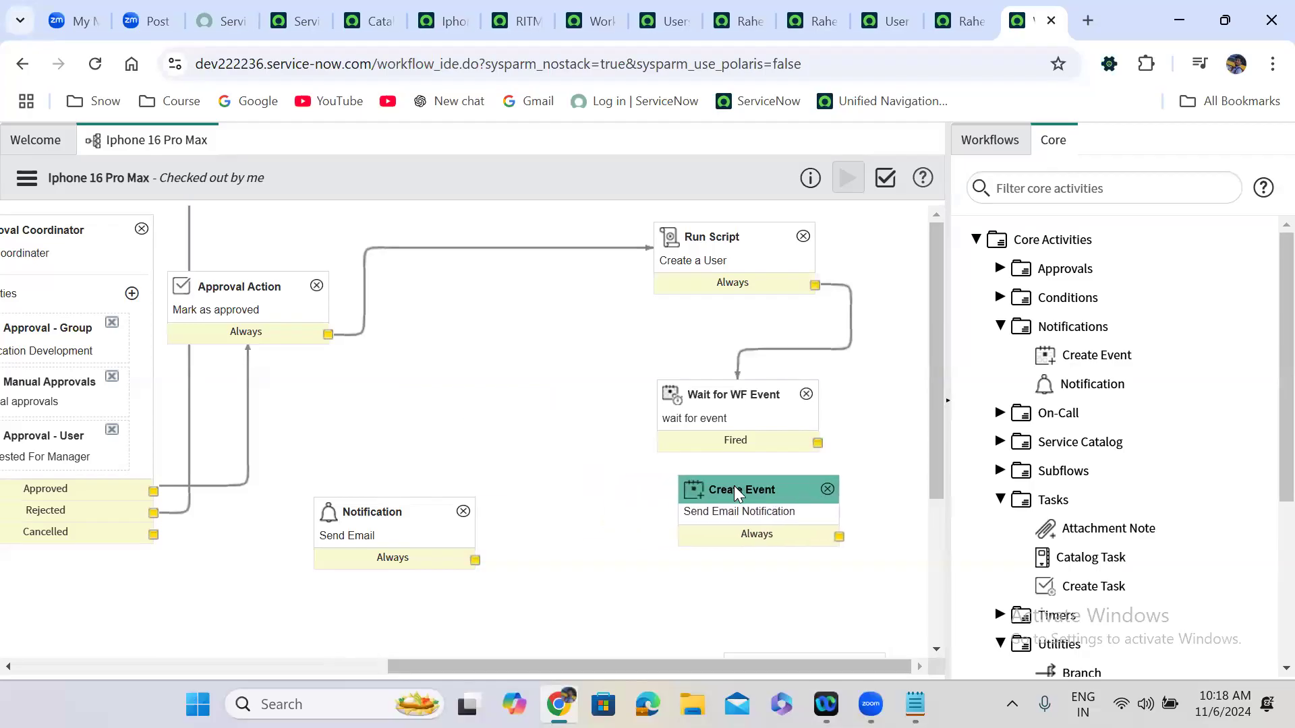
pyautogui.moveTo(817, 366); pyautogui.dragTo(817, 434)
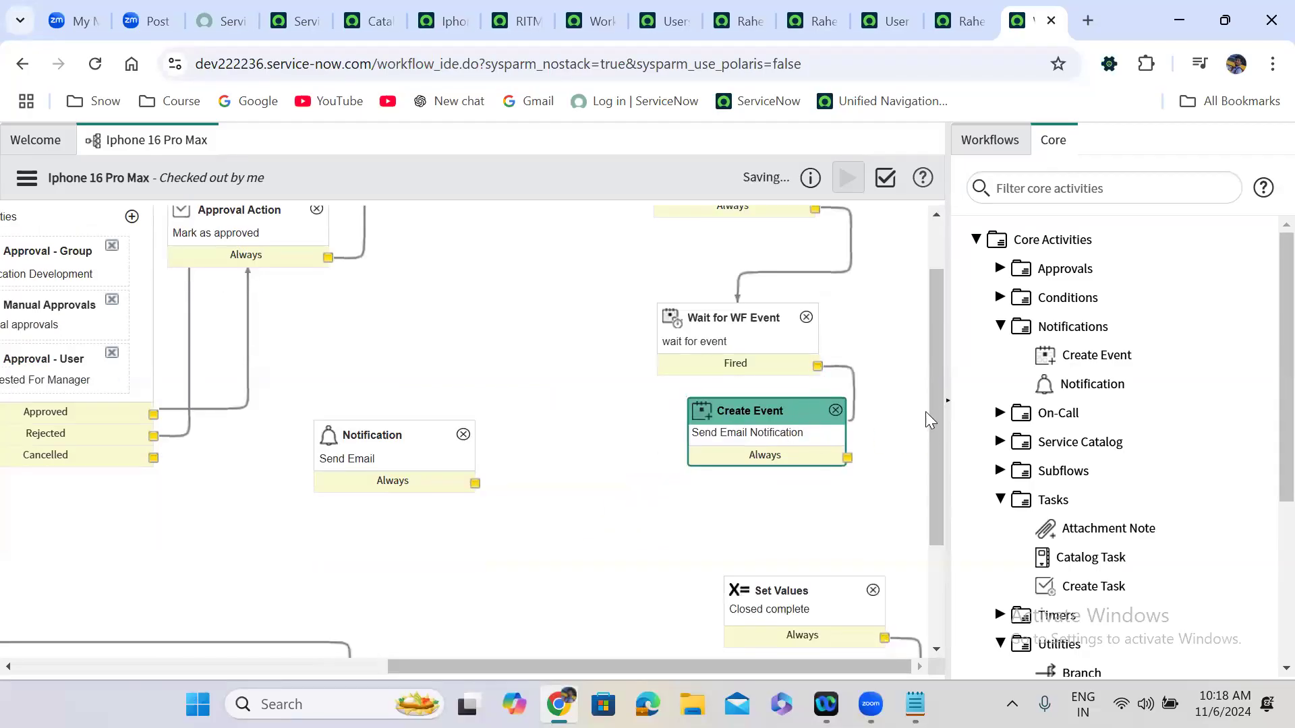
# Connect the Fired exit to Create Event and Create Event's Always exit to Set Values.
pyautogui.click(942, 500)
pyautogui.scroll(-2, 942, 500)
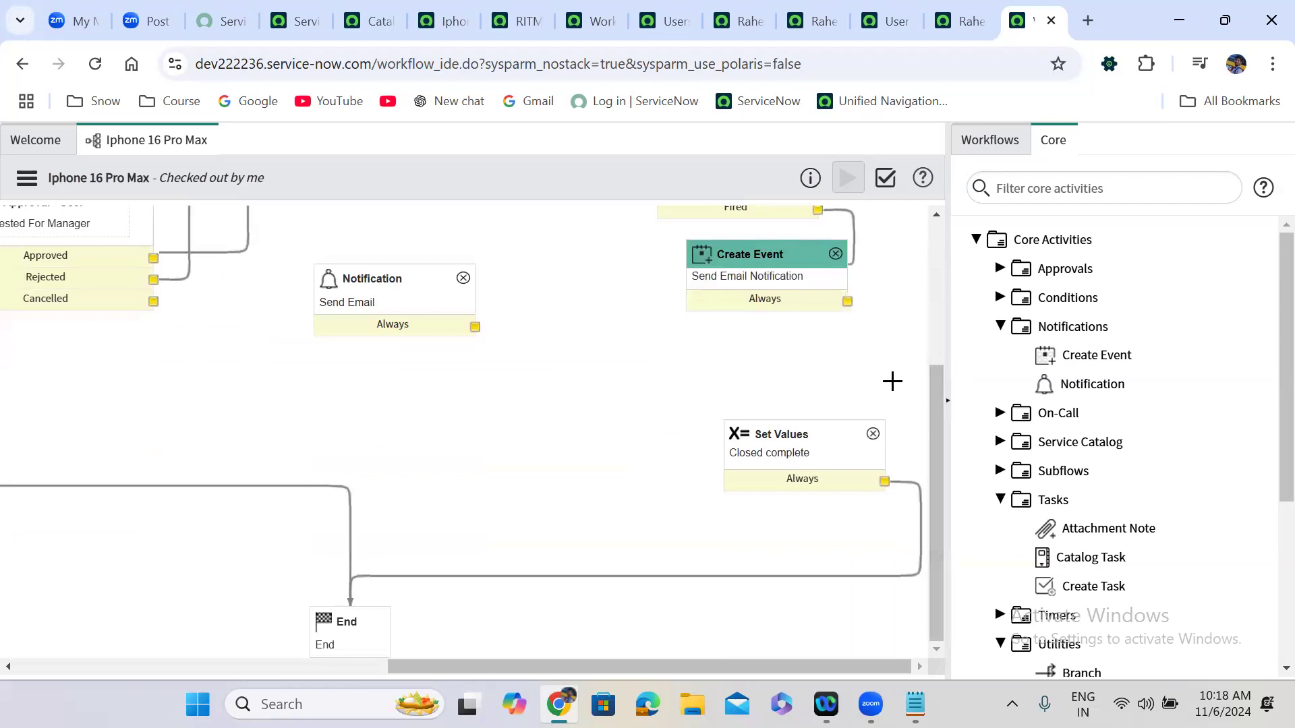
pyautogui.moveTo(847, 300); pyautogui.dragTo(806, 425)
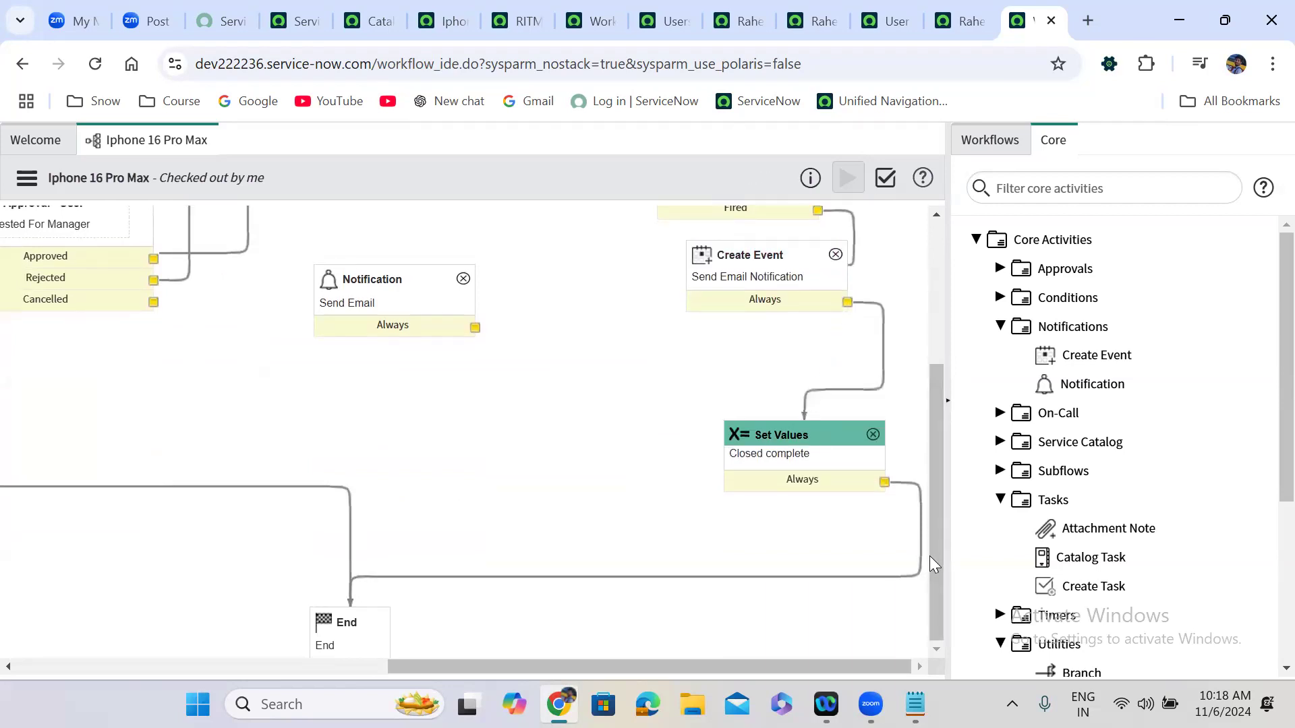
pyautogui.moveTo(930, 556); pyautogui.dragTo(937, 461)
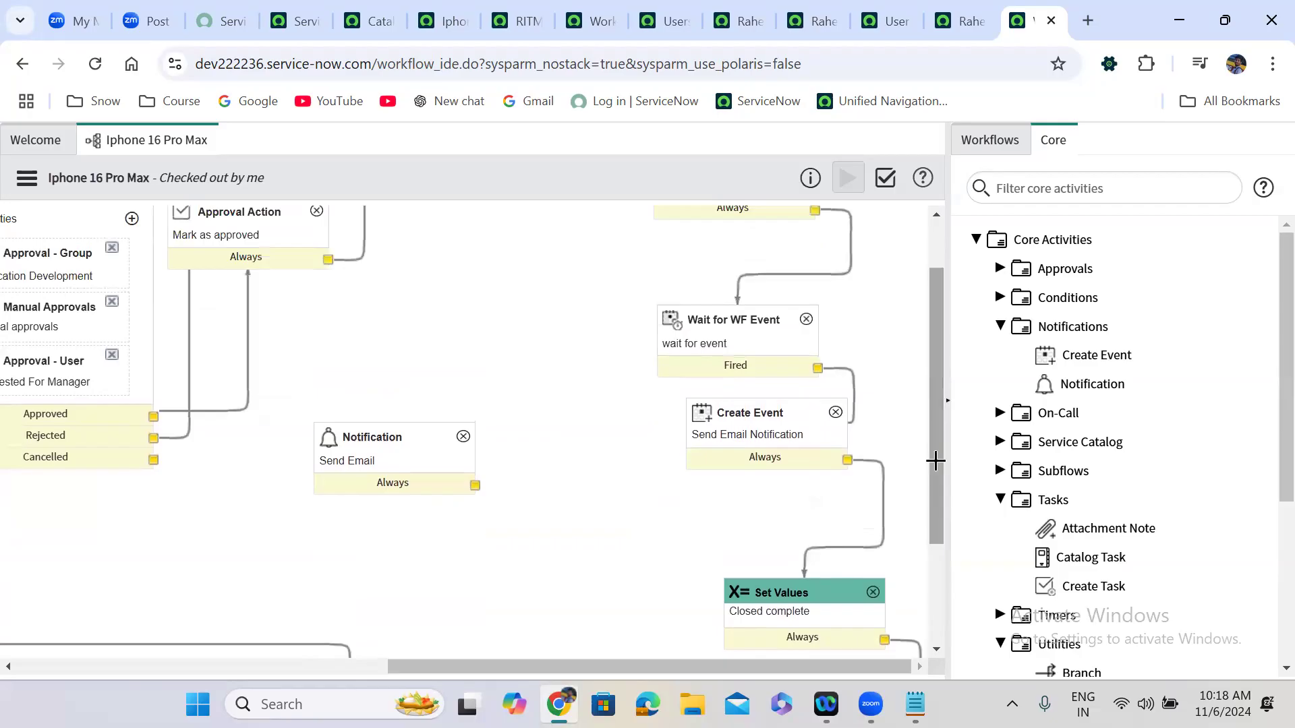
pyautogui.click(386, 444)
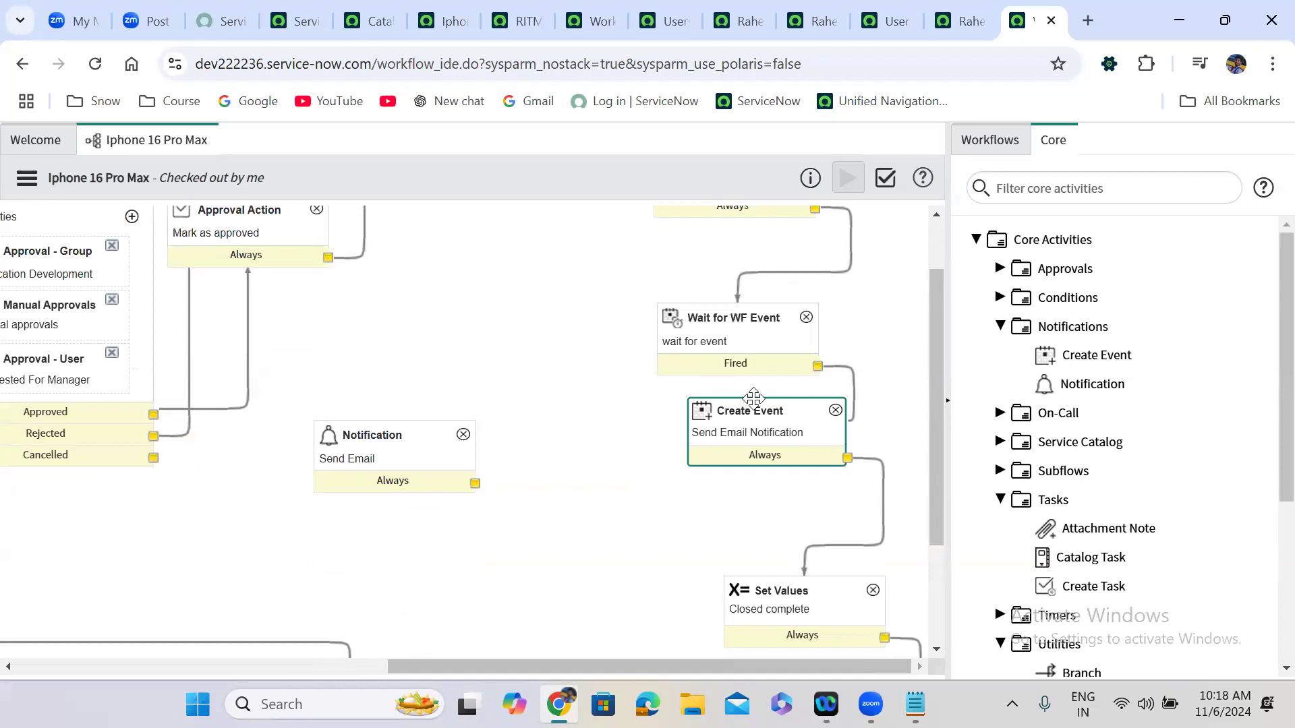
# Delete both Create Event transitions and move the activity just above Notification.
pyautogui.hotkey('alt', 'Tab')
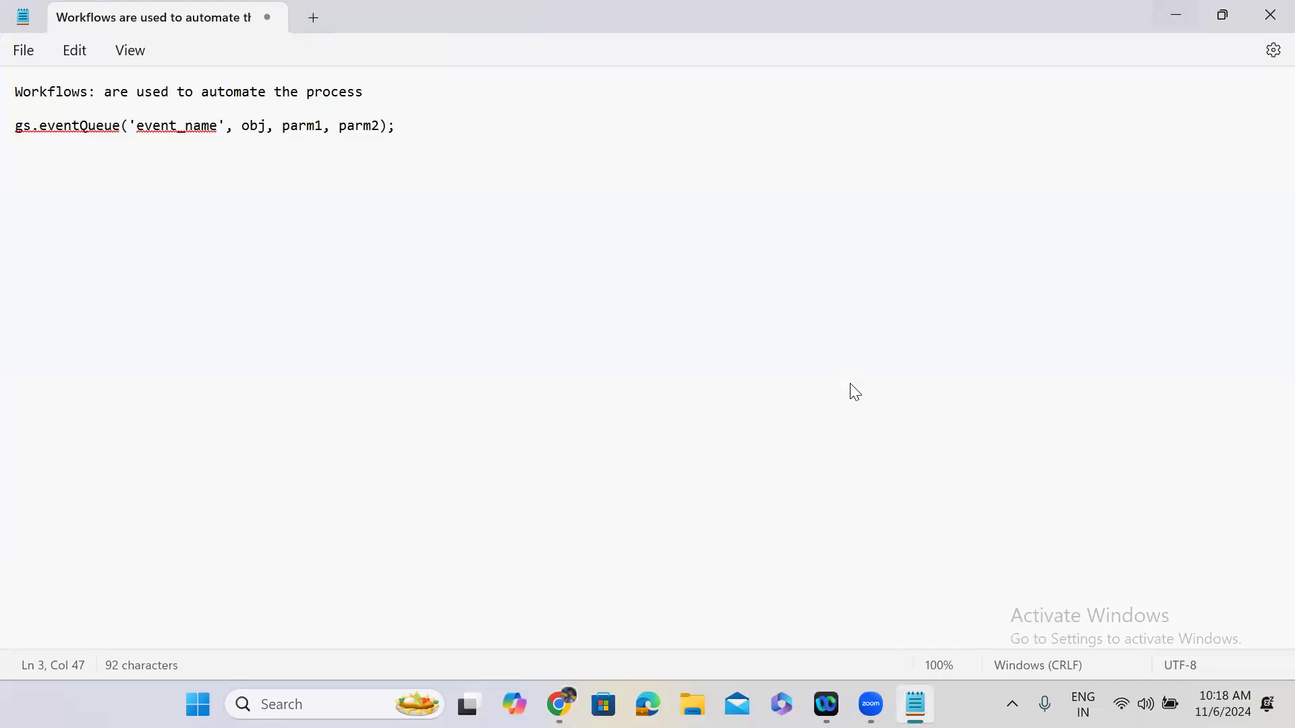
pyautogui.hotkey('alt', 'Tab')
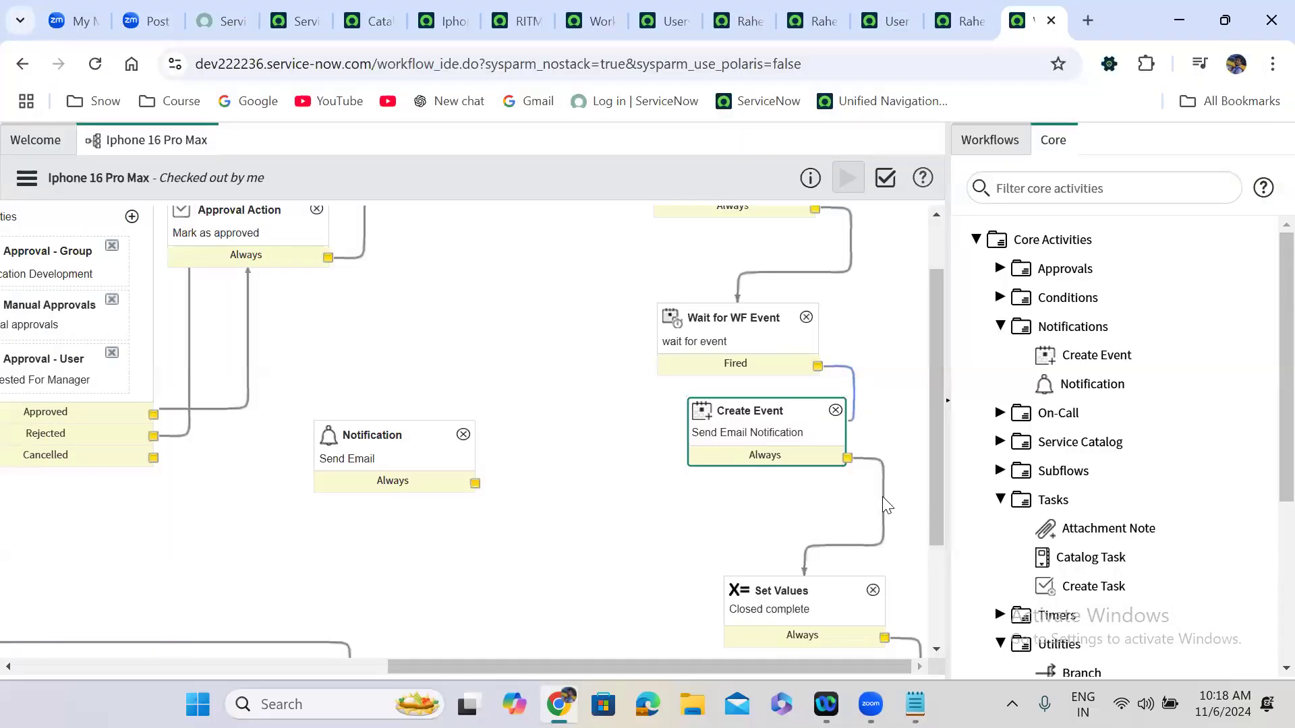
pyautogui.press('Delete')
pyautogui.click(882, 514)
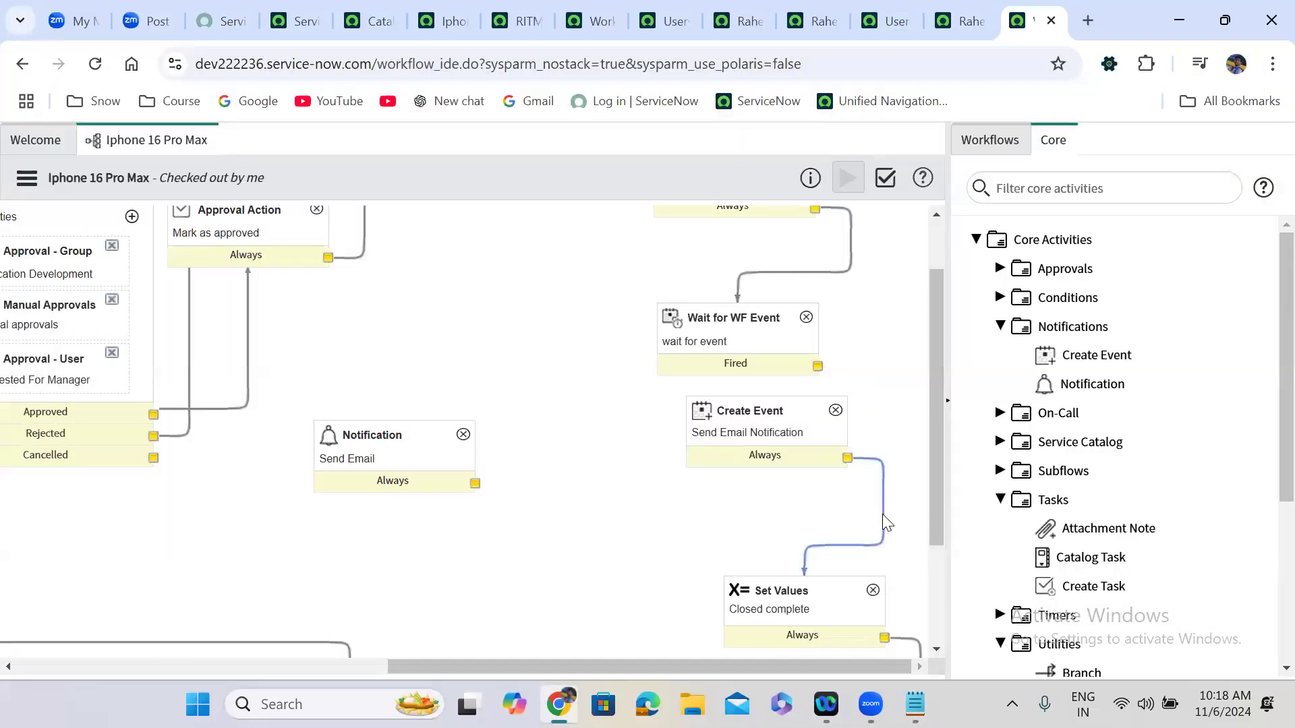
pyautogui.moveTo(742, 396); pyautogui.dragTo(459, 343)
pyautogui.scroll(1, 666, 461)
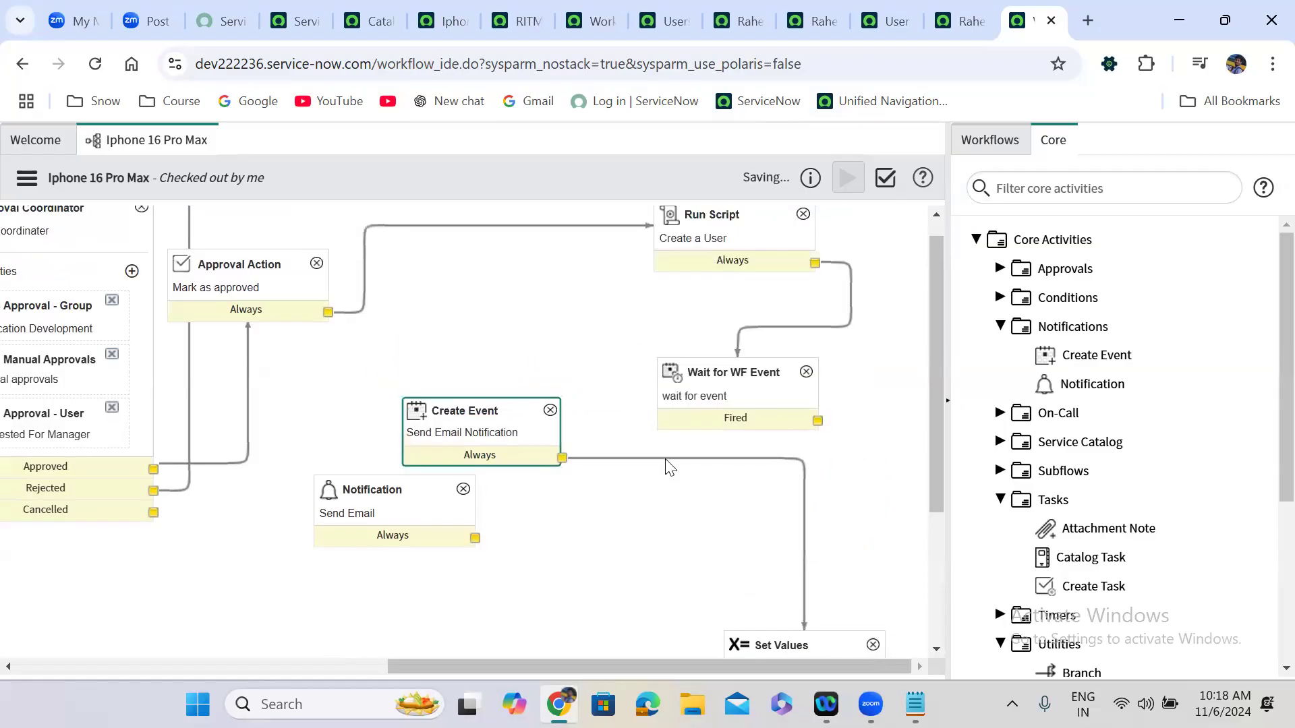
pyautogui.click(666, 460)
pyautogui.press('Delete')
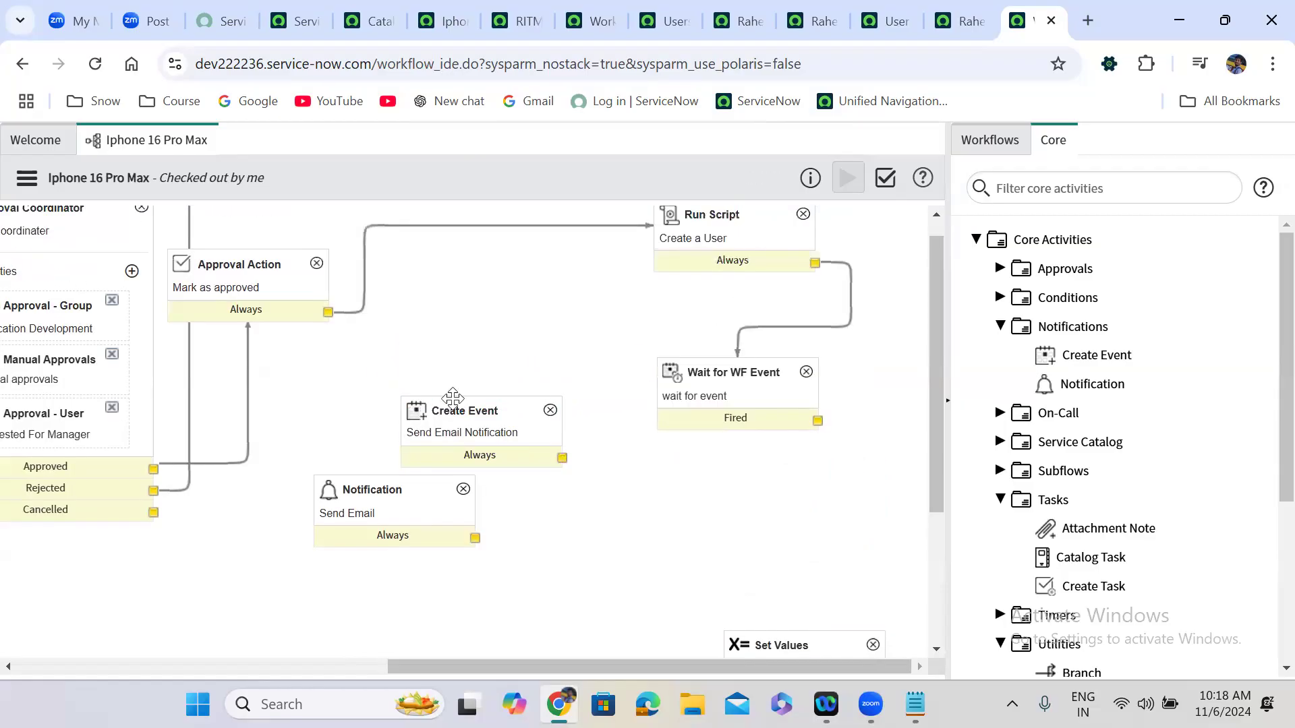
pyautogui.moveTo(453, 410); pyautogui.dragTo(366, 400)
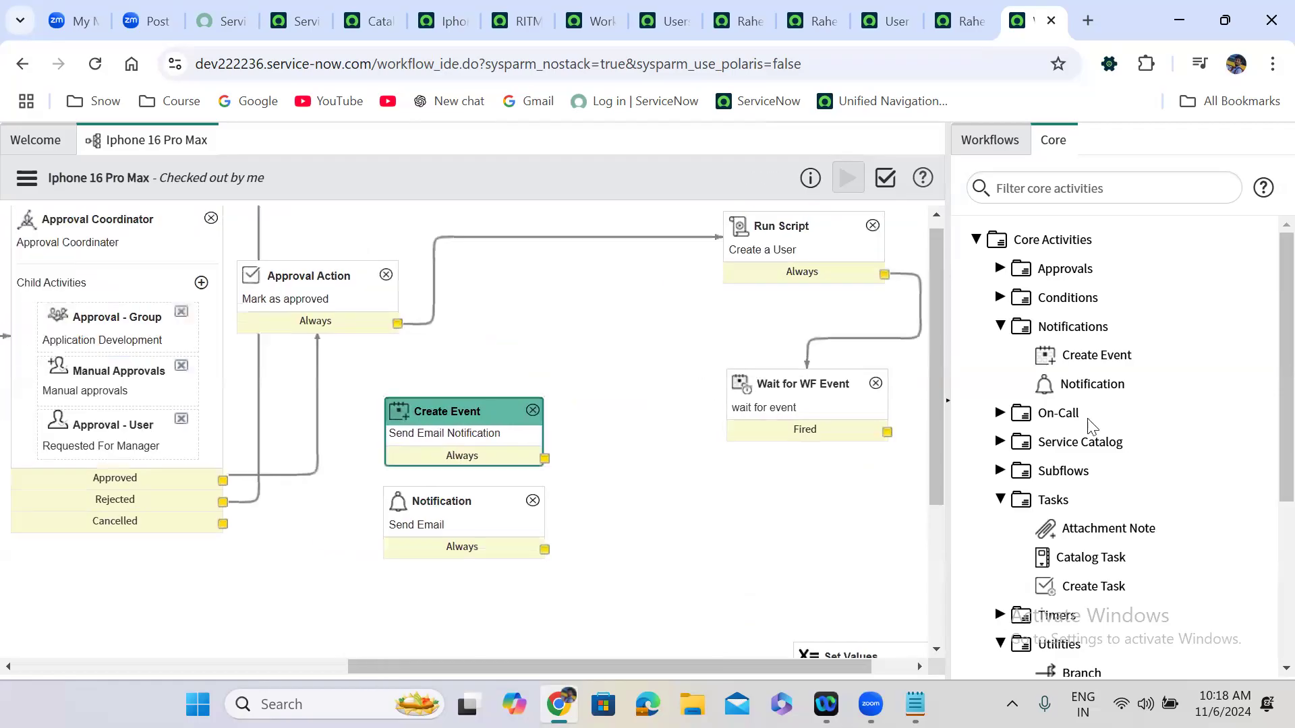
# Filter core activities for 'run s' and drag Utilities > Run Script onto the canvas.
pyautogui.click(1050, 192)
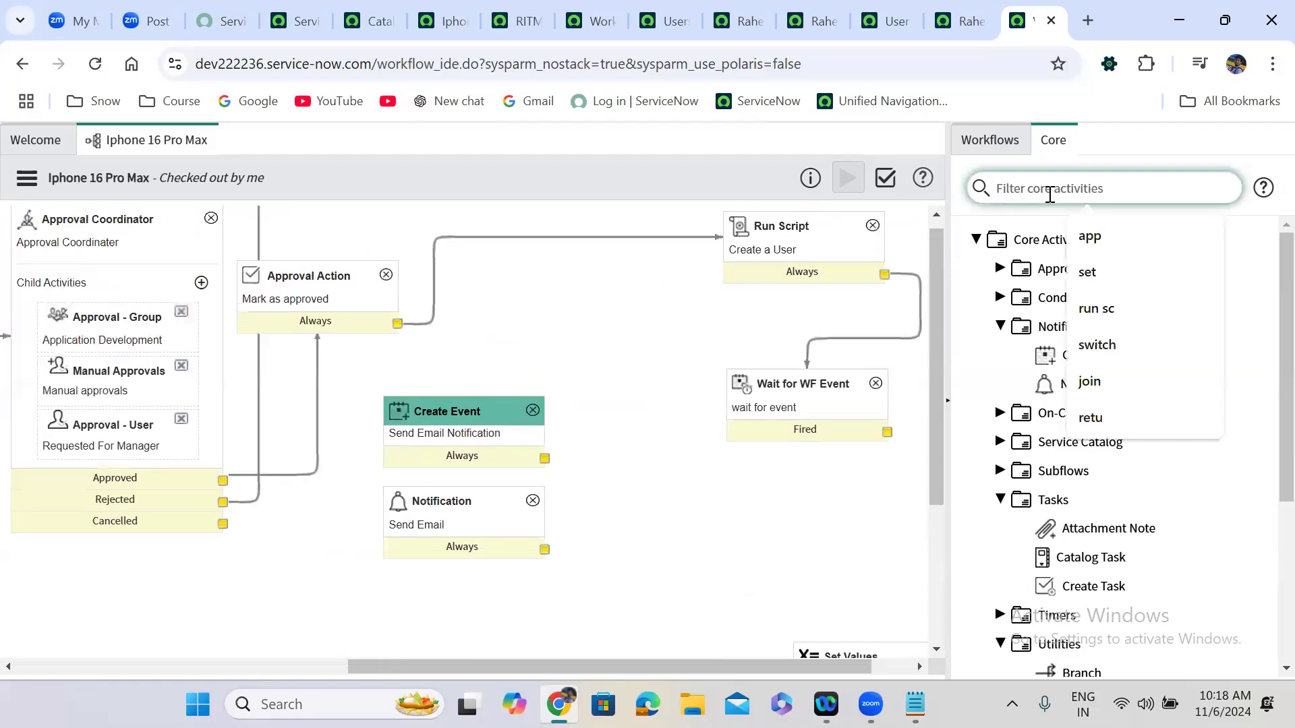
pyautogui.write('runs')
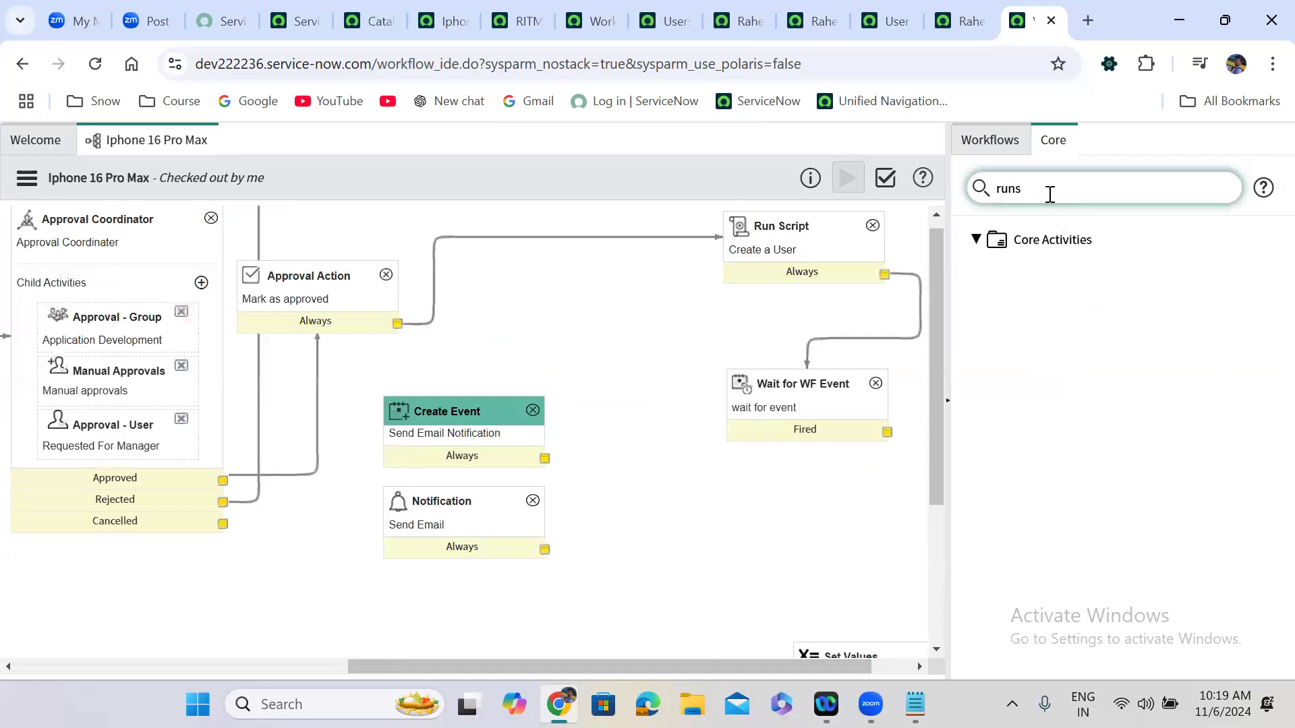
pyautogui.press('BackSpace')
pyautogui.write('s')
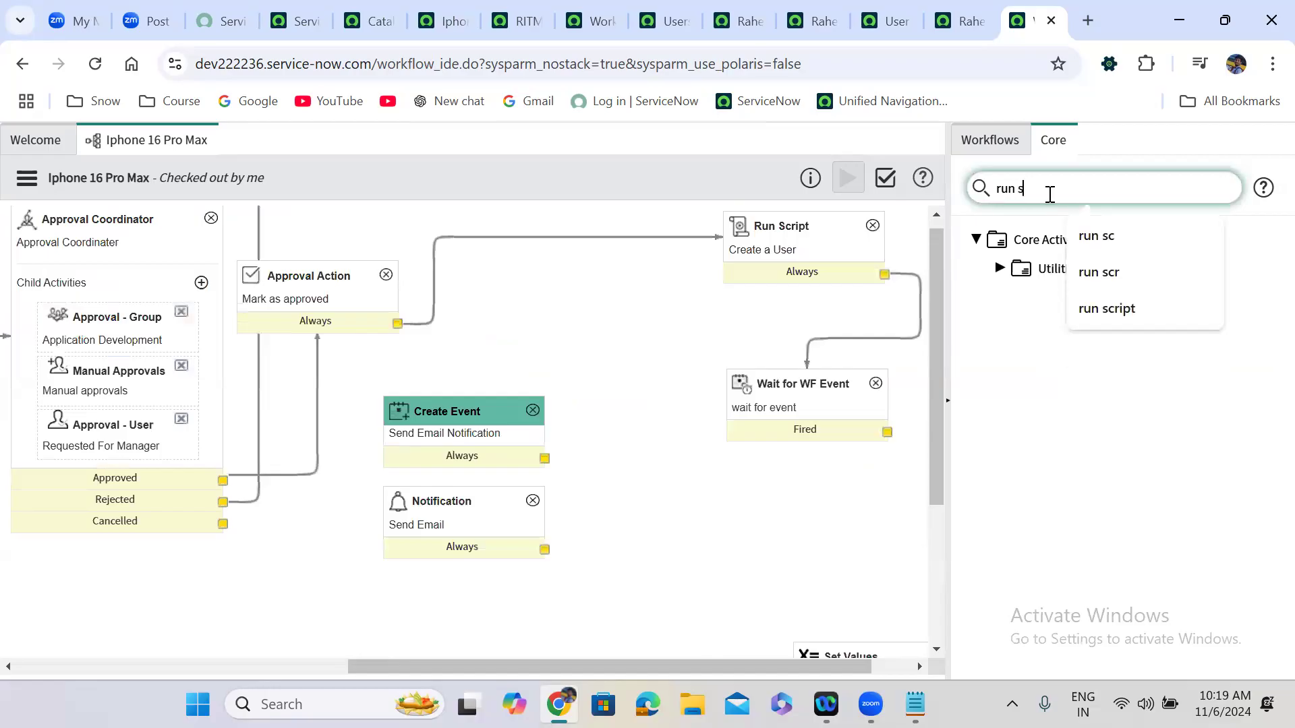
pyautogui.click(1001, 270)
pyautogui.click(627, 310)
pyautogui.moveTo(742, 466); pyautogui.dragTo(807, 497)
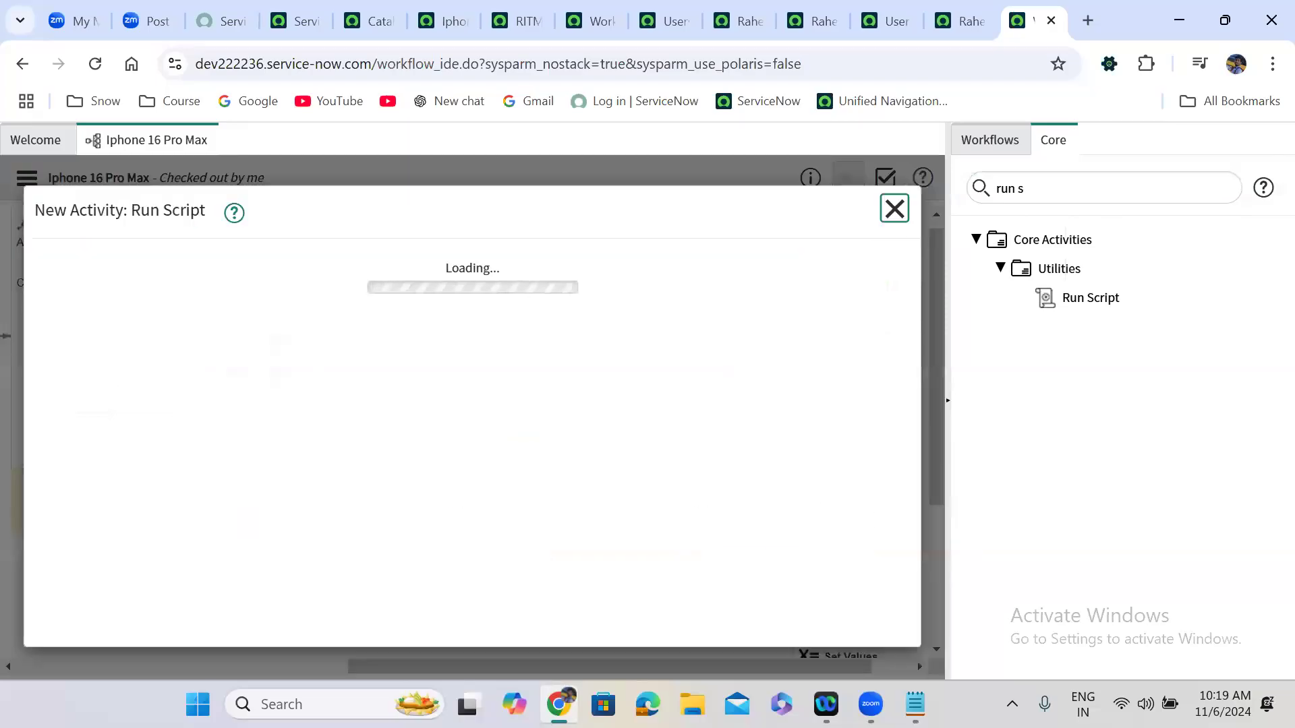
# Name it 'send eamil Notification', paste the copied gs.eventQueue line as its script, and submit.
pyautogui.click(915, 704)
pyautogui.moveTo(402, 126); pyautogui.dragTo(23, 126)
pyautogui.hotkey('ctrl', 'c')
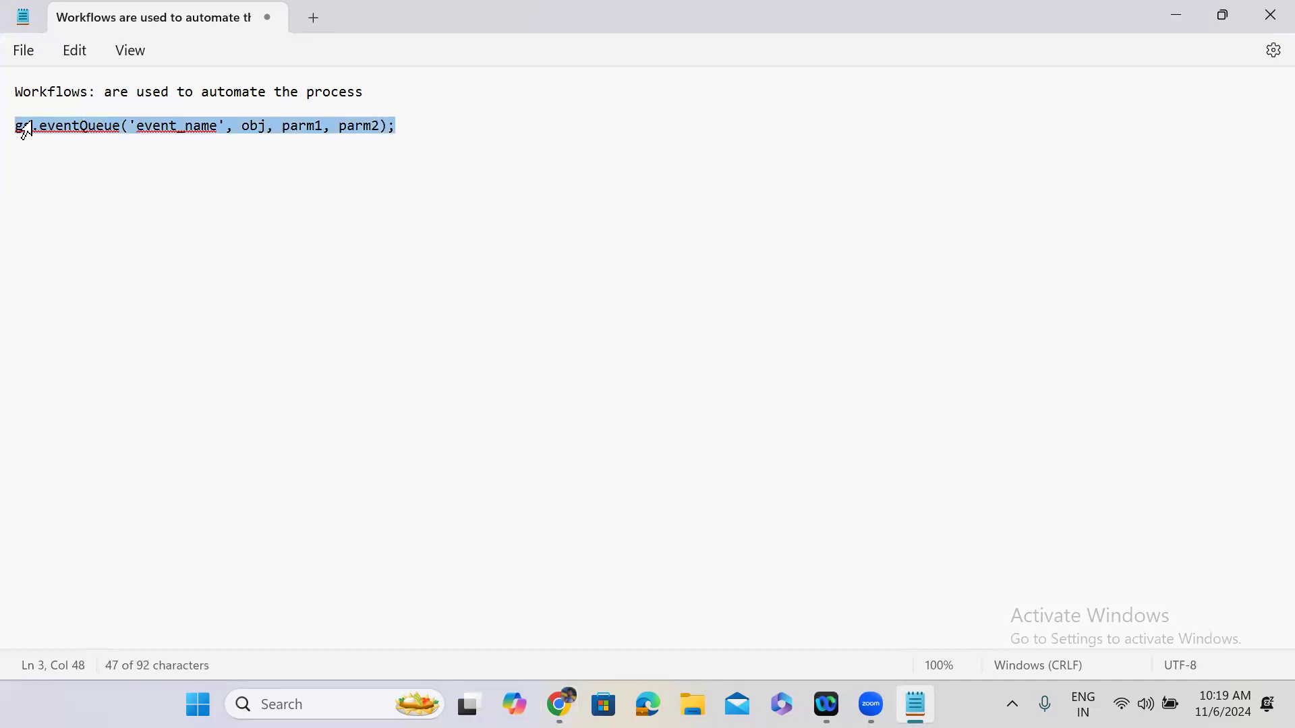
pyautogui.click(1175, 19)
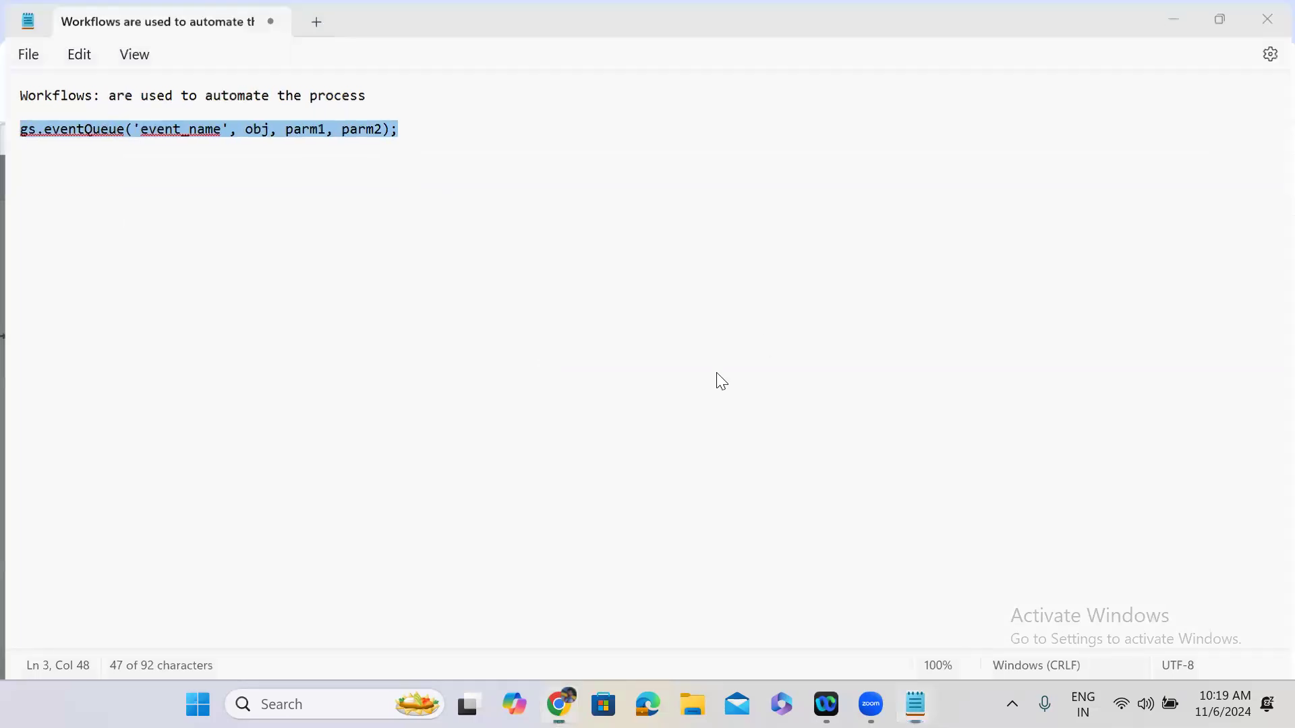
pyautogui.write('se')
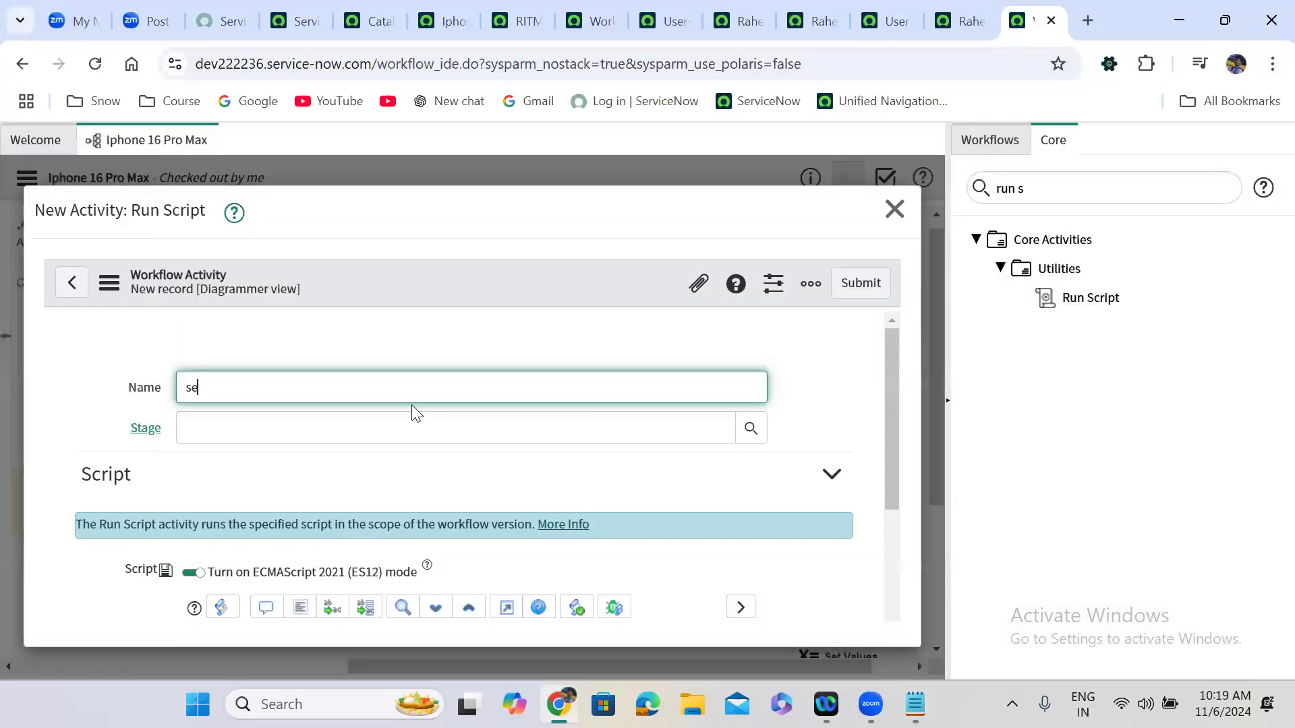
pyautogui.write('nd eamil Notification')
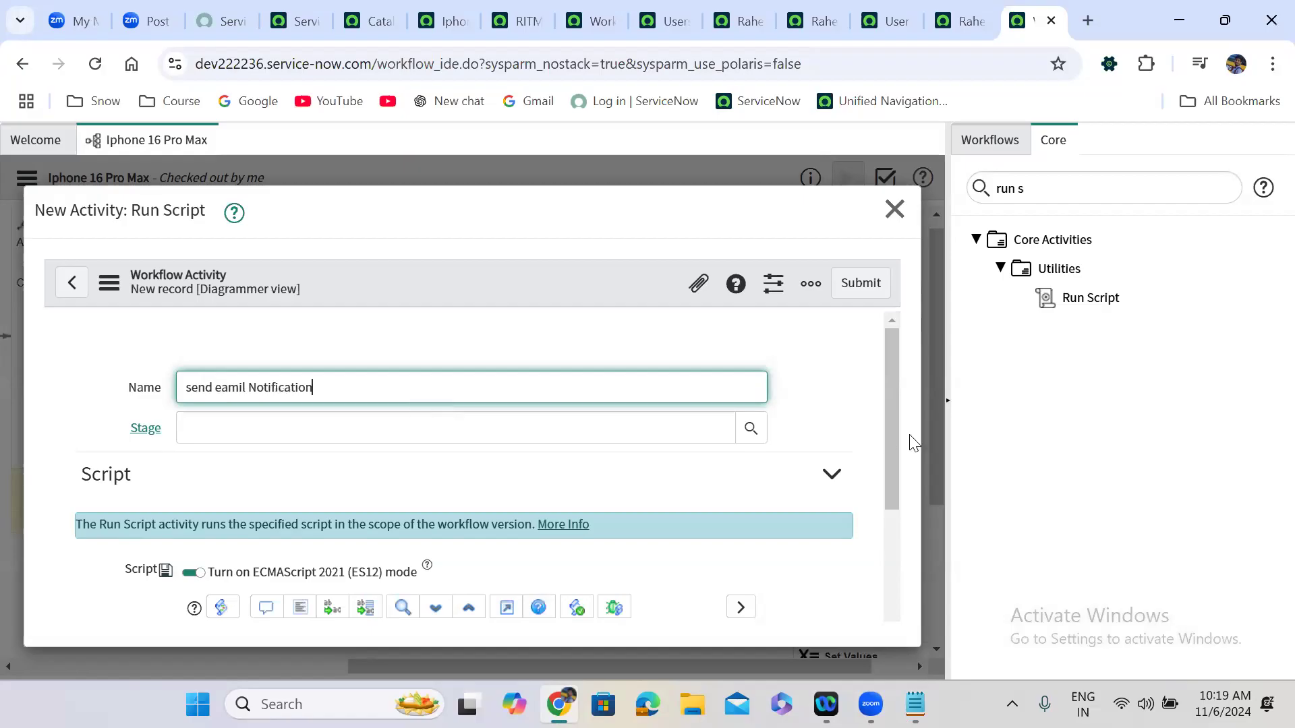
pyautogui.moveTo(891, 356); pyautogui.dragTo(889, 539)
pyautogui.click(337, 345)
pyautogui.hotkey('ctrl', 'v')
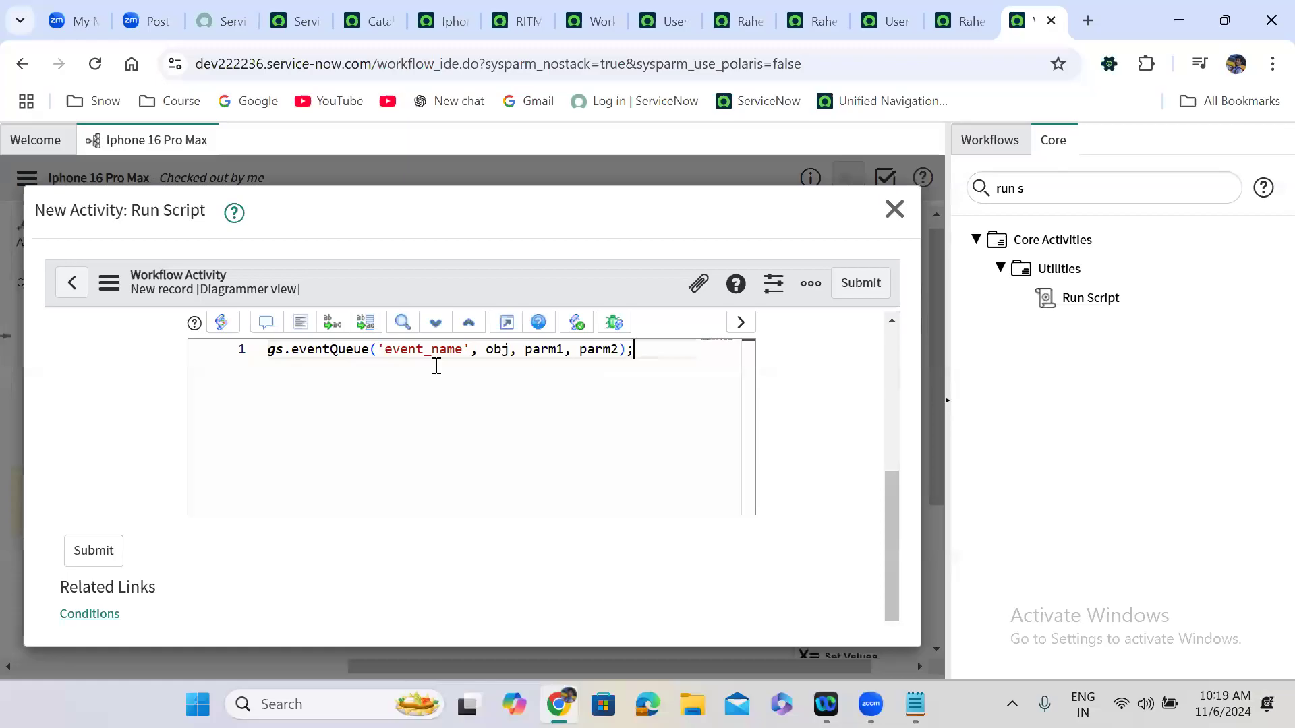
pyautogui.click(861, 283)
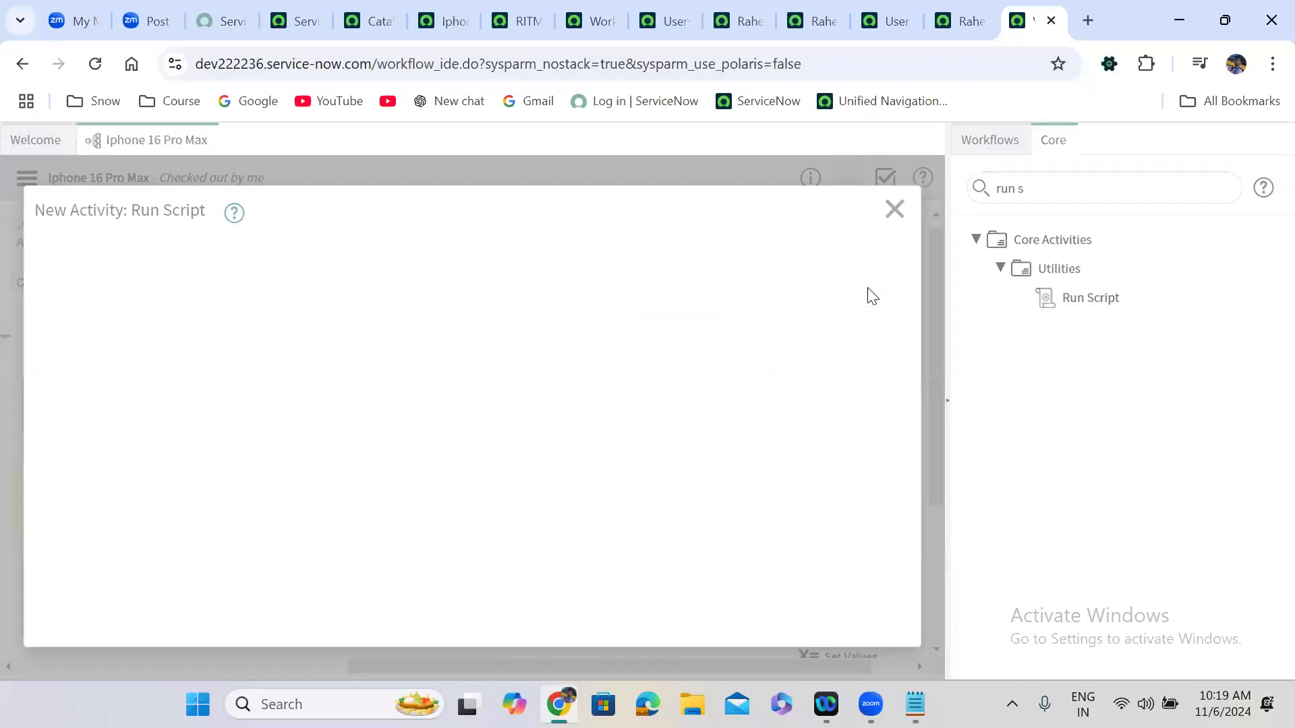
# Place the Run Script beside Wait for WF Event and connect its Fired output to the Run Script.
pyautogui.moveTo(453, 427); pyautogui.dragTo(868, 391)
pyautogui.moveTo(749, 555); pyautogui.dragTo(413, 581)
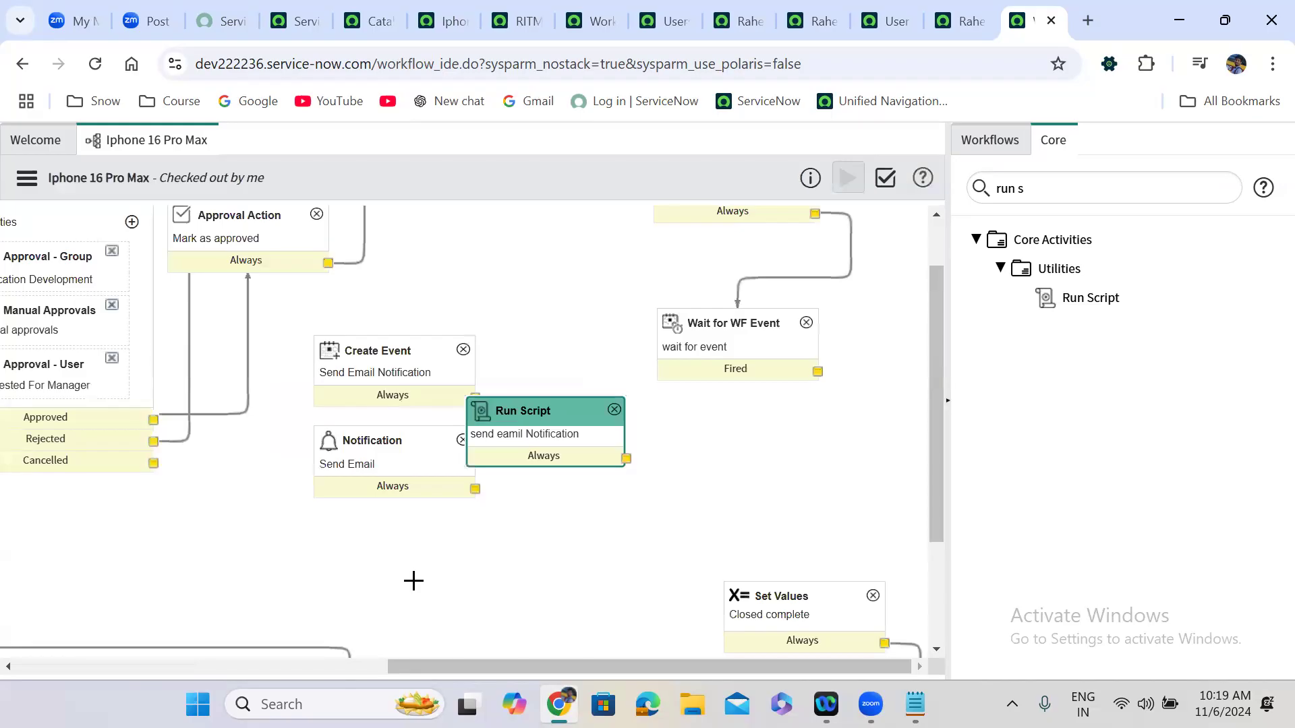
pyautogui.moveTo(514, 408); pyautogui.dragTo(707, 445)
pyautogui.moveTo(817, 335); pyautogui.dragTo(822, 555)
pyautogui.click(399, 416)
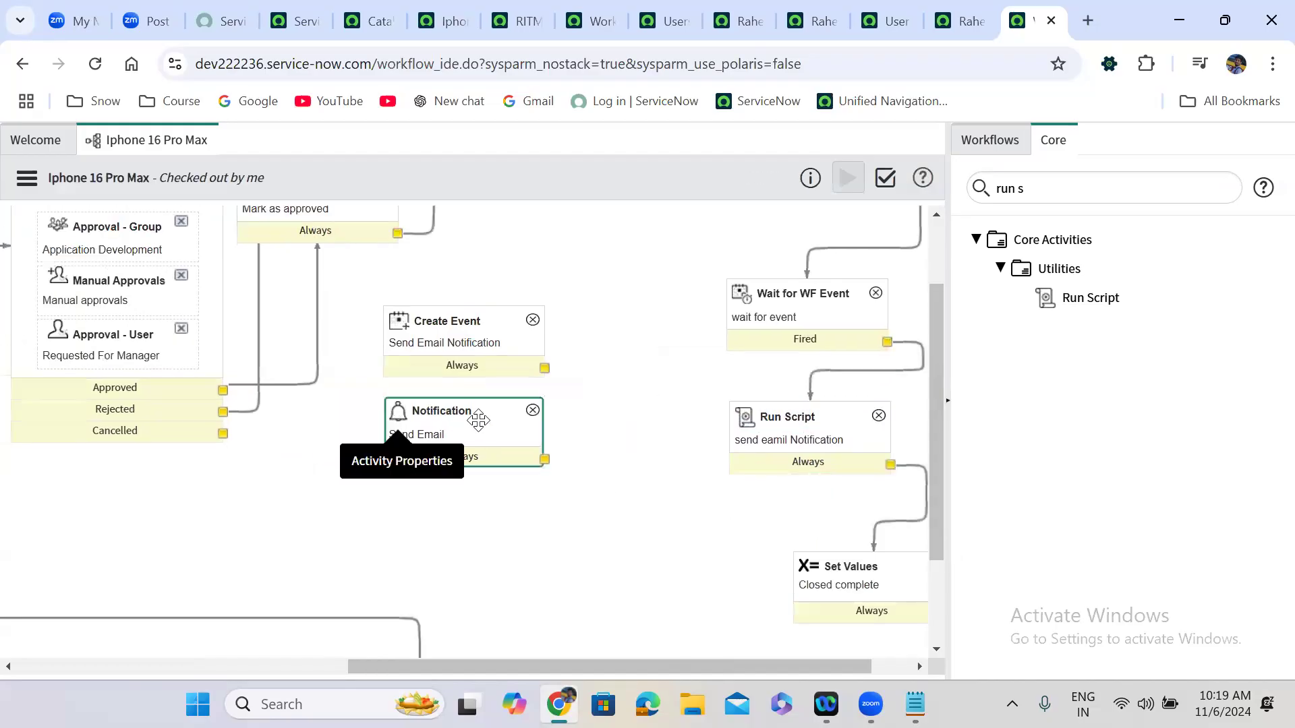
pyautogui.click(480, 324)
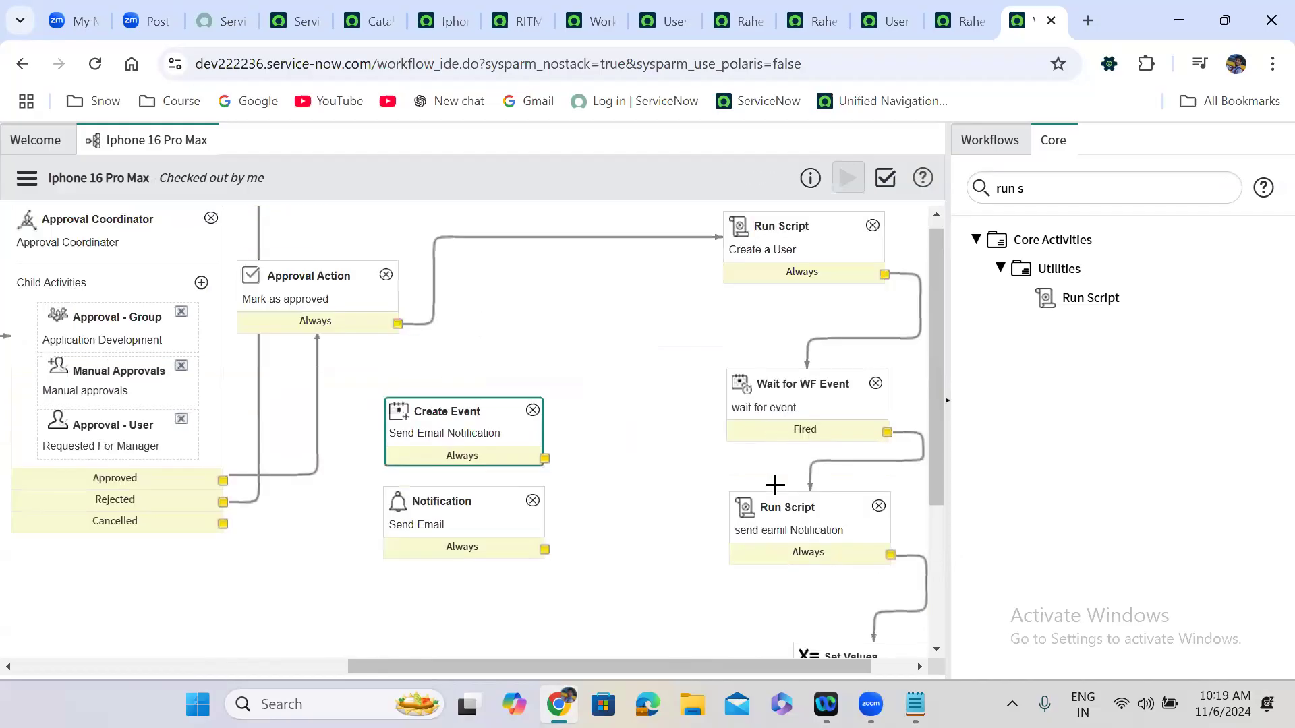
pyautogui.click(805, 540)
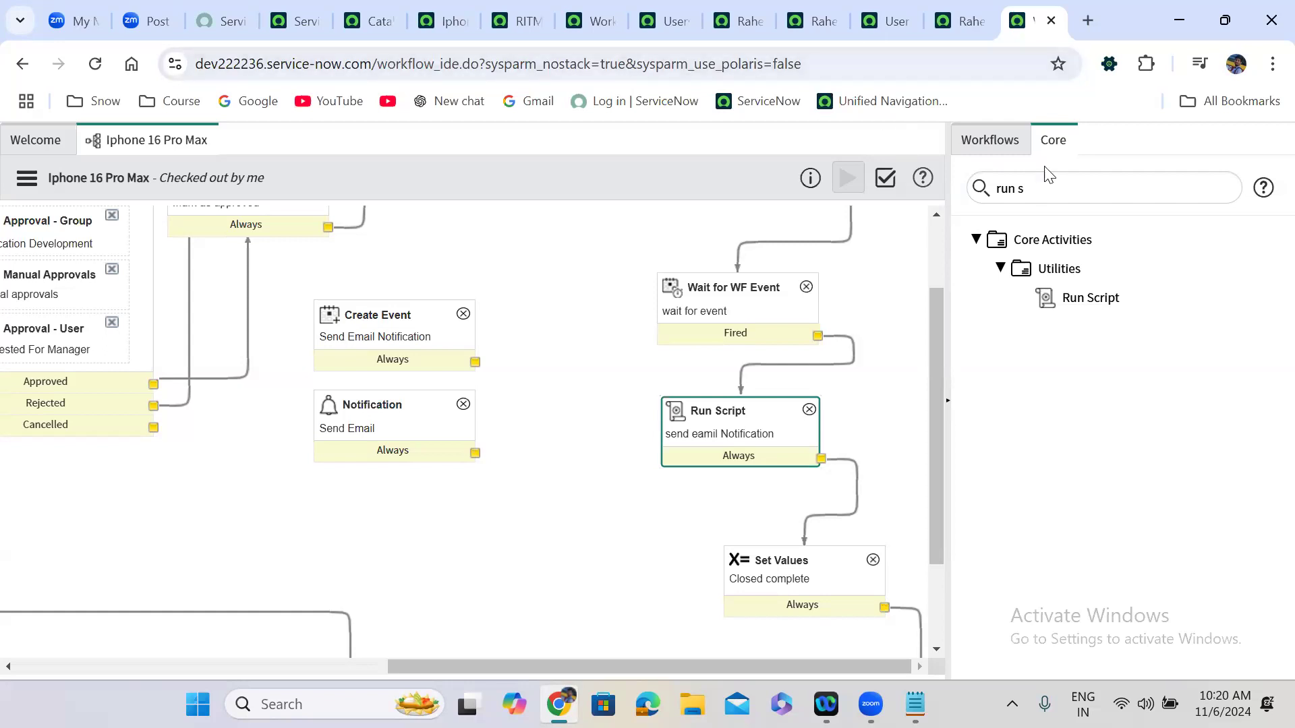
# Clear the 'run s' activity search and collapse the Utilities group.
pyautogui.doubleClick(1065, 183)
pyautogui.hotkey('ctrl', 'a')
pyautogui.press('BackSpace')
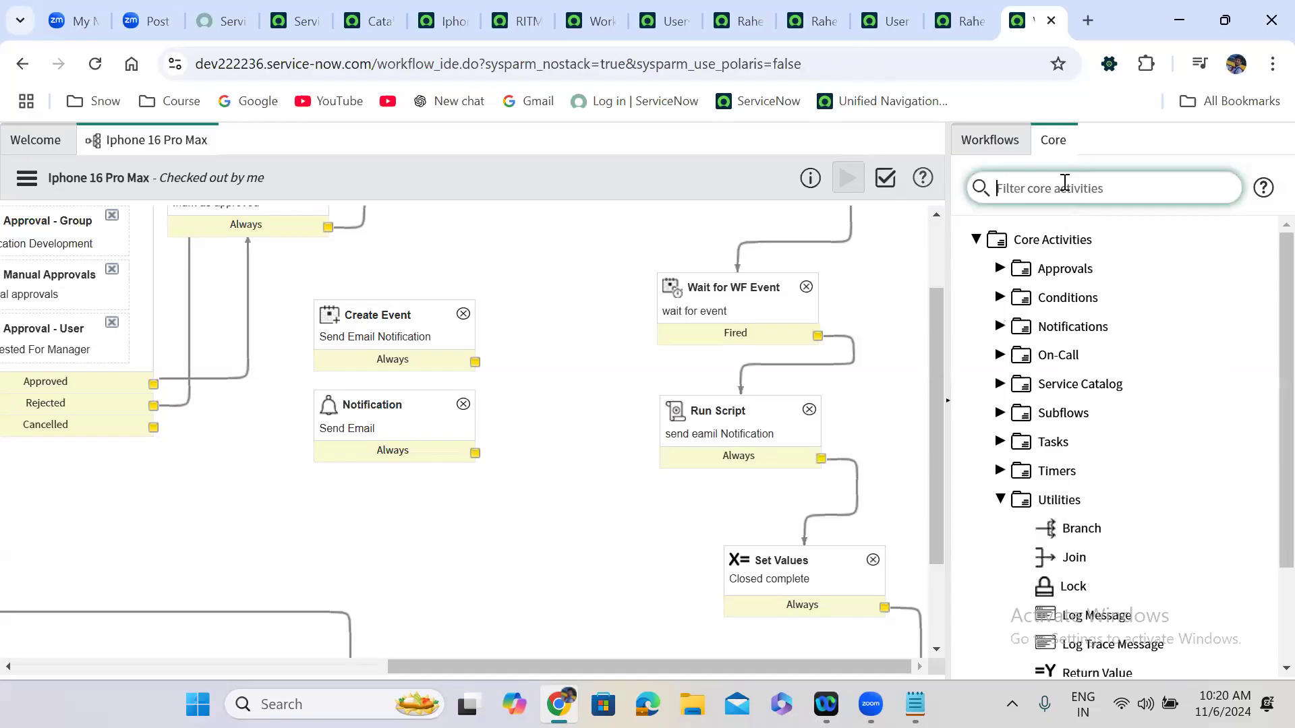
pyautogui.click(1000, 500)
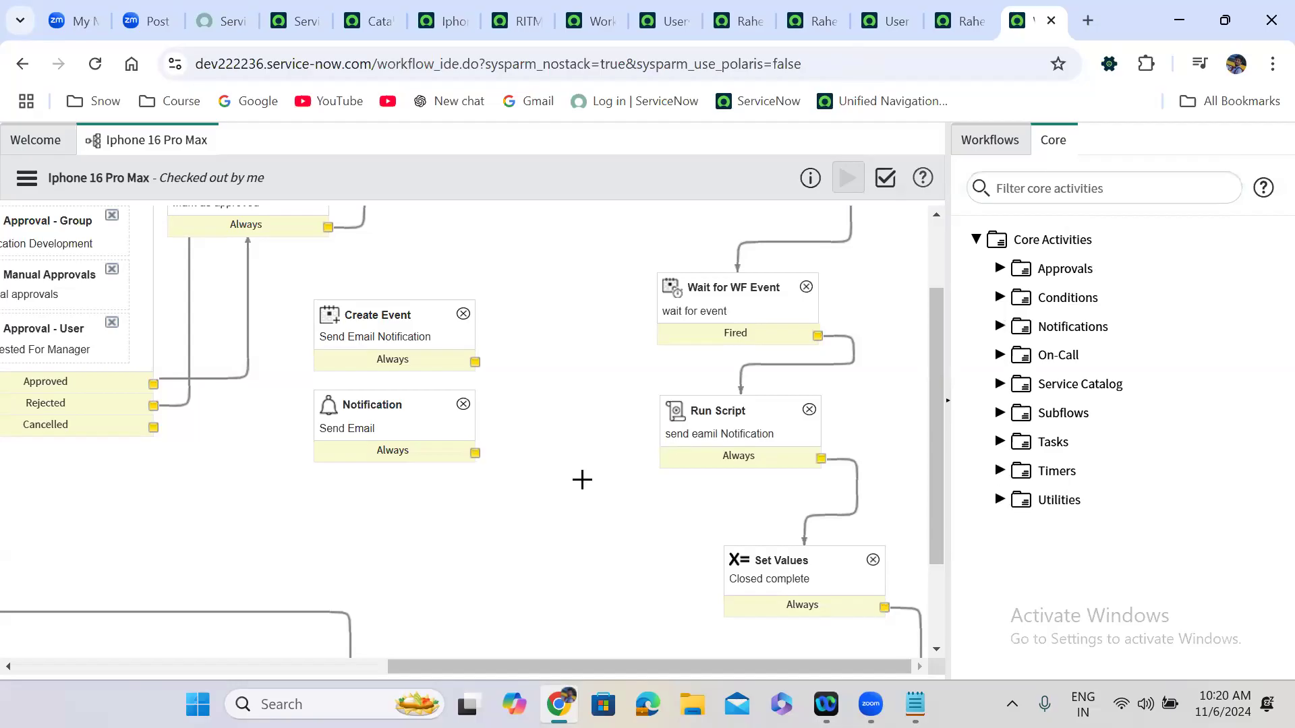
pyautogui.moveTo(396, 668); pyautogui.dragTo(7, 672)
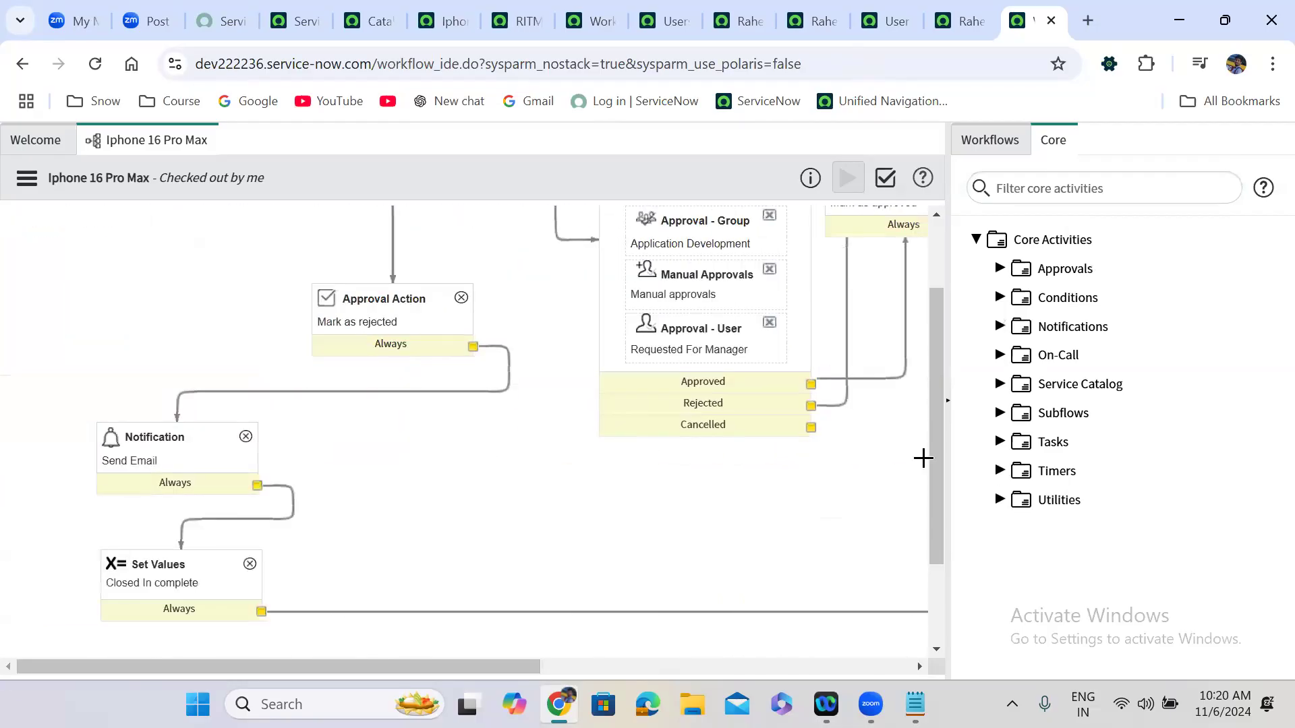
pyautogui.moveTo(936, 452); pyautogui.dragTo(943, 379)
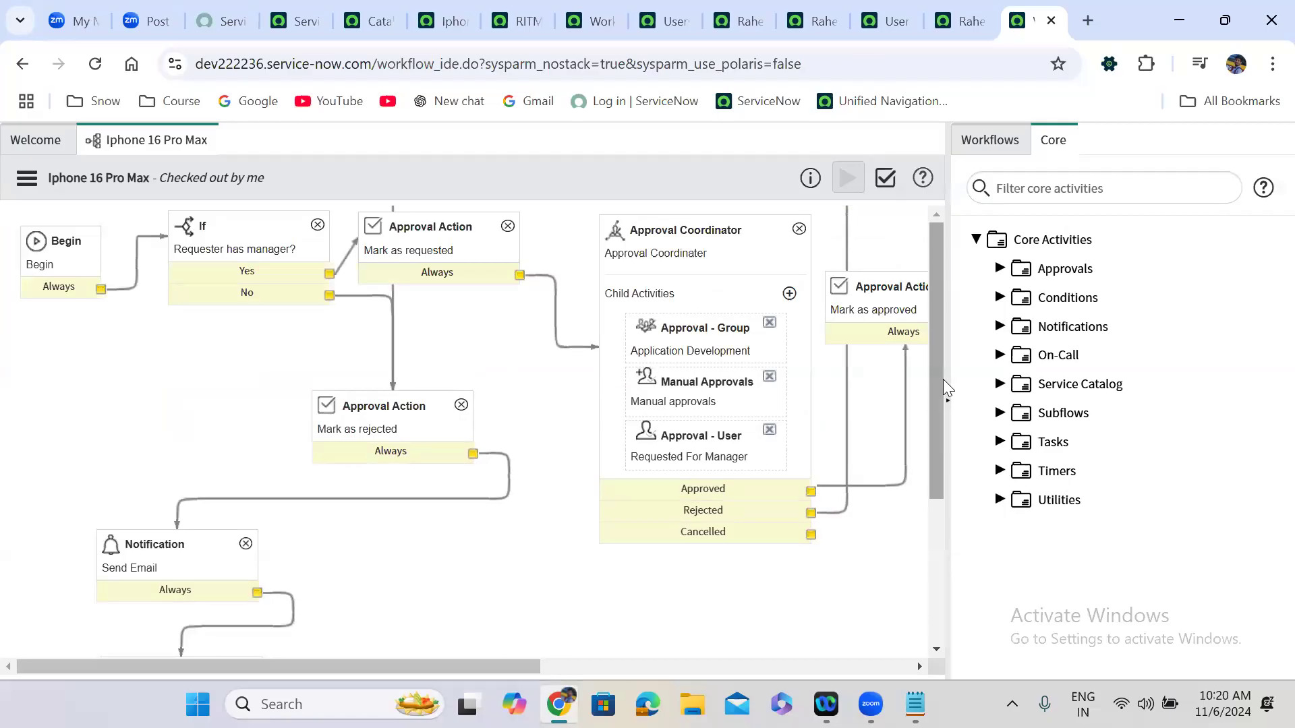
# Browse the core activities and expand the Conditions group showing If and Switch.
pyautogui.click(1001, 502)
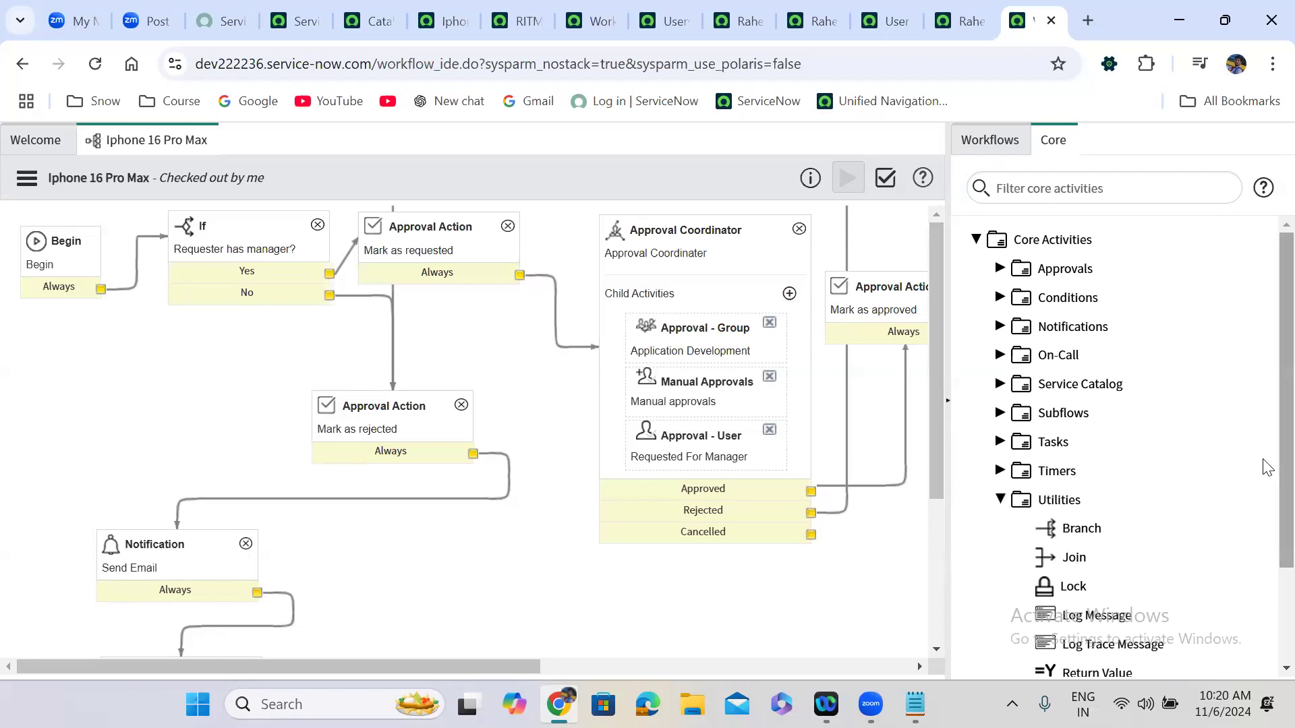
pyautogui.scroll(-1, 1266, 533)
pyautogui.scroll(-1, 1267, 540)
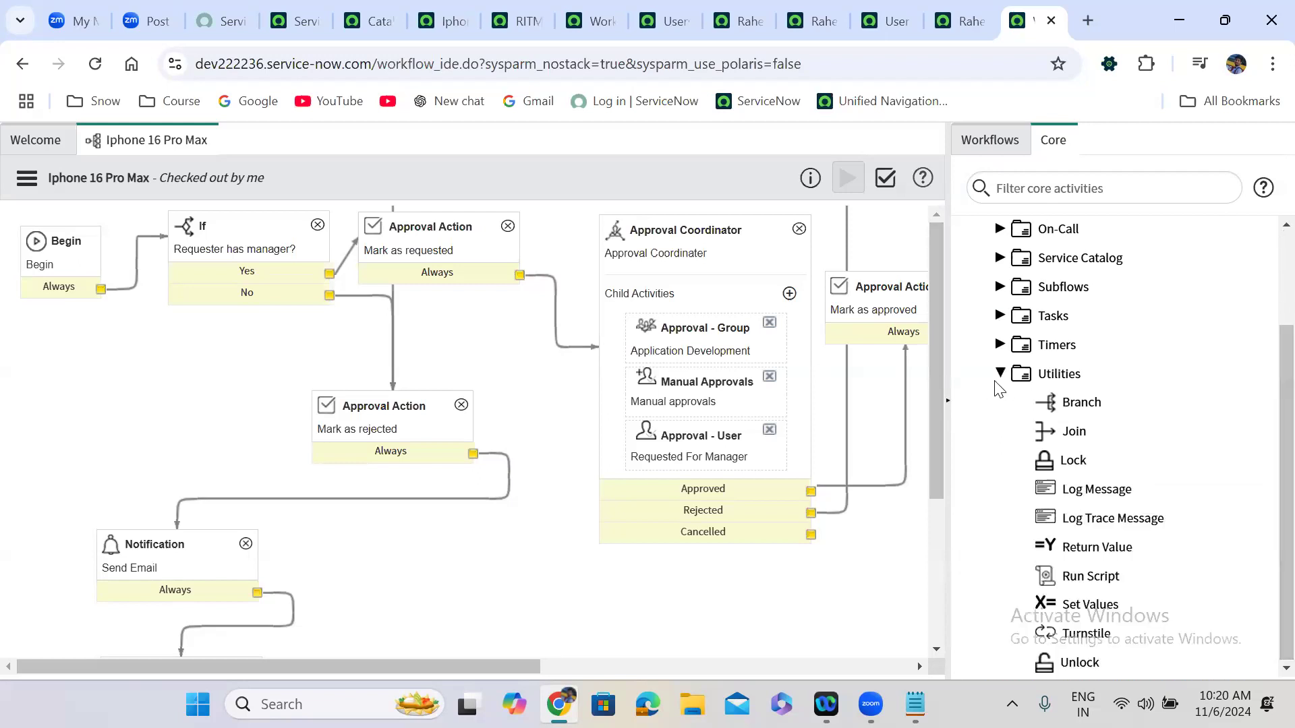
pyautogui.click(1000, 373)
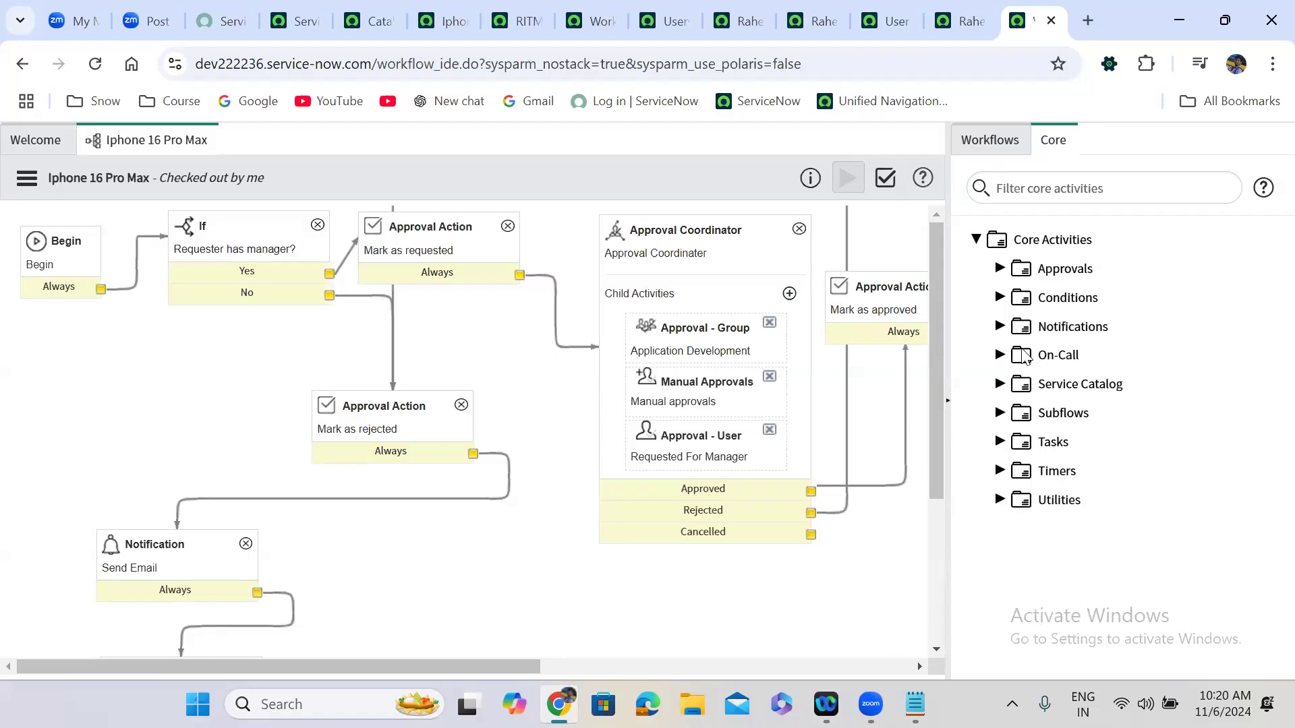
pyautogui.click(1000, 299)
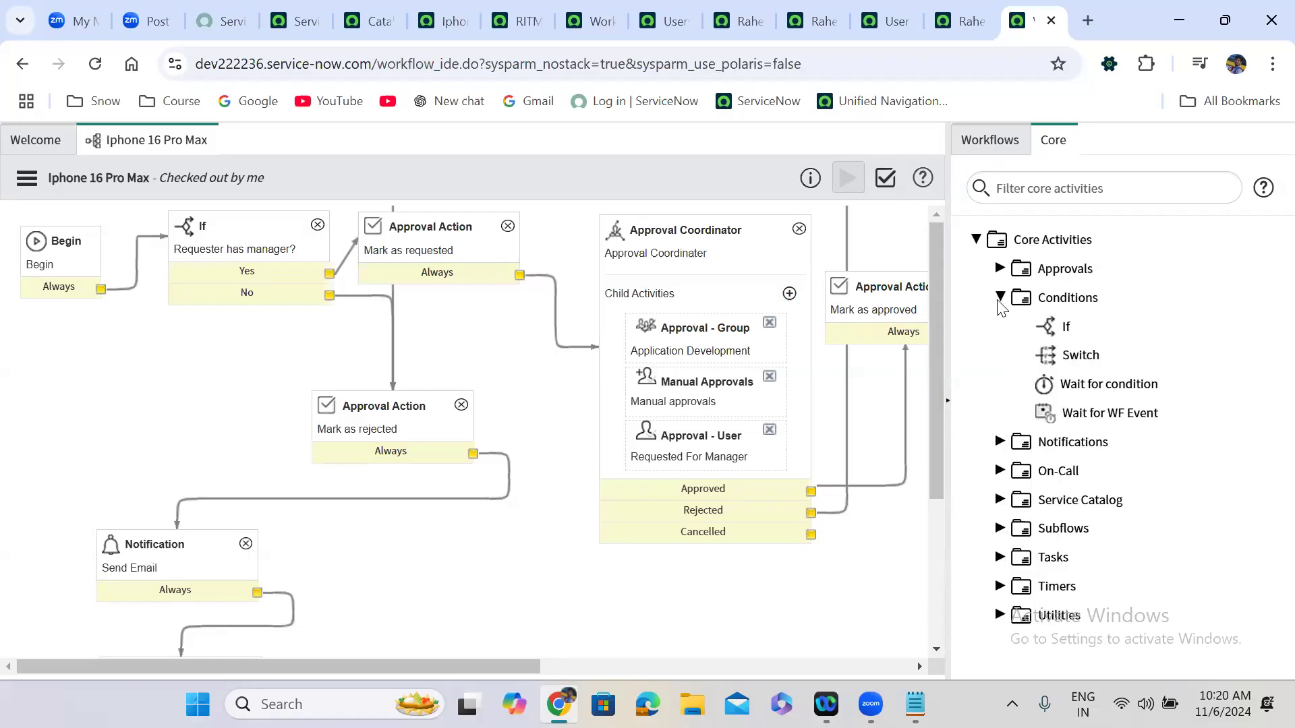
pyautogui.moveTo(1085, 356)
# Add a Switch named 'Choice Selection' on the Iphone 16 Pro Max Colour variable and submit it.
pyautogui.moveTo(1078, 356); pyautogui.dragTo(125, 329)
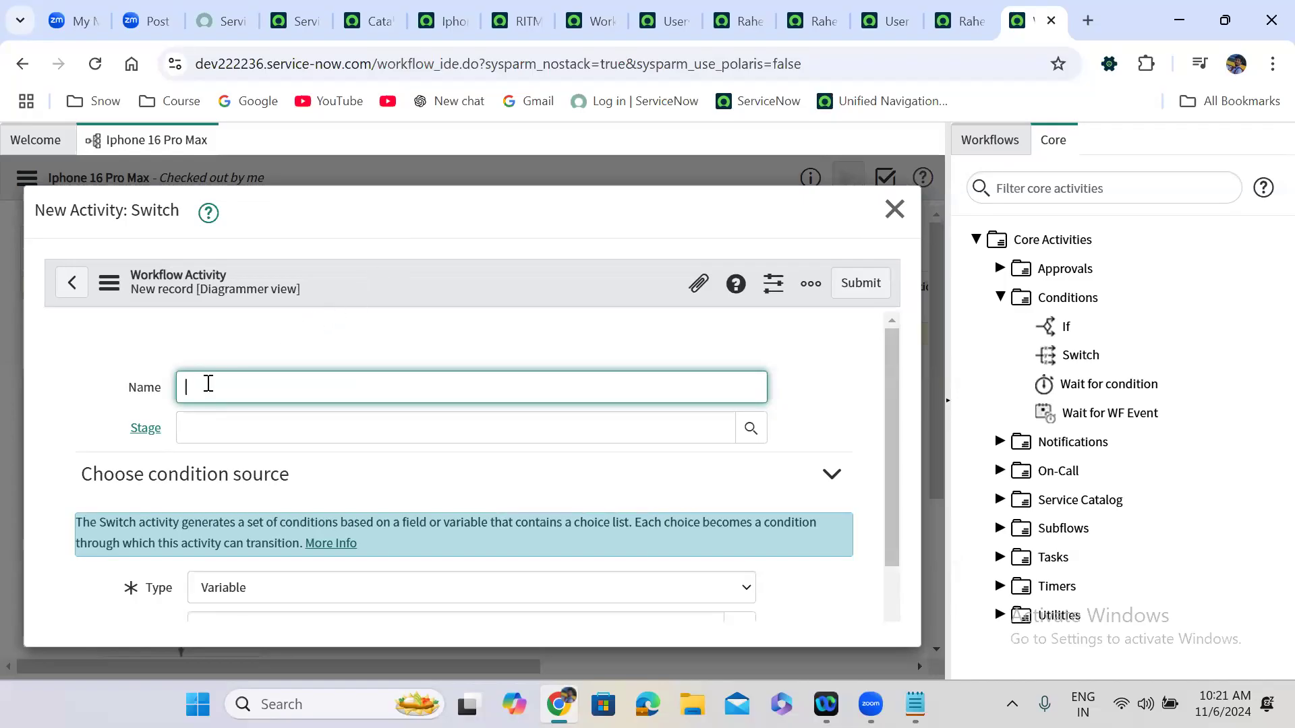
pyautogui.write('Sec')
pyautogui.write('e')
pyautogui.press('BackSpace')
pyautogui.press('BackSpace')
pyautogui.press('BackSpace')
pyautogui.write('Choice S')
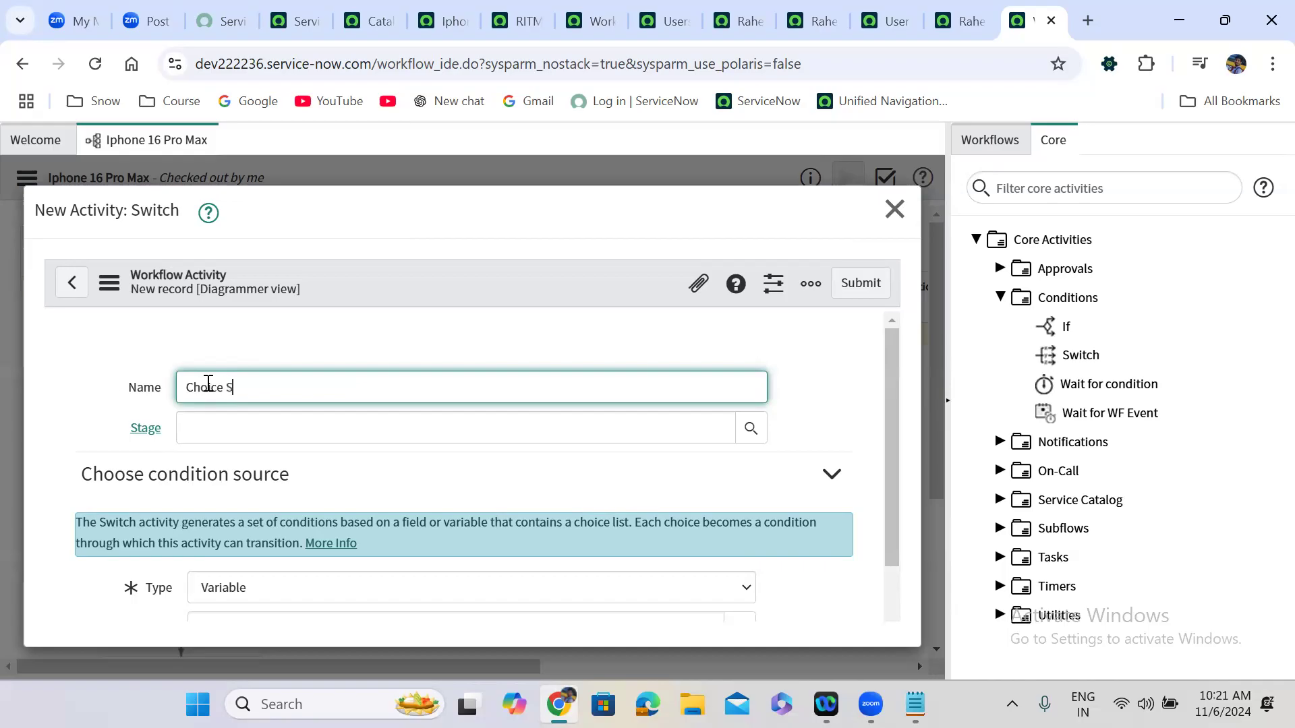
pyautogui.write('election')
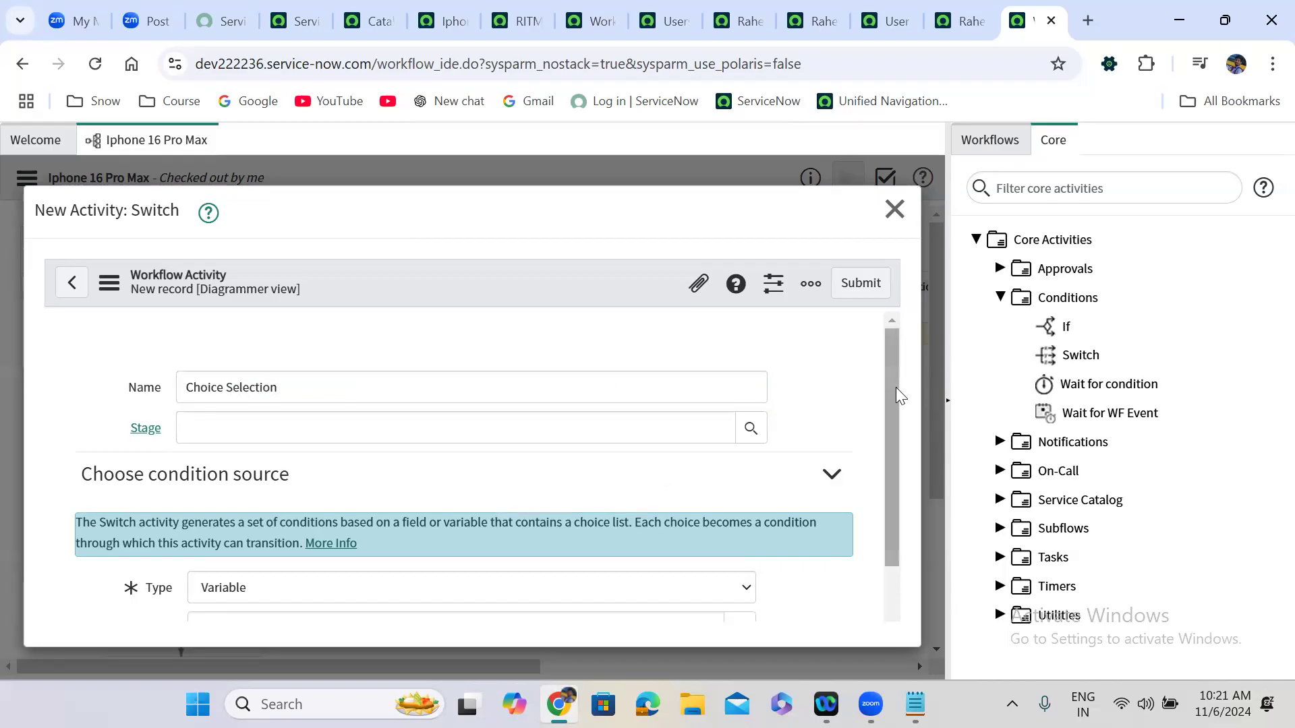
pyautogui.moveTo(896, 388); pyautogui.dragTo(894, 472)
pyautogui.click(389, 500)
pyautogui.write('colo')
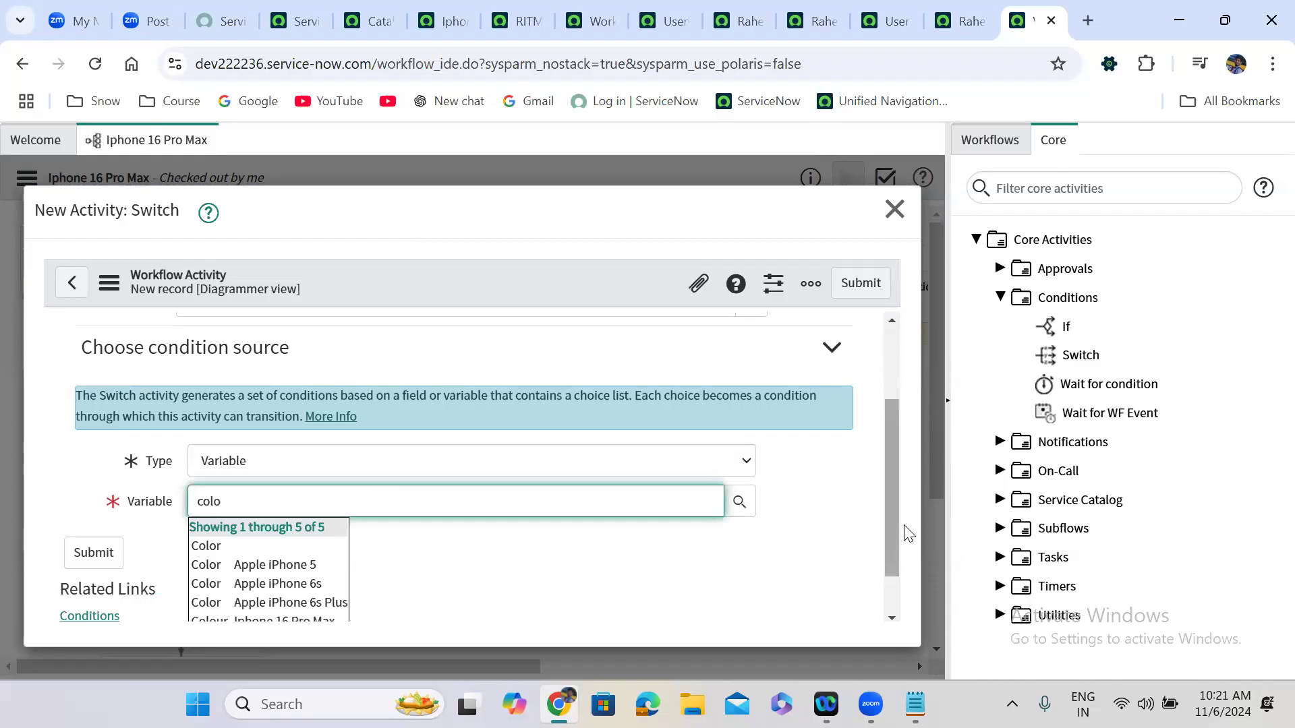
pyautogui.moveTo(890, 523); pyautogui.dragTo(890, 550)
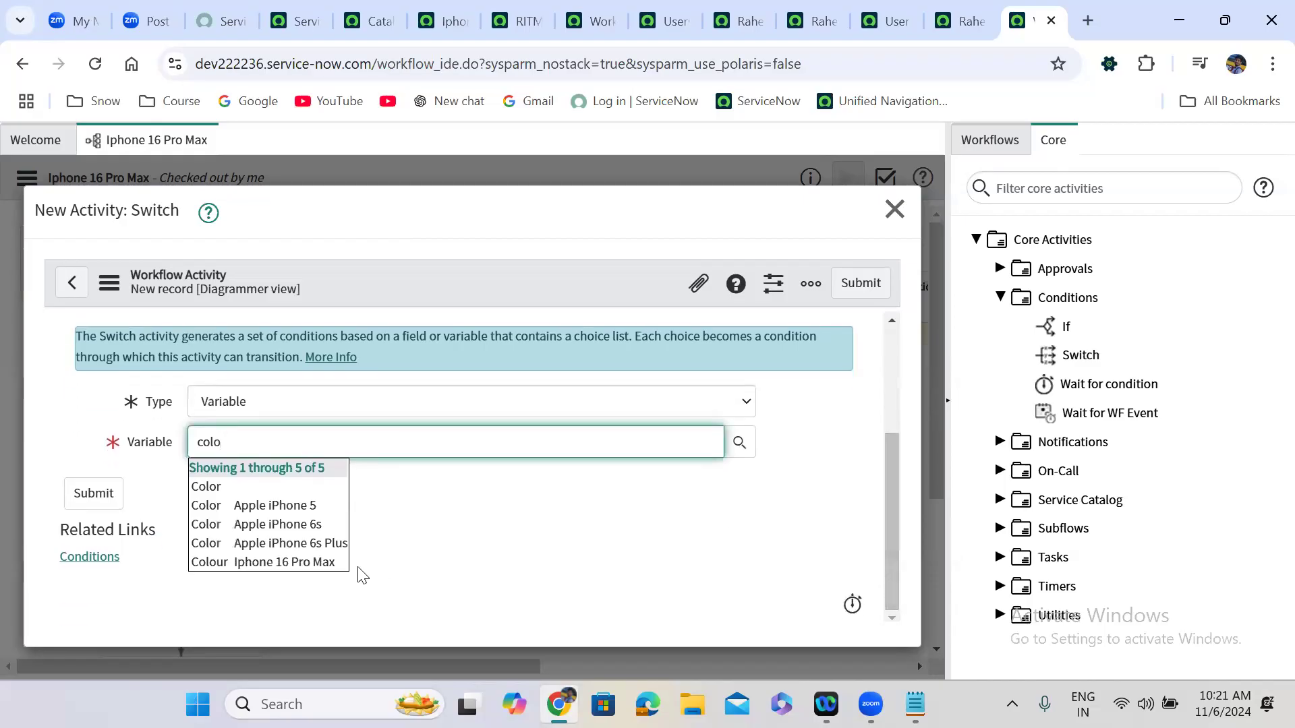
pyautogui.click(312, 564)
pyautogui.click(860, 283)
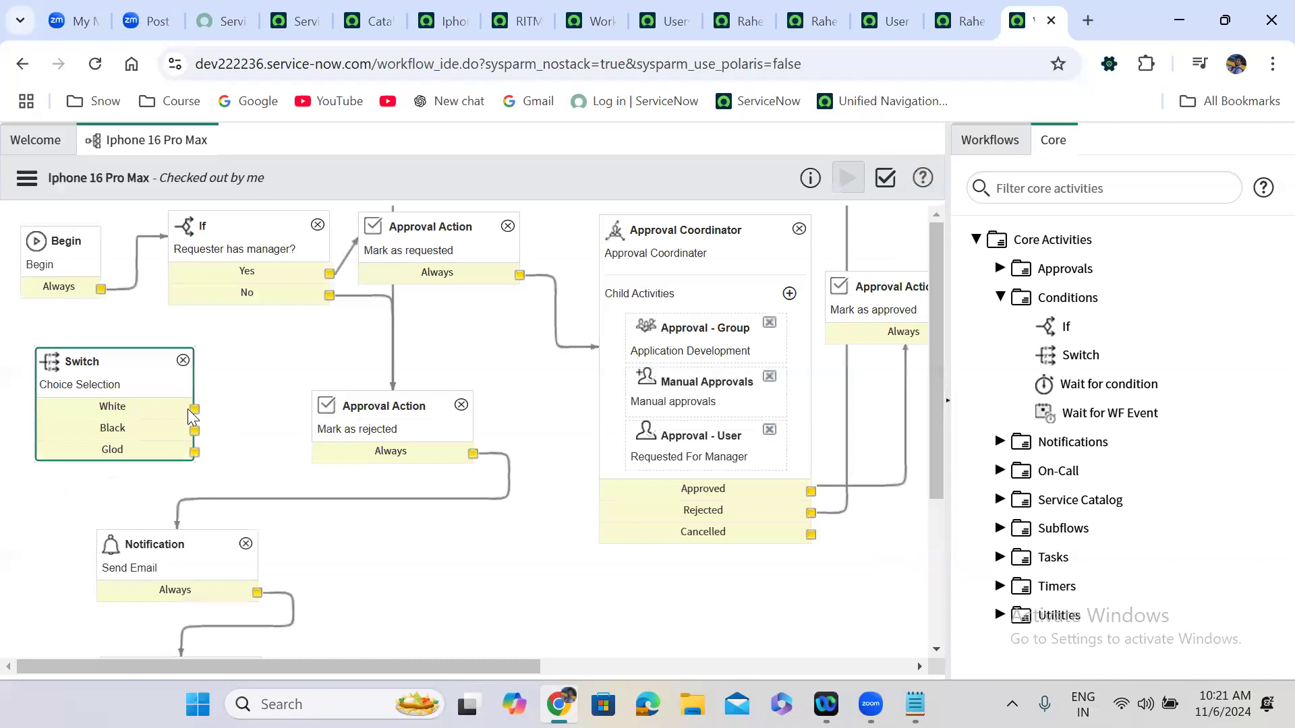
# Replace the Begin–If connector with Begin → Choice Selection, and link the White exit to If.
pyautogui.click(133, 297)
pyautogui.click(128, 289)
pyautogui.press('Delete')
pyautogui.moveTo(100, 290); pyautogui.dragTo(103, 360)
pyautogui.moveTo(194, 408); pyautogui.dragTo(217, 273)
pyautogui.moveTo(194, 433); pyautogui.dragTo(244, 446)
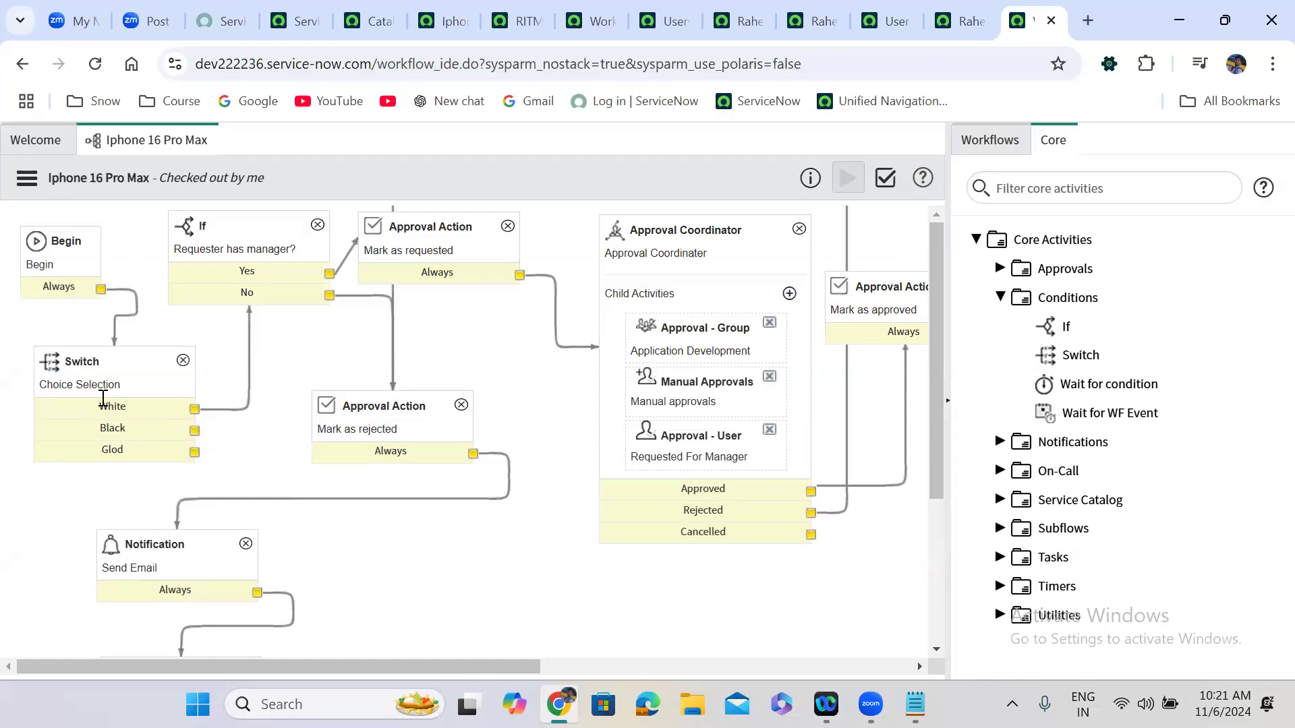
pyautogui.moveTo(93, 364); pyautogui.dragTo(67, 362)
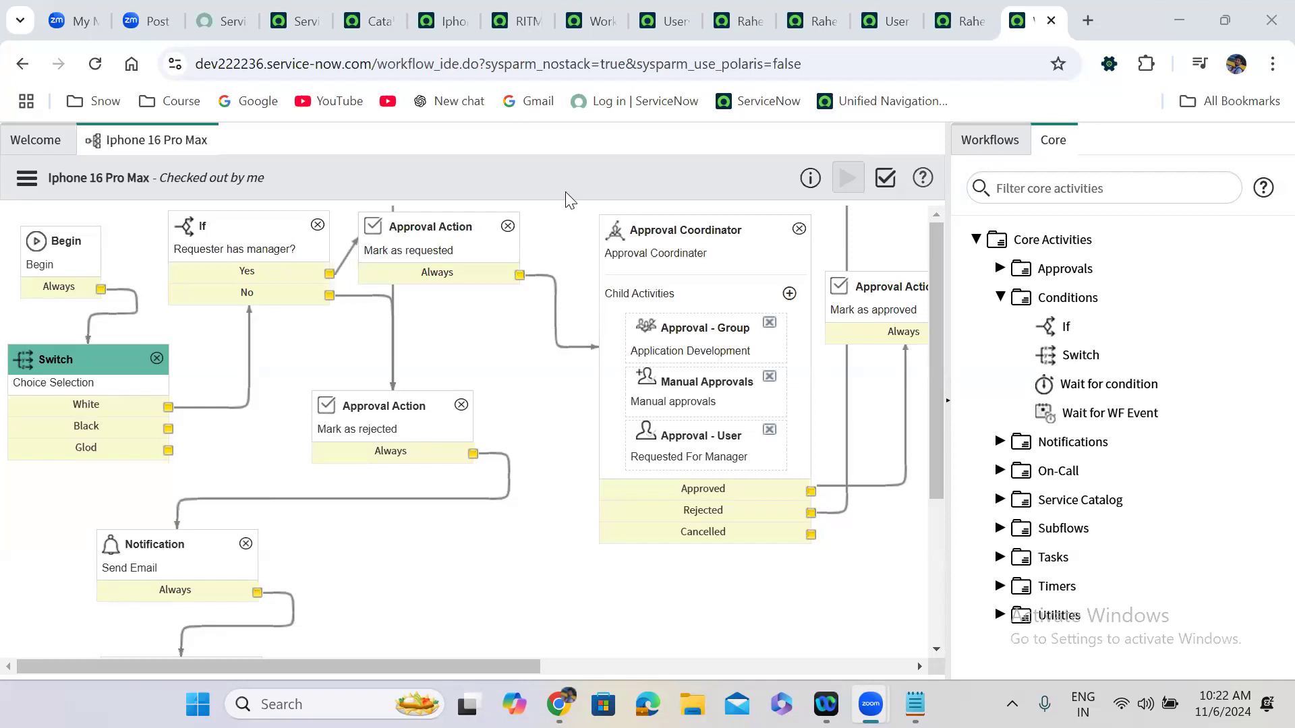
# Duplicate the Iphone 16 Pro Max catalog item tab.
pyautogui.click(466, 10)
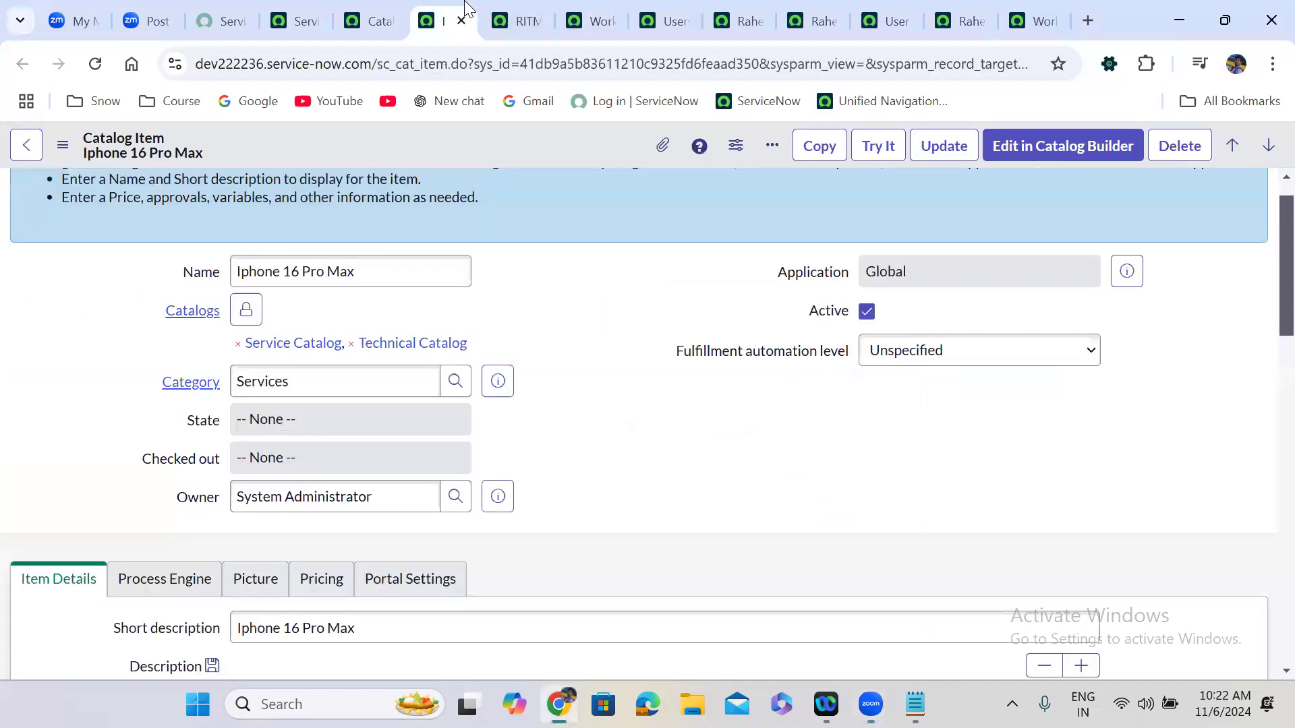
pyautogui.rightClick(465, 9)
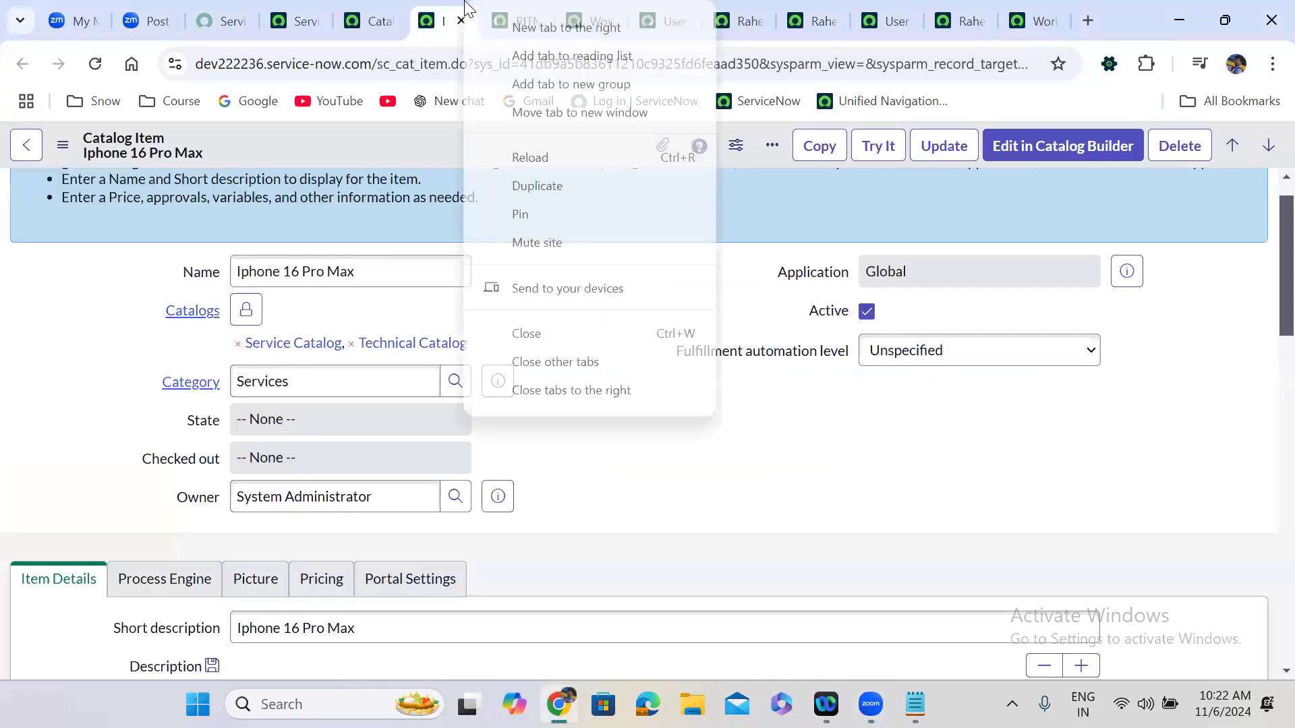
pyautogui.click(548, 186)
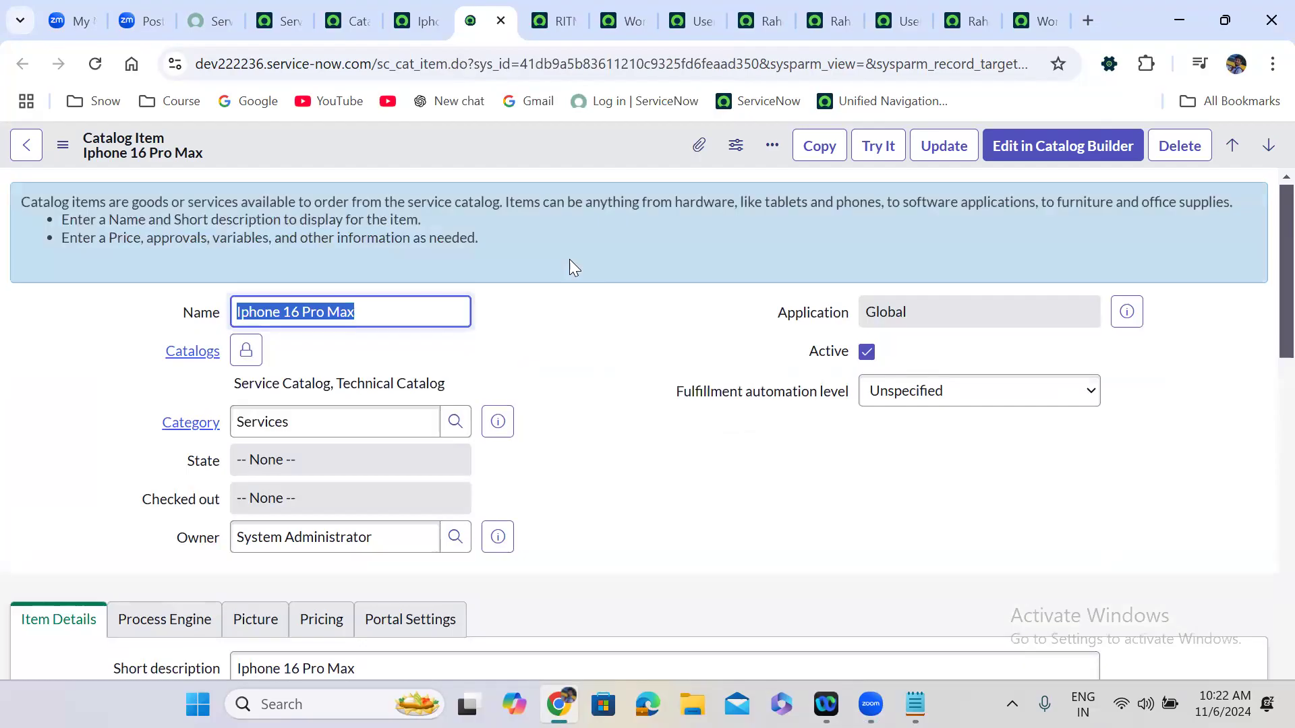
# Try It to check the Colour dropdown choices, then view the workflow context diagram.
pyautogui.click(870, 152)
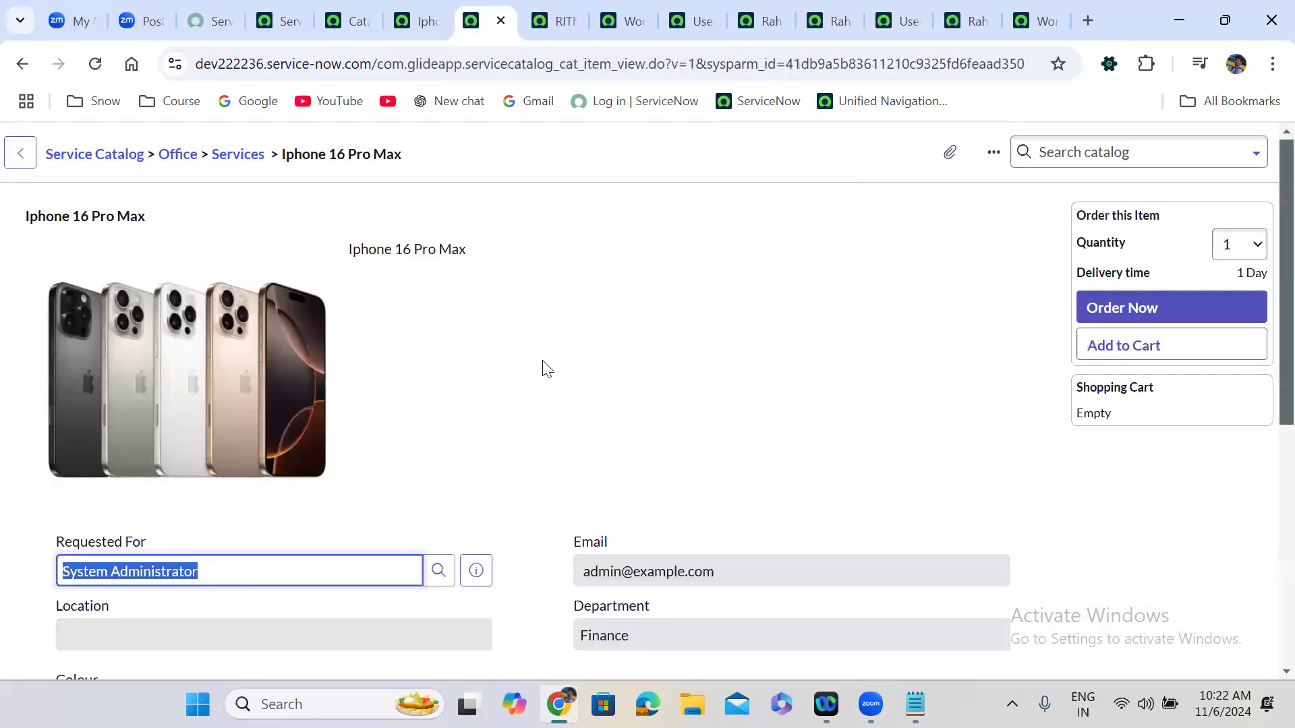
pyautogui.scroll(-7, 543, 367)
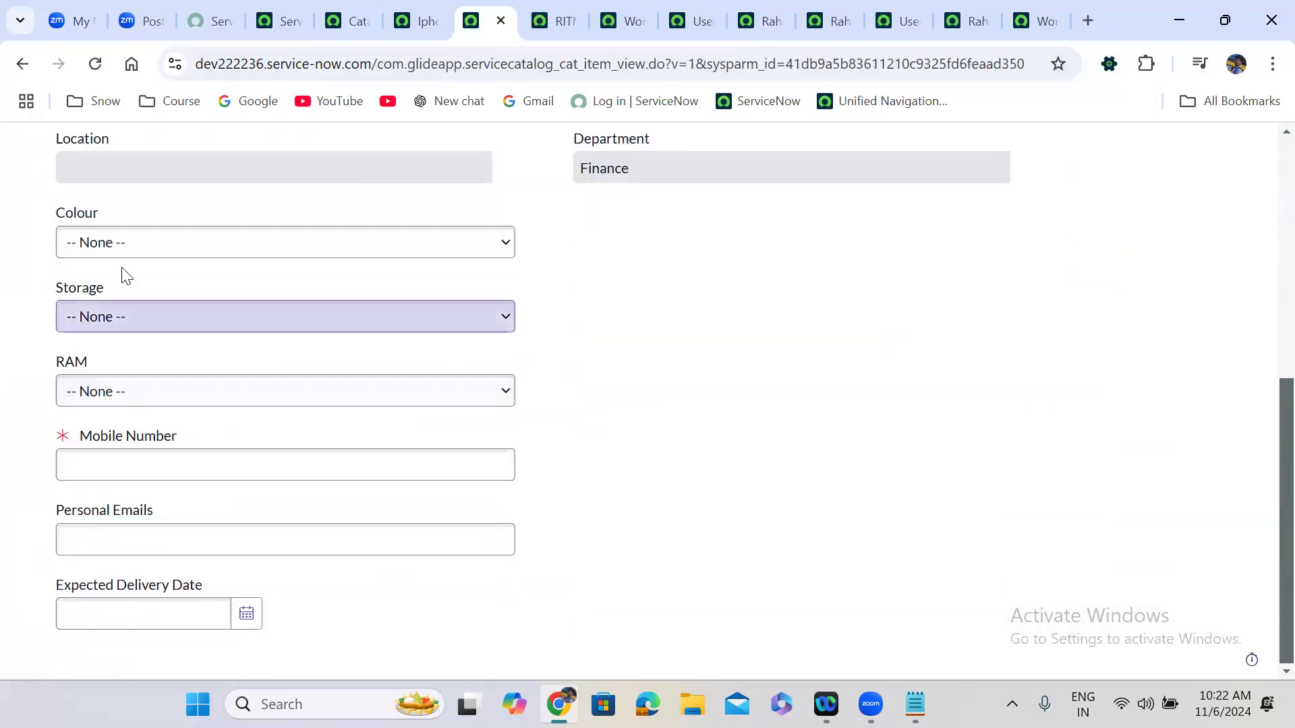
pyautogui.click(119, 247)
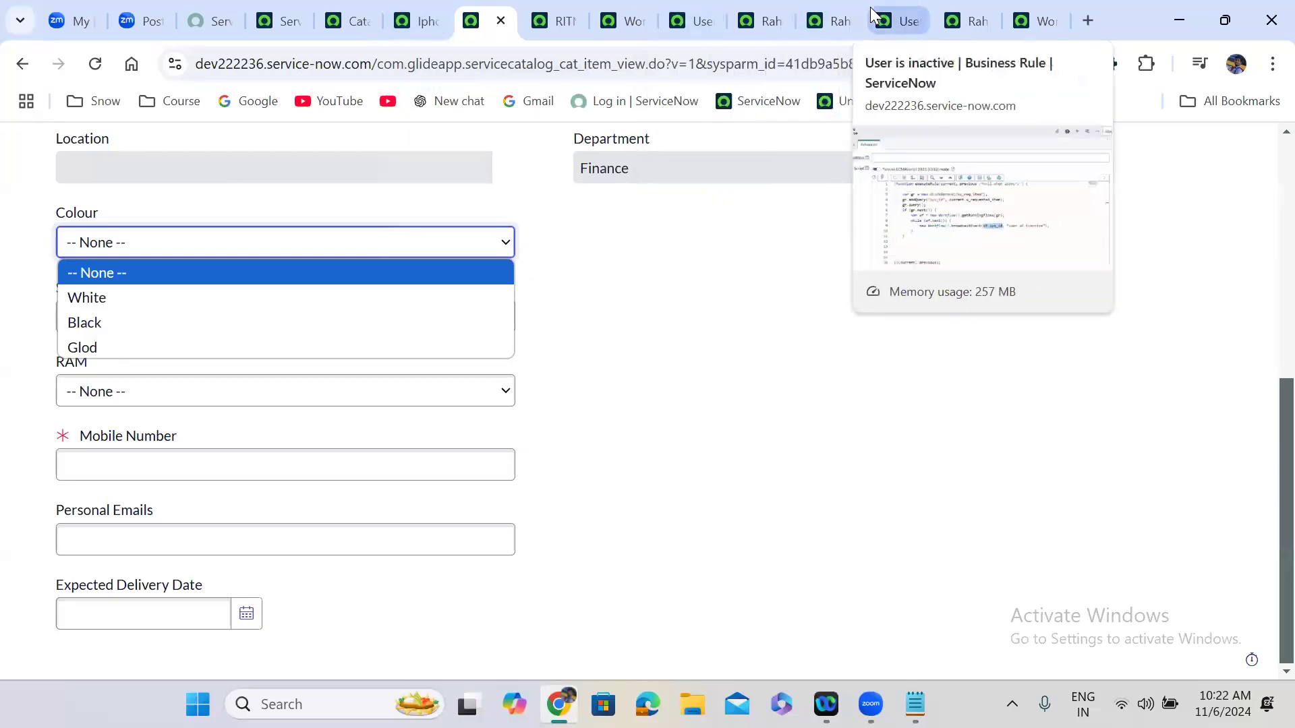
pyautogui.click(617, 20)
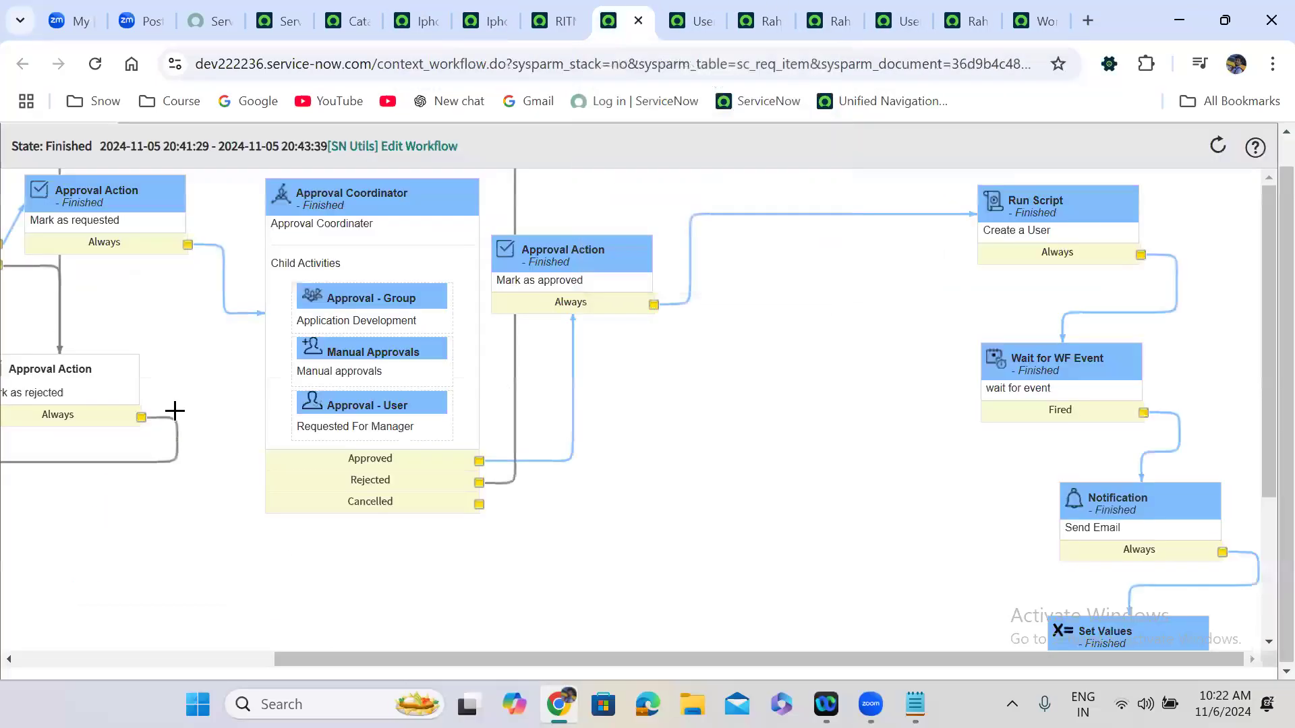
# Return to the workflow editor, close the Approval - Group details, and switch to Notepad.
pyautogui.click(1011, 19)
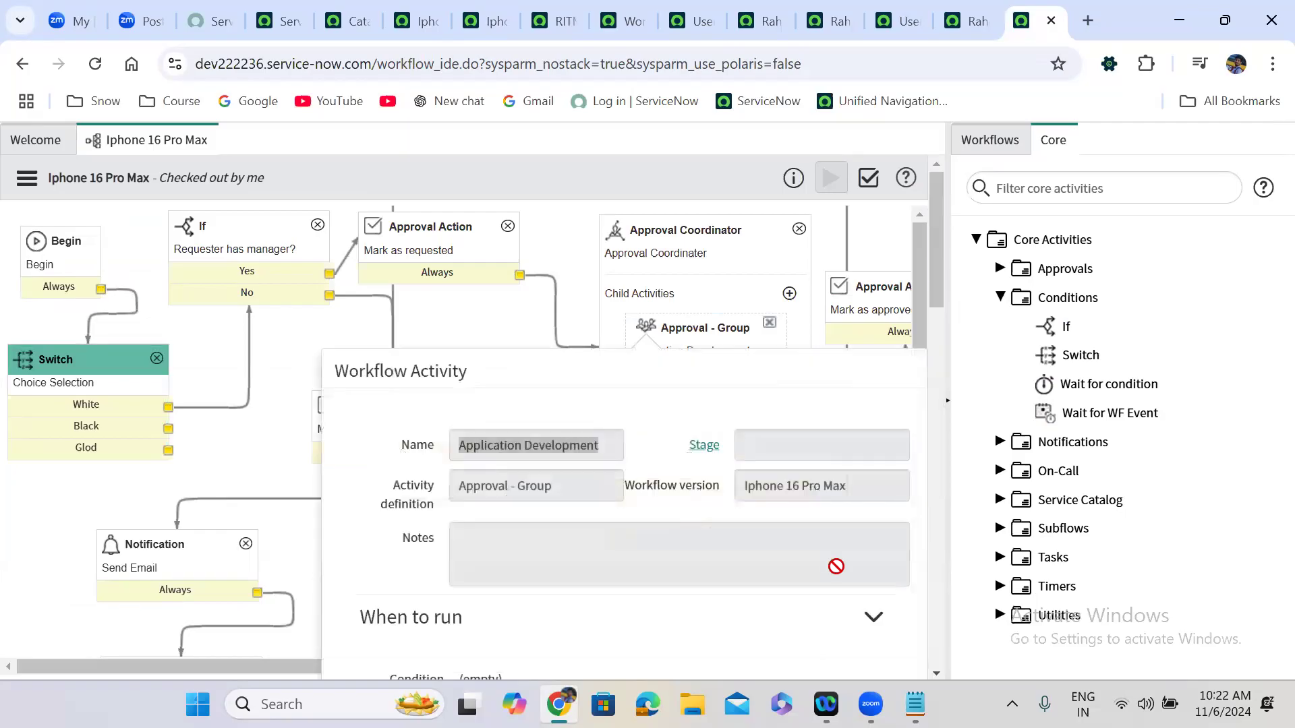
pyautogui.click(371, 170)
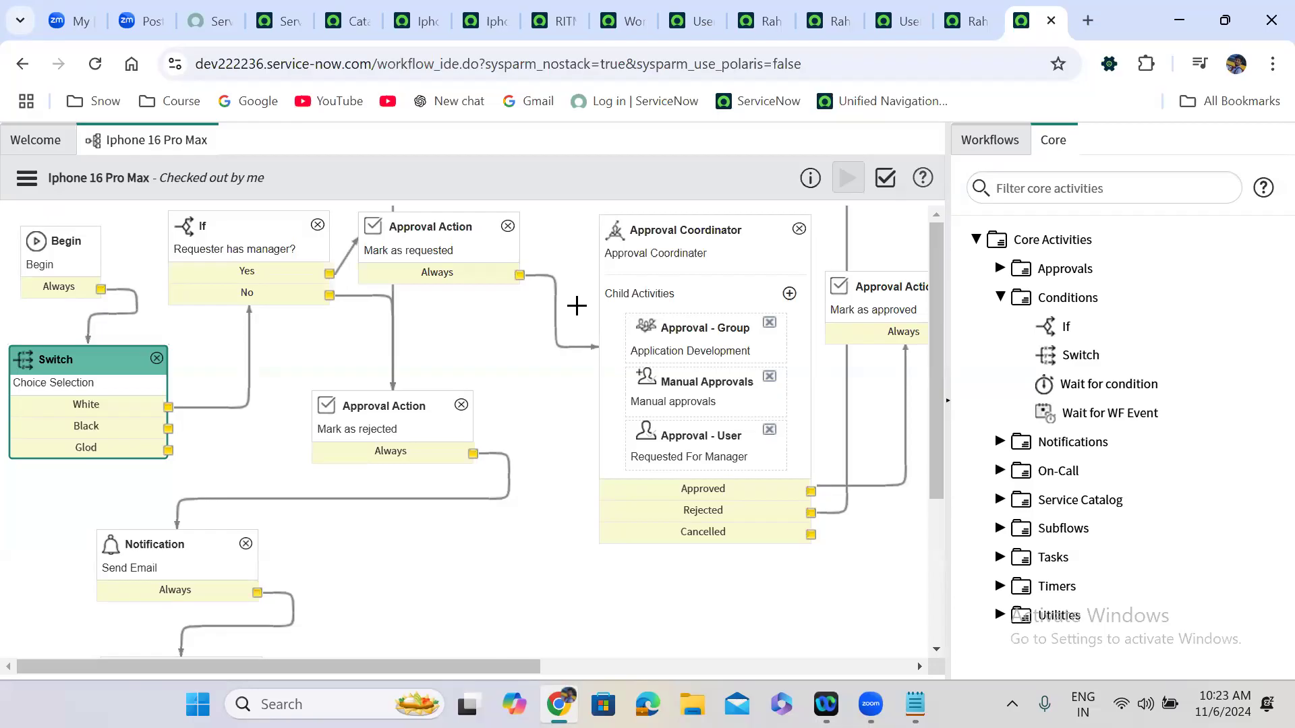
pyautogui.click(914, 704)
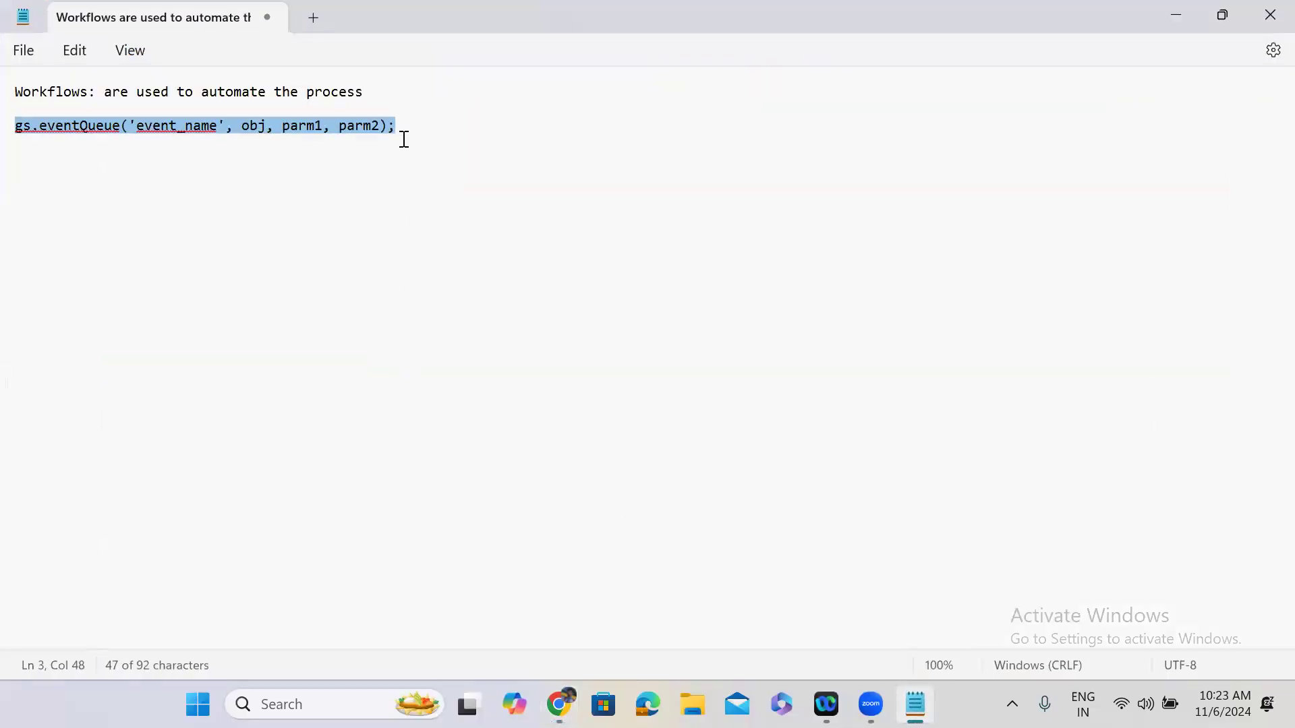
# Add the Notepad note 'Workflow scratchpad: is used to carry values from one activity to another activity'.
pyautogui.click(409, 128)
pyautogui.press('Return')
pyautogui.press('Return')
pyautogui.press('Return')
pyautogui.write('Workflow scratchpad')
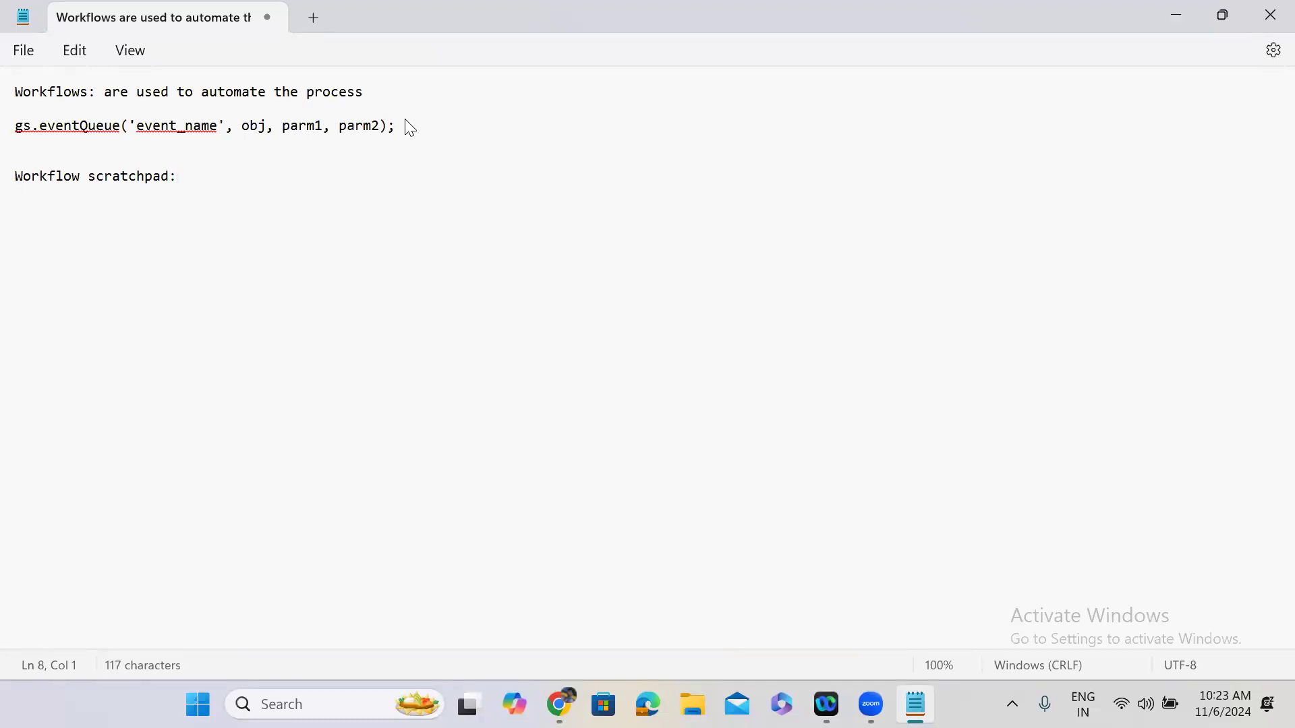
pyautogui.write(': is used t')
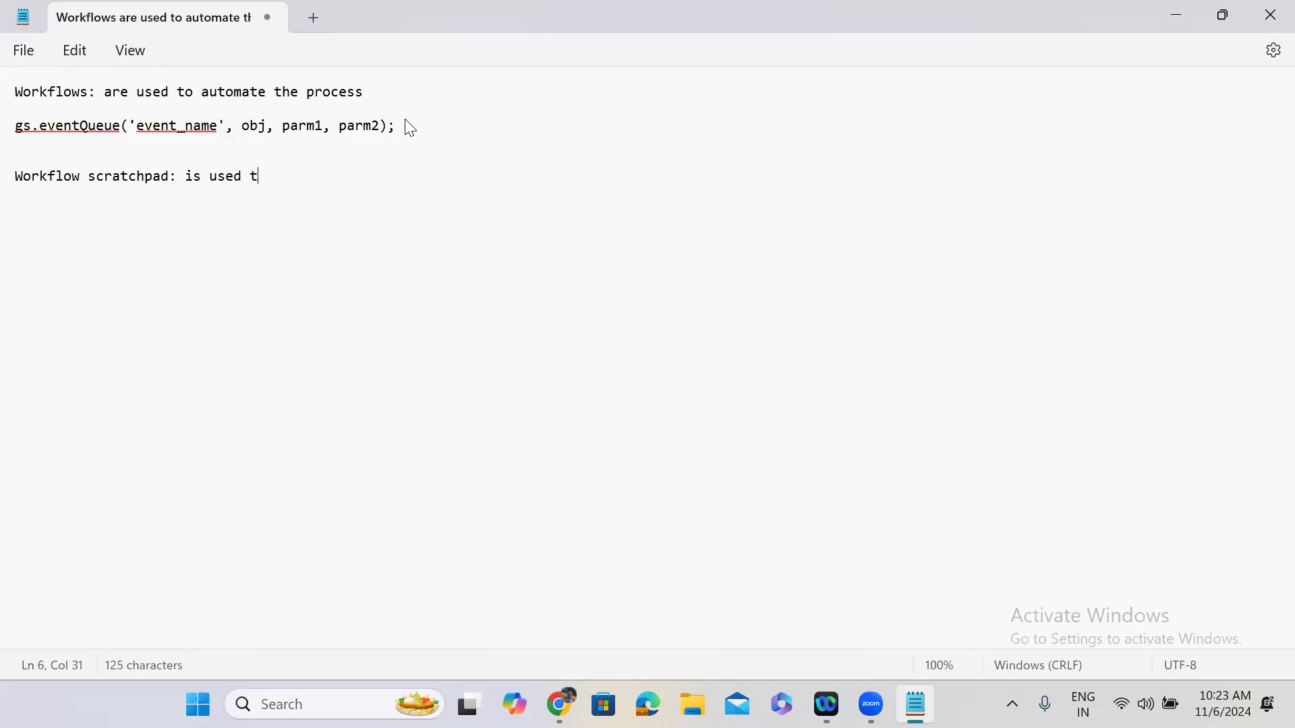
pyautogui.write('o carry values fro')
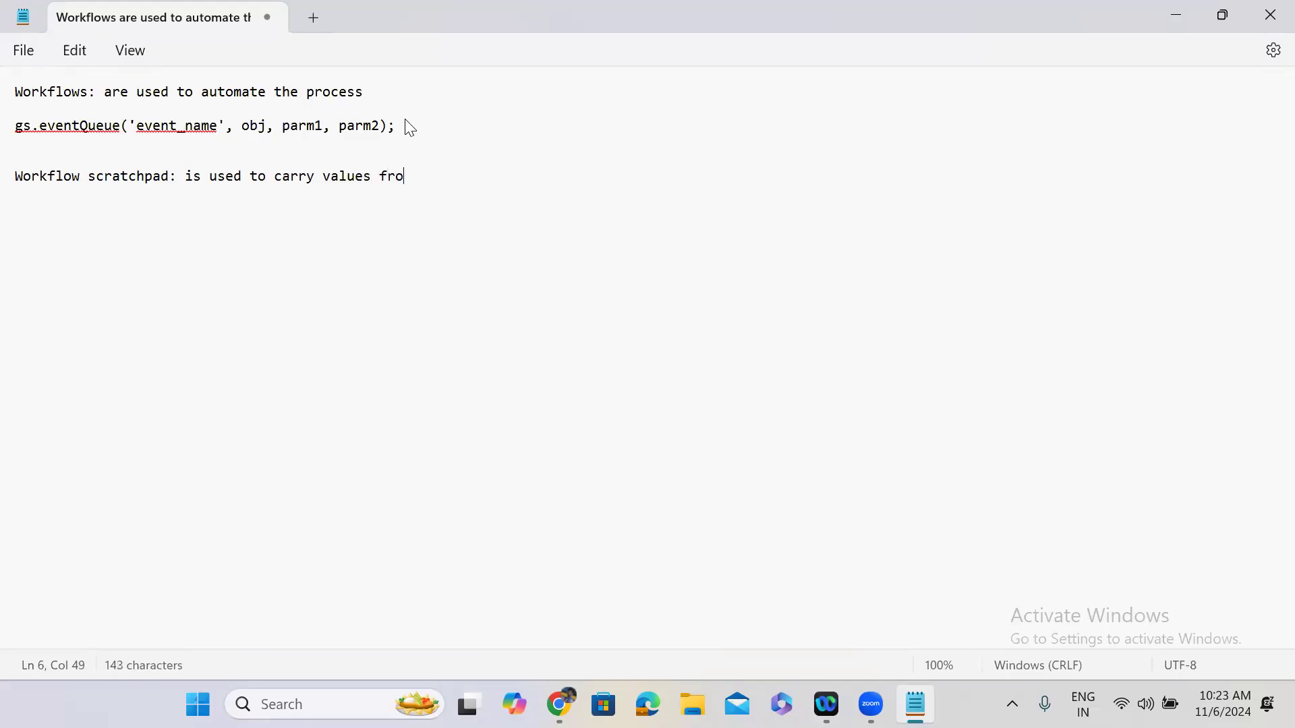
pyautogui.write('m one activity to')
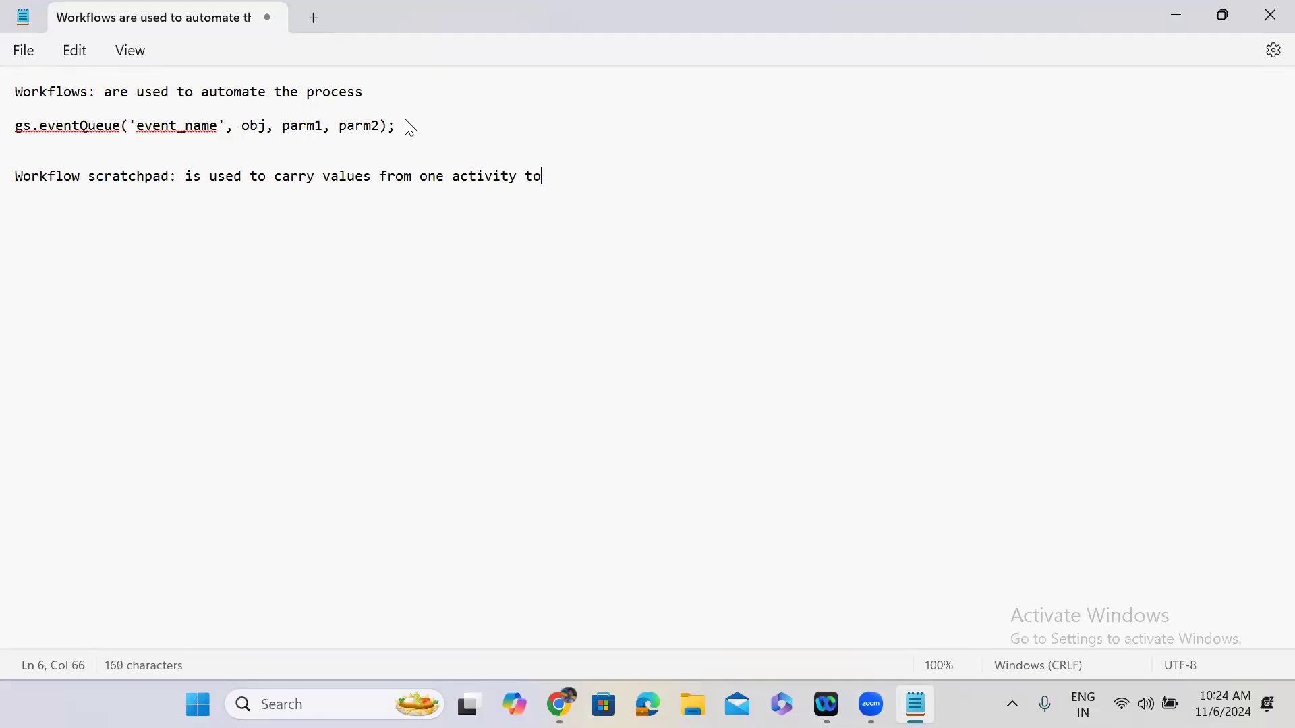
pyautogui.write(' another ac')
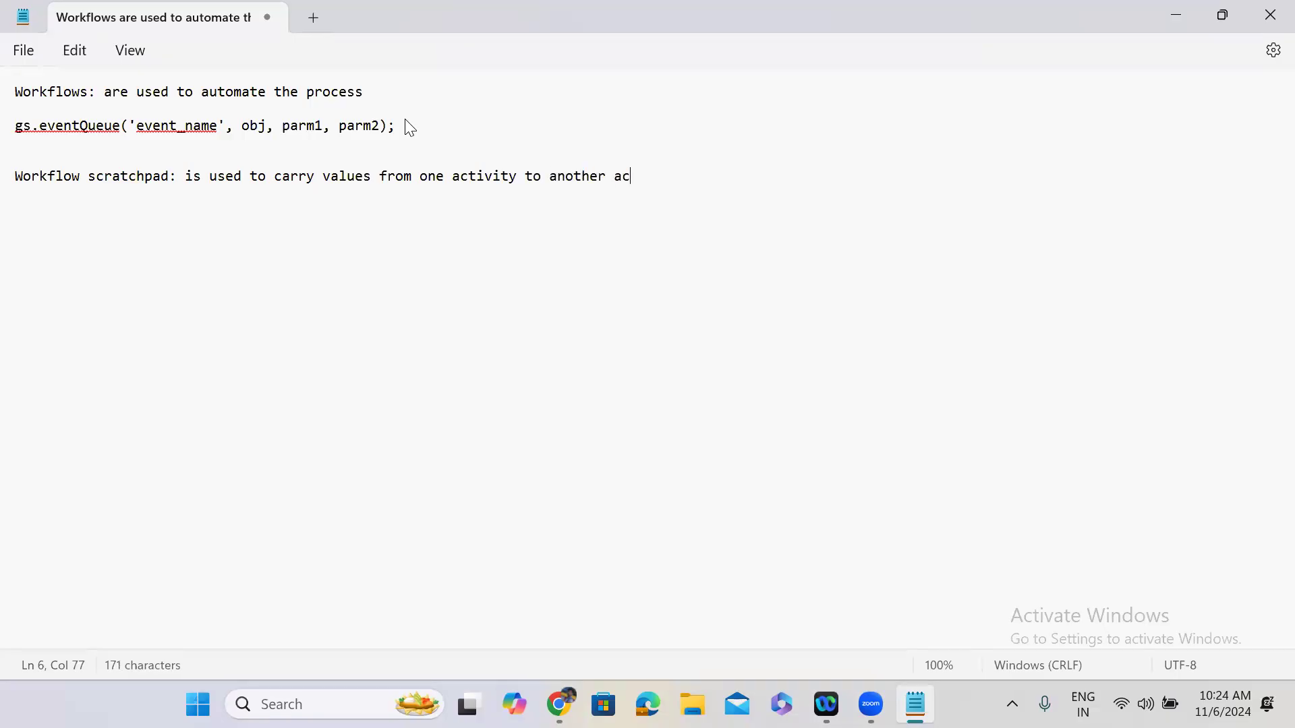
pyautogui.write('tivity')
# Return to the Iphone 16 Pro Max workflow canvas and open the 'Create a User' Run Script's properties.
pyautogui.click(1180, 13)
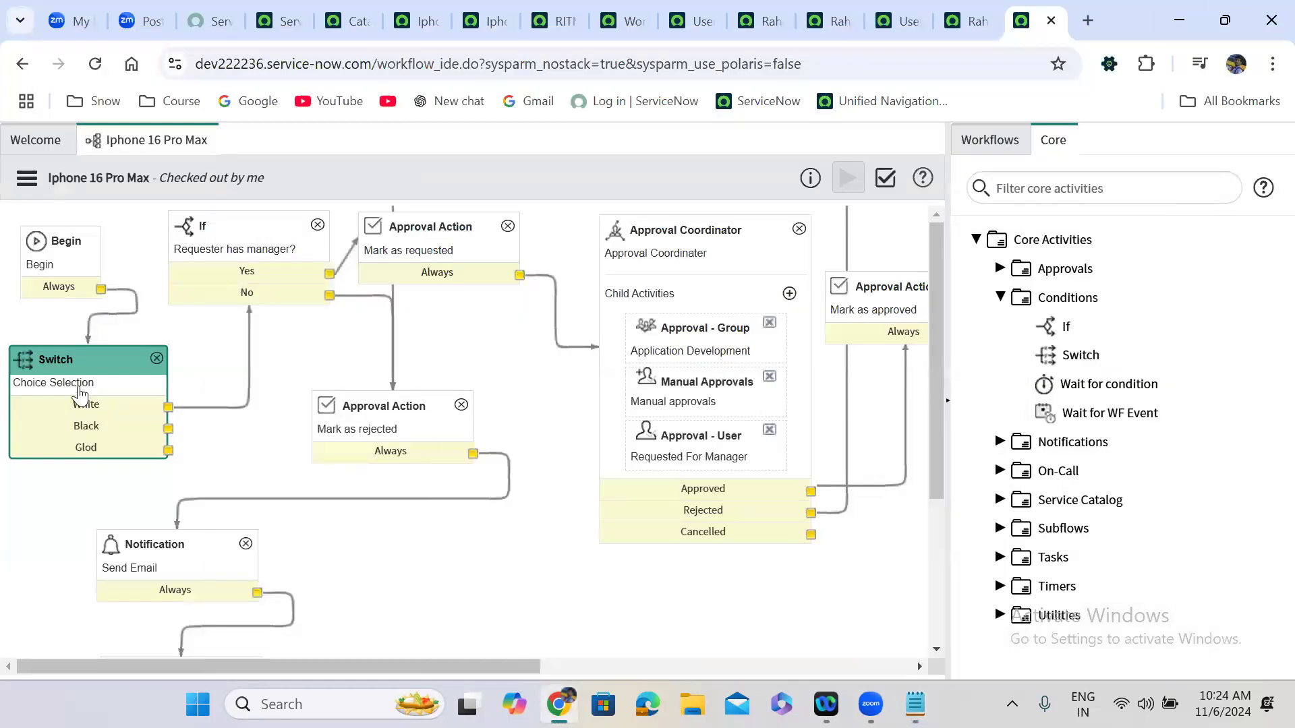
pyautogui.click(233, 262)
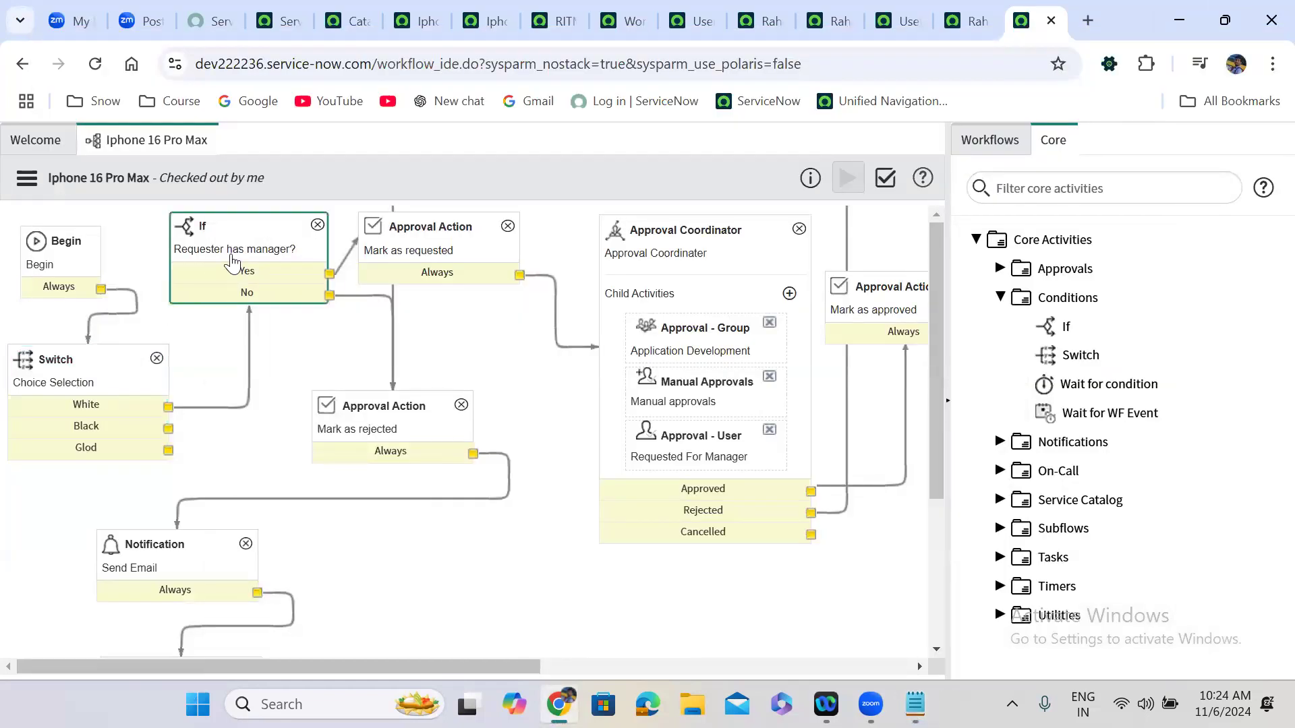
pyautogui.click(433, 232)
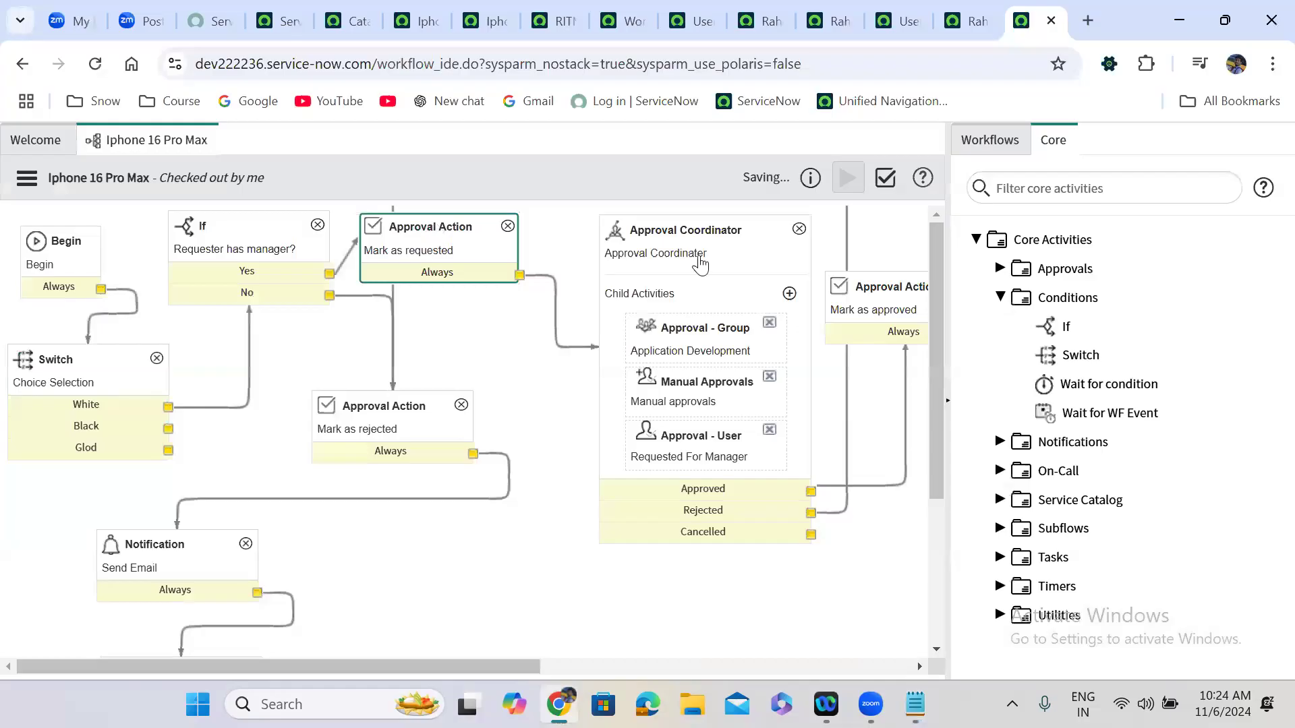
pyautogui.click(717, 269)
pyautogui.hscroll(3, 715, 263)
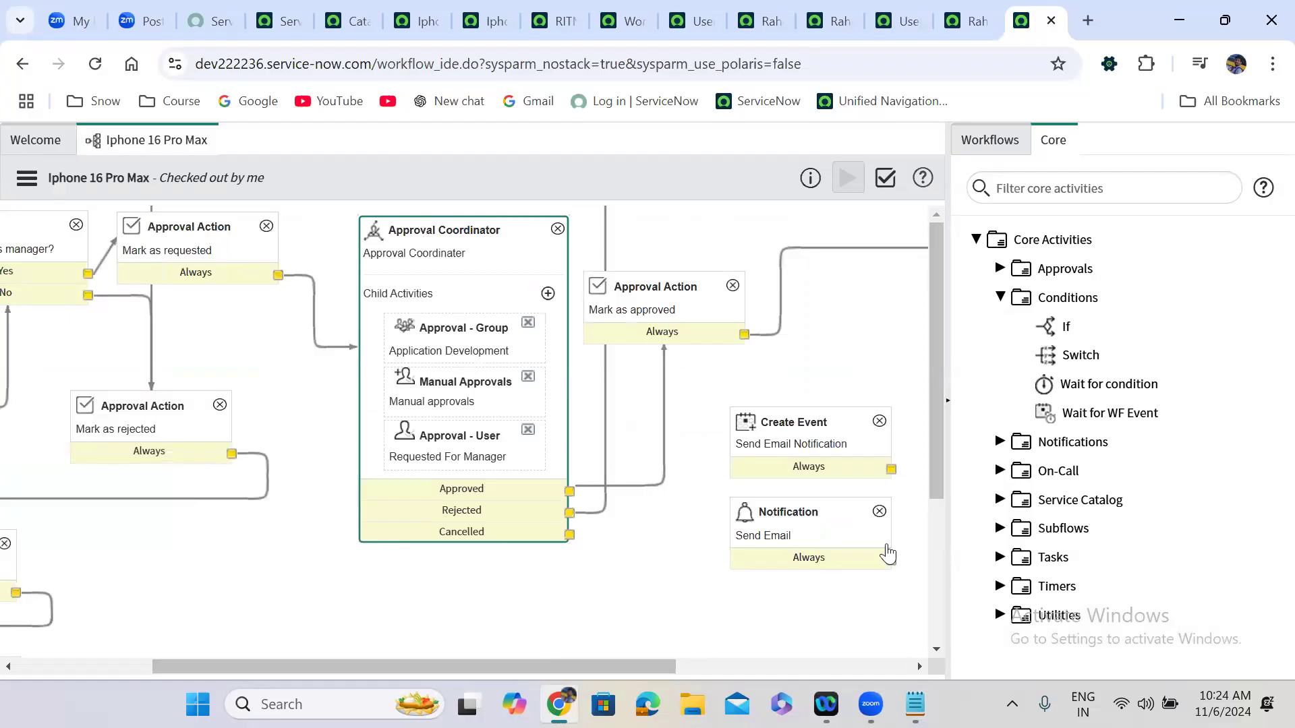
pyautogui.hscroll(5, 887, 553)
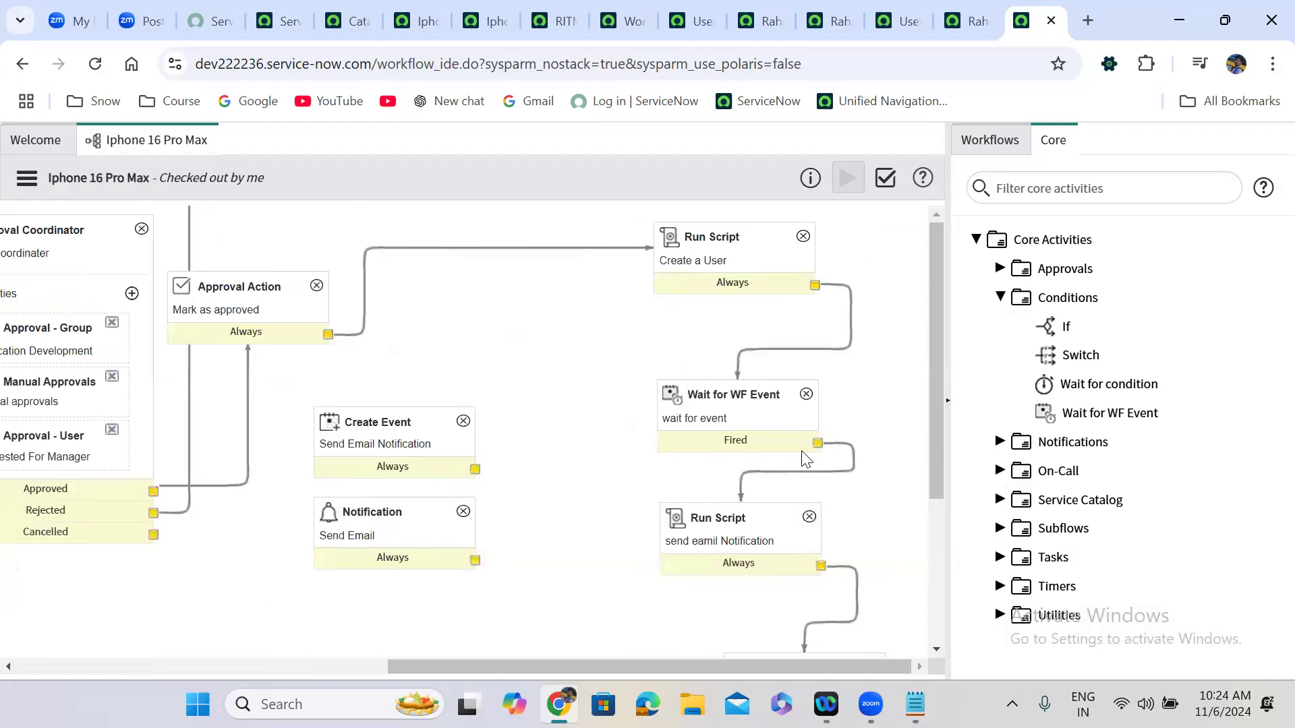
pyautogui.doubleClick(736, 259)
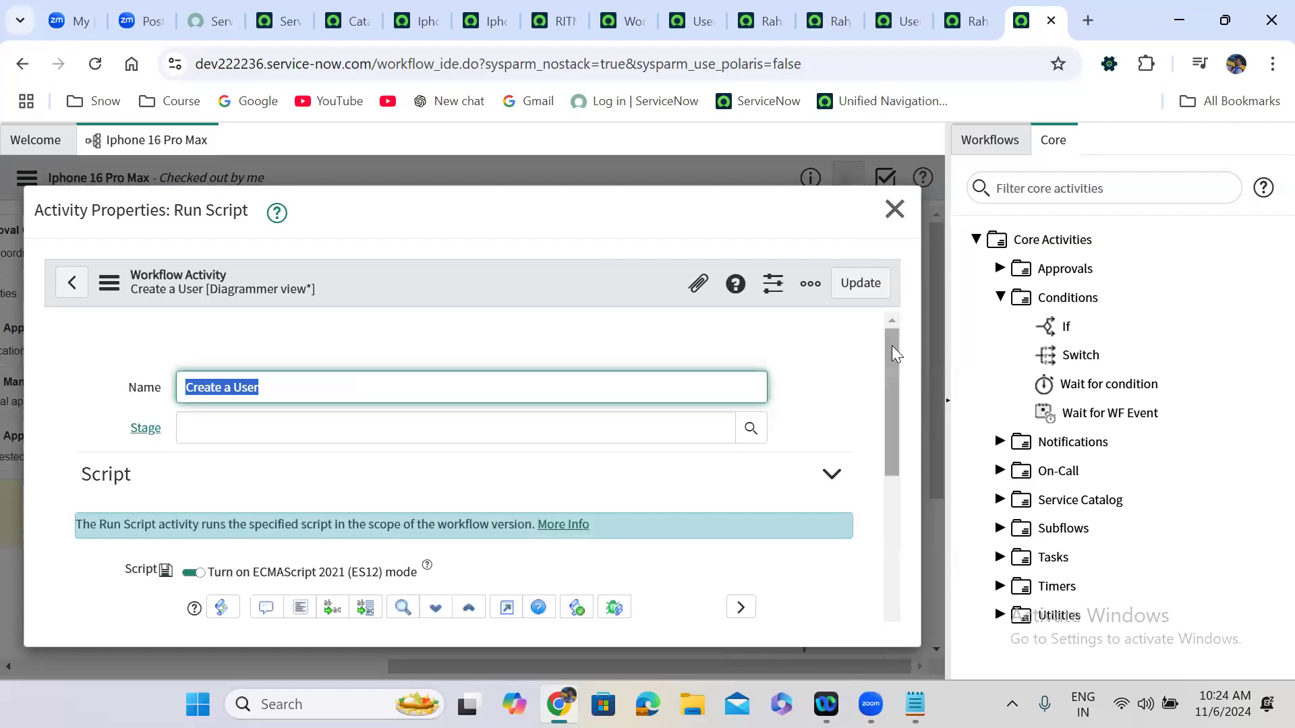
pyautogui.moveTo(892, 424); pyautogui.dragTo(891, 573)
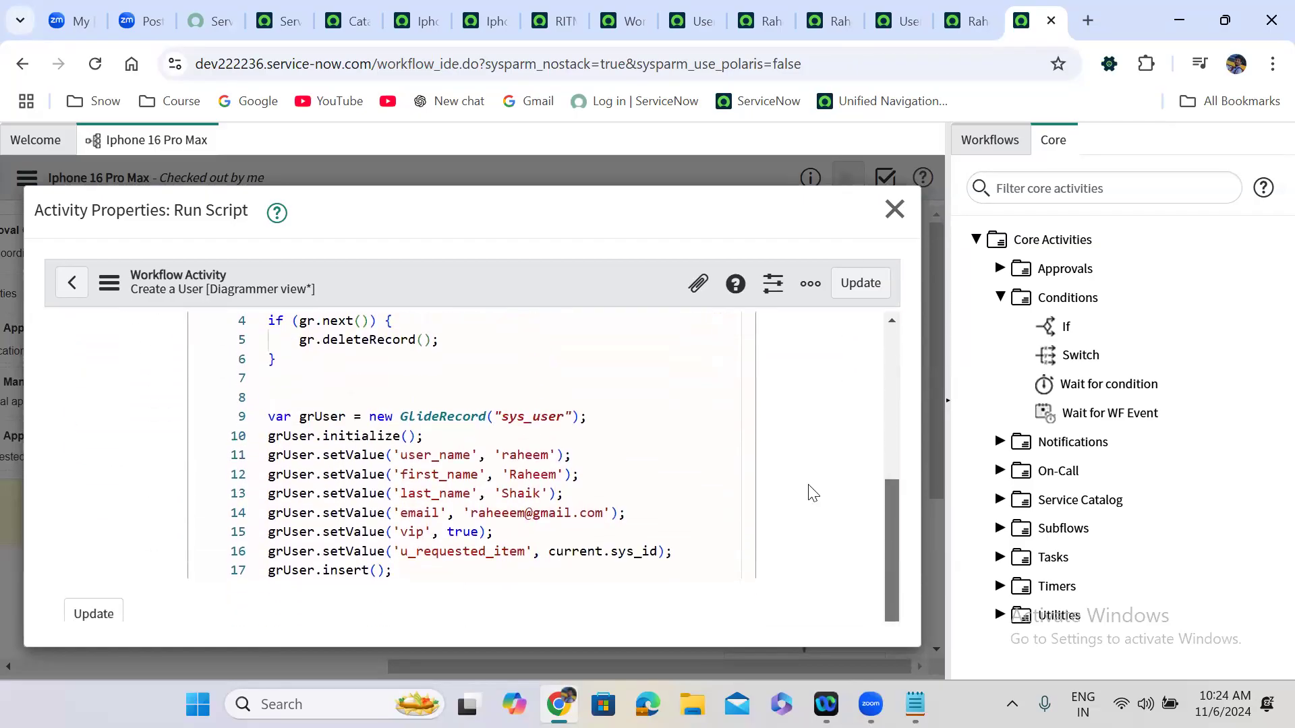
pyautogui.doubleClick(526, 455)
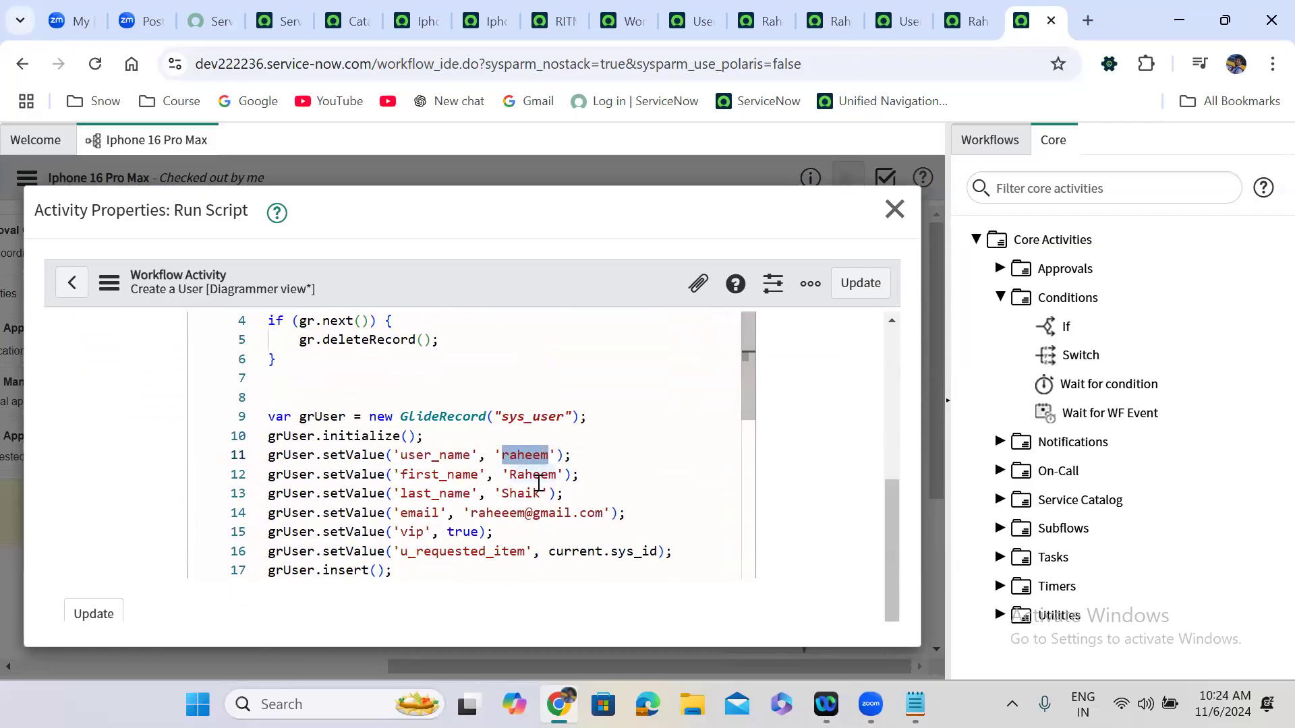
pyautogui.doubleClick(534, 475)
pyautogui.doubleClick(519, 493)
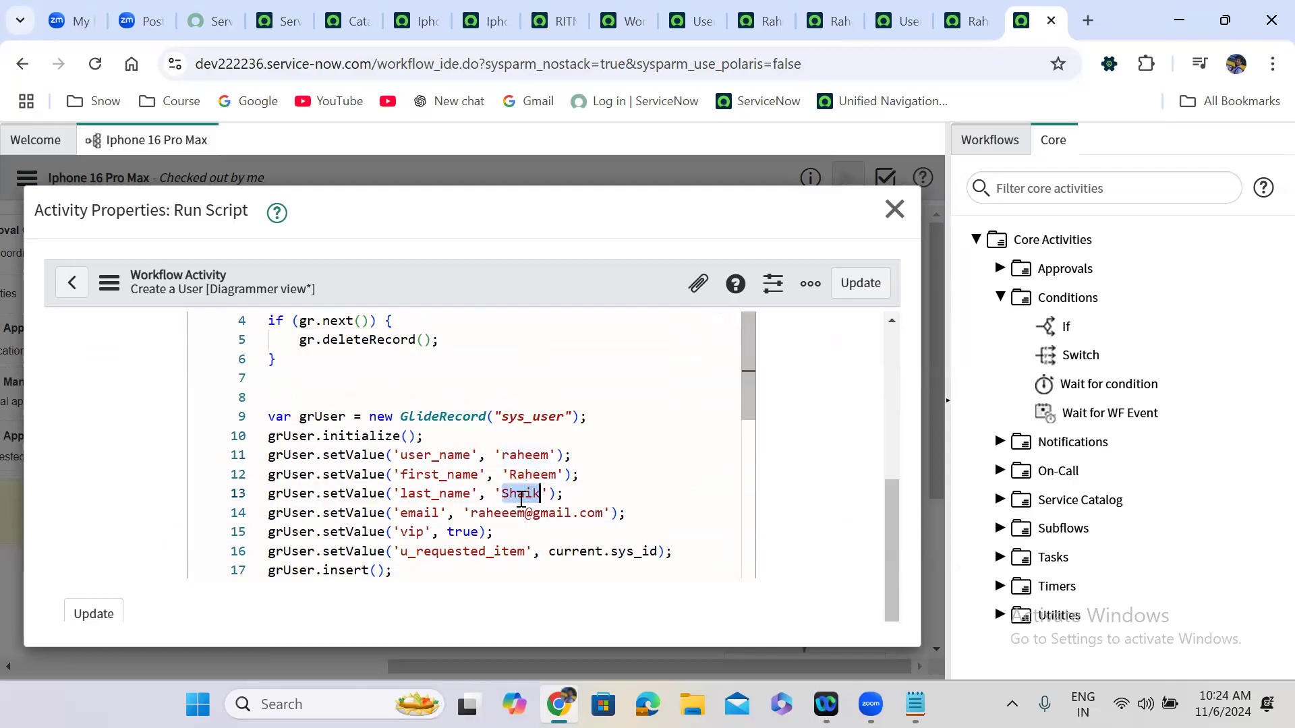
pyautogui.doubleClick(513, 512)
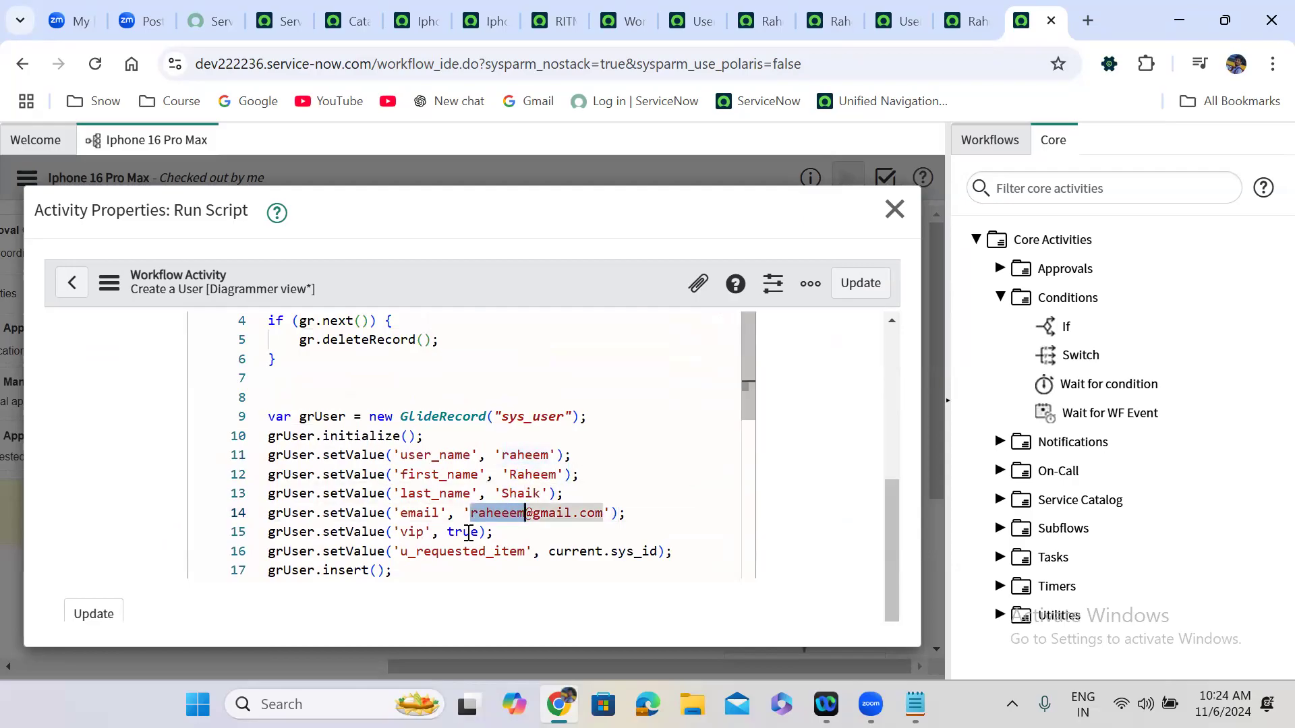
pyautogui.doubleClick(466, 532)
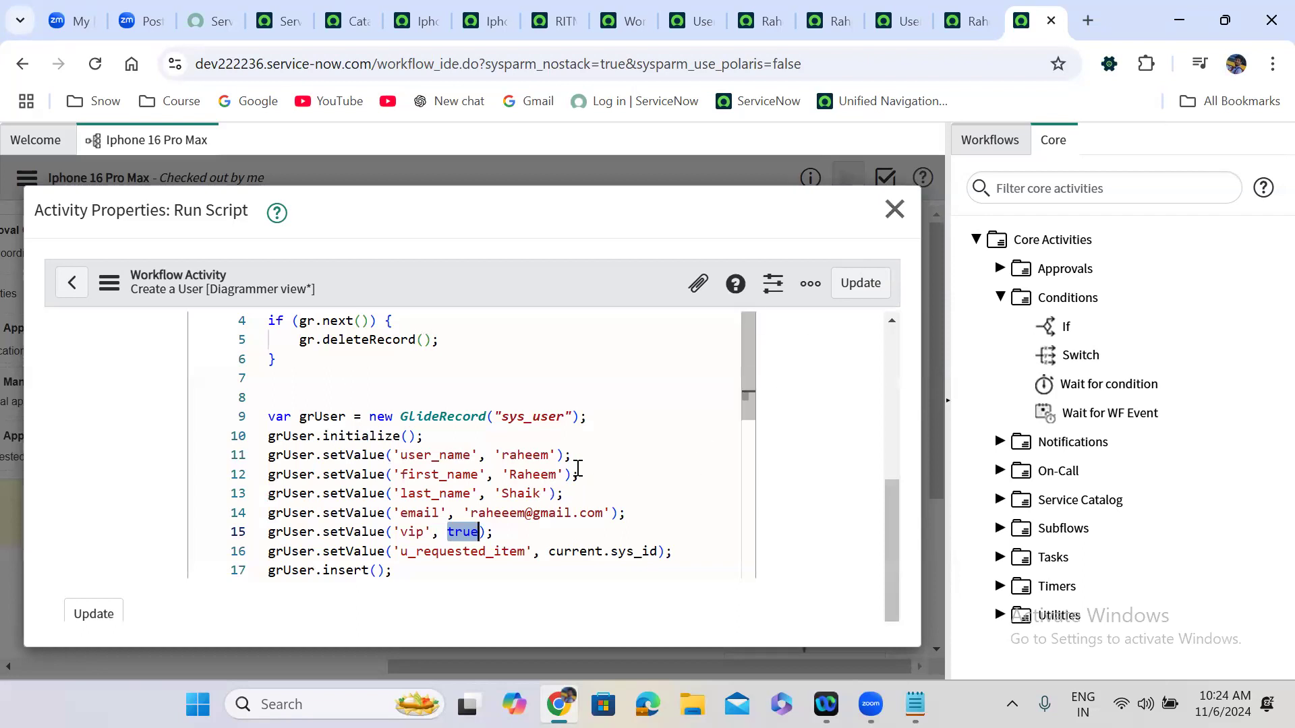
# Close the Create a User properties and delete the email-notification Run Script node.
pyautogui.click(895, 213)
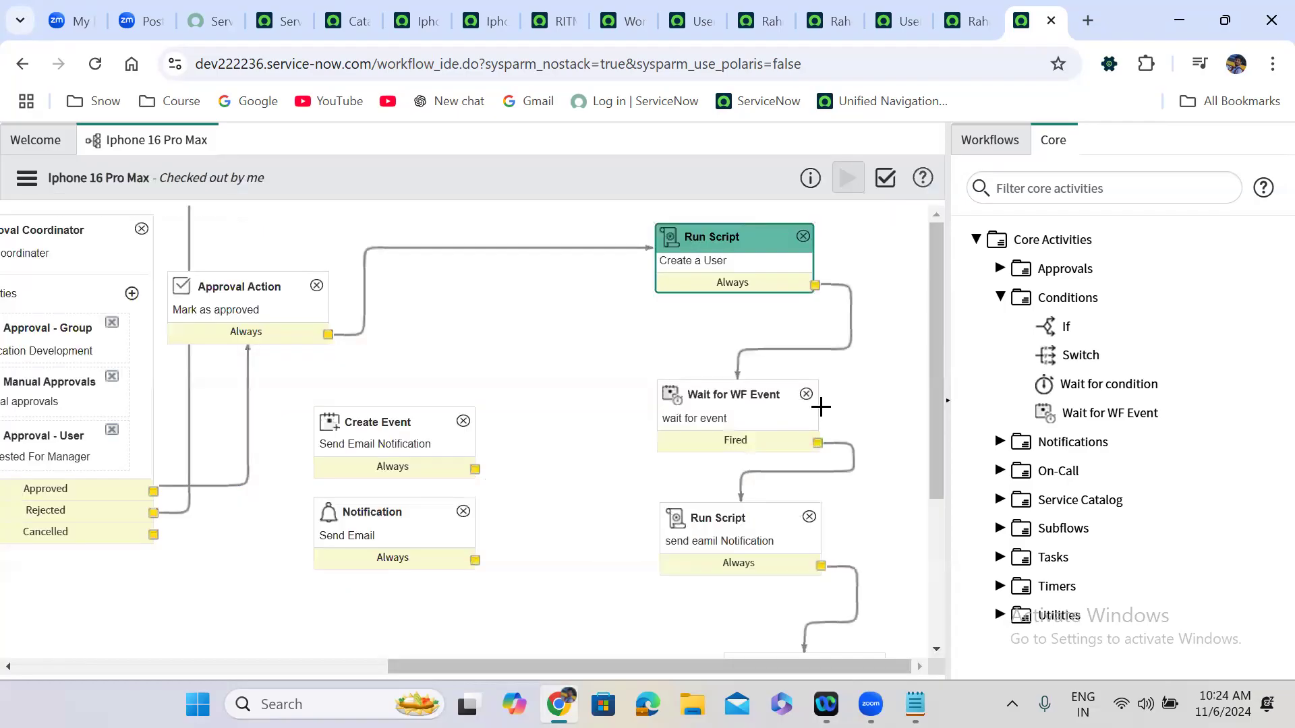
pyautogui.click(810, 516)
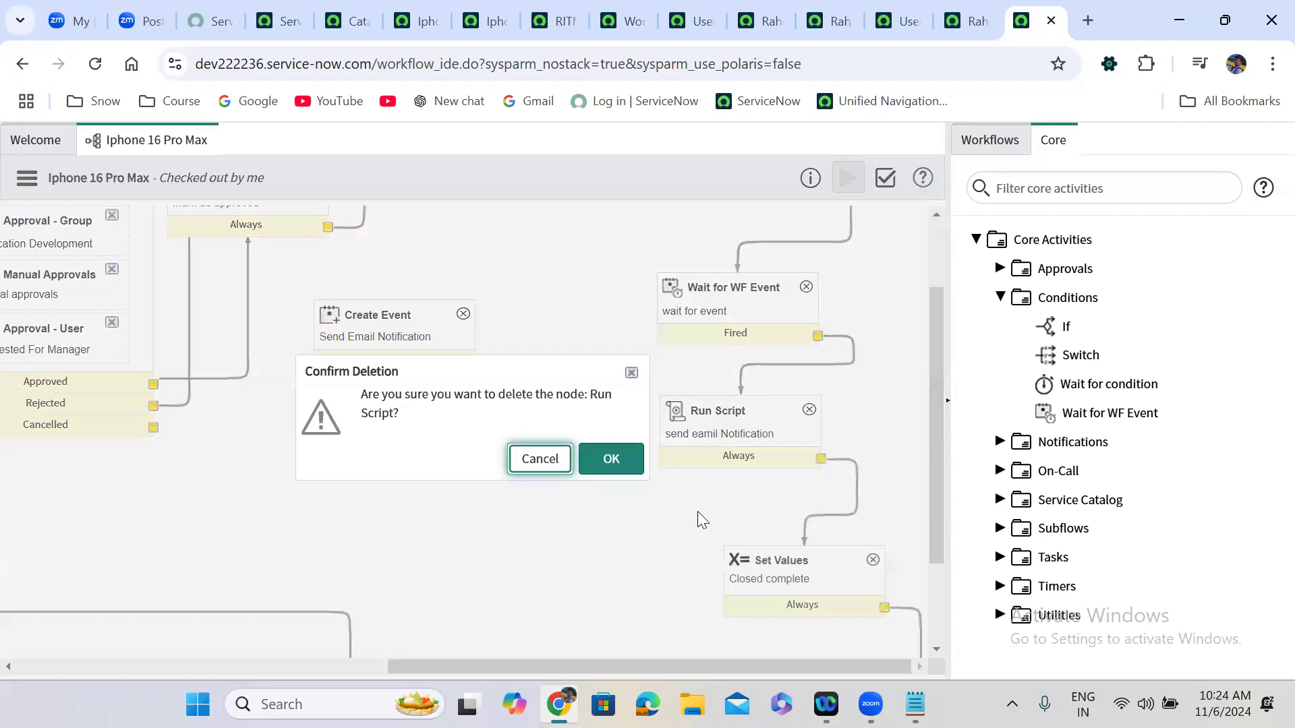
pyautogui.click(610, 457)
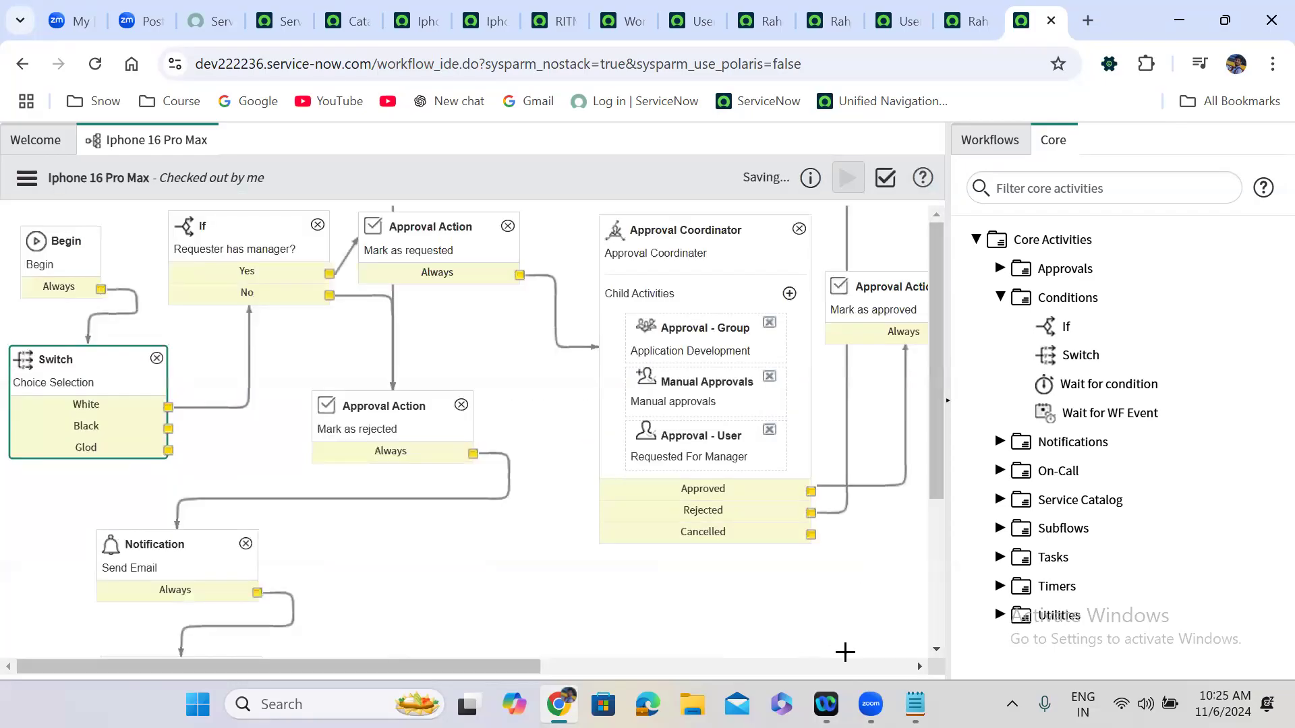
# Remove the Switch-to-If and Begin-to-Switch links, then connect Begin's Always output to the If.
pyautogui.hscroll(5, 847, 648)
pyautogui.moveTo(931, 417); pyautogui.dragTo(940, 315)
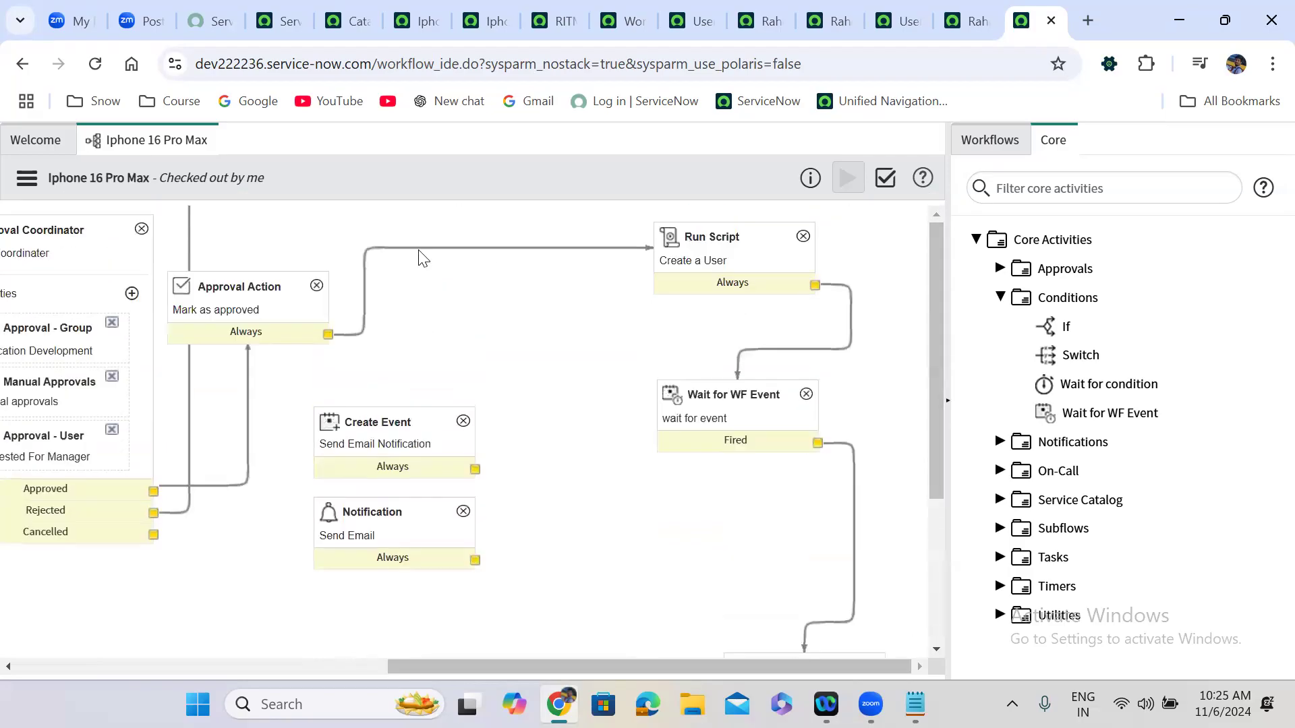
pyautogui.hscroll(-10, 131, 657)
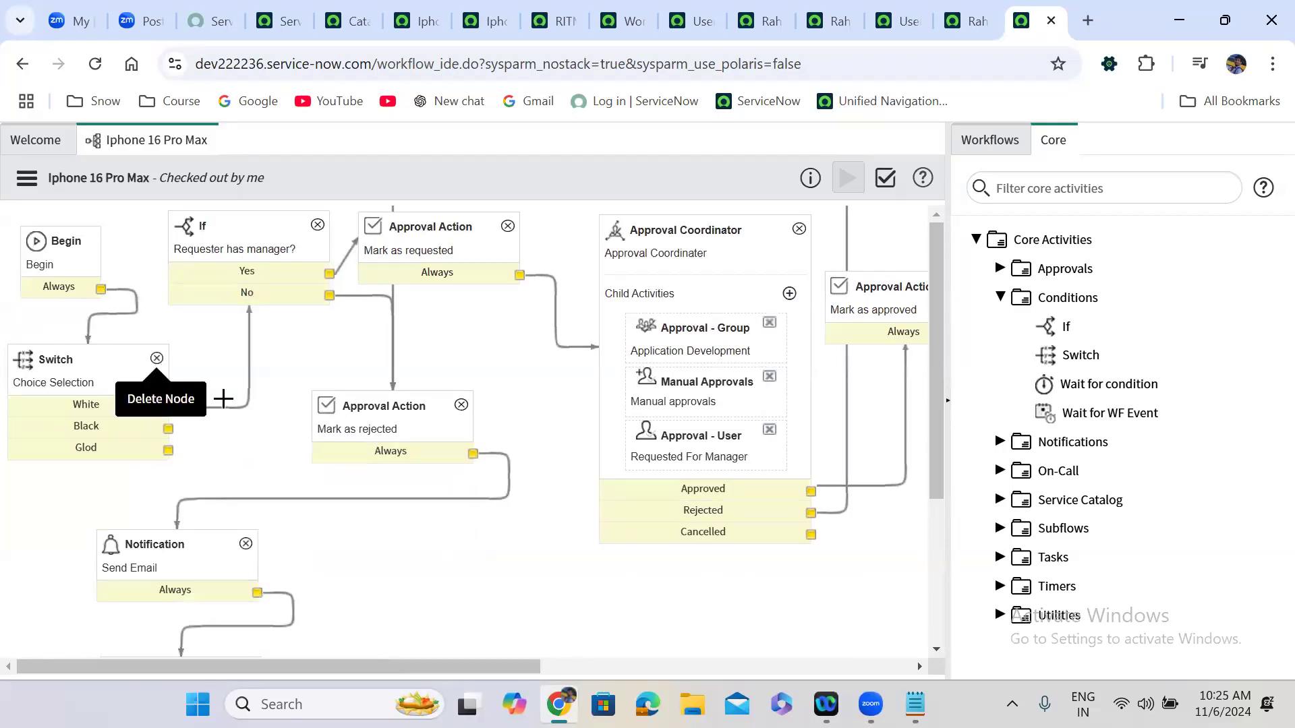
pyautogui.press('Delete')
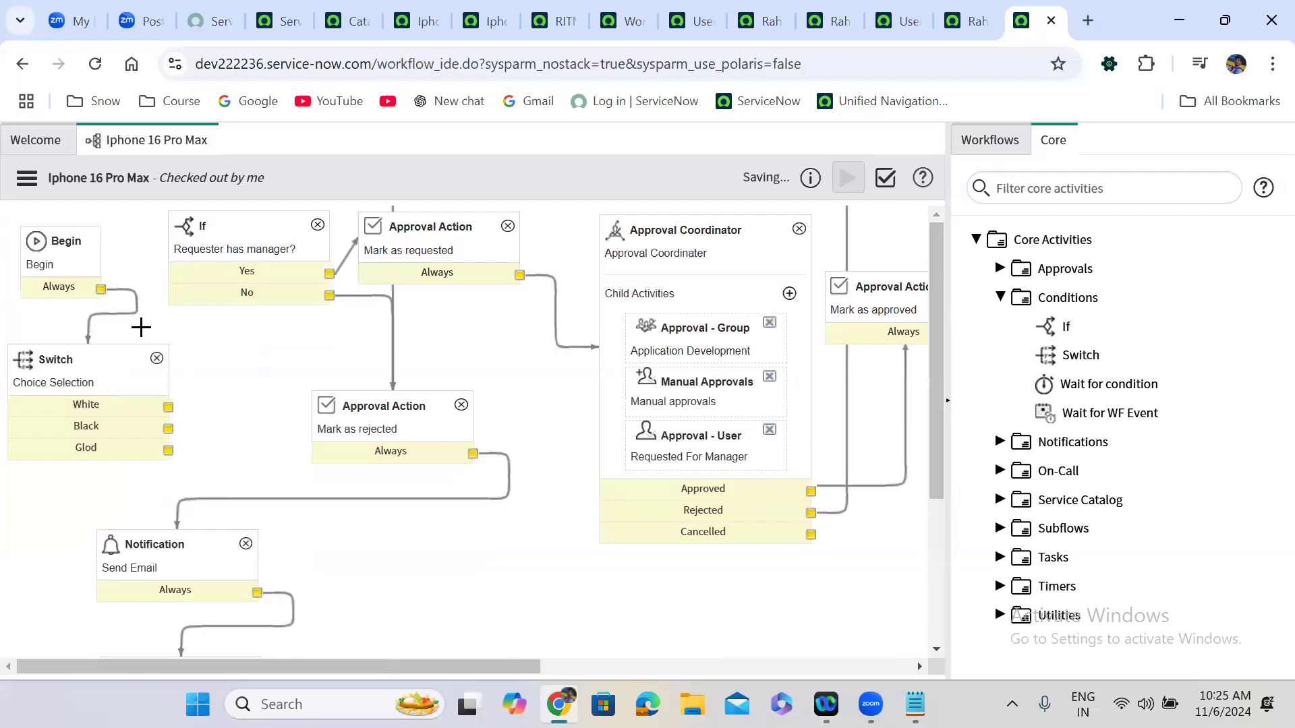
pyautogui.click(125, 291)
pyautogui.press('Delete')
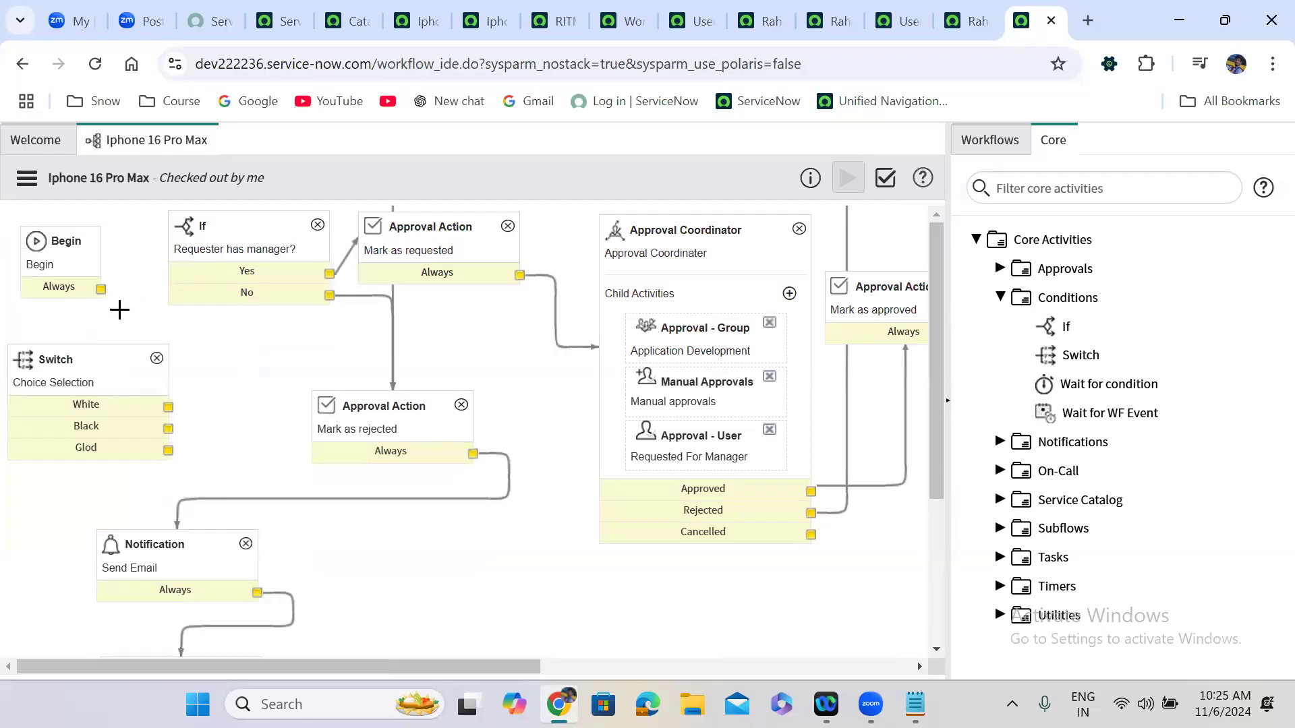
pyautogui.moveTo(100, 288); pyautogui.dragTo(184, 297)
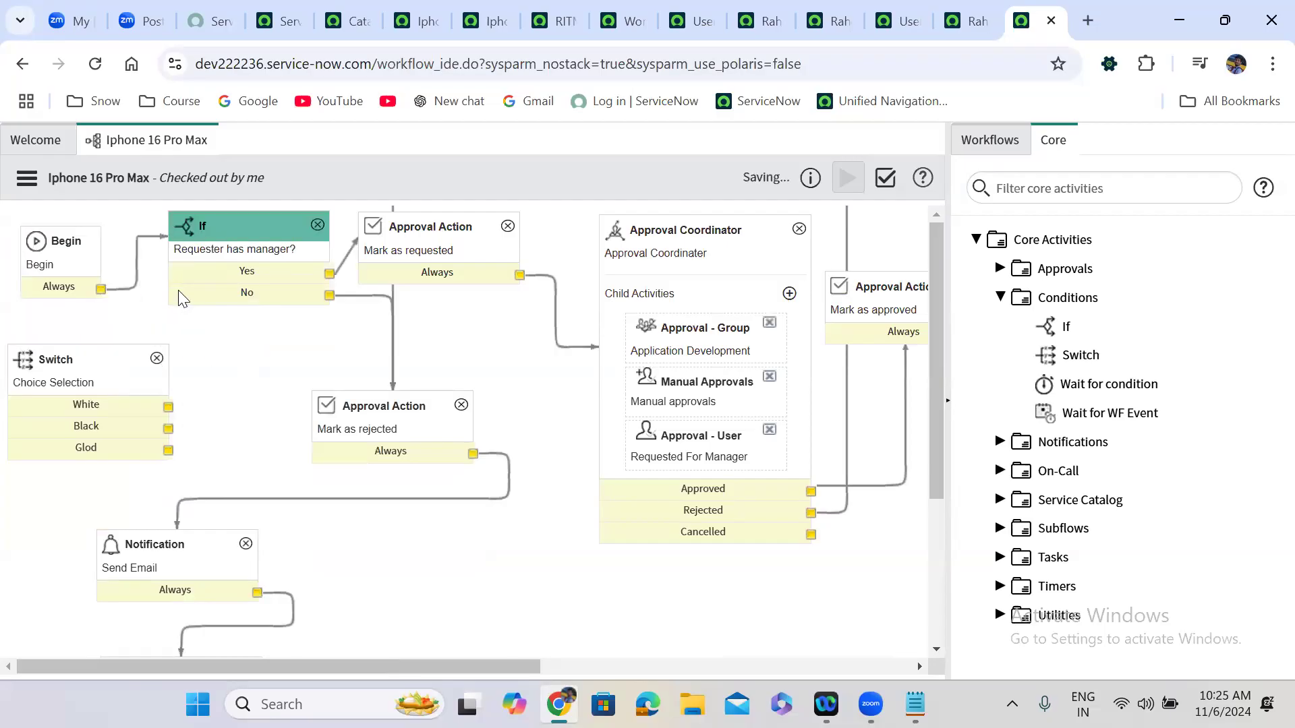
# In the If script's manager branch, add a workflow.scratchpad.fname line assigning a first name.
pyautogui.doubleClick(247, 257)
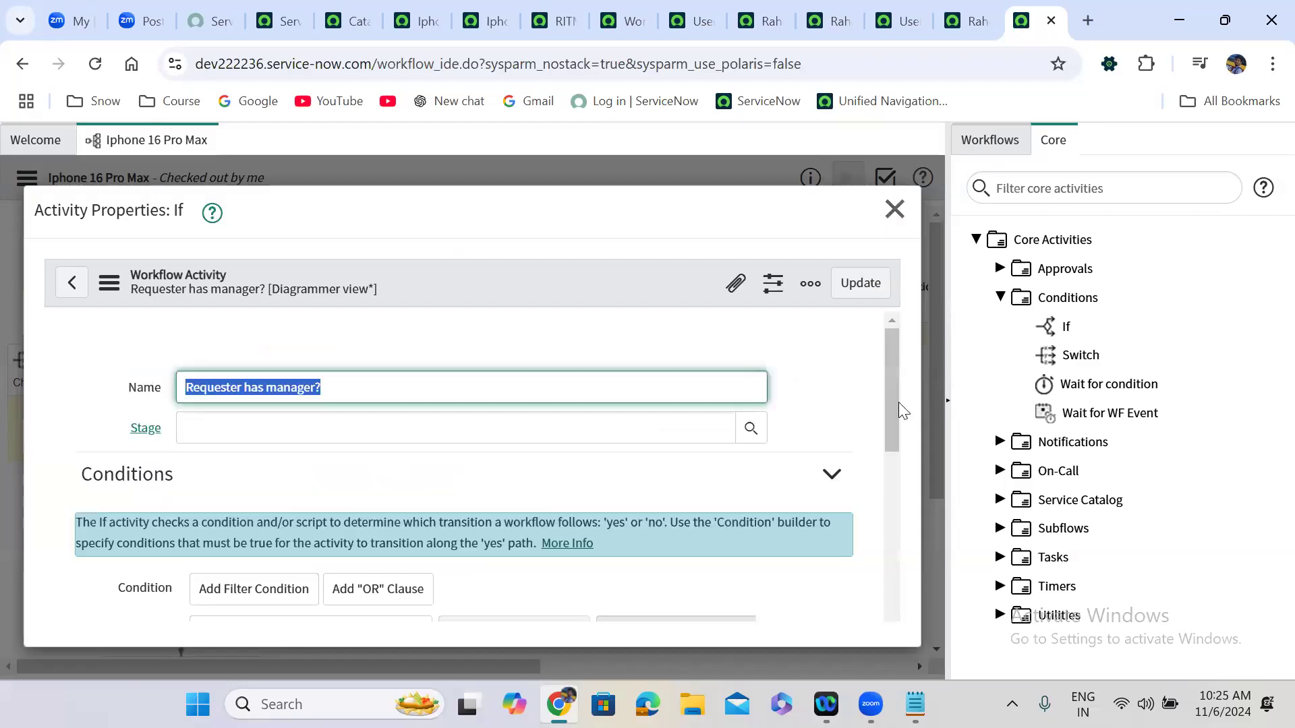
pyautogui.moveTo(887, 351); pyautogui.dragTo(896, 514)
pyautogui.click(669, 477)
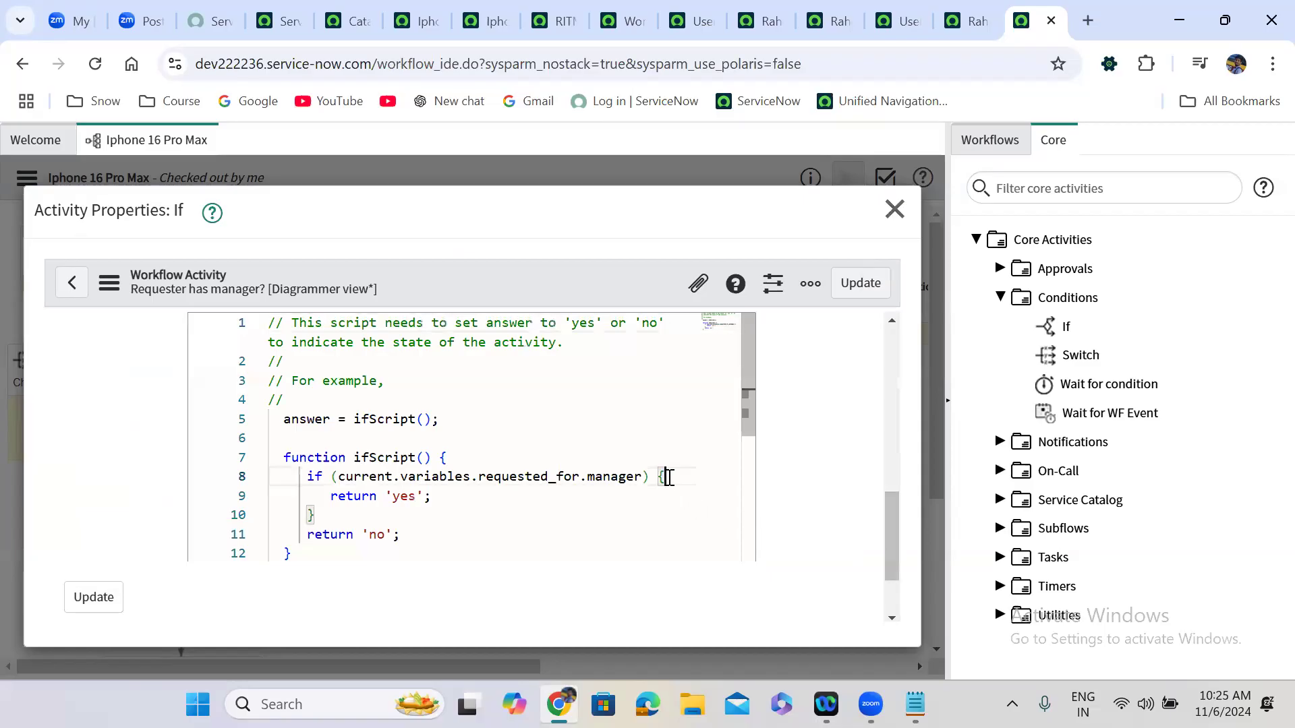
pyautogui.press('Return')
pyautogui.press('Return')
pyautogui.press('Up')
pyautogui.write('wo')
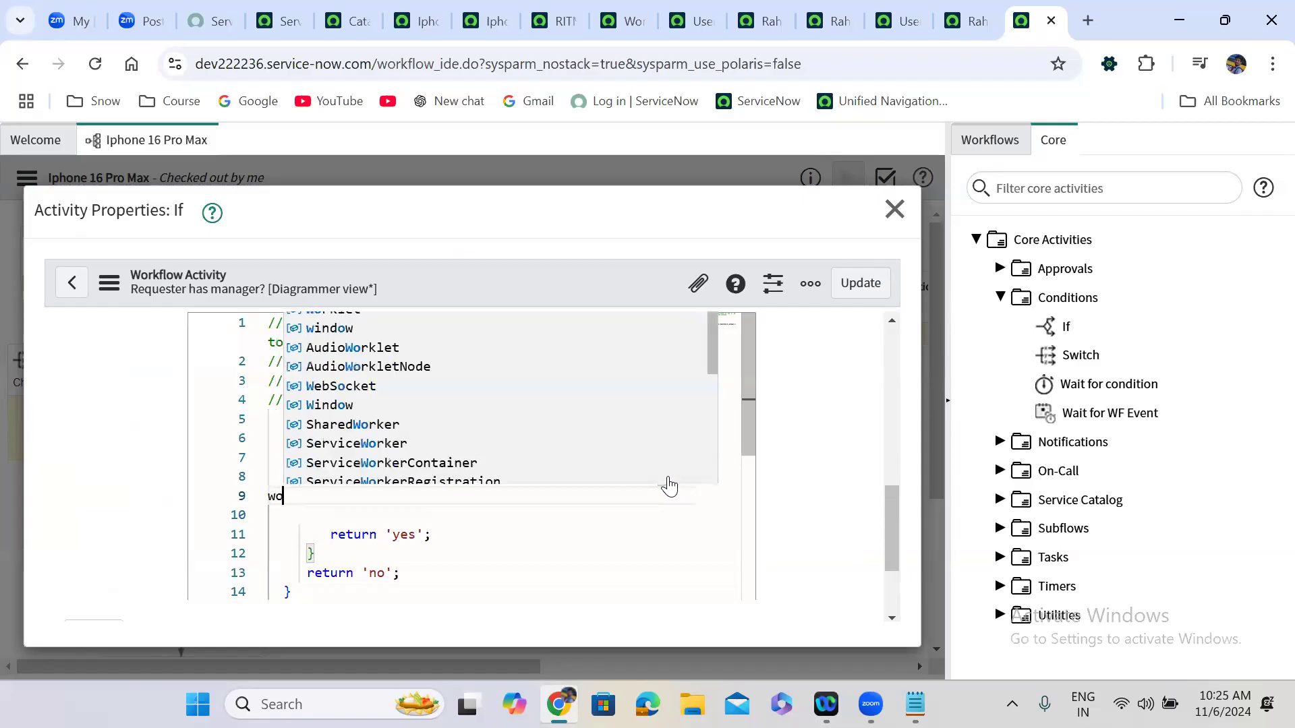
pyautogui.write('rkflow.')
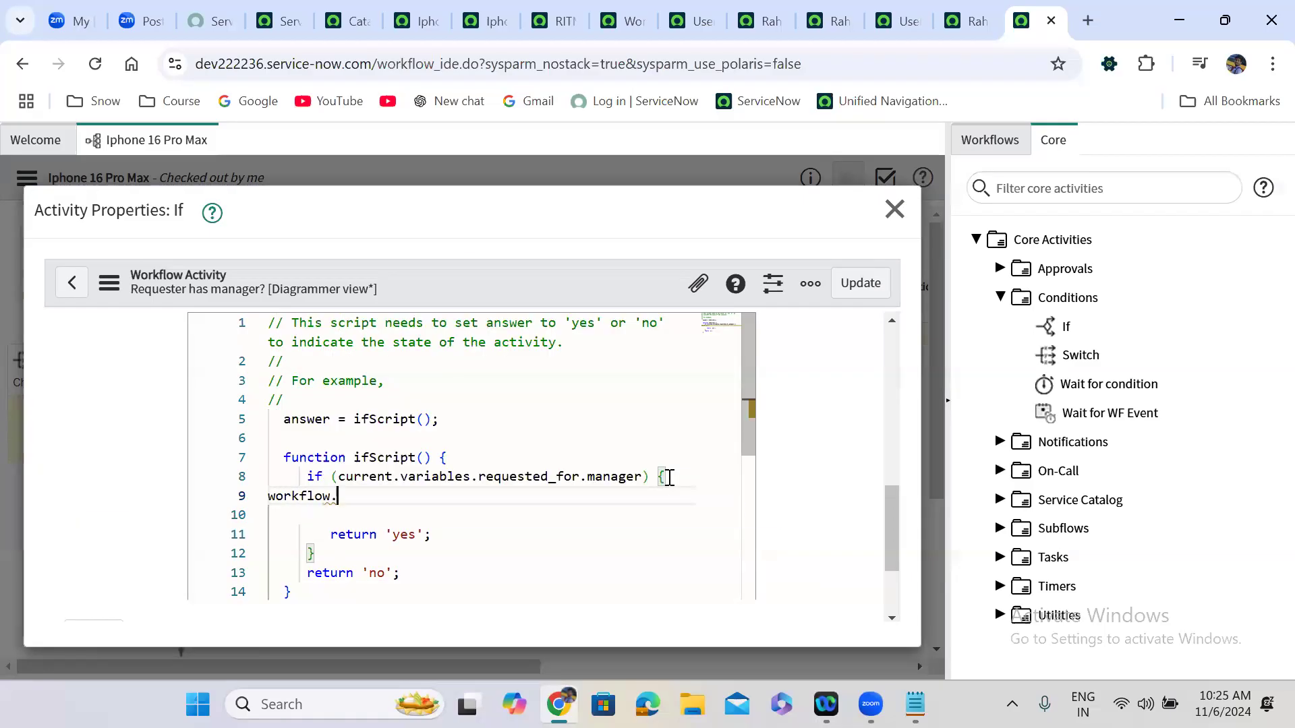
pyautogui.write('scratchpad.')
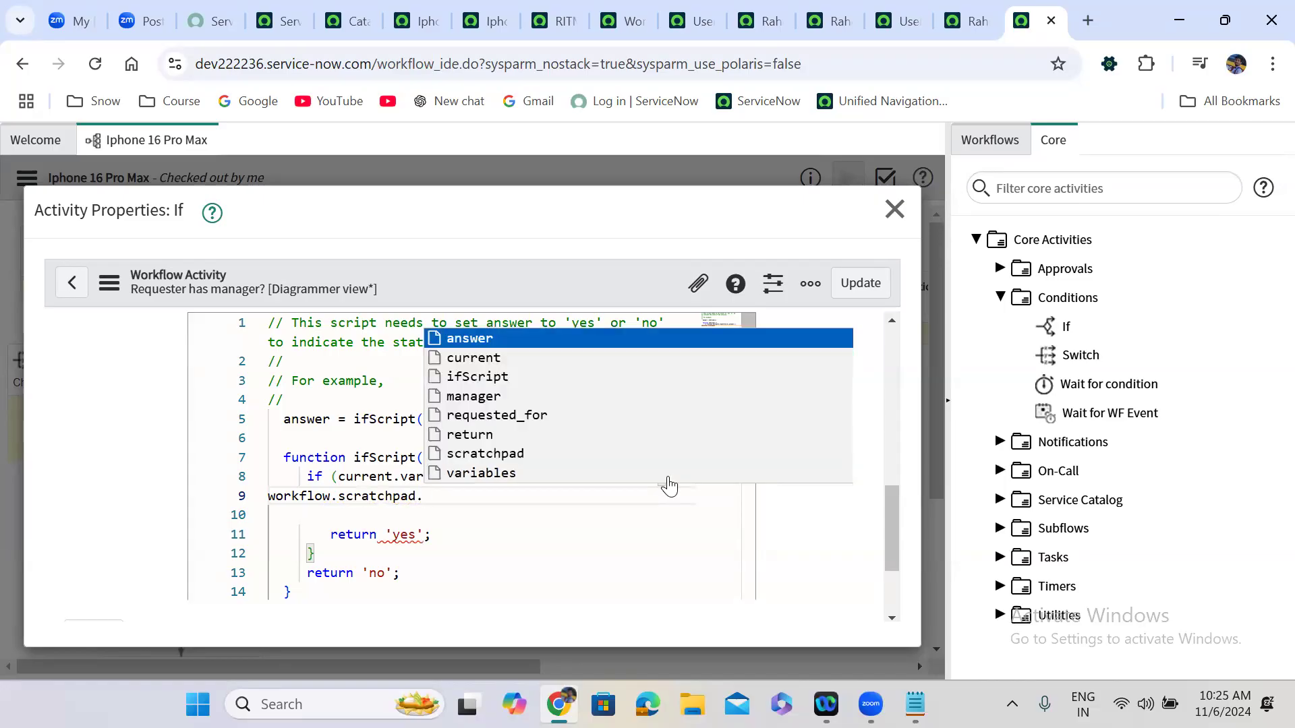
pyautogui.write('fname')
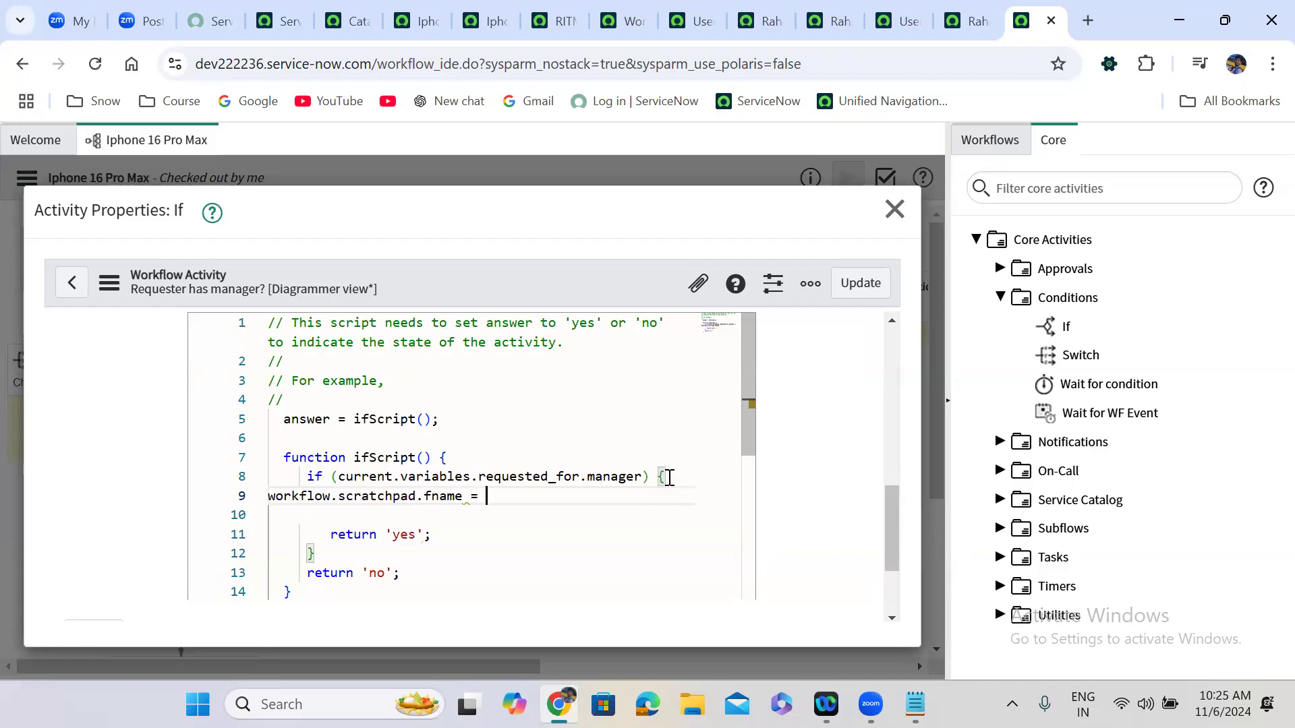
pyautogui.press('Return')
# Copy the fname scratchpad line and paste duplicates on the lines below.
pyautogui.moveTo(555, 499); pyautogui.dragTo(263, 500)
pyautogui.hotkey('ctrl', 'c')
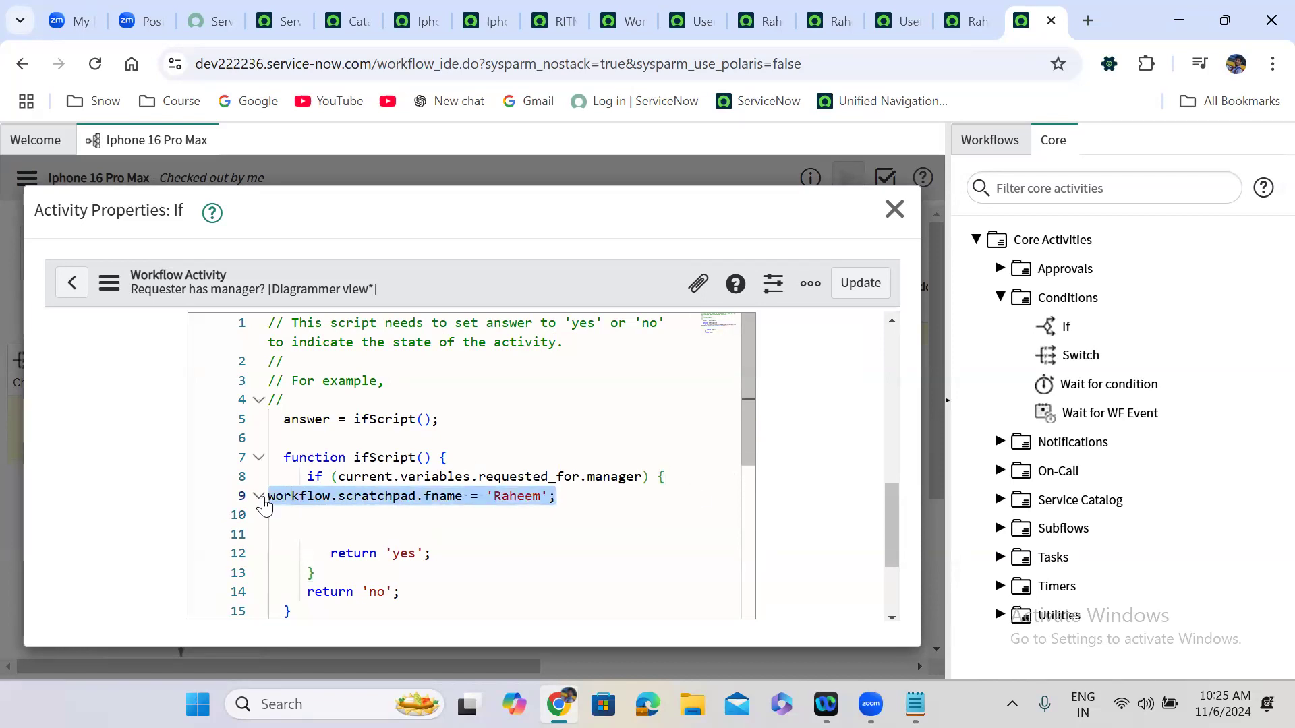
pyautogui.click(576, 499)
pyautogui.press('Return')
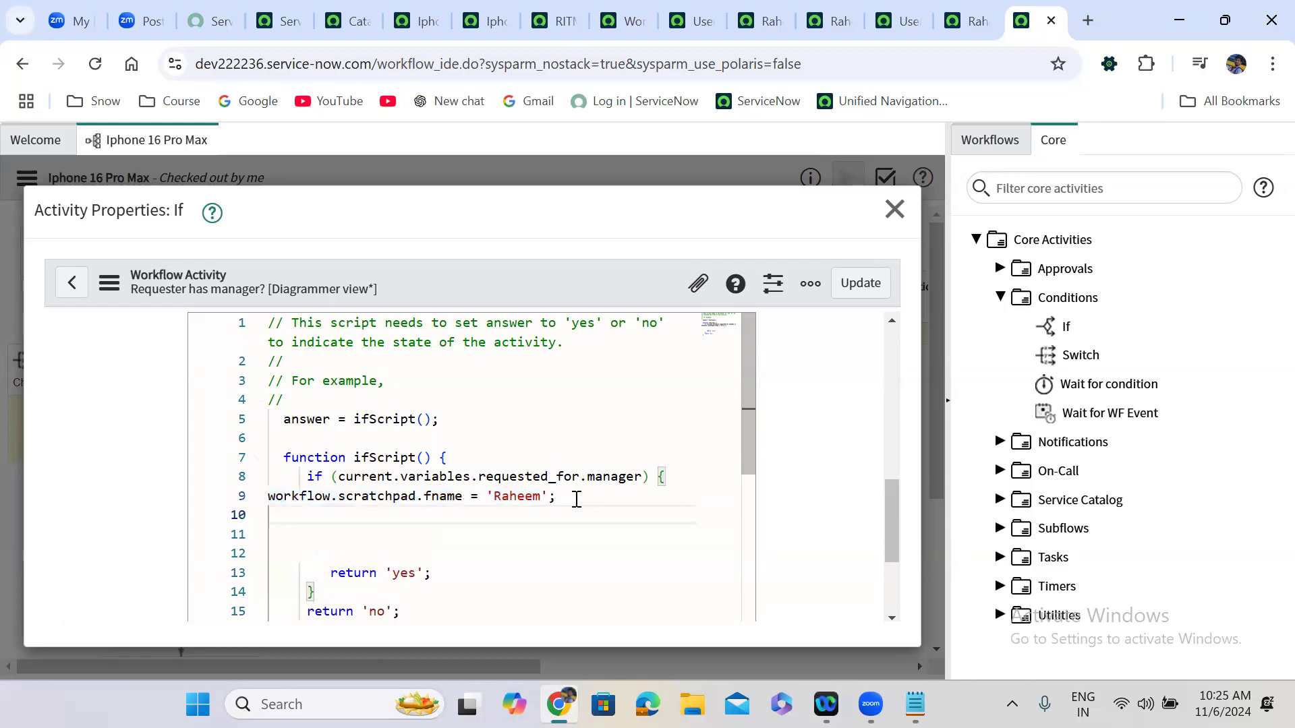
pyautogui.hotkey('ctrl', 'v')
pyautogui.press('Return')
pyautogui.hotkey('ctrl', 'v')
pyautogui.press('Return')
# Turn line 10 into workflow.scratchpad.lname with a last-name value.
pyautogui.hotkey('ctrl', 'v')
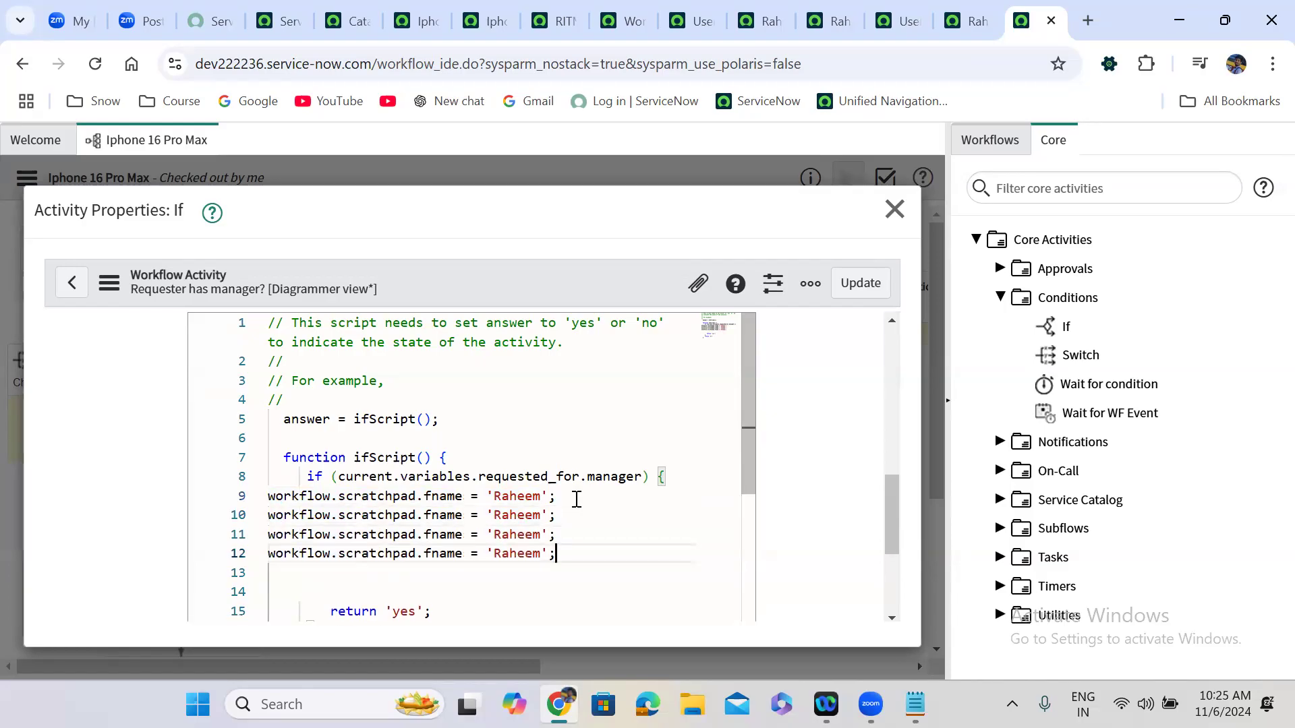
pyautogui.doubleClick(442, 516)
pyautogui.write('lanem')
pyautogui.doubleClick(526, 515)
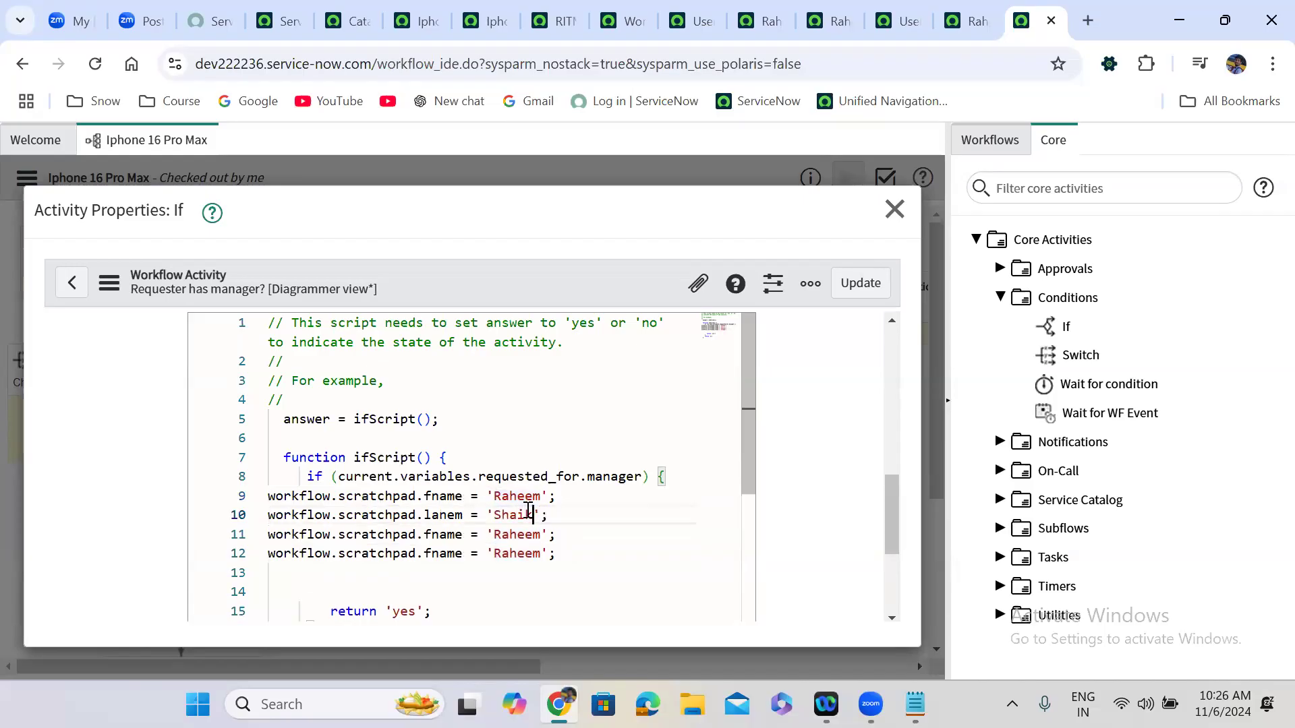
pyautogui.doubleClick(443, 535)
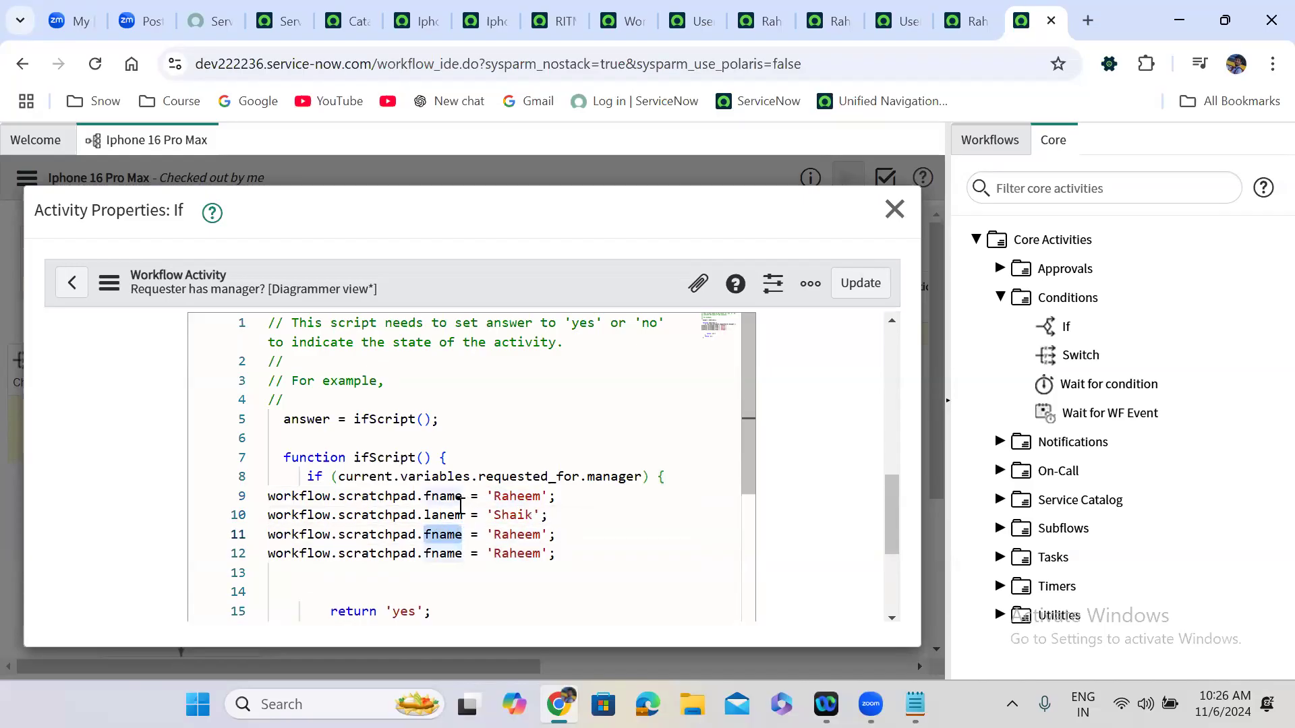
pyautogui.doubleClick(448, 514)
pyautogui.write('la')
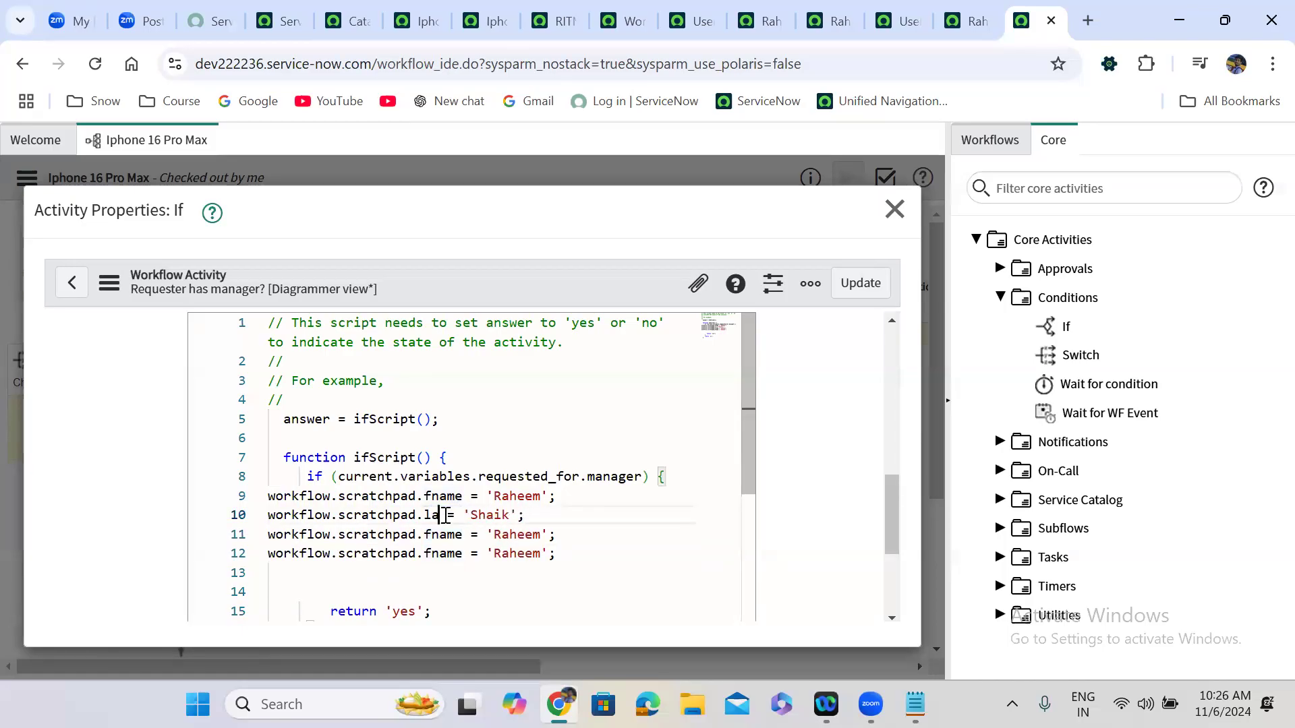
pyautogui.press('BackSpace')
pyautogui.write('name')
pyautogui.doubleClick(451, 534)
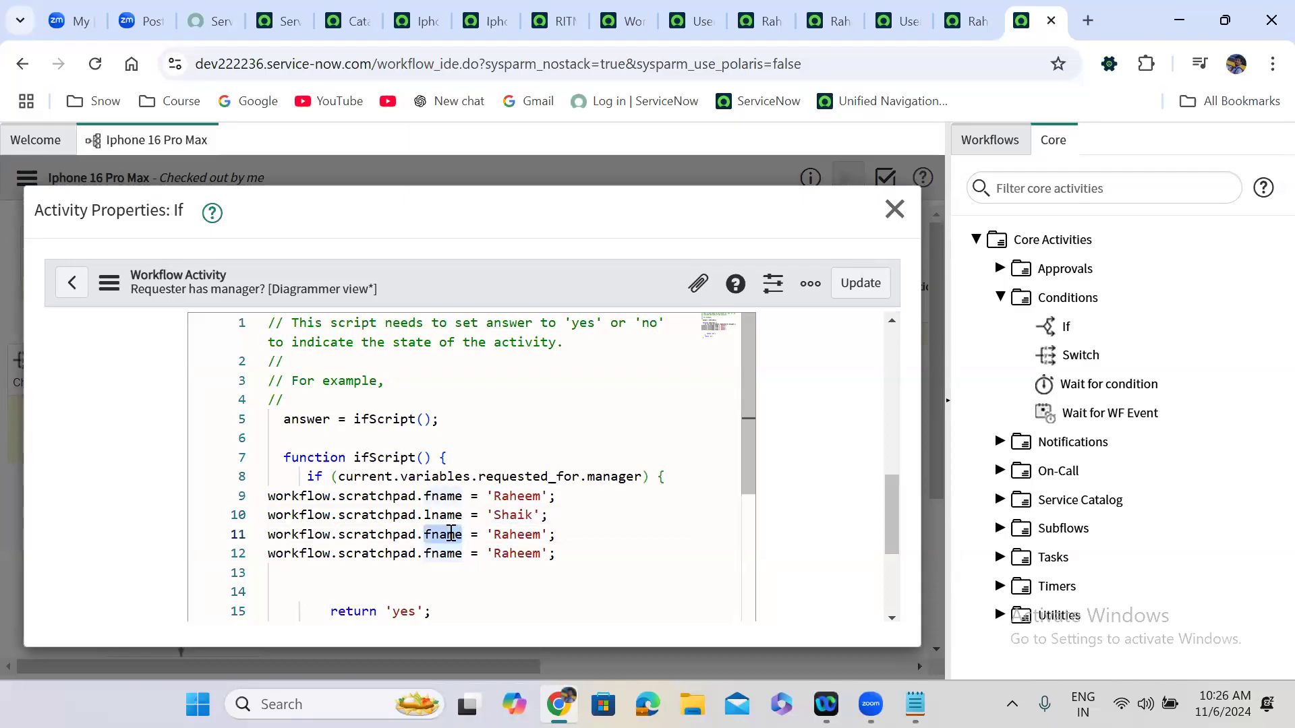
pyautogui.write('user')
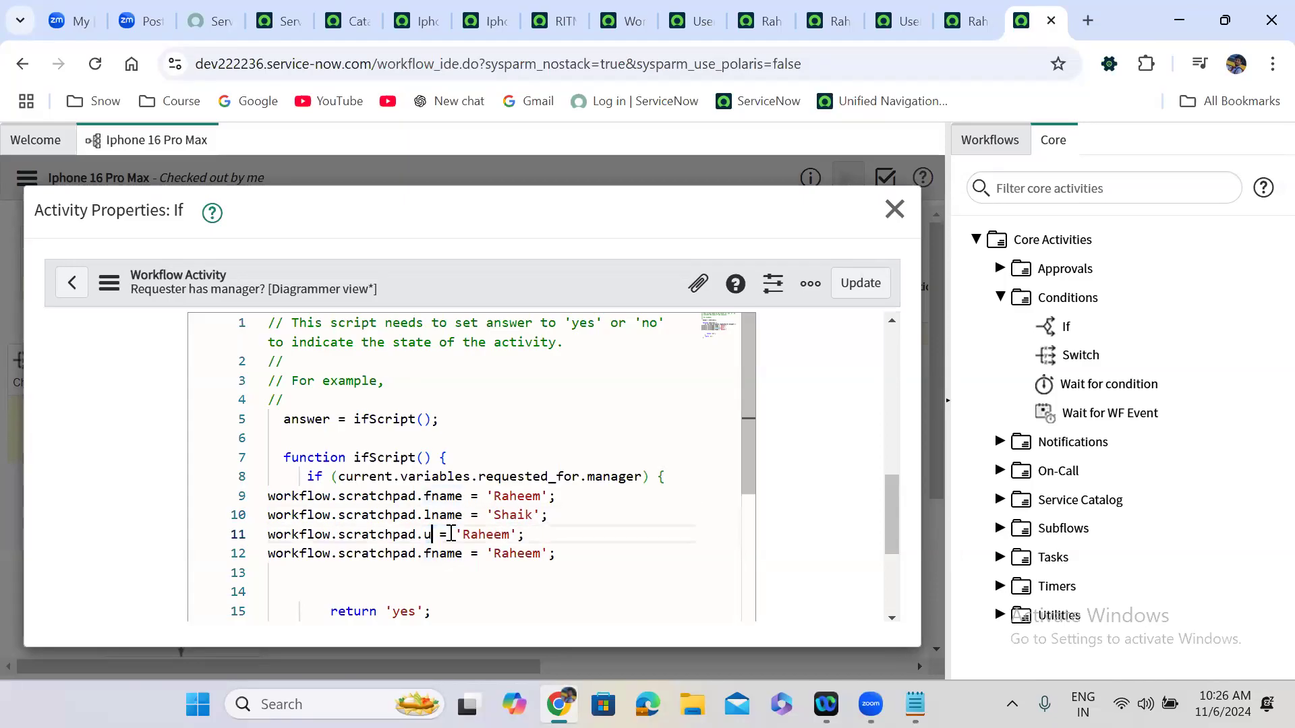
pyautogui.write('name')
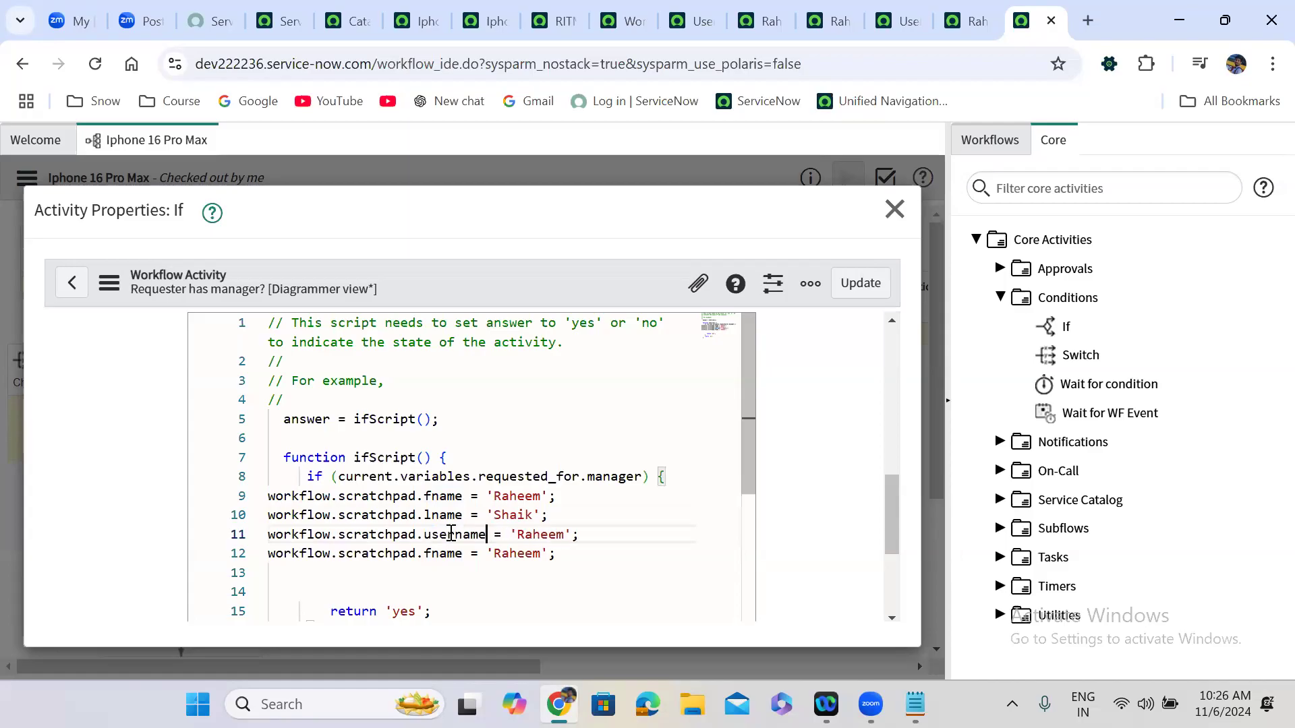
pyautogui.click(527, 536)
pyautogui.press('BackSpace')
pyautogui.write('r')
pyautogui.doubleClick(451, 554)
pyautogui.write('mail')
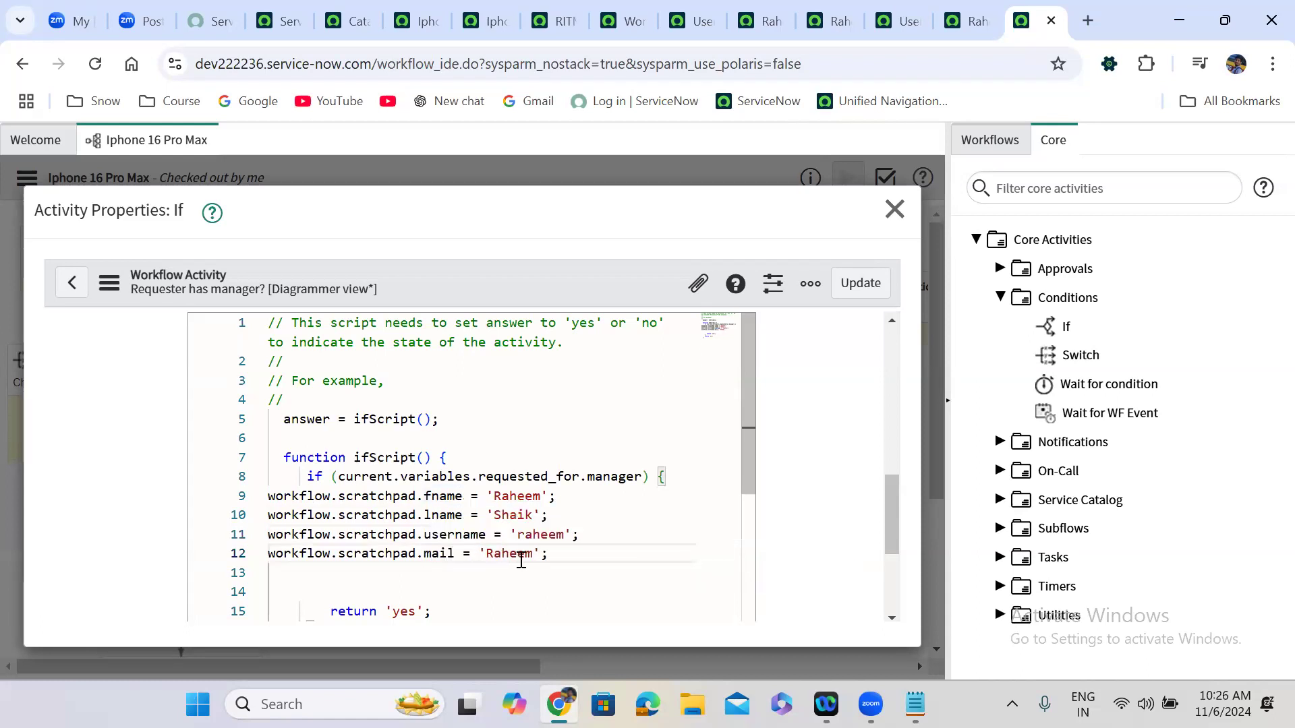
pyautogui.click(535, 554)
pyautogui.write('@gmail.com')
# Highlight the parts of the workflow.scratchpad.fname assignment, then save the If activity with Update.
pyautogui.doubleClick(539, 533)
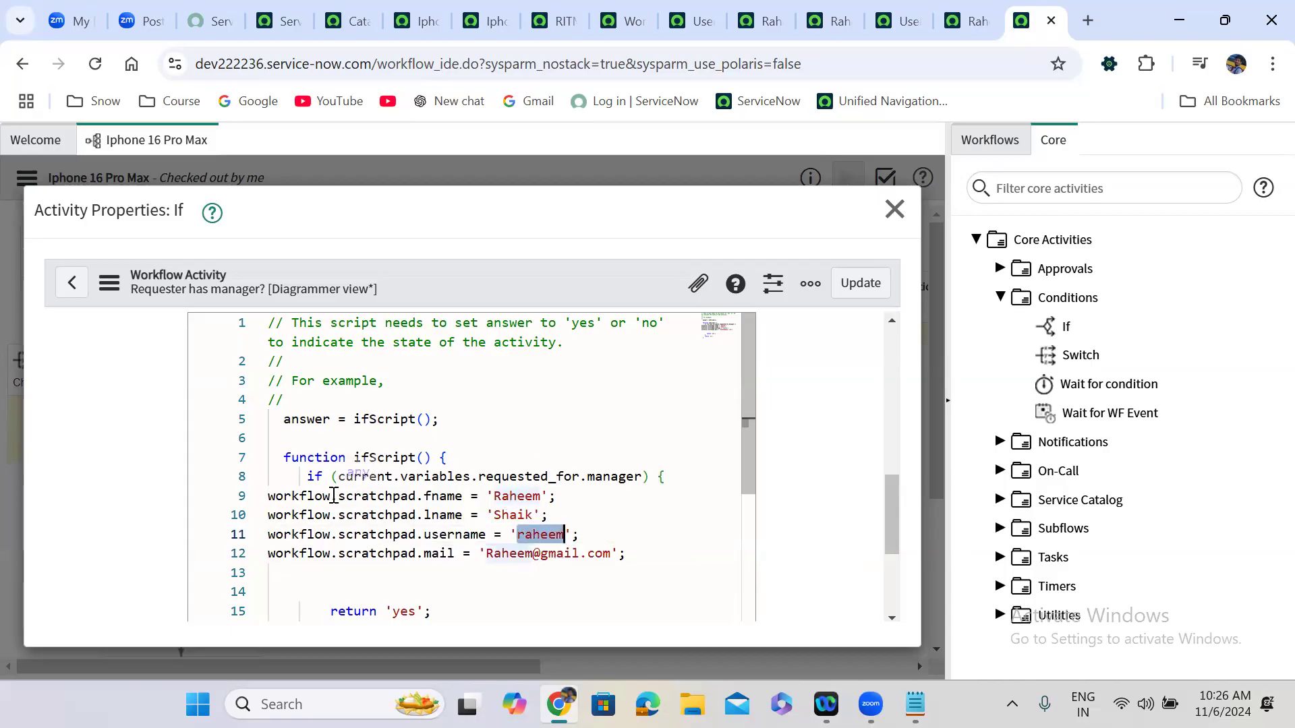
pyautogui.doubleClick(276, 497)
pyautogui.doubleClick(358, 497)
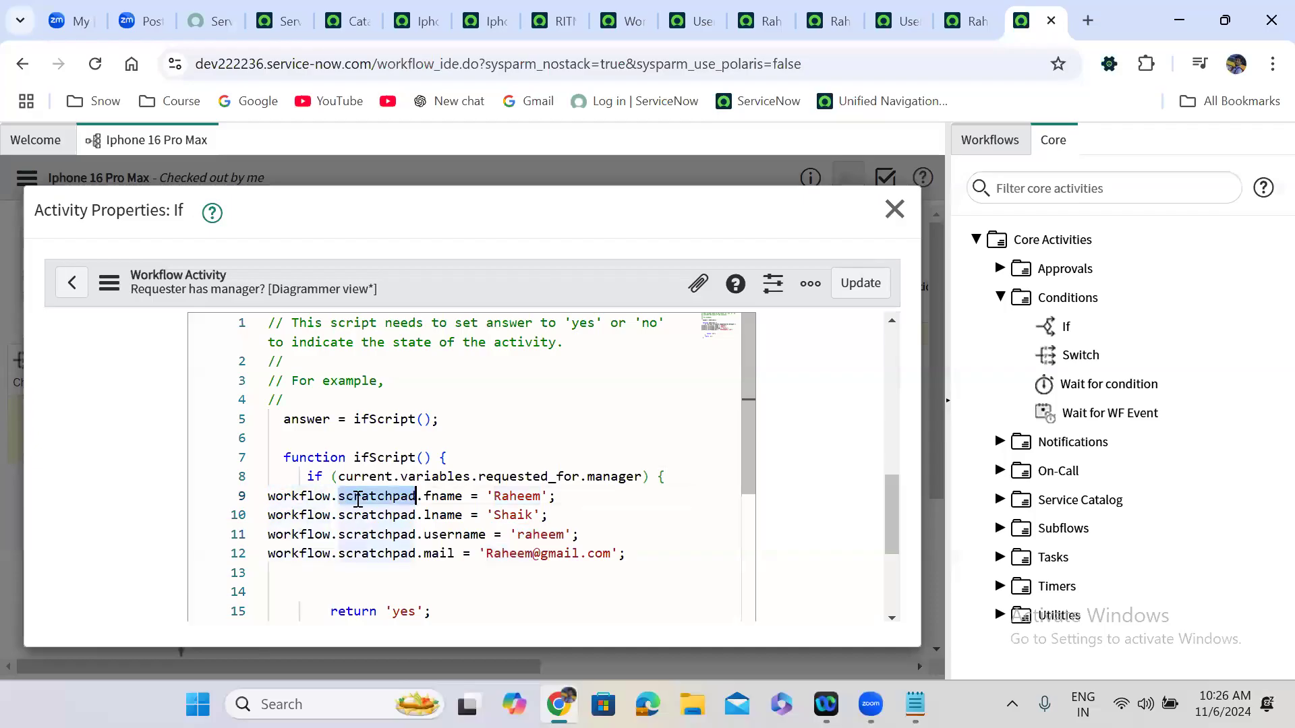
pyautogui.doubleClick(445, 497)
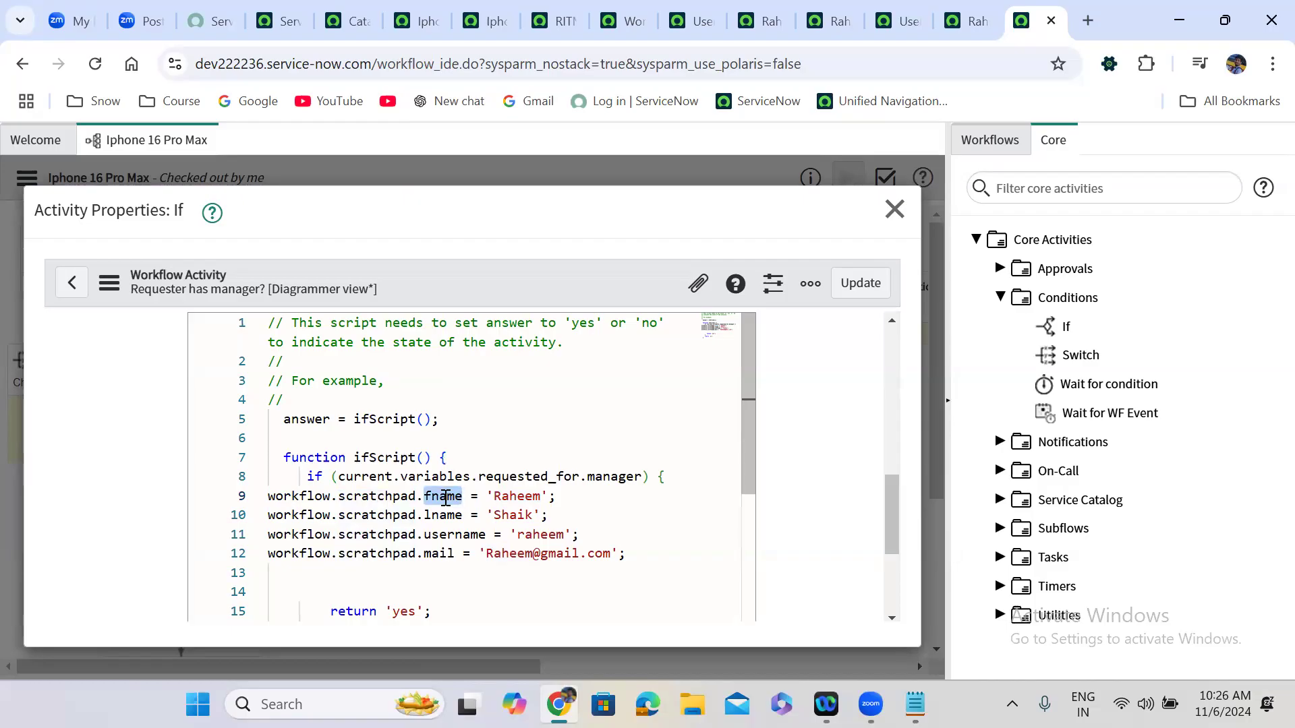
pyautogui.moveTo(464, 497); pyautogui.dragTo(260, 501)
pyautogui.hotkey('ctrl', 'c')
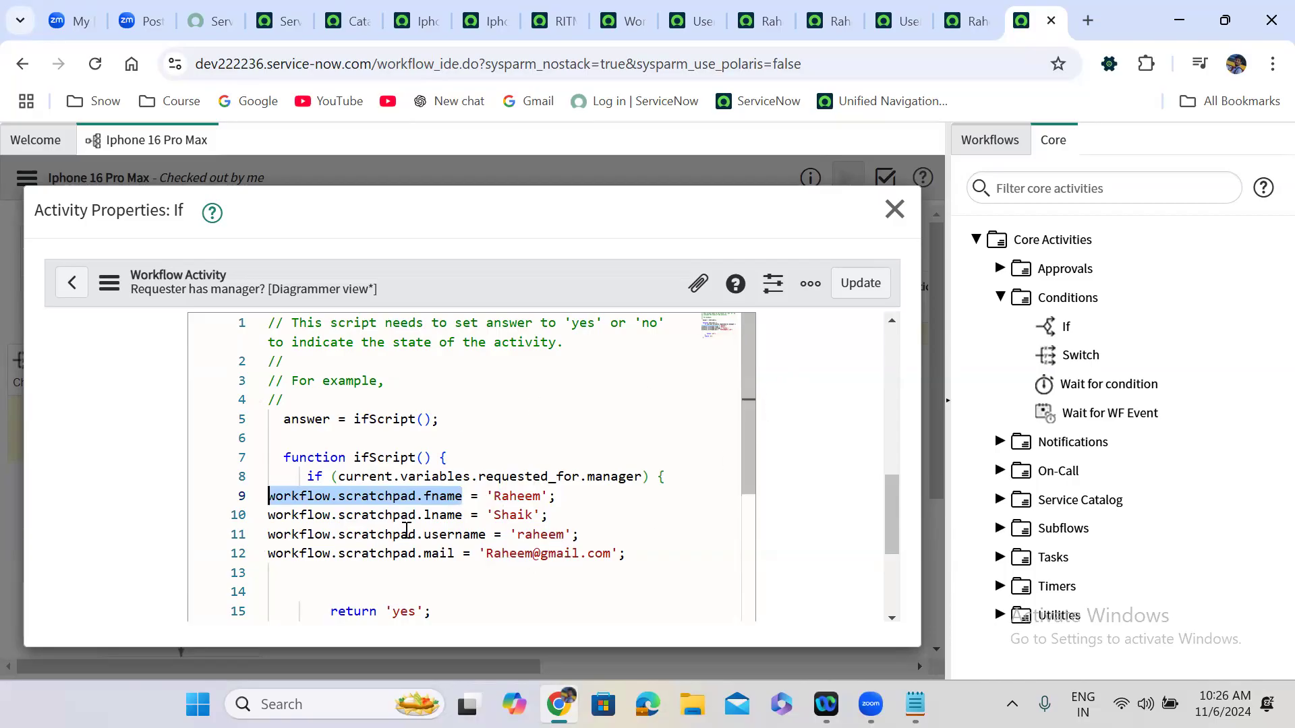
pyautogui.click(844, 288)
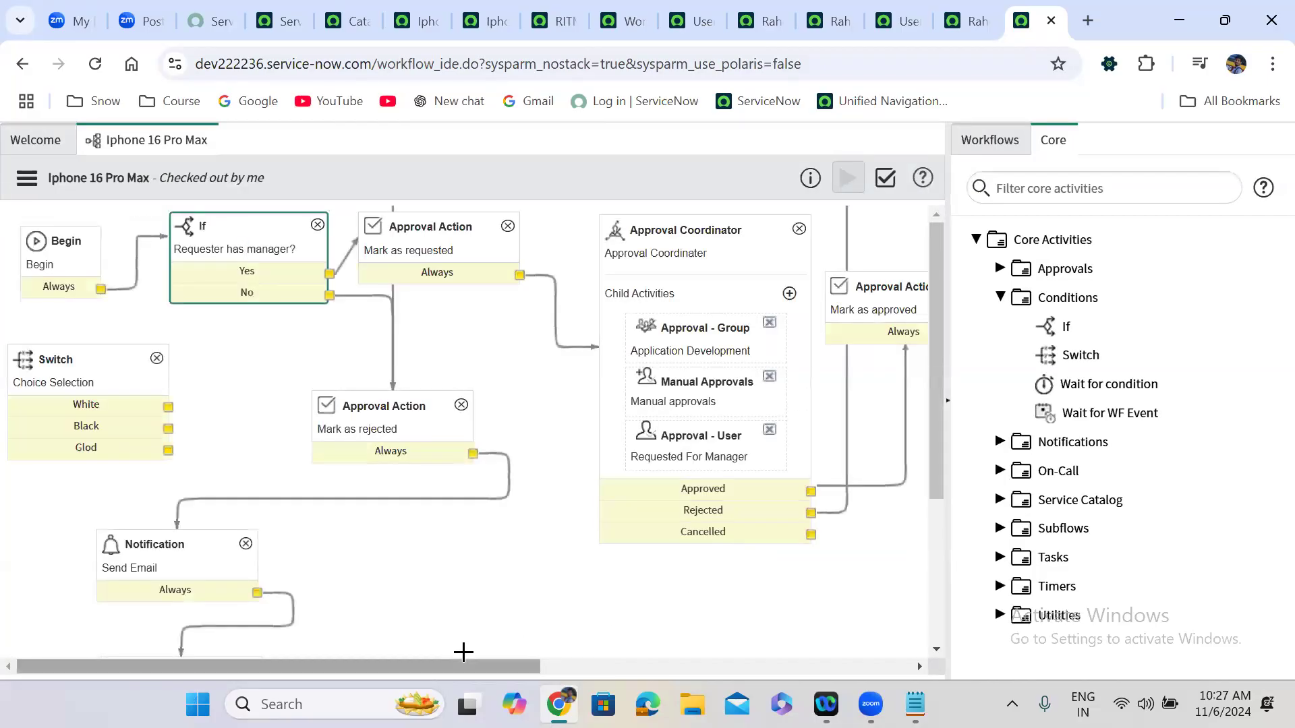
# Open the Create a User script and replace the first name value with the pasted scratchpad reference.
pyautogui.hscroll(3, 463, 652)
pyautogui.hscroll(5, 463, 651)
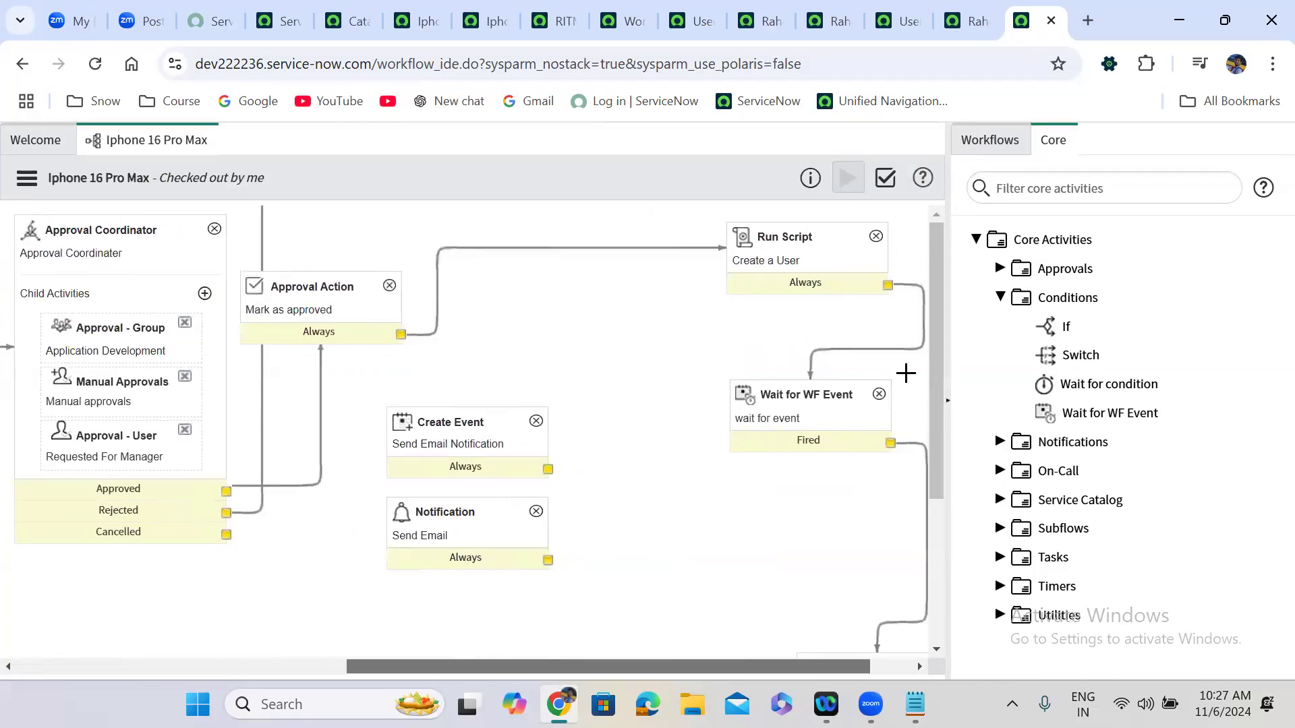
pyautogui.doubleClick(786, 258)
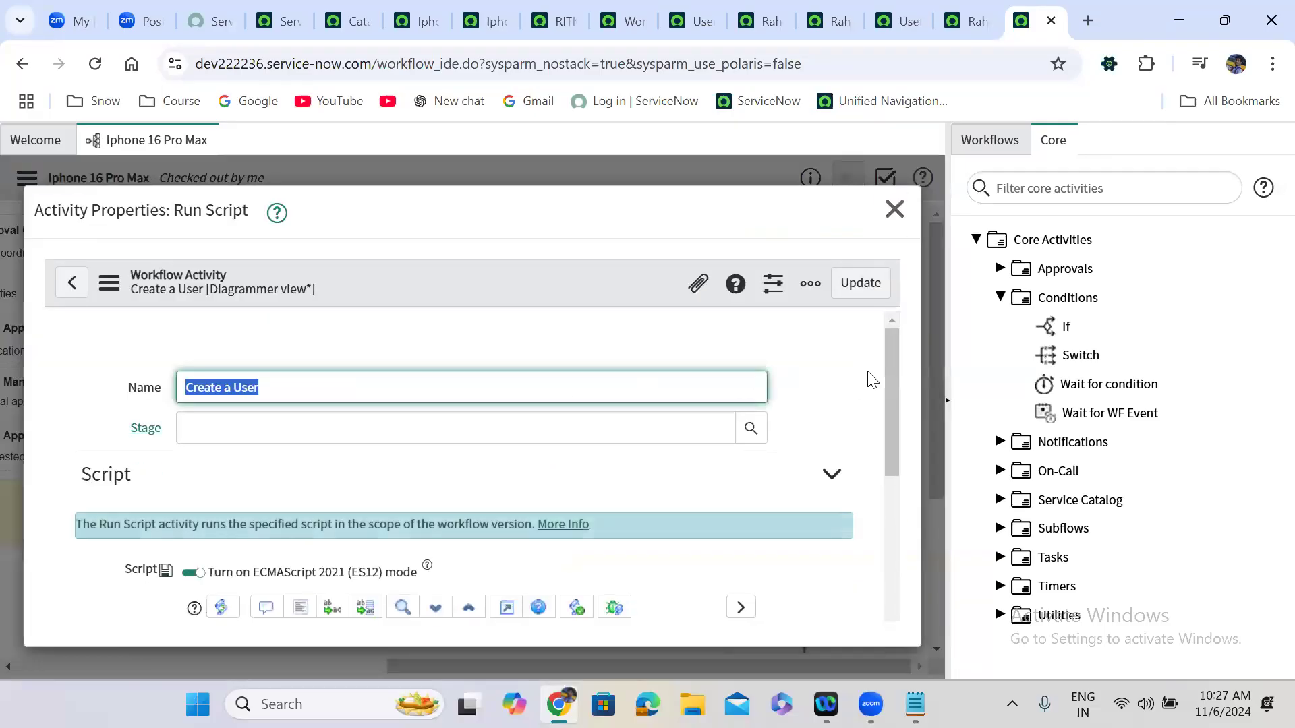
pyautogui.scroll(-3, 902, 457)
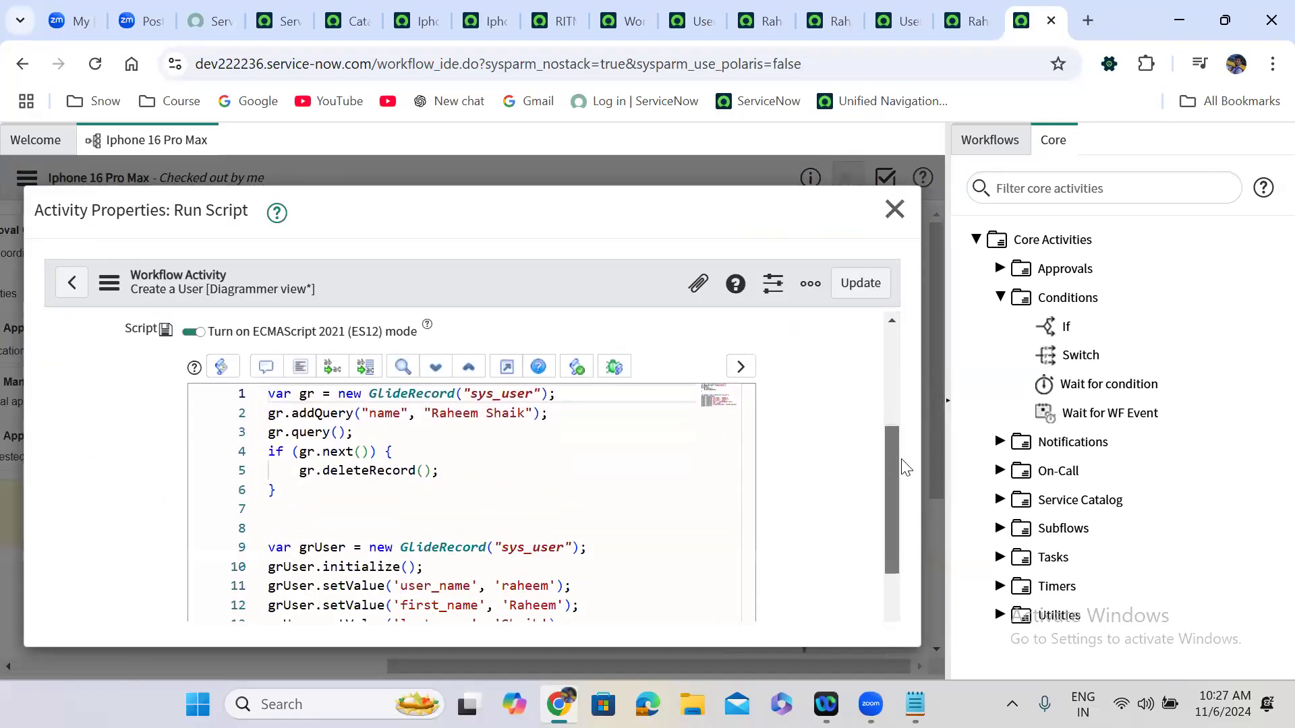
pyautogui.scroll(-2, 902, 459)
pyautogui.moveTo(503, 514); pyautogui.dragTo(565, 514)
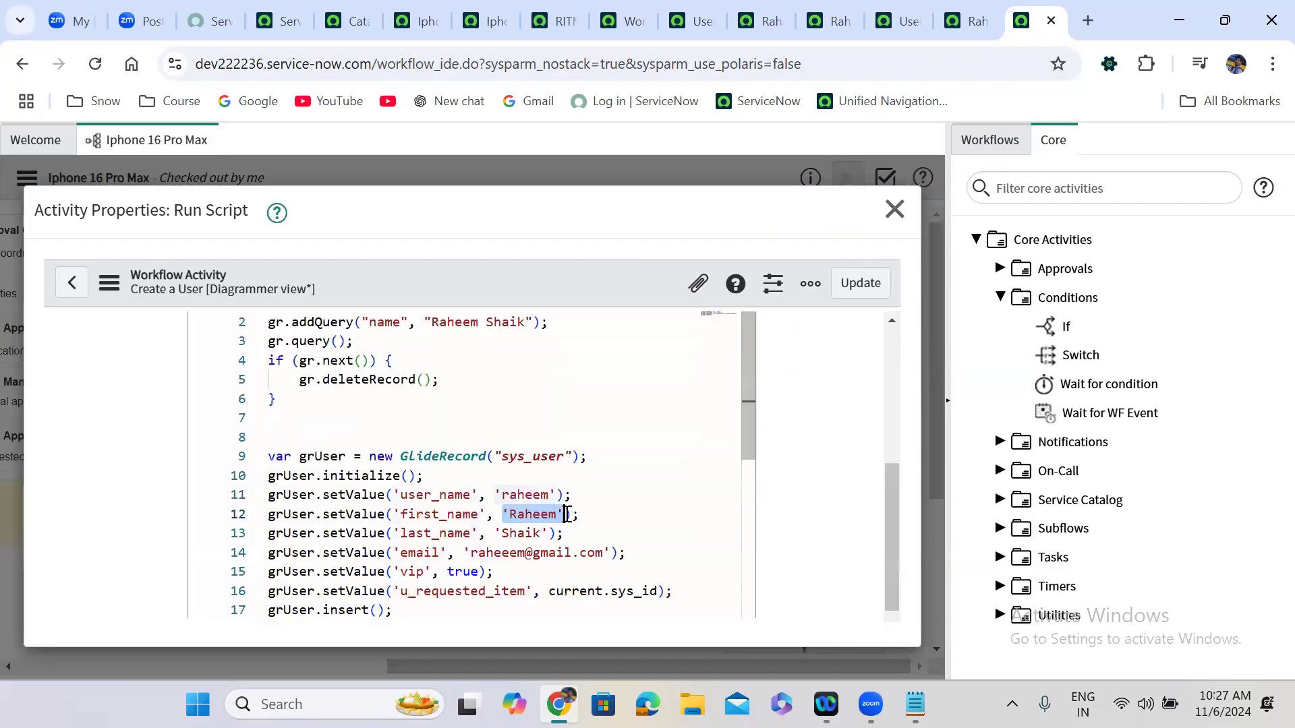
pyautogui.hotkey('ctrl', 'v')
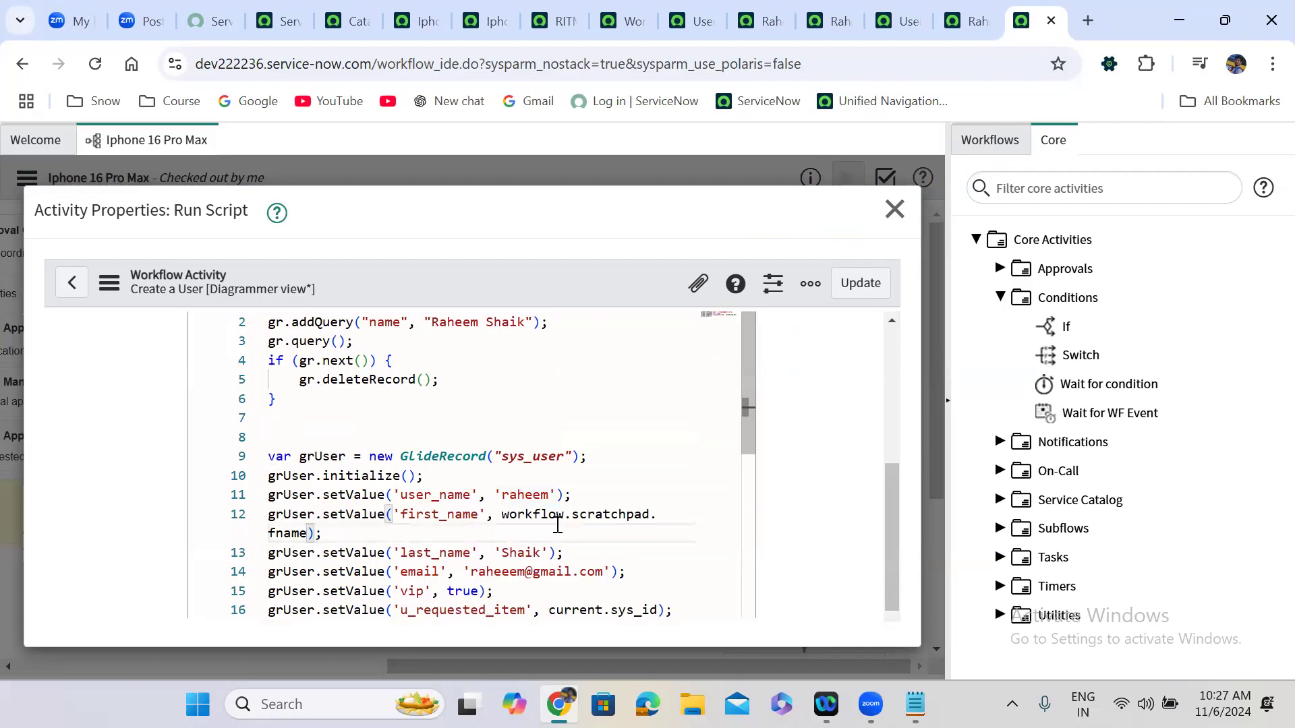
# Replace the hard-coded last name with workflow.scratchpad.lname.
pyautogui.moveTo(496, 553); pyautogui.dragTo(549, 553)
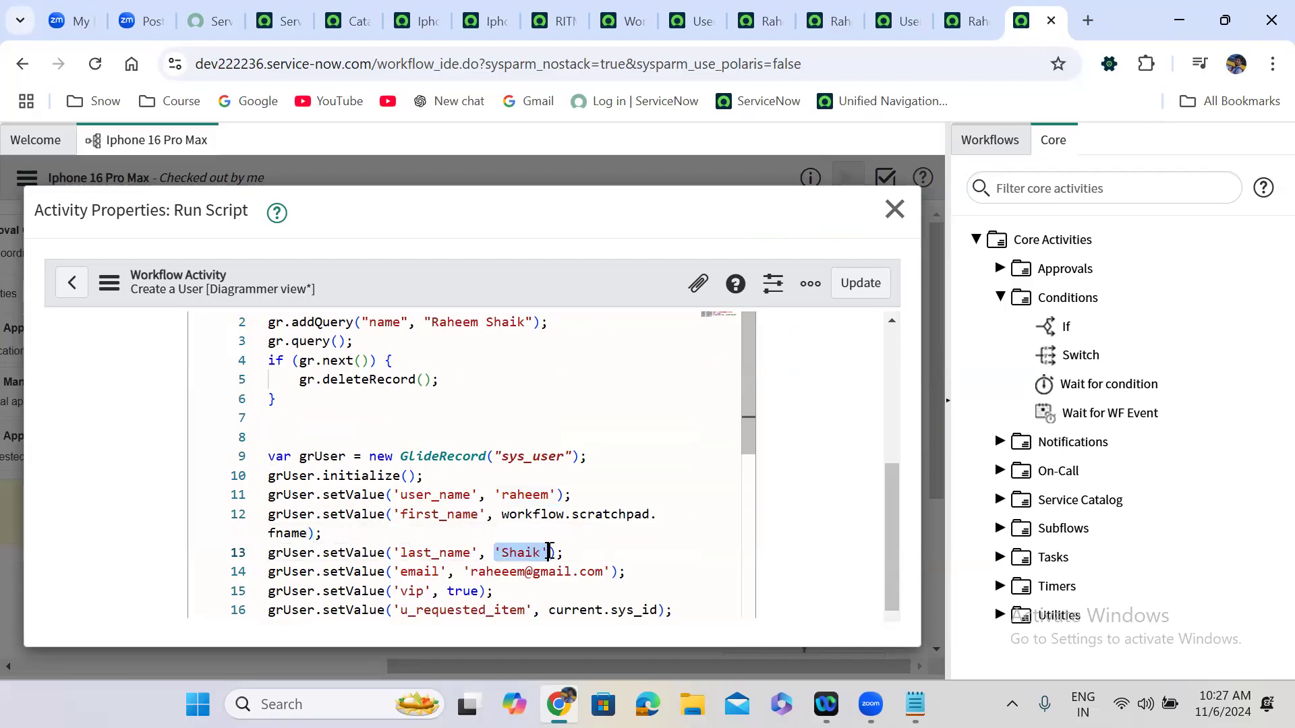
pyautogui.hotkey('ctrl', 'v')
pyautogui.doubleClick(294, 572)
pyautogui.write('lanme')
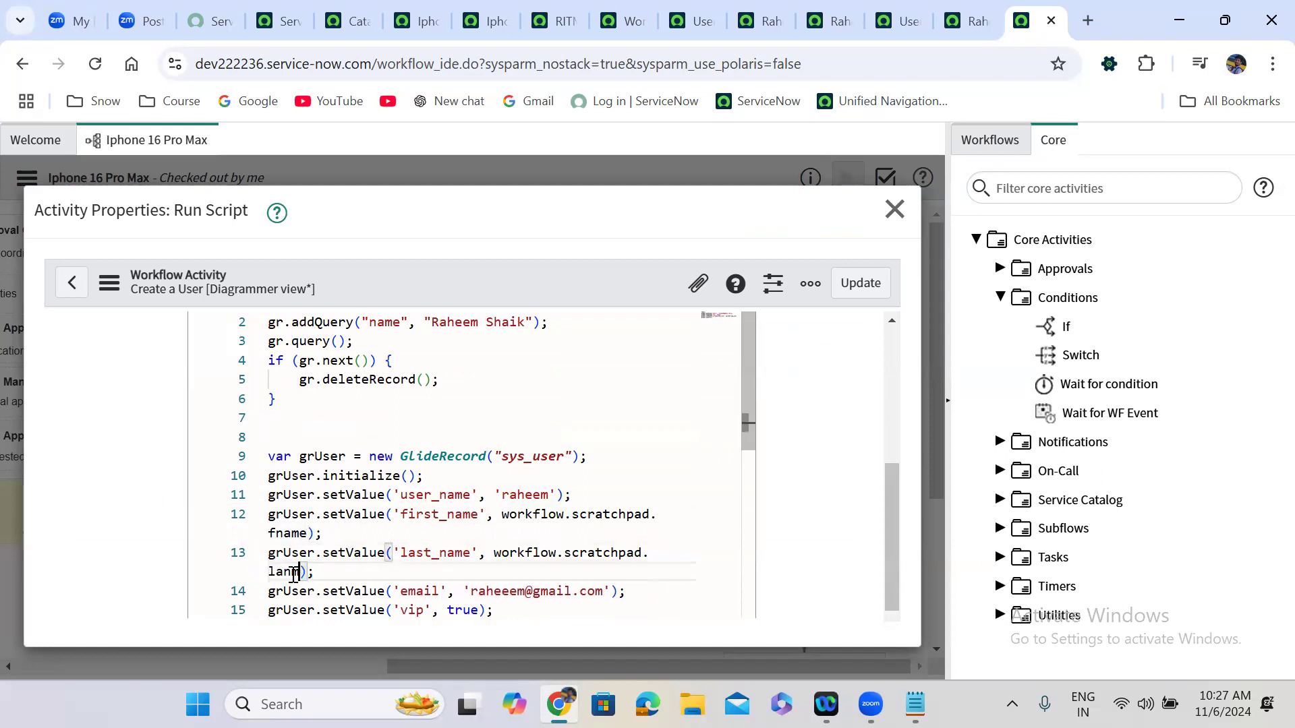
pyautogui.press('BackSpace')
pyautogui.press('BackSpace')
pyautogui.press('BackSpace')
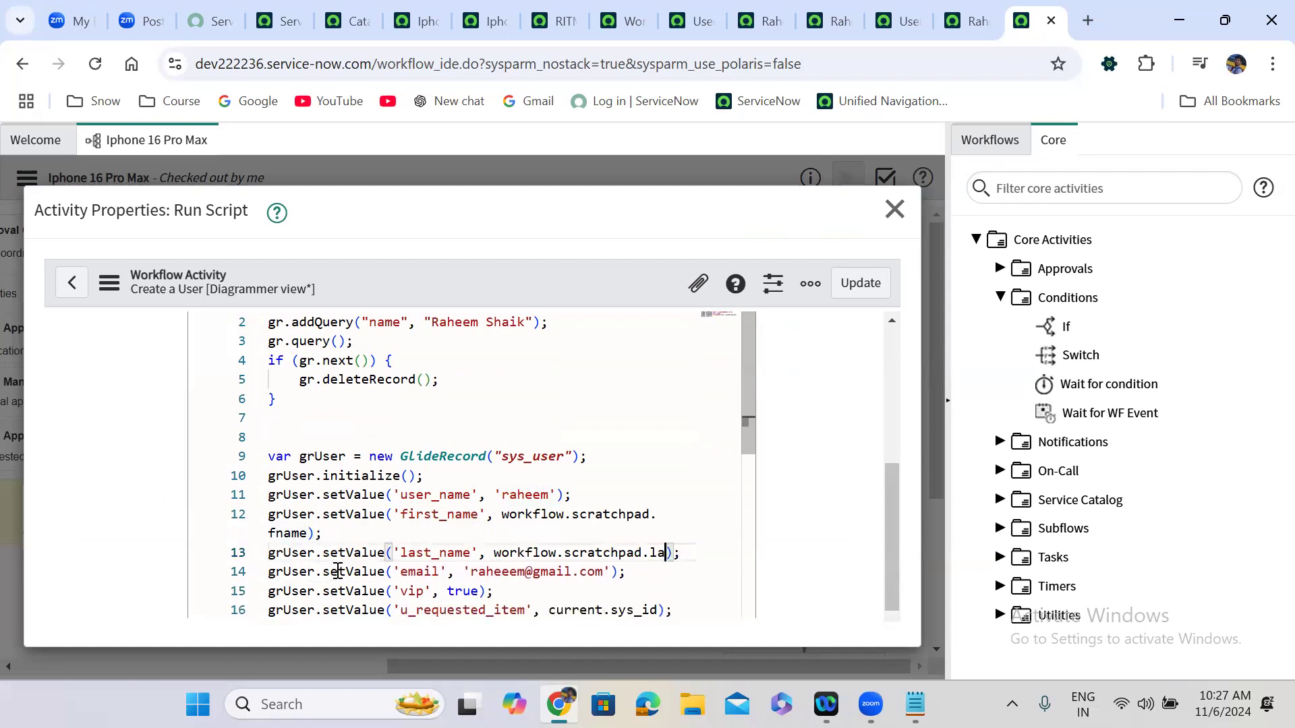
pyautogui.press('BackSpace')
pyautogui.write('name')
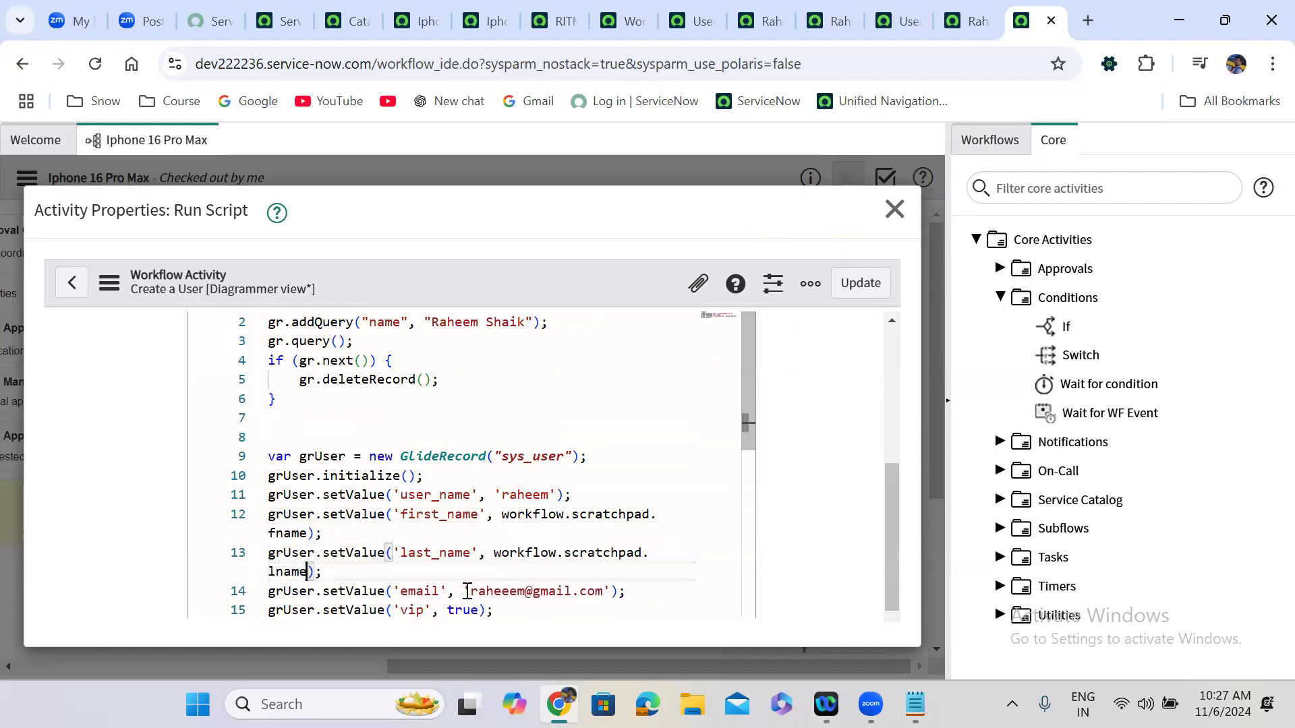
# Set email to workflow.scratchpad.mail and user_name to workflow.scratchpad.username, then Update.
pyautogui.moveTo(466, 591); pyautogui.dragTo(609, 594)
pyautogui.hotkey('ctrl', 'v')
pyautogui.doubleClick(637, 592)
pyautogui.write('mail')
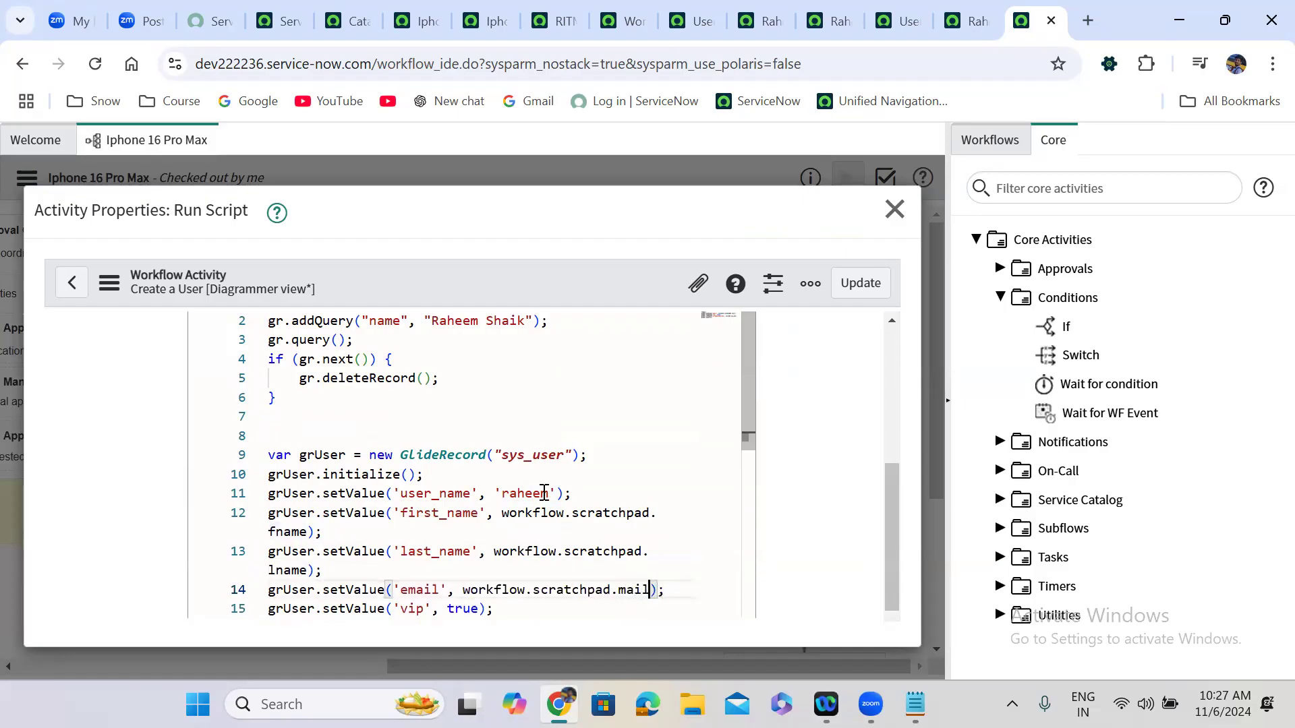
pyautogui.click(493, 493)
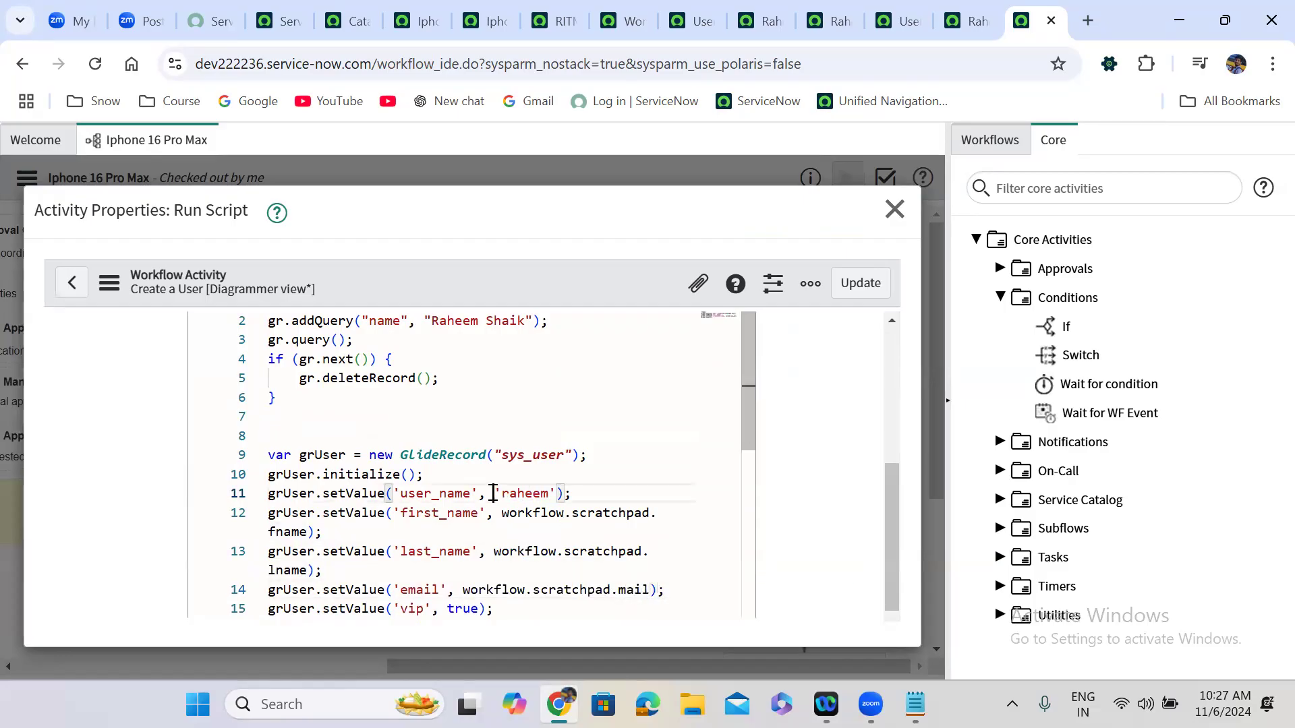
pyautogui.keyDown('shift'); pyautogui.click(555, 493); pyautogui.keyUp('shift')
pyautogui.hotkey('ctrl', 'v')
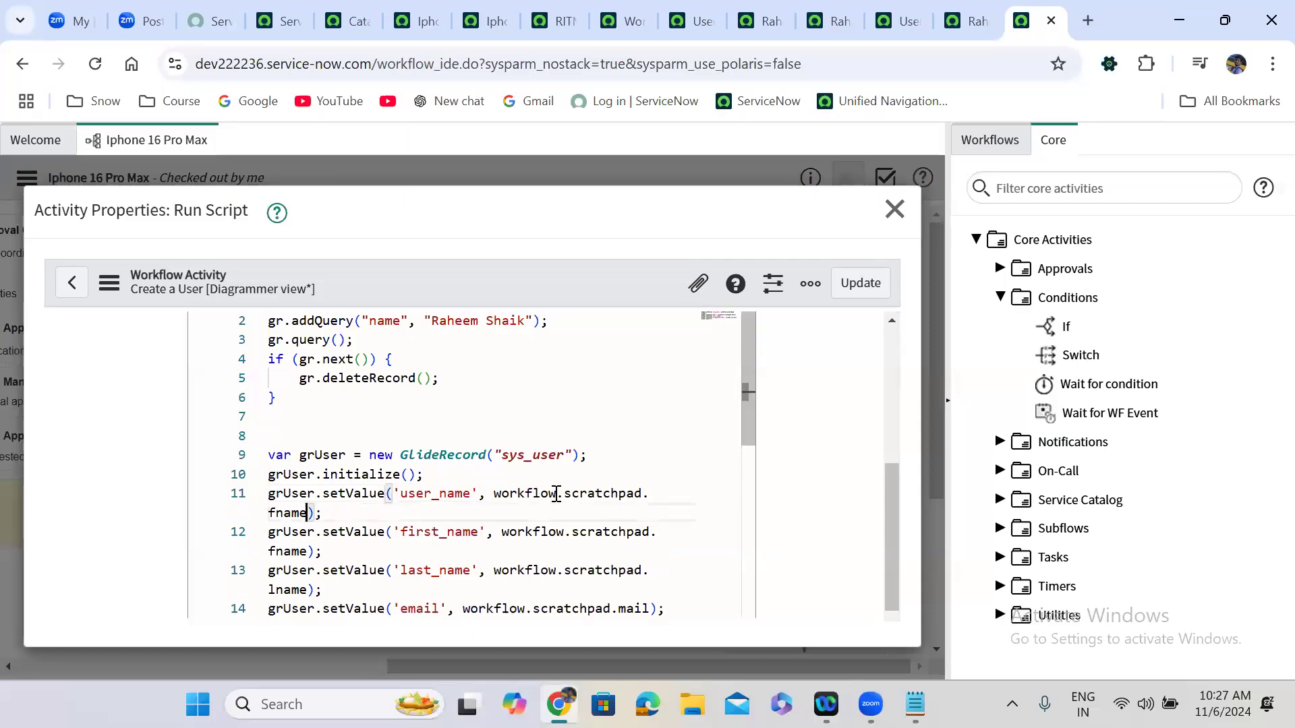
pyautogui.doubleClick(301, 513)
pyautogui.write('username')
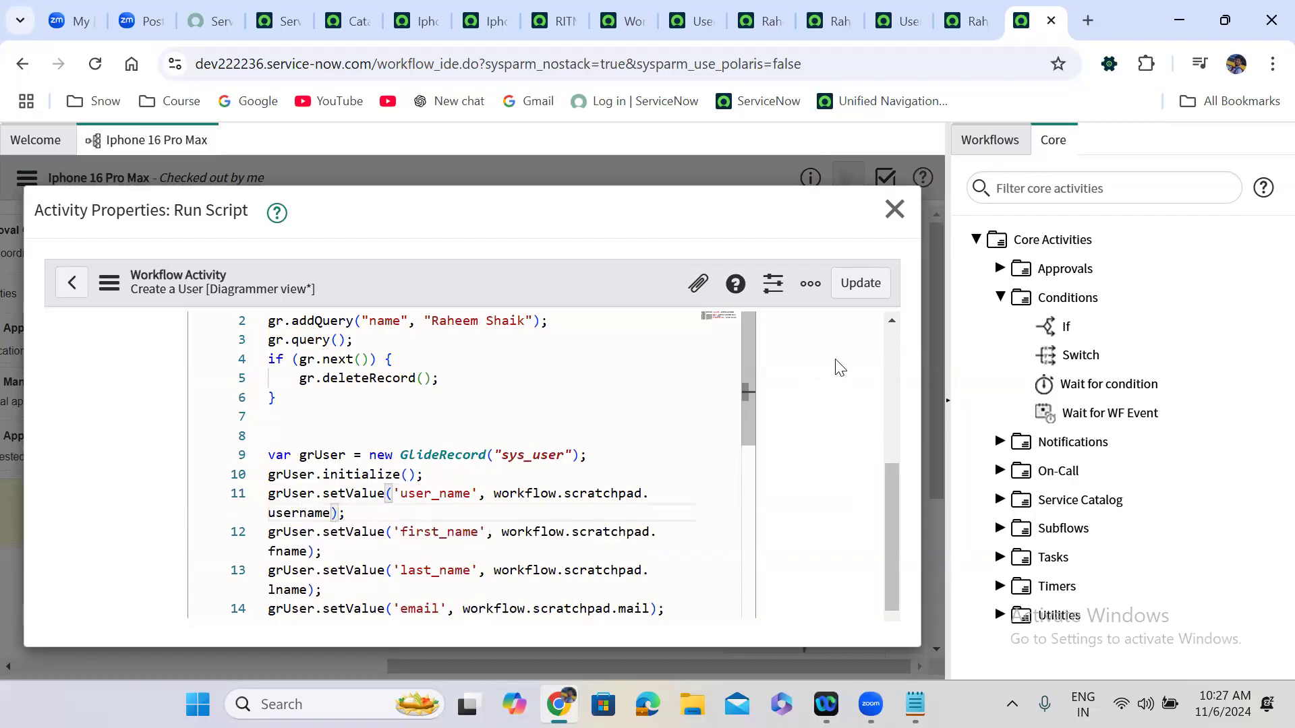
pyautogui.click(861, 283)
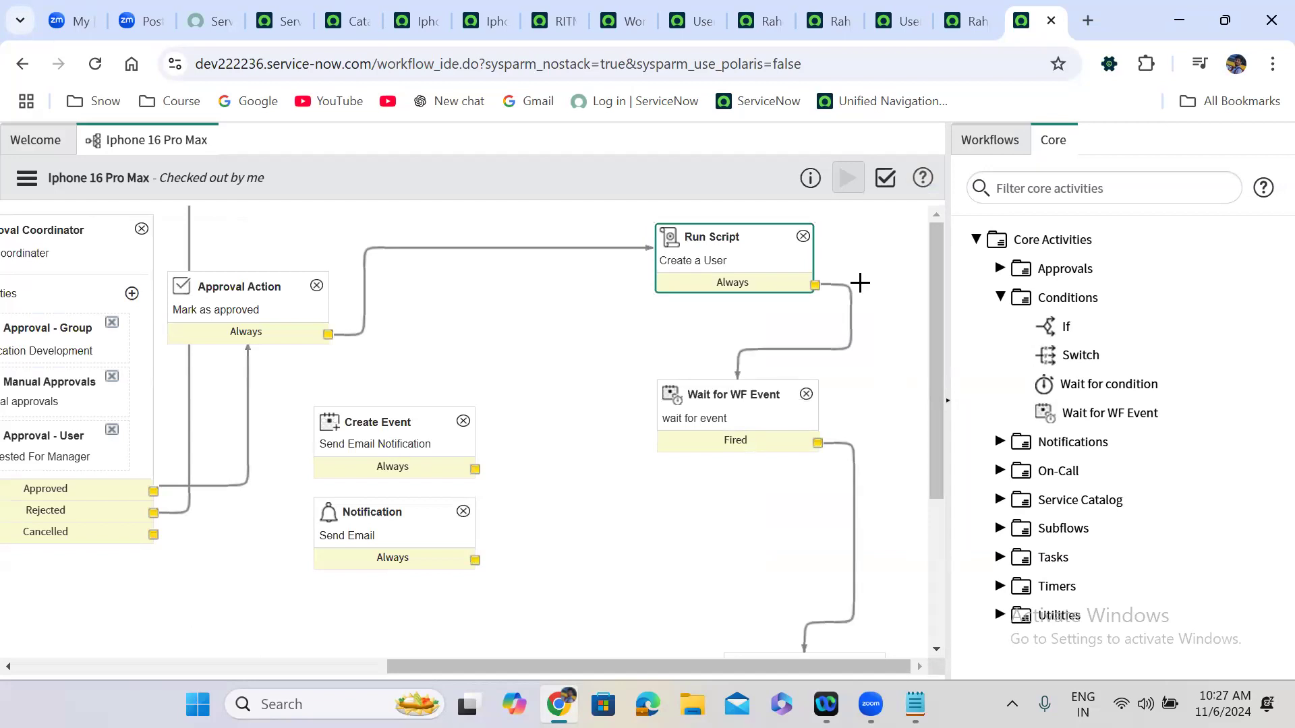
# Click an empty spot on the workflow canvas to deselect the Create a User activity.
pyautogui.click(327, 197)
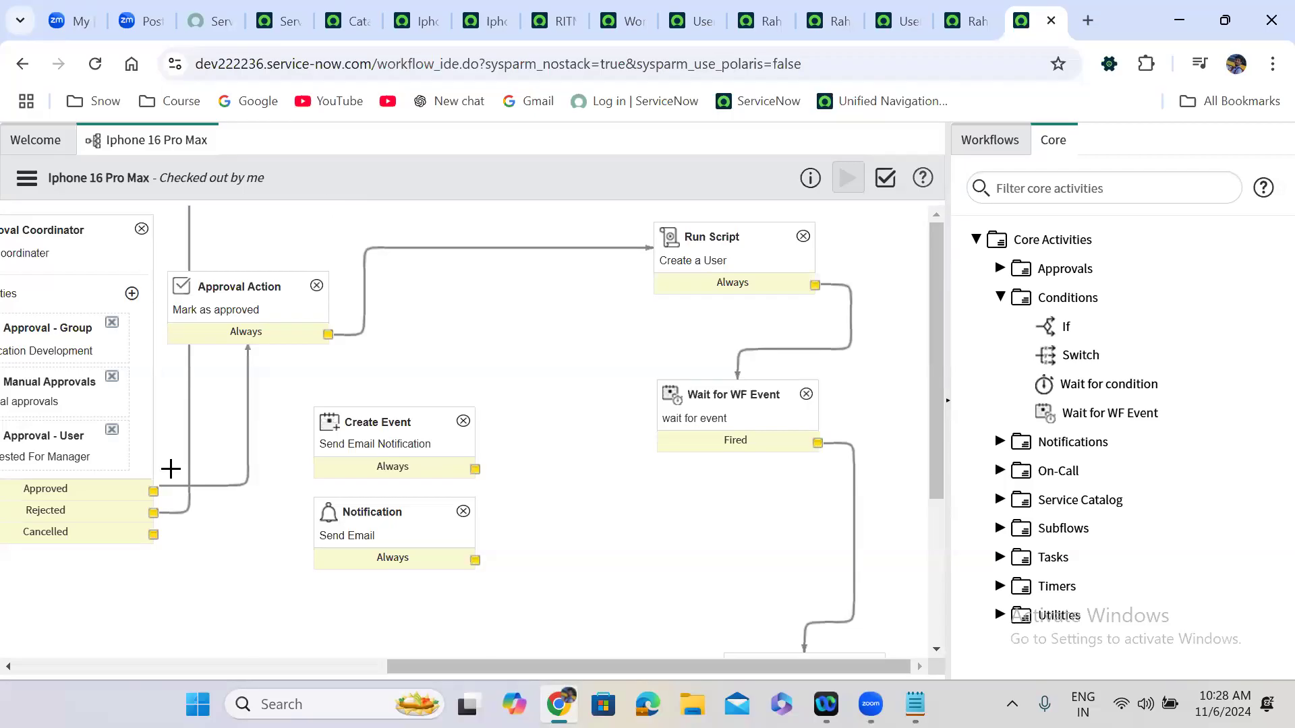
# Inspect the Requester has manager? condition and the Run Script activity's properties in the workflow.
pyautogui.moveTo(394, 667); pyautogui.dragTo(110, 659)
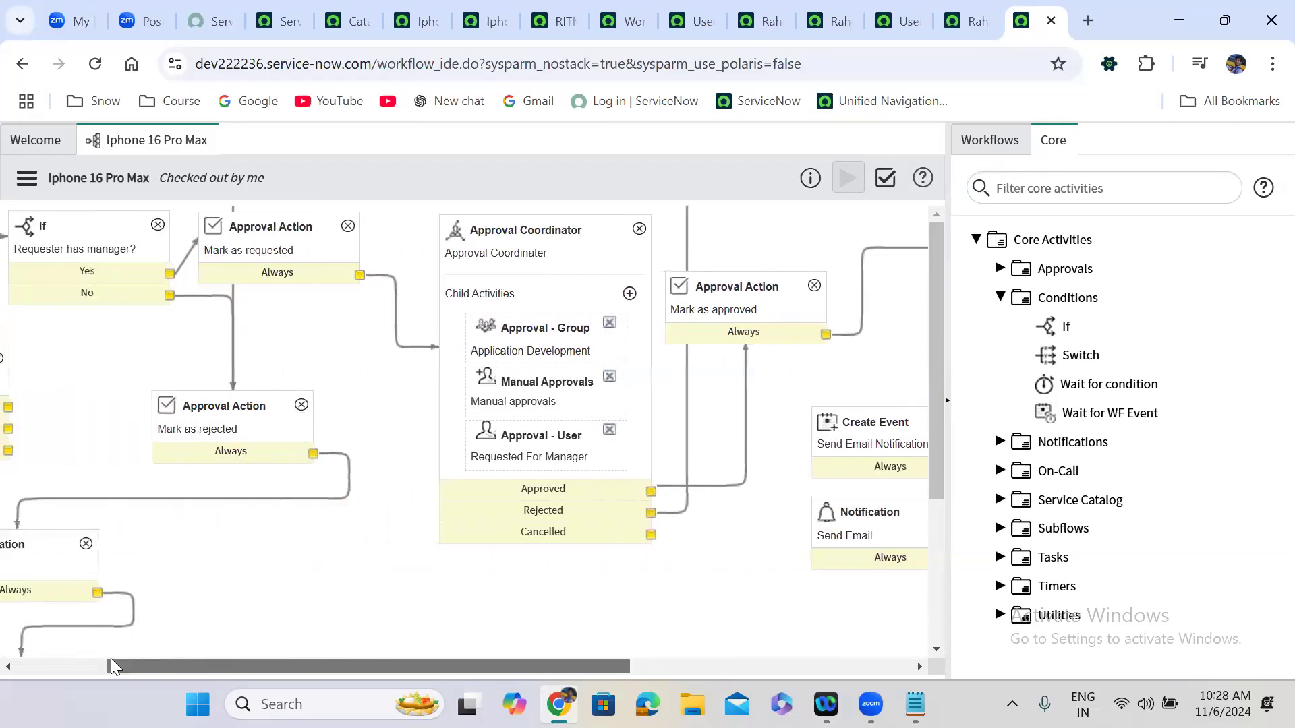
pyautogui.hscroll(-3, 108, 250)
pyautogui.click(243, 253)
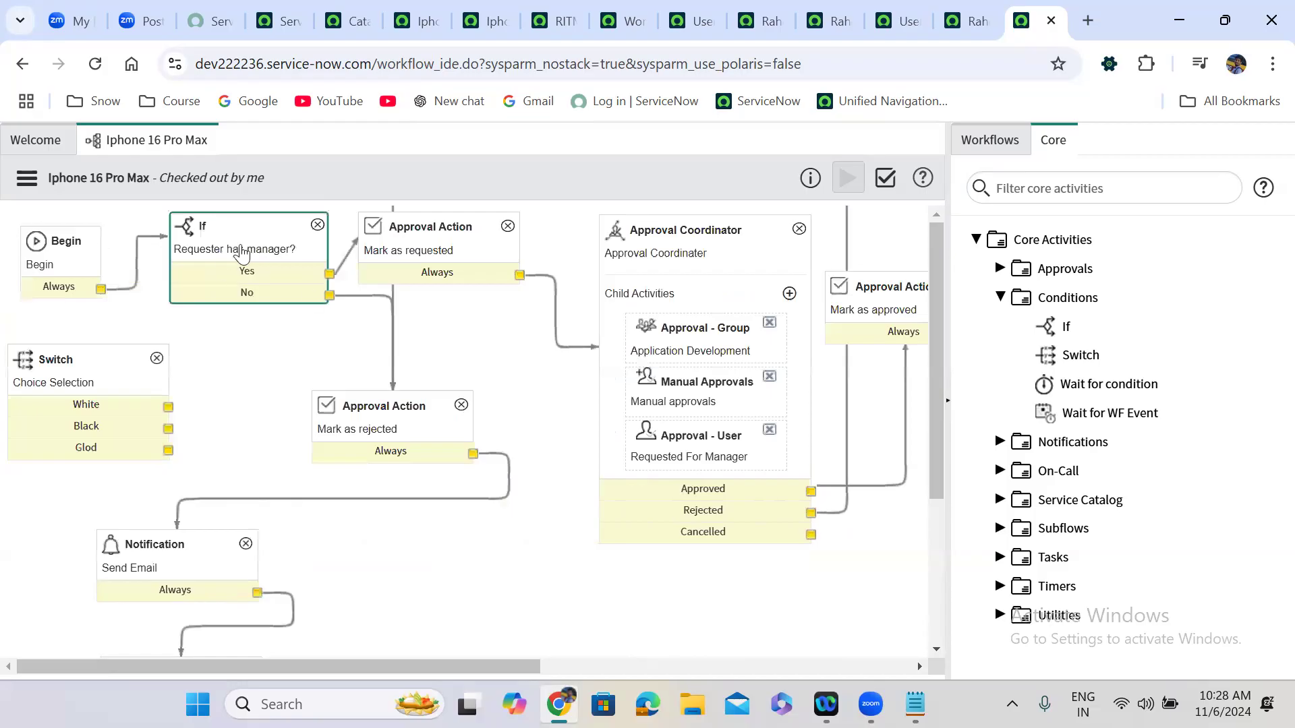
pyautogui.hscroll(10, 905, 532)
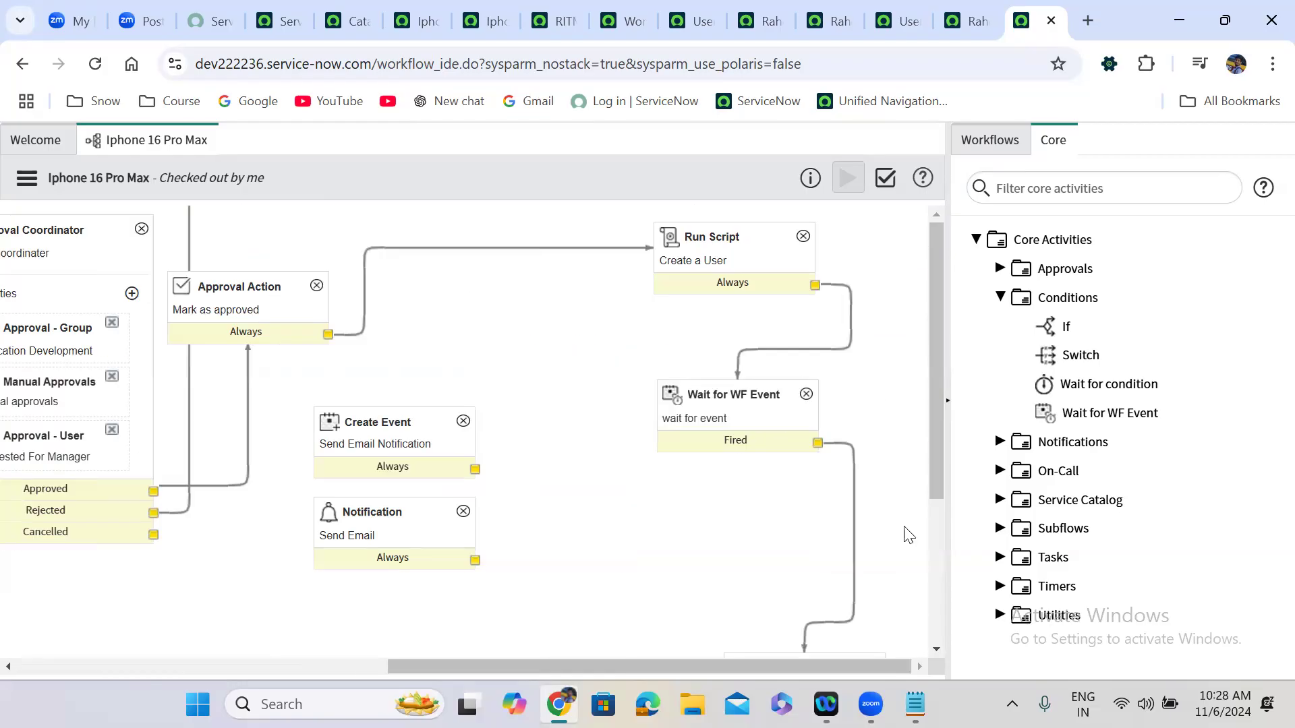
pyautogui.click(741, 244)
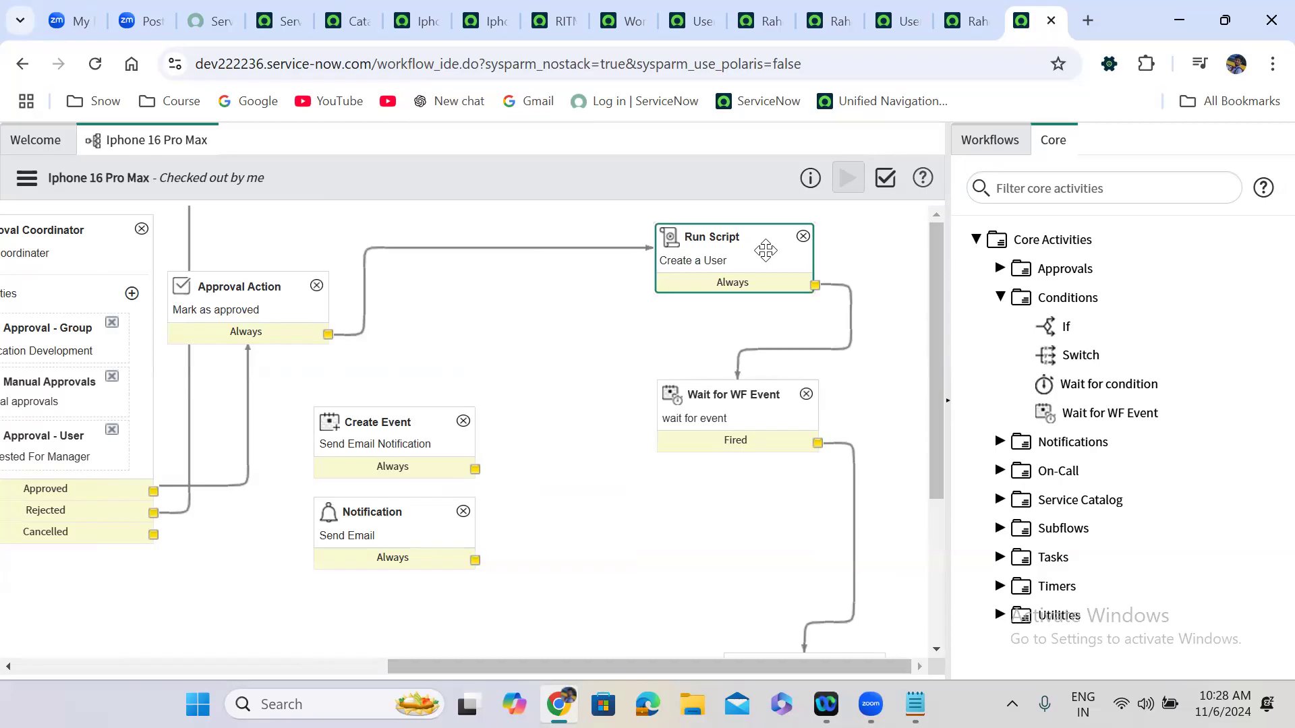
pyautogui.doubleClick(728, 266)
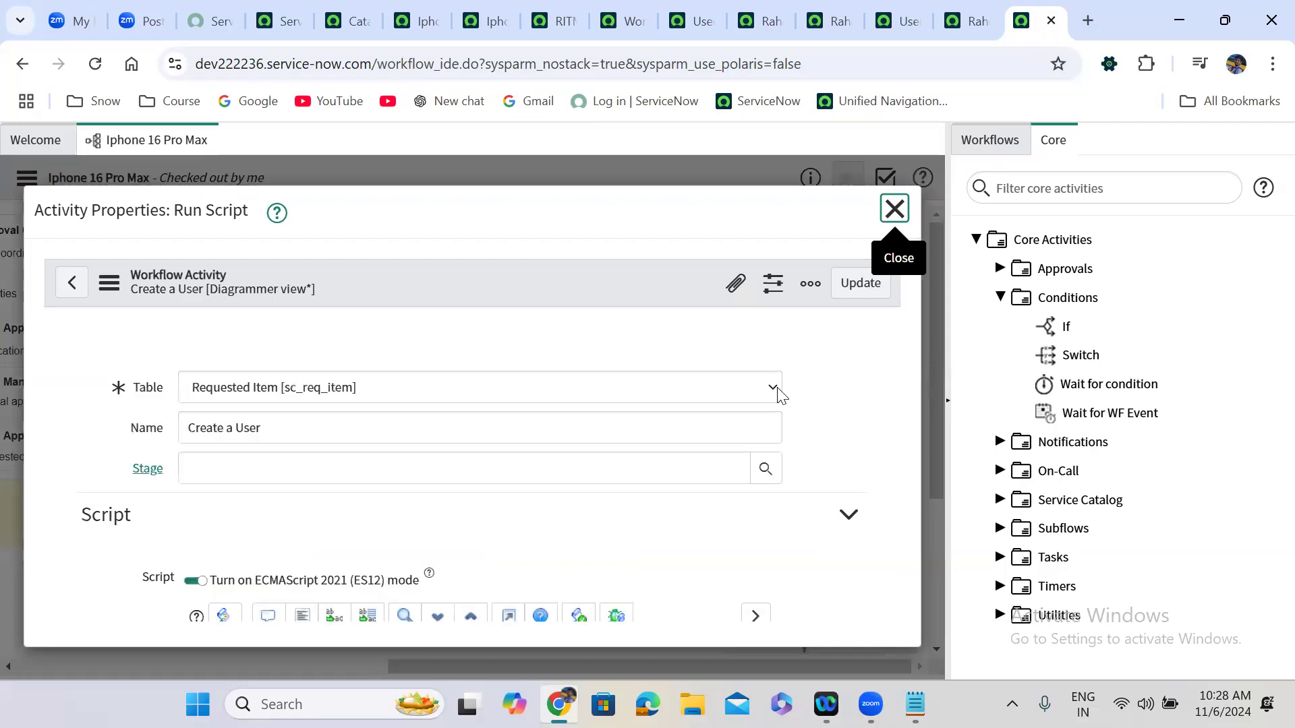
pyautogui.scroll(-5, 828, 465)
pyautogui.moveTo(884, 521); pyautogui.dragTo(887, 462)
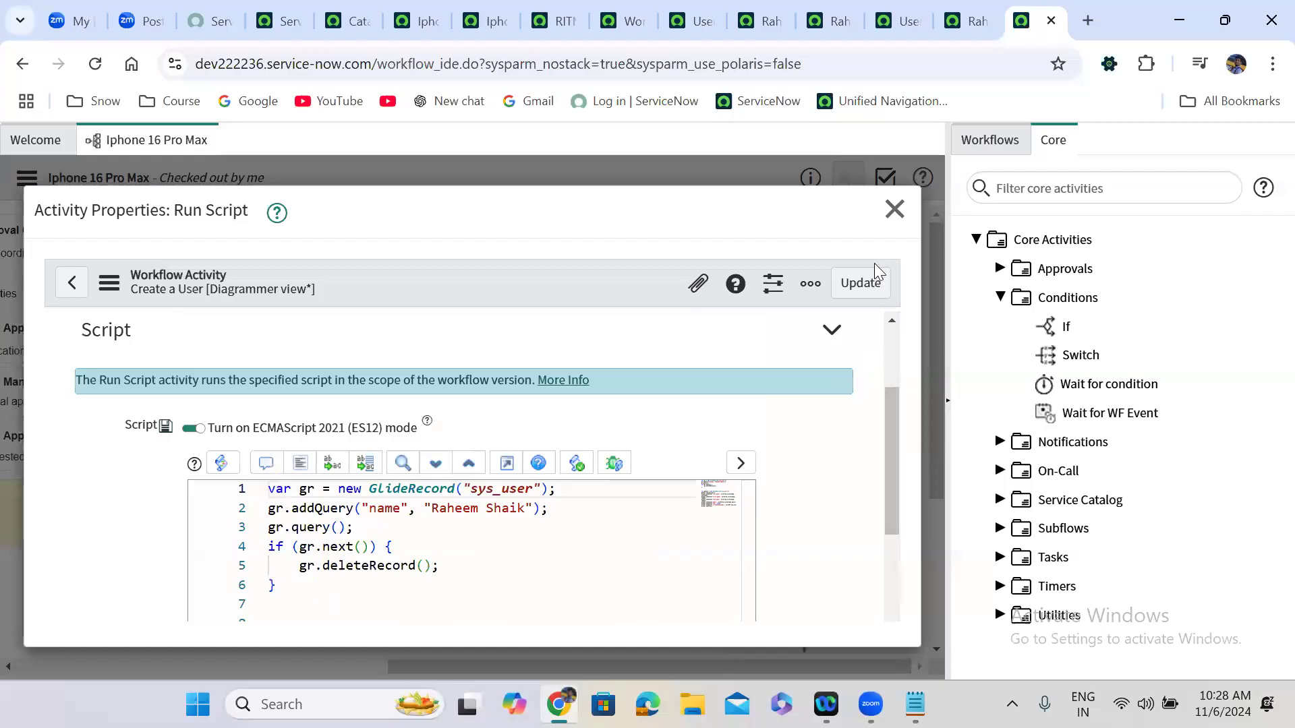
pyautogui.press('Escape')
# Review the If activity's properties, then close them and deselect it.
pyautogui.moveTo(418, 667); pyautogui.dragTo(4, 641)
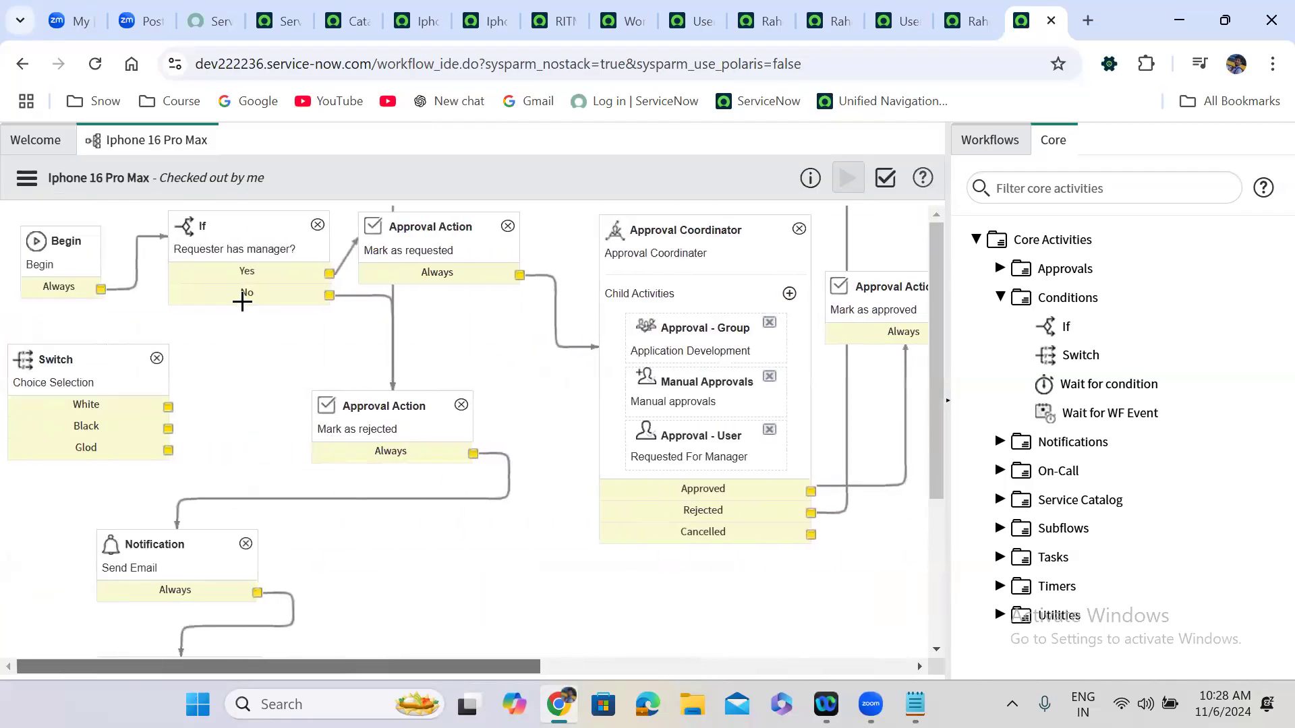
pyautogui.doubleClick(229, 255)
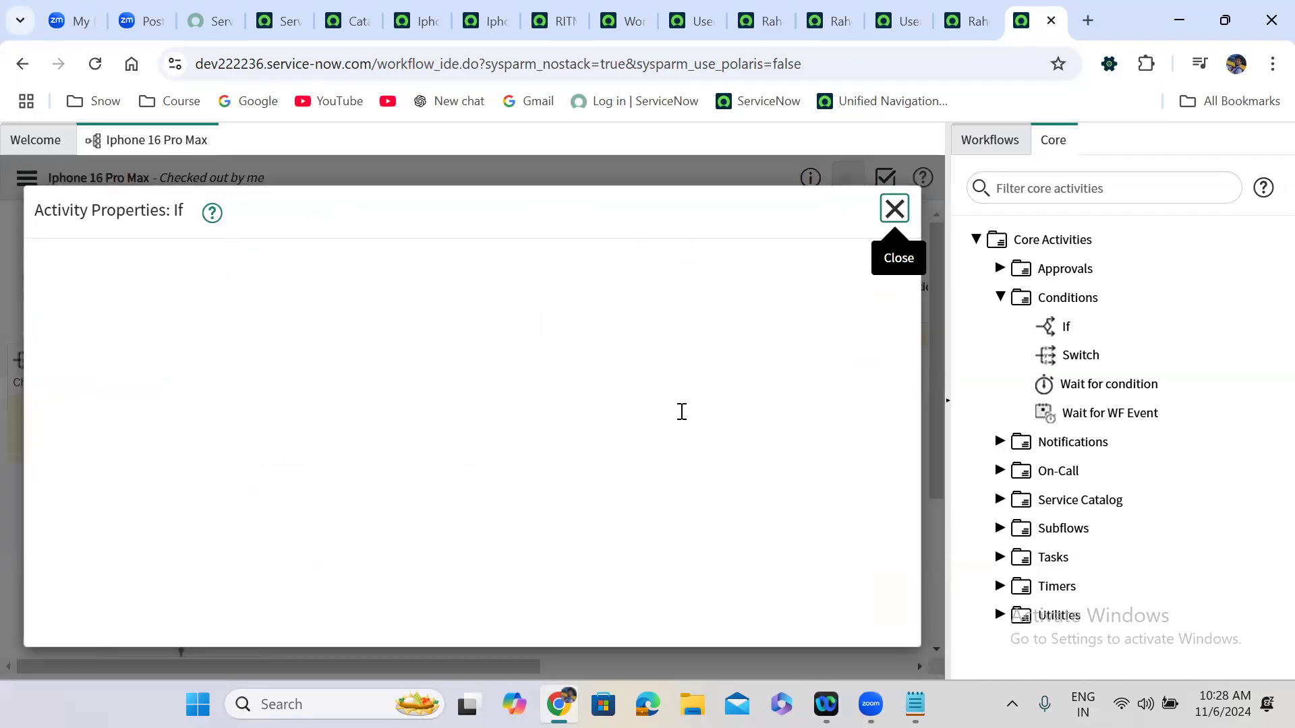
pyautogui.scroll(-5, 903, 352)
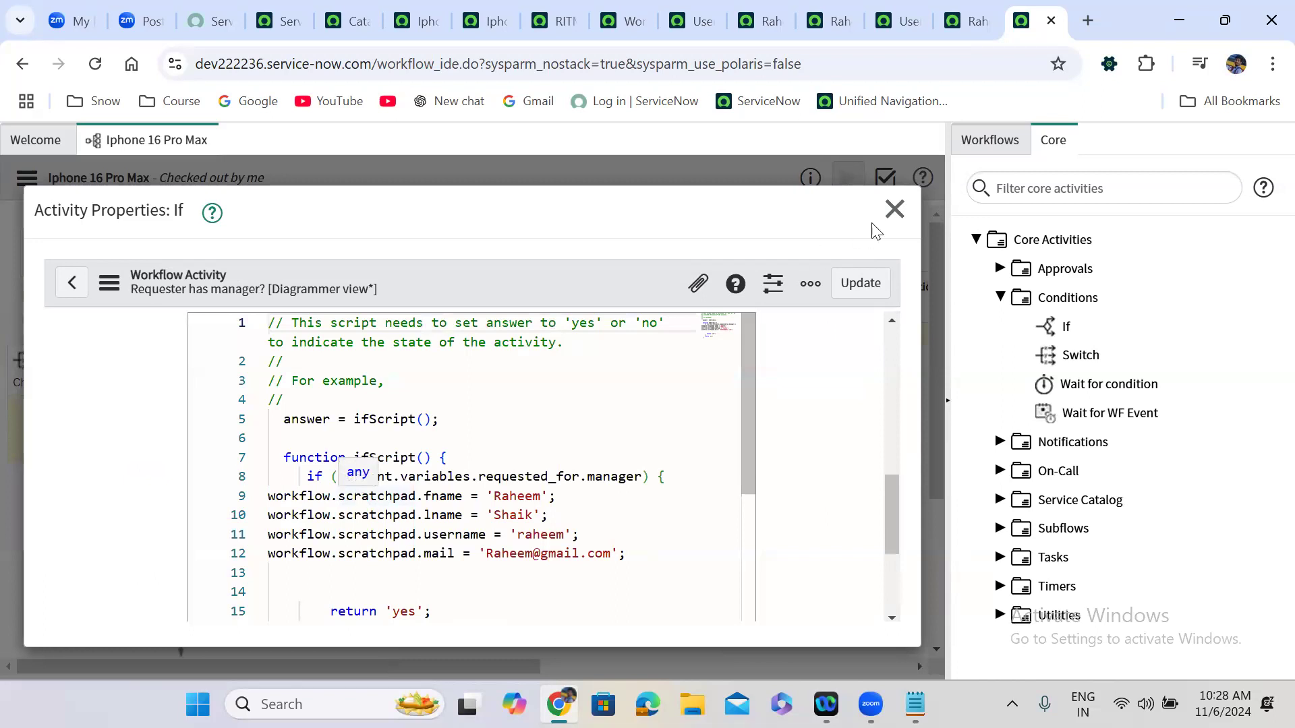
pyautogui.click(894, 209)
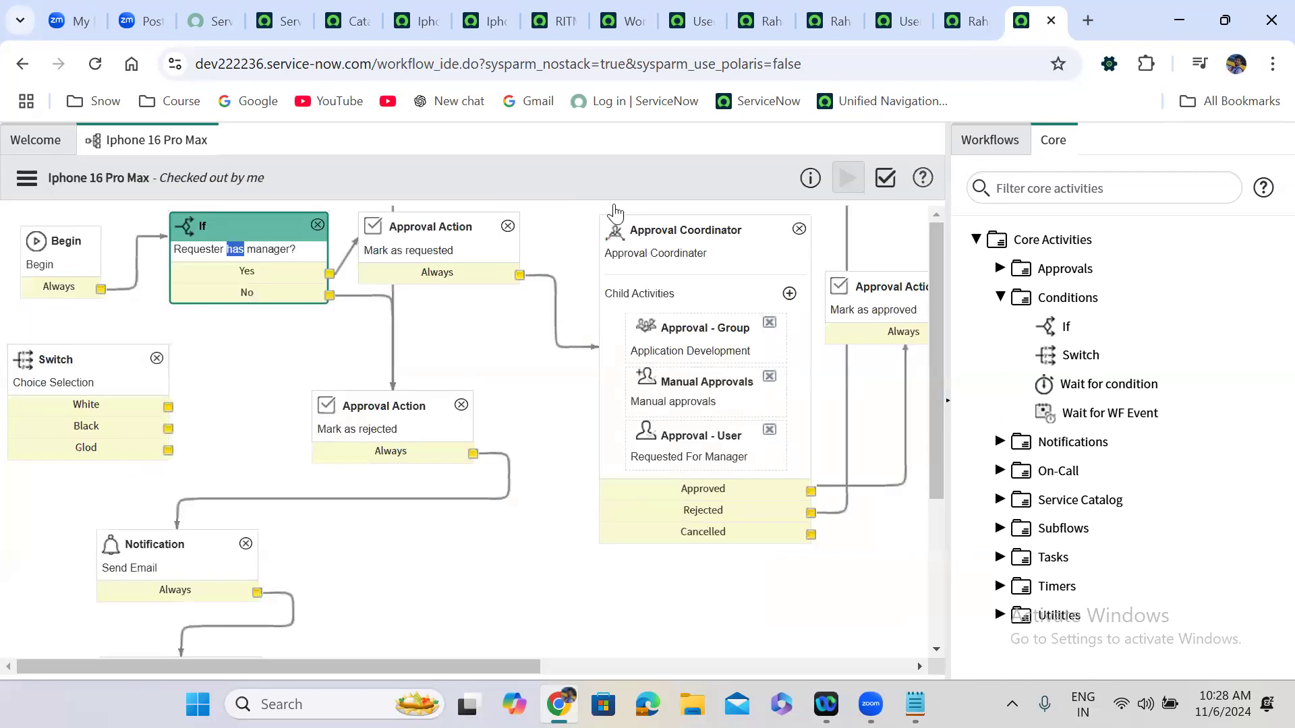
pyautogui.click(587, 174)
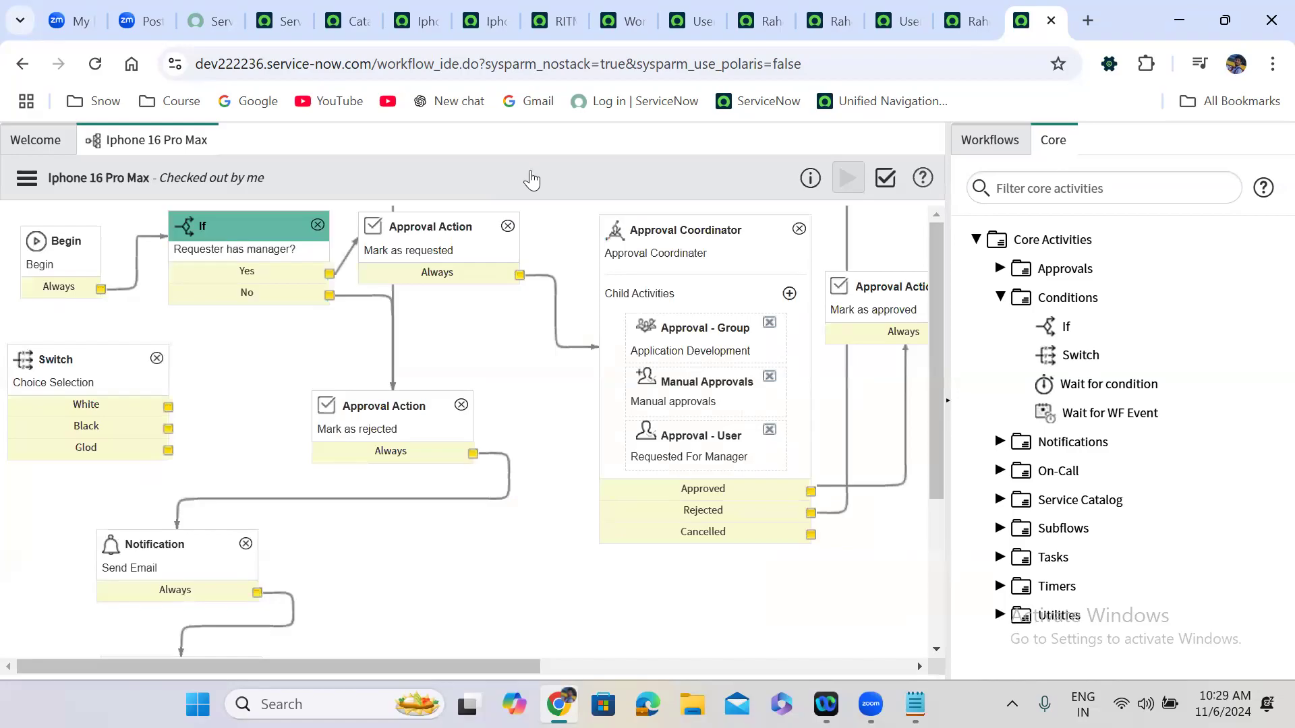
# On the Iphone 16 Pro Max order form, set Colour to Black and choose a different Requested For user.
pyautogui.click(482, 4)
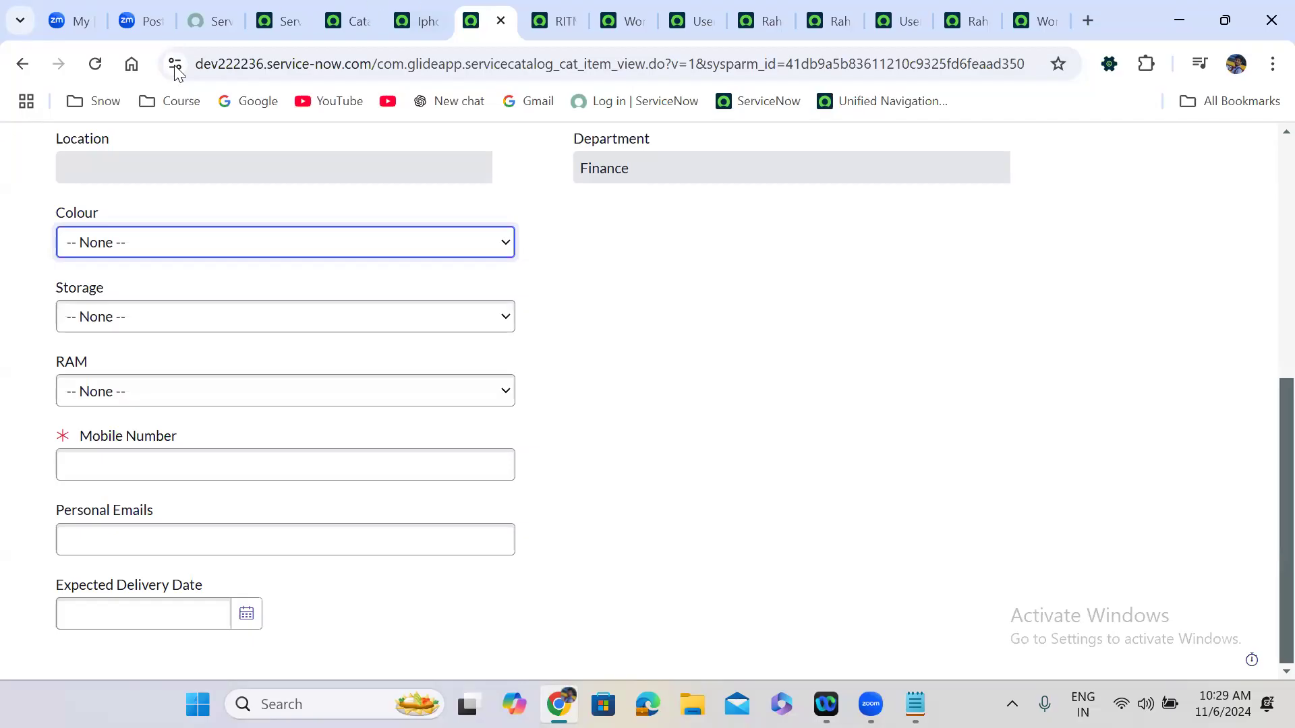
pyautogui.click(168, 251)
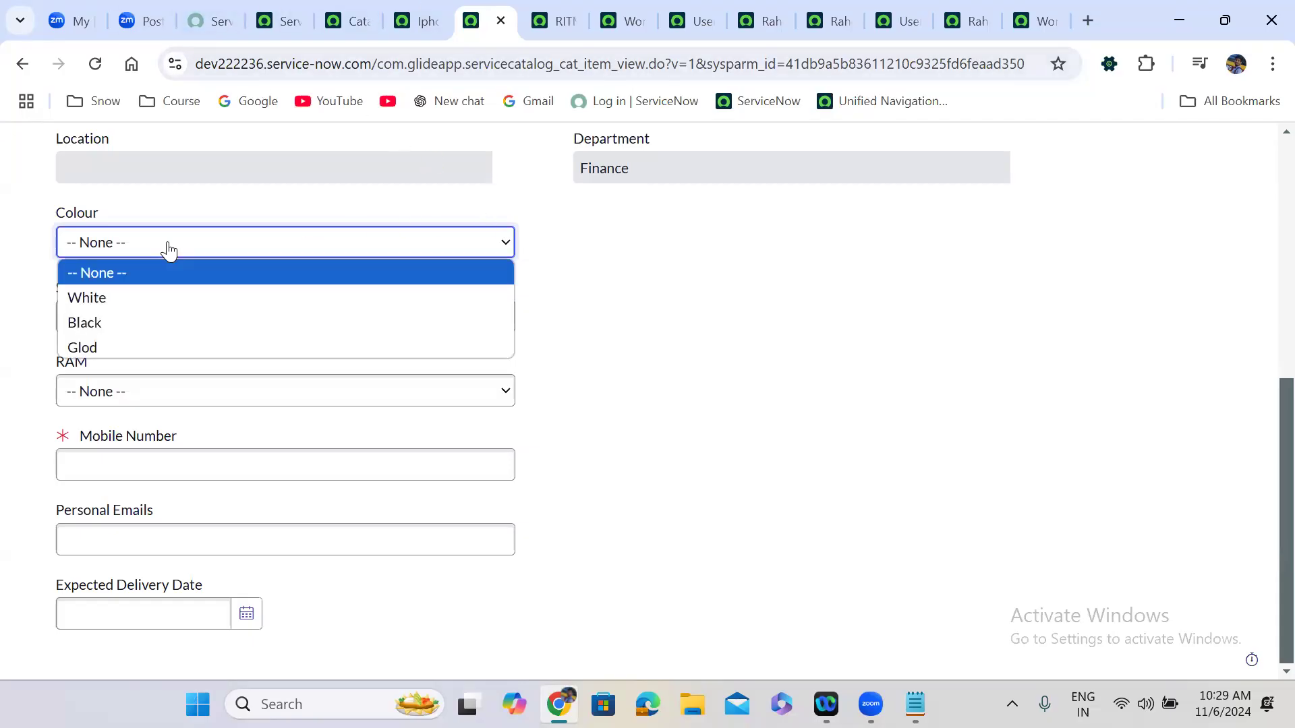
pyautogui.click(132, 320)
pyautogui.click(603, 309)
pyautogui.scroll(2, 603, 310)
pyautogui.click(209, 265)
pyautogui.hotkey('ctrl', 'a')
pyautogui.write('bill')
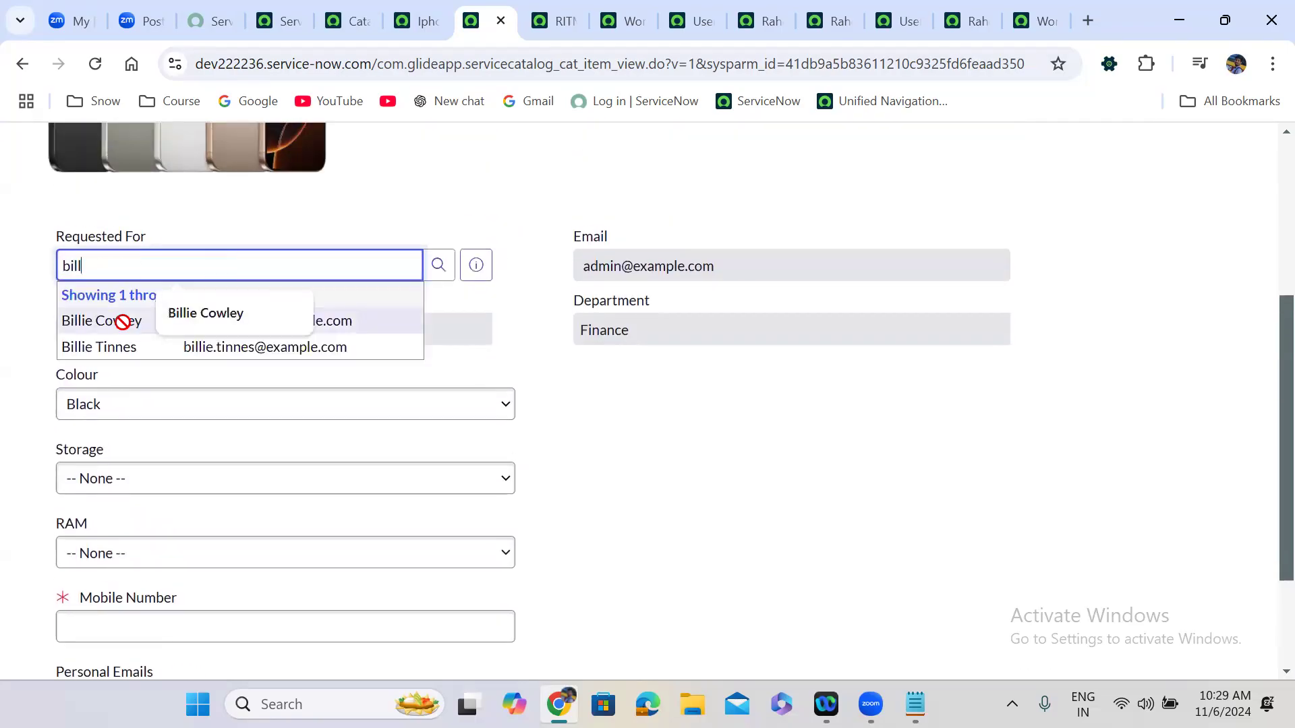
pyautogui.click(122, 321)
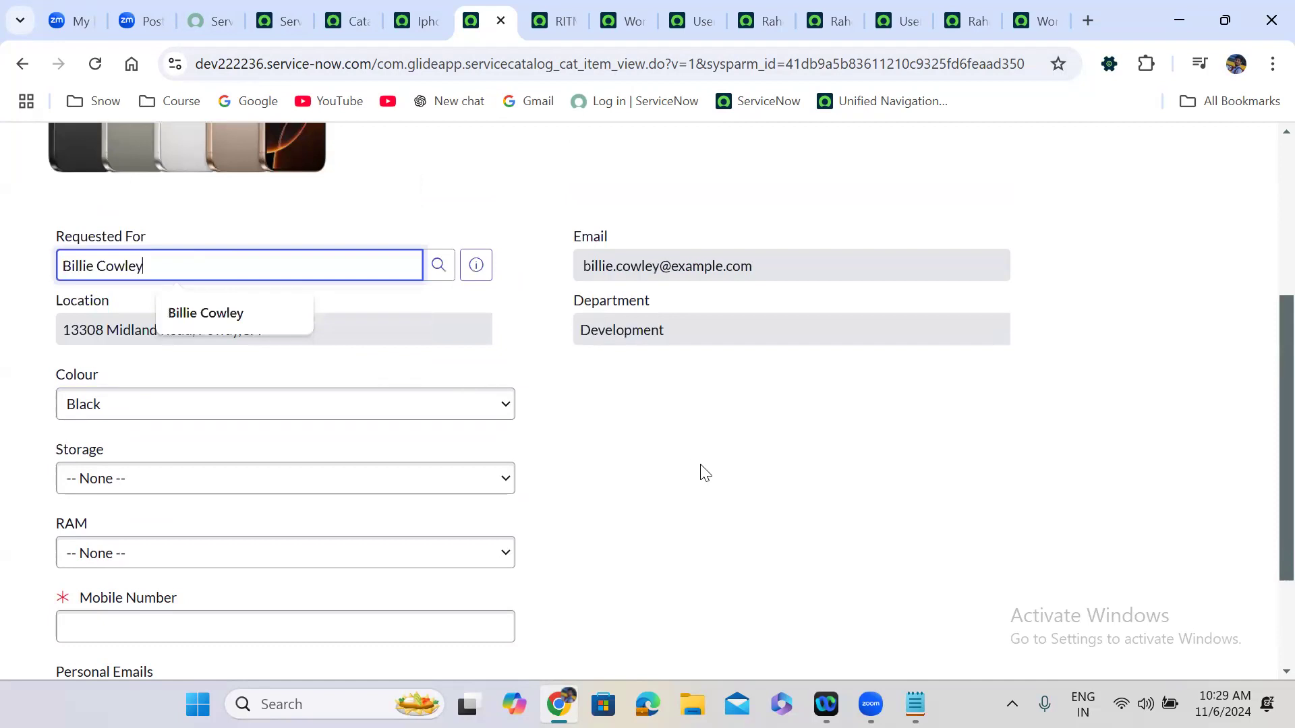
# Enter 'test' as the Mobile Number and submit the order with Order Now.
pyautogui.scroll(-1, 701, 470)
pyautogui.scroll(-2, 705, 471)
pyautogui.click(183, 461)
pyautogui.write('test')
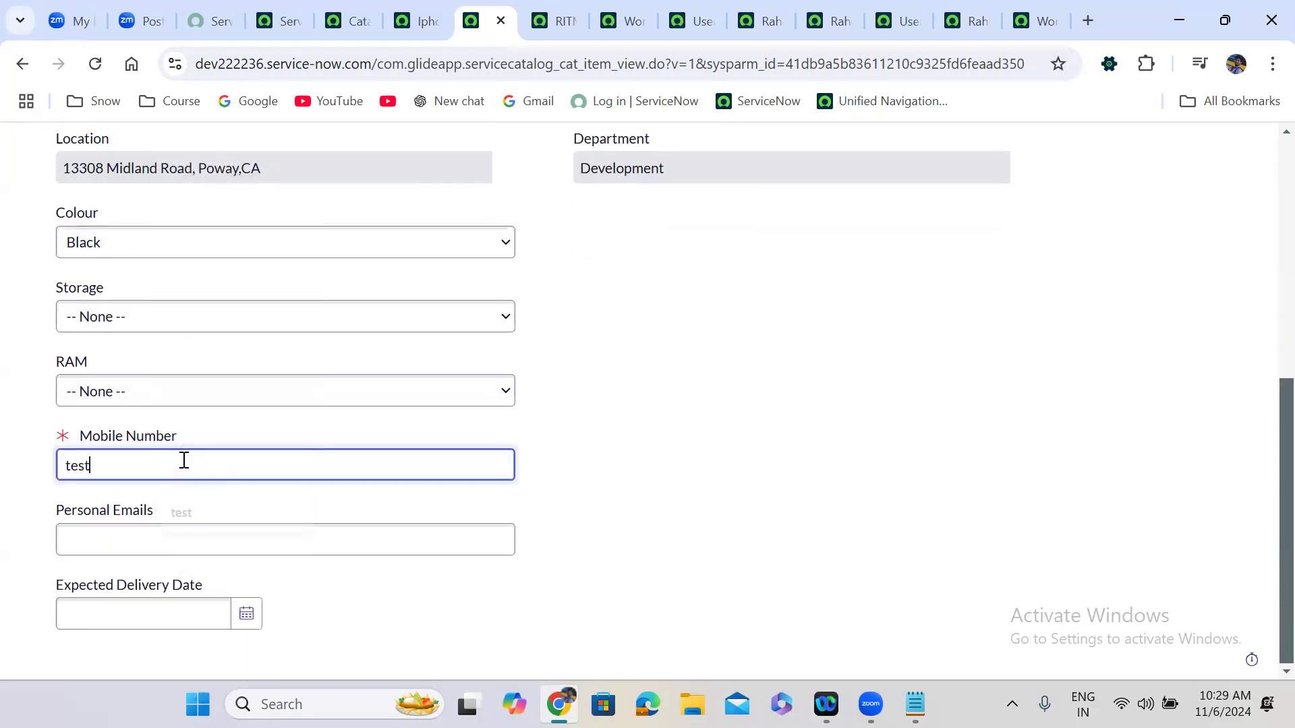
pyautogui.click(802, 469)
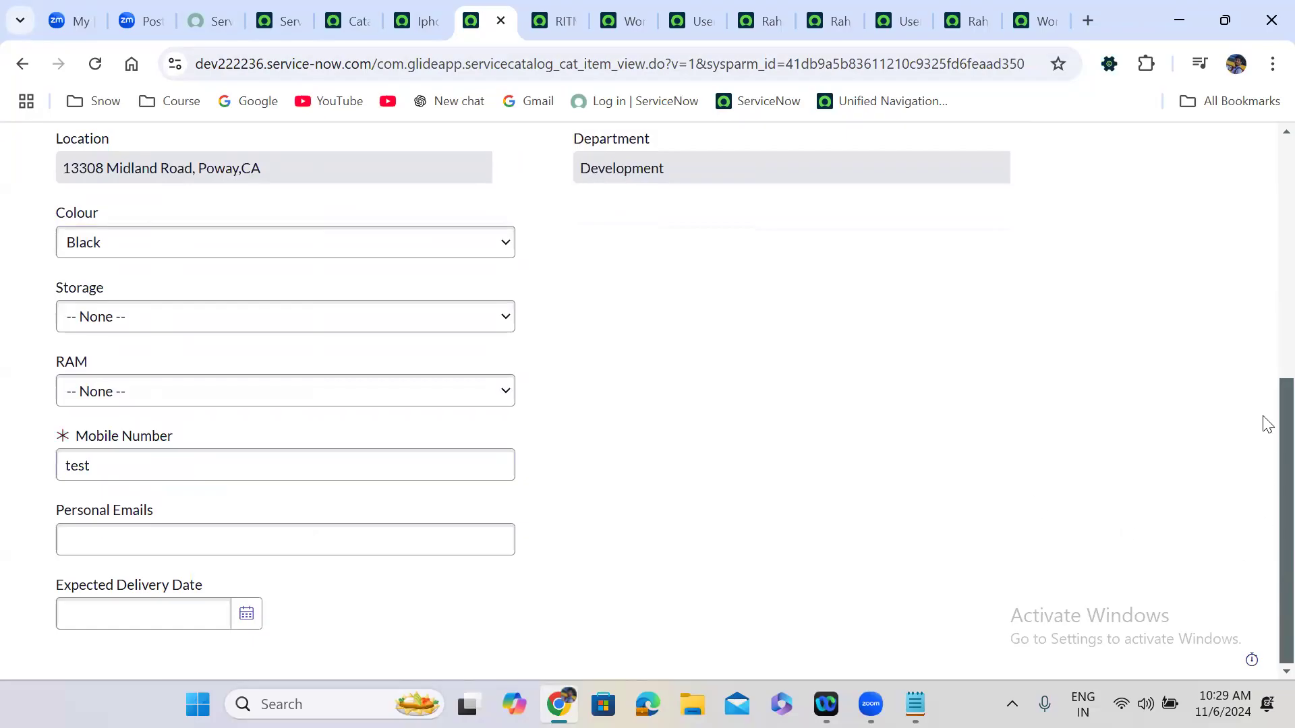
pyautogui.scroll(7, 1265, 425)
pyautogui.click(1133, 313)
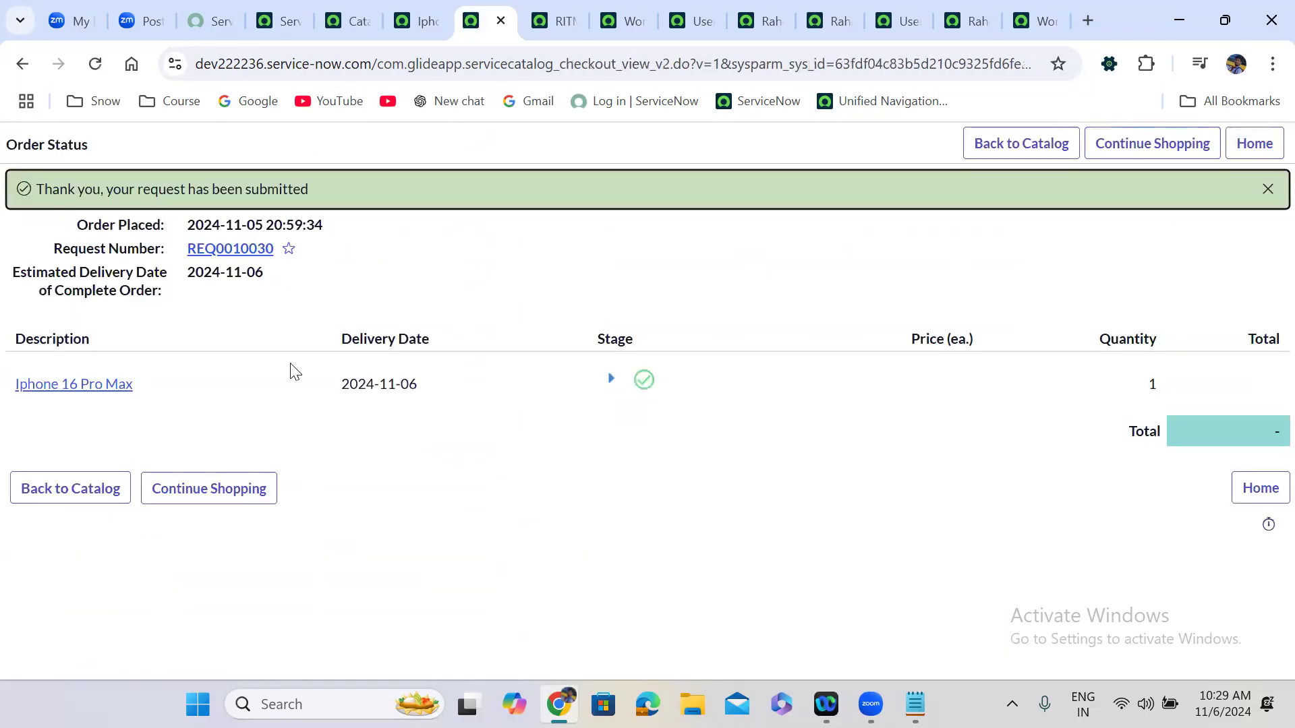
# Open the new requested item and show its running workflow.
pyautogui.click(87, 390)
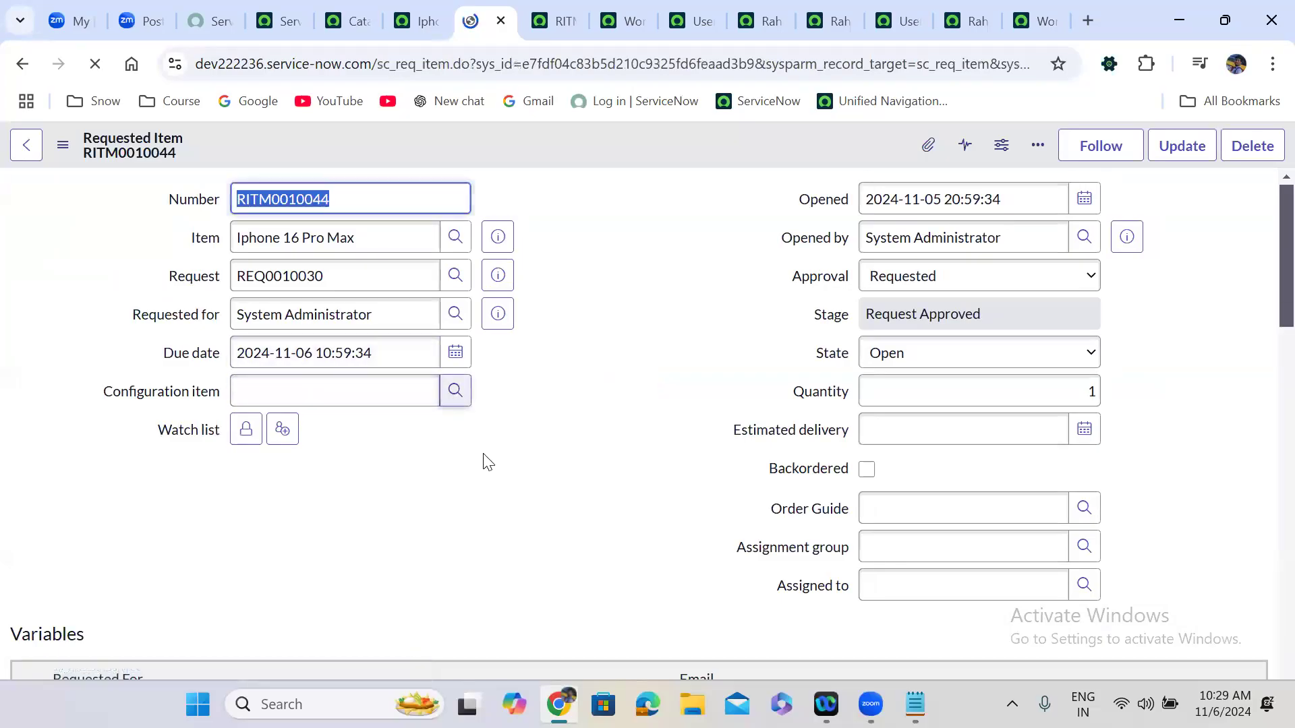
pyautogui.scroll(-20, 488, 462)
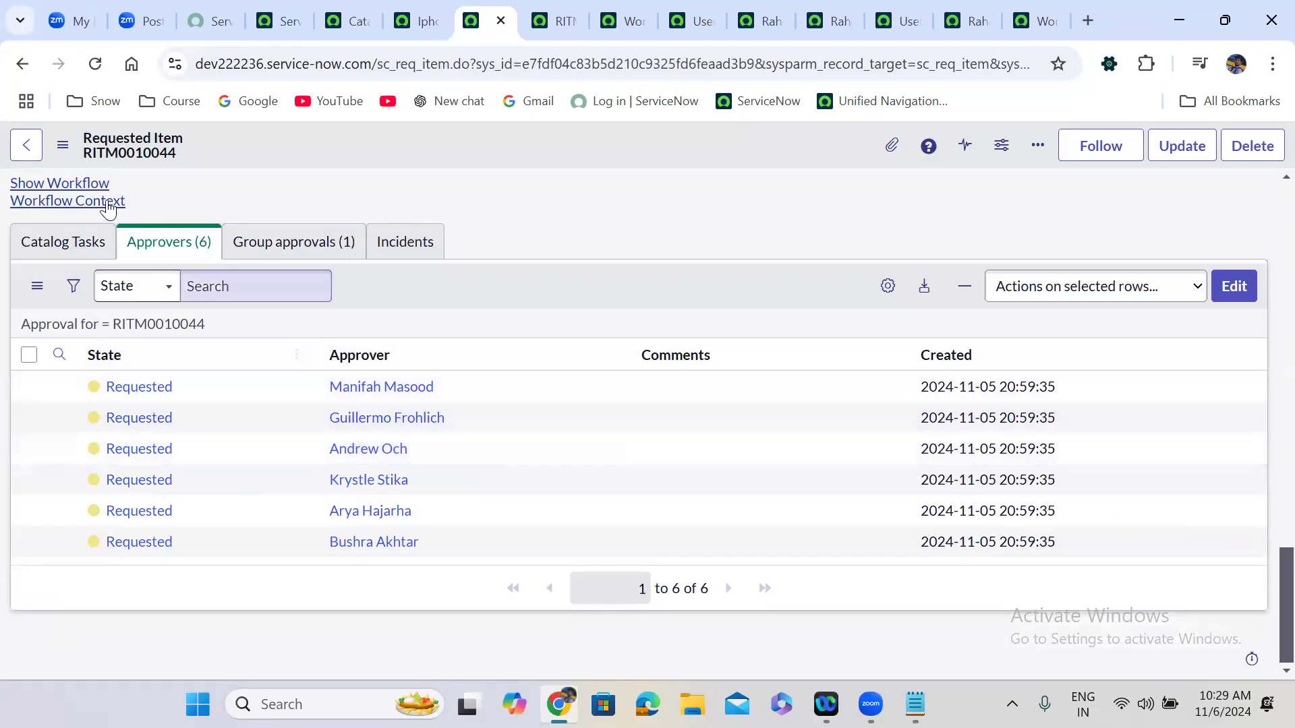
pyautogui.click(90, 192)
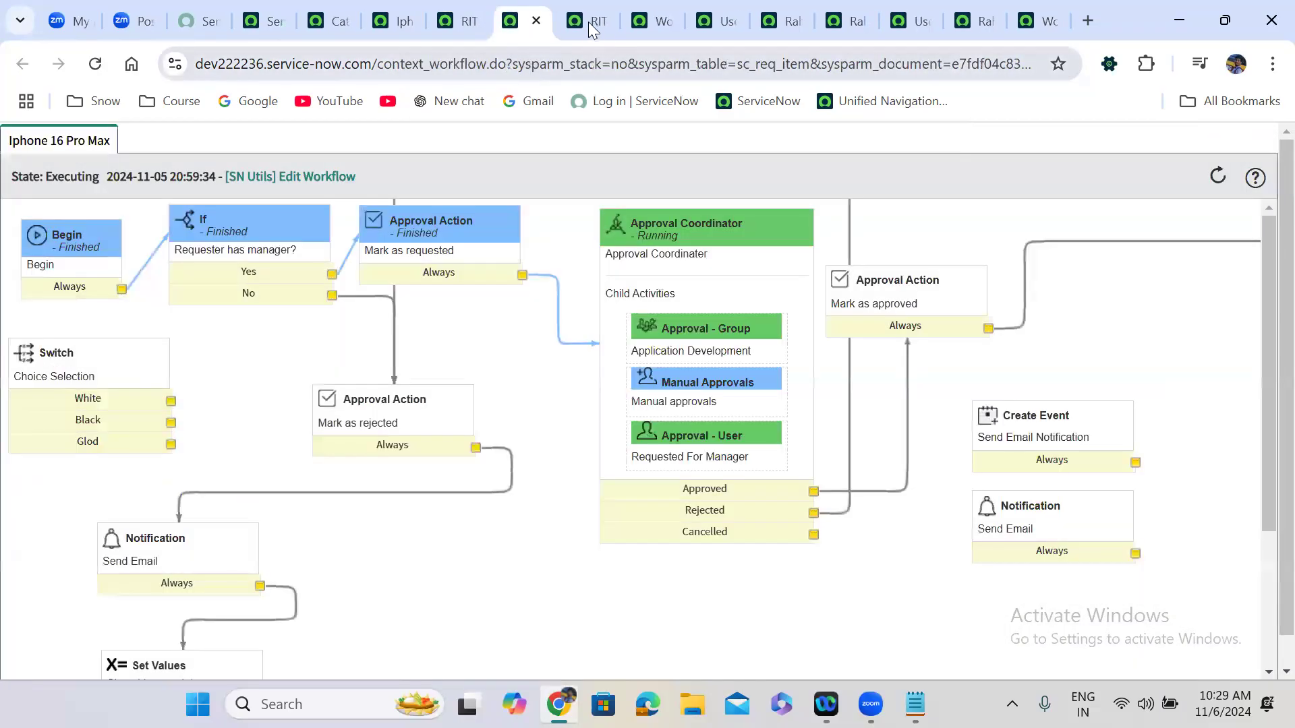
# Close the leftover browser tabs and return to the new RITM's approvers list.
pyautogui.click(586, 18)
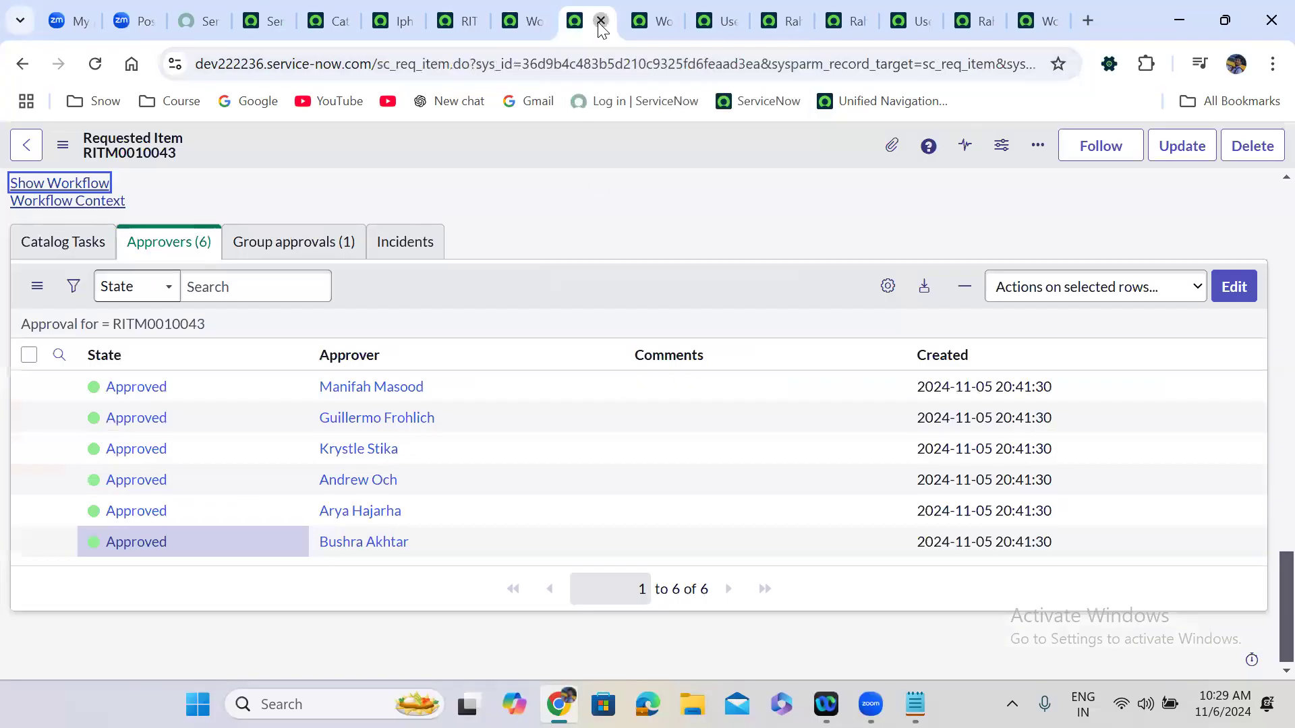
pyautogui.click(600, 21)
pyautogui.click(600, 21)
pyautogui.click(600, 21)
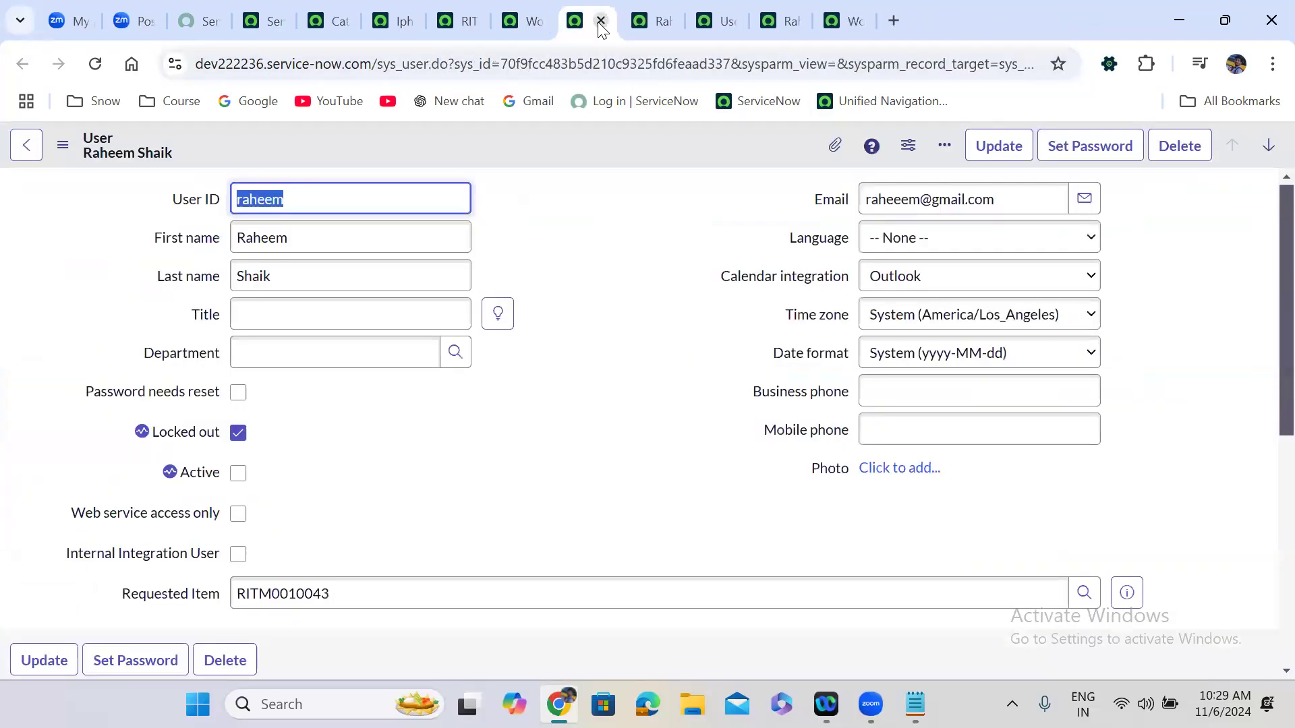
pyautogui.click(600, 21)
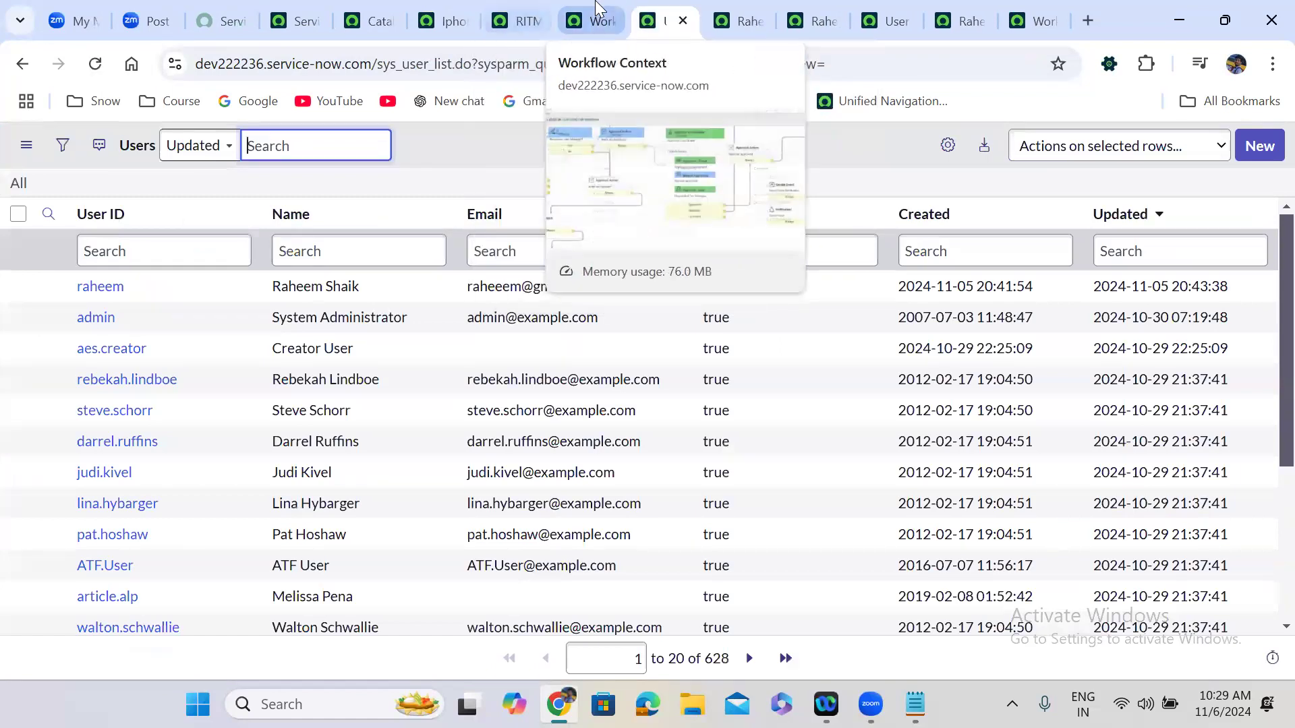
pyautogui.click(574, 10)
pyautogui.click(519, 21)
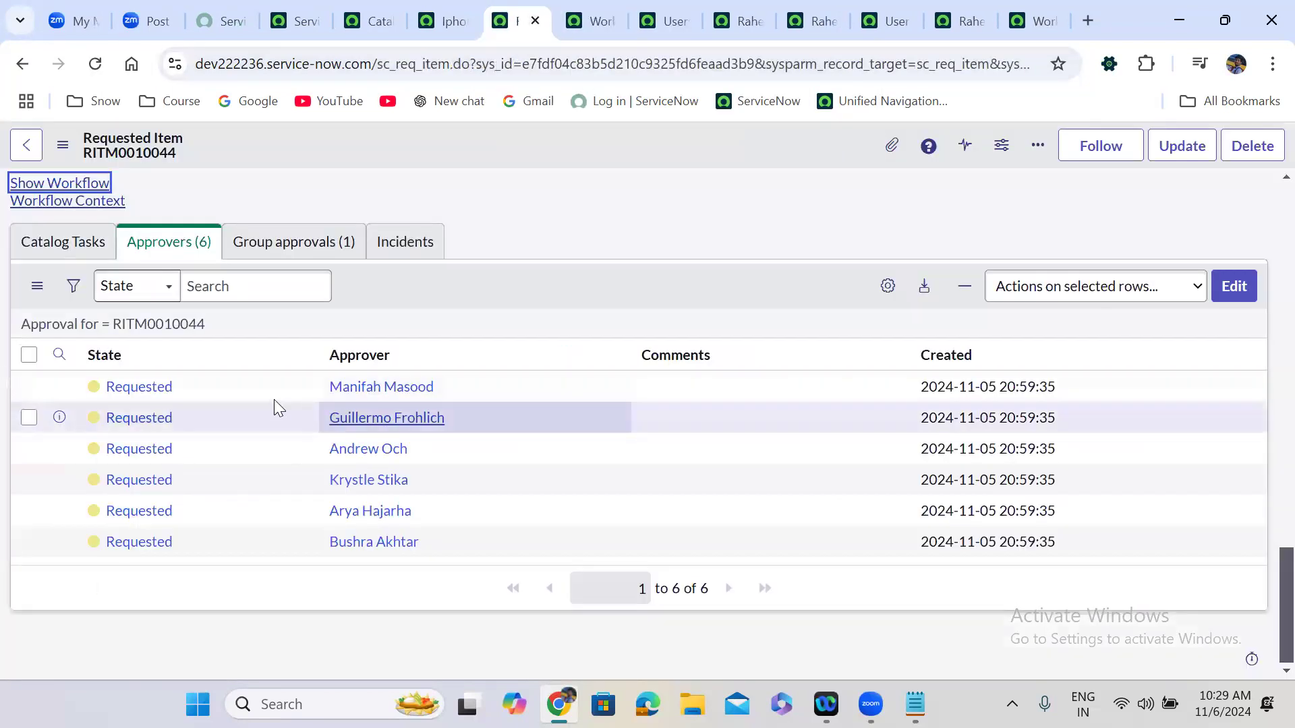
# Set the State of all six approver records to Approved.
pyautogui.moveTo(203, 392); pyautogui.dragTo(194, 533)
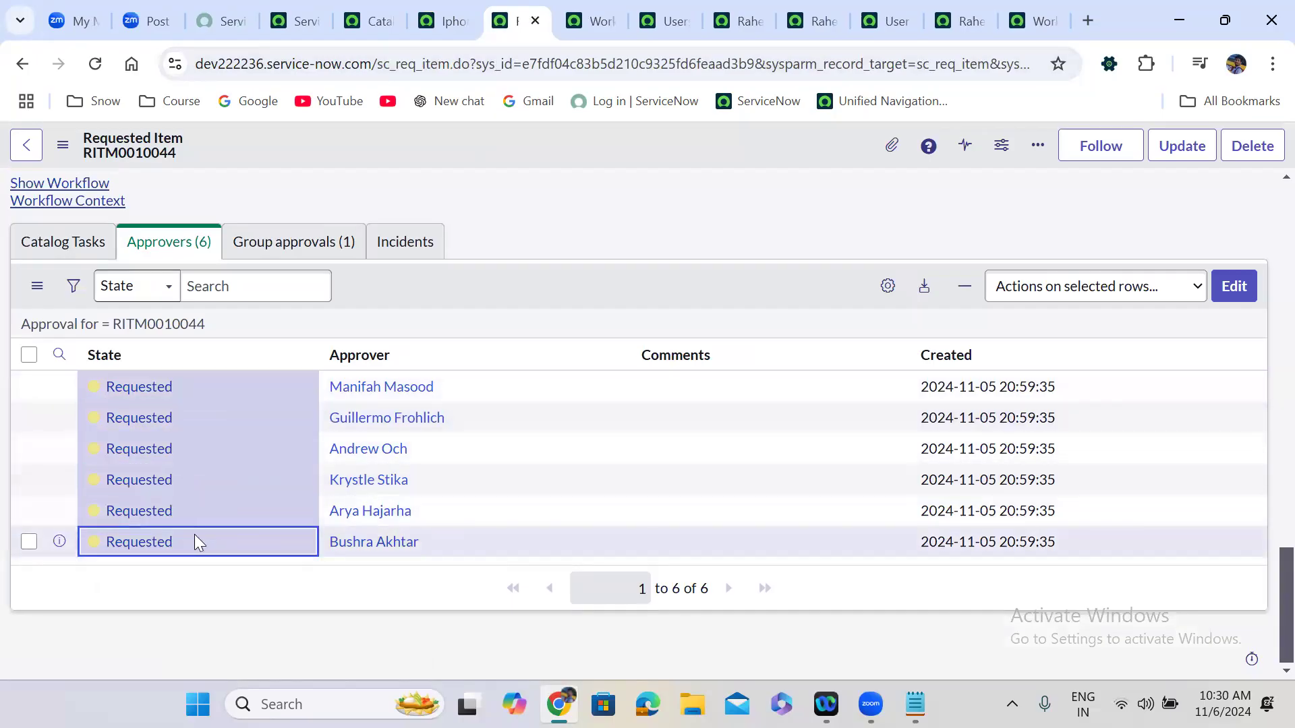
pyautogui.doubleClick(195, 542)
pyautogui.click(194, 543)
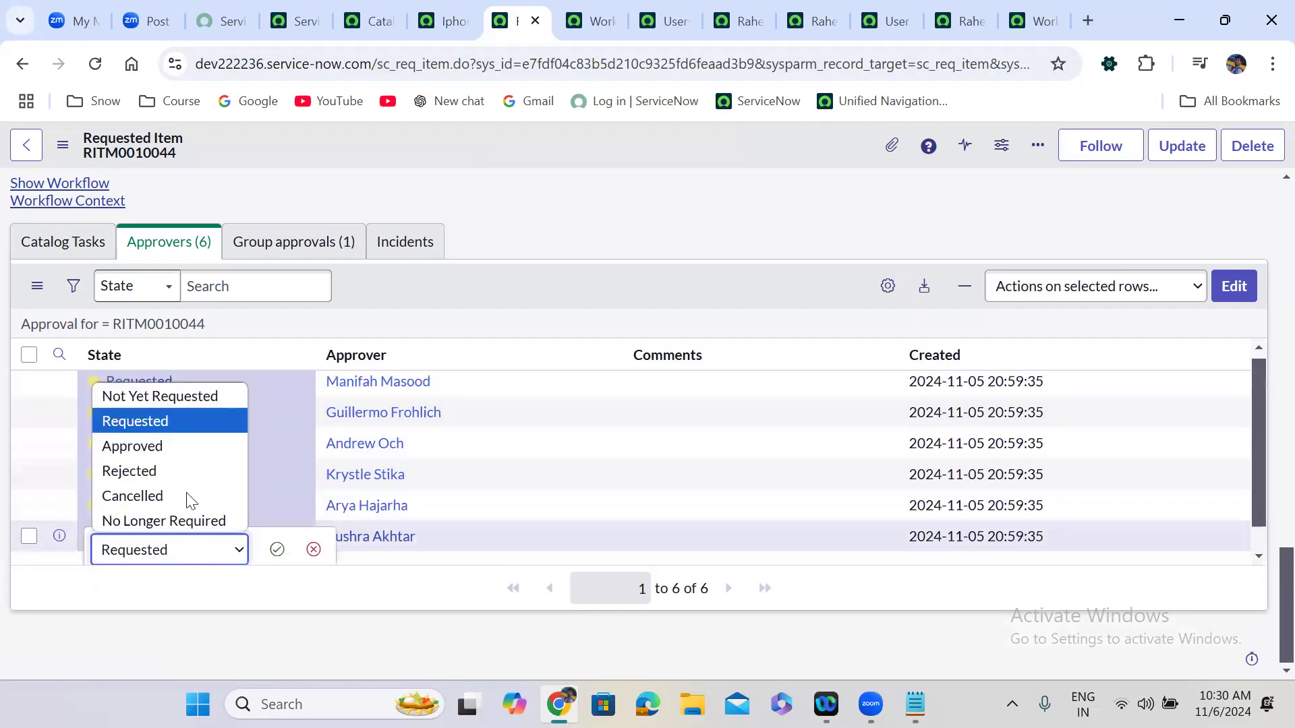
pyautogui.click(162, 446)
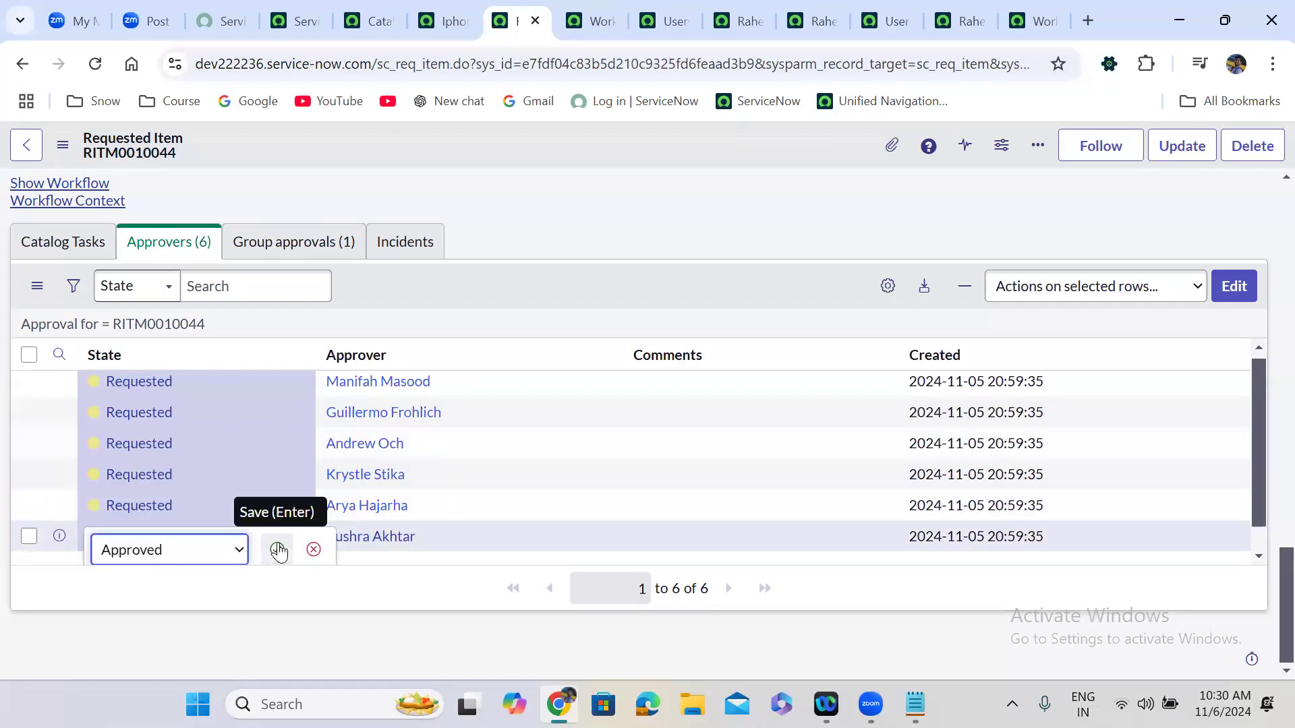
pyautogui.click(278, 549)
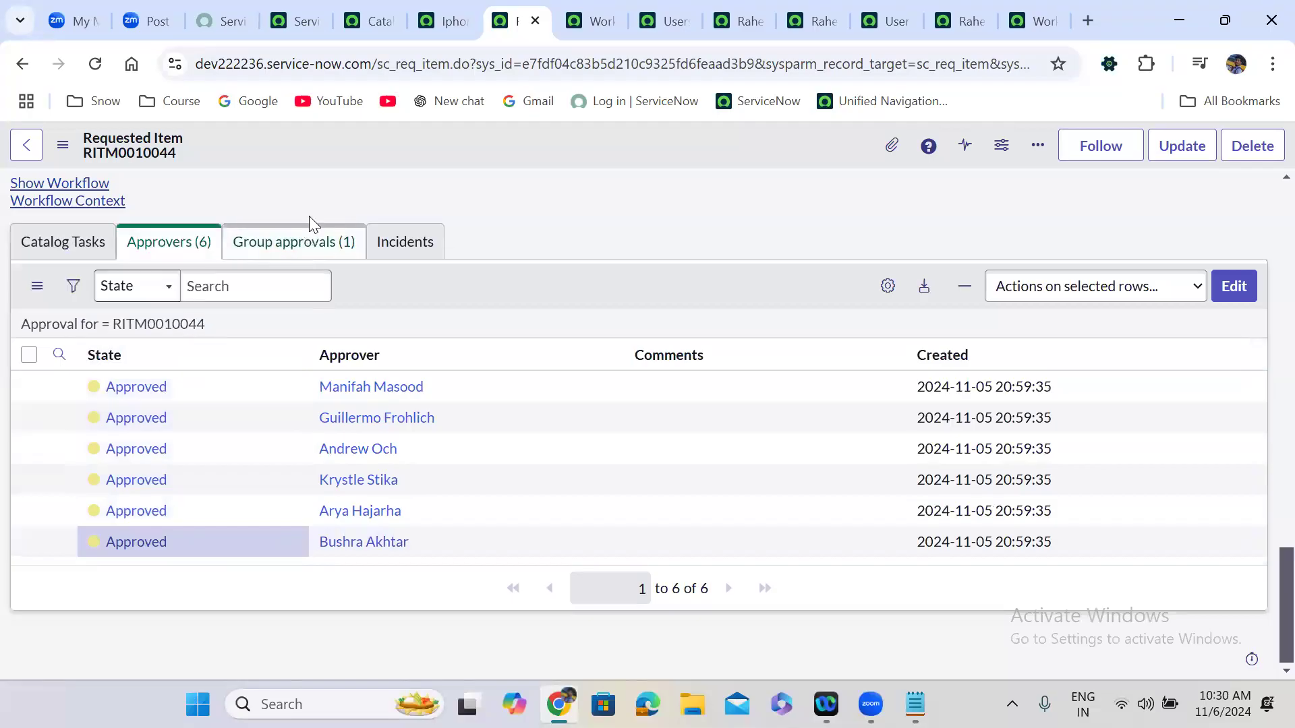
# Scroll to the top of the RITM form and switch to the Users list.
pyautogui.scroll(10, 280, 186)
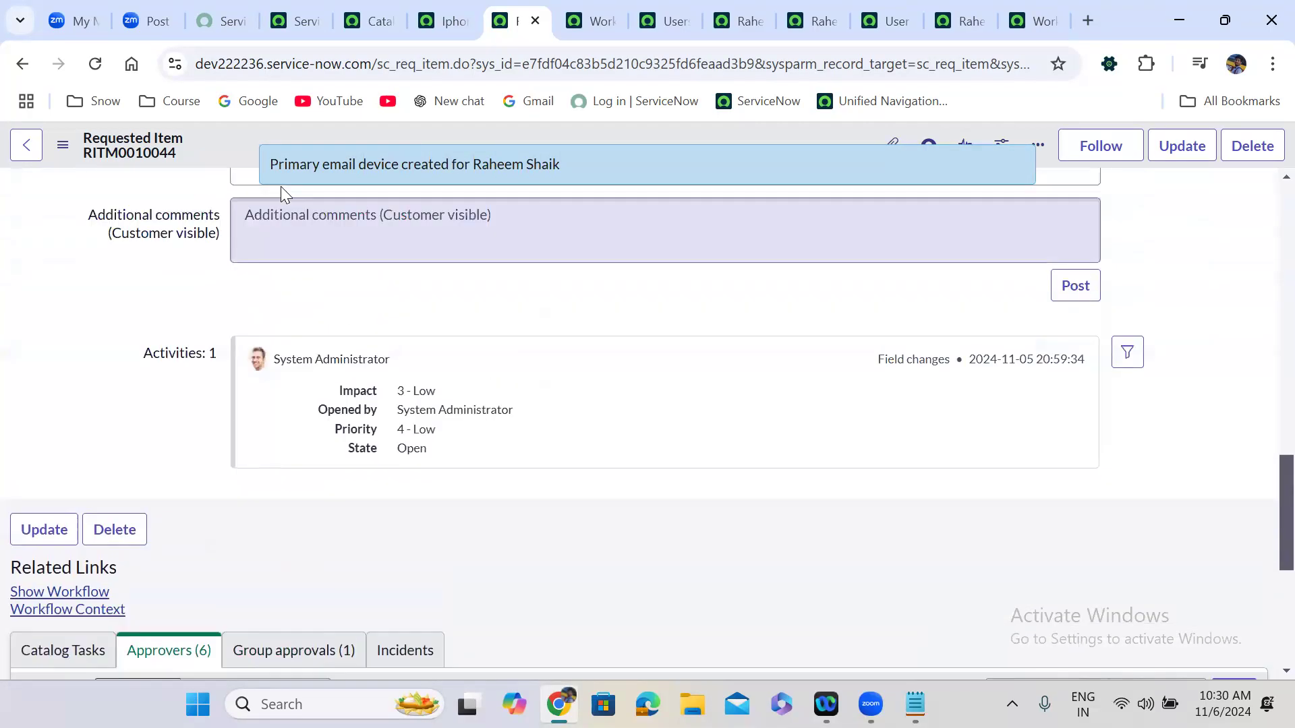
pyautogui.scroll(7, 282, 186)
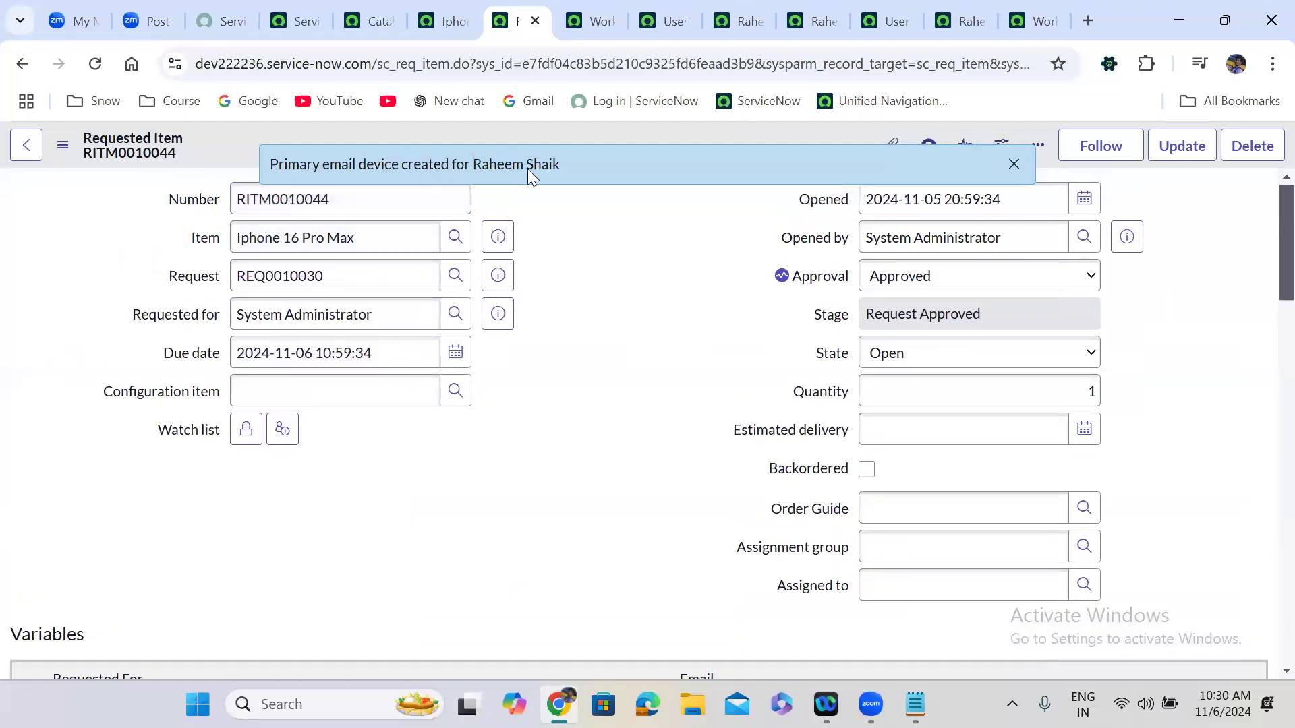
pyautogui.click(654, 20)
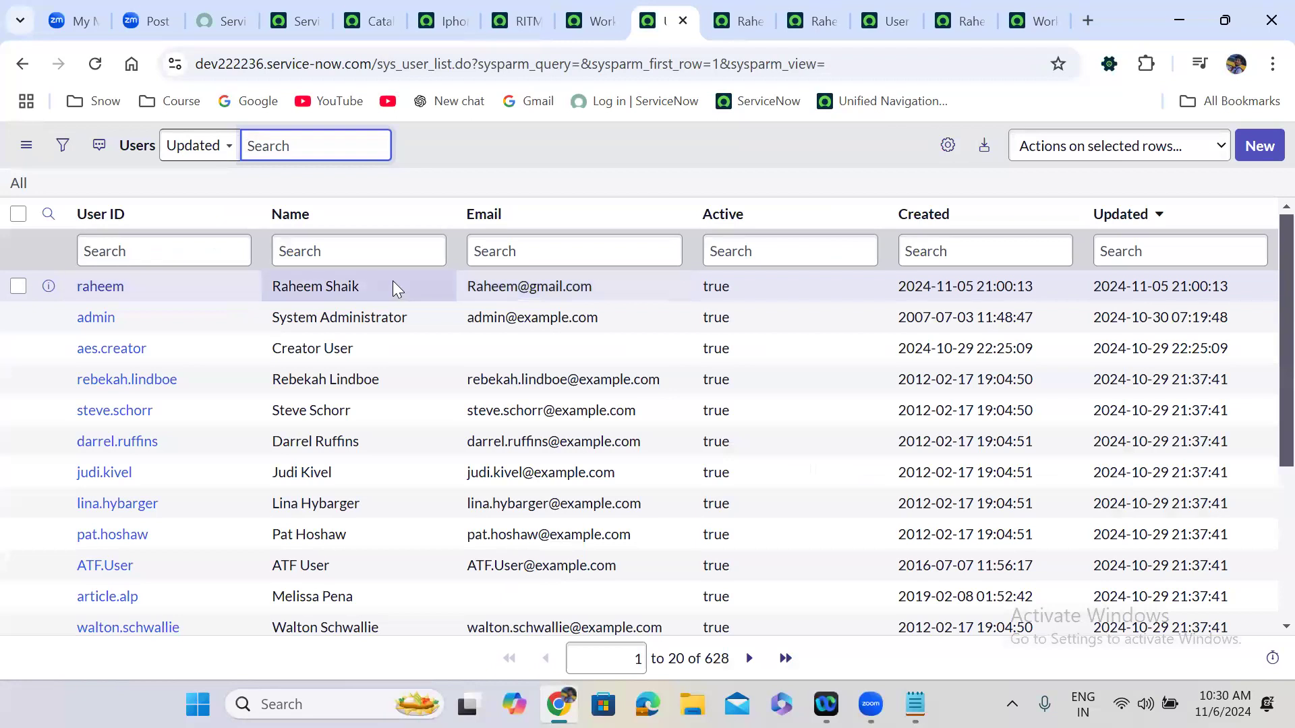
# In the Iphone 16 Pro Max workflow editor, select the Run Script activity that creates a user, then bring up the Notepad notes.
pyautogui.click(1036, 21)
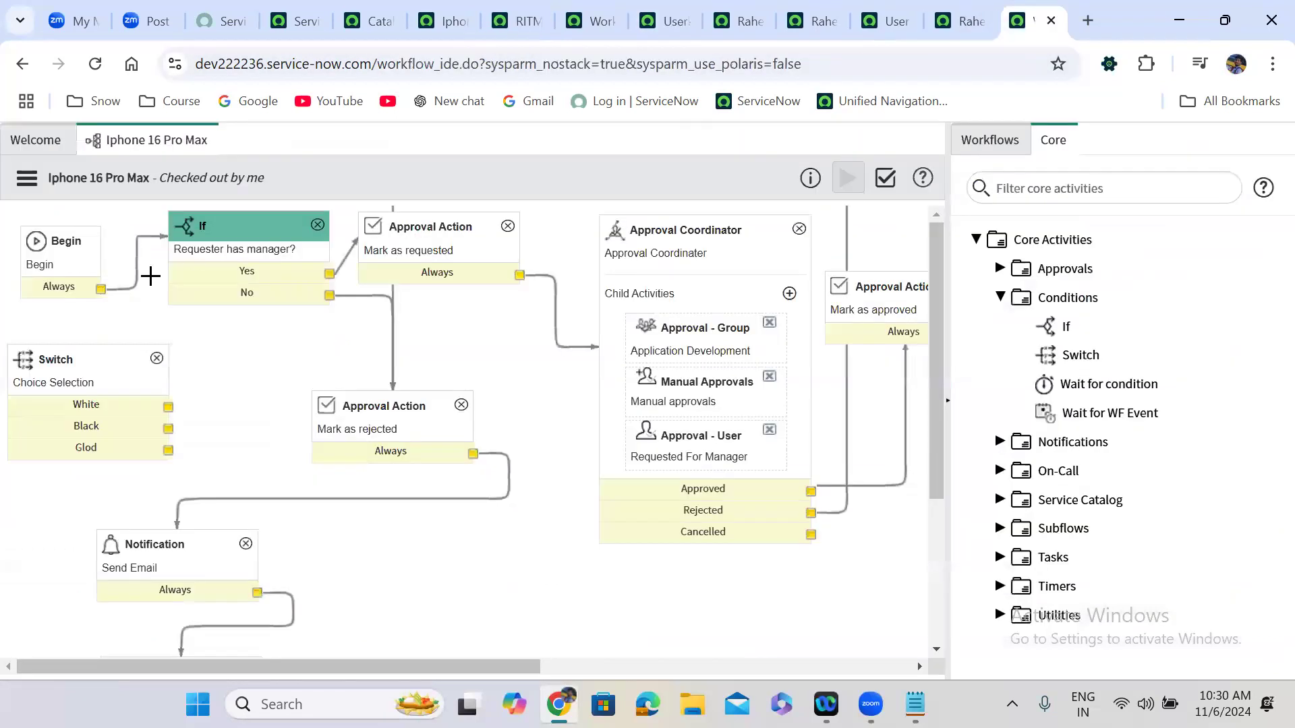
pyautogui.click(244, 260)
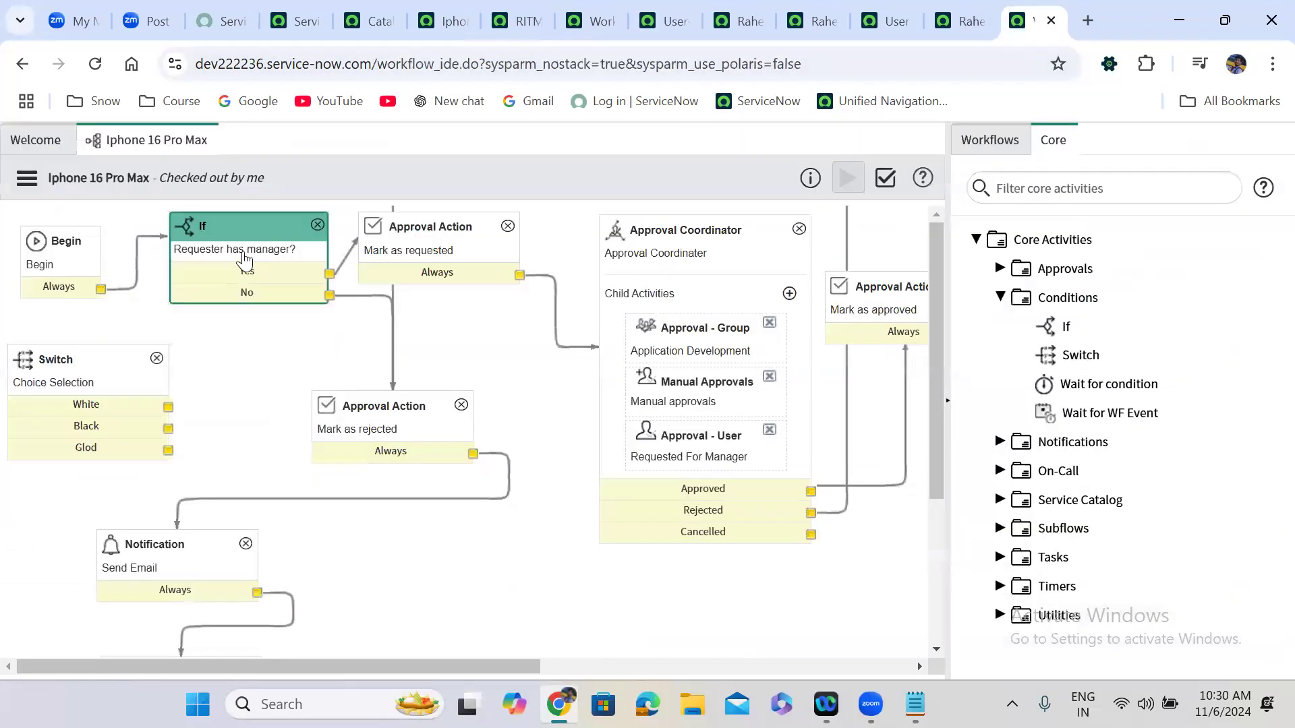
pyautogui.click(646, 546)
pyautogui.hscroll(10, 674, 580)
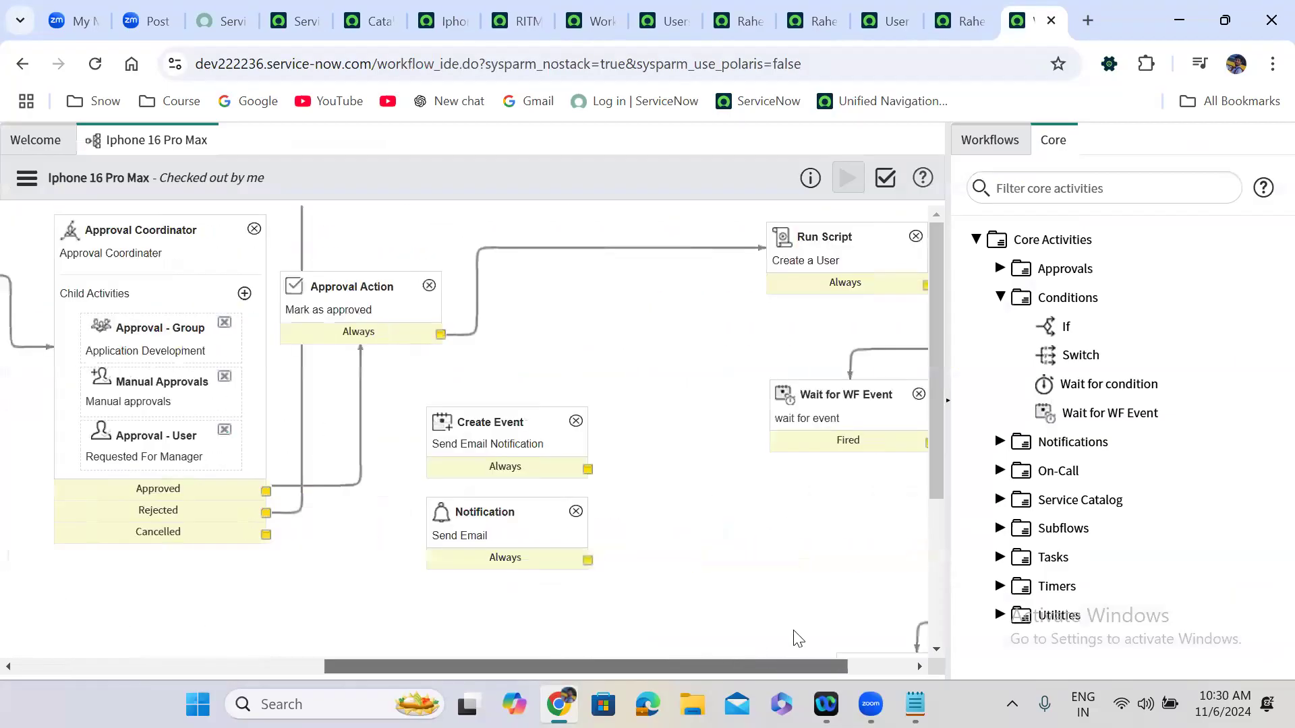
pyautogui.click(713, 269)
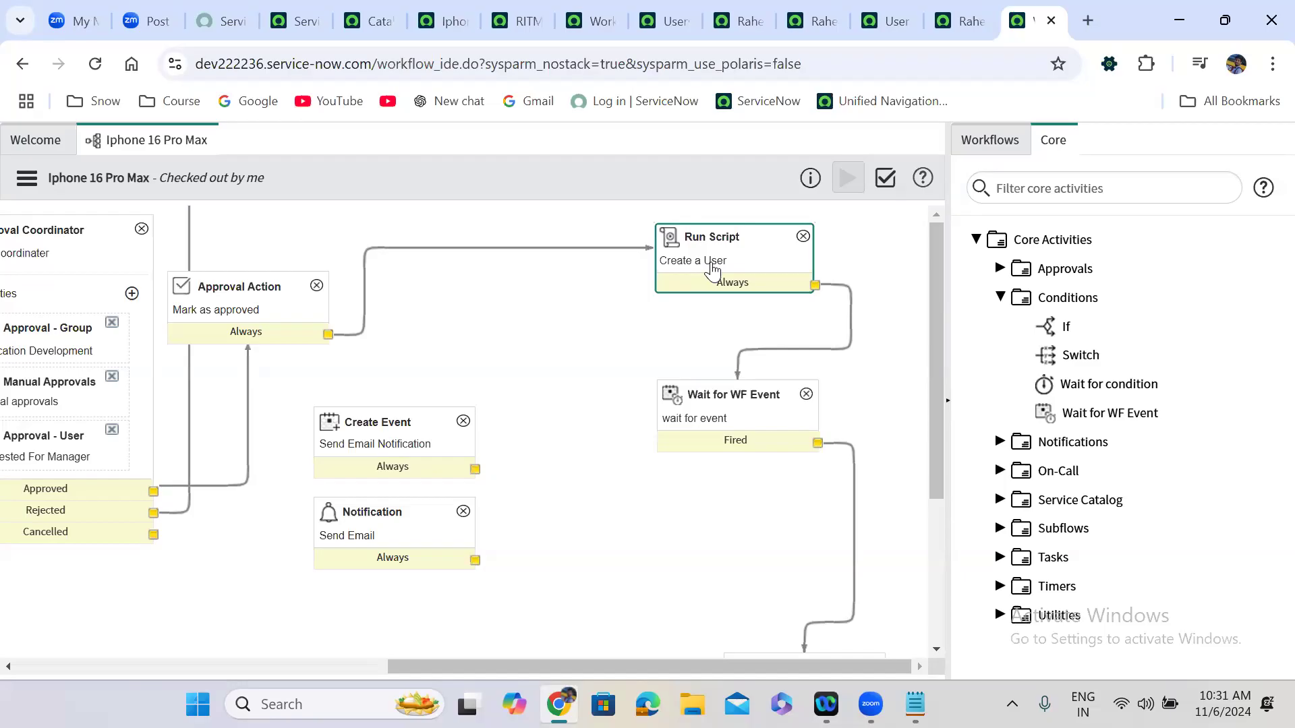
pyautogui.click(915, 705)
# Append ', It is a server side script' to the first note line, then minimize Notepad.
pyautogui.click(375, 97)
pyautogui.write(', It is a server side ')
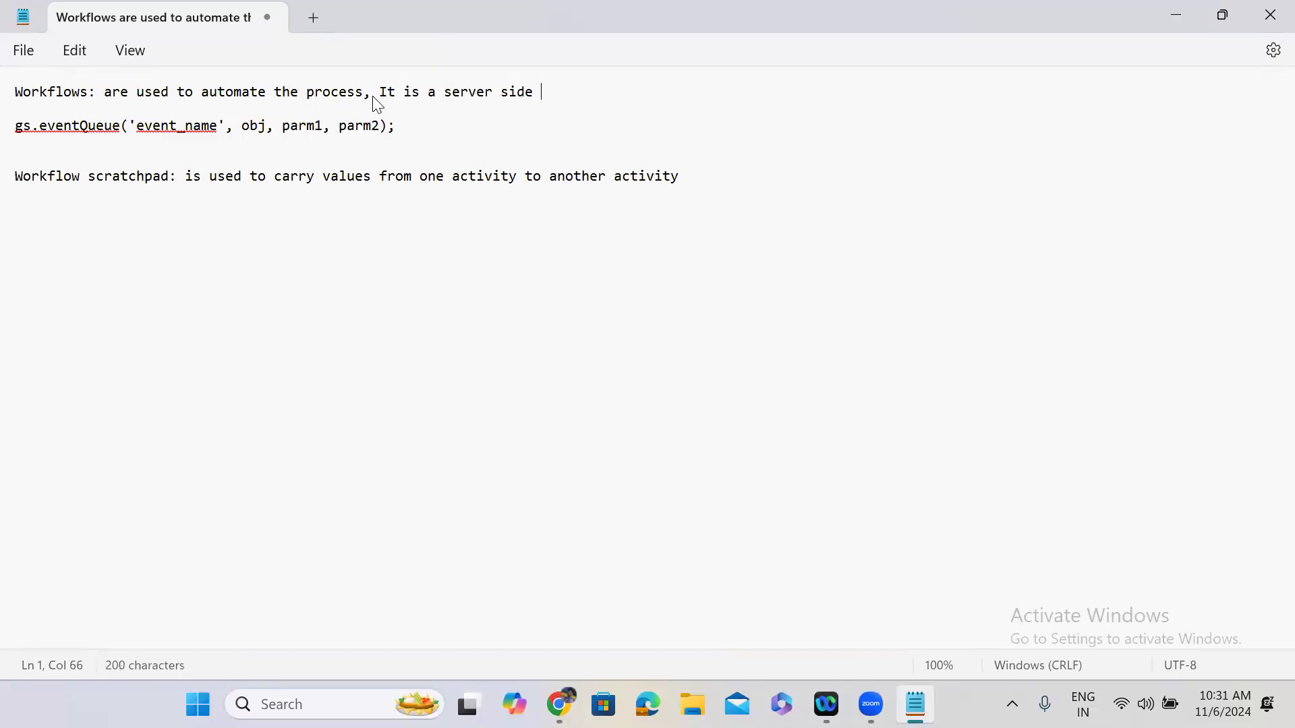
pyautogui.write('script')
pyautogui.click(288, 257)
pyautogui.click(1175, 16)
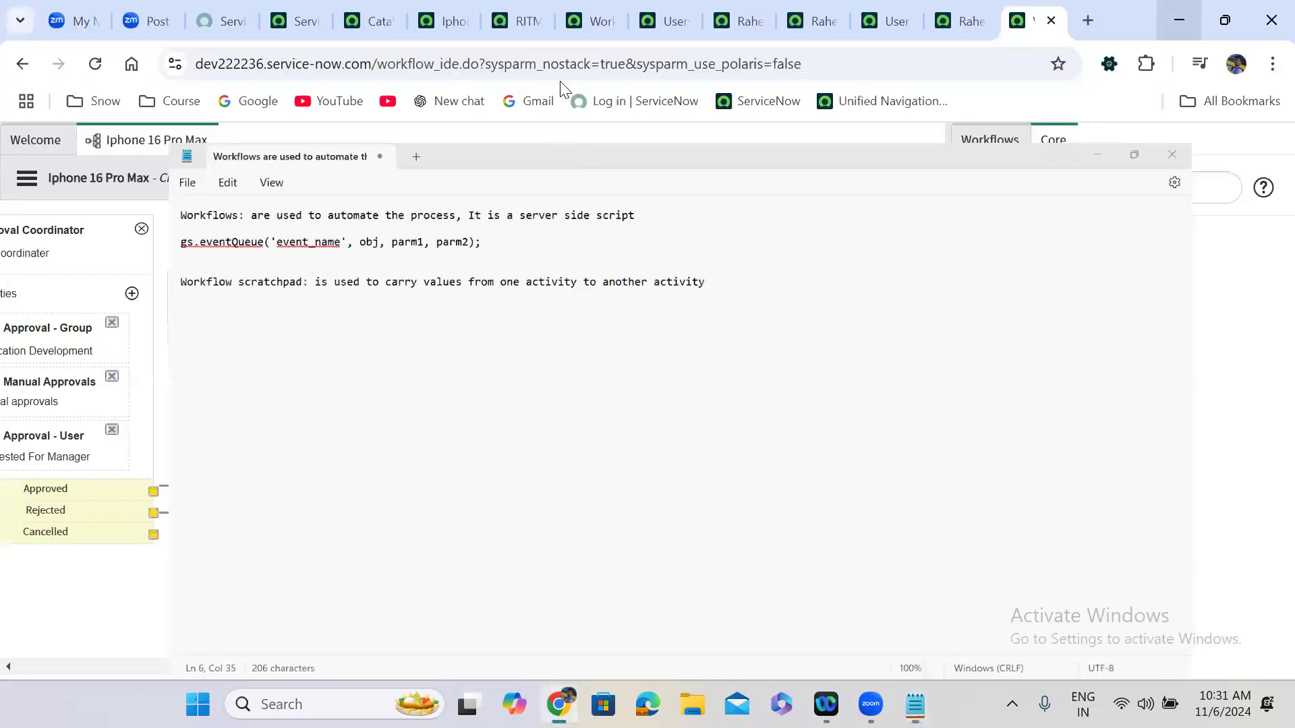
# Compare the running workflow diagram with the RITM0010044 record, ending on the record form.
pyautogui.click(607, 10)
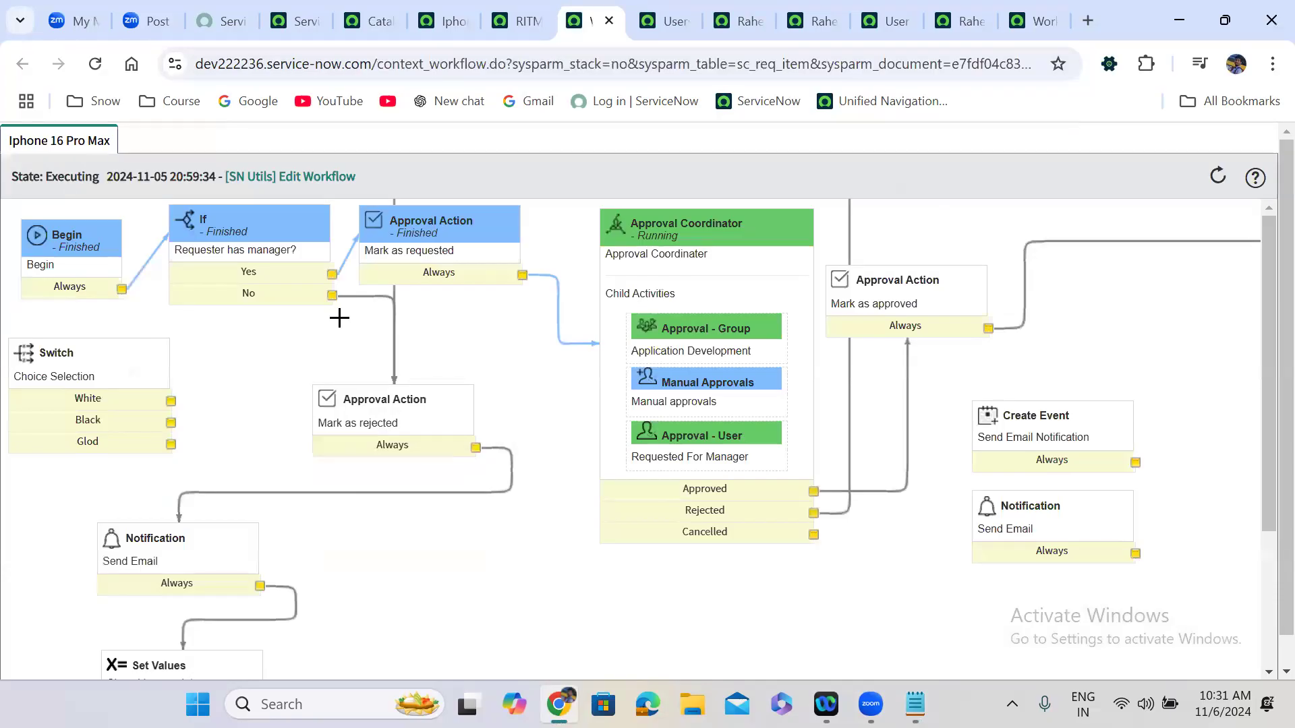
pyautogui.click(499, 16)
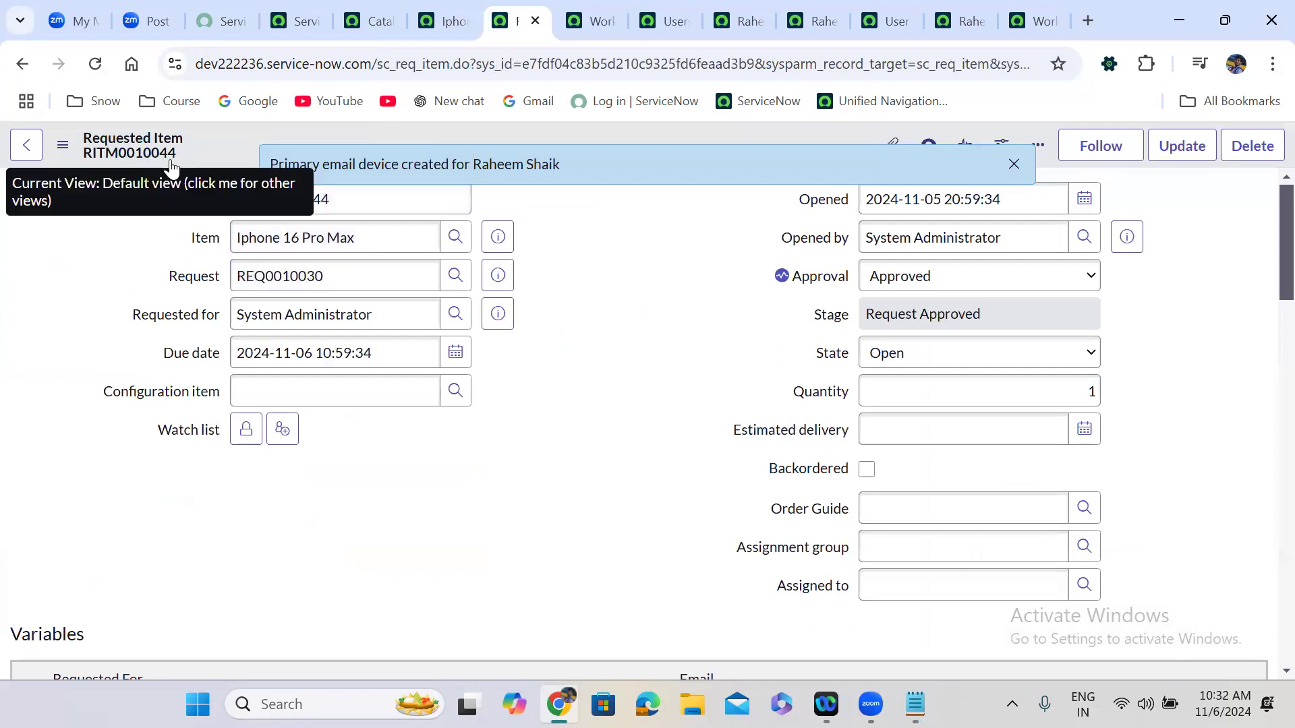
pyautogui.click(580, 15)
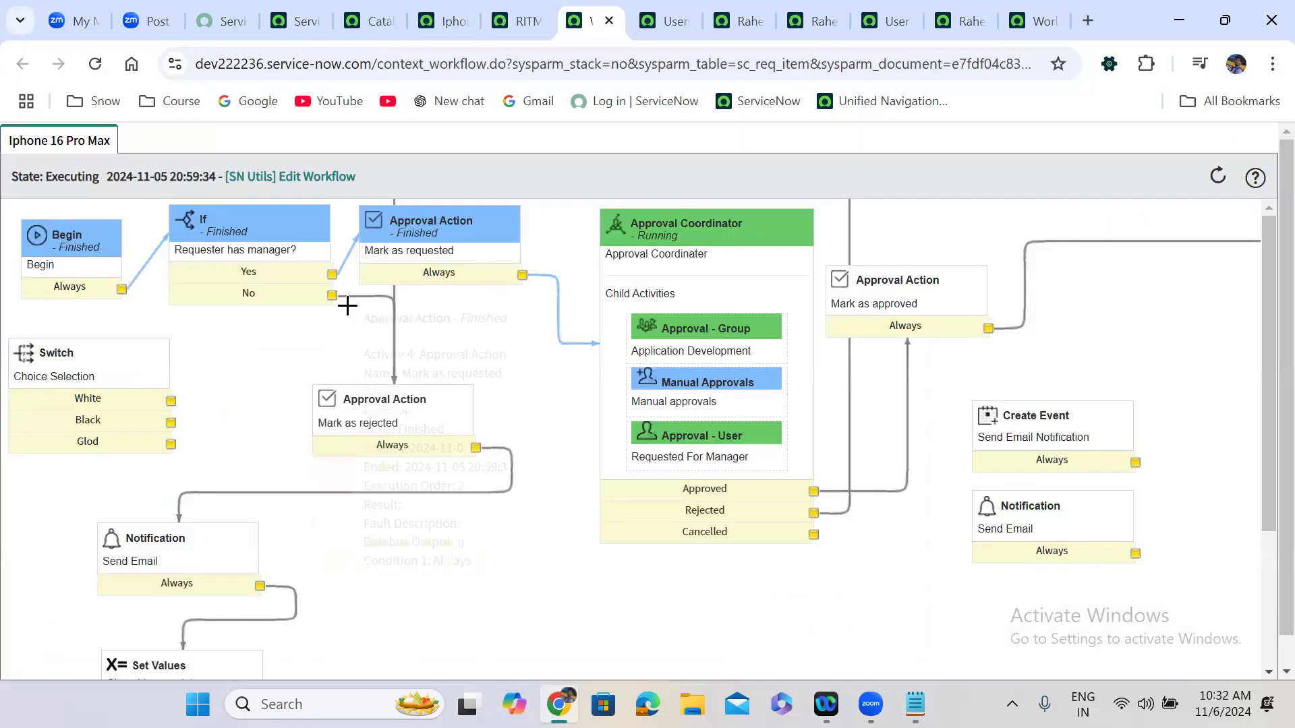
pyautogui.click(516, 15)
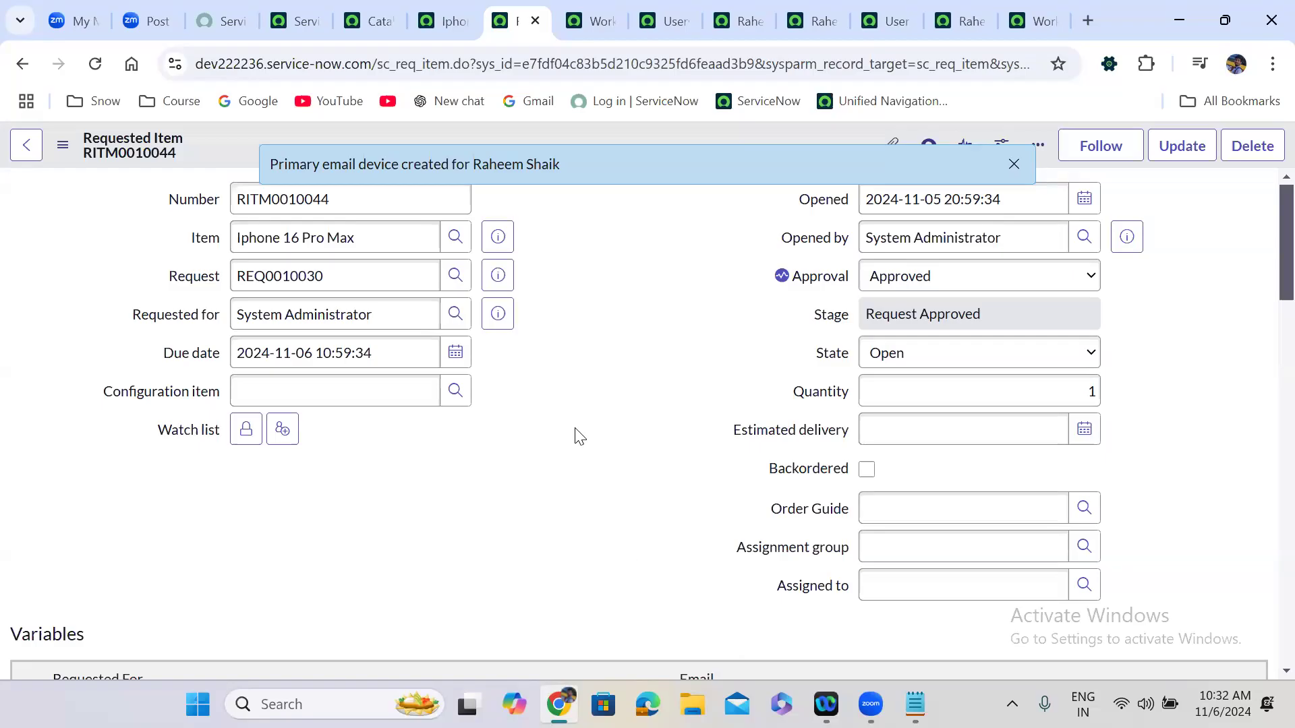
# Delete the Fired→Set Values transition and drag Contract Approval from the Workflows list onto the canvas.
pyautogui.click(1035, 21)
pyautogui.click(575, 190)
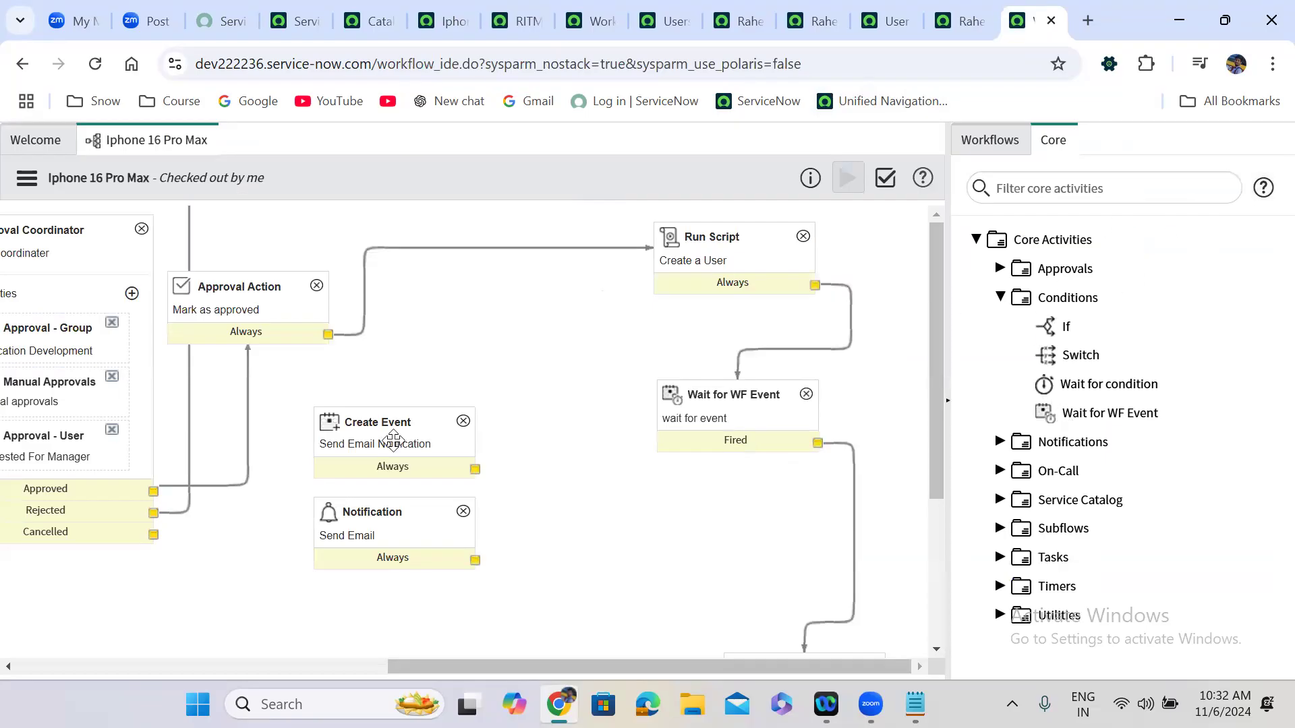
pyautogui.click(989, 142)
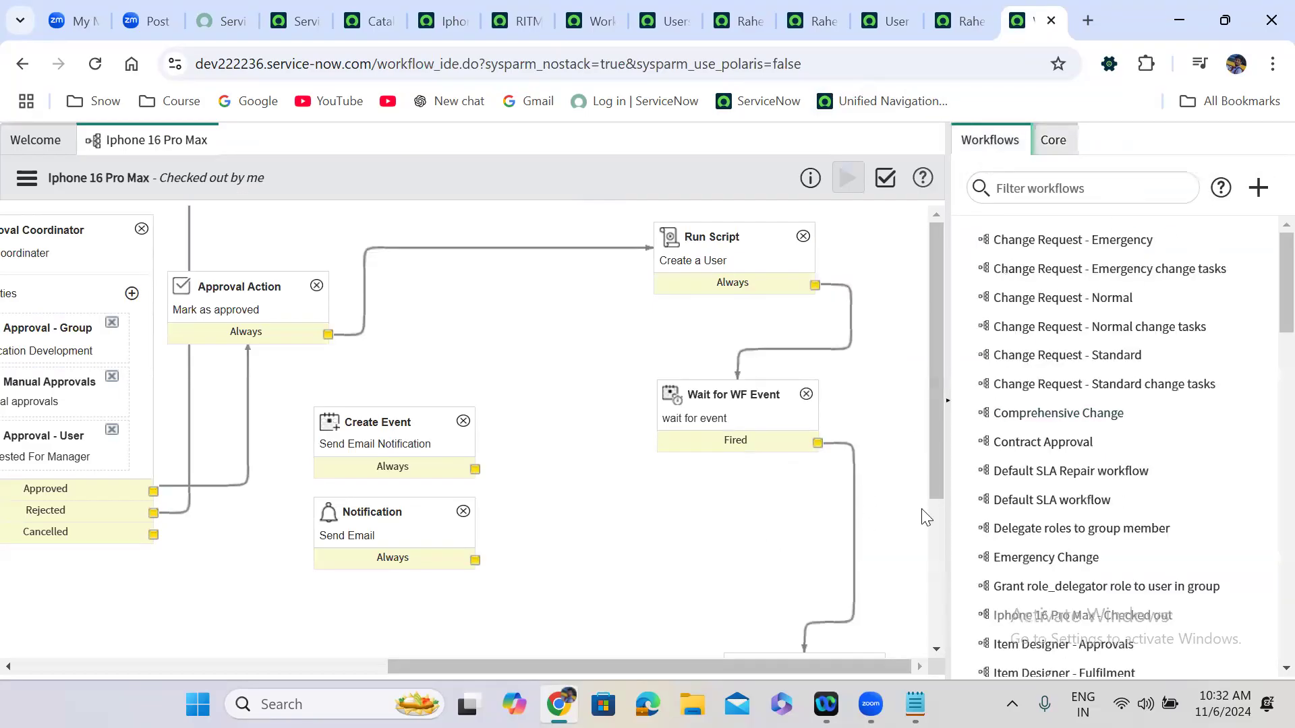
pyautogui.moveTo(937, 429); pyautogui.dragTo(939, 576)
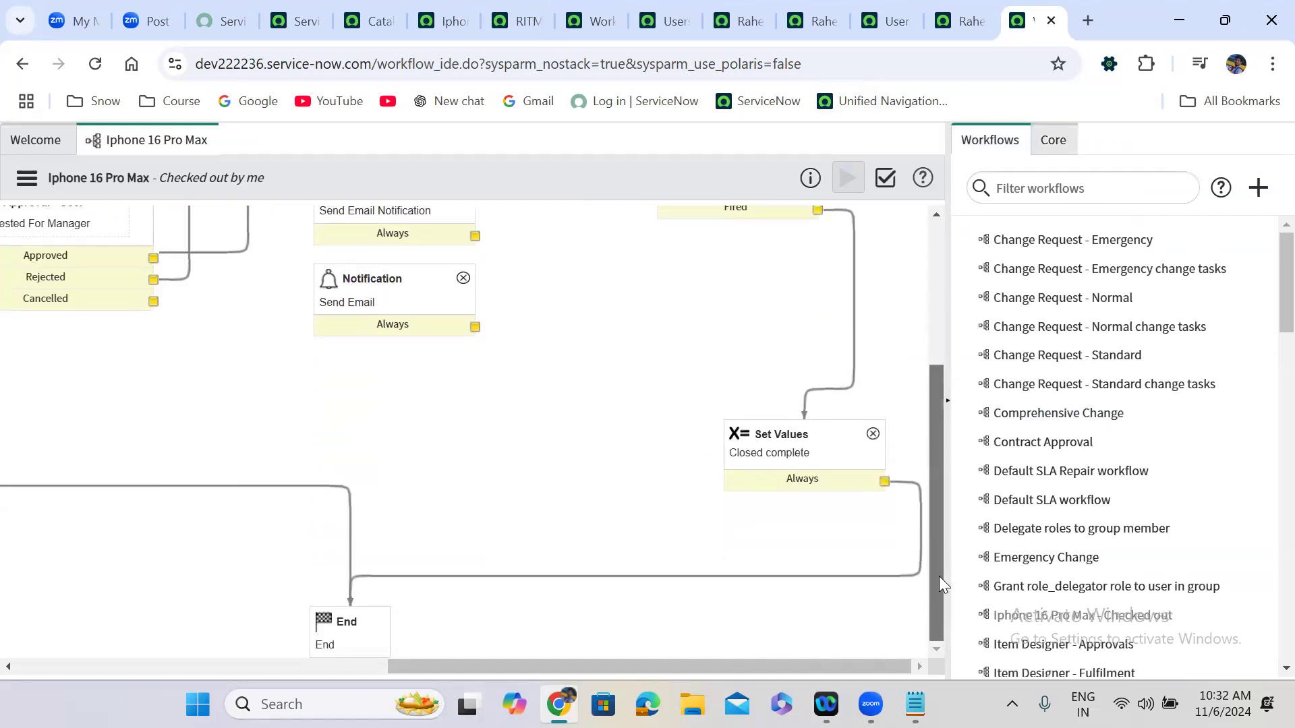
pyautogui.click(856, 315)
pyautogui.press('Delete')
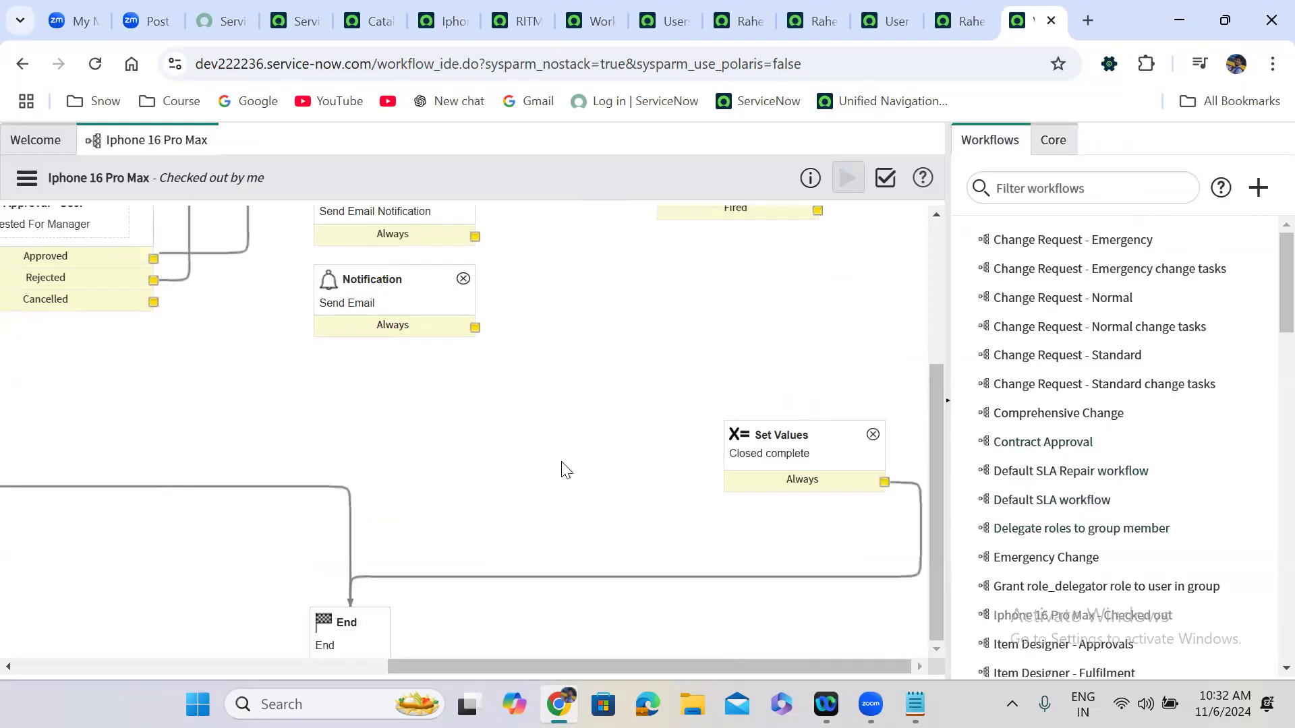
pyautogui.moveTo(565, 469); pyautogui.dragTo(565, 468)
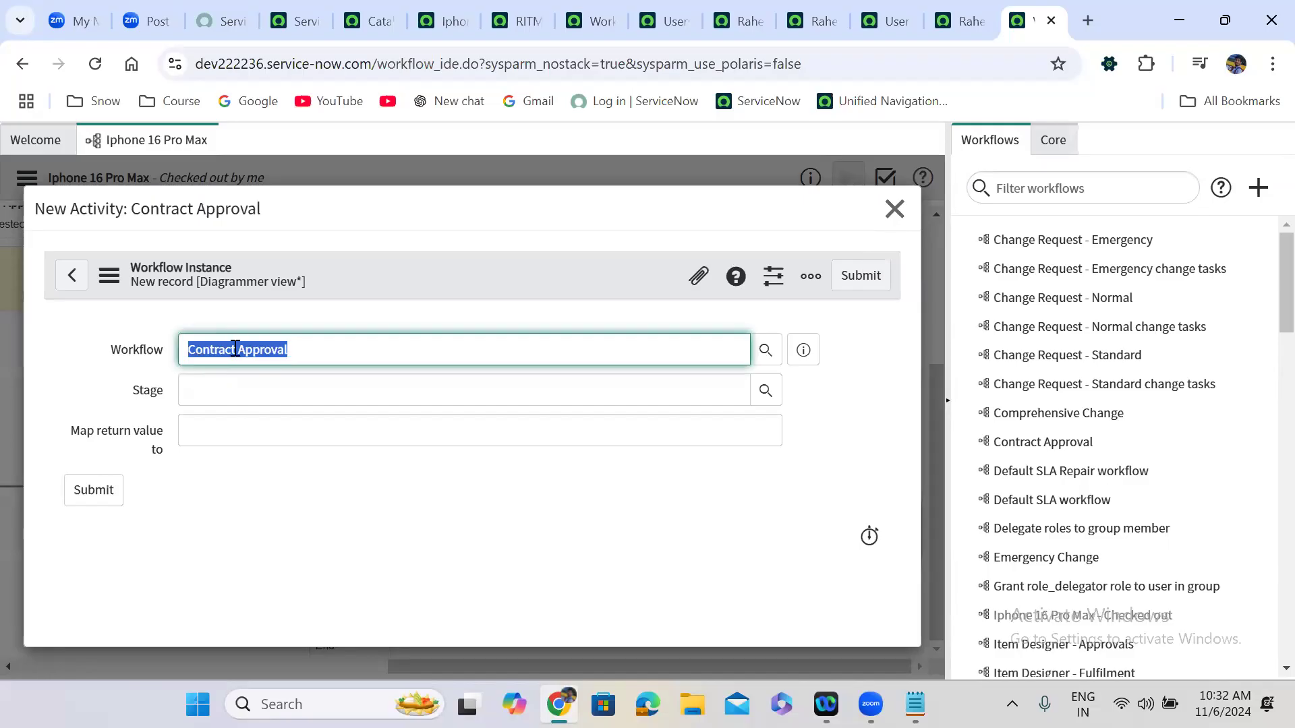
# Submit the first Contract Approval New Activity dialog and scroll around the canvas.
pyautogui.click(877, 279)
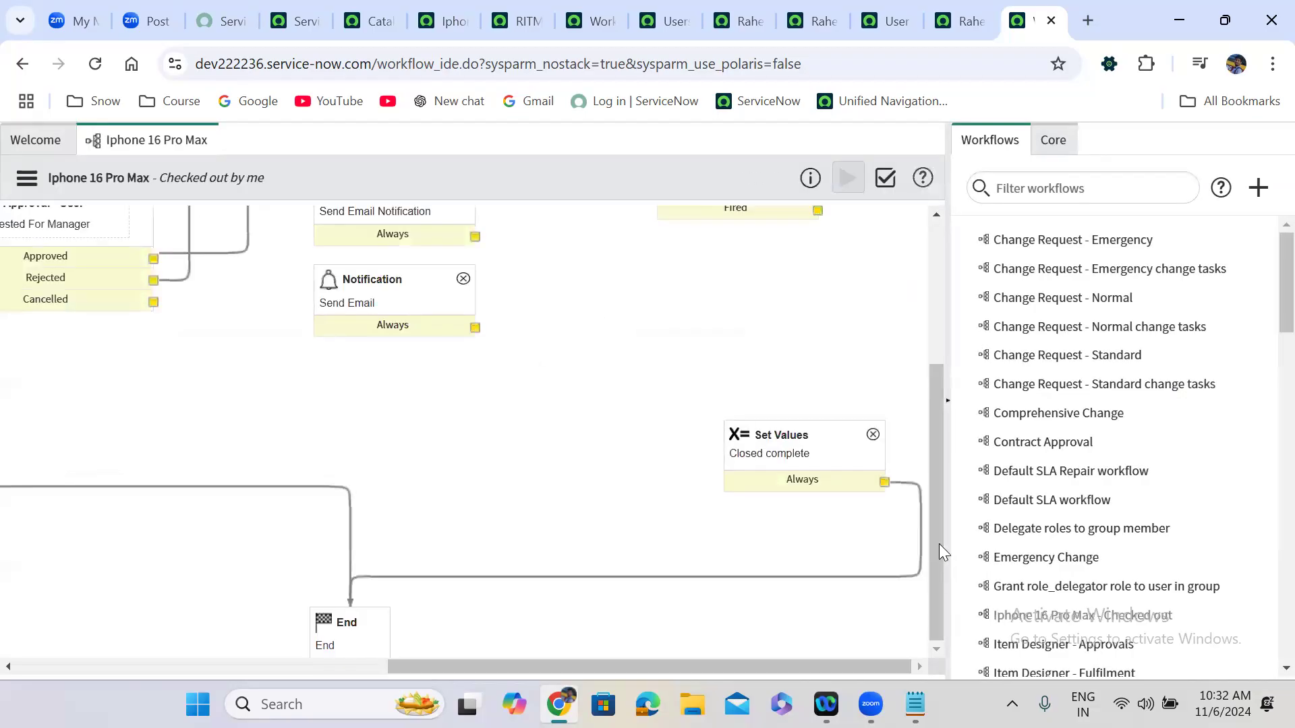
pyautogui.scroll(3, 930, 425)
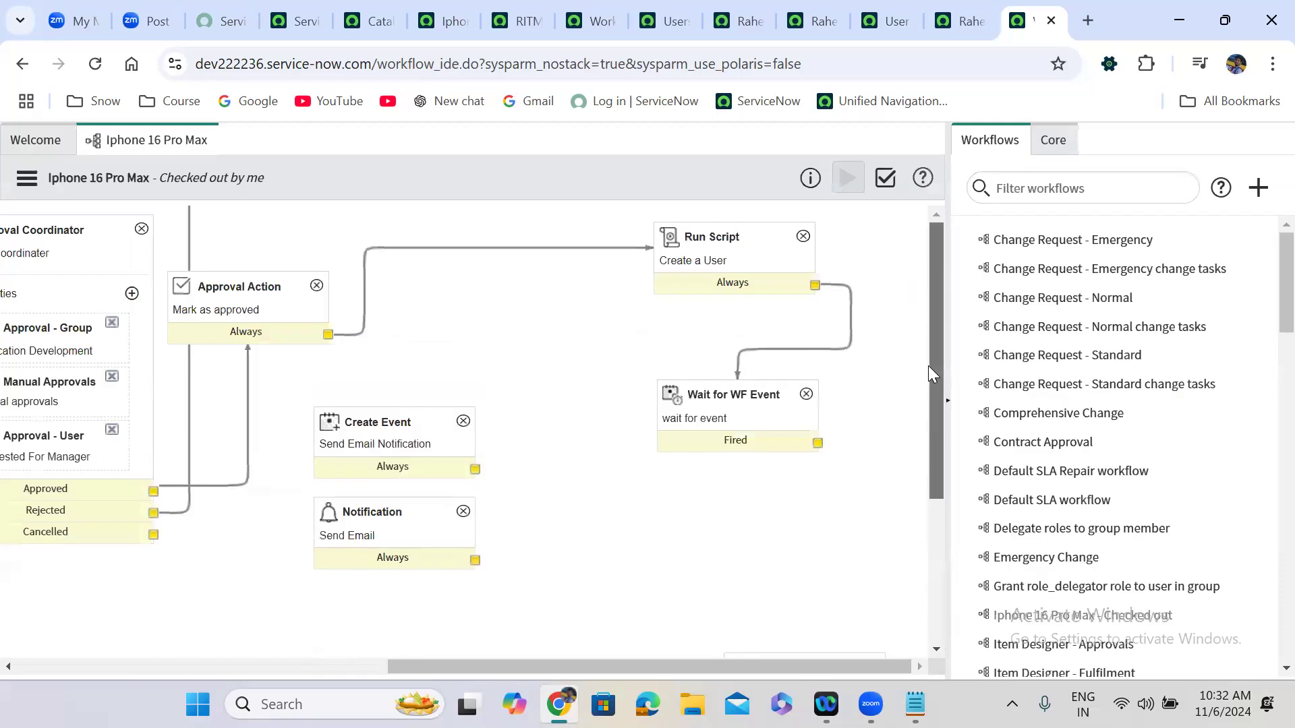
pyautogui.scroll(-2, 924, 445)
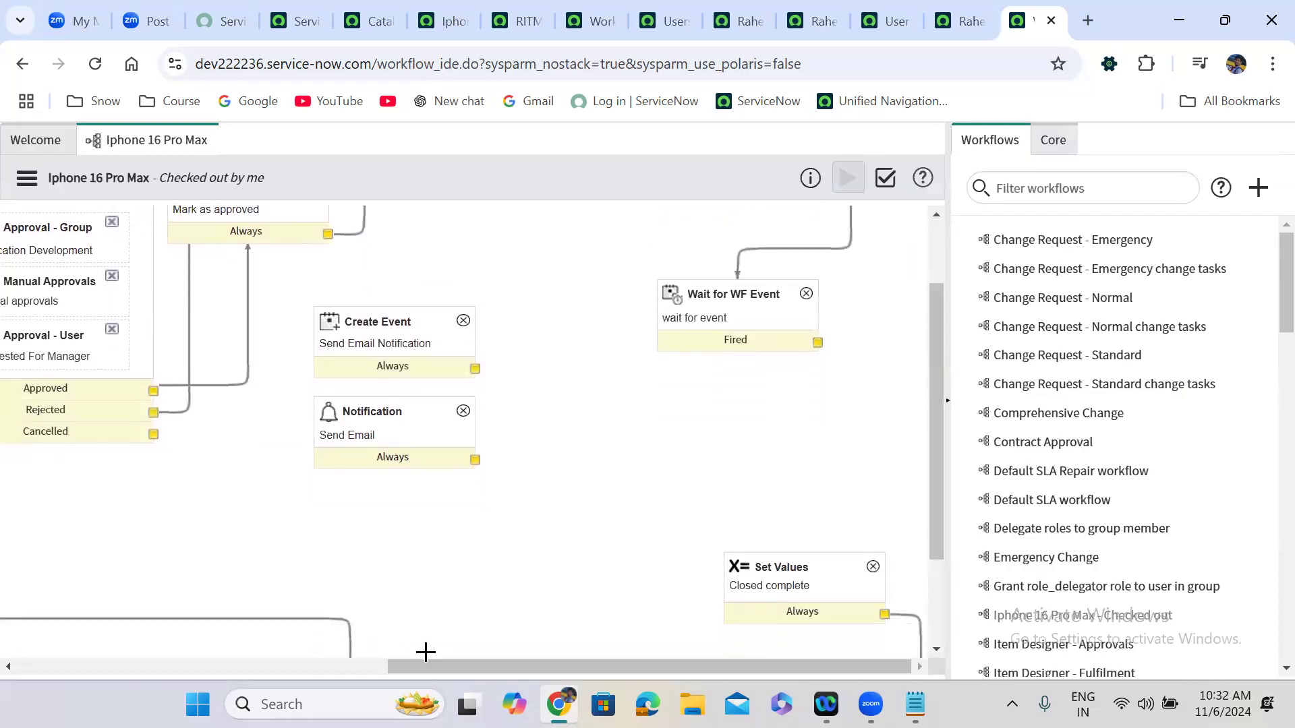
pyautogui.hscroll(-8, 426, 652)
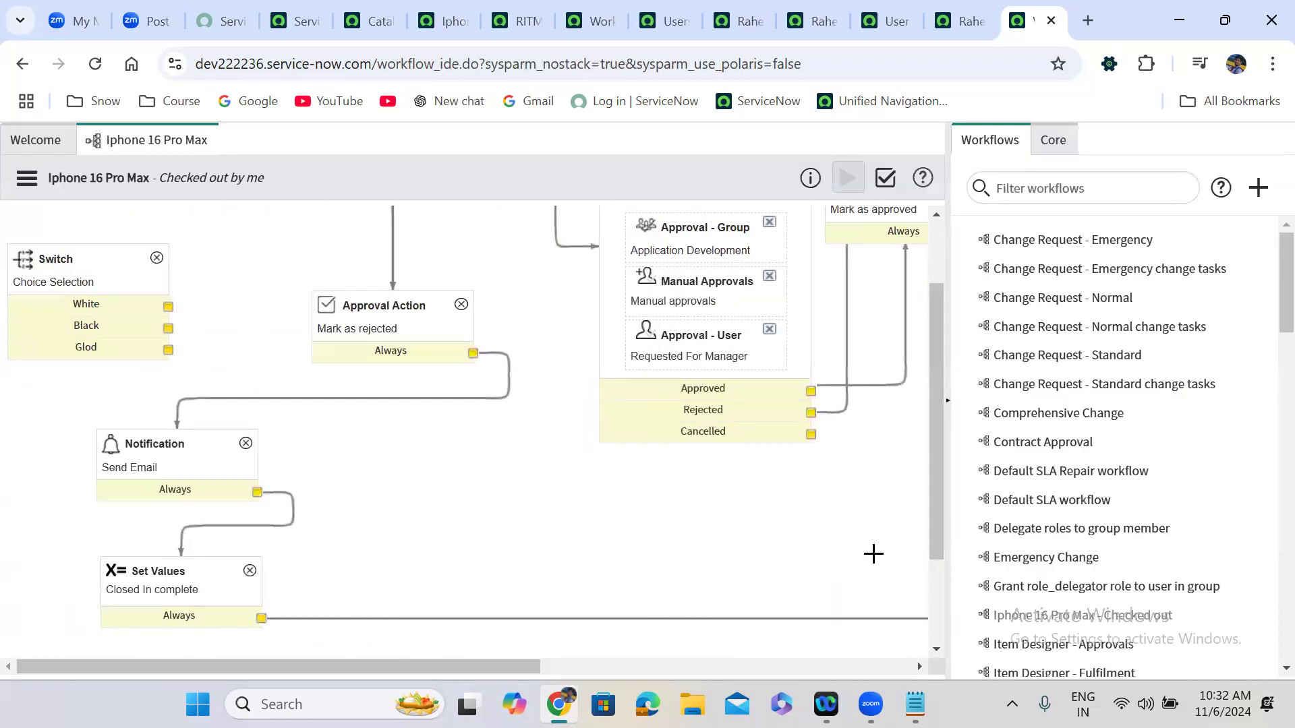
pyautogui.scroll(2, 938, 405)
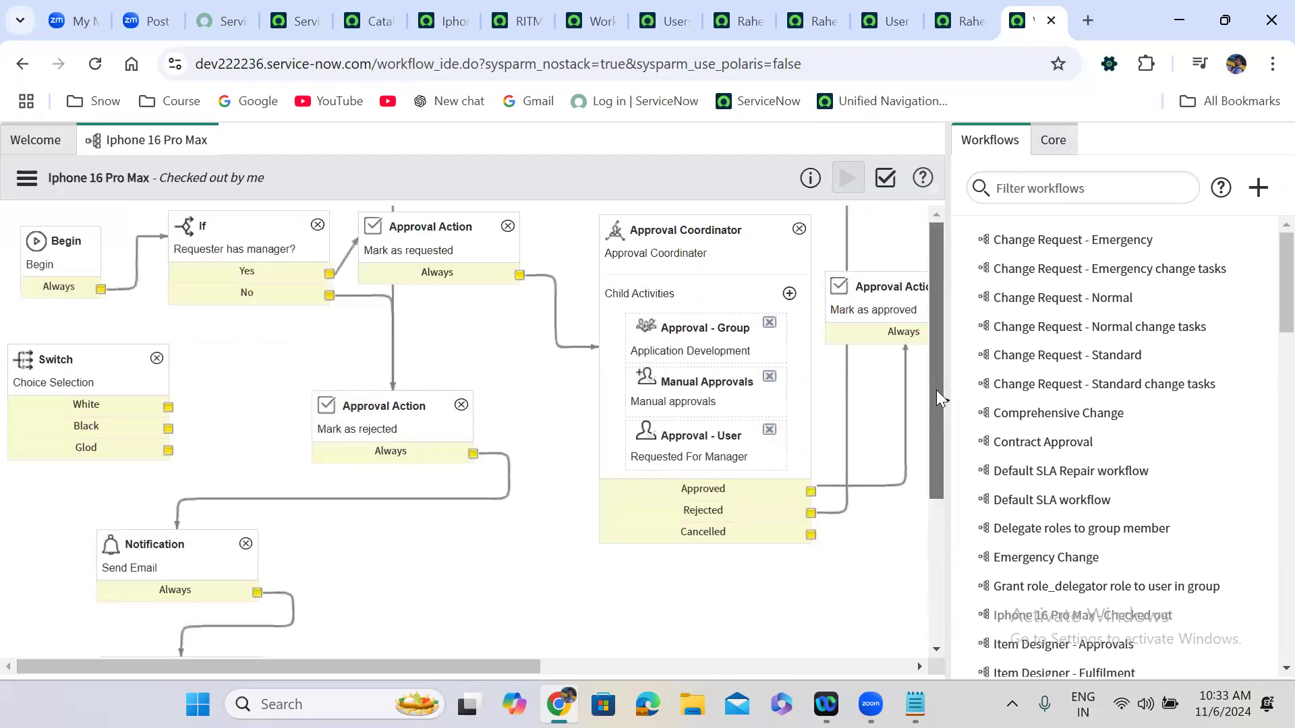
pyautogui.scroll(-3, 936, 452)
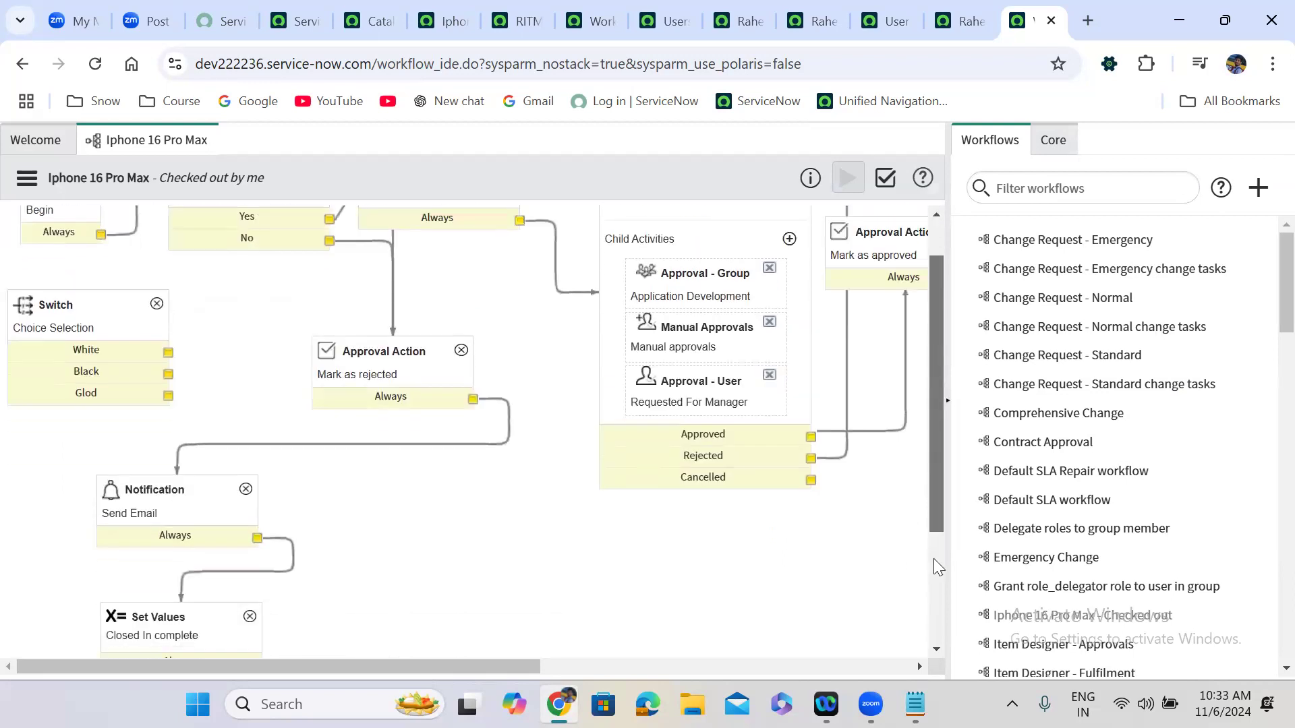
pyautogui.hscroll(8, 415, 643)
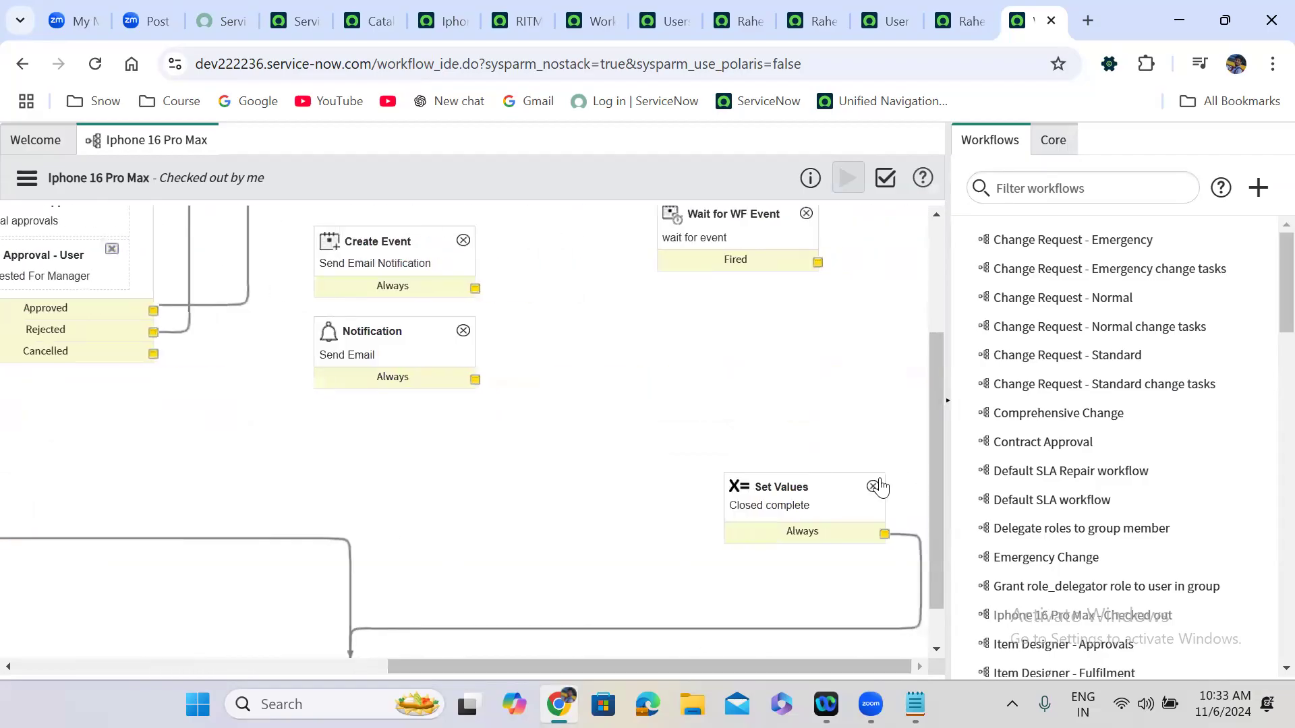
# Drag Contract Approval onto the canvas again and submit its New Activity dialog.
pyautogui.moveTo(933, 575); pyautogui.dragTo(940, 388)
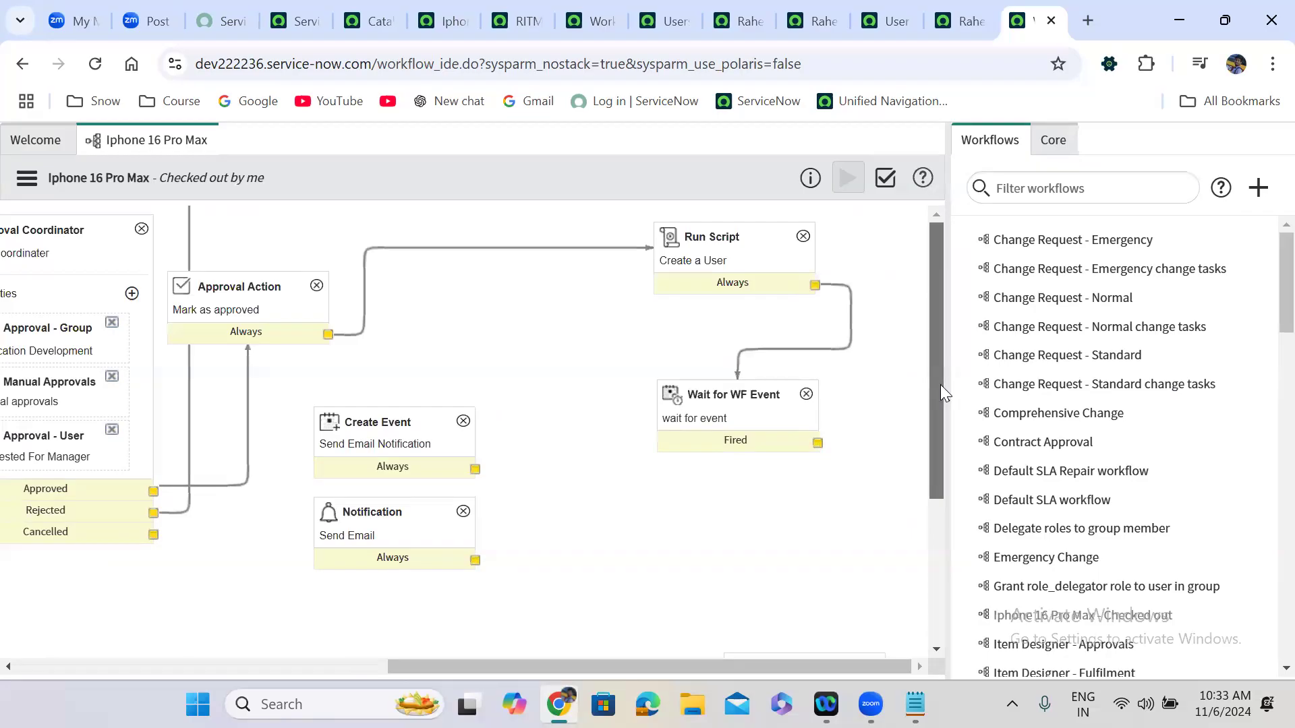
pyautogui.moveTo(784, 444); pyautogui.dragTo(942, 334)
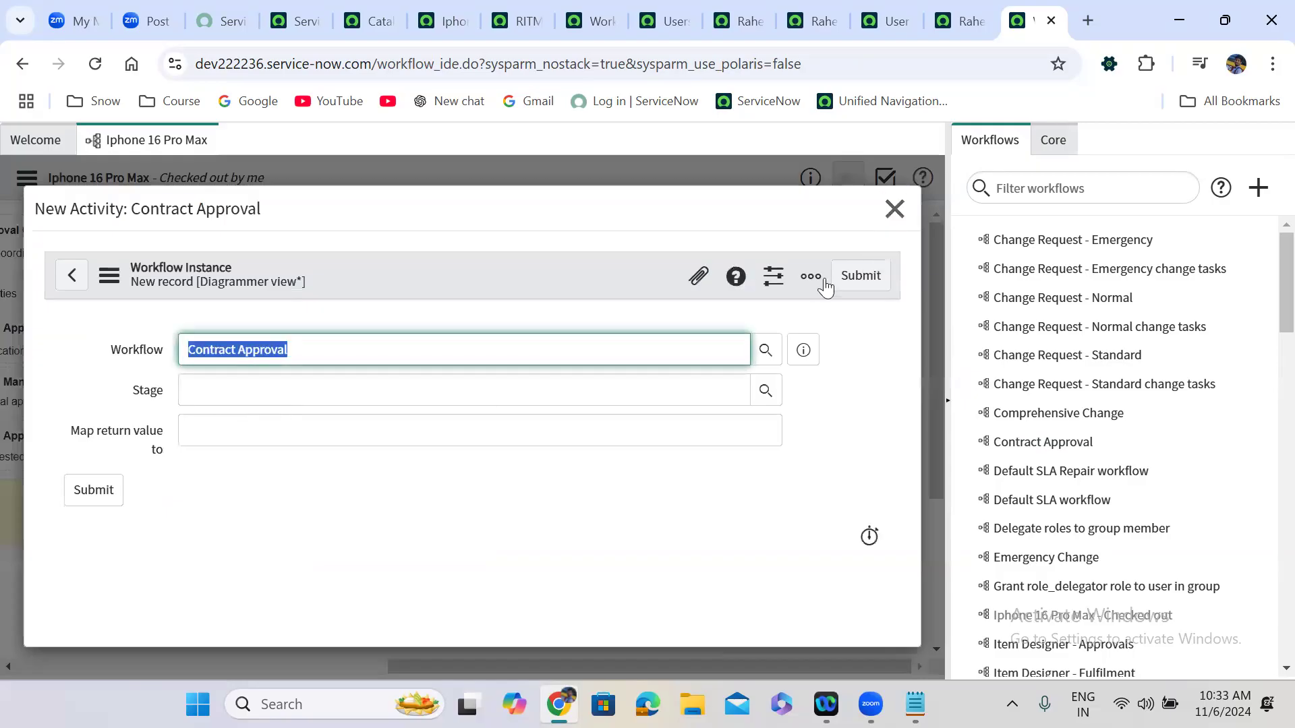
pyautogui.click(862, 275)
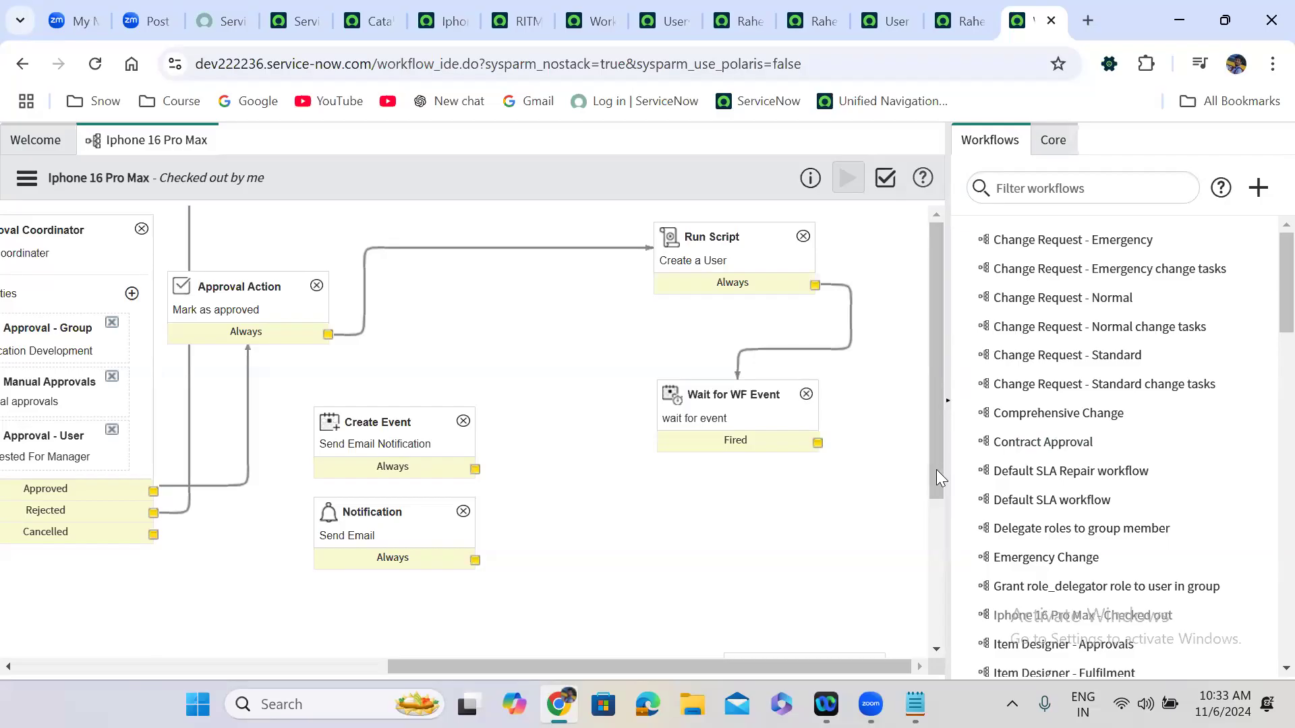
pyautogui.scroll(-3, 907, 624)
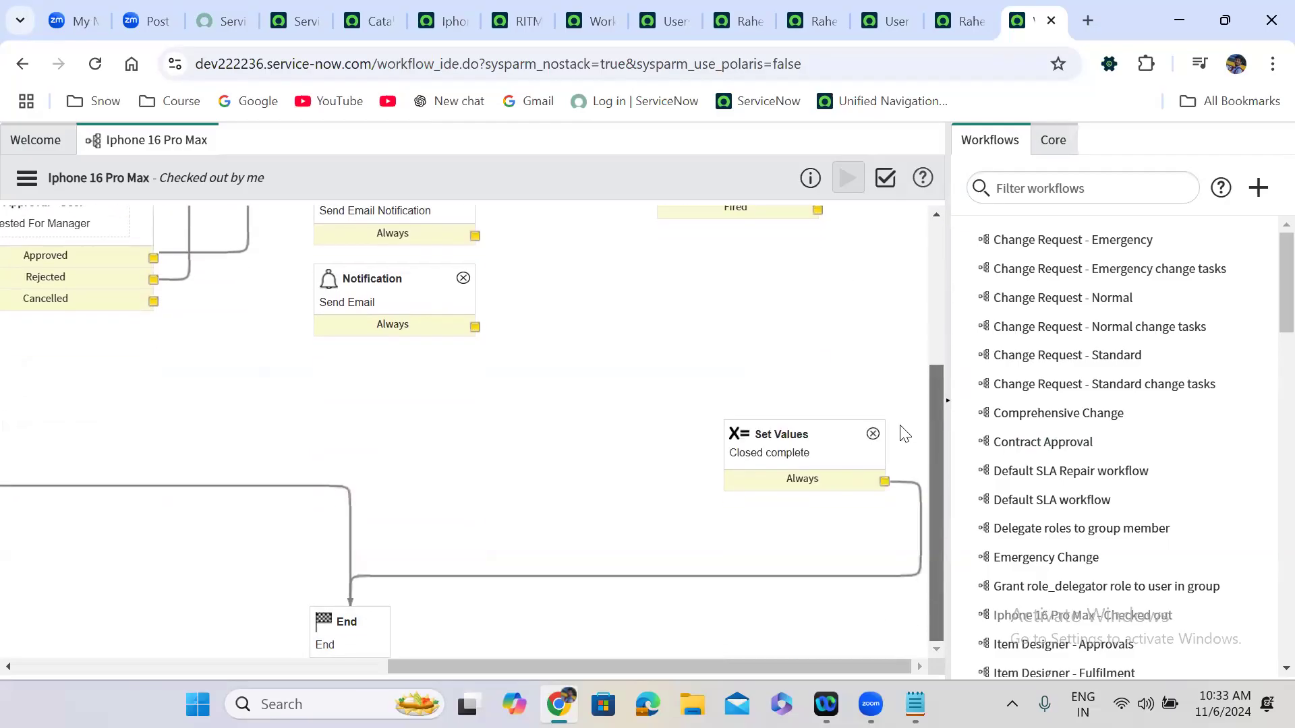
pyautogui.scroll(3, 898, 337)
pyautogui.moveTo(387, 651); pyautogui.dragTo(27, 652)
pyautogui.moveTo(552, 514); pyautogui.dragTo(512, 548)
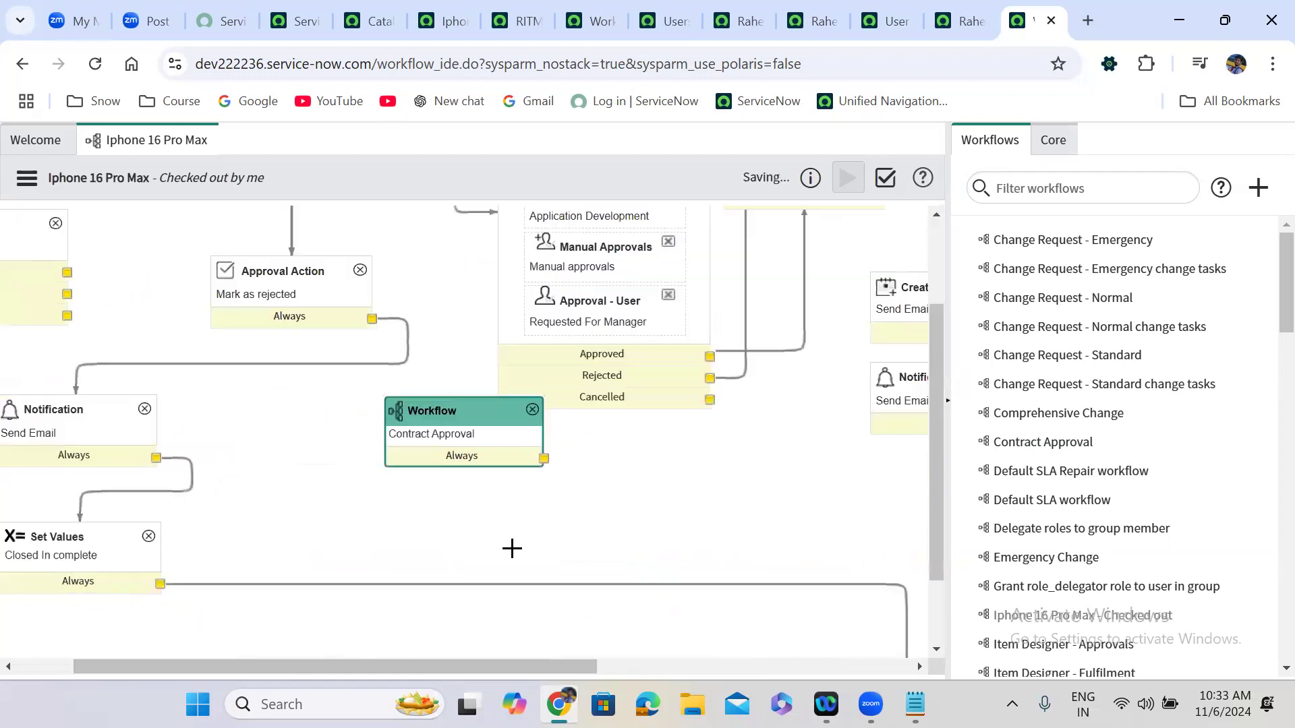
pyautogui.hscroll(5, 304, 651)
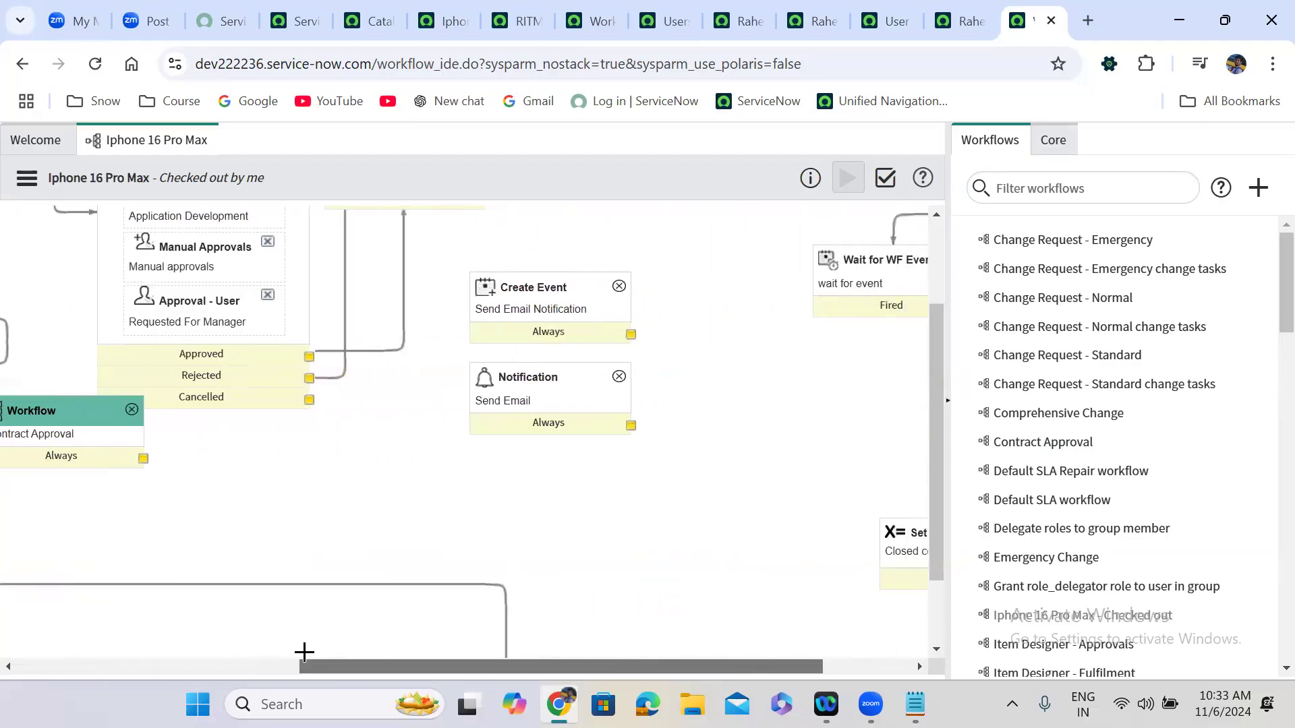
pyautogui.moveTo(71, 422); pyautogui.dragTo(853, 392)
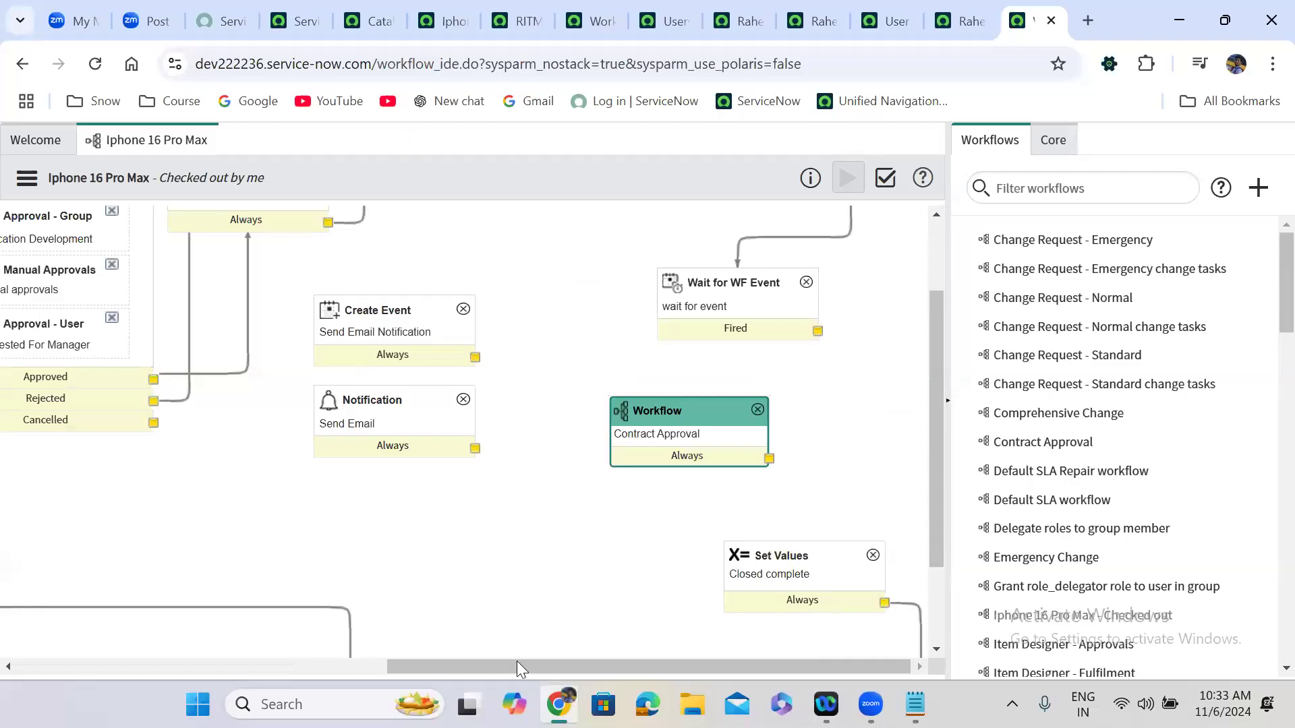
pyautogui.moveTo(730, 412); pyautogui.dragTo(791, 412)
pyautogui.moveTo(817, 331)
pyautogui.mouseDown()
pyautogui.moveTo(787, 423)
pyautogui.moveTo(809, 571)
pyautogui.mouseUp()
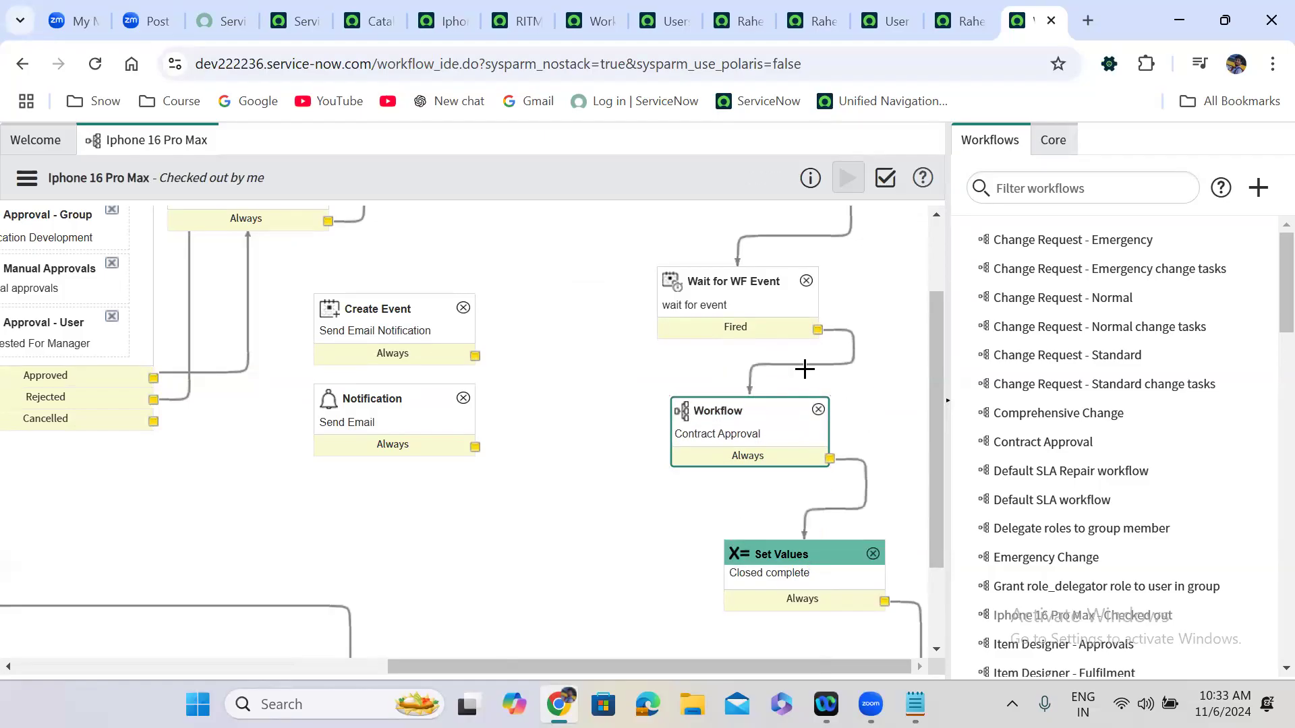
pyautogui.click(759, 422)
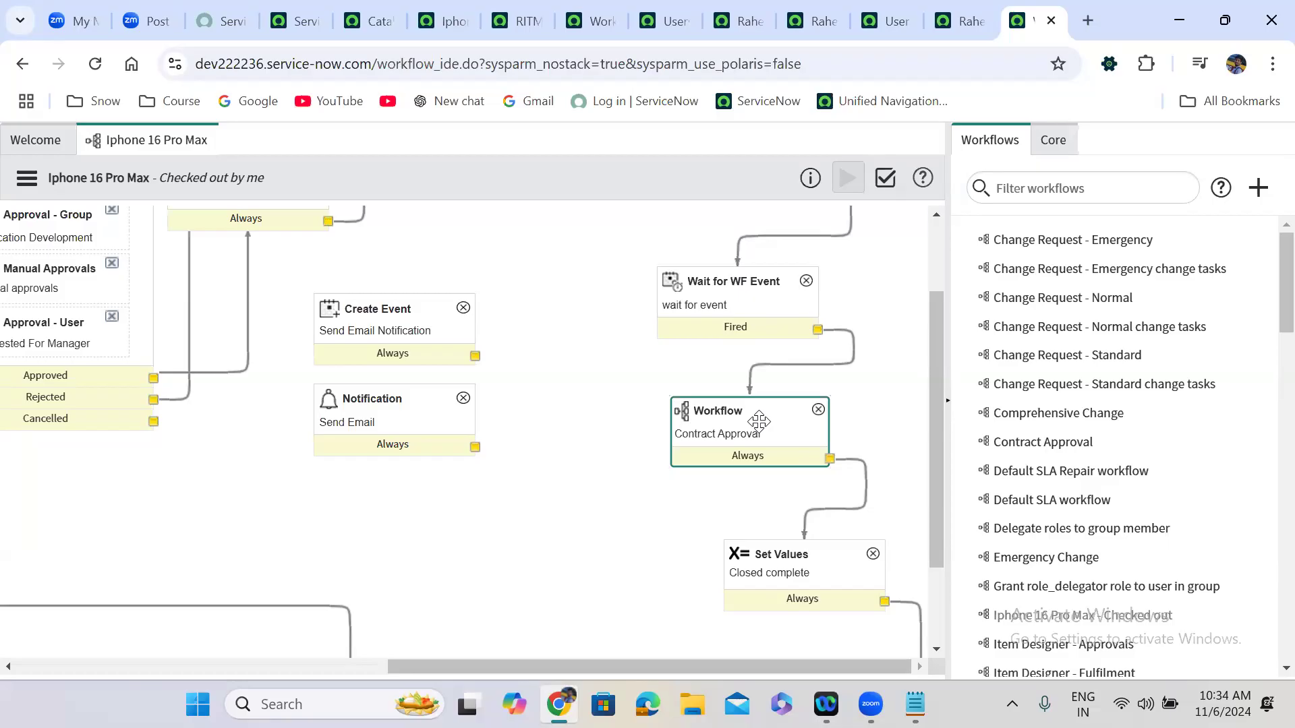
# Open Contract Approval in its own editor tab and check it out via Workflow Actions.
pyautogui.click(1050, 437)
pyautogui.click(1051, 442)
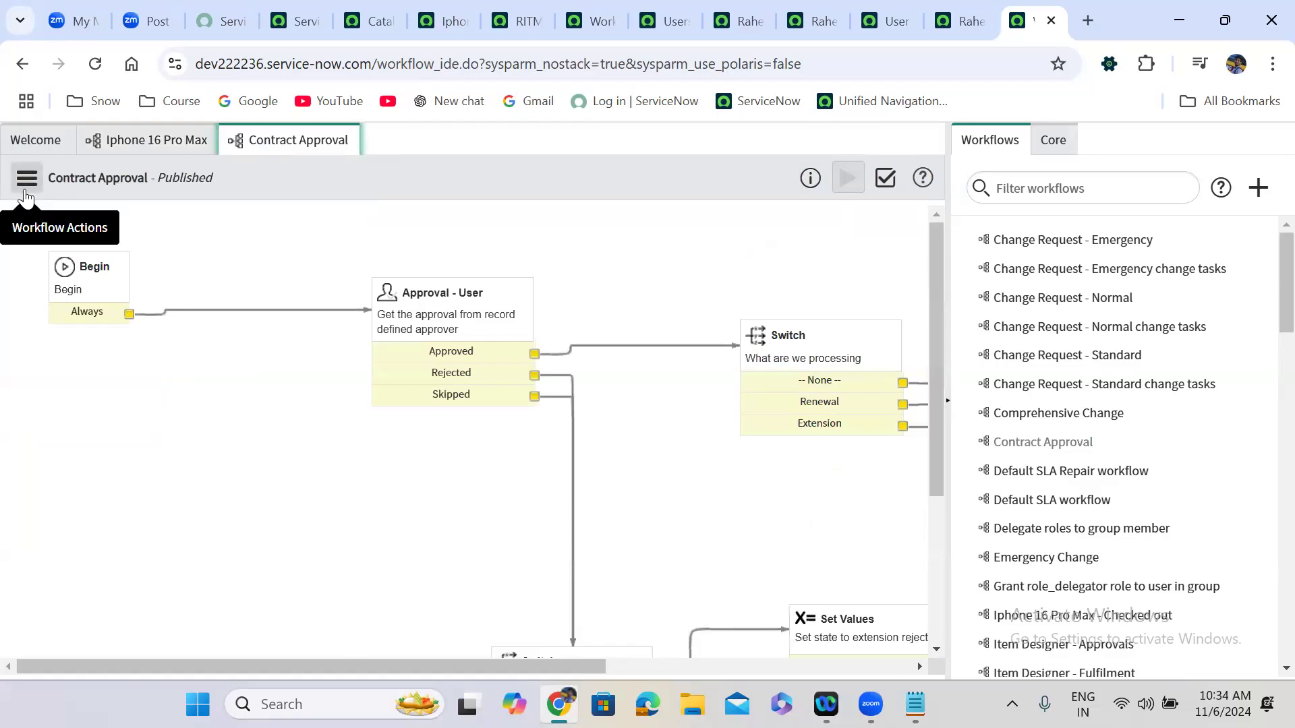
pyautogui.click(25, 179)
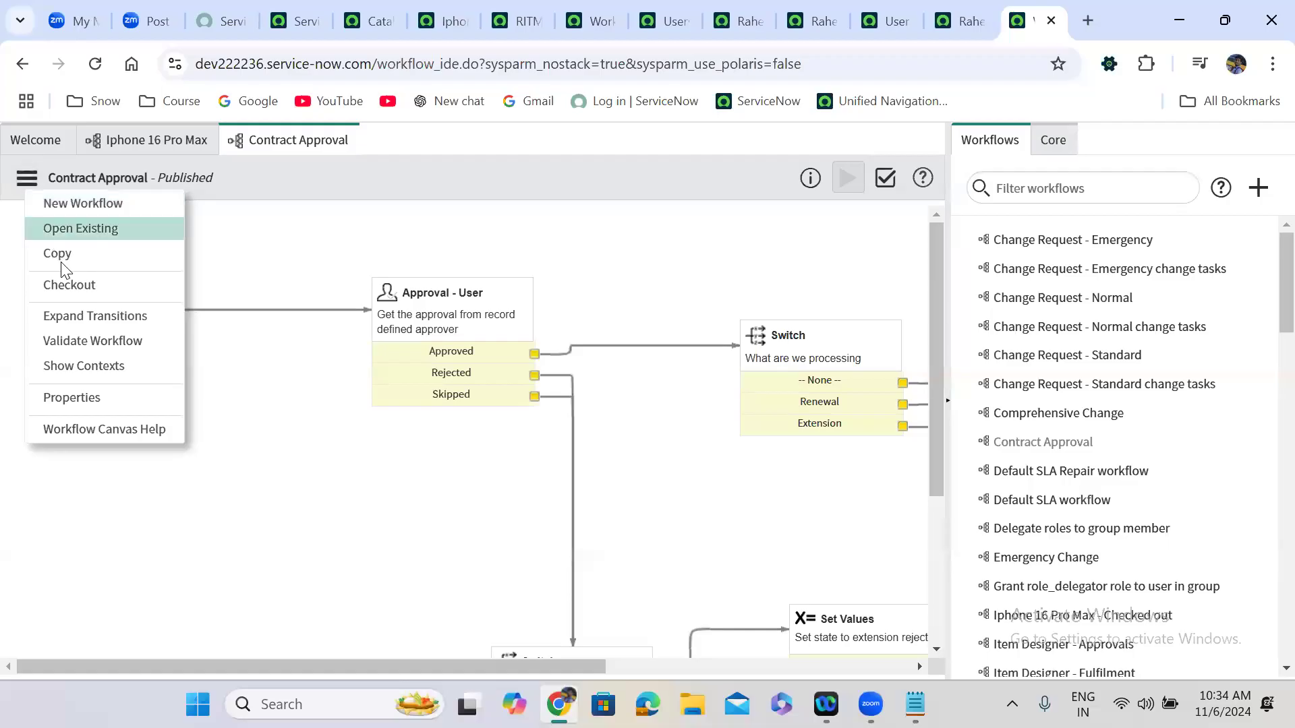
pyautogui.click(79, 287)
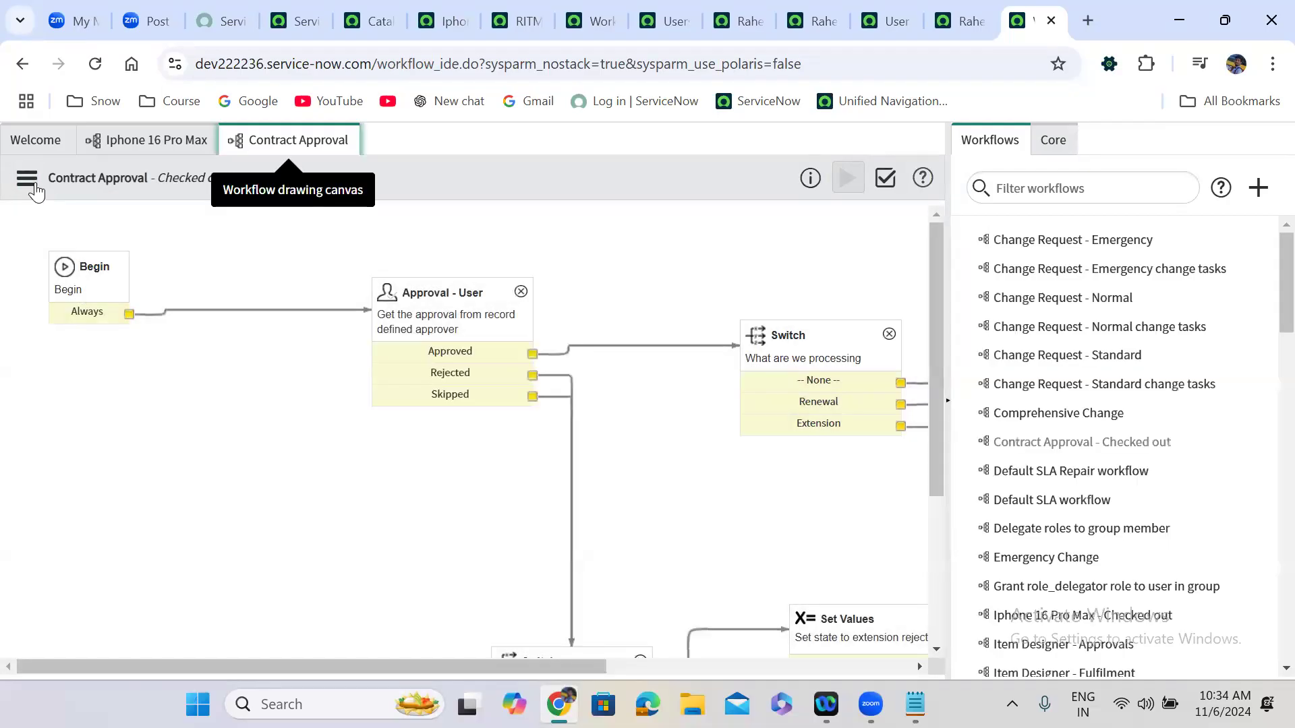
pyautogui.click(34, 180)
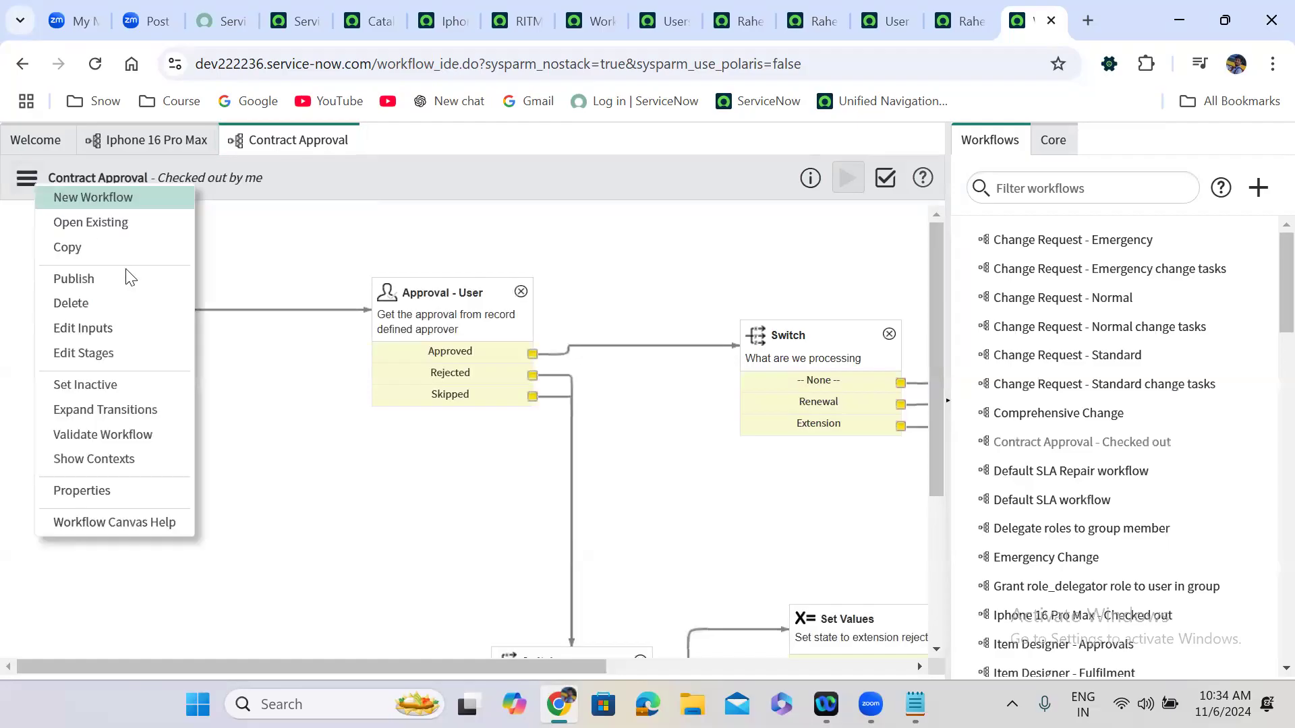
# Add a mandatory String input 'First name' with max length 100 under Edit Inputs.
pyautogui.click(104, 329)
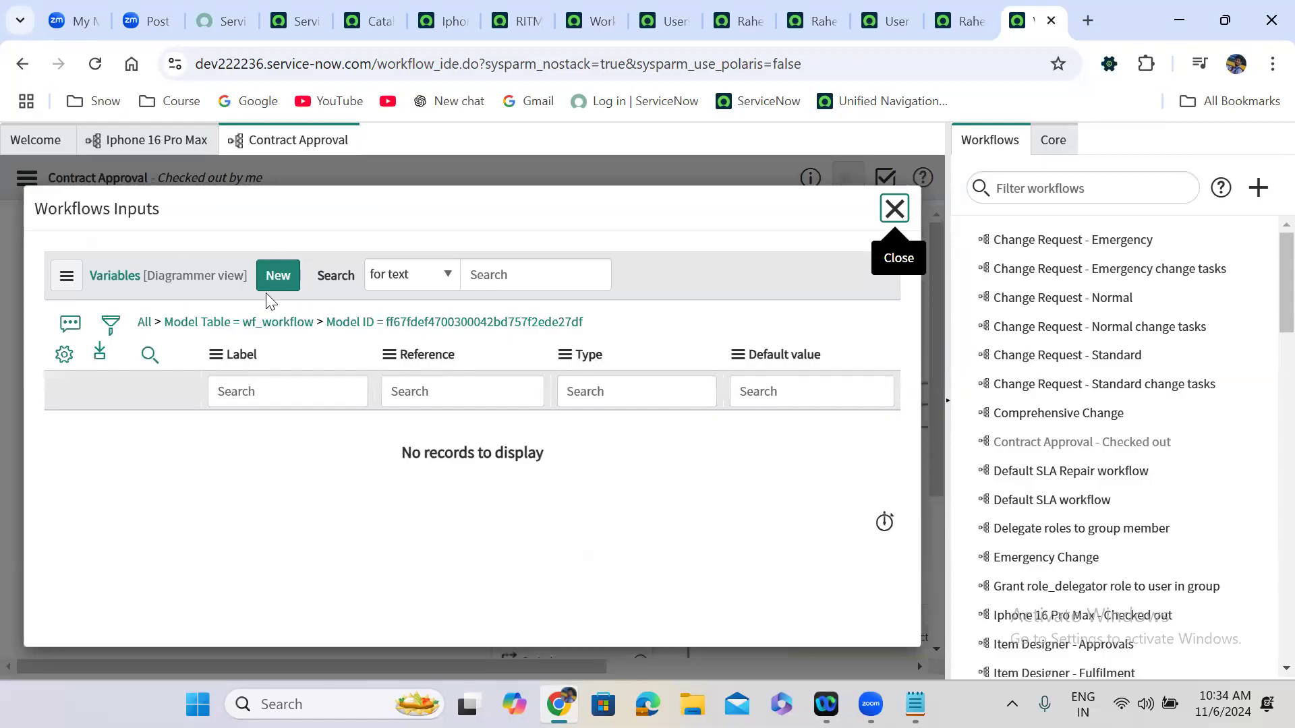
pyautogui.click(287, 274)
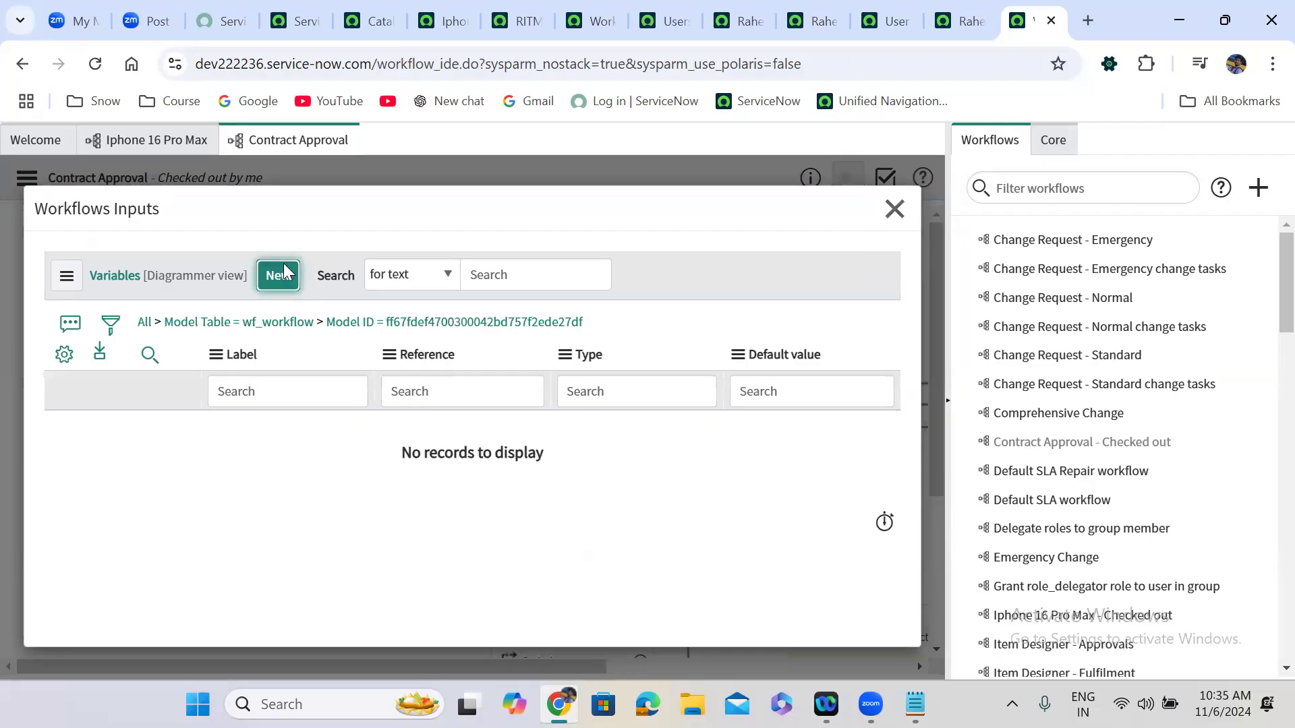
pyautogui.click(279, 274)
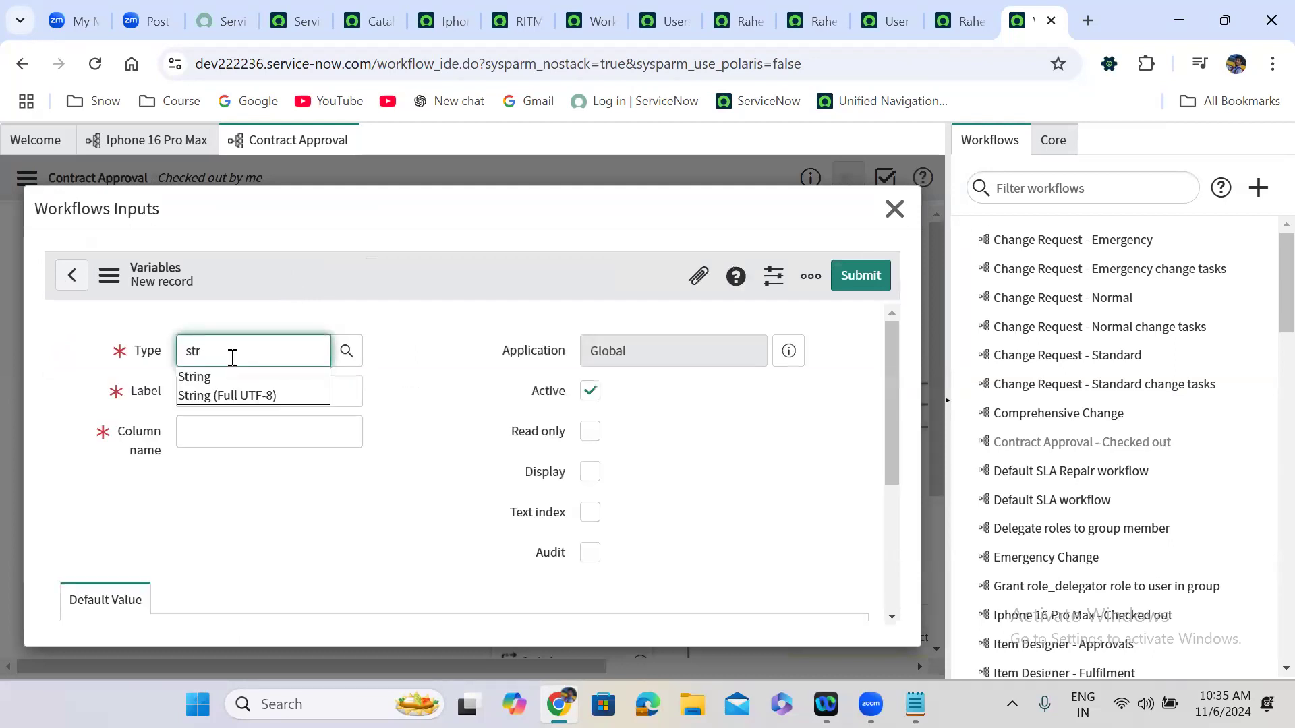
pyautogui.click(225, 379)
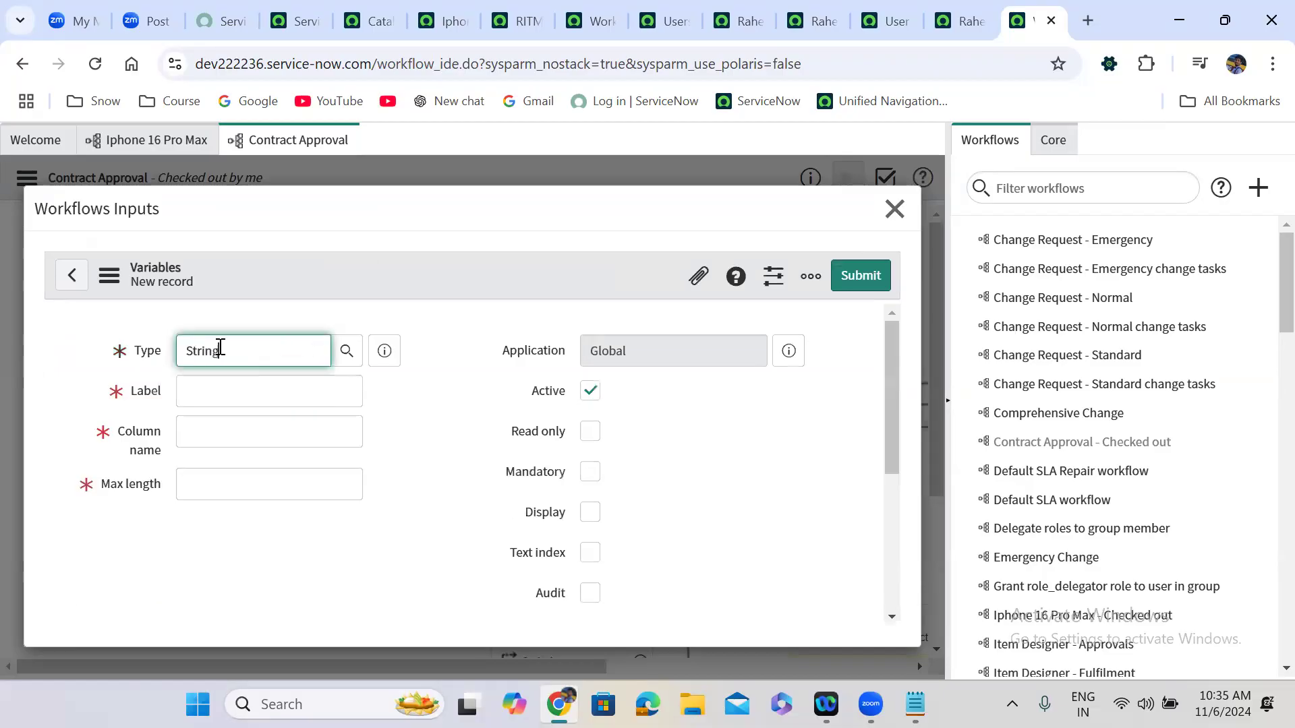
pyautogui.click(204, 385)
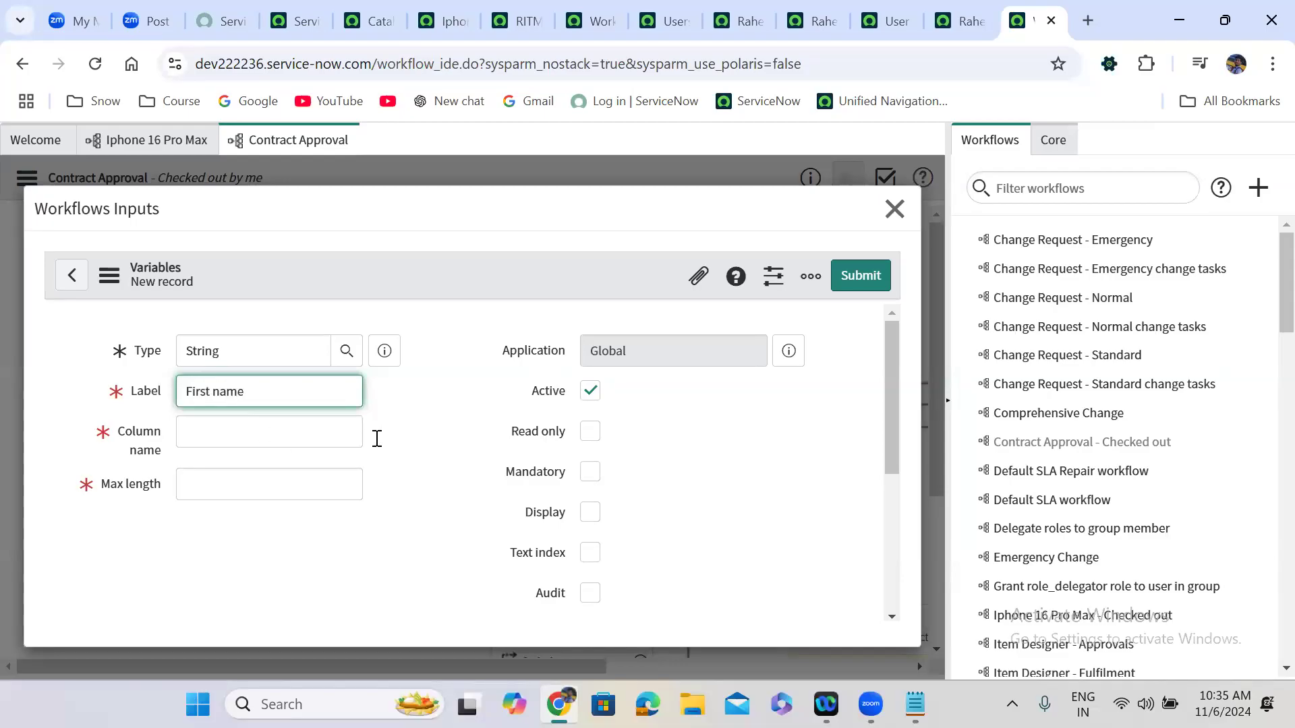
pyautogui.click(298, 489)
pyautogui.write('100')
pyautogui.click(451, 534)
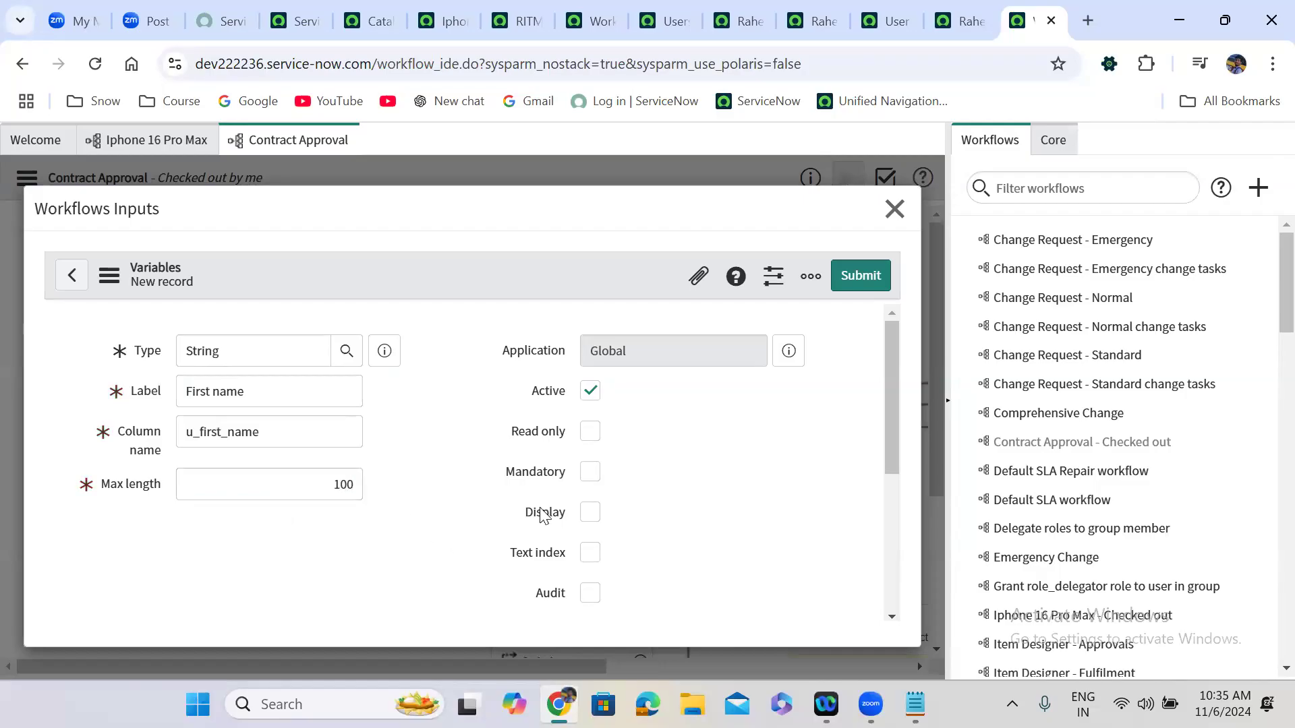
pyautogui.click(590, 472)
pyautogui.click(865, 275)
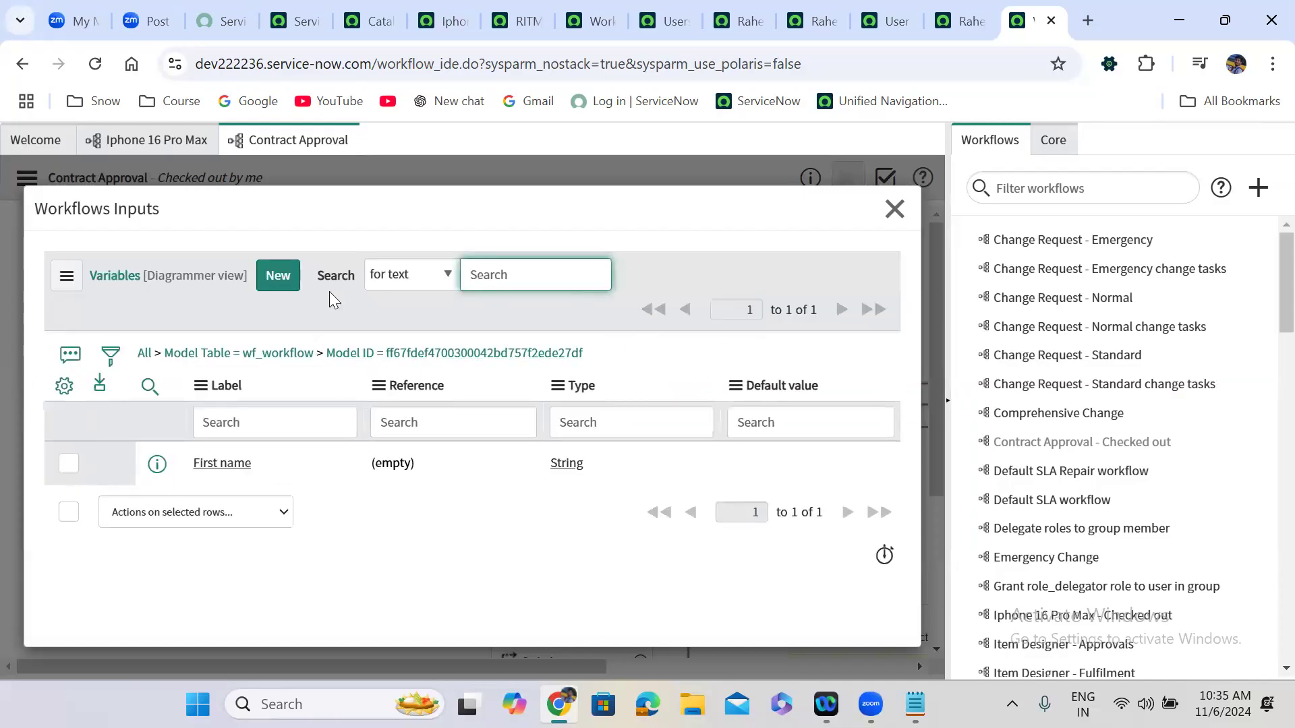
# Add a mandatory String input 'Last Name' with max length 100, then close the inputs list.
pyautogui.click(276, 278)
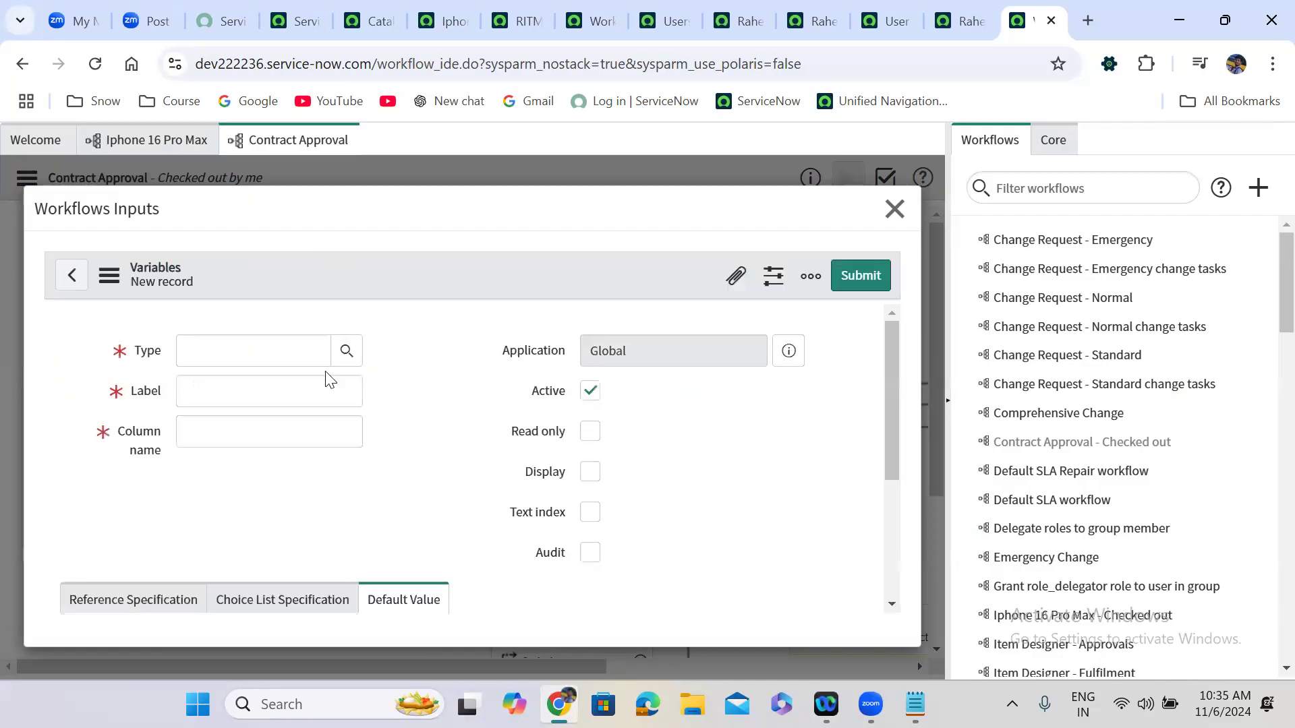
pyautogui.click(254, 356)
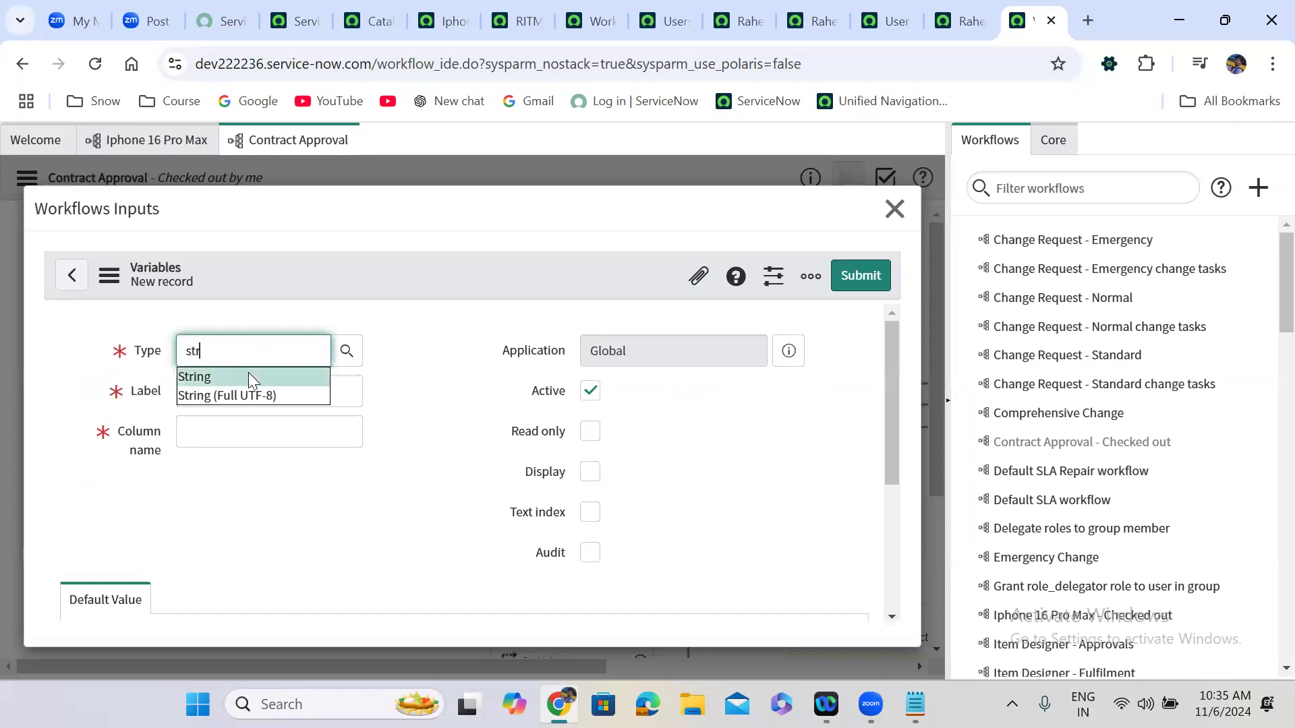
pyautogui.click(250, 373)
pyautogui.click(261, 393)
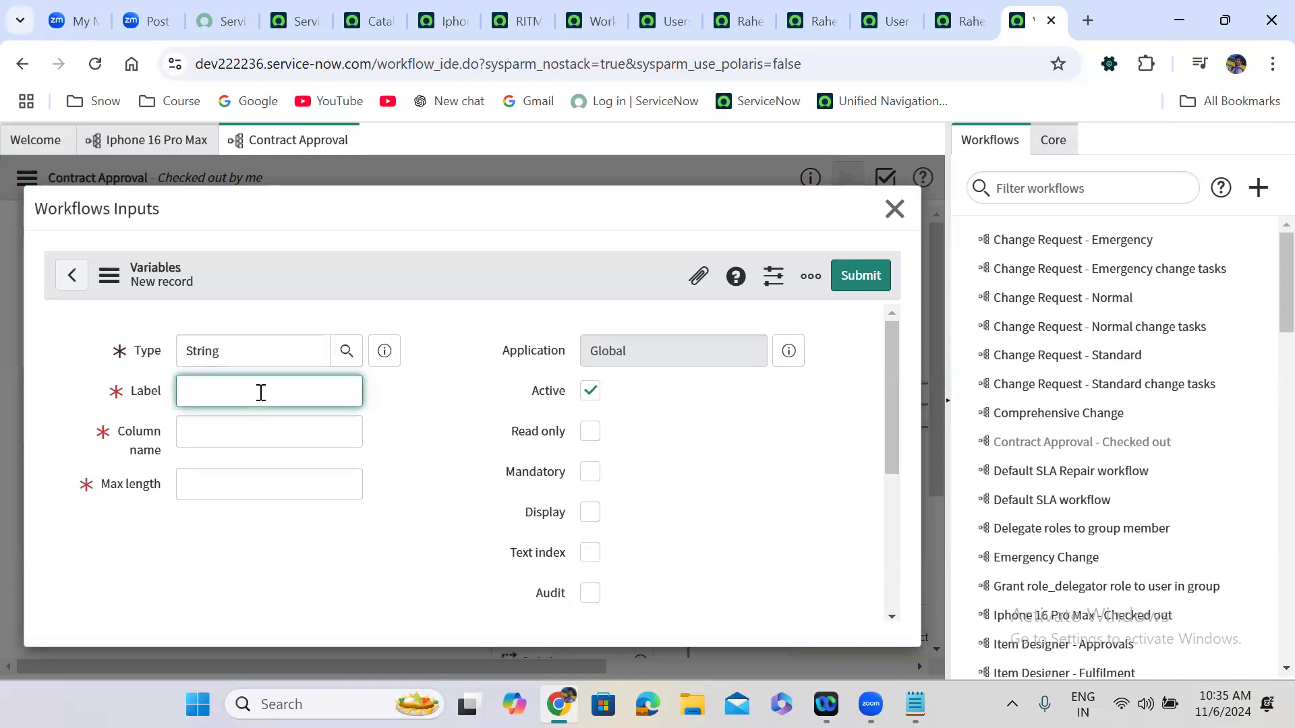
pyautogui.write('Last Name')
pyautogui.press('Tab')
pyautogui.click(297, 499)
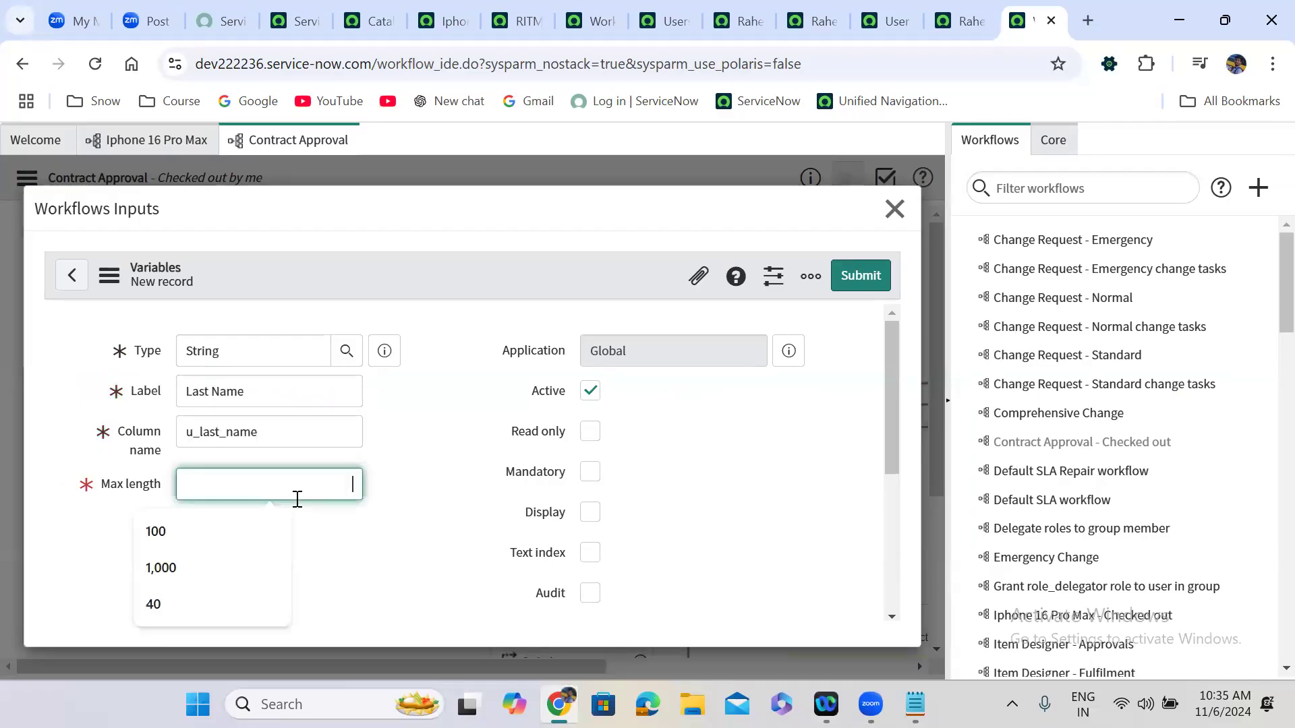
pyautogui.write('100')
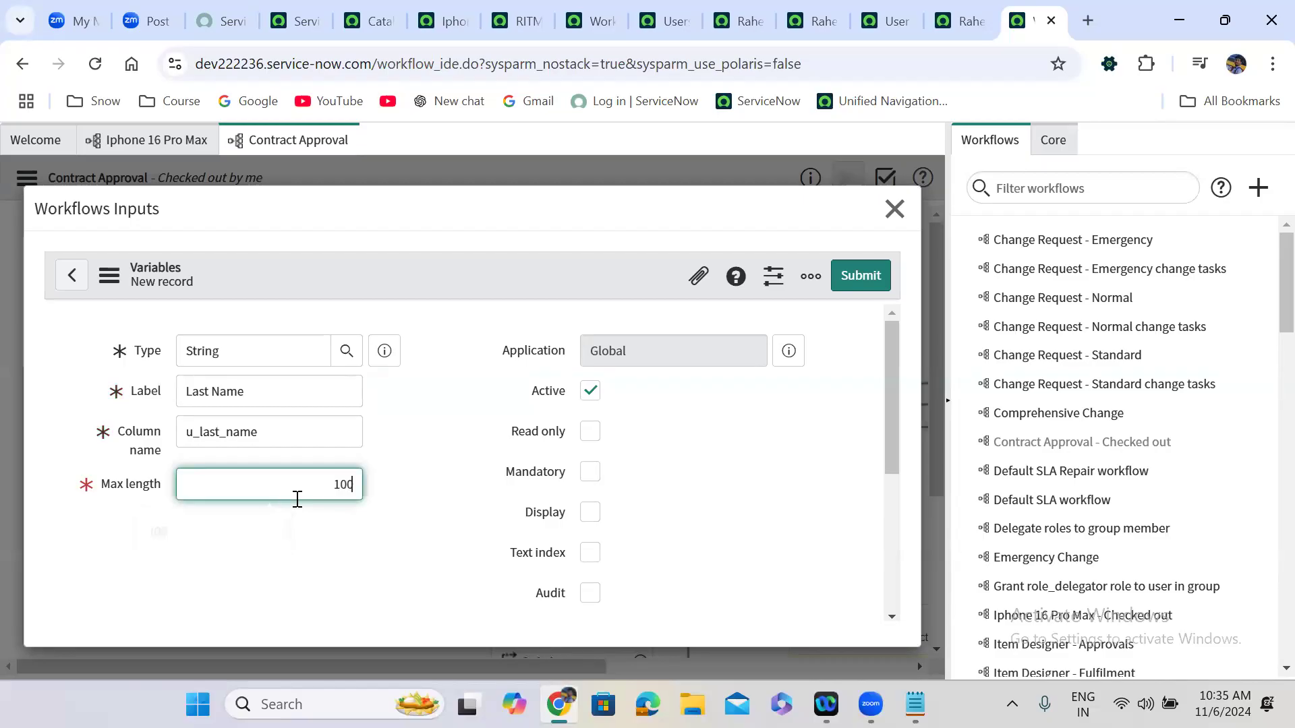
pyautogui.click(590, 471)
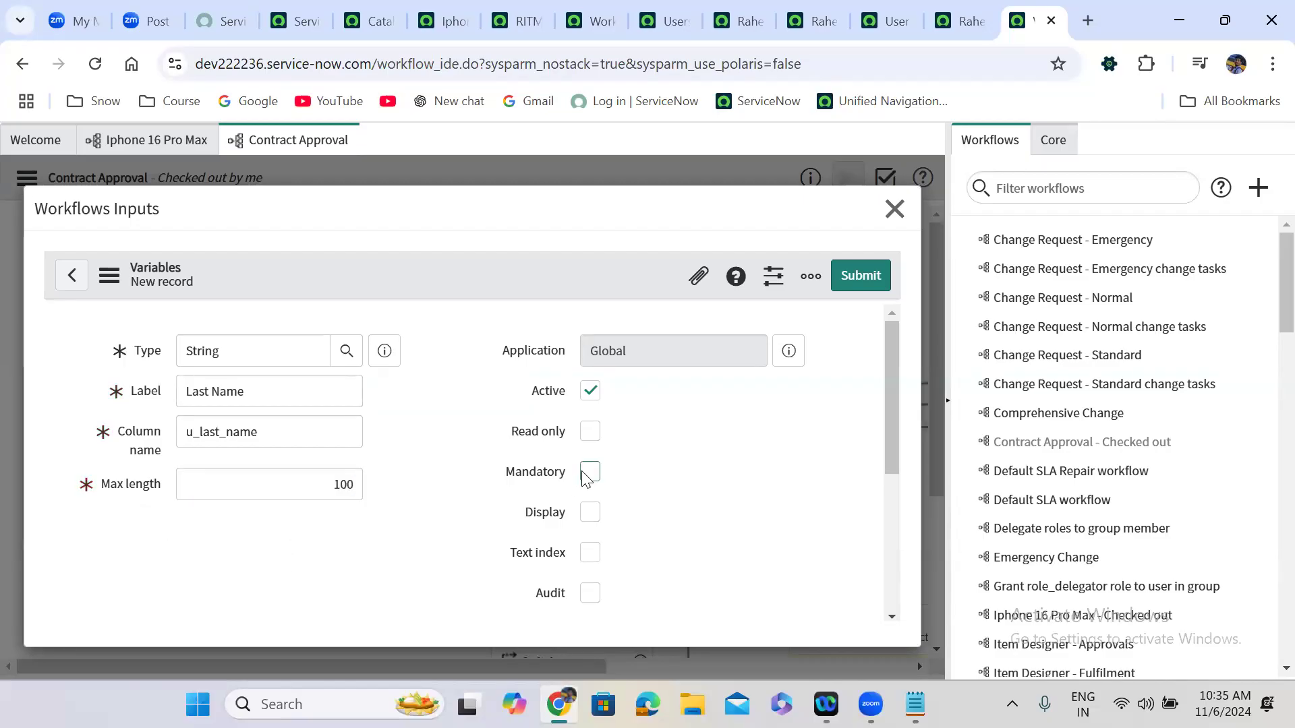
pyautogui.click(876, 279)
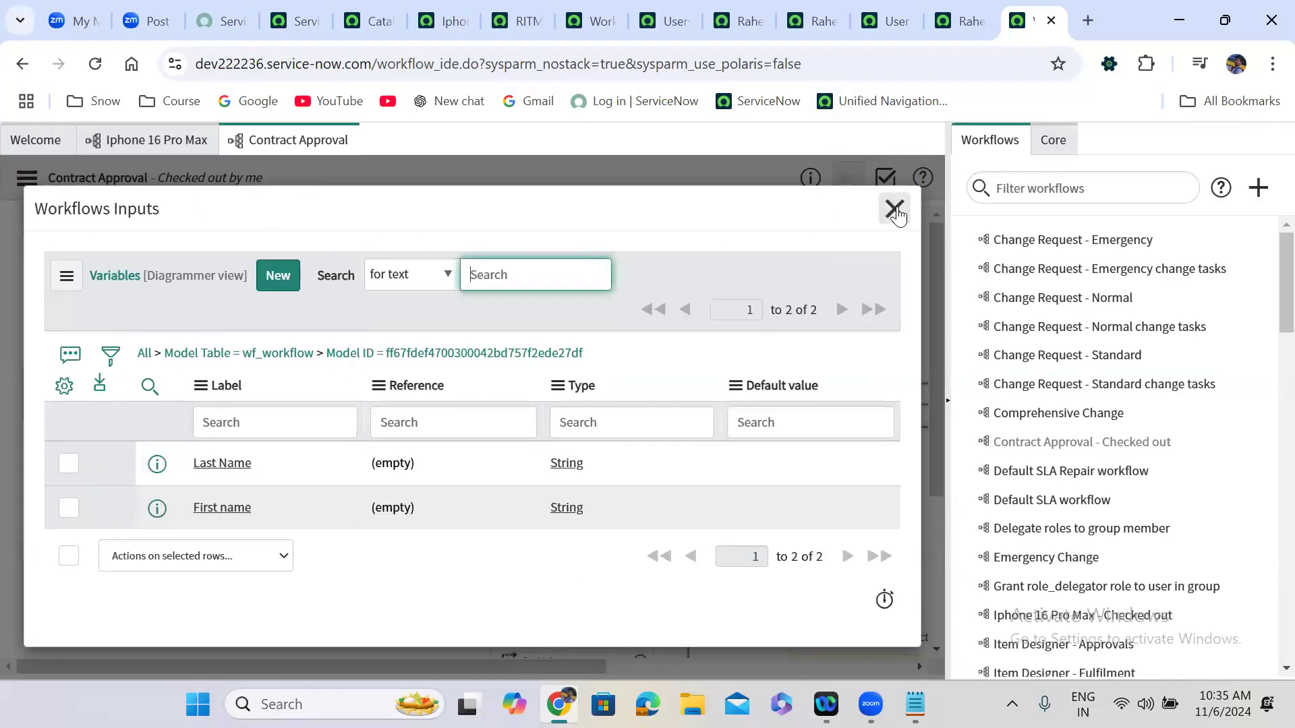
pyautogui.click(894, 209)
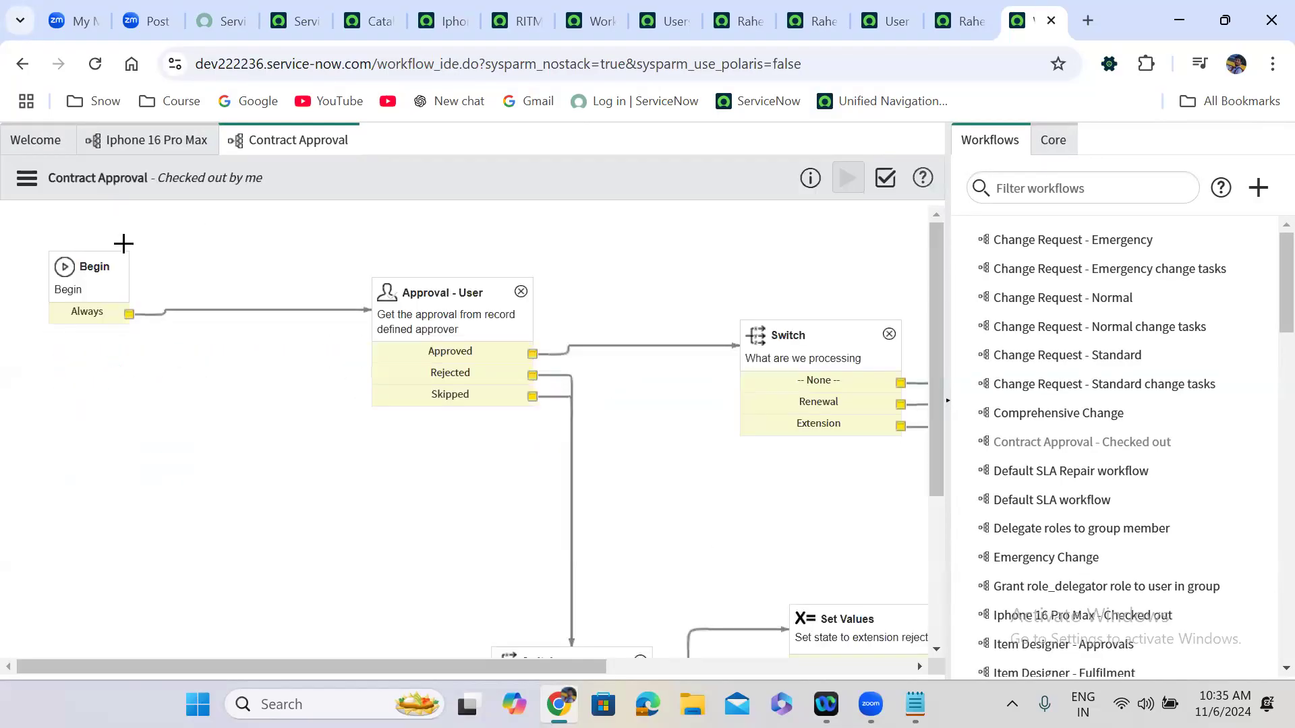
# In the Iphone 16 Pro Max workflow, check the Contract Approval activity's new First name and Last name fields.
pyautogui.click(25, 180)
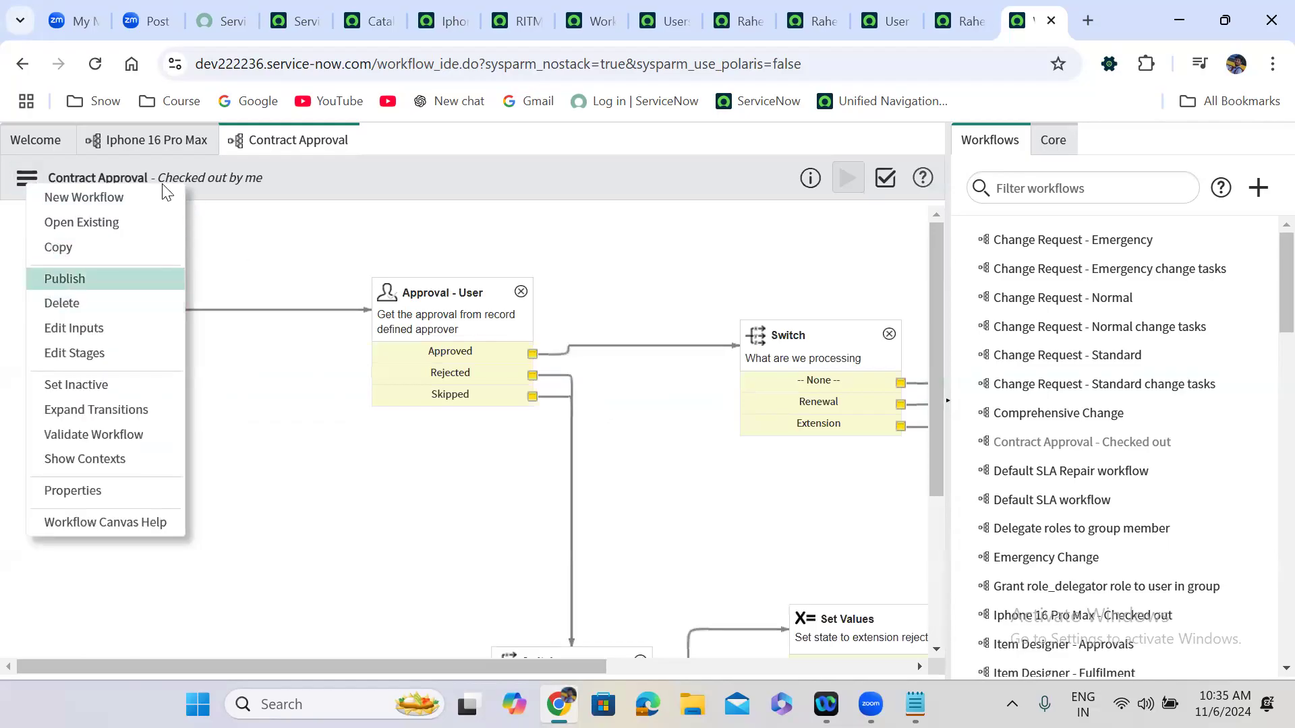
pyautogui.click(150, 144)
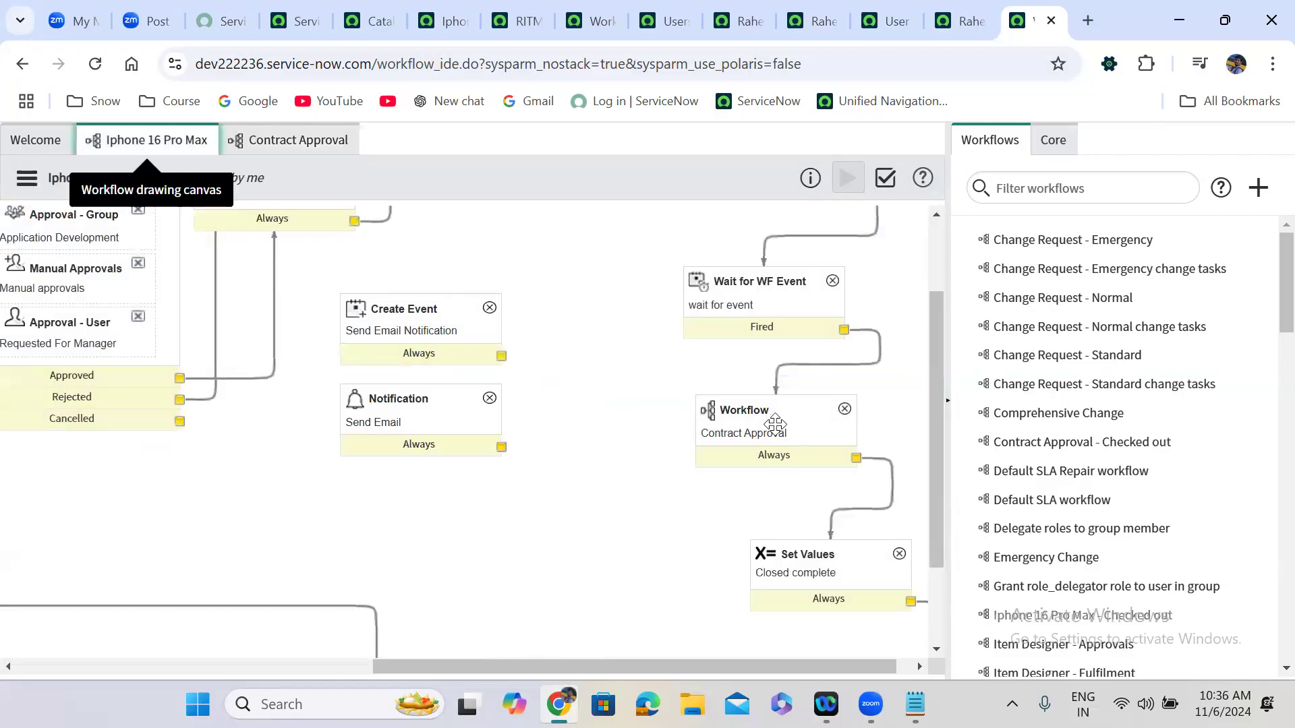
pyautogui.doubleClick(770, 437)
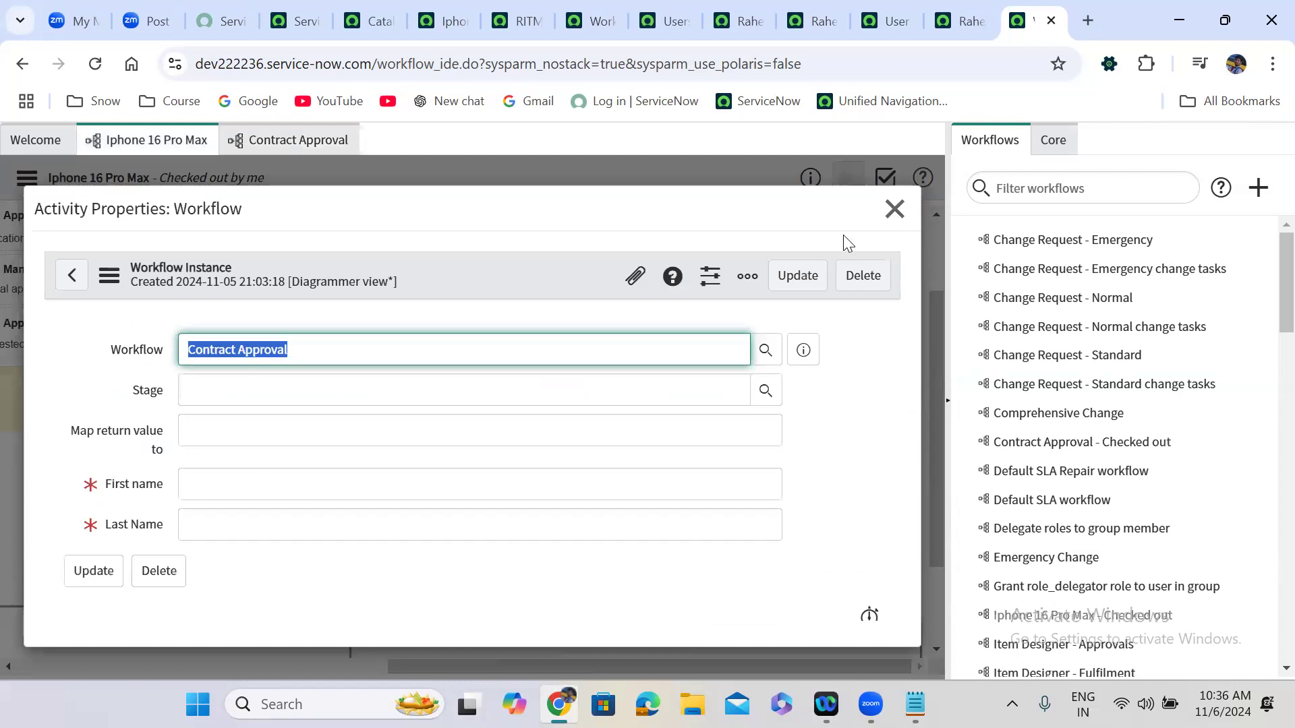
pyautogui.click(883, 214)
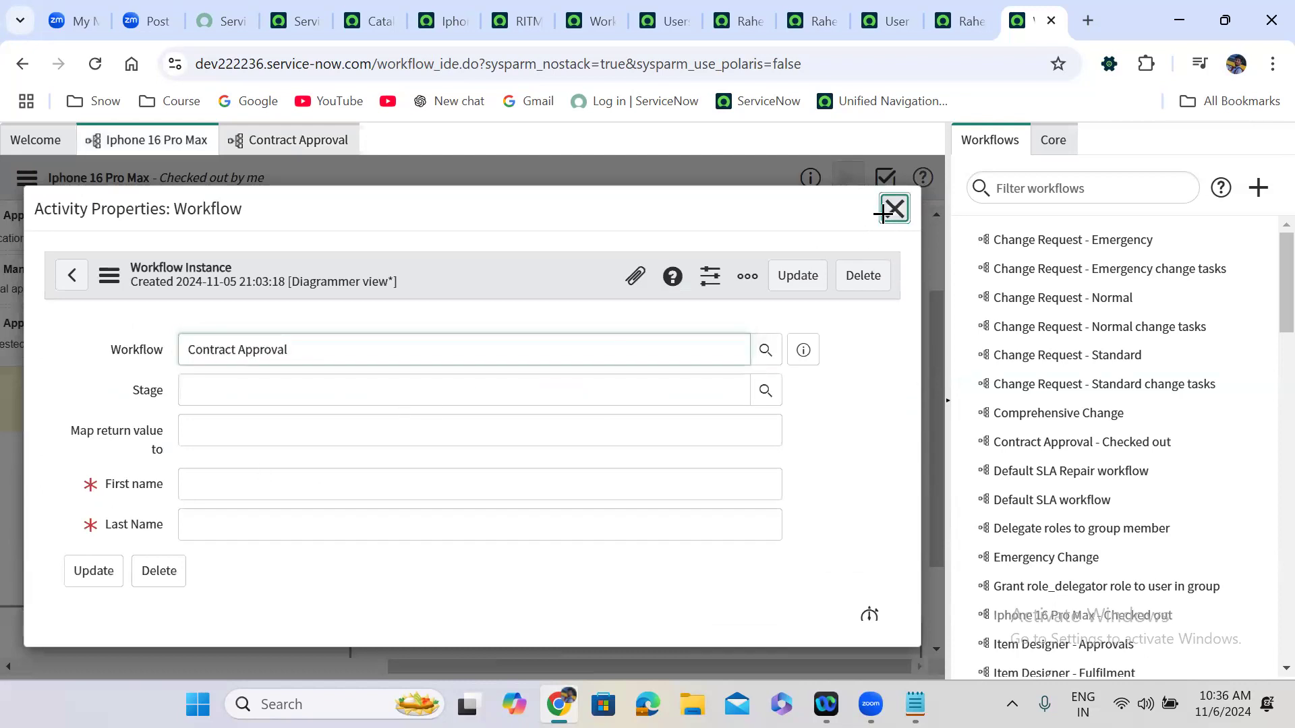
pyautogui.moveTo(403, 667); pyautogui.dragTo(1, 647)
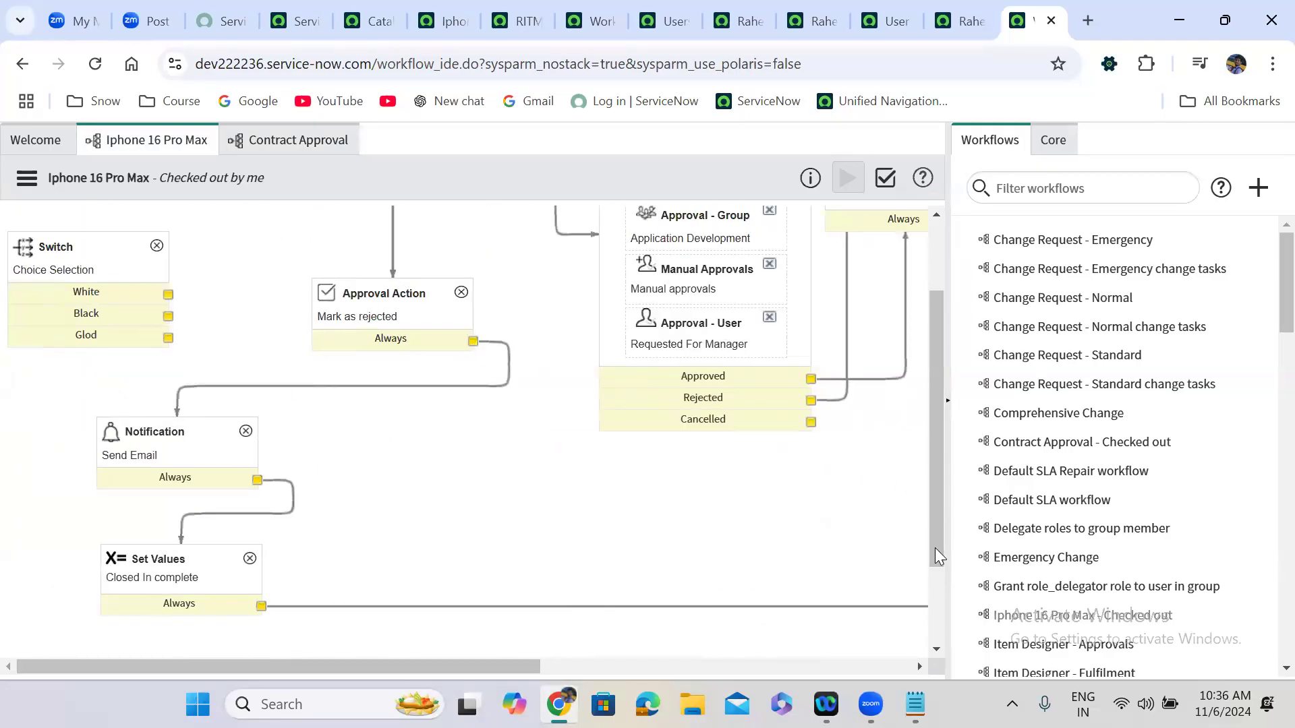
pyautogui.moveTo(935, 548); pyautogui.dragTo(925, 377)
pyautogui.doubleClick(268, 249)
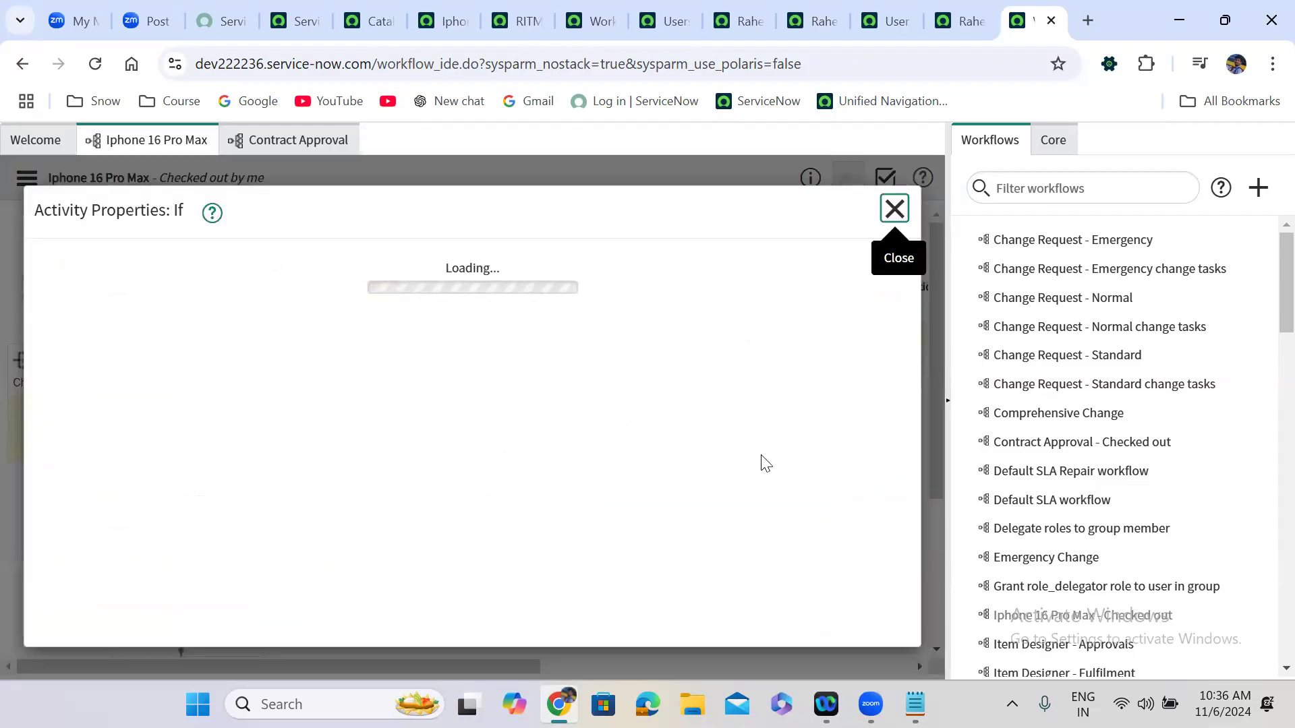
pyautogui.moveTo(894, 352); pyautogui.dragTo(888, 532)
pyautogui.moveTo(465, 459); pyautogui.dragTo(275, 457)
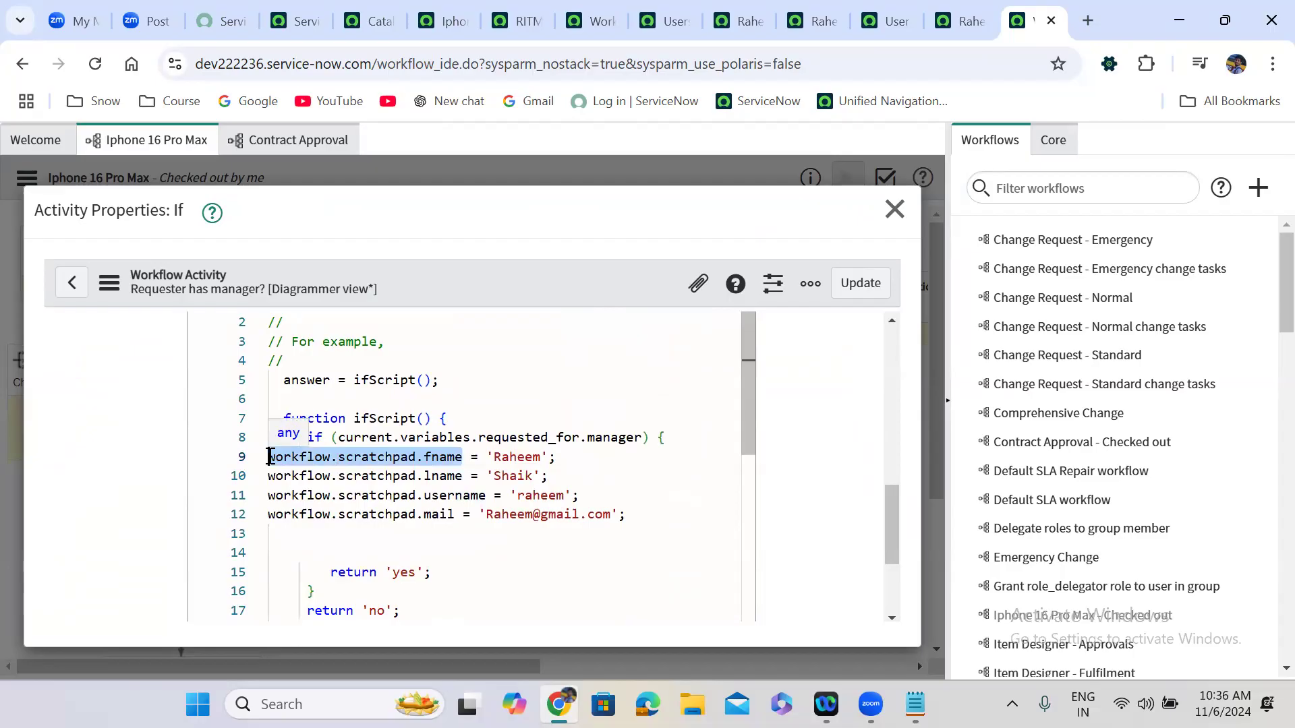
pyautogui.click(895, 210)
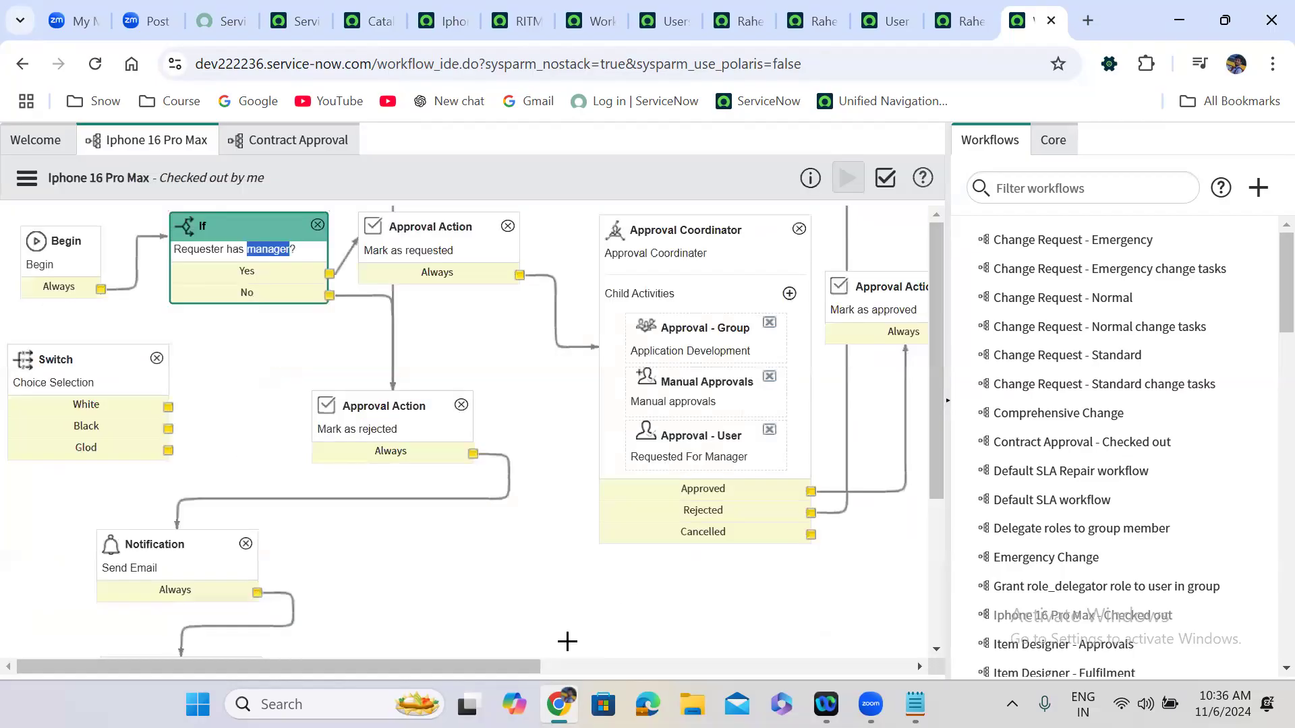
pyautogui.moveTo(497, 667); pyautogui.dragTo(877, 664)
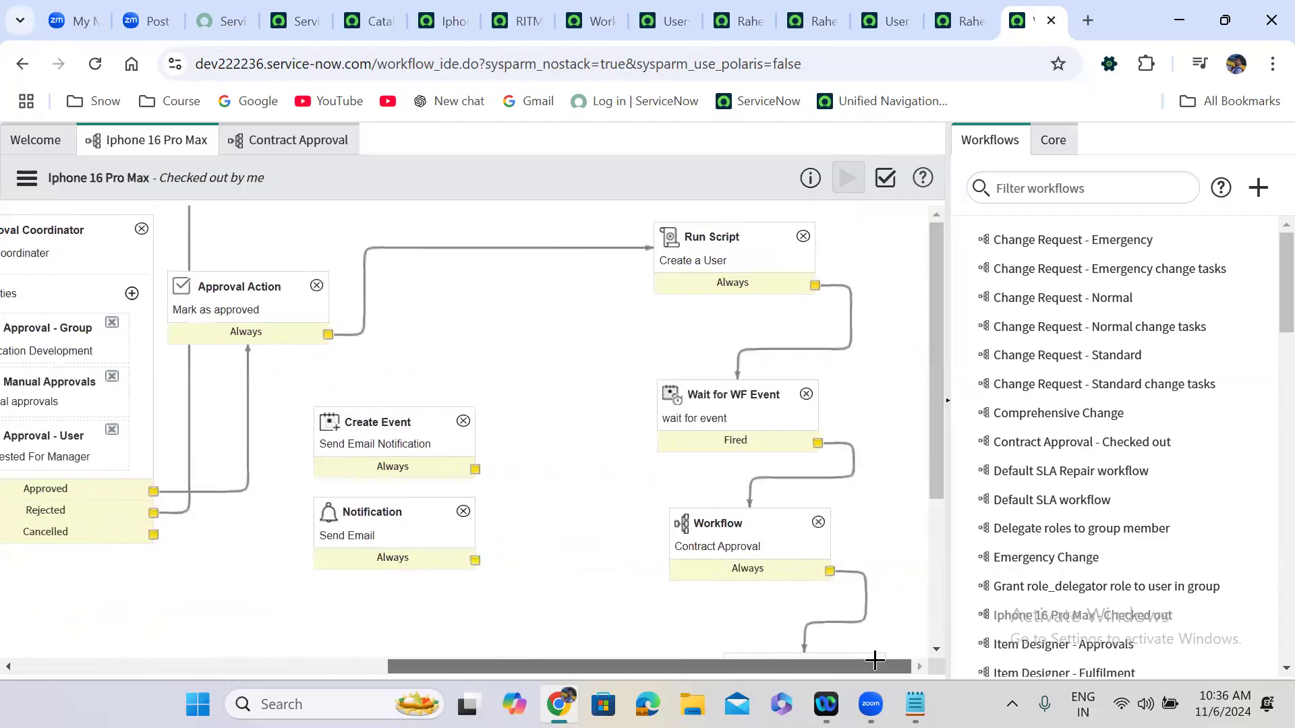
pyautogui.scroll(-3, 758, 556)
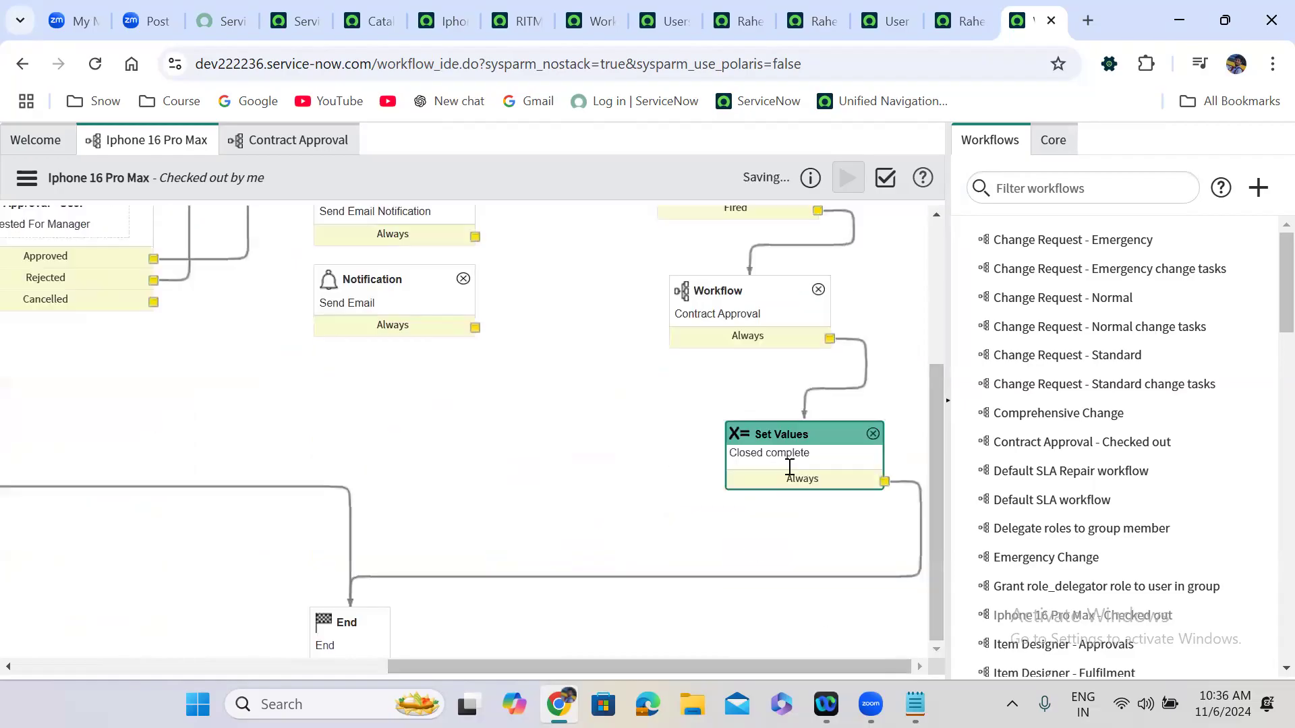
pyautogui.doubleClick(735, 317)
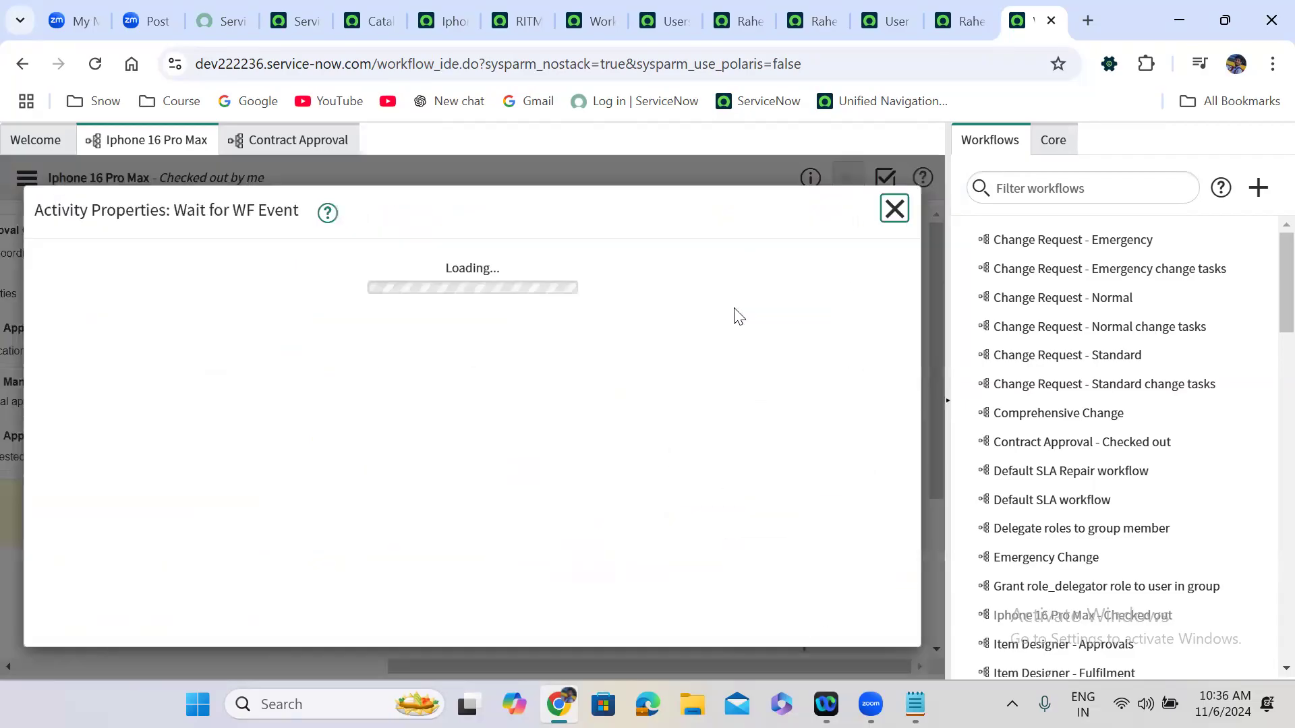
pyautogui.click(889, 210)
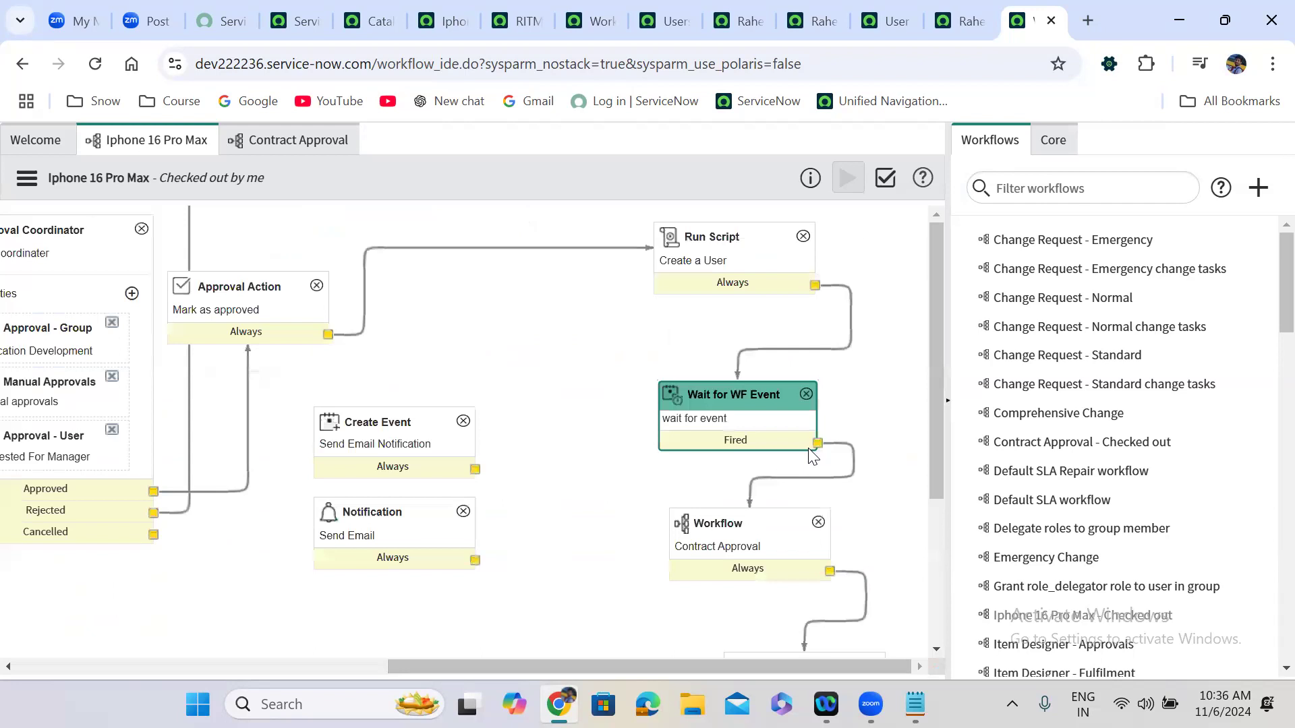
pyautogui.doubleClick(742, 555)
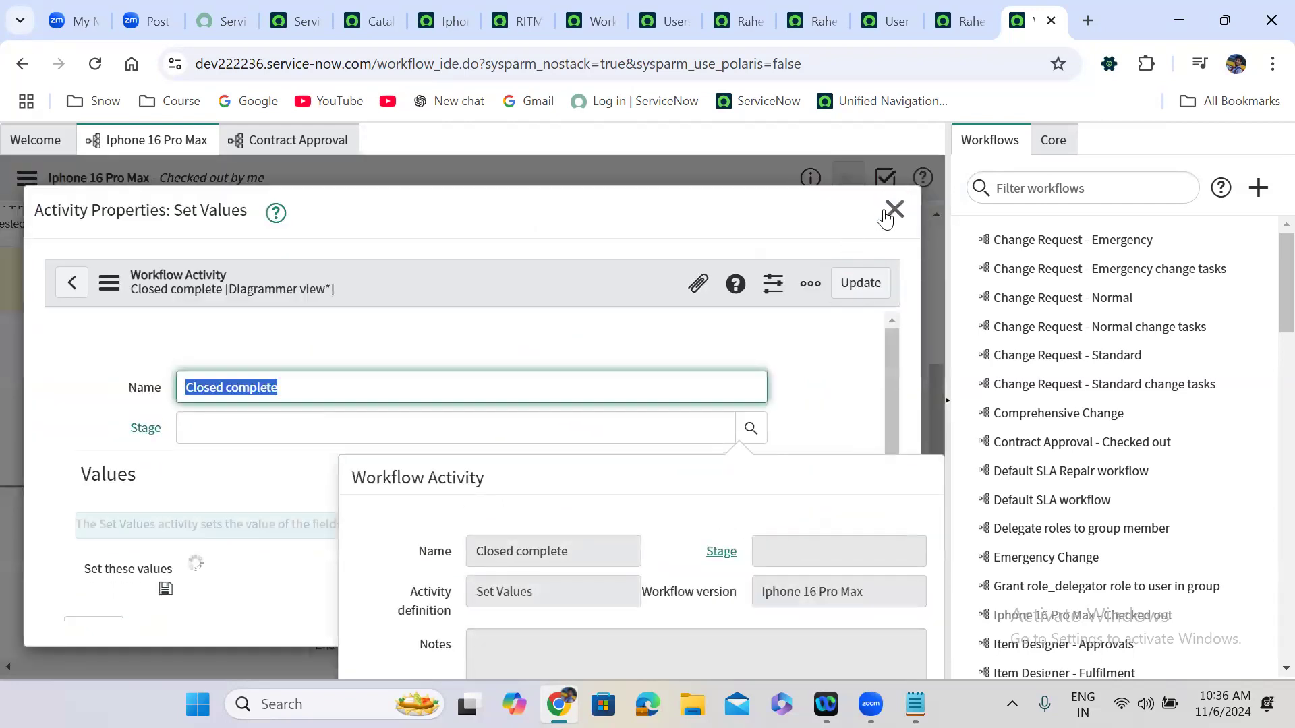
pyautogui.click(892, 208)
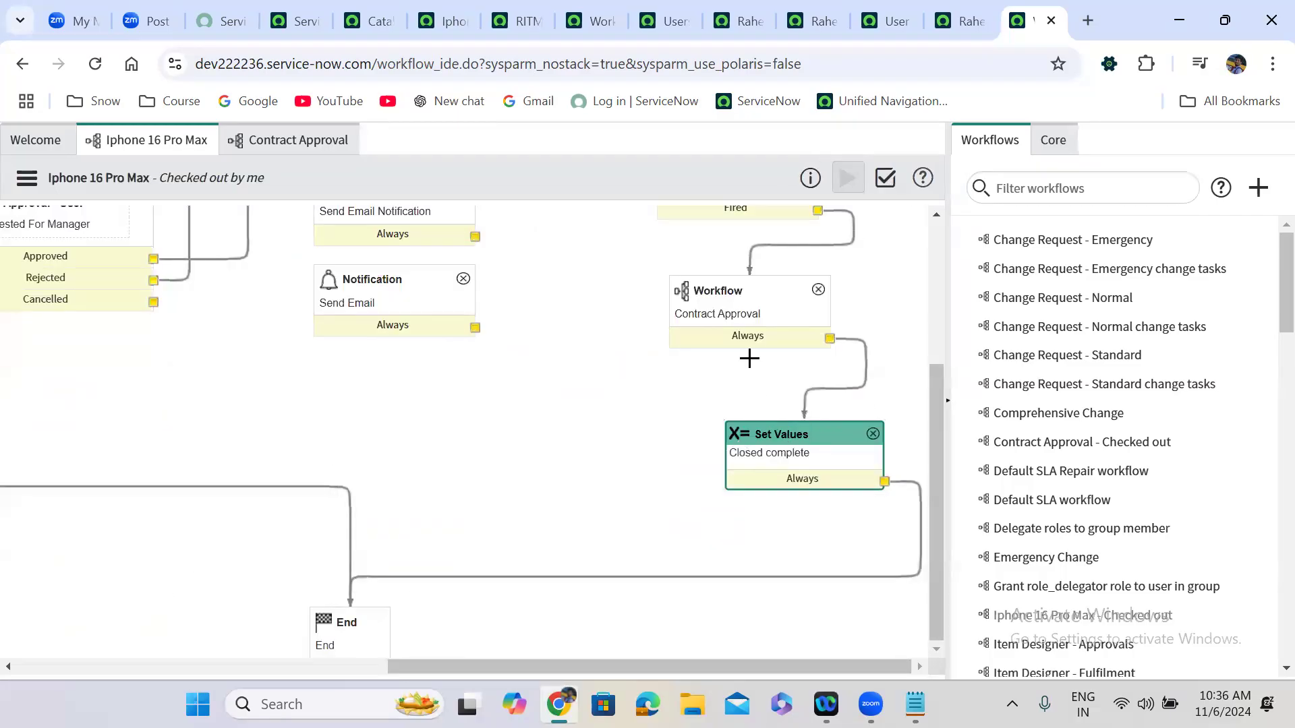
pyautogui.click(717, 312)
pyautogui.scroll(2, 717, 312)
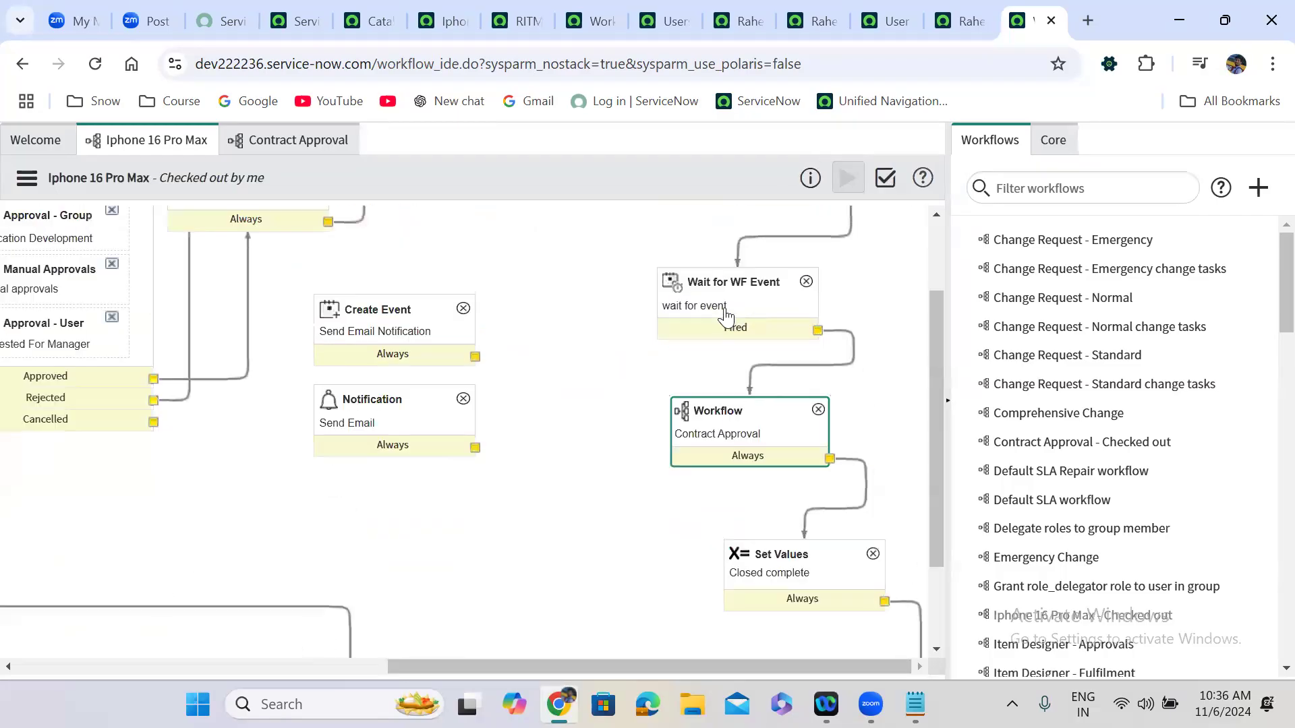
# Map First name to workflow.scratchpad.fname and Last Name to workflow.scratchpad.lname, then update.
pyautogui.doubleClick(756, 437)
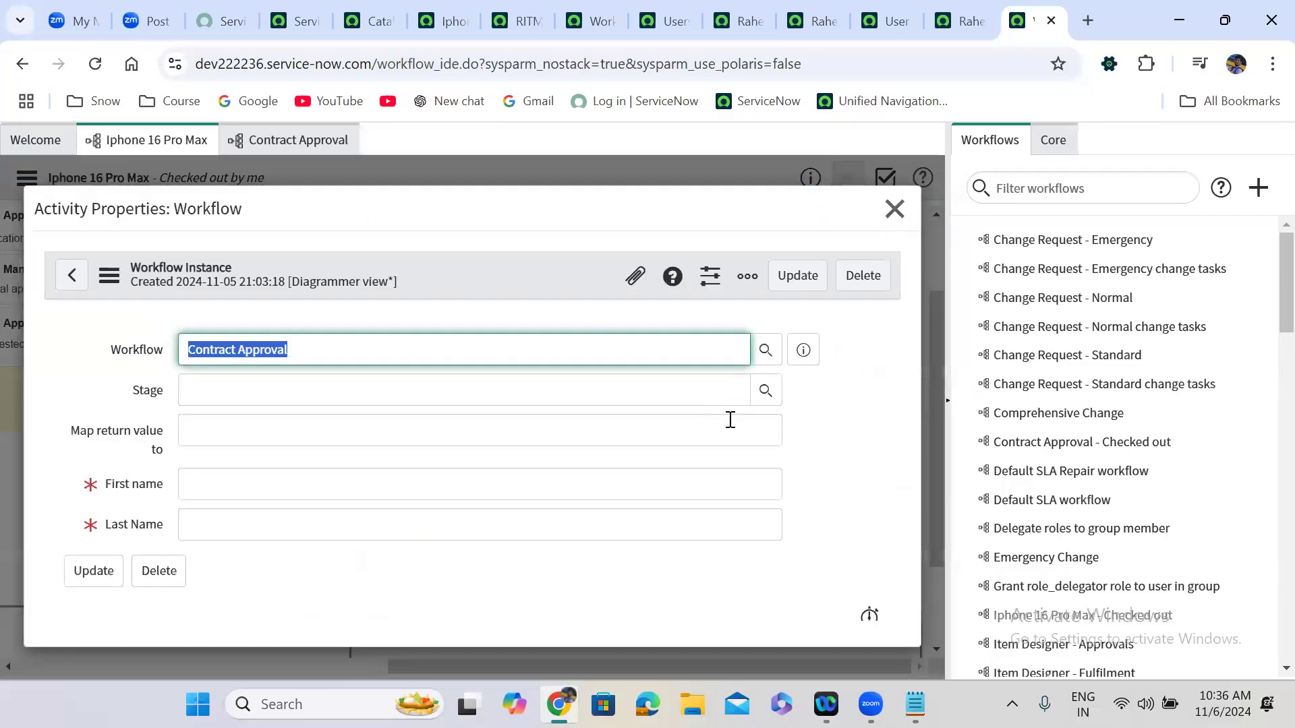
pyautogui.click(292, 484)
pyautogui.write('workflow.scratchpad.fname')
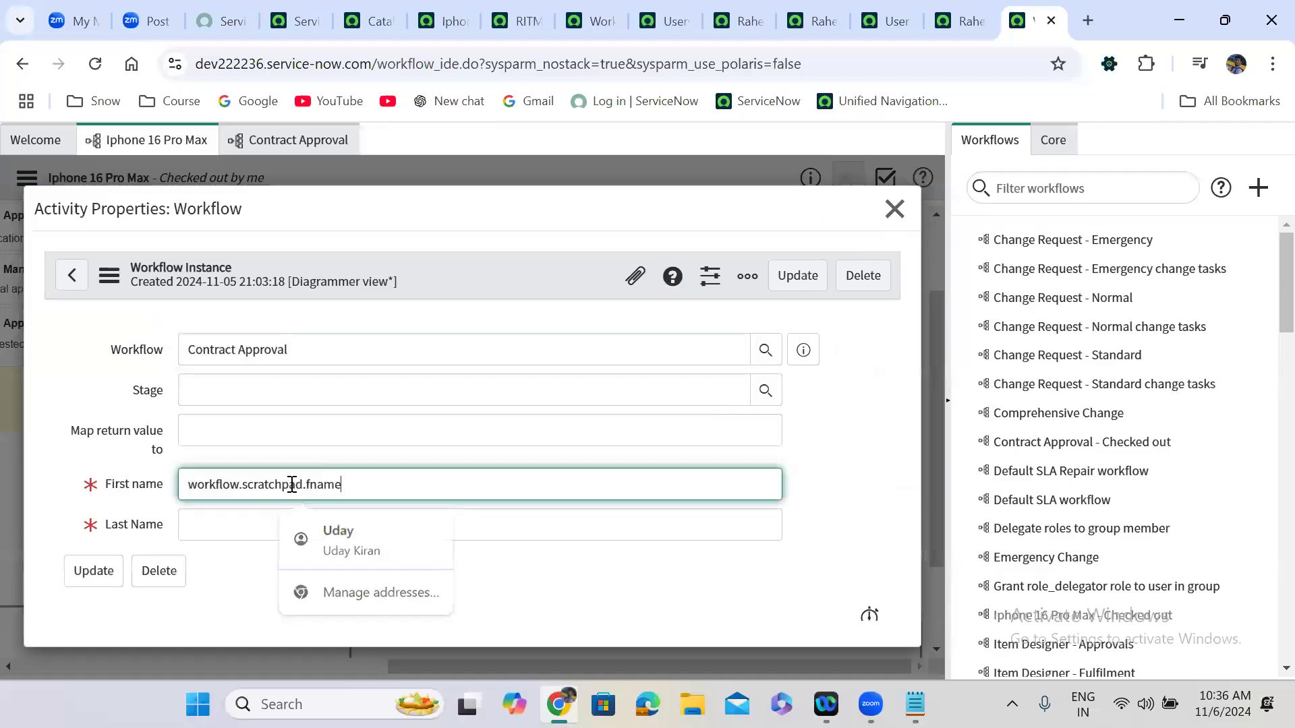
pyautogui.doubleClick(328, 490)
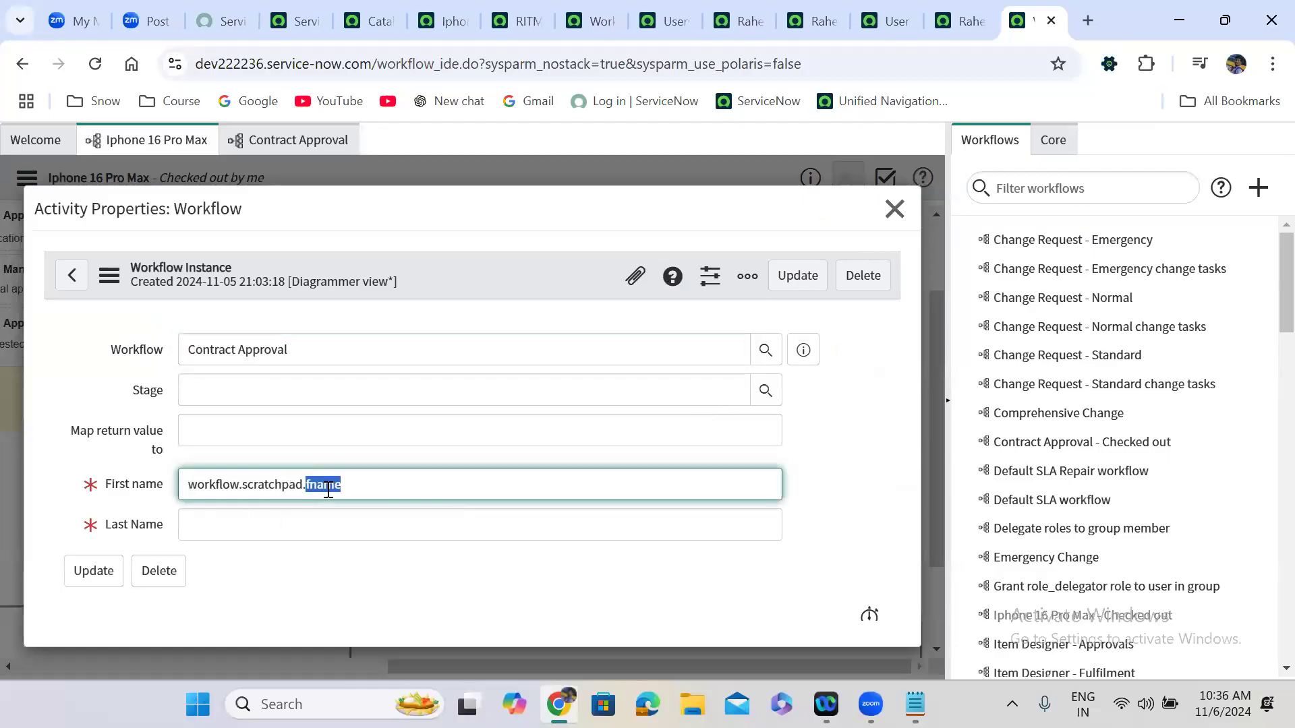
pyautogui.click(284, 522)
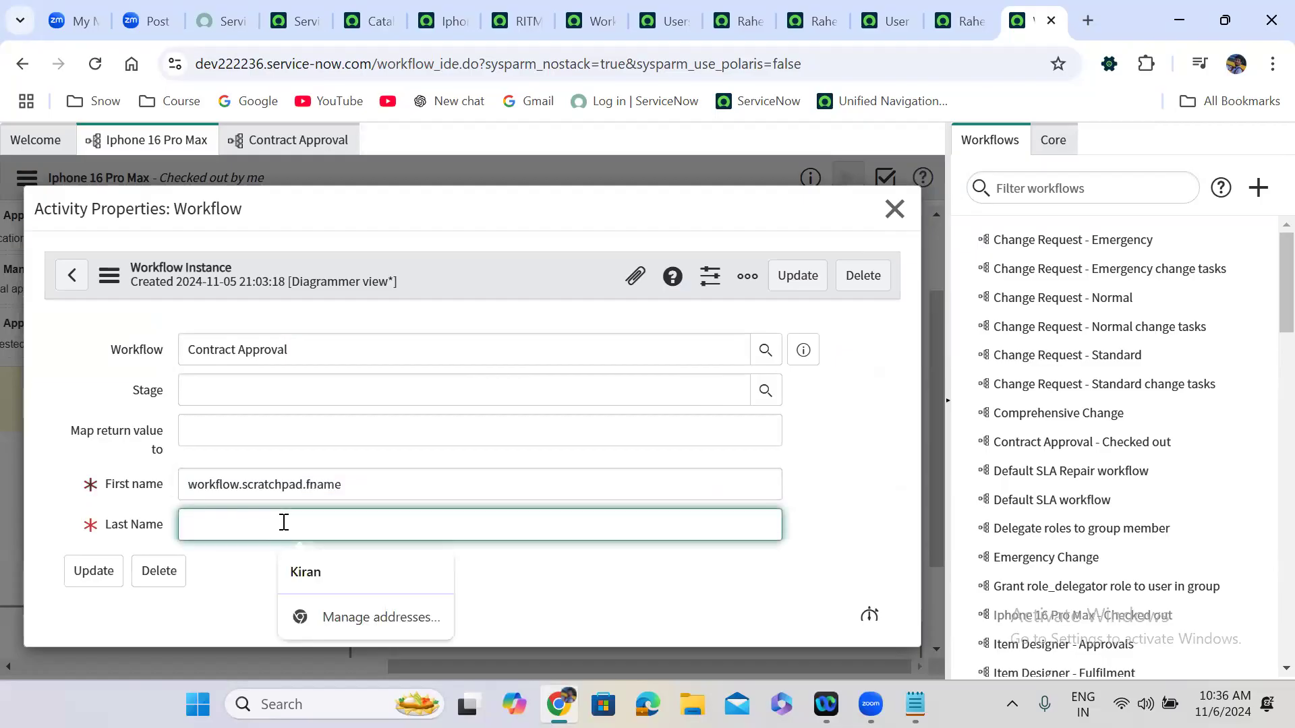
pyautogui.write('workflow.scratchpad.fname')
pyautogui.doubleClick(325, 525)
pyautogui.write('l')
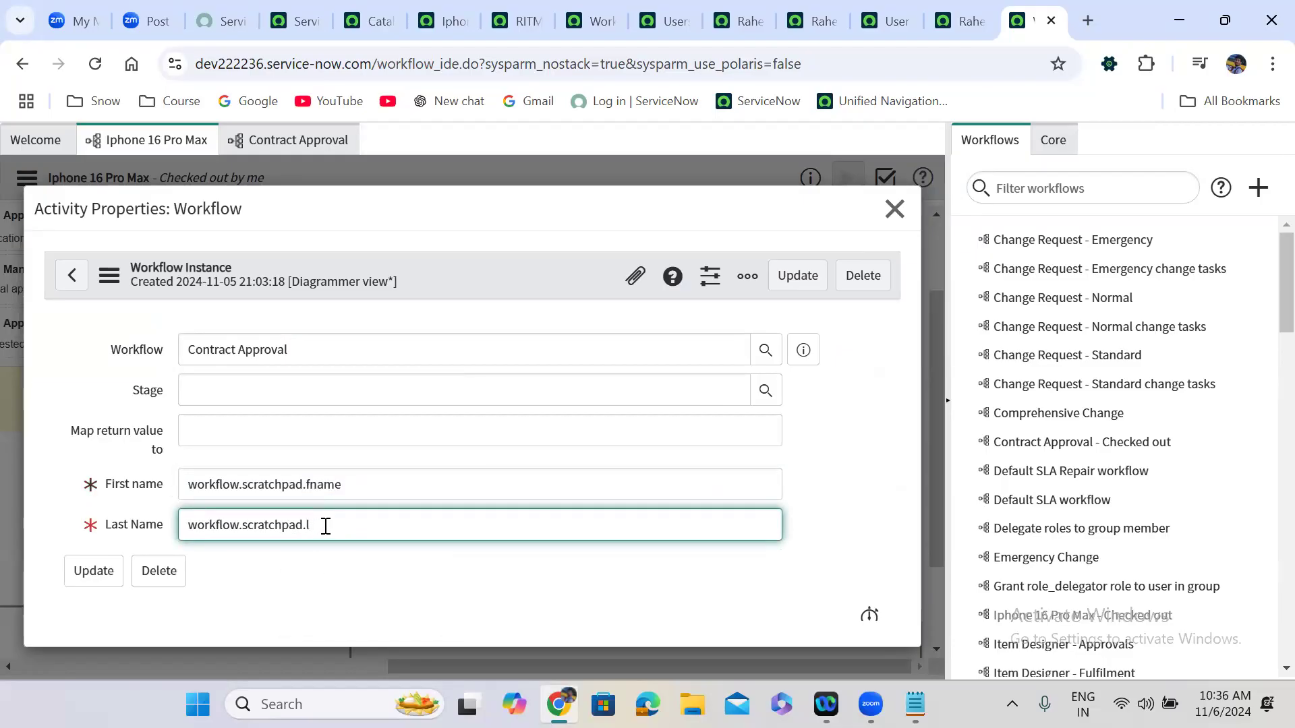
pyautogui.click(317, 503)
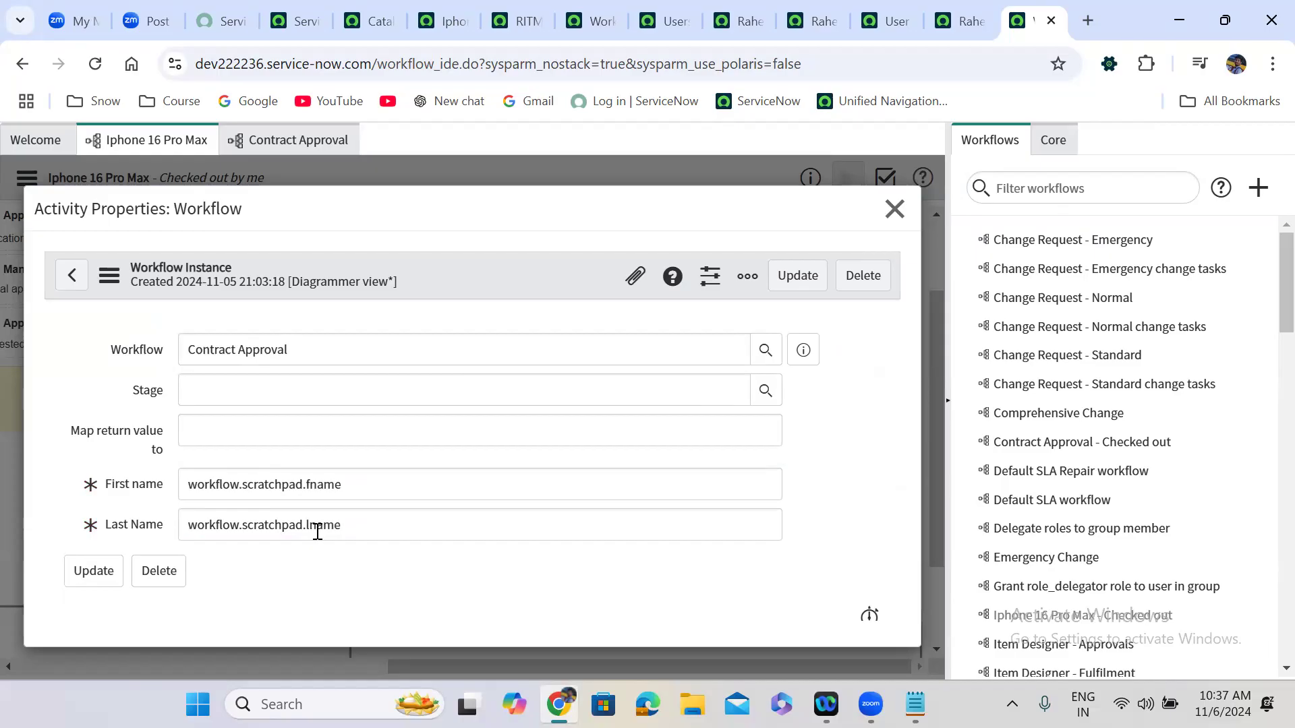
pyautogui.click(802, 279)
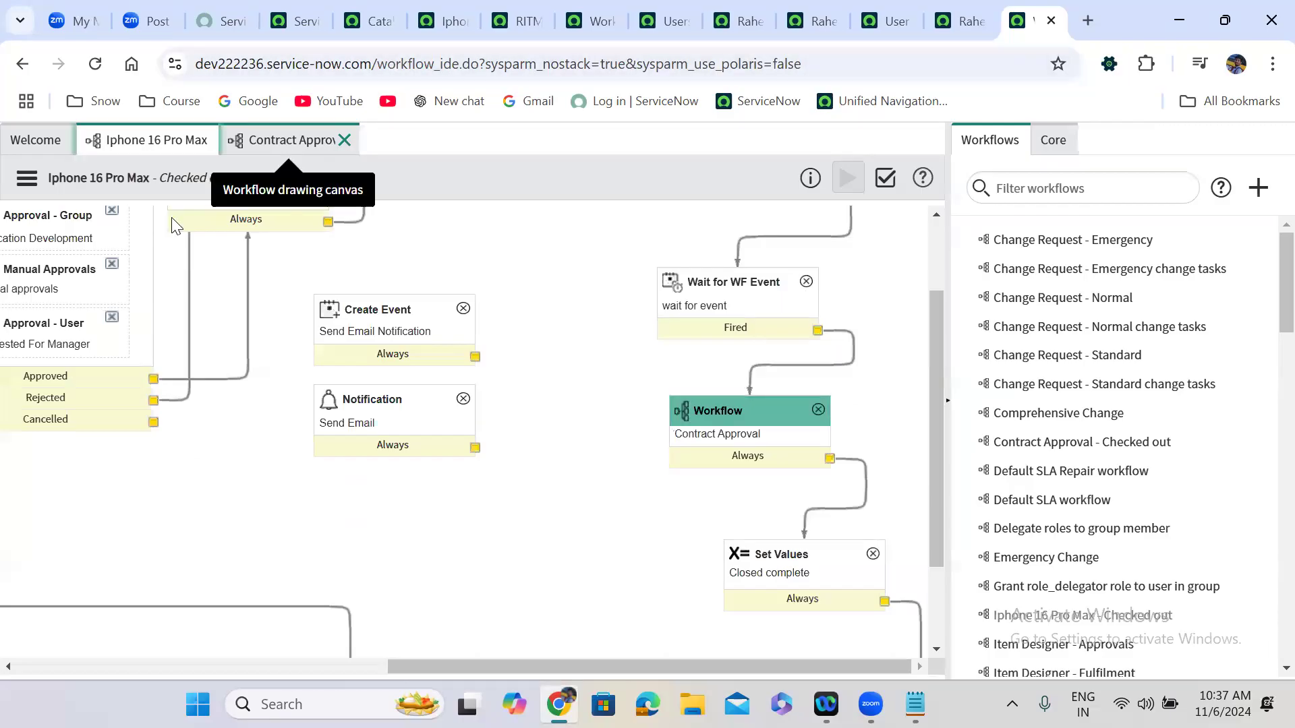
# Reopen the Contract Approval activity in Iphone 16 Pro Max to verify its scratchpad name mappings.
pyautogui.click(160, 150)
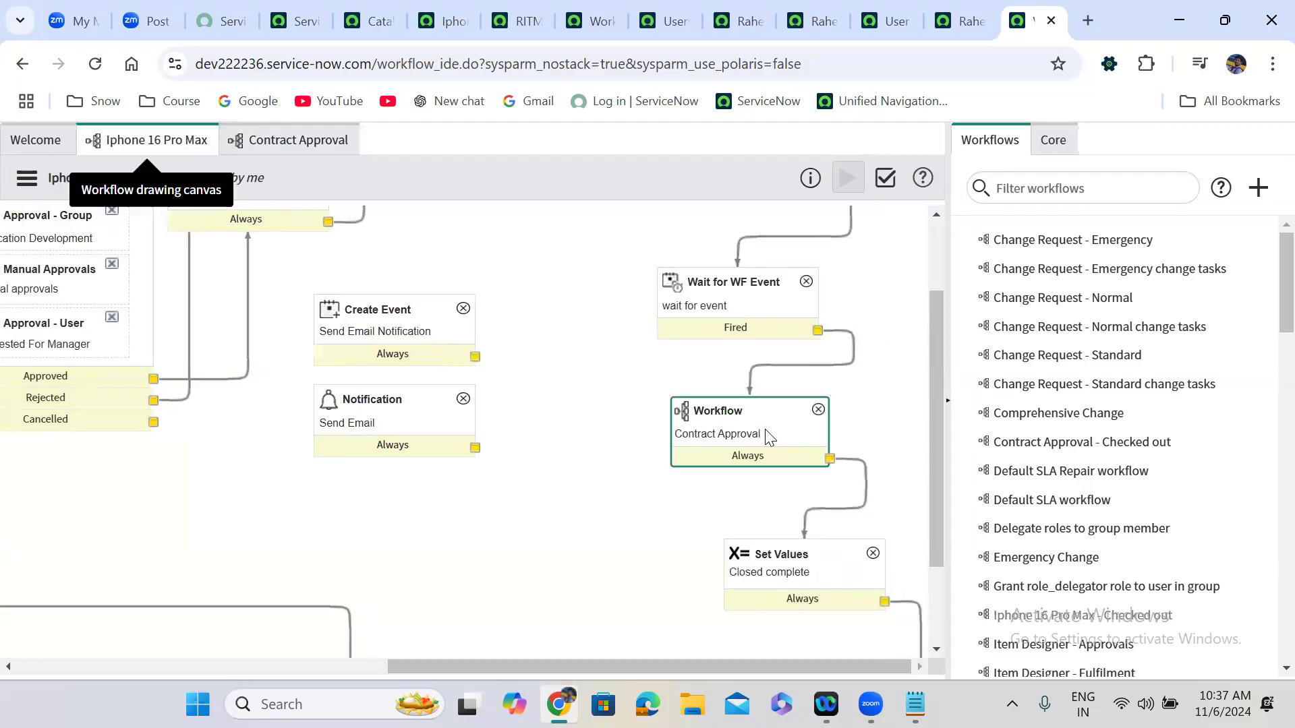
pyautogui.doubleClick(766, 439)
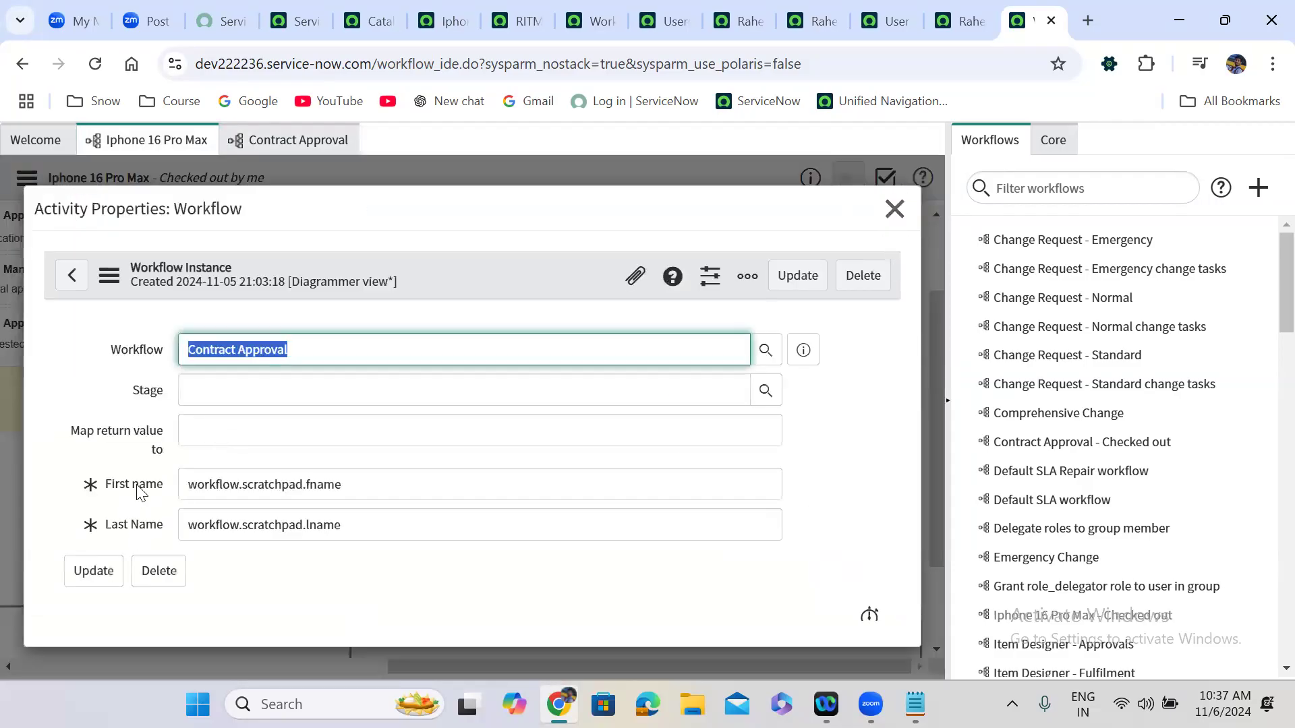
pyautogui.click(895, 209)
# Scroll the canvas and select the Requester has manager? If and the Contract Approval activities.
pyautogui.click(279, 664)
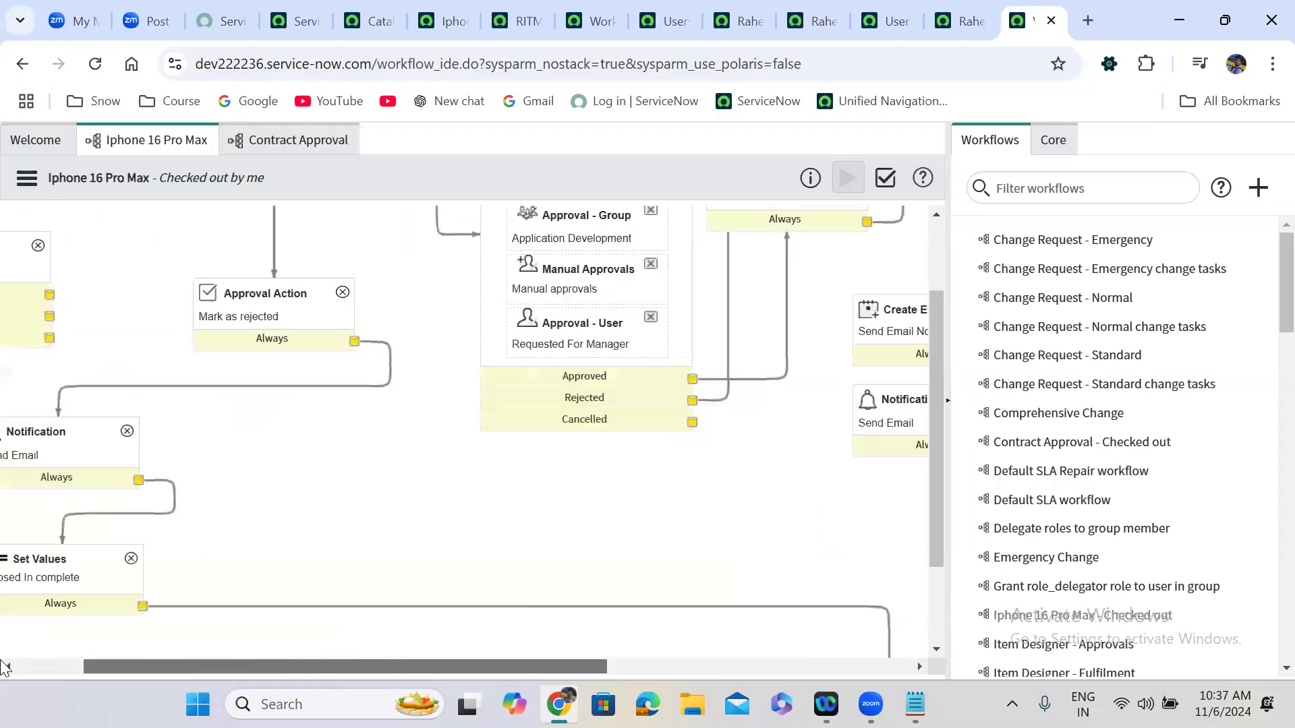
pyautogui.moveTo(941, 479); pyautogui.dragTo(930, 298)
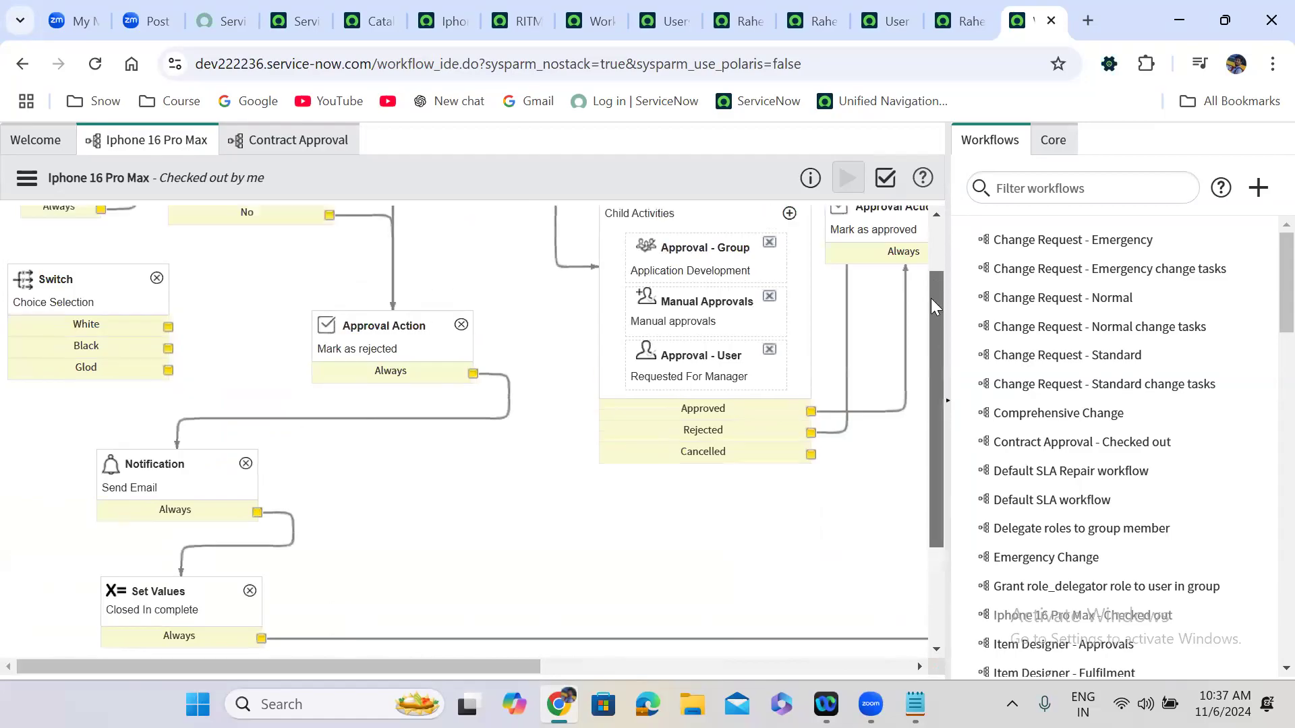
pyautogui.click(263, 239)
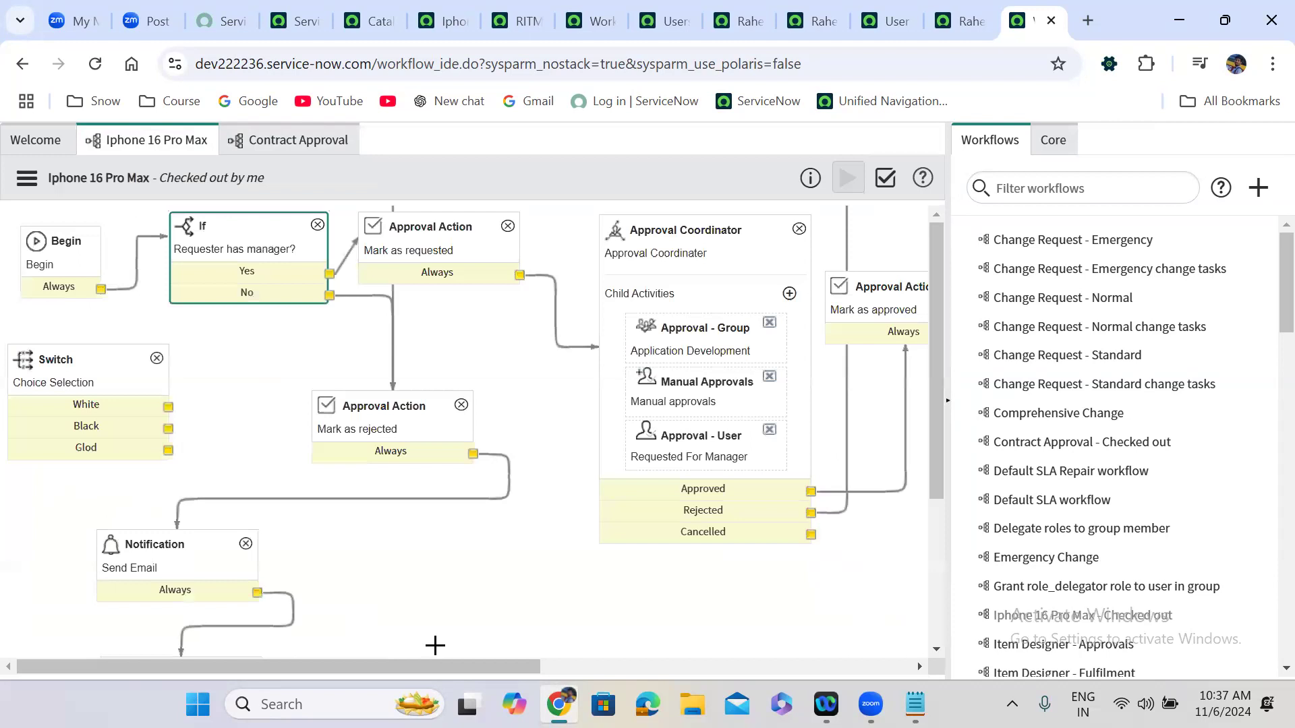
pyautogui.moveTo(328, 668); pyautogui.dragTo(635, 666)
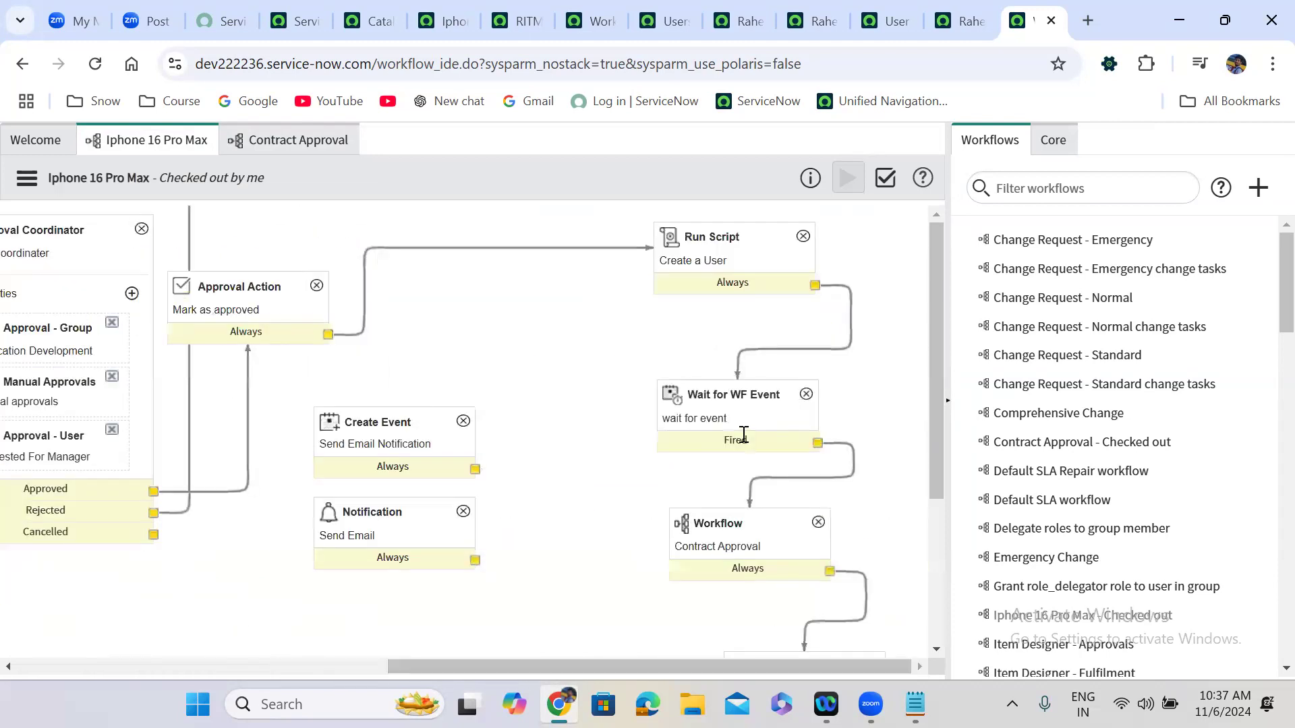
pyautogui.click(750, 522)
pyautogui.scroll(-2, 748, 520)
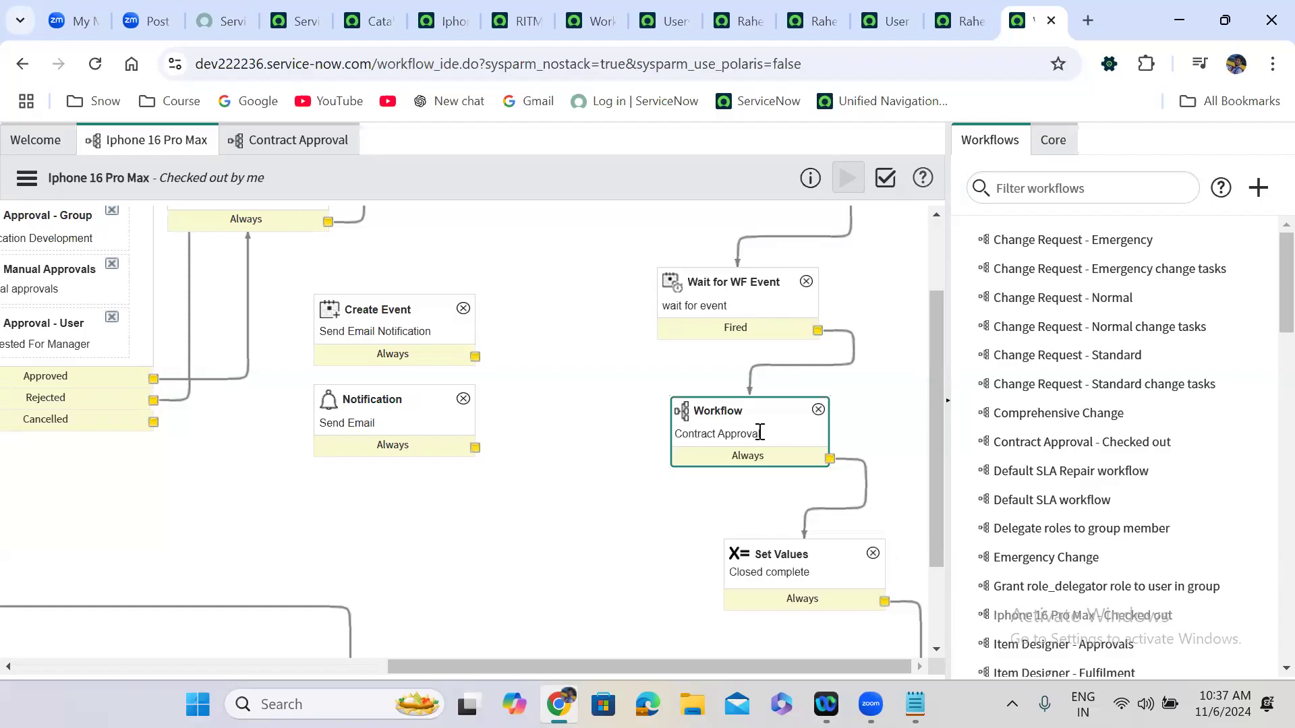
# In the Contract Approval workflow, open the Approval - User activity's properties.
pyautogui.click(290, 143)
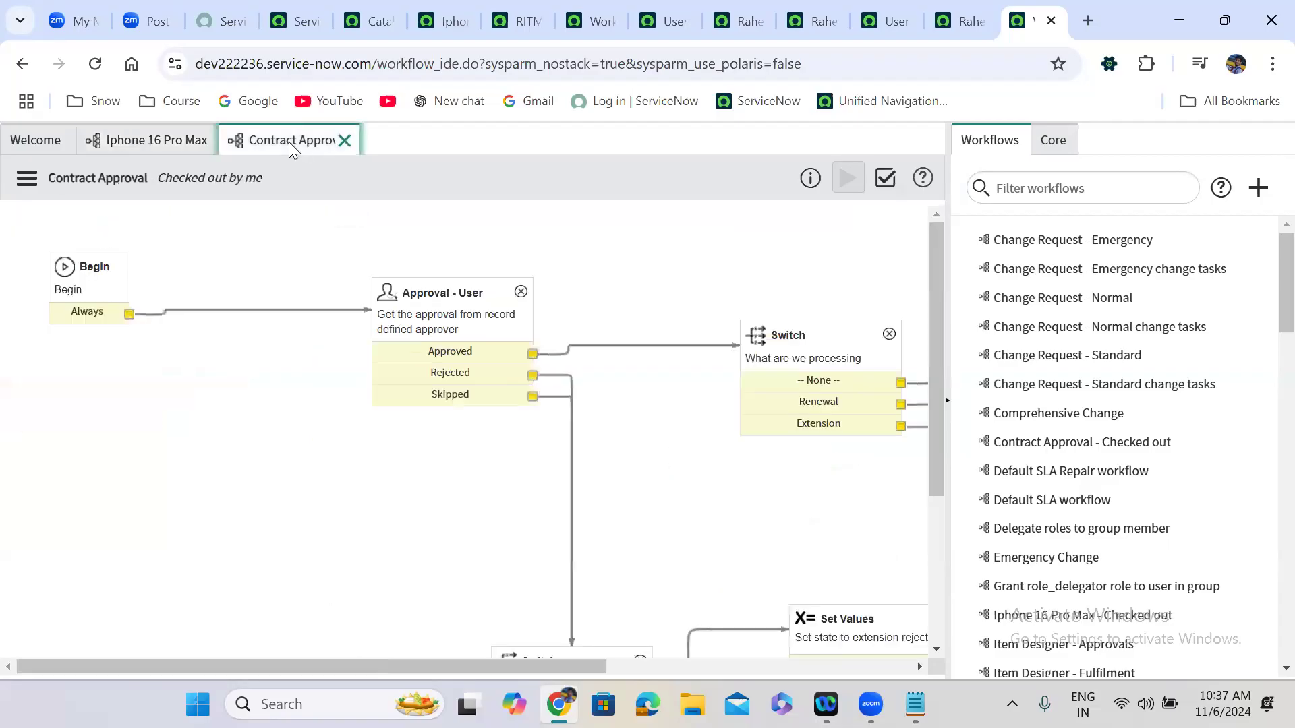
pyautogui.click(26, 180)
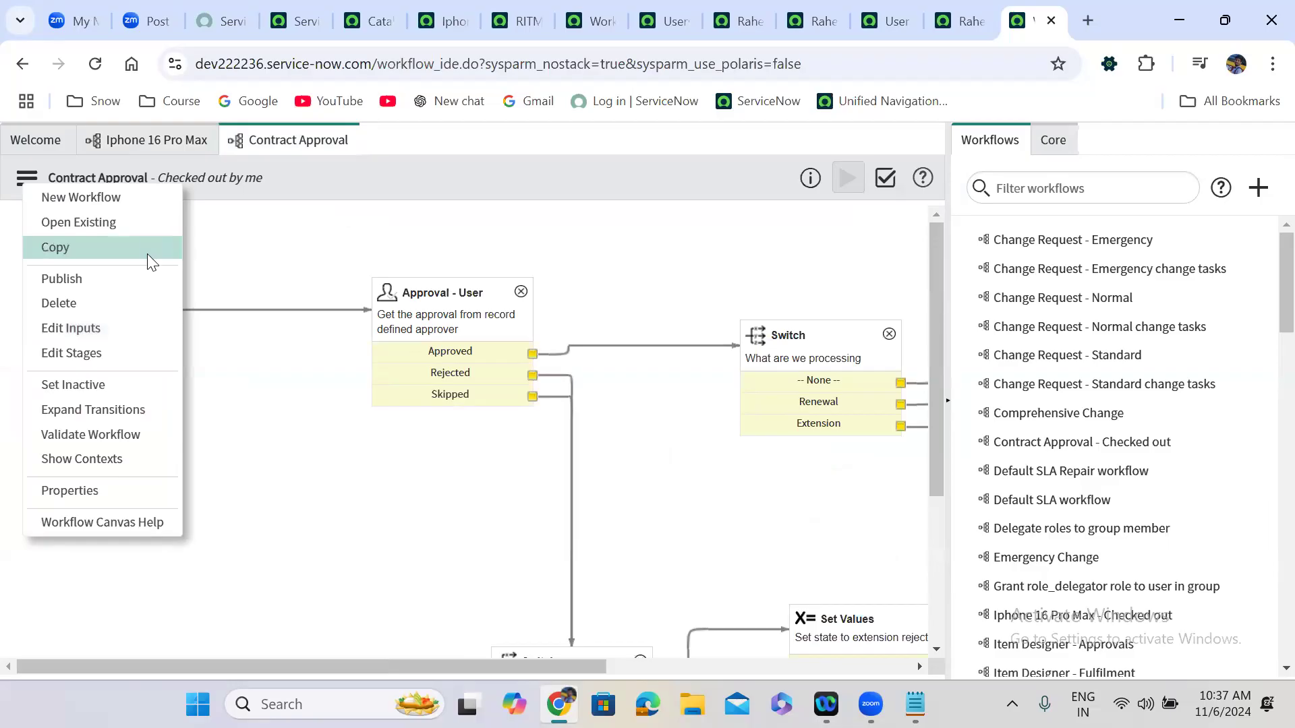
pyautogui.click(302, 188)
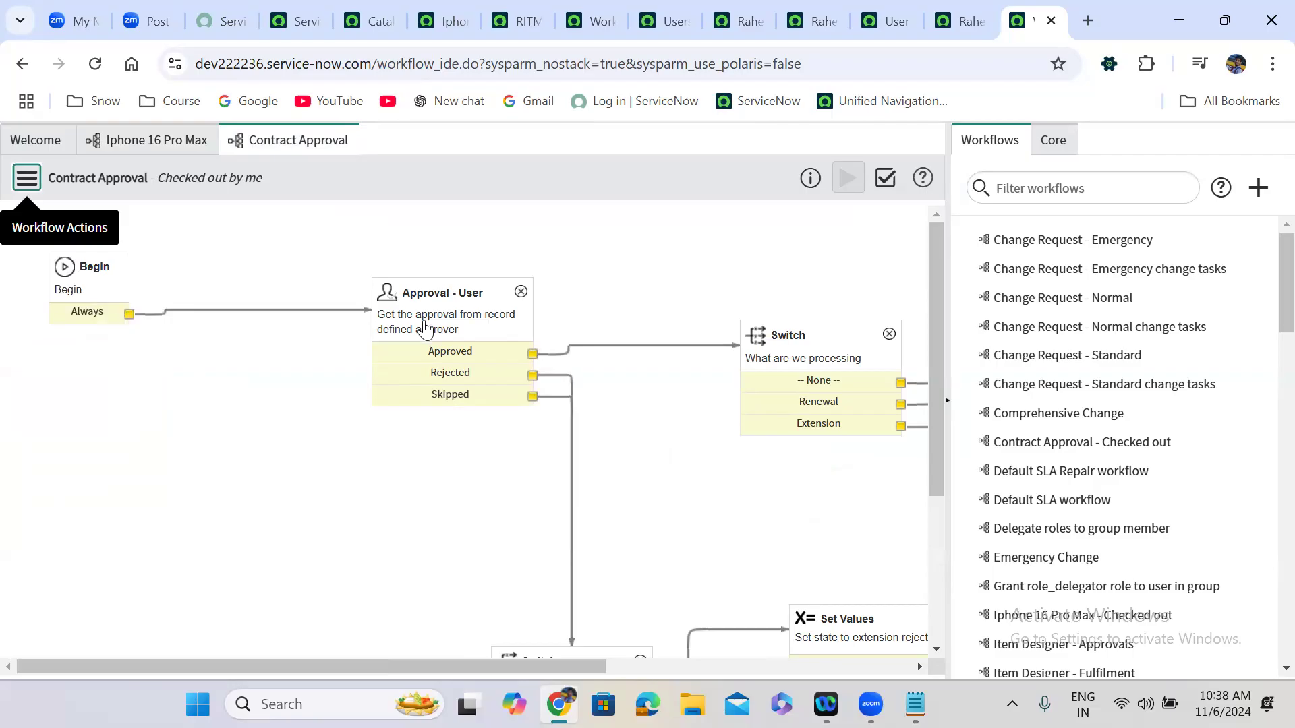
pyautogui.doubleClick(455, 332)
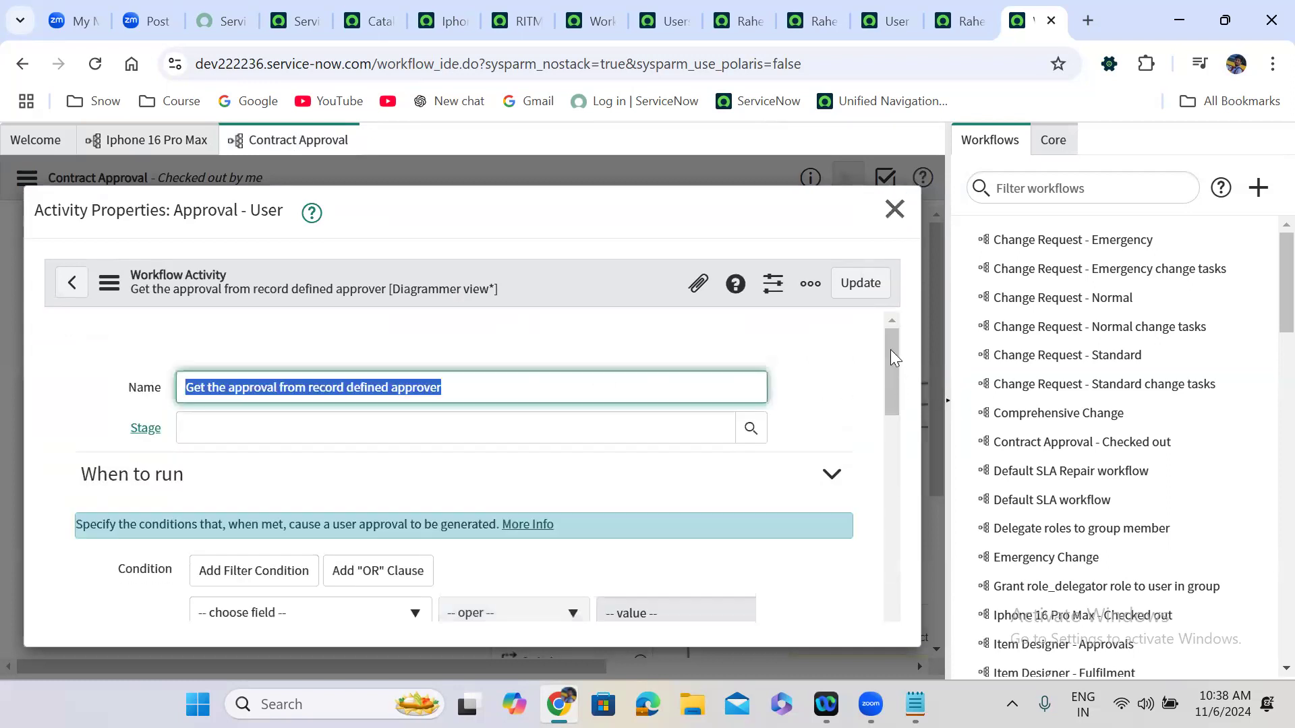
pyautogui.scroll(-1, 890, 400)
pyautogui.scroll(-6, 890, 418)
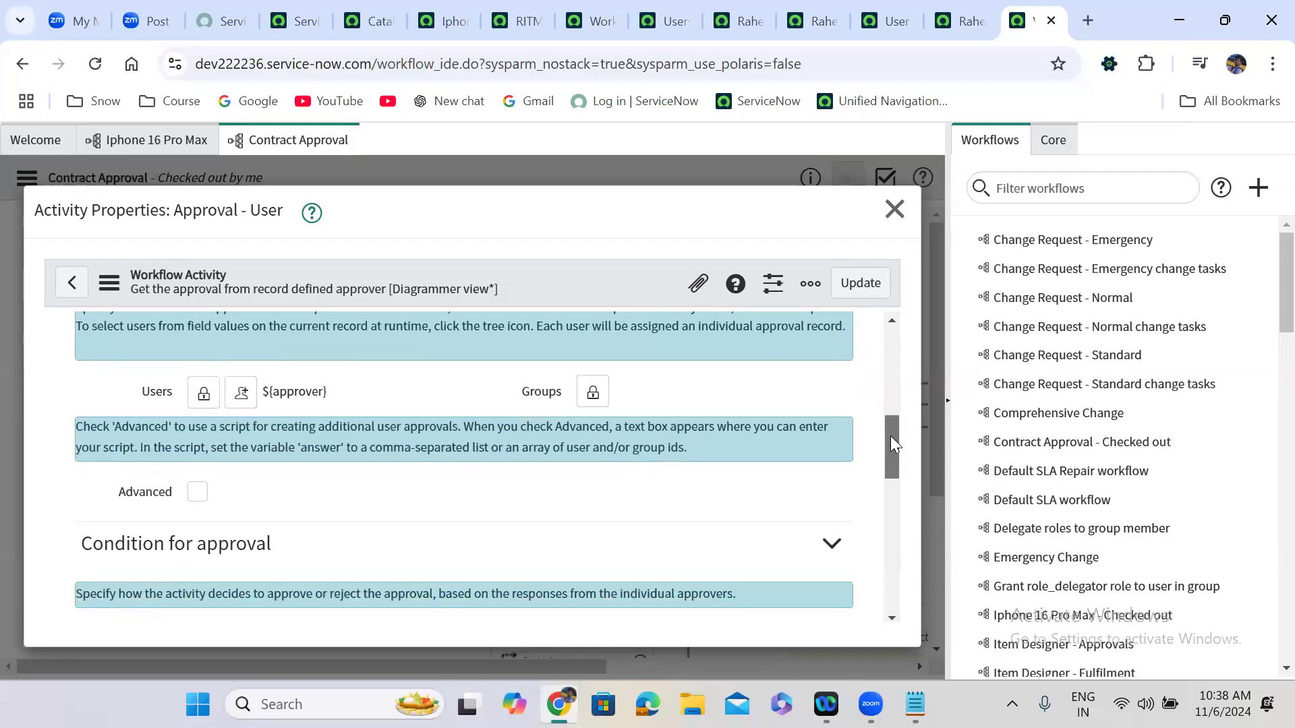
pyautogui.moveTo(891, 436)
pyautogui.mouseDown()
pyautogui.moveTo(886, 582)
pyautogui.moveTo(891, 428)
pyautogui.mouseUp()
# Enable the advanced approvers script and add gs.log(workflow.inputs.u_first_name); below the comments.
pyautogui.click(198, 533)
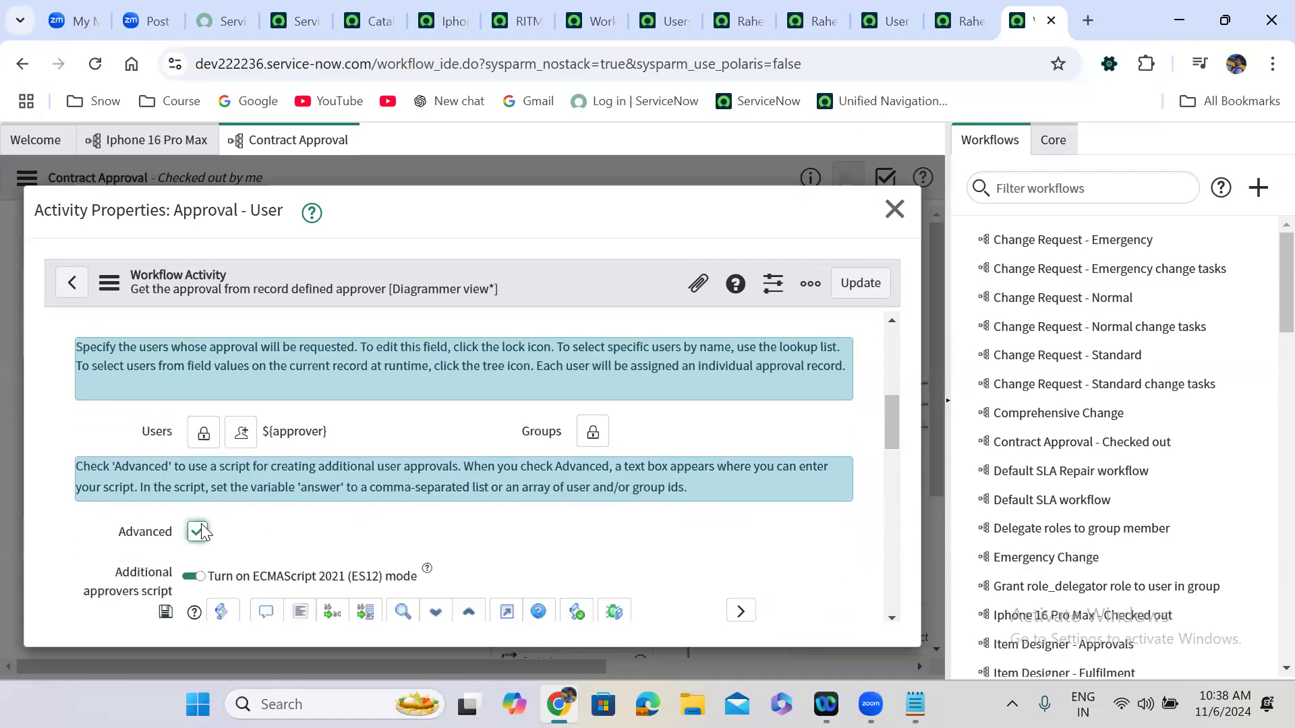
pyautogui.moveTo(895, 408); pyautogui.dragTo(897, 468)
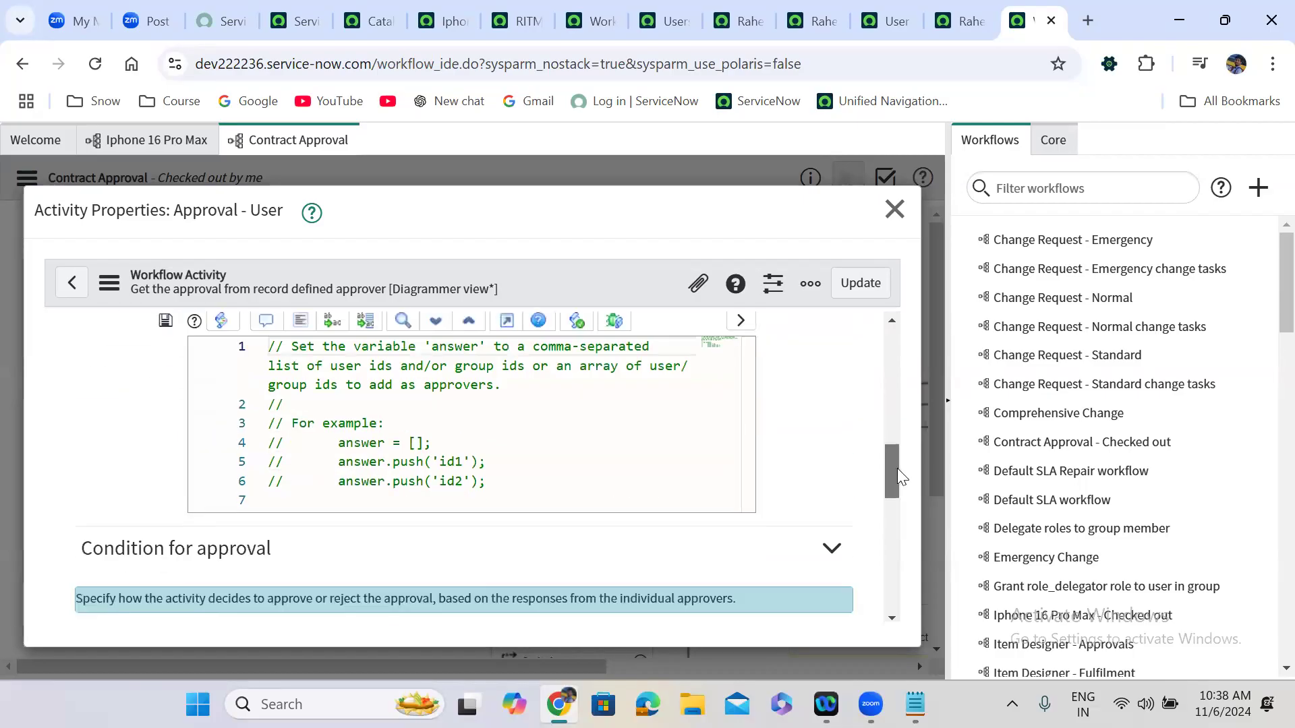
pyautogui.click(503, 440)
pyautogui.press('Return')
pyautogui.press('Return')
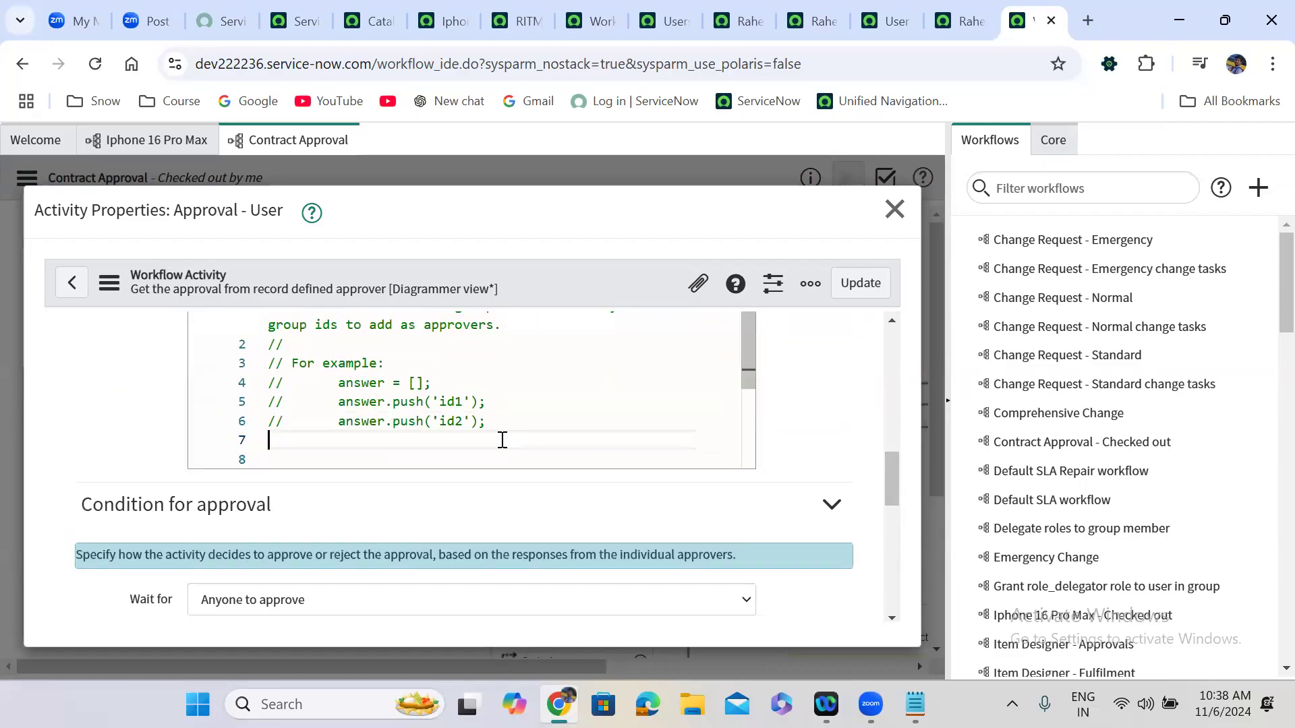
pyautogui.write('gs.lo')
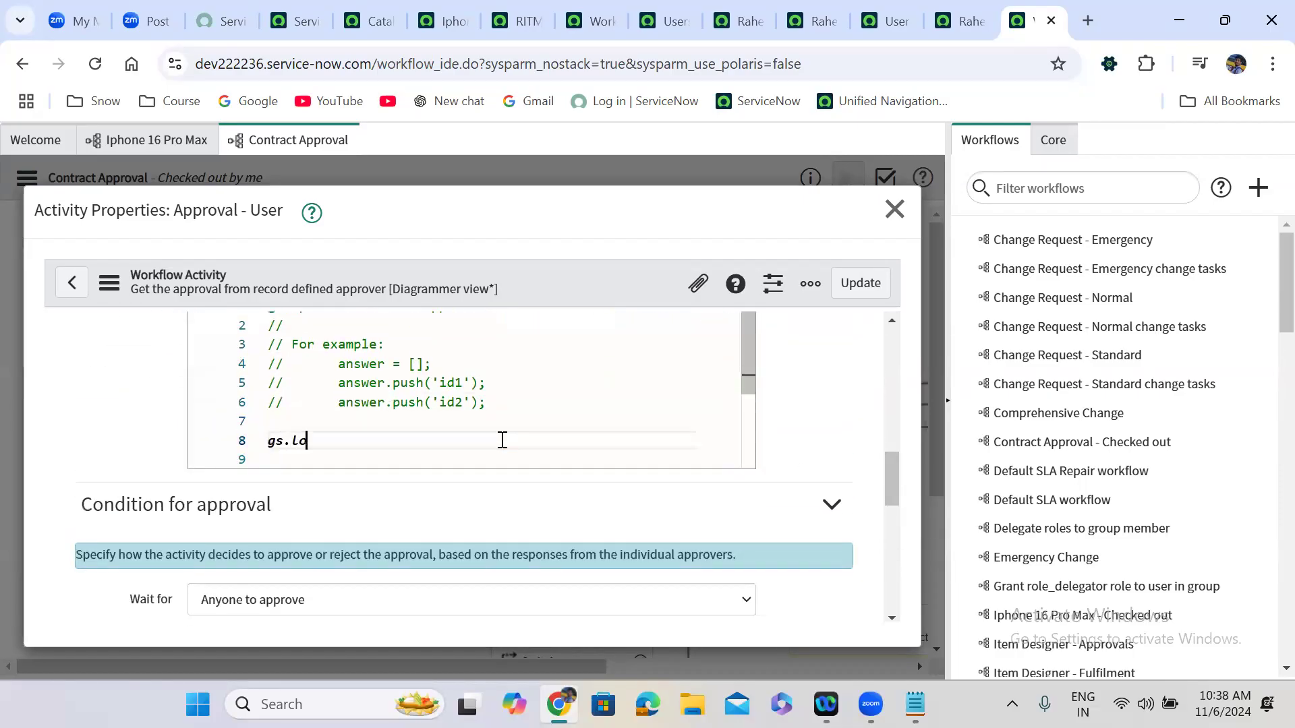
pyautogui.write('f();')
pyautogui.press('Left')
pyautogui.press('Left')
pyautogui.write('workflo')
pyautogui.write('w.inp')
pyautogui.write('uts.u')
pyautogui.write('_')
pyautogui.write('first')
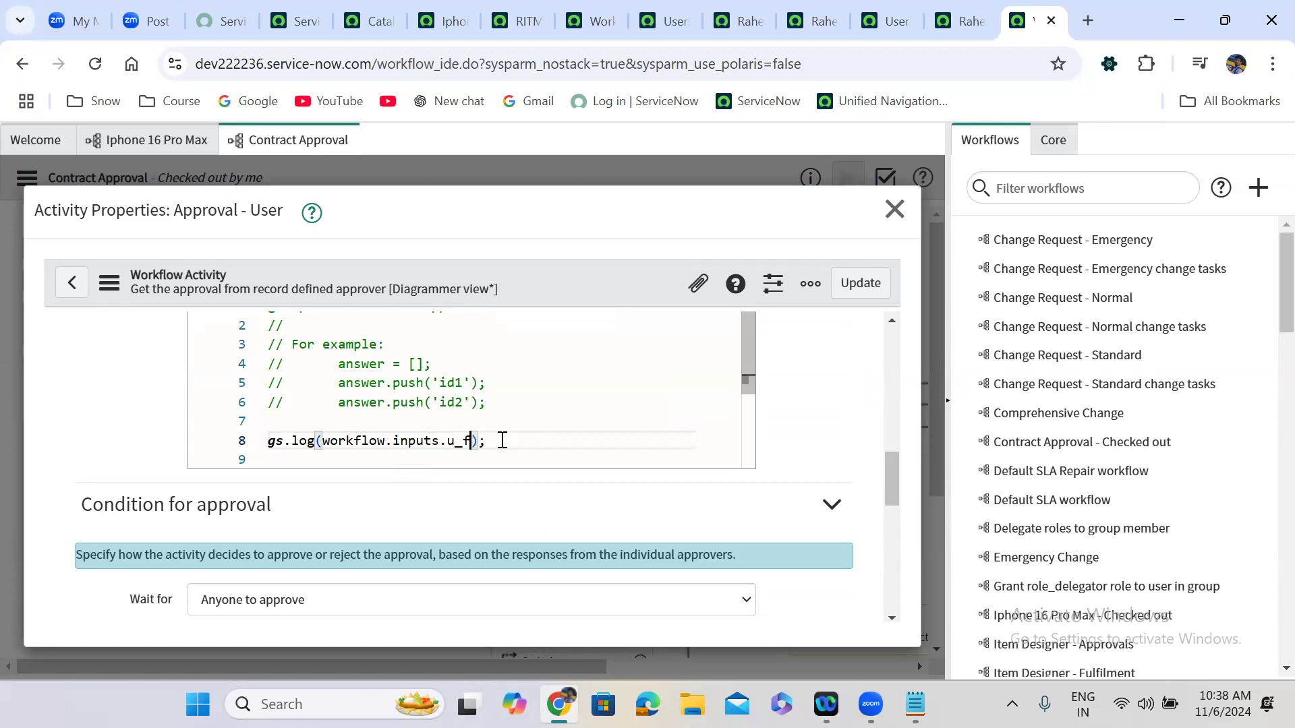
pyautogui.write('_name')
# Duplicate the log line as gs.log(workflow.inputs.u_last_name); on line 9 and update the activity.
pyautogui.moveTo(557, 443); pyautogui.dragTo(463, 442)
pyautogui.moveTo(307, 449); pyautogui.dragTo(256, 451)
pyautogui.hotkey('ctrl', 'c')
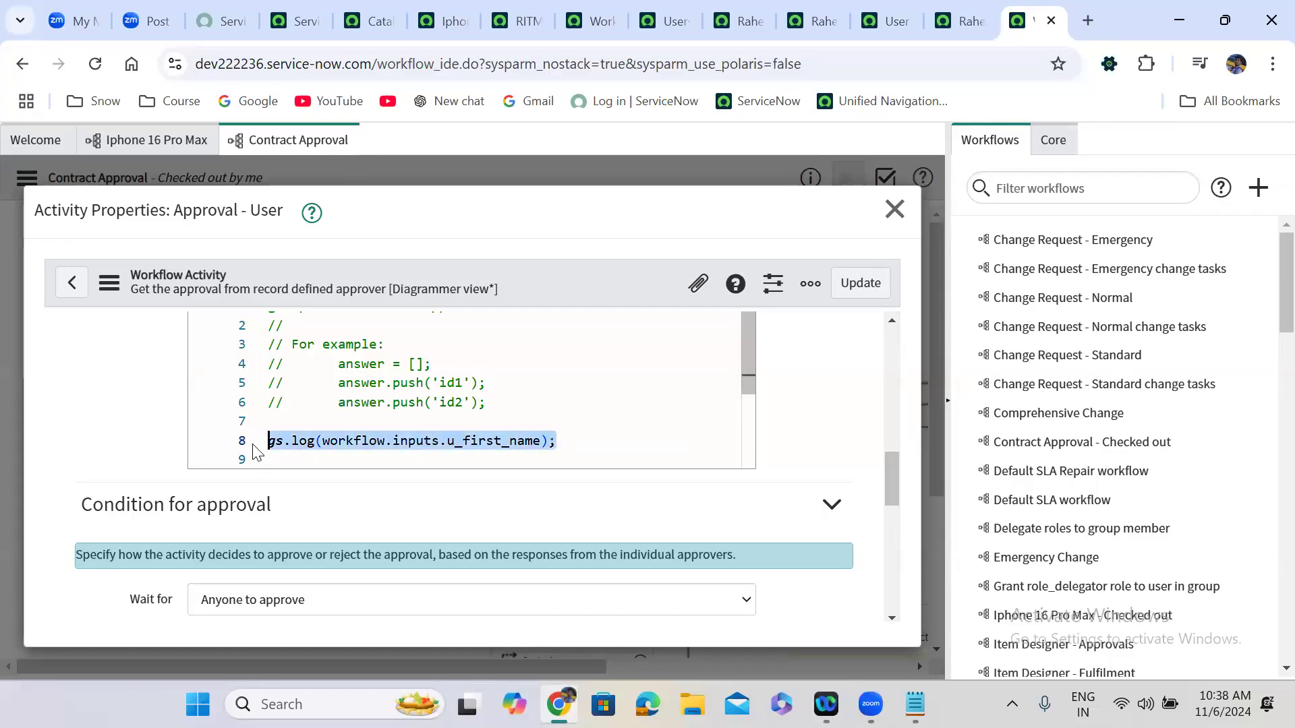
pyautogui.click(569, 443)
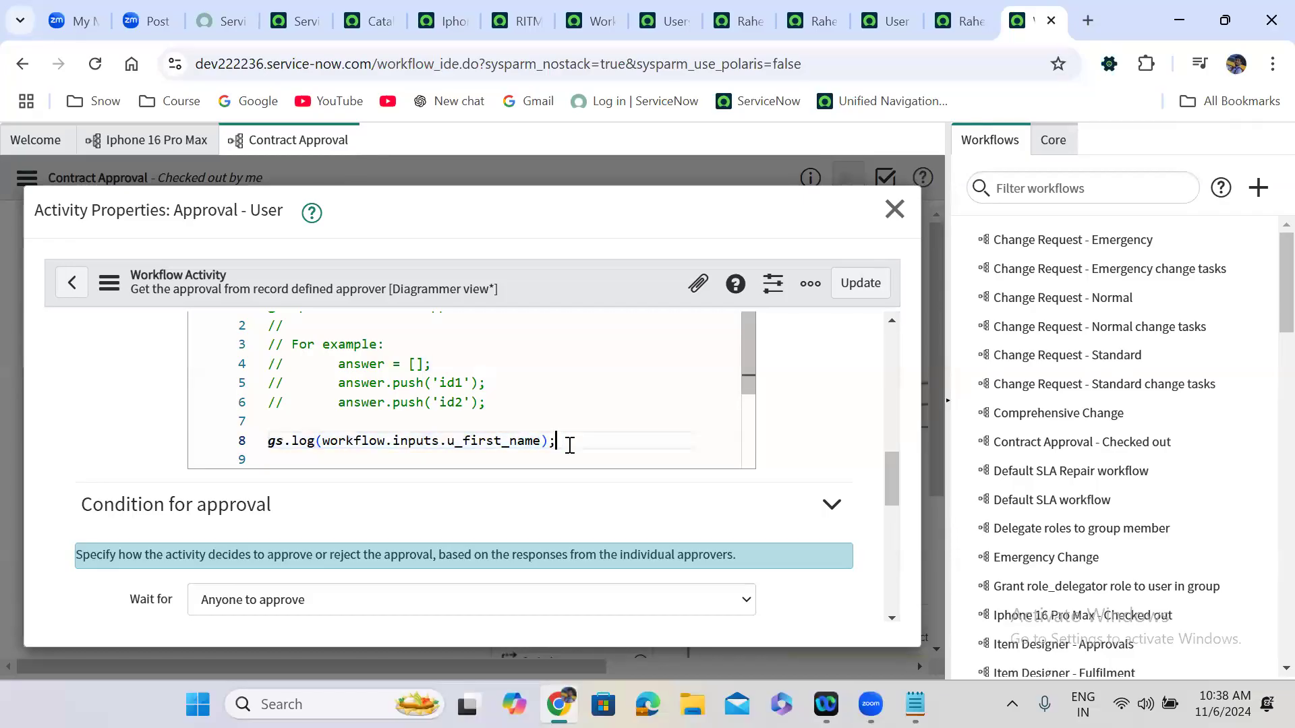
pyautogui.press('Return')
pyautogui.hotkey('ctrl', 'v')
pyautogui.click(503, 443)
pyautogui.press('BackSpace')
pyautogui.press('BackSpace')
pyautogui.press('BackSpace')
pyautogui.press('BackSpace')
pyautogui.press('BackSpace')
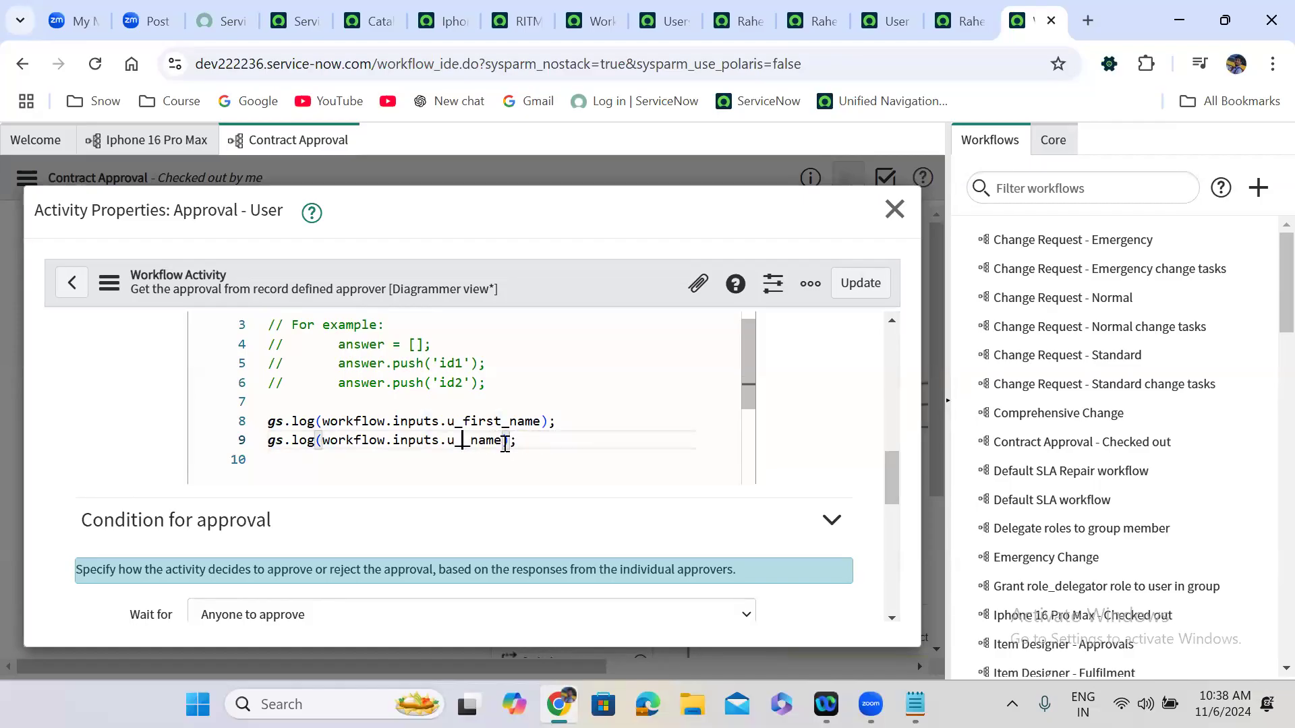
pyautogui.write('last')
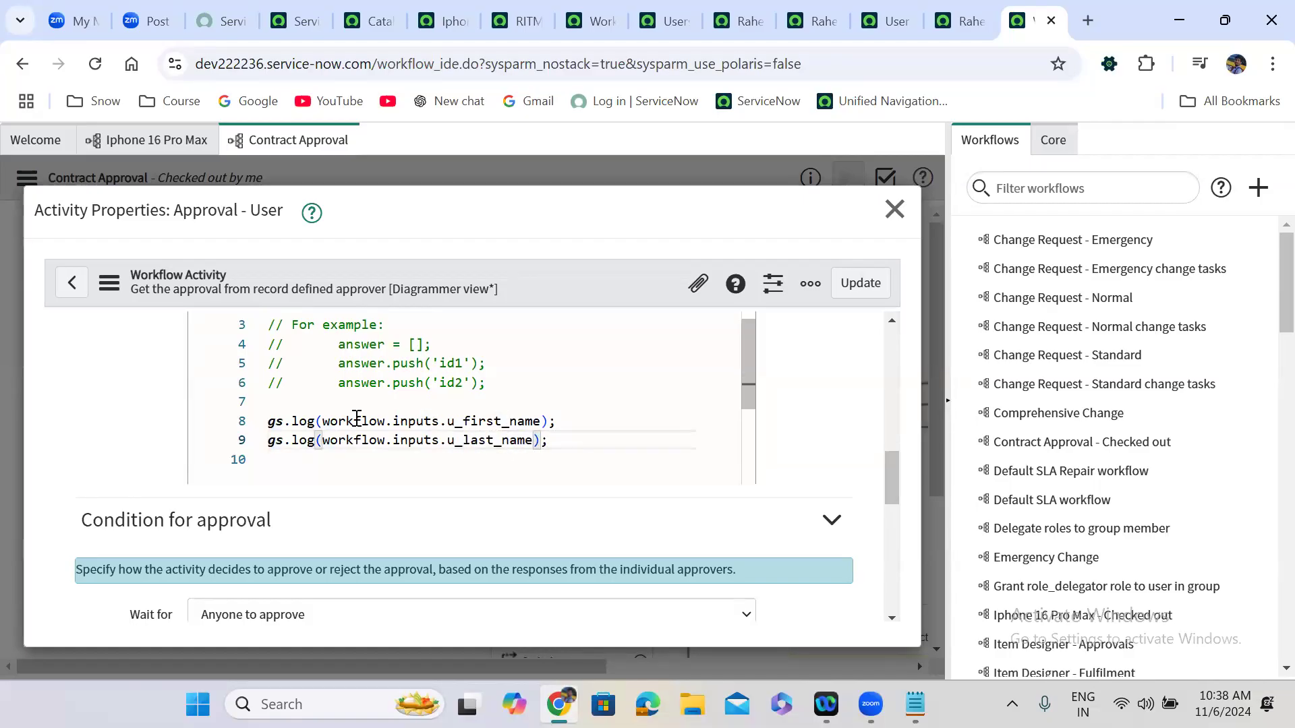
pyautogui.moveTo(322, 421)
pyautogui.mouseDown()
pyautogui.moveTo(544, 421)
pyautogui.moveTo(323, 442)
pyautogui.mouseUp()
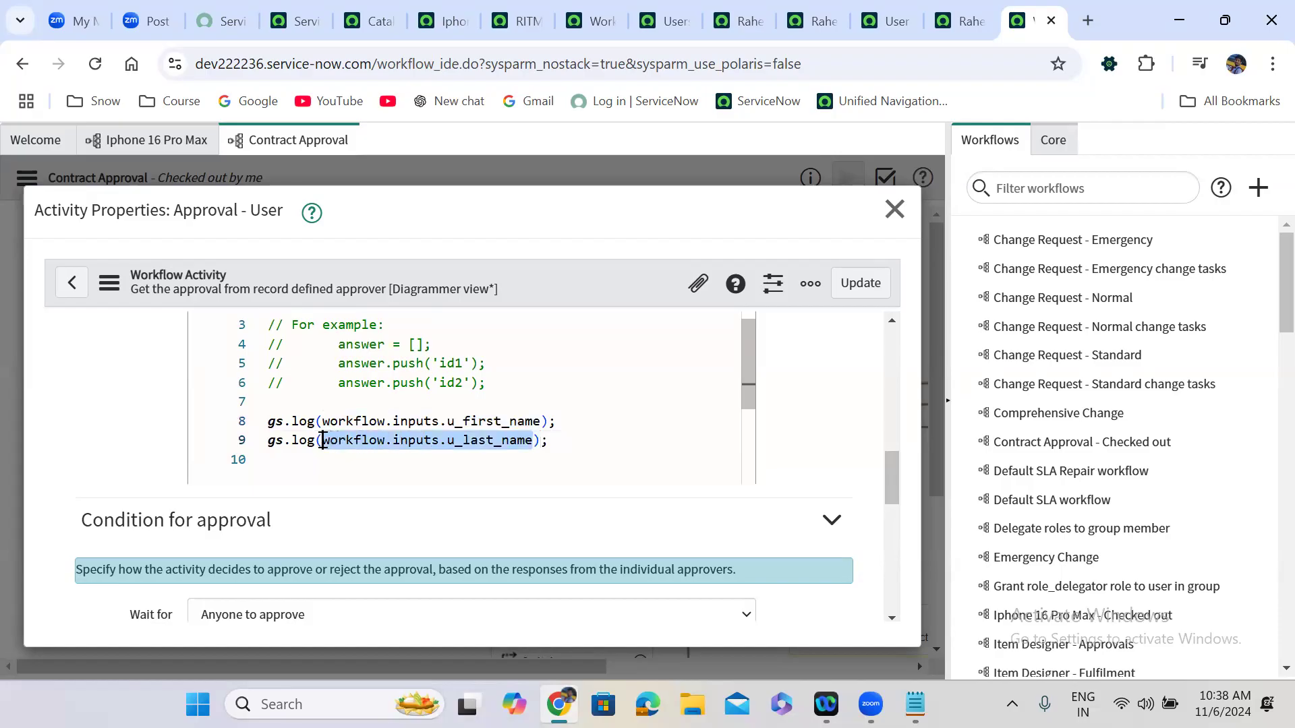
pyautogui.click(866, 284)
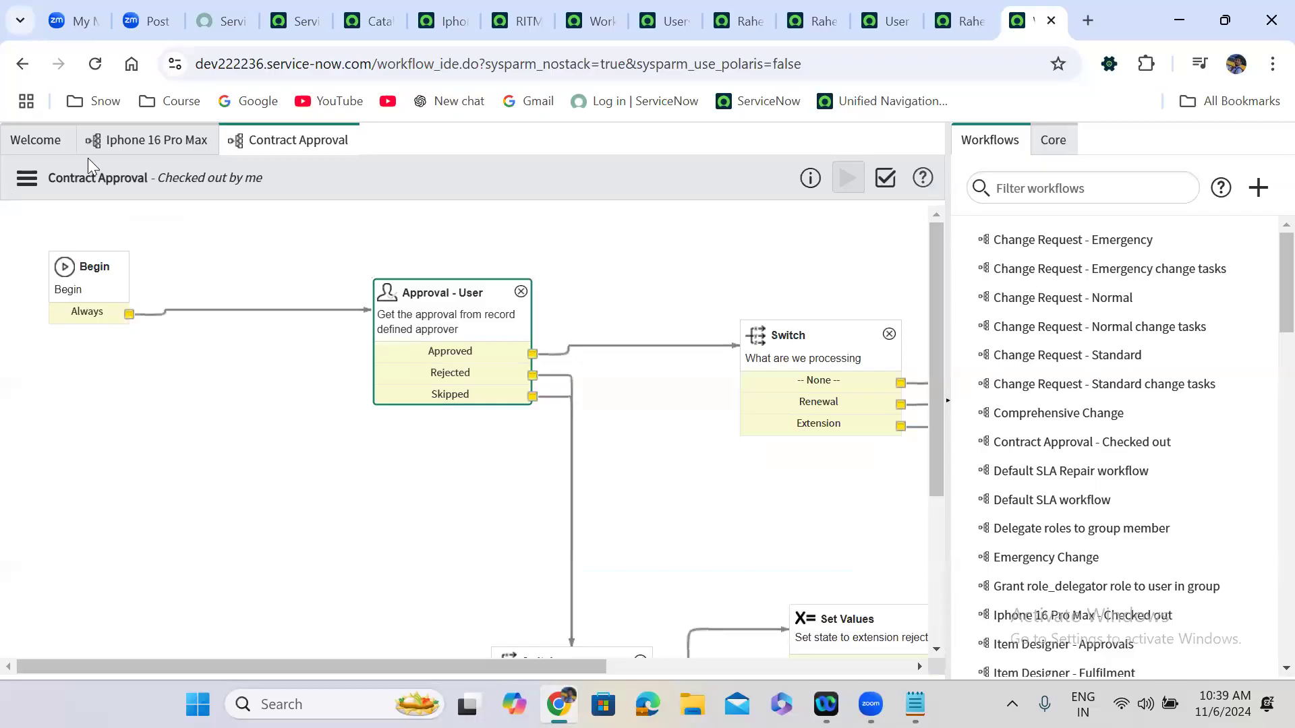
# Go back to the Contract Approval workflow and open its input variables list.
pyautogui.click(135, 139)
pyautogui.click(780, 443)
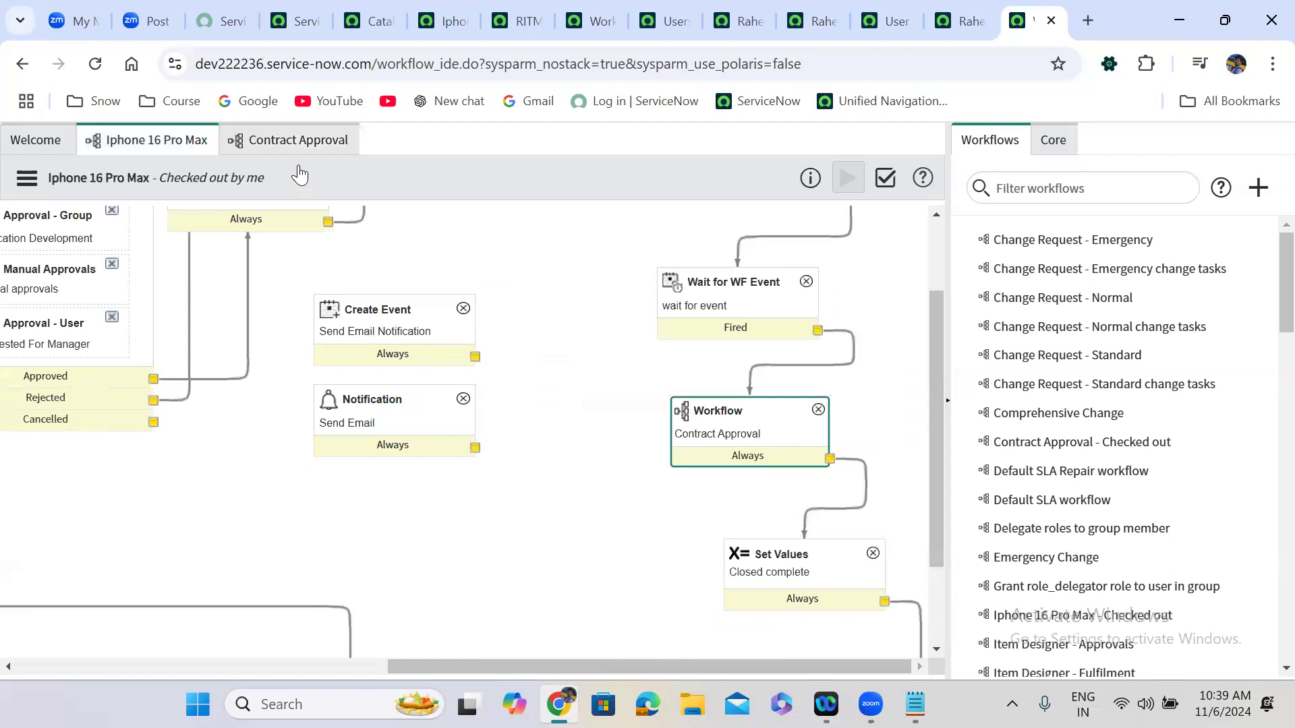
pyautogui.click(282, 139)
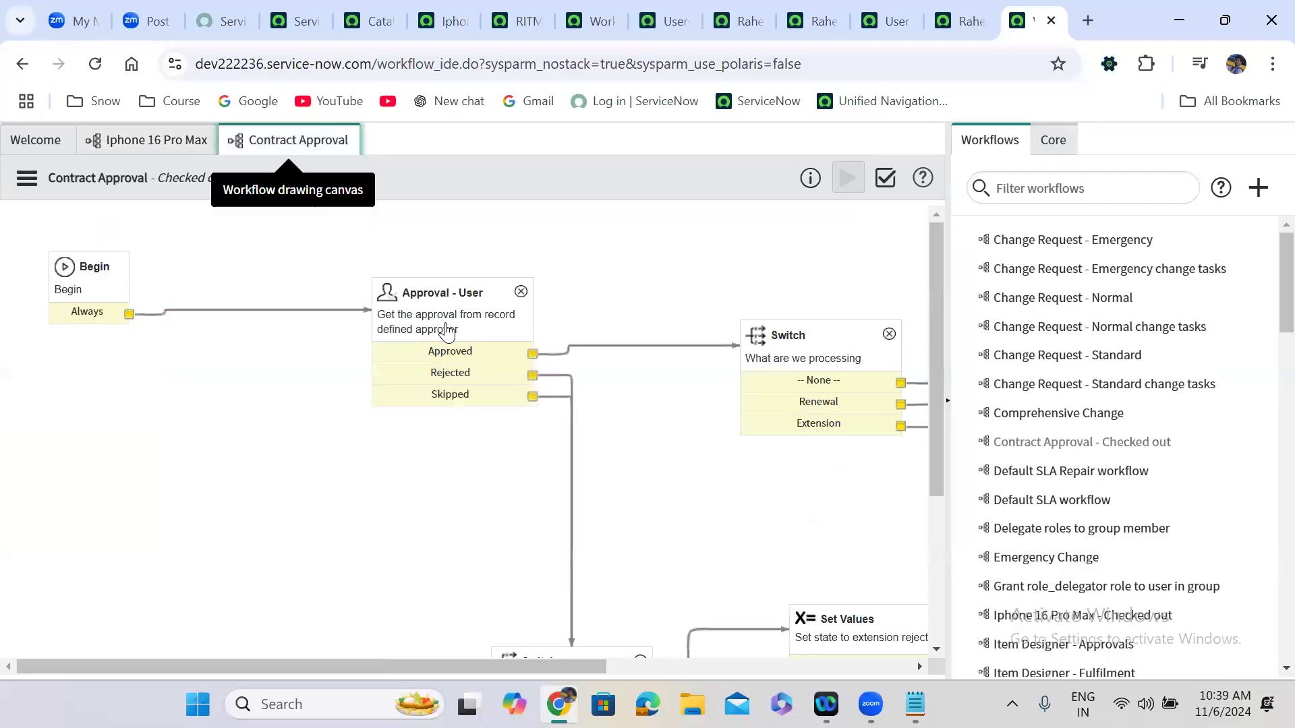
pyautogui.click(27, 178)
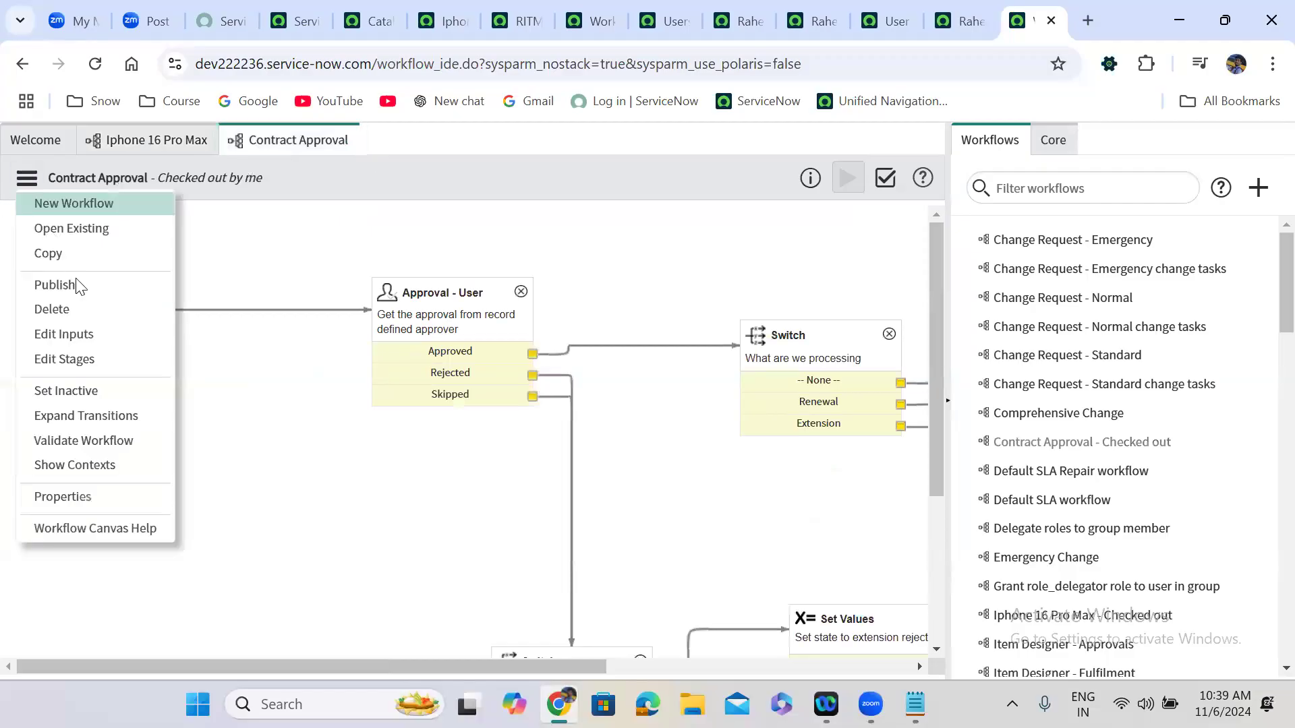
pyautogui.click(72, 336)
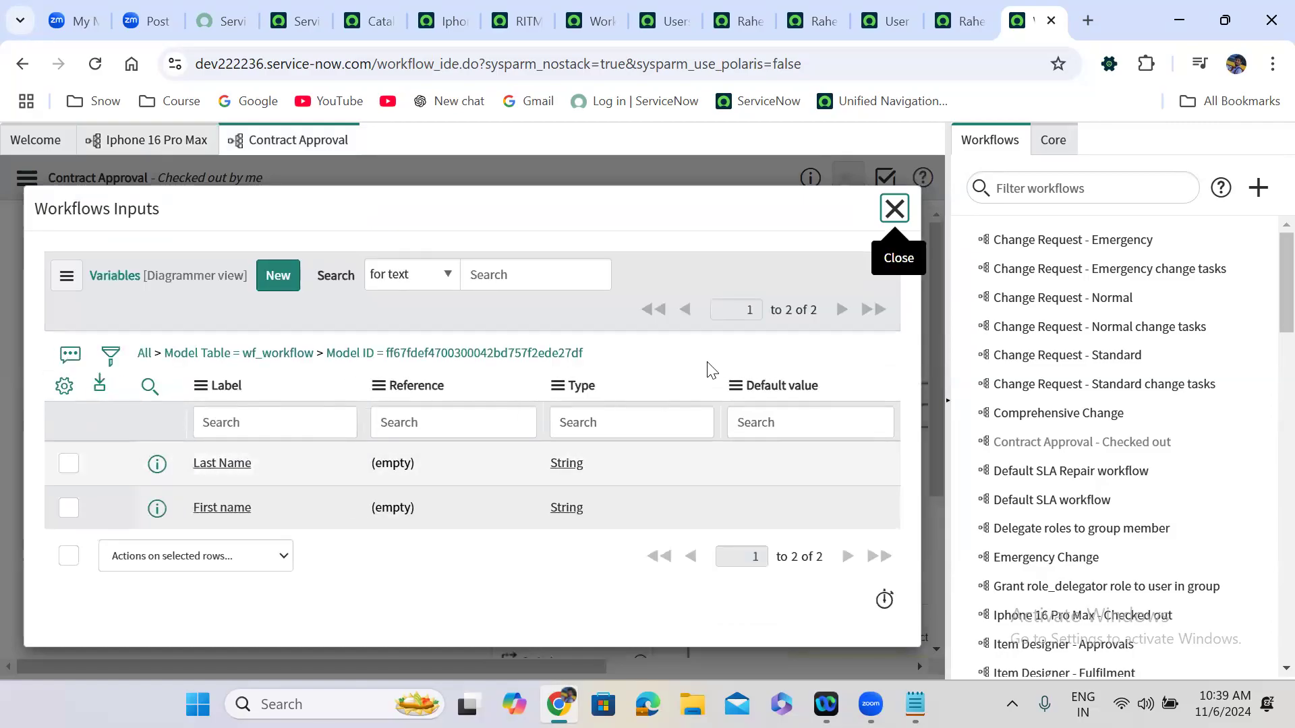
# Add the Column name column to the inputs list, apply it, and close the window.
pyautogui.click(64, 386)
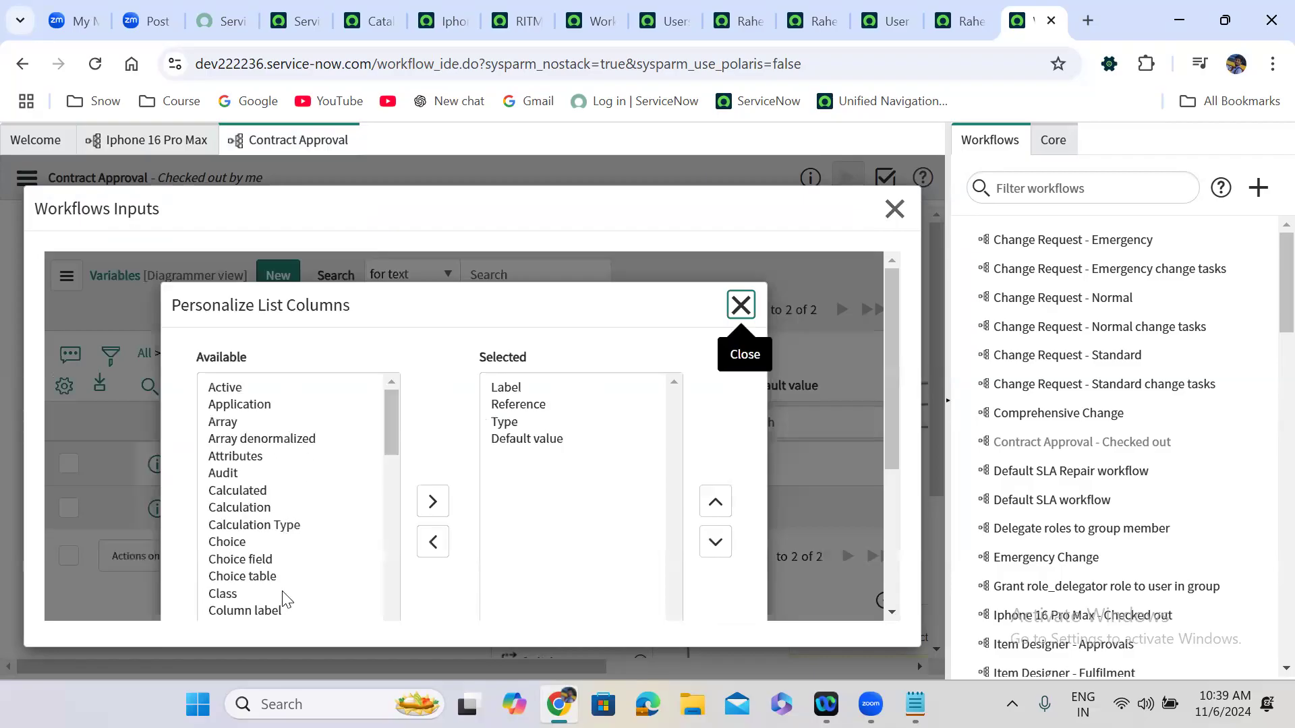
pyautogui.click(396, 448)
pyautogui.moveTo(394, 429); pyautogui.dragTo(394, 454)
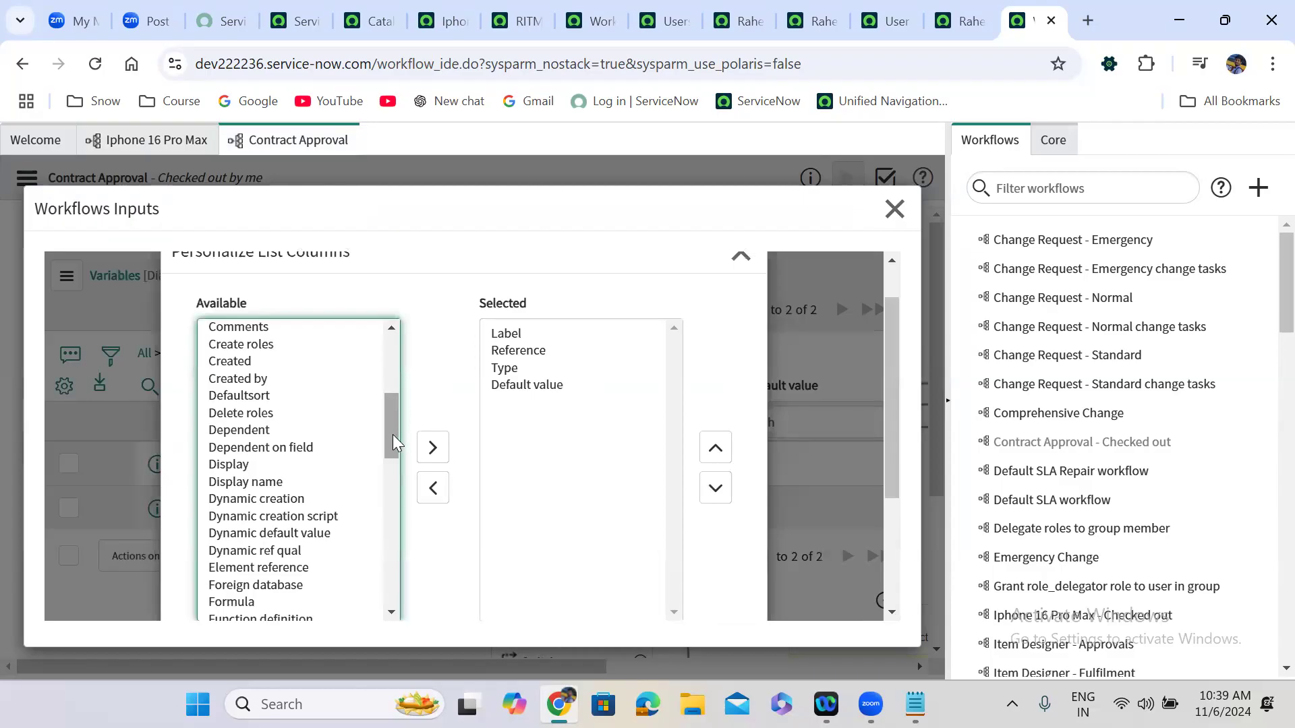
pyautogui.moveTo(393, 434)
pyautogui.mouseDown()
pyautogui.moveTo(393, 369)
pyautogui.moveTo(393, 409)
pyautogui.mouseUp()
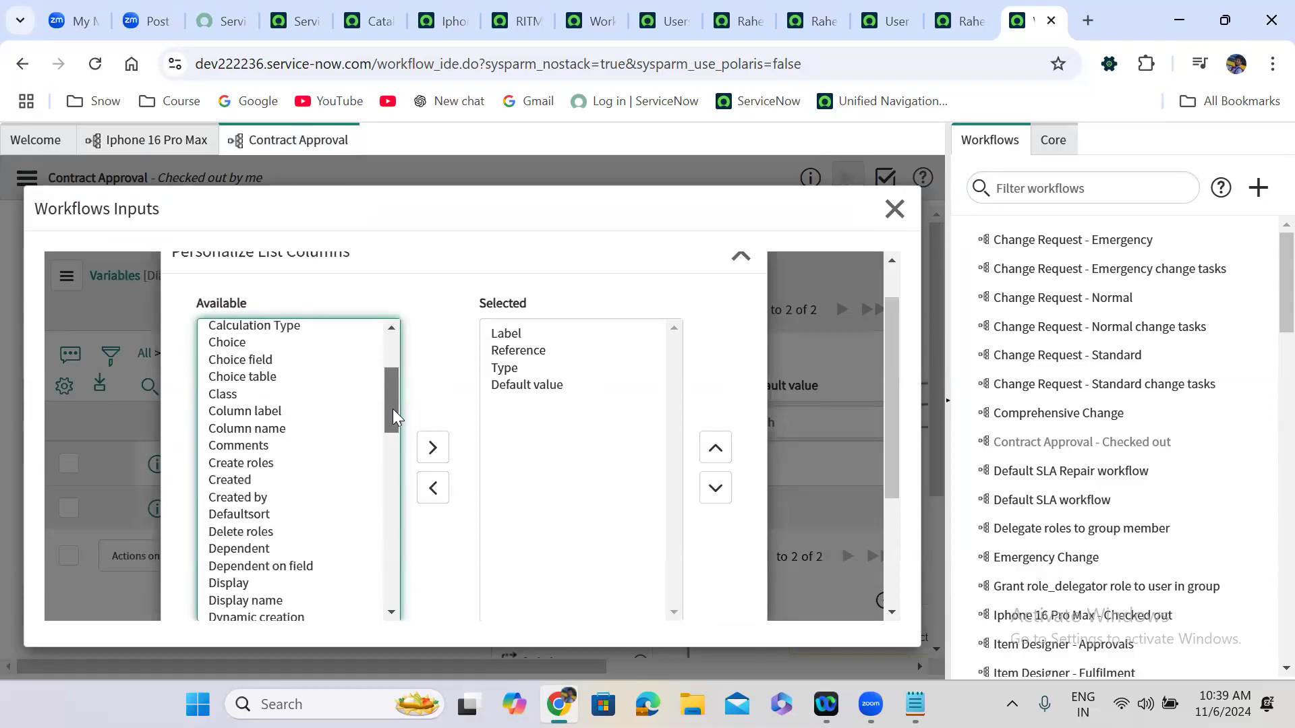
pyautogui.doubleClick(297, 430)
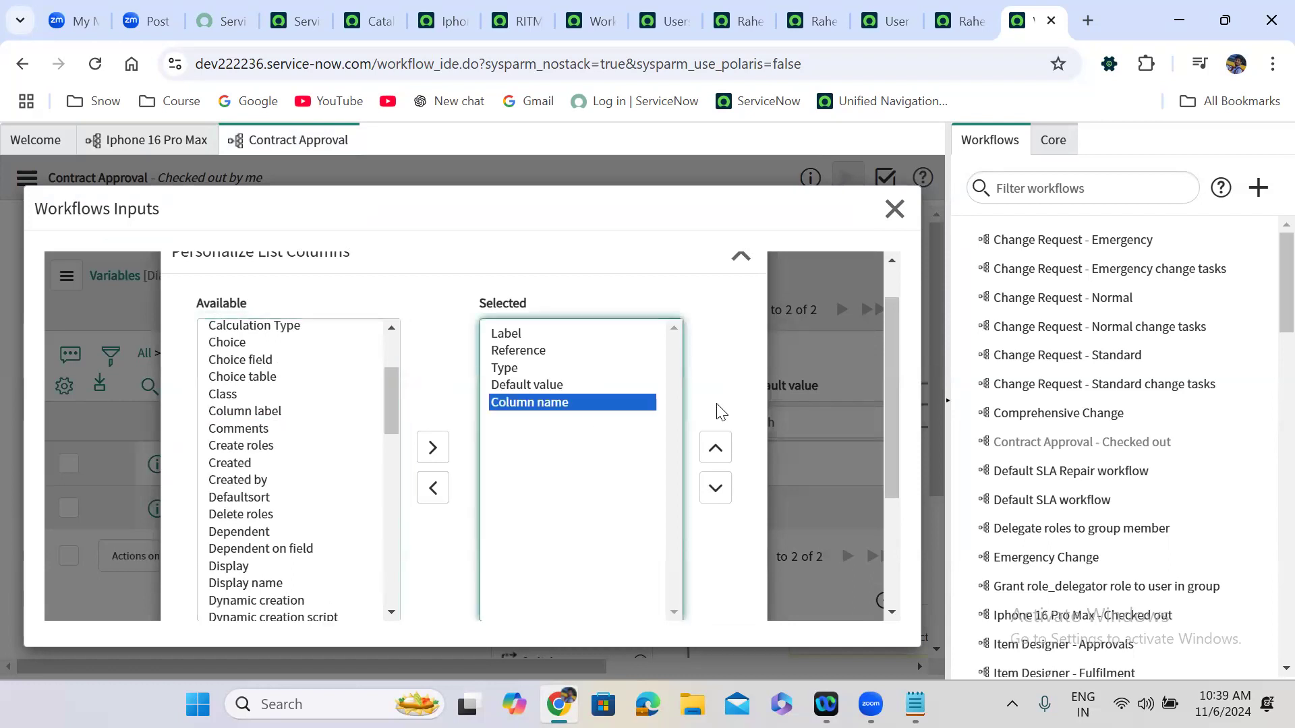
pyautogui.scroll(-3, 724, 521)
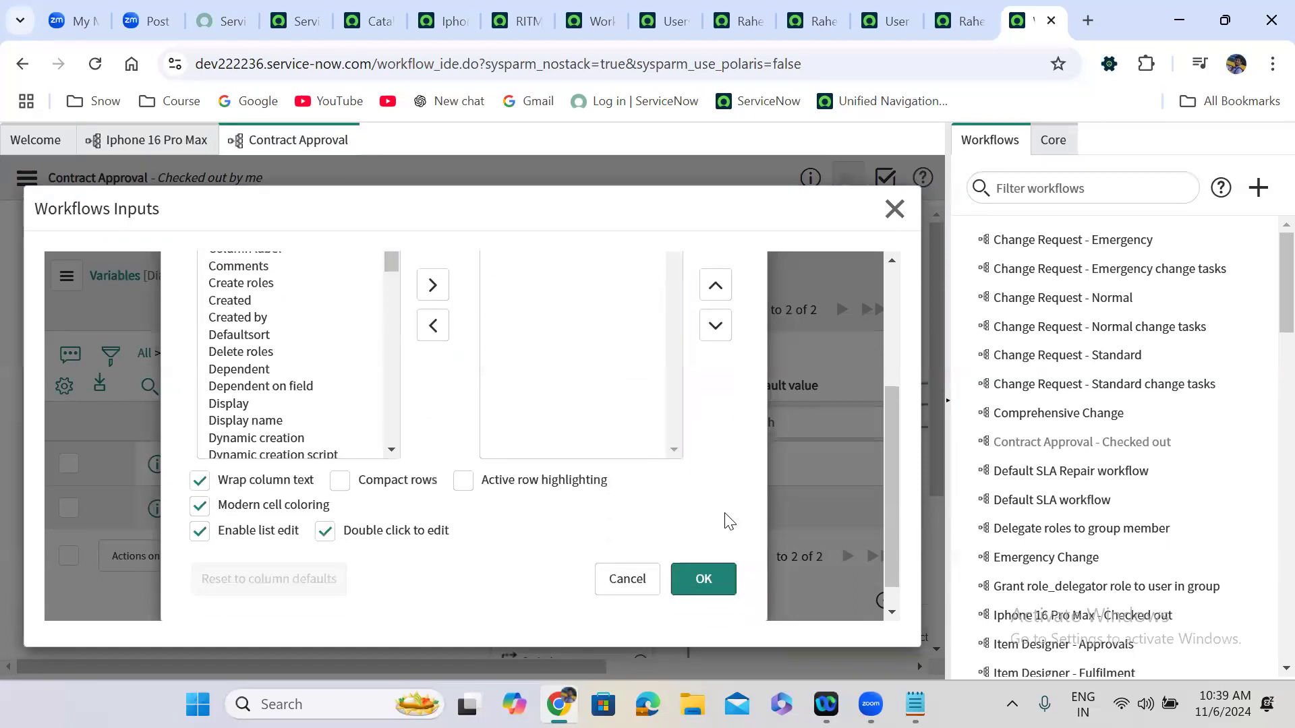
pyautogui.click(705, 549)
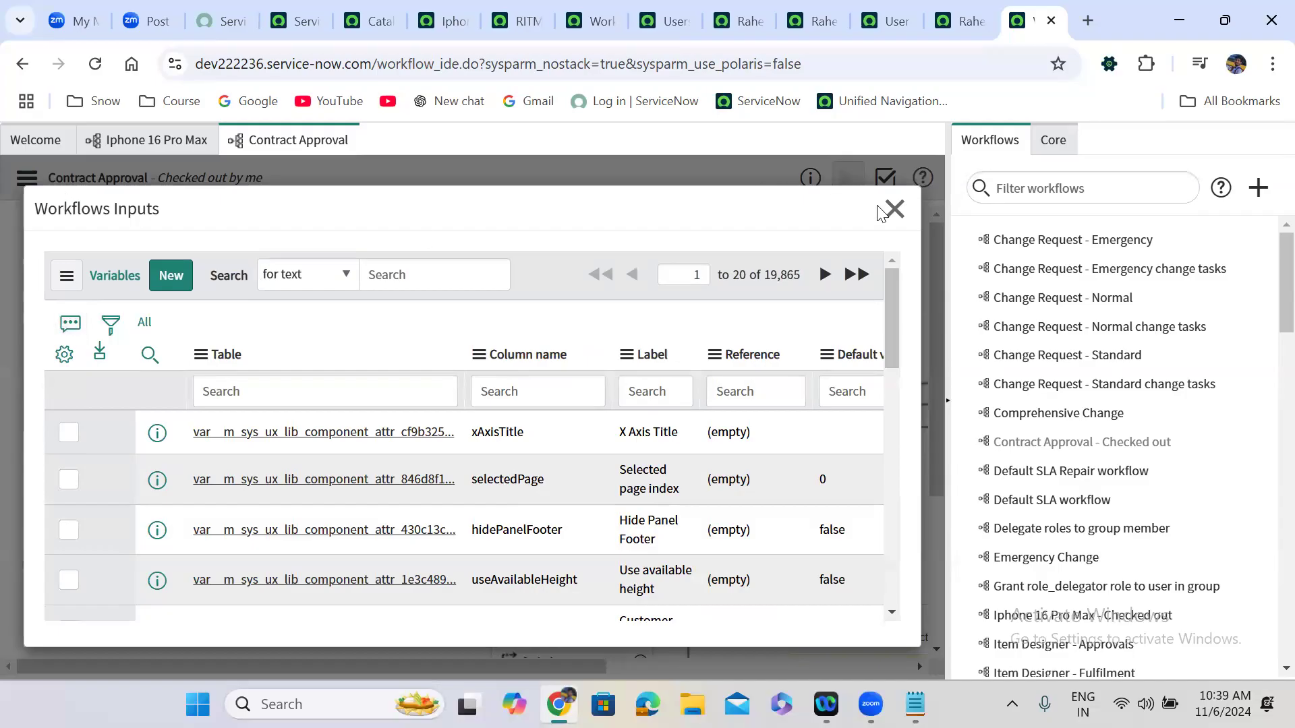
pyautogui.click(894, 215)
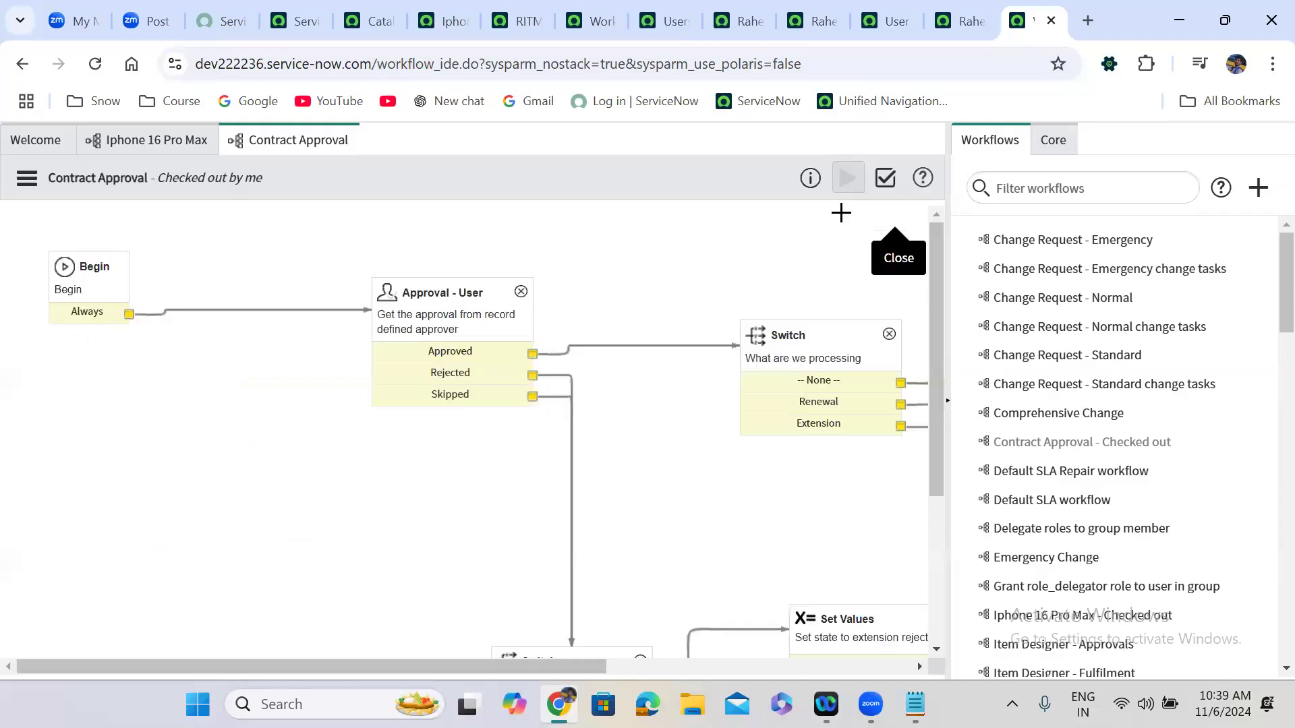
# Reopen the inputs list to check the u_first_name and u_last_name column names.
pyautogui.click(27, 178)
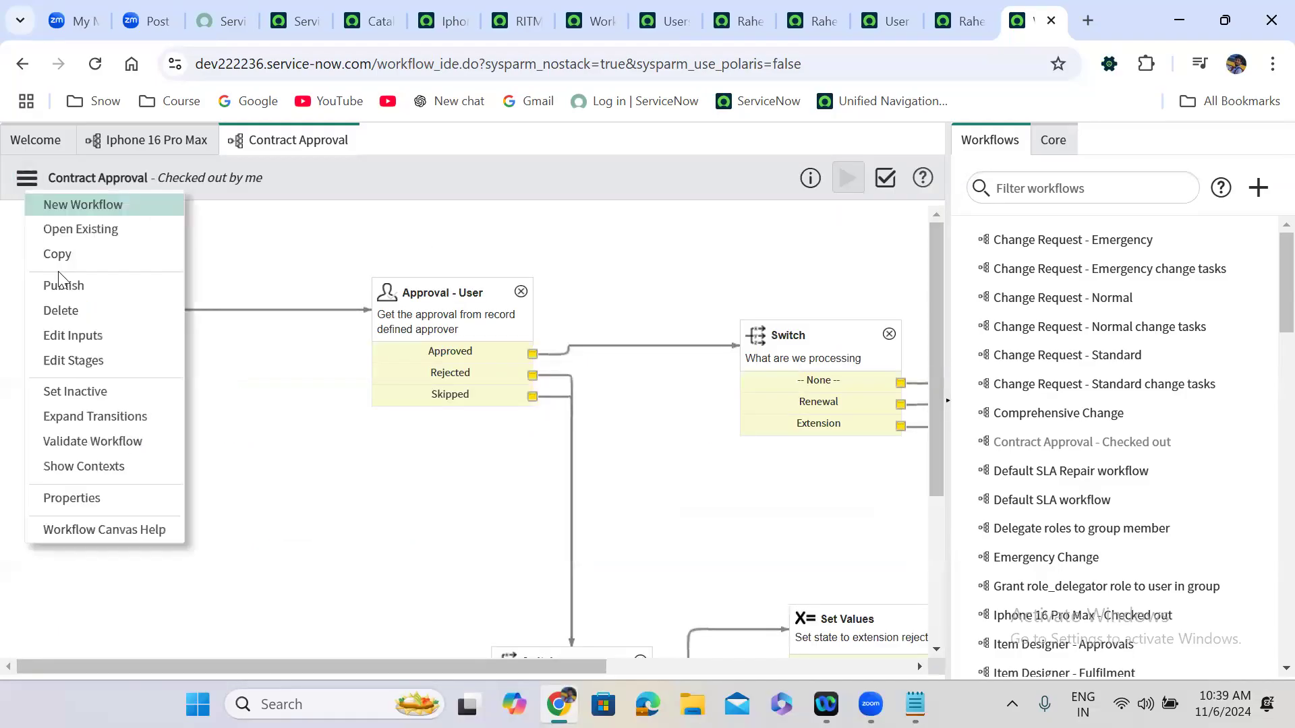
pyautogui.click(88, 340)
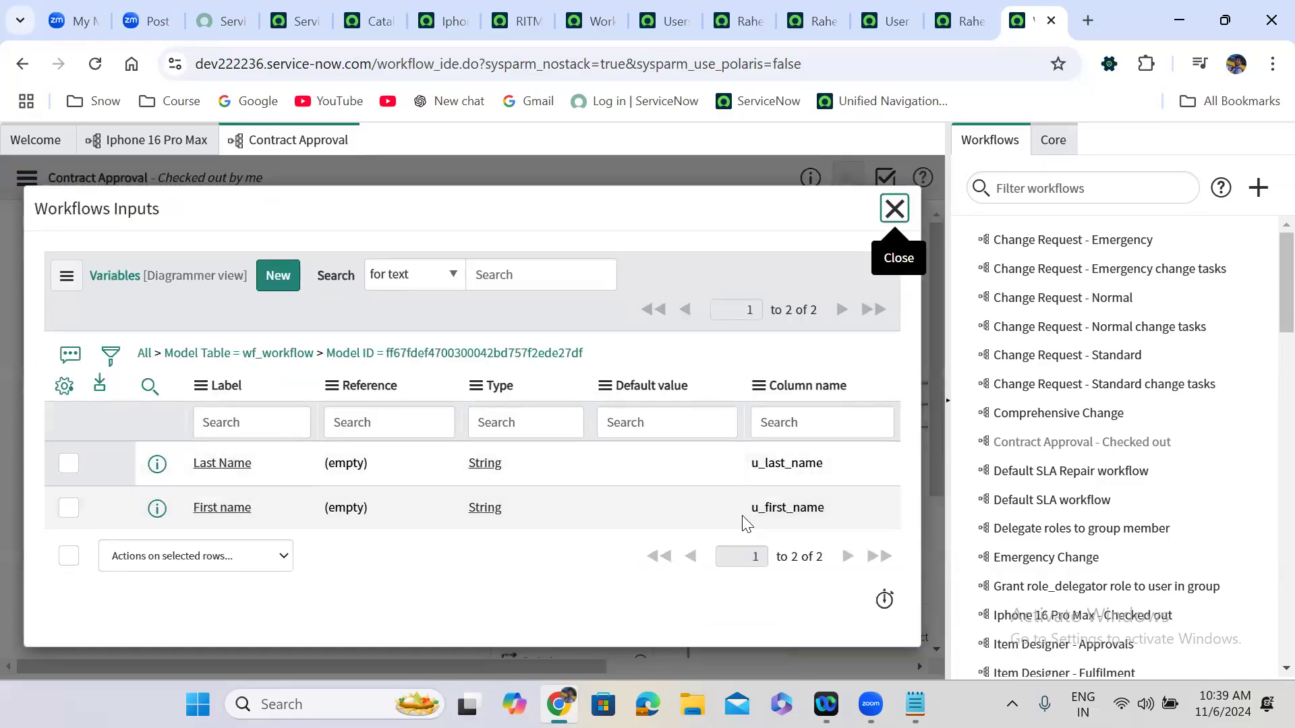
pyautogui.moveTo(749, 507); pyautogui.dragTo(872, 508)
pyautogui.moveTo(748, 463); pyautogui.dragTo(848, 470)
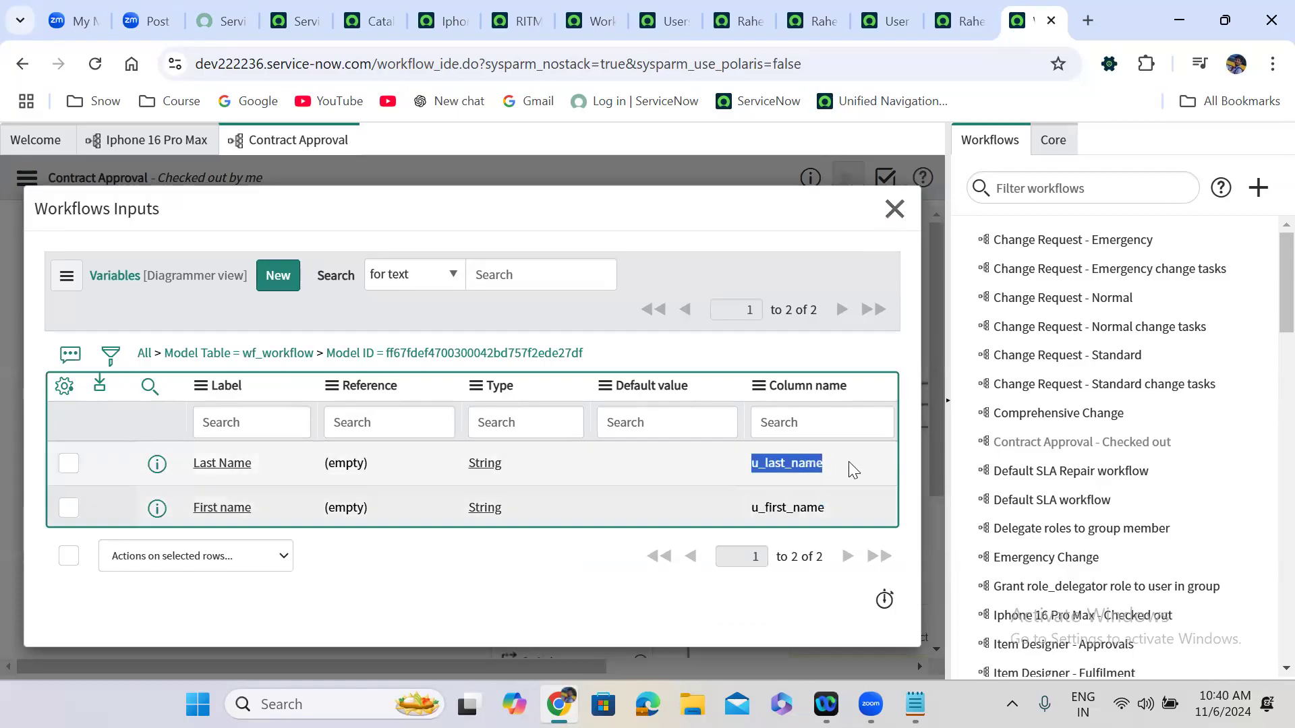
pyautogui.doubleClick(800, 466)
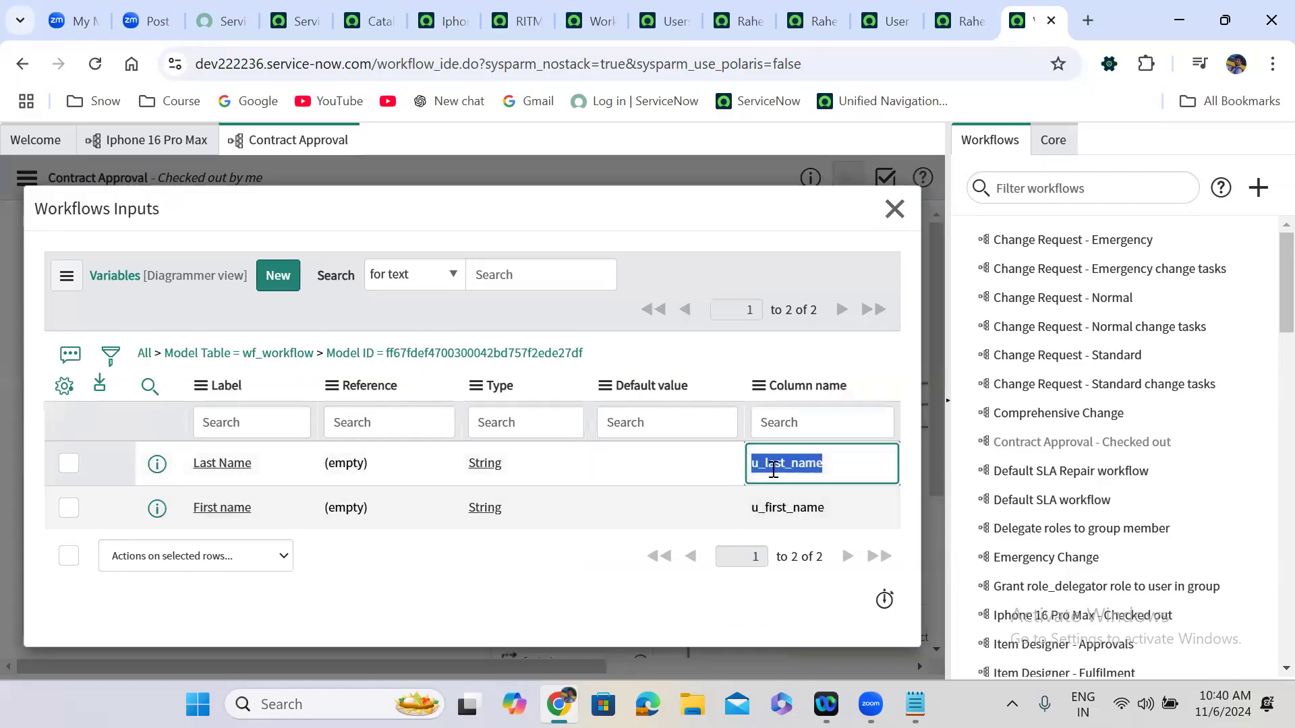
pyautogui.click(896, 208)
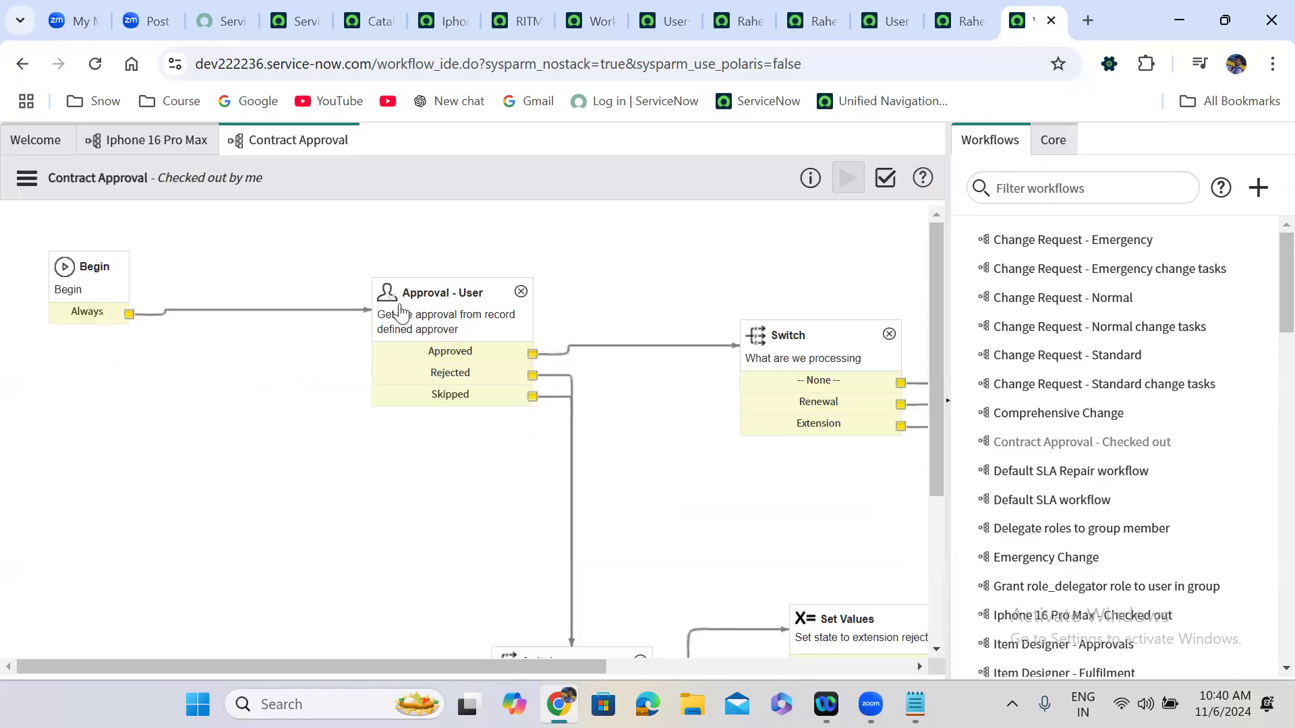
pyautogui.doubleClick(455, 330)
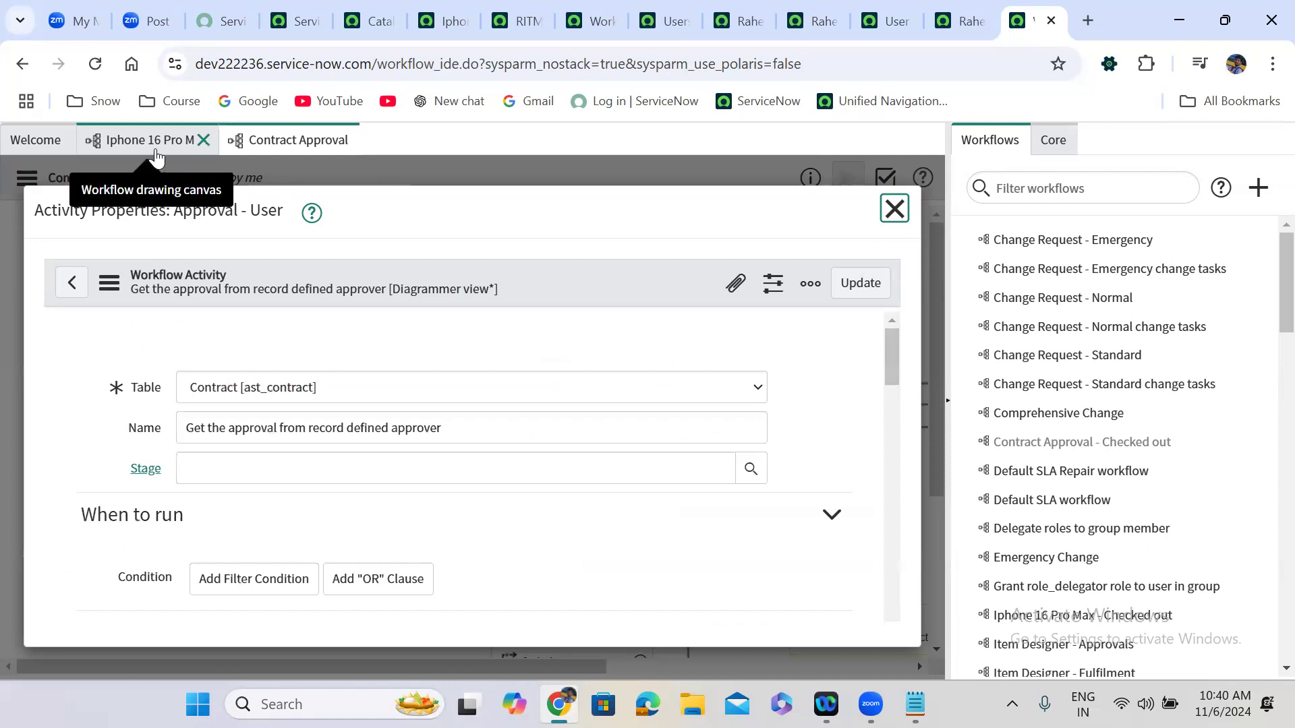
# Append an example-name // comment to both gs.log lines 8 and 9, then update.
pyautogui.scroll(-5, 899, 430)
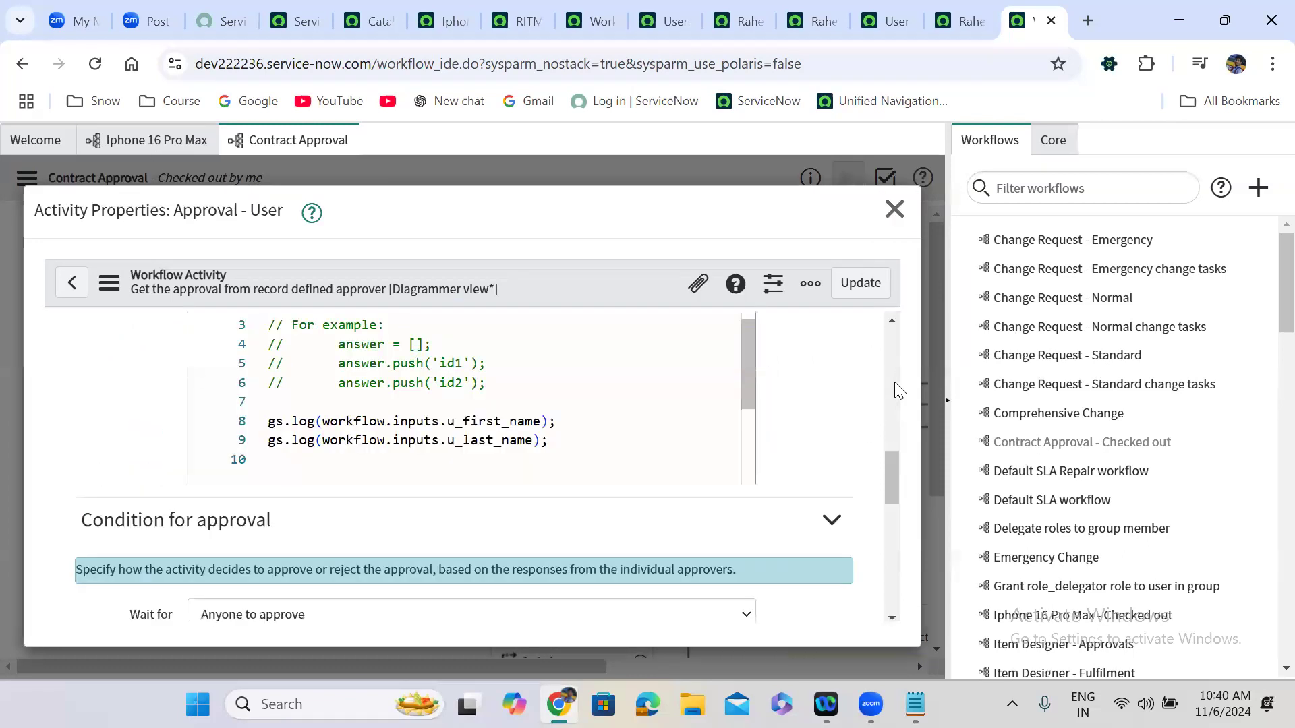
pyautogui.click(562, 421)
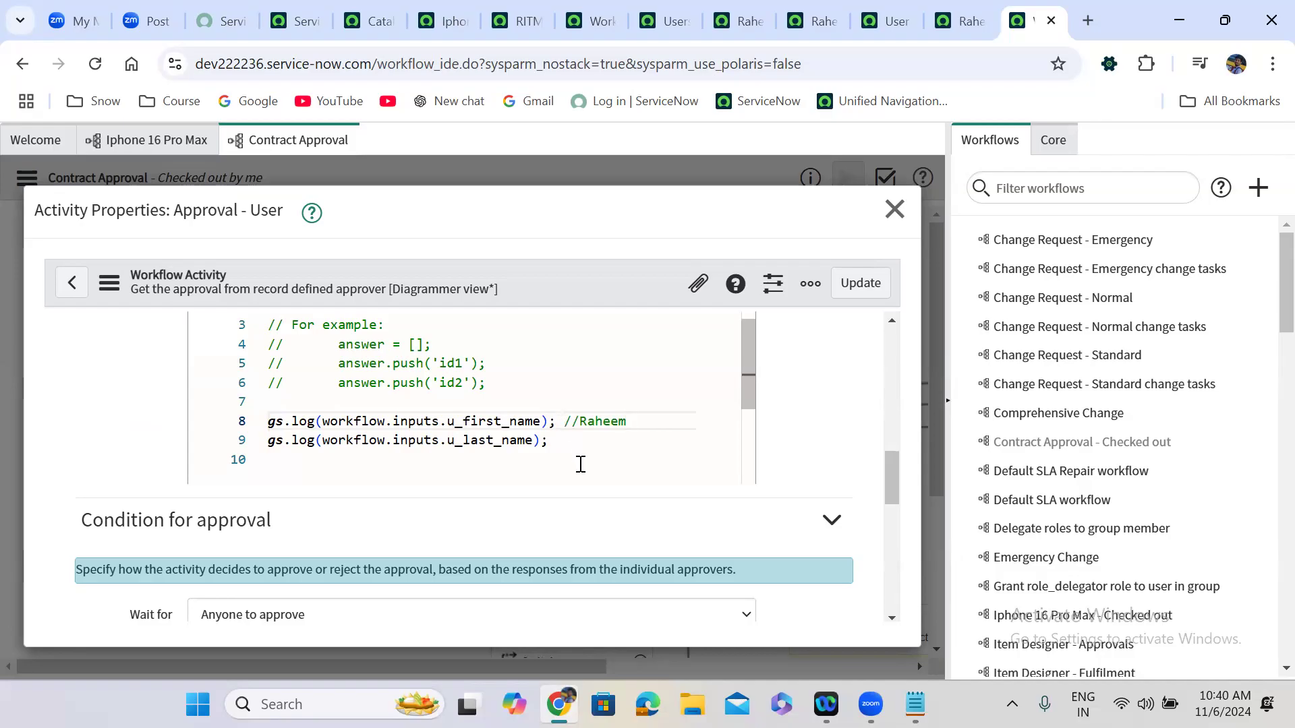
pyautogui.click(575, 445)
pyautogui.click(859, 283)
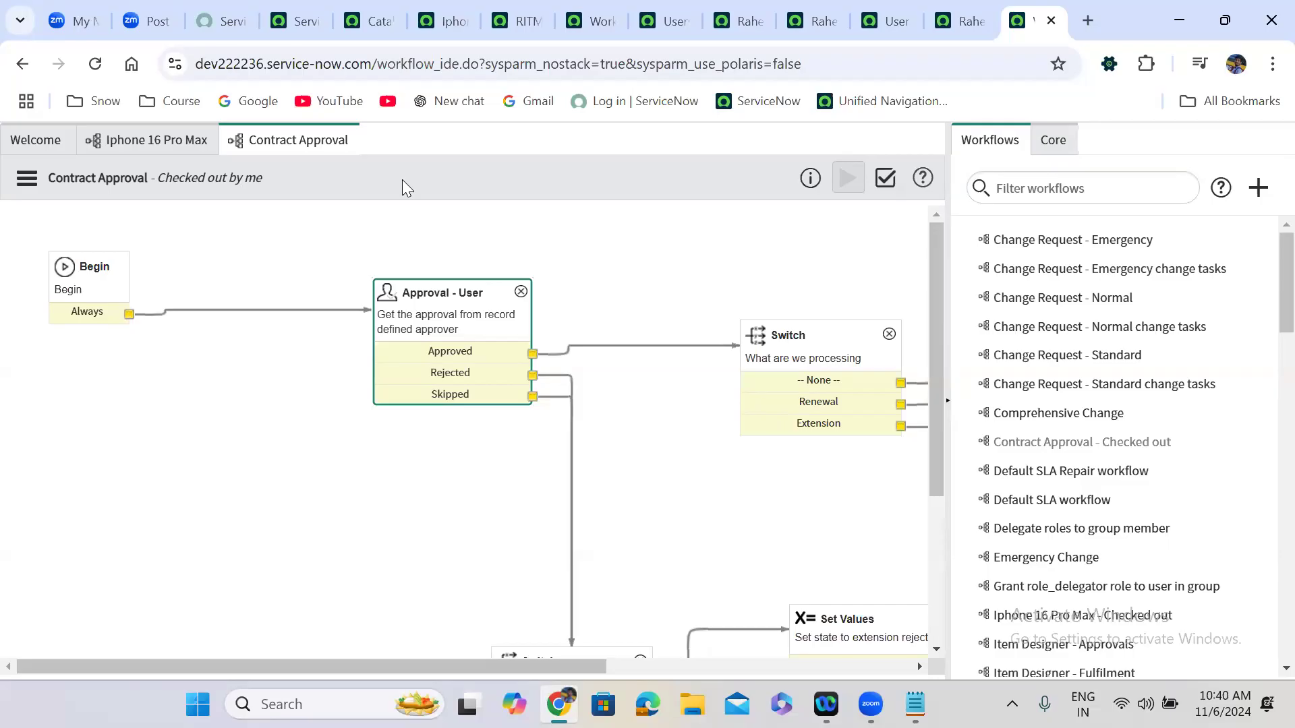
pyautogui.click(262, 135)
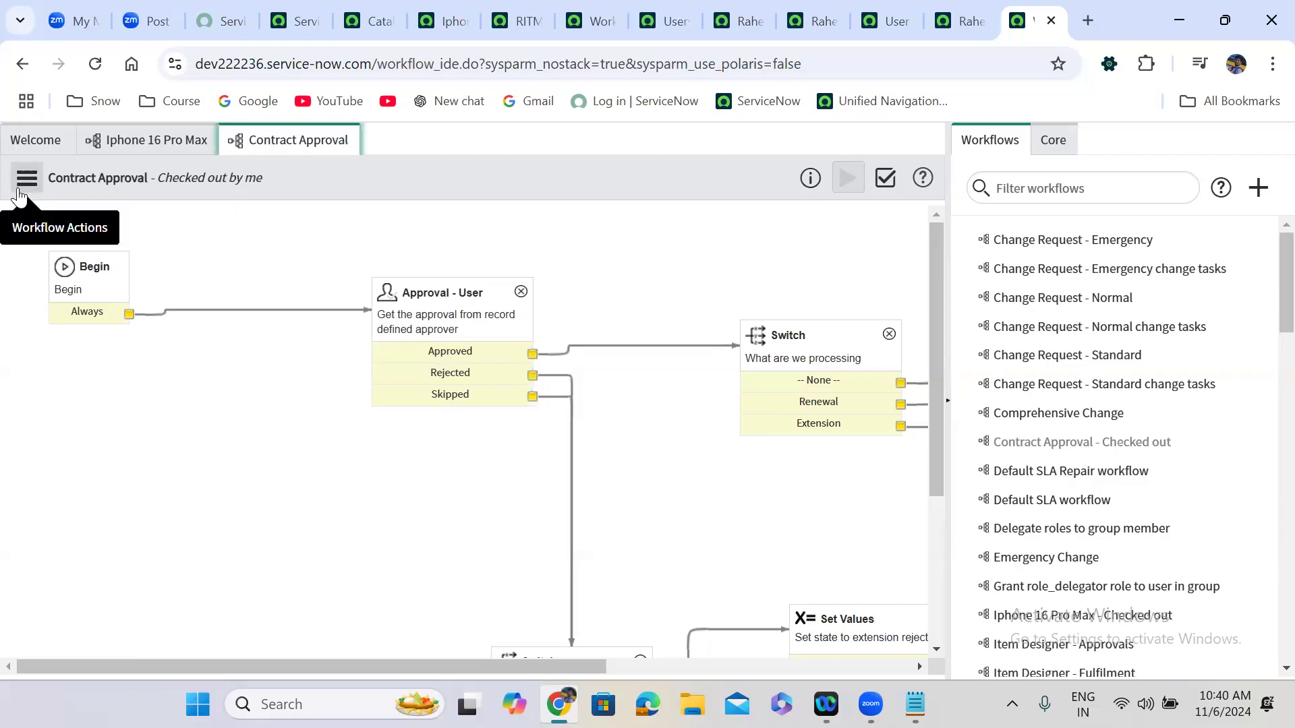
pyautogui.click(139, 139)
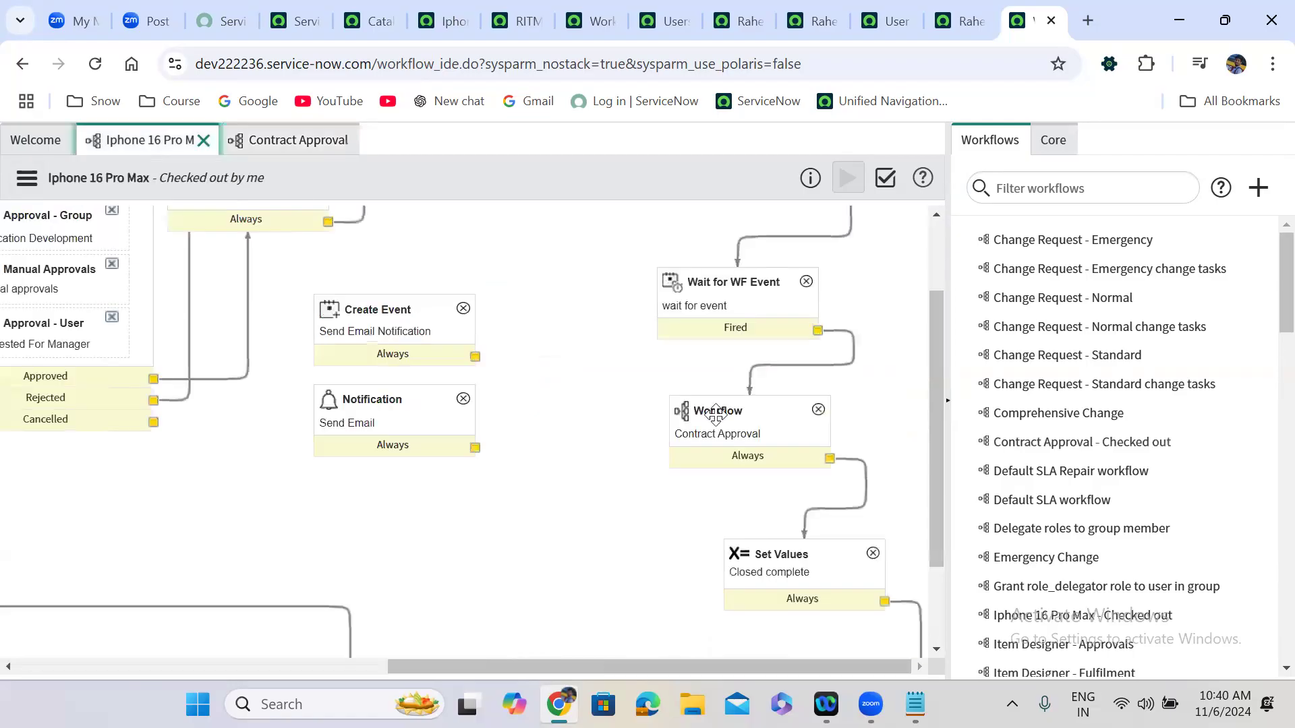
pyautogui.doubleClick(775, 441)
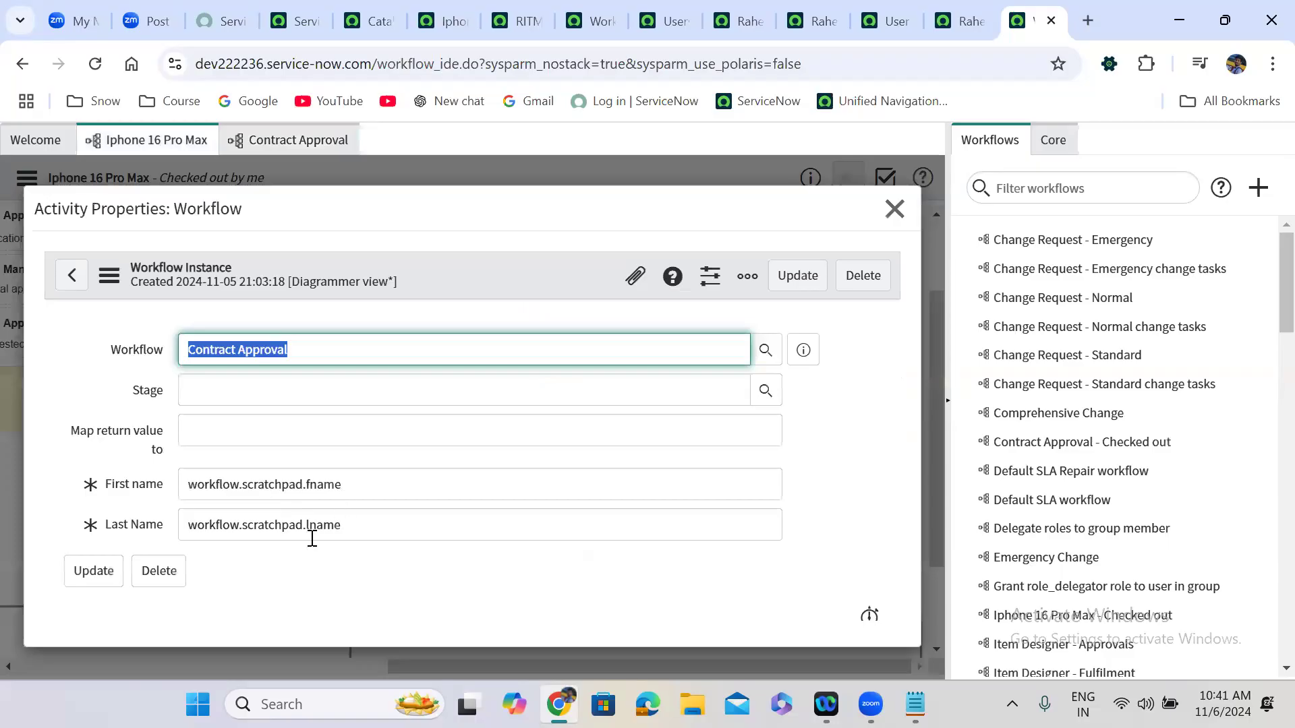
pyautogui.click(895, 209)
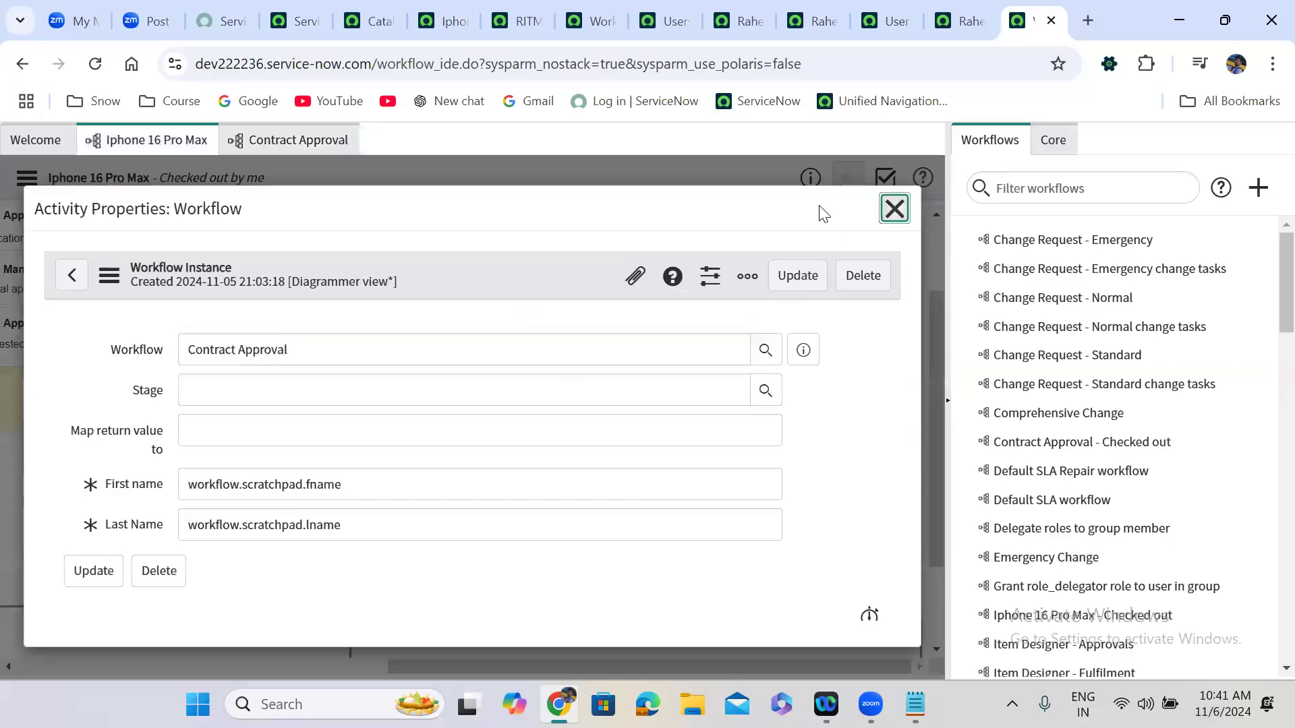
pyautogui.click(280, 143)
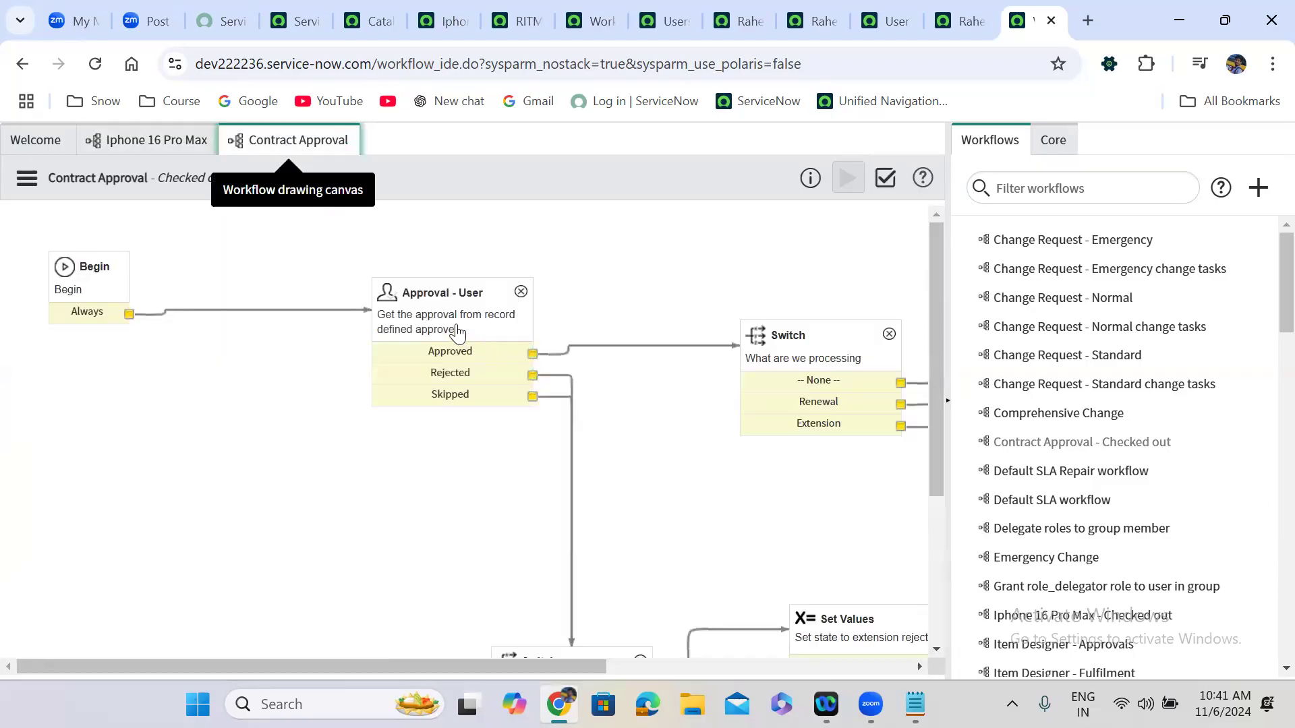
# Reopen Approval - User, review the workflow.inputs references in its script, and close the dialog.
pyautogui.doubleClick(457, 331)
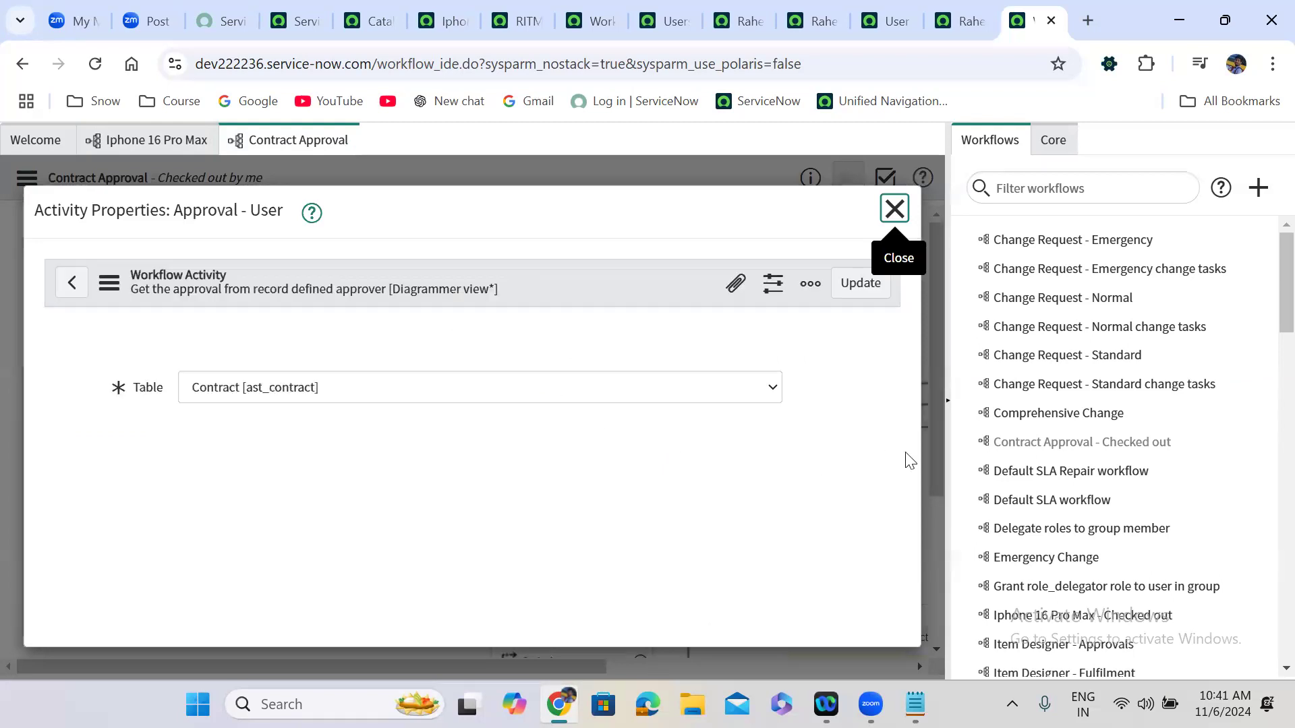
pyautogui.moveTo(892, 350); pyautogui.dragTo(891, 465)
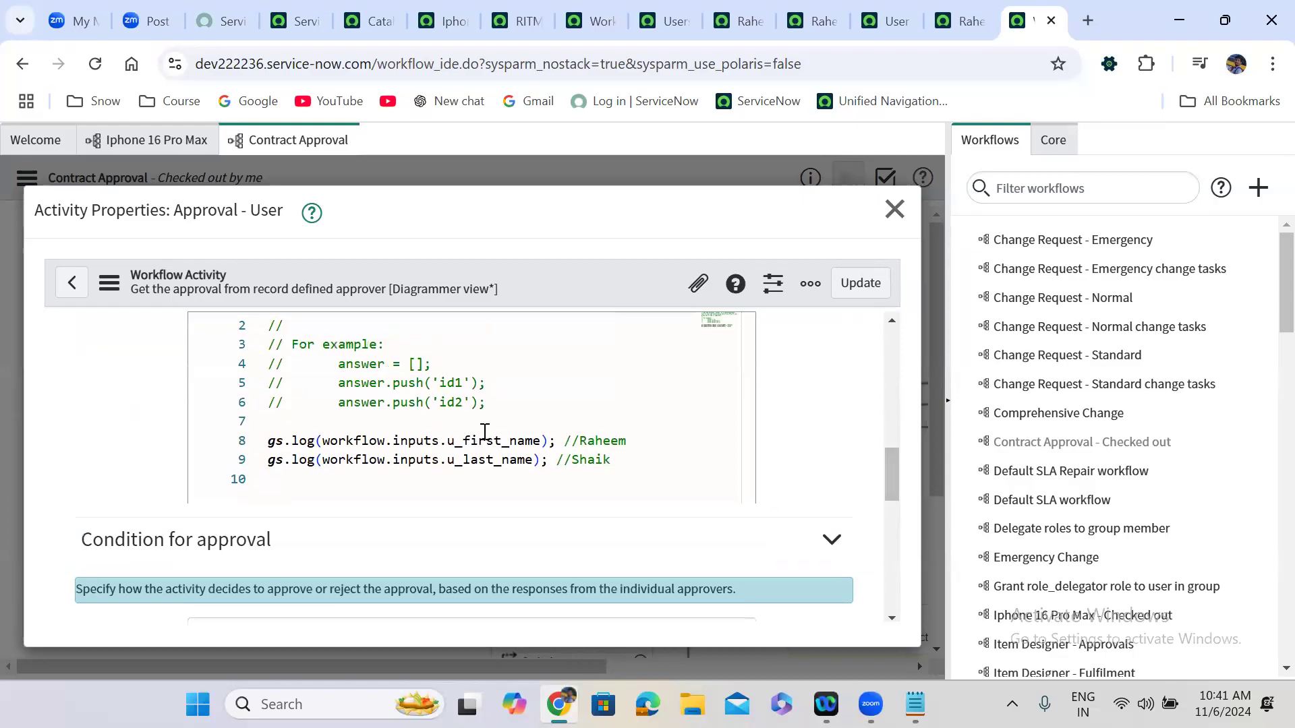
pyautogui.doubleClick(408, 443)
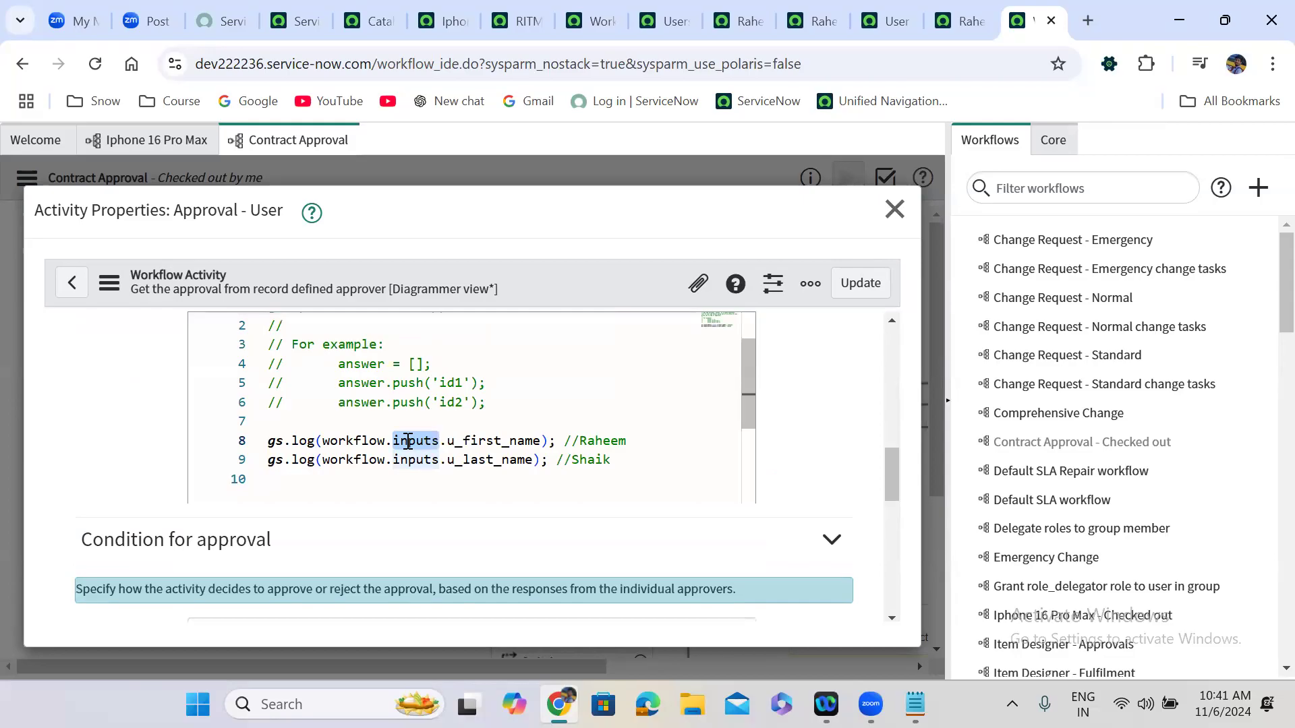
pyautogui.click(895, 209)
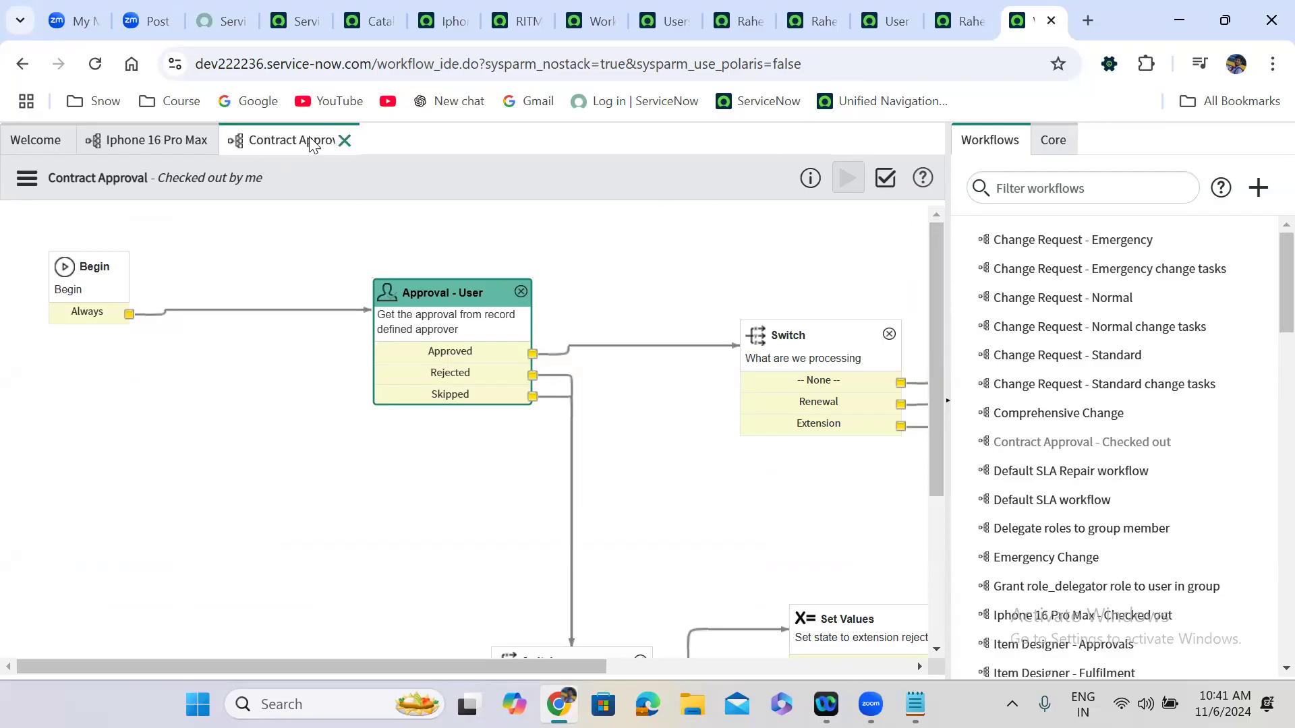
# Delete the extension-approved connector leading to End.
pyautogui.moveTo(563, 665); pyautogui.dragTo(943, 654)
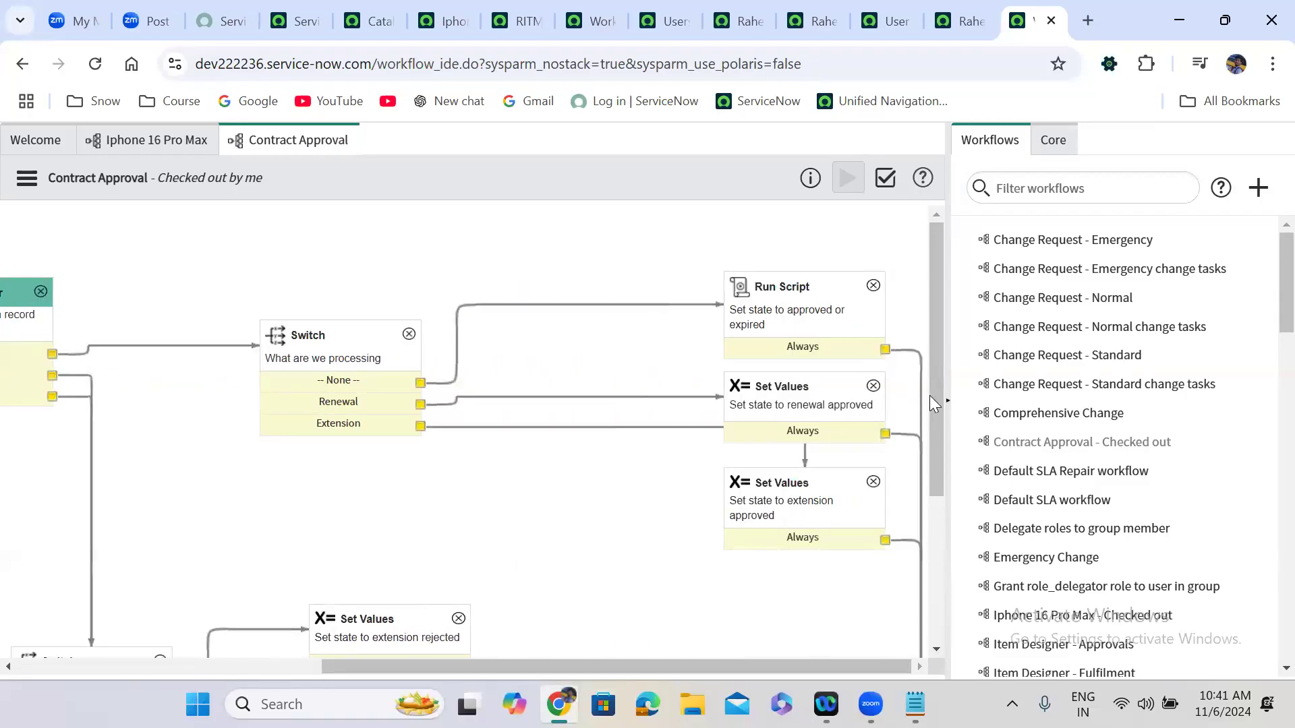
pyautogui.moveTo(940, 449); pyautogui.dragTo(957, 535)
pyautogui.moveTo(951, 557); pyautogui.dragTo(950, 561)
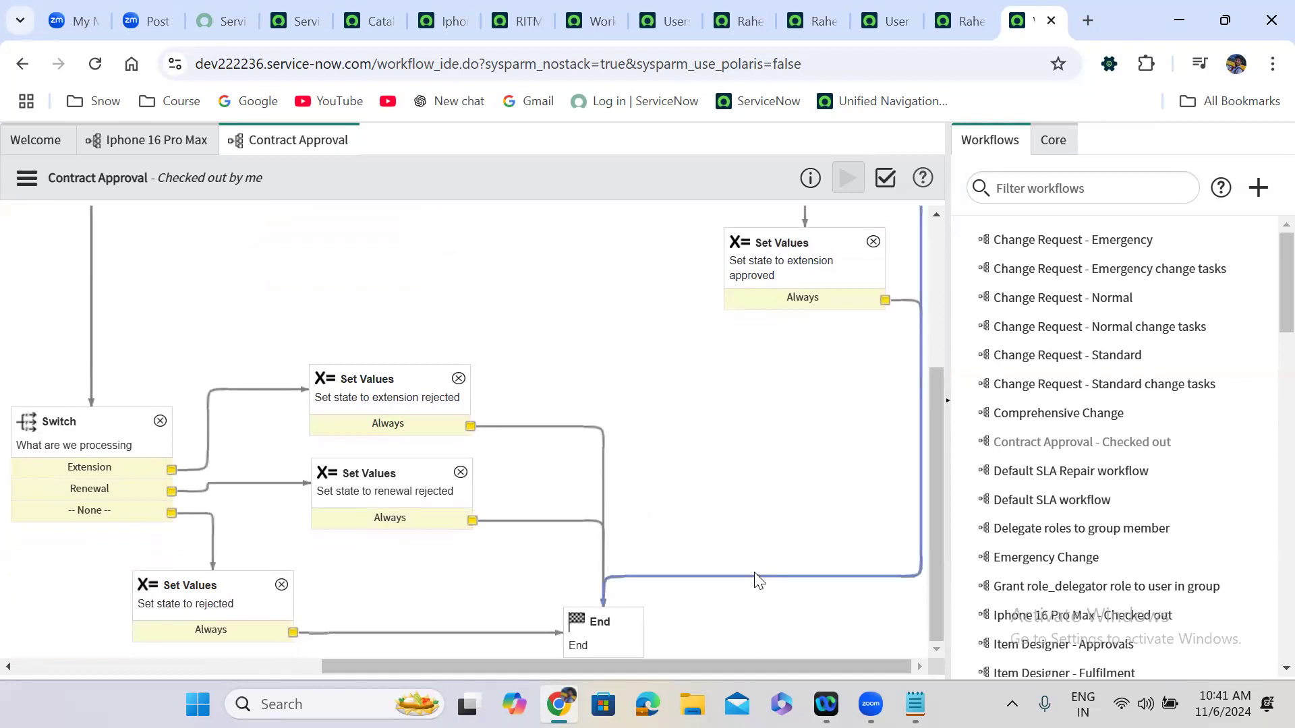
pyautogui.press('Delete')
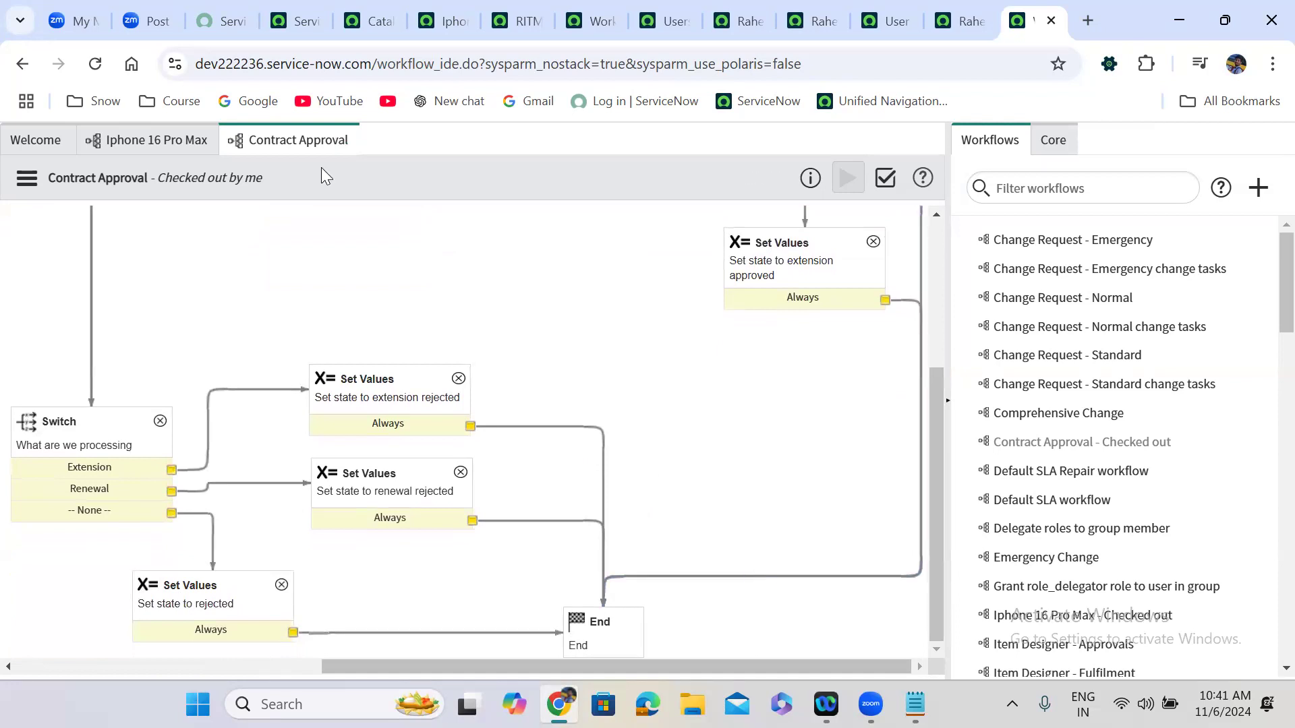
pyautogui.click(718, 579)
pyautogui.press('Delete')
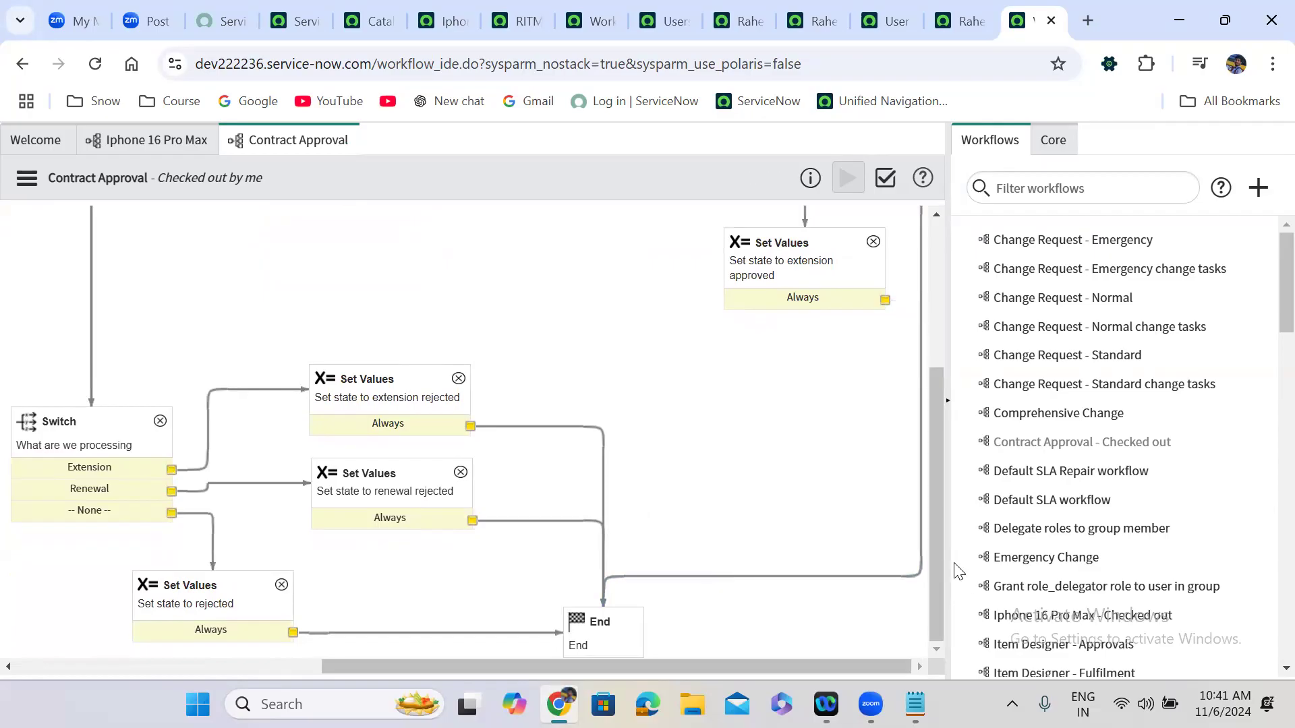
pyautogui.moveTo(936, 605)
pyautogui.mouseDown()
pyautogui.moveTo(935, 383)
pyautogui.moveTo(931, 608)
pyautogui.mouseUp()
pyautogui.click(723, 577)
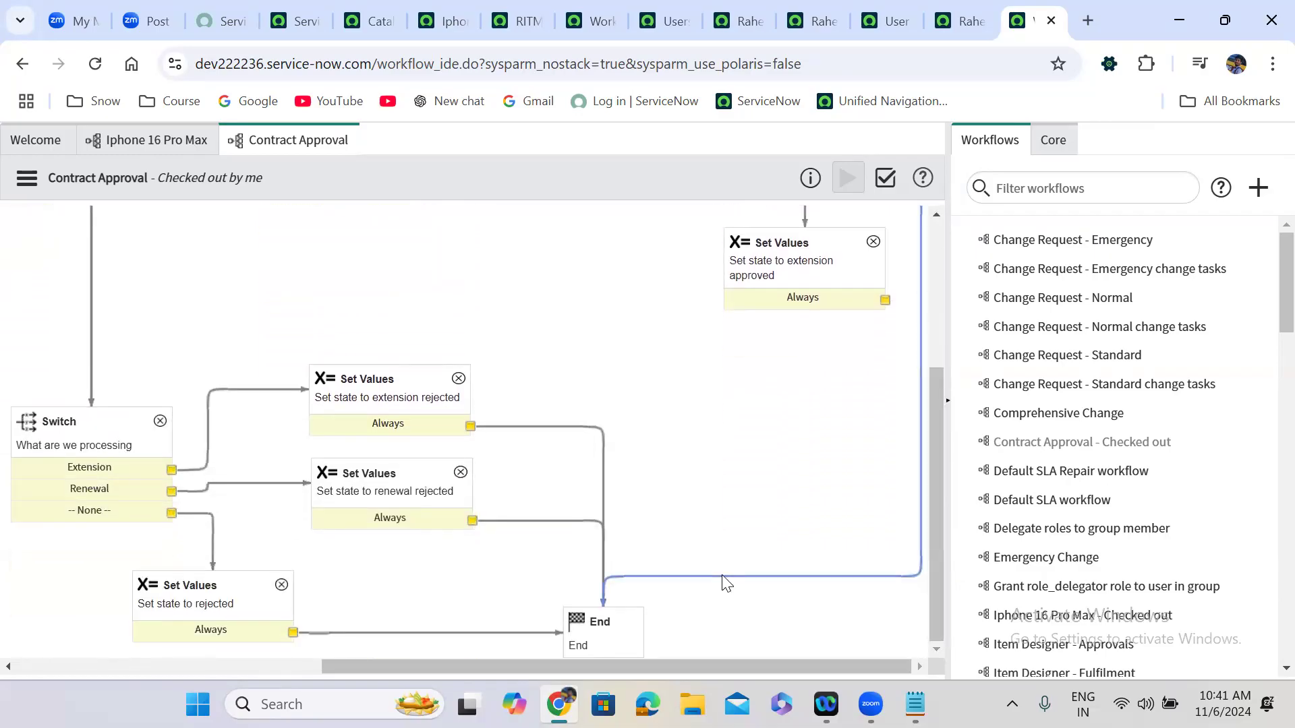
pyautogui.press('Delete')
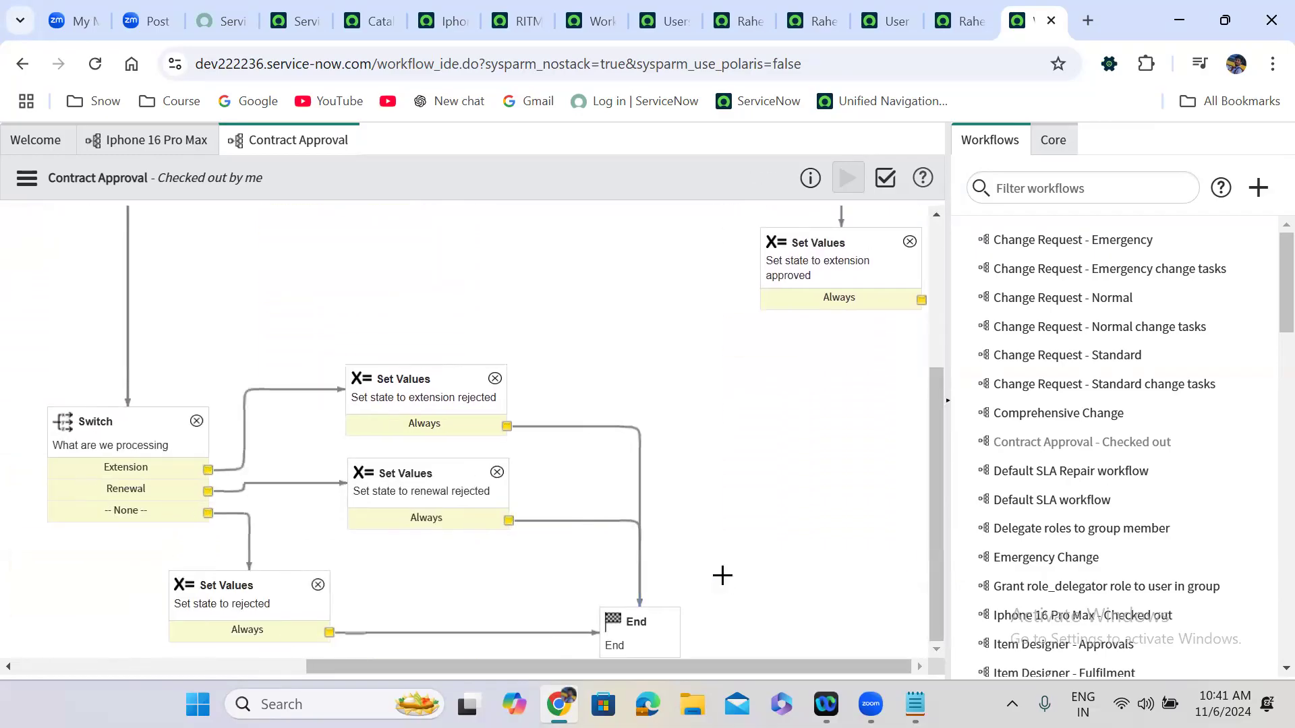
# Add a Core 'Return Value' activity named output, entering a person's name as its value.
pyautogui.click(1052, 142)
pyautogui.click(1117, 187)
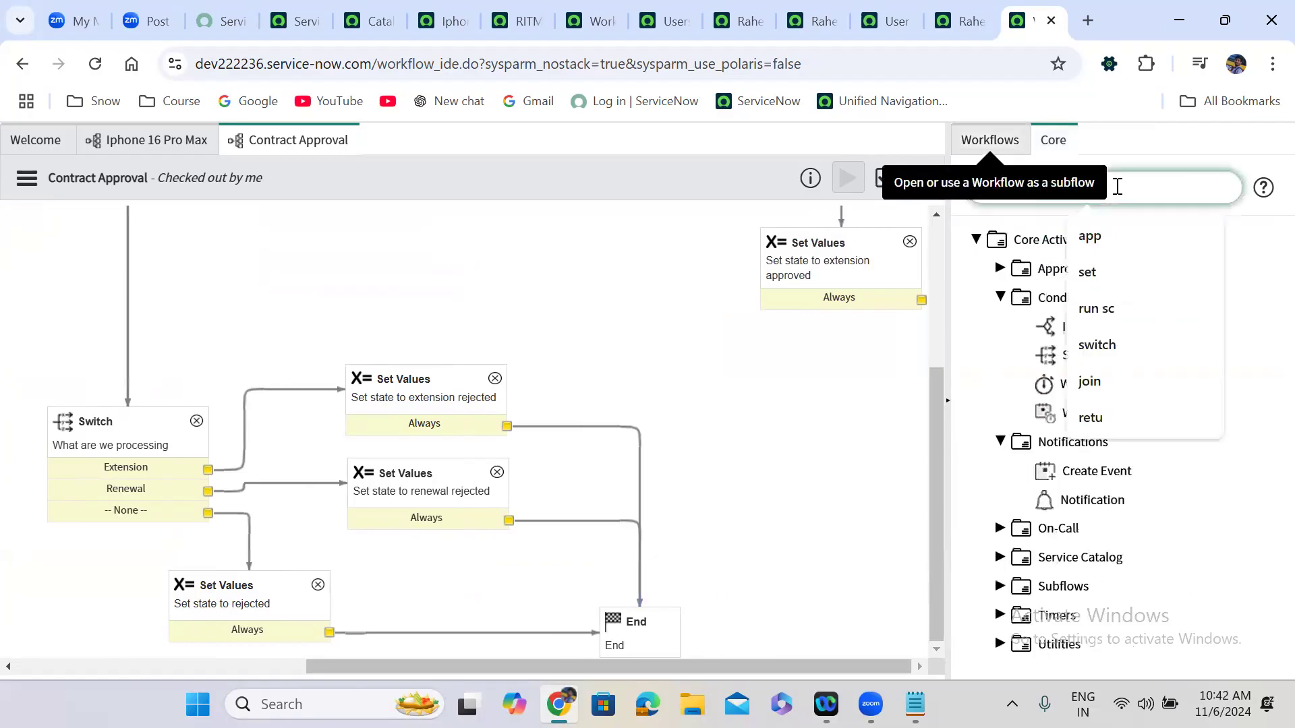
pyautogui.write('retu')
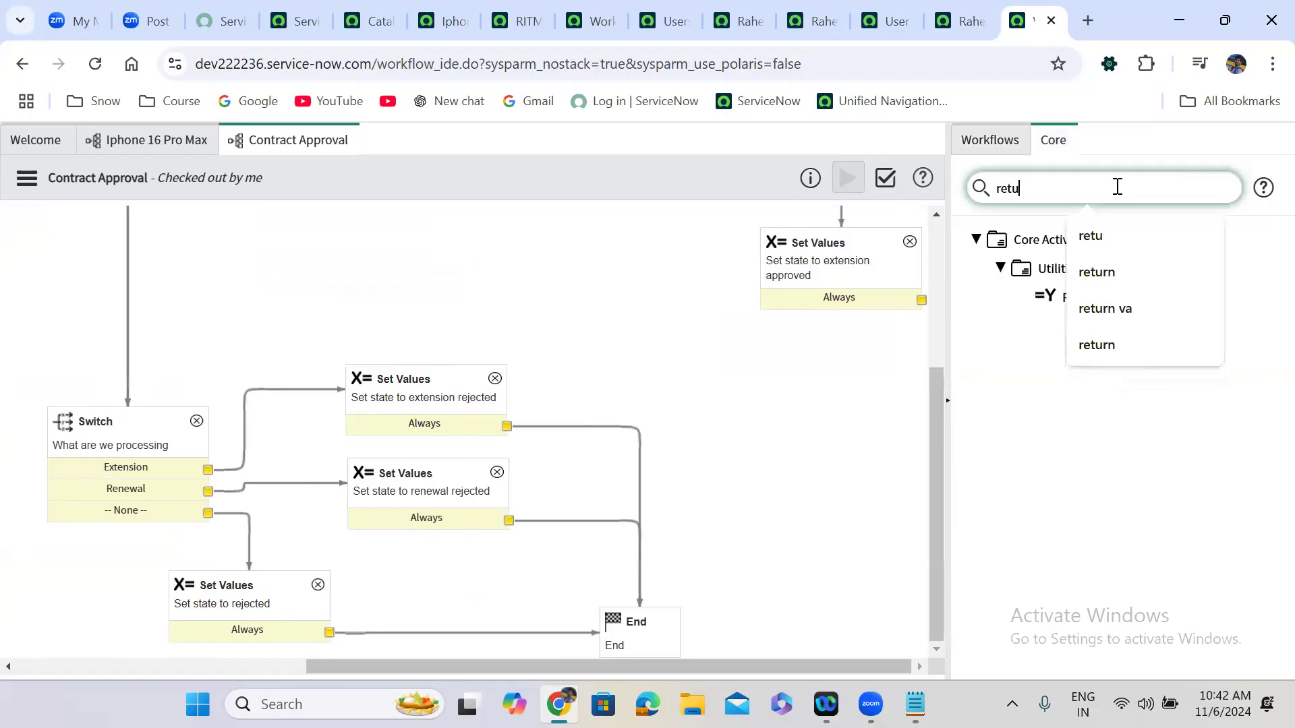
pyautogui.click(1065, 382)
pyautogui.moveTo(1093, 292)
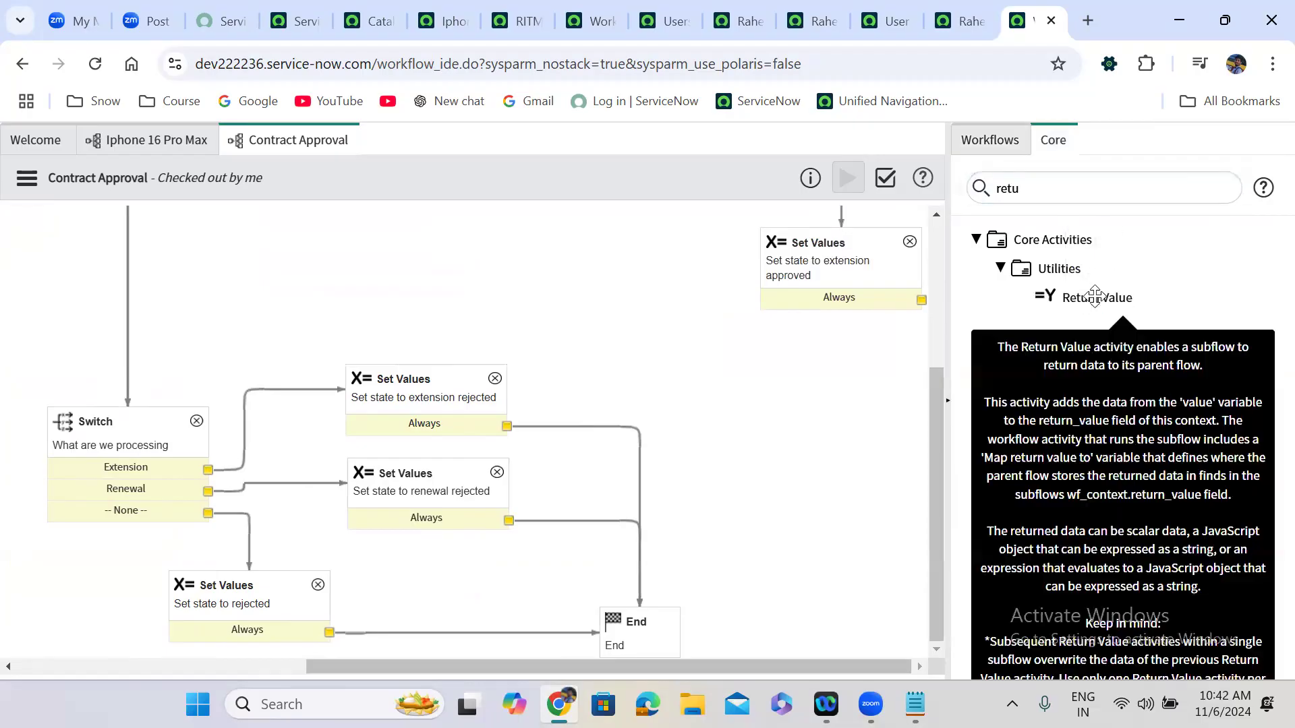
pyautogui.moveTo(863, 326); pyautogui.dragTo(818, 500)
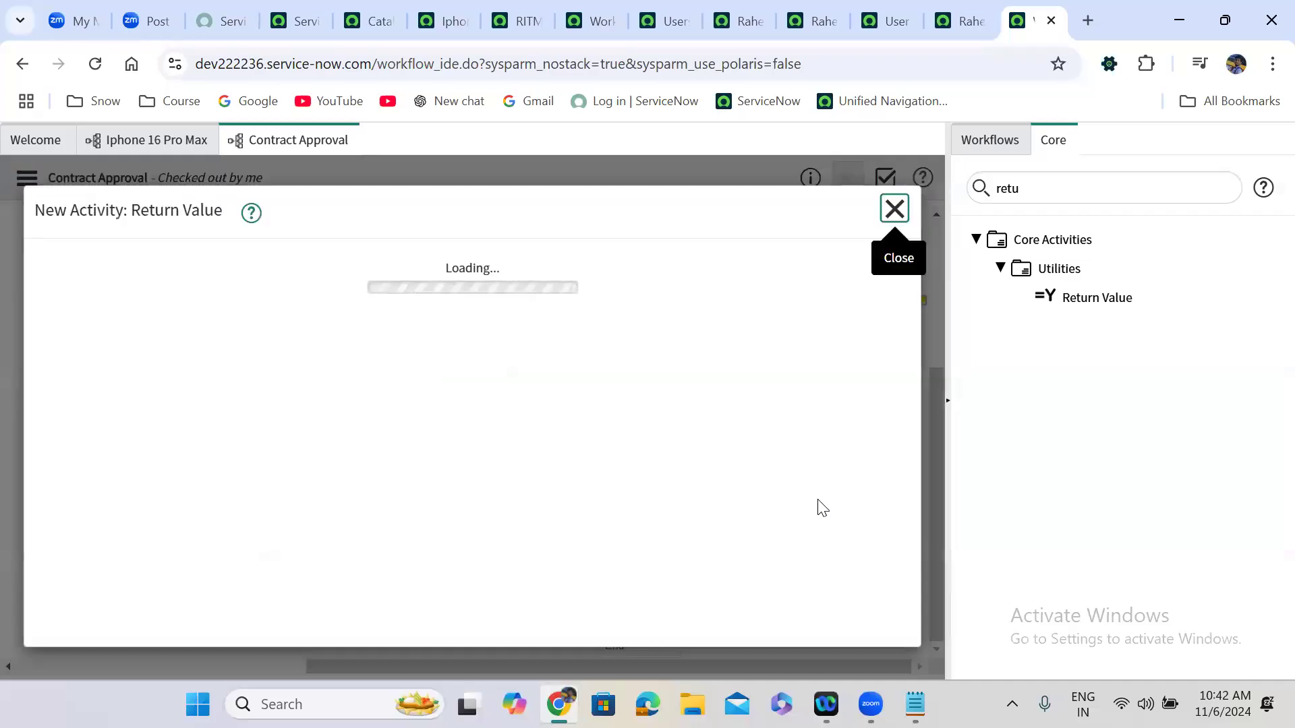
pyautogui.click(314, 569)
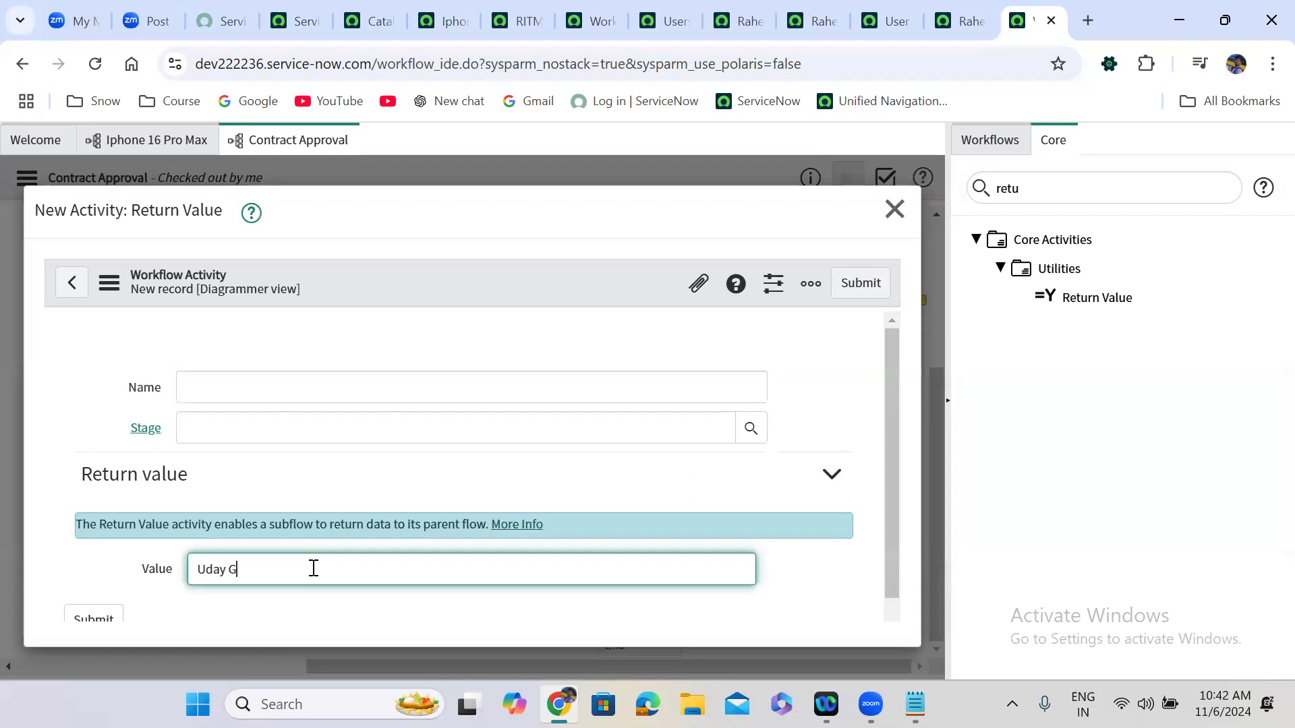
pyautogui.click(221, 387)
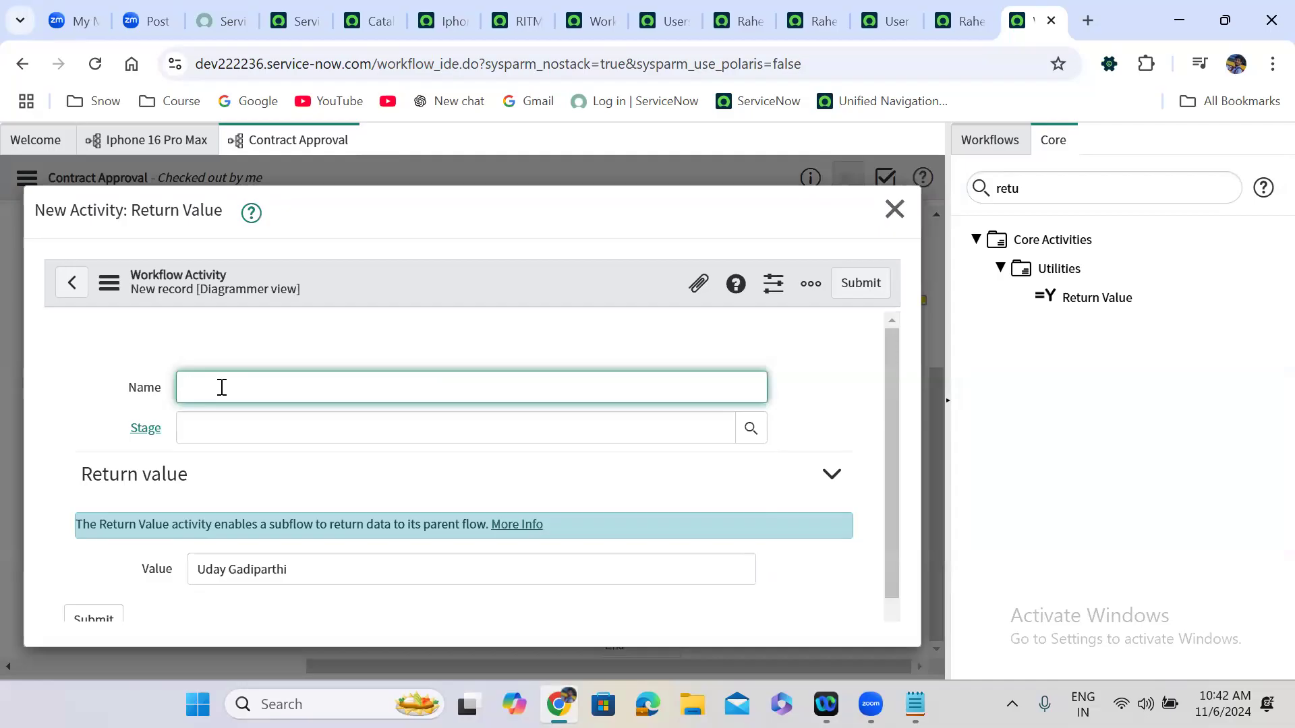
pyautogui.write('output')
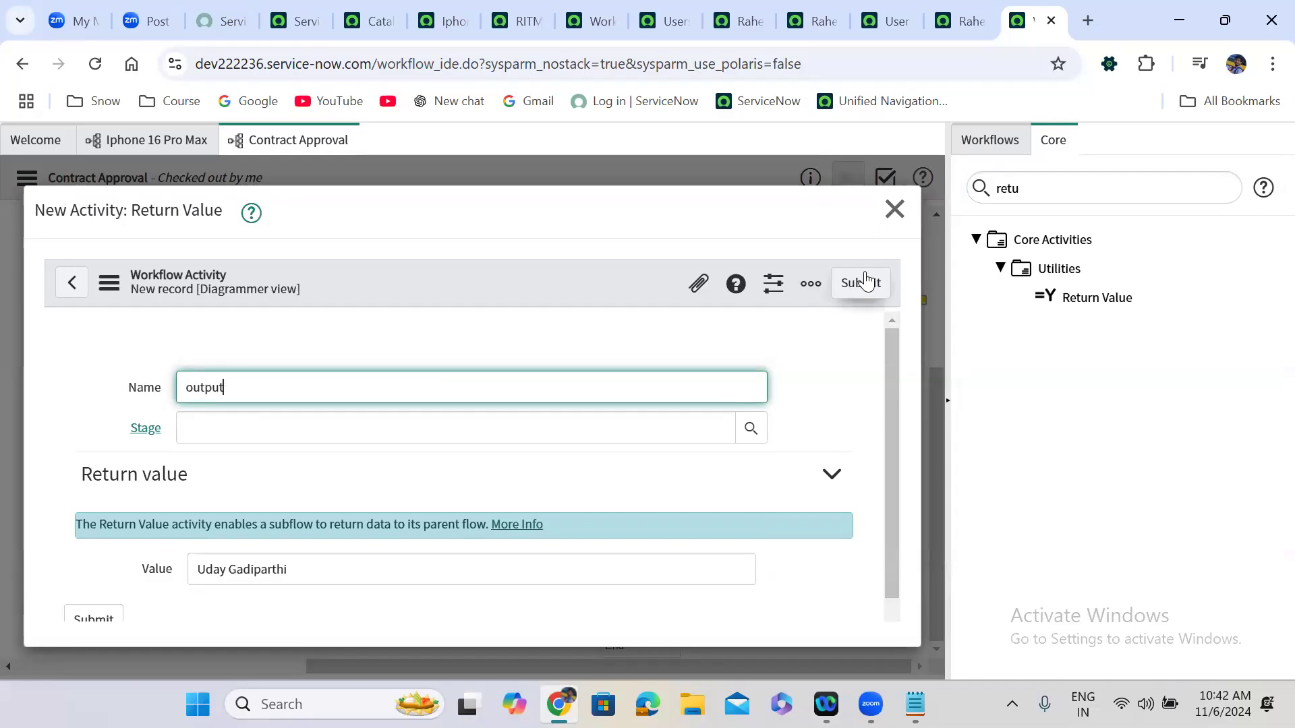
pyautogui.click(862, 282)
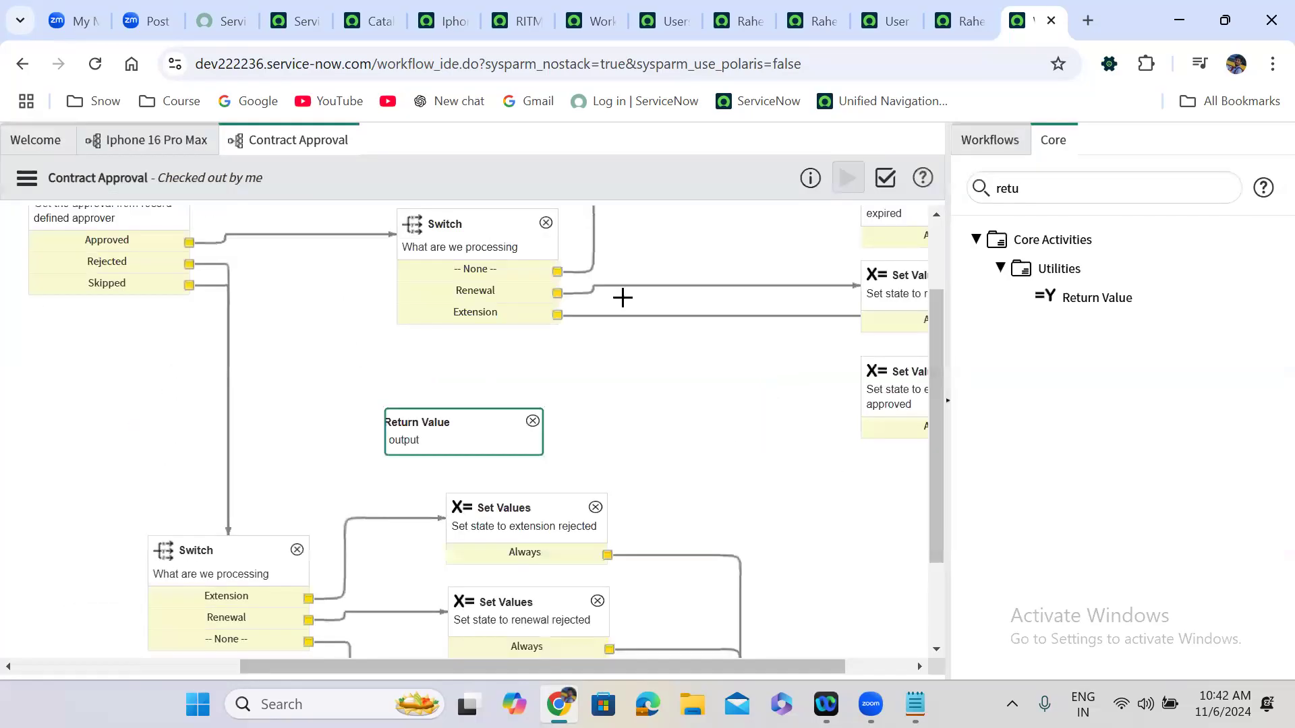
# Position Return Value beside the Set Values steps and link the extension-approved step to it.
pyautogui.moveTo(454, 423); pyautogui.dragTo(834, 501)
pyautogui.moveTo(846, 549); pyautogui.dragTo(846, 567)
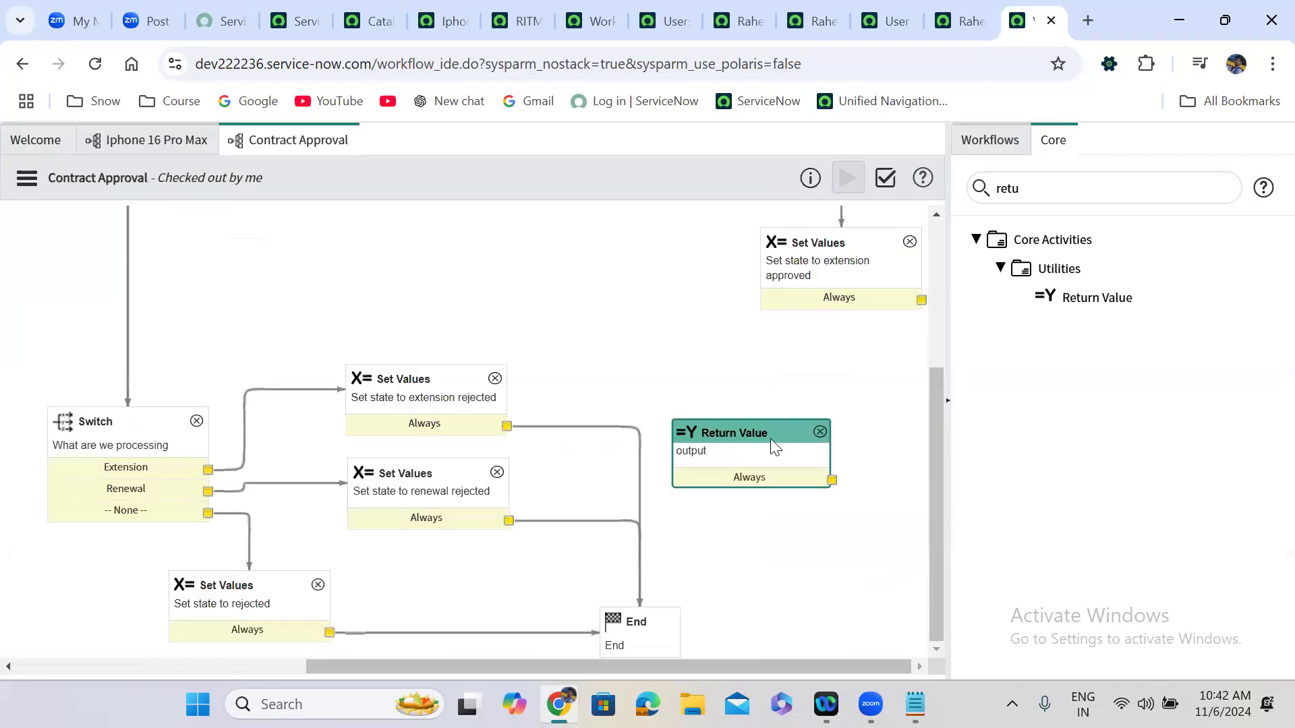
pyautogui.moveTo(770, 438); pyautogui.dragTo(825, 442)
pyautogui.moveTo(921, 300); pyautogui.dragTo(640, 627)
# Set the Contract Approval subflow's Map return value to workflow.scratchpad.myname and update.
pyautogui.click(147, 145)
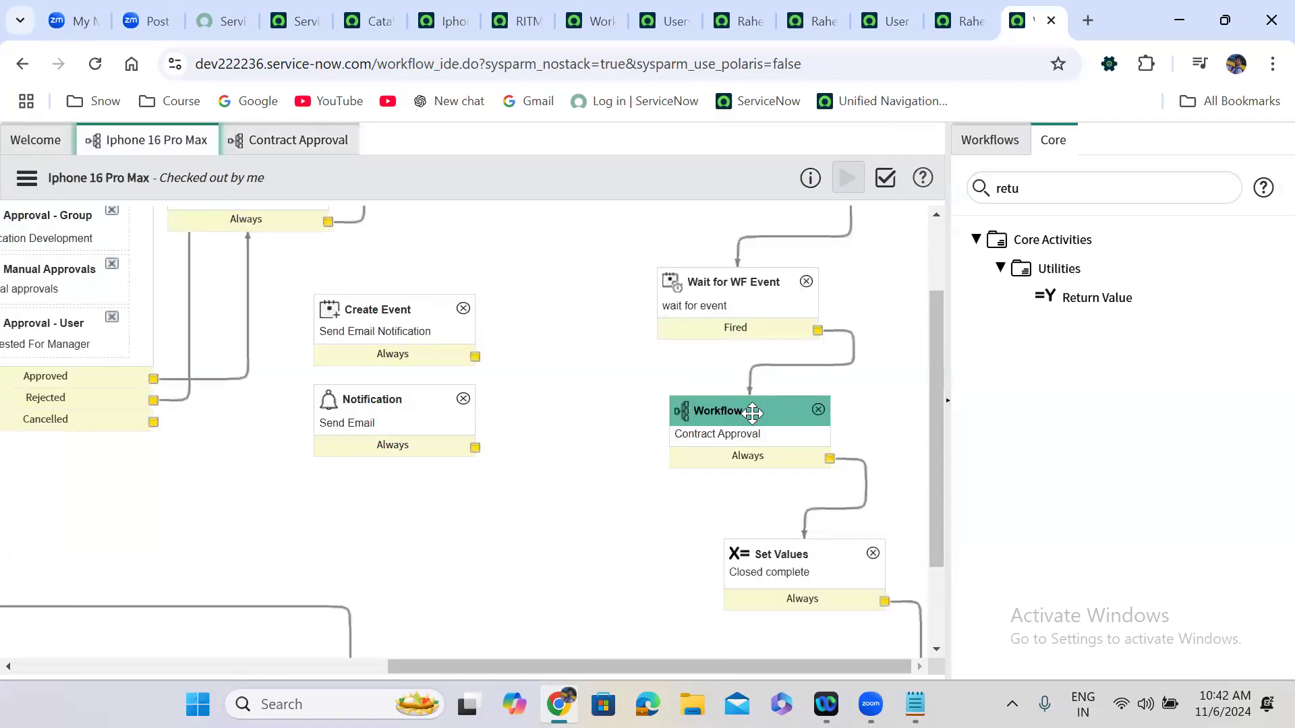
pyautogui.doubleClick(749, 413)
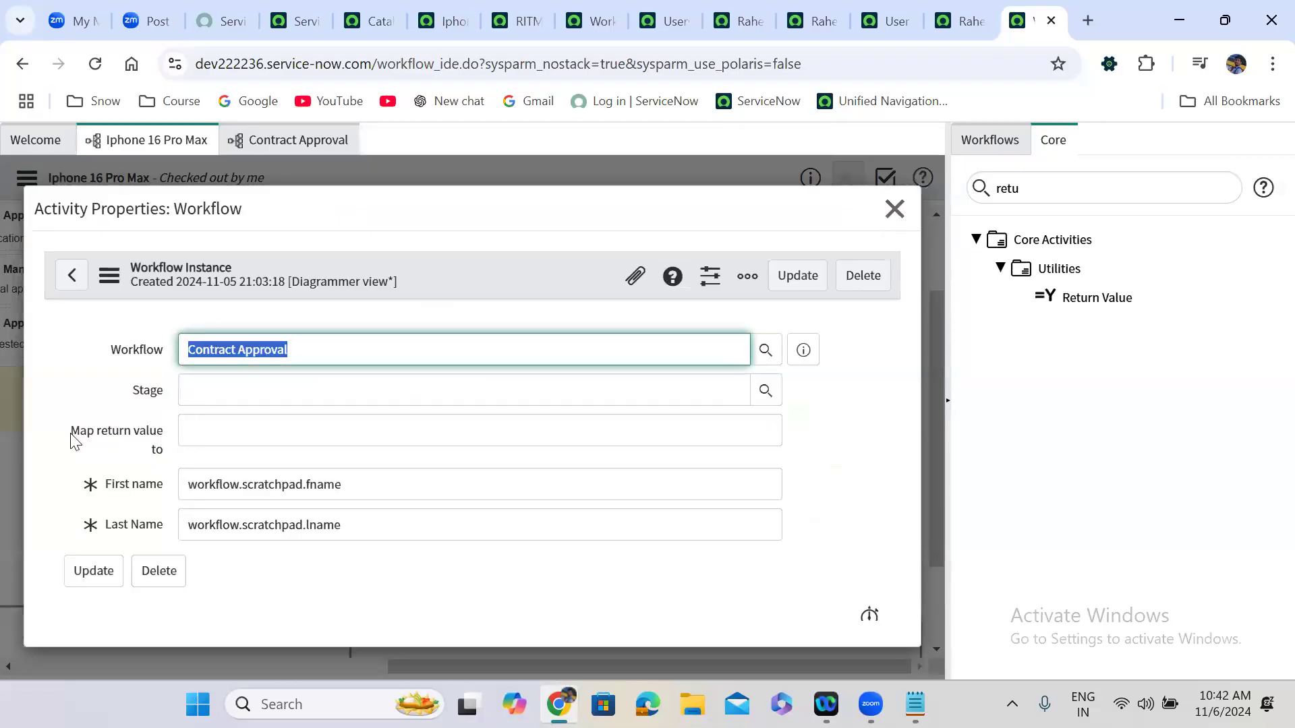
pyautogui.click(216, 439)
pyautogui.write('workflow.scr')
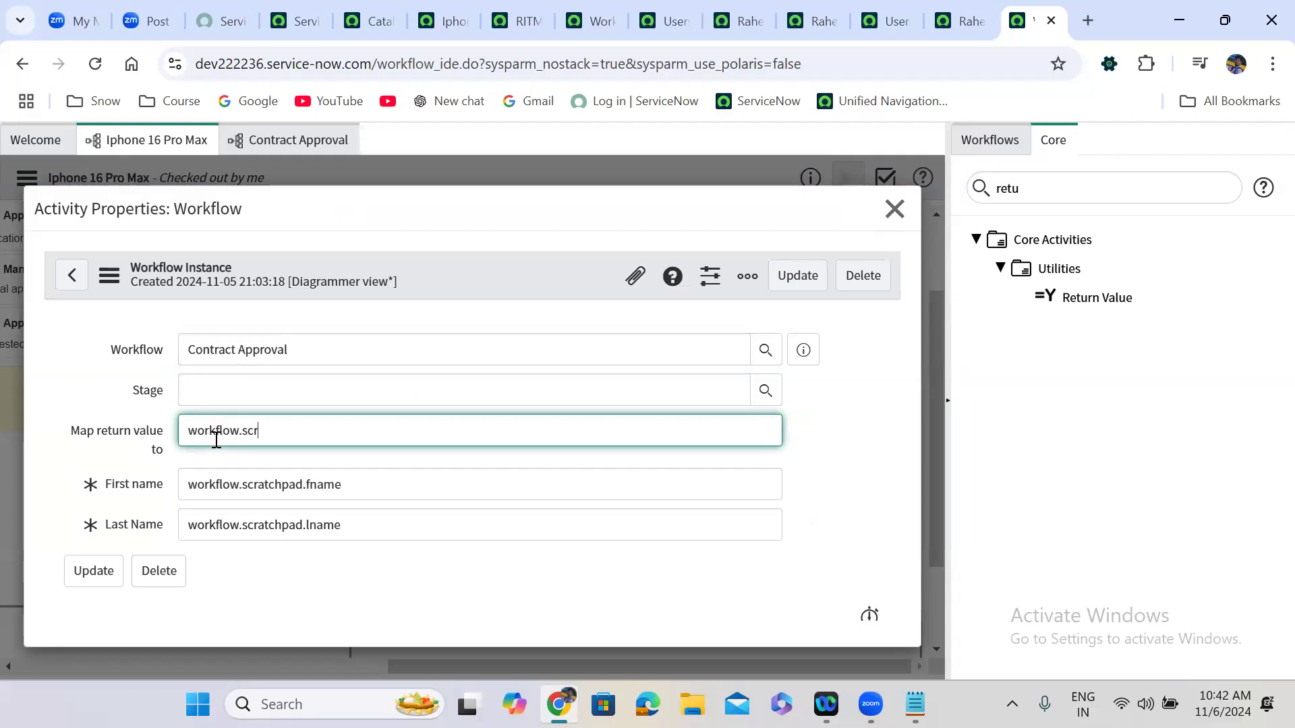
pyautogui.write('atchpad.myname')
pyautogui.moveTo(378, 430); pyautogui.dragTo(174, 437)
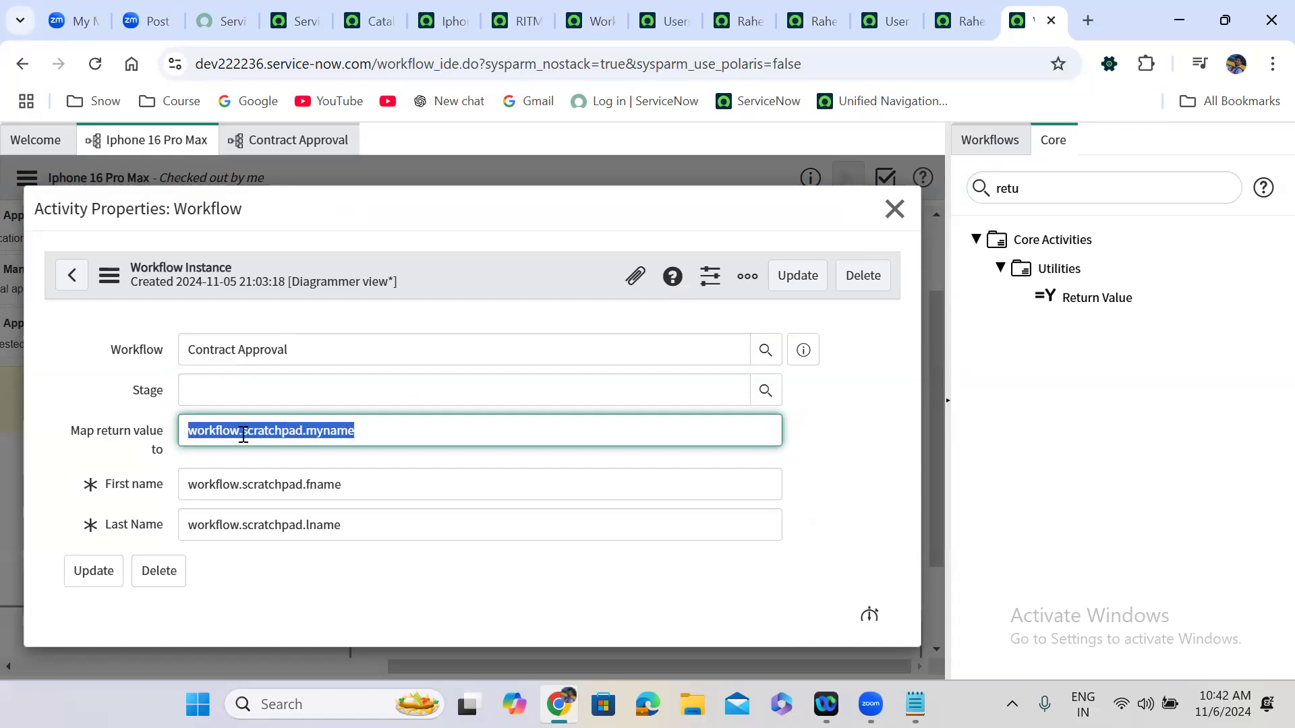
pyautogui.moveTo(370, 430); pyautogui.dragTo(182, 432)
pyautogui.click(812, 275)
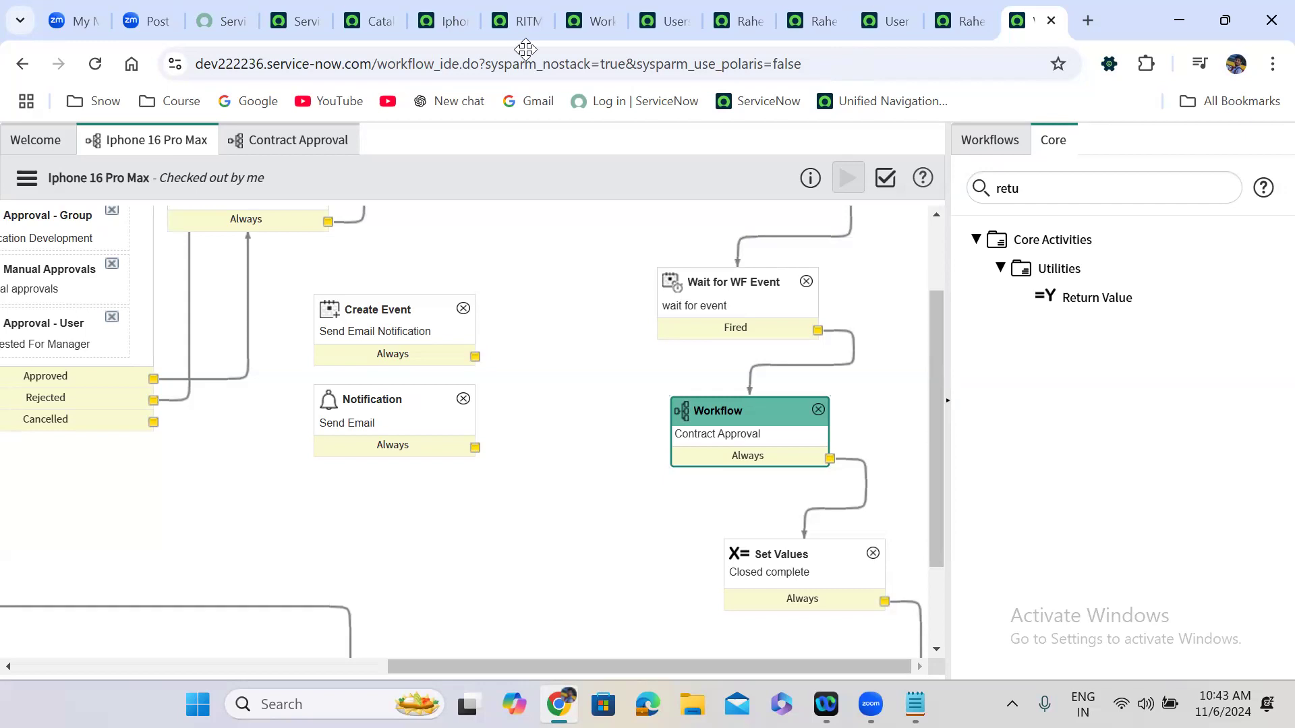
# In a new tab, search Google for 'workflow api servicenow' and open the Workflow - Global result.
pyautogui.hotkey('ctrl', 't')
pyautogui.write('wor')
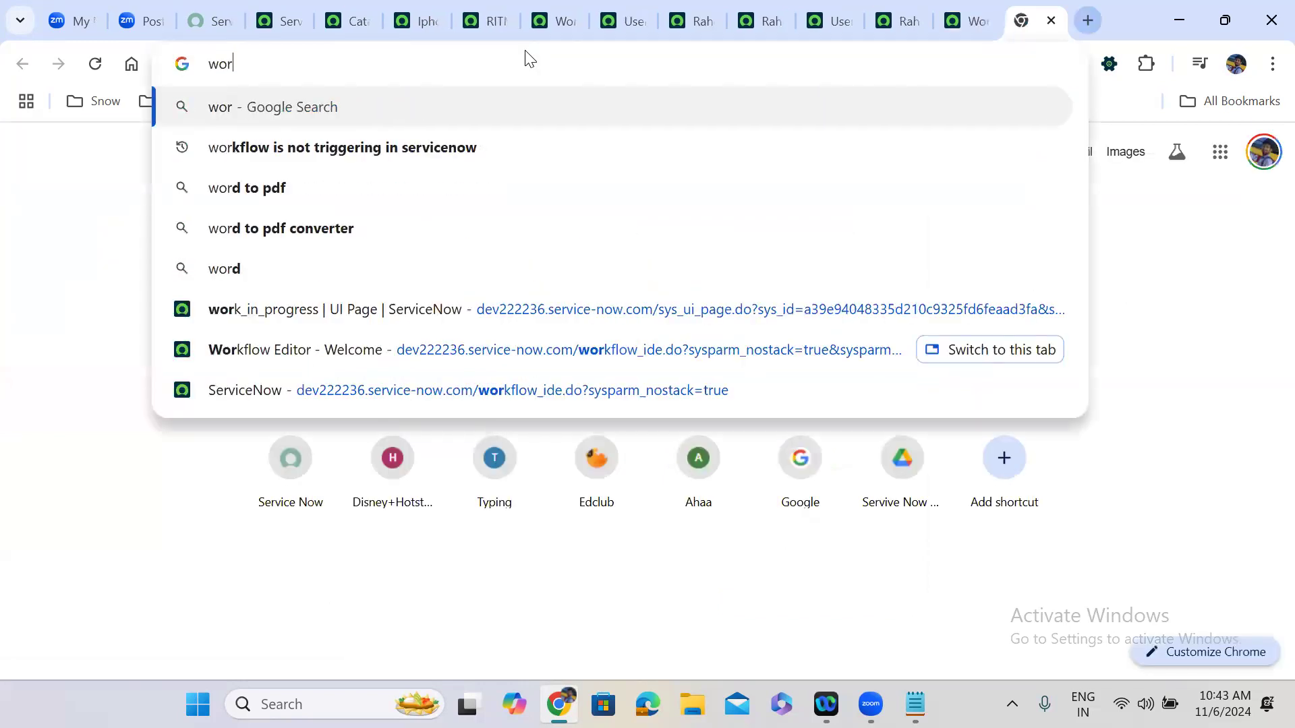
pyautogui.write('kflow apu')
pyautogui.press('BackSpace')
pyautogui.write('i')
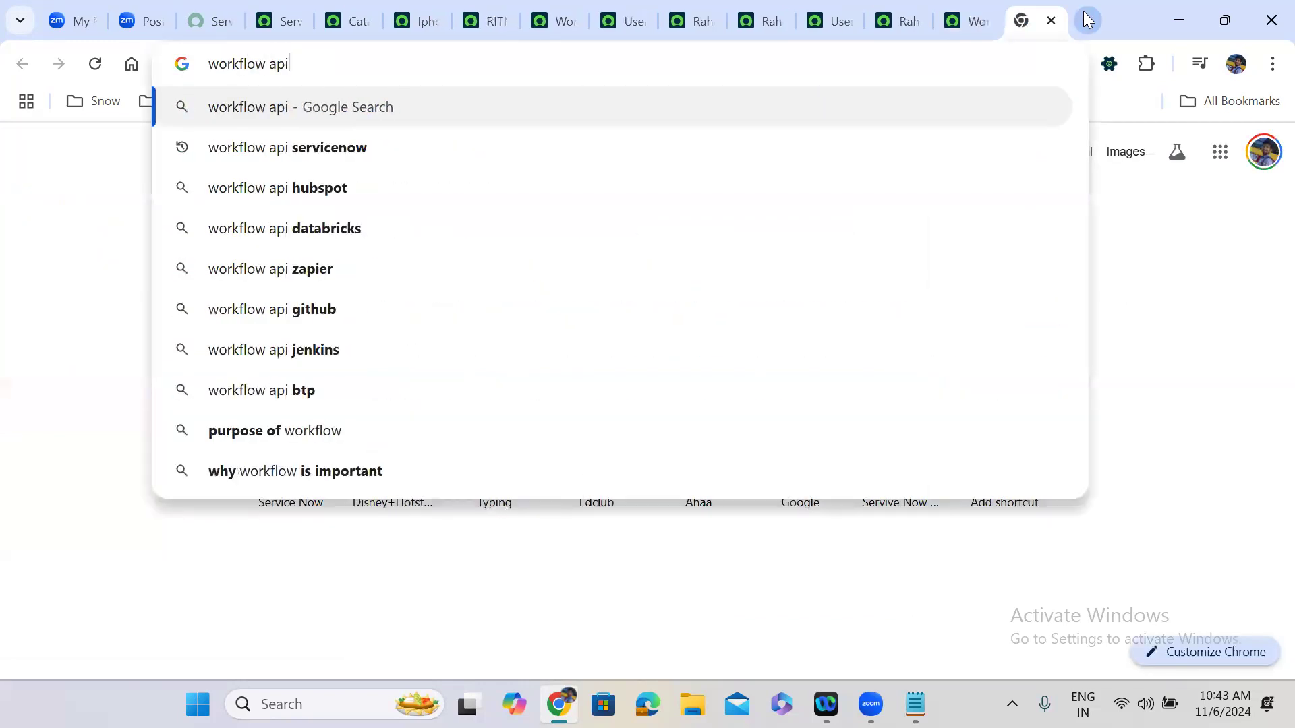
pyautogui.click(391, 145)
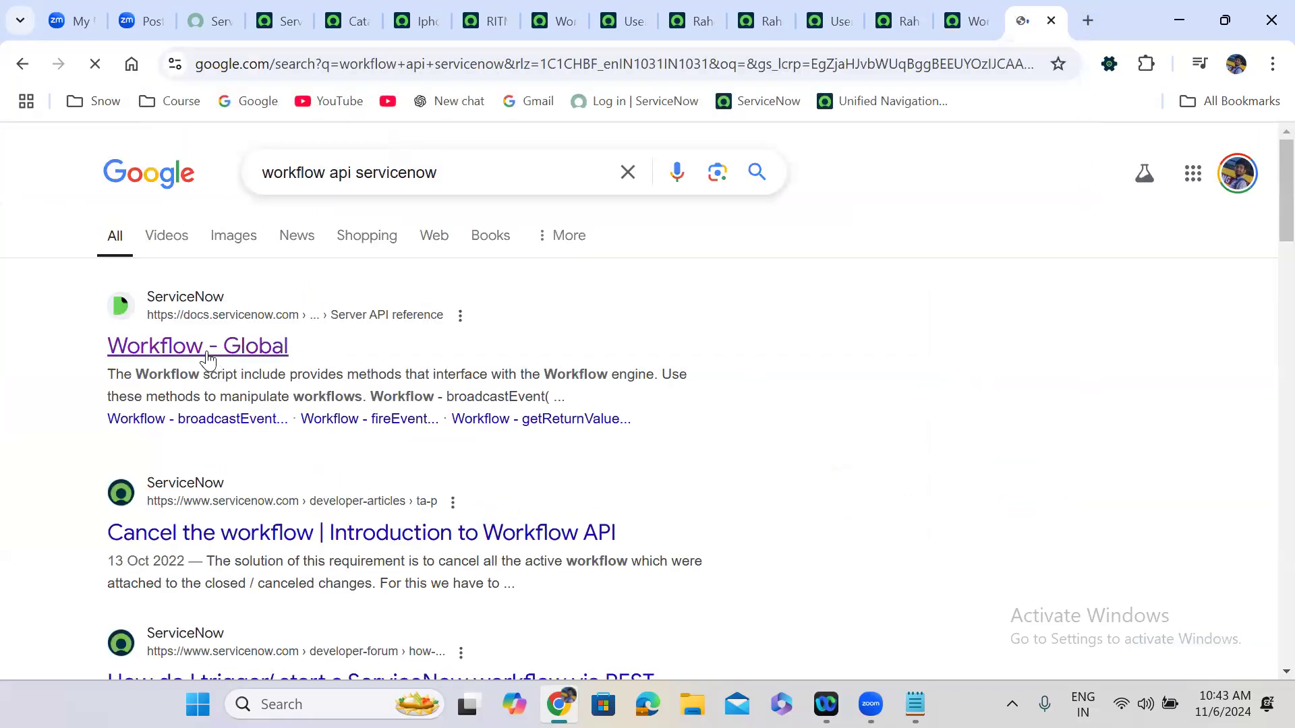
pyautogui.click(208, 361)
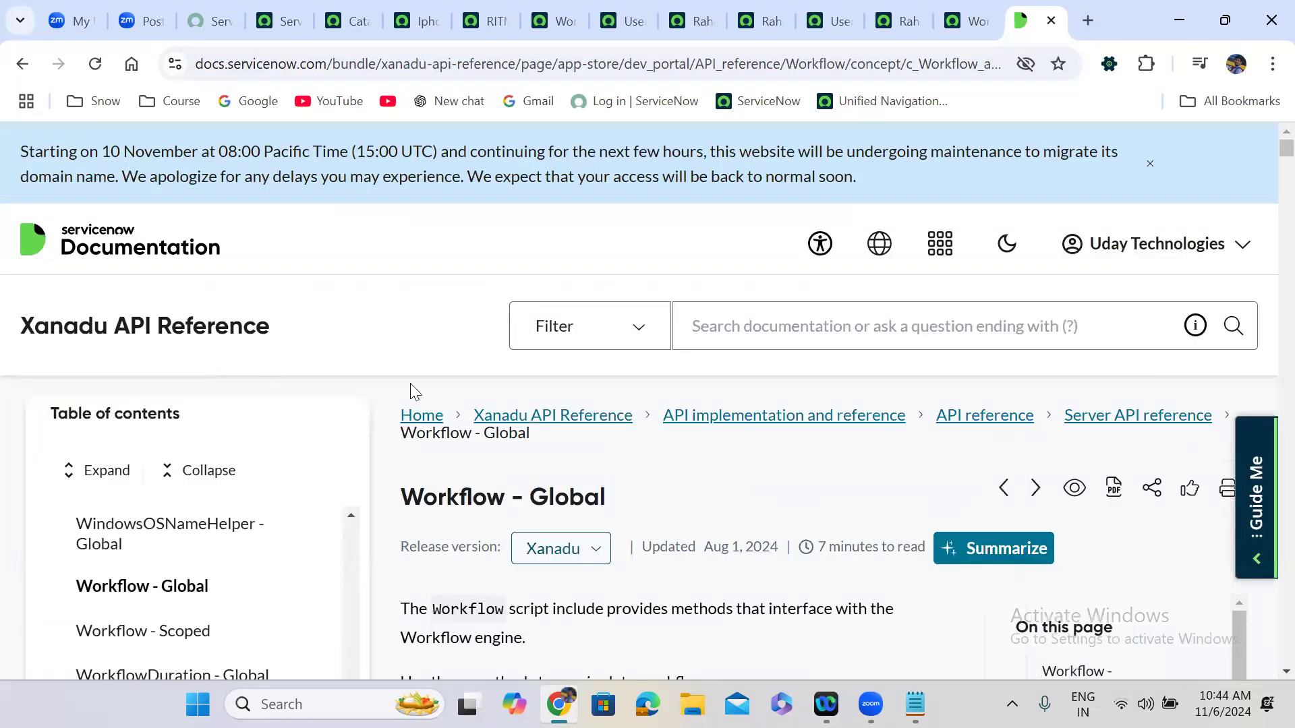
# Highlight the broadcastEvent heading and its contextId and eventName parameters.
pyautogui.scroll(-8, 674, 480)
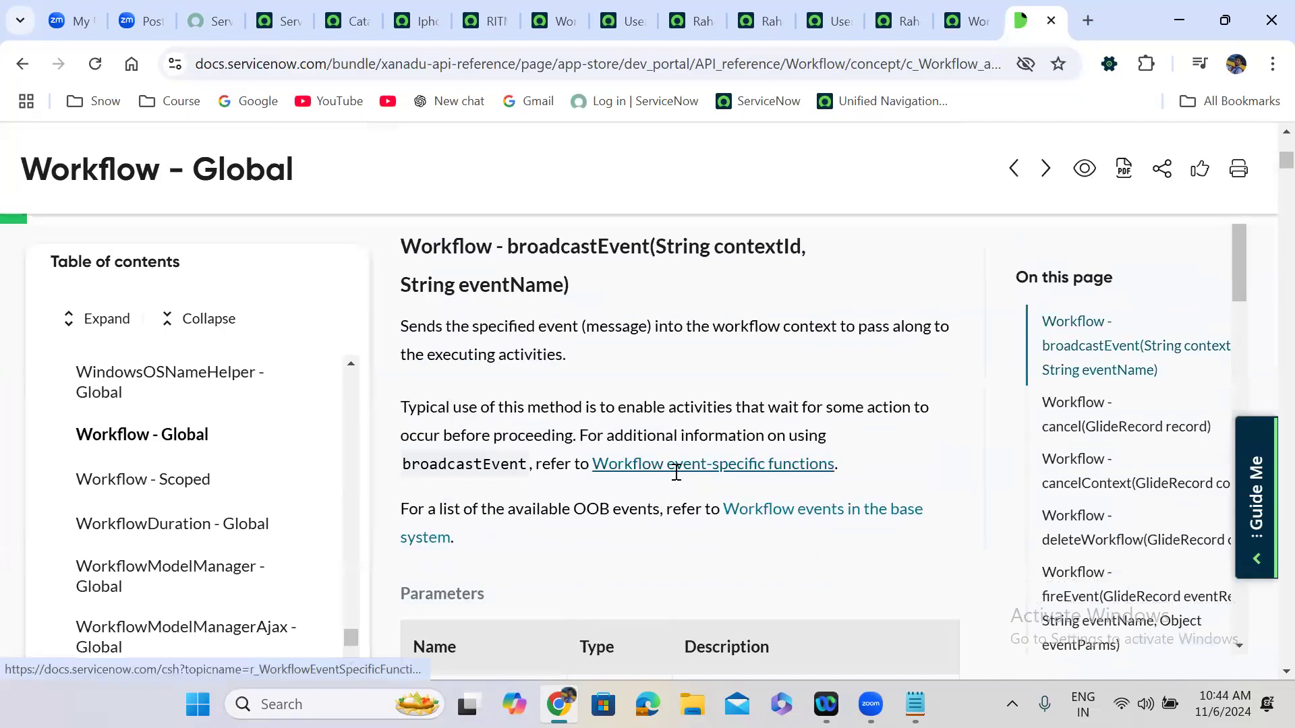
pyautogui.scroll(-8, 674, 480)
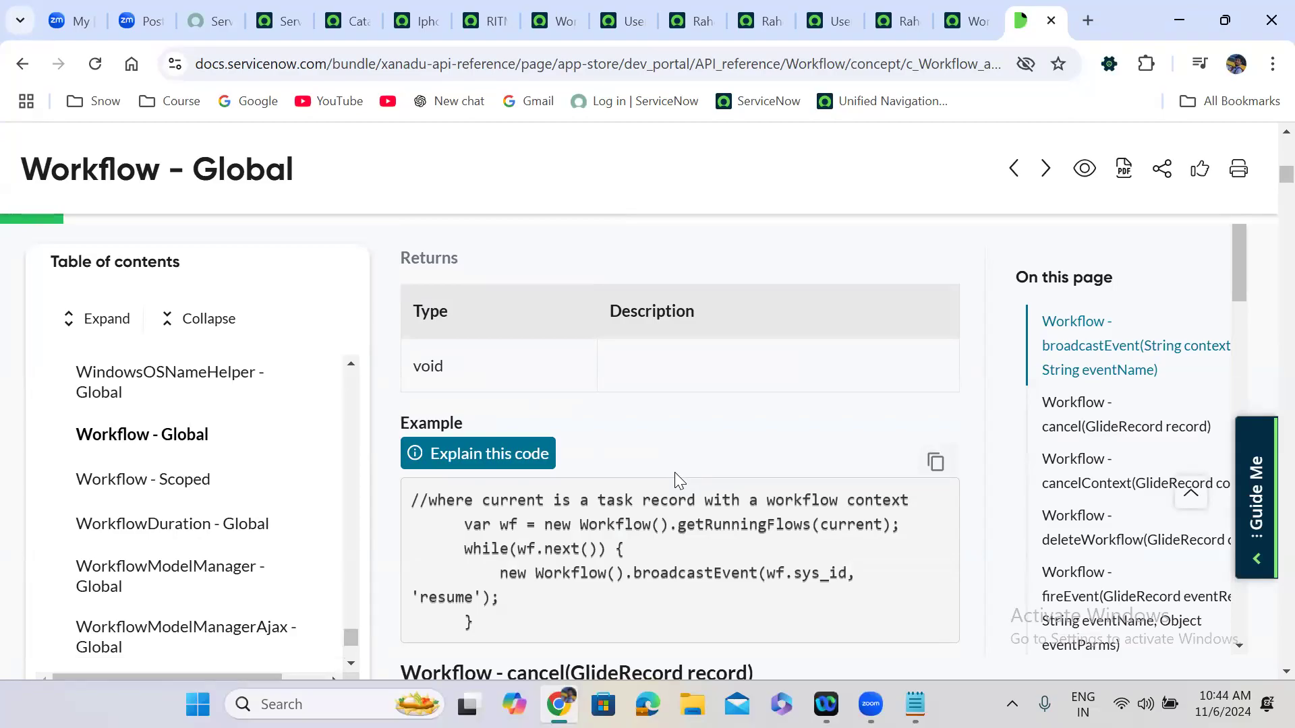
pyautogui.scroll(8, 675, 475)
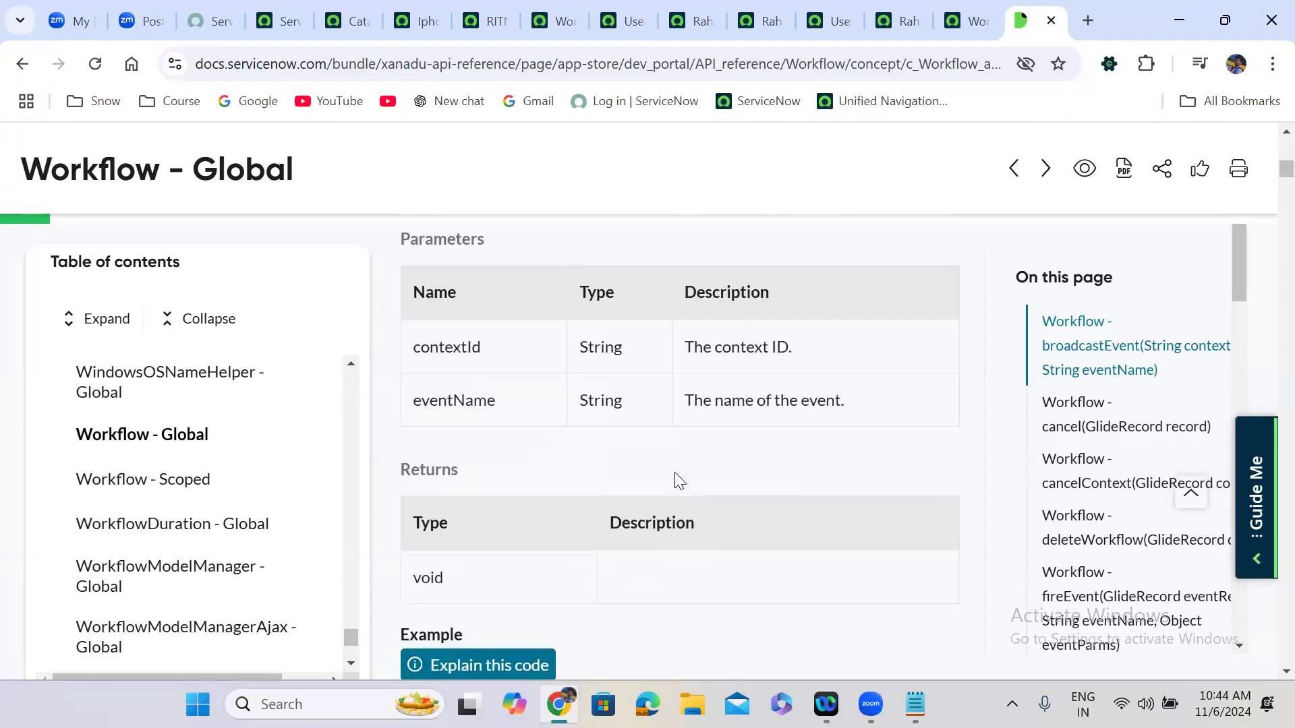
pyautogui.scroll(2, 675, 474)
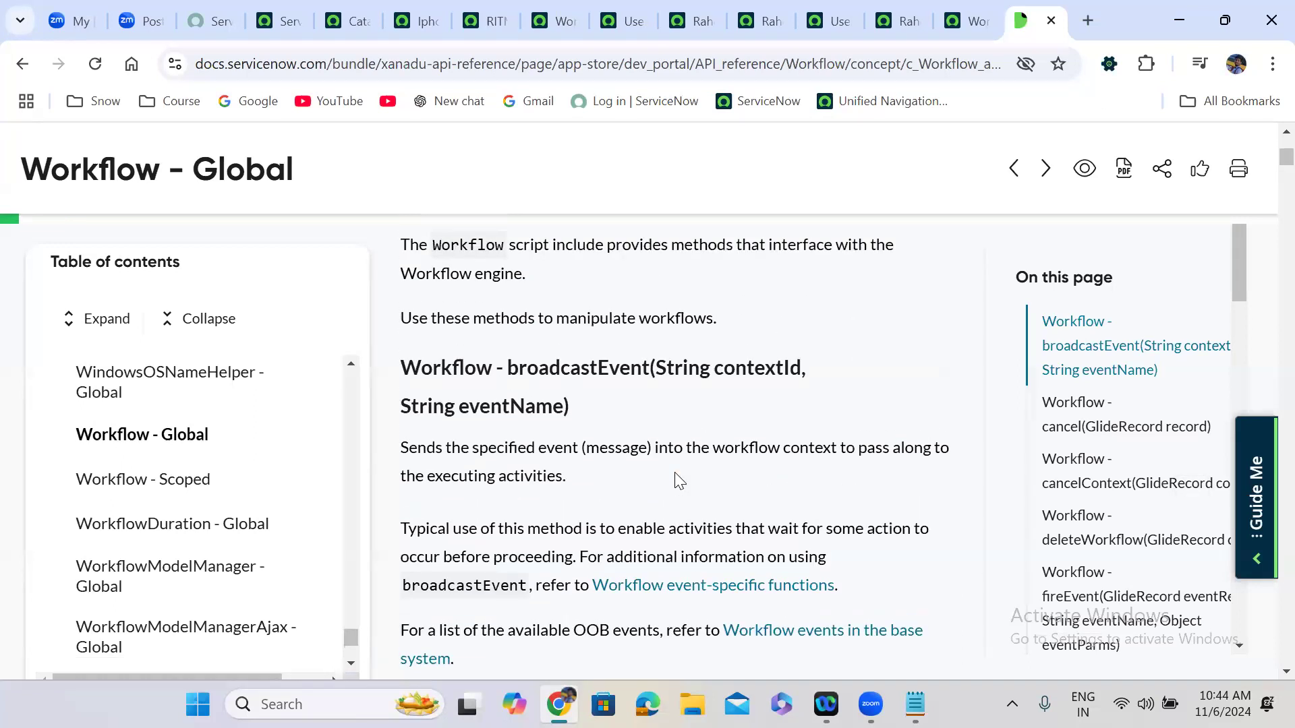
pyautogui.doubleClick(600, 409)
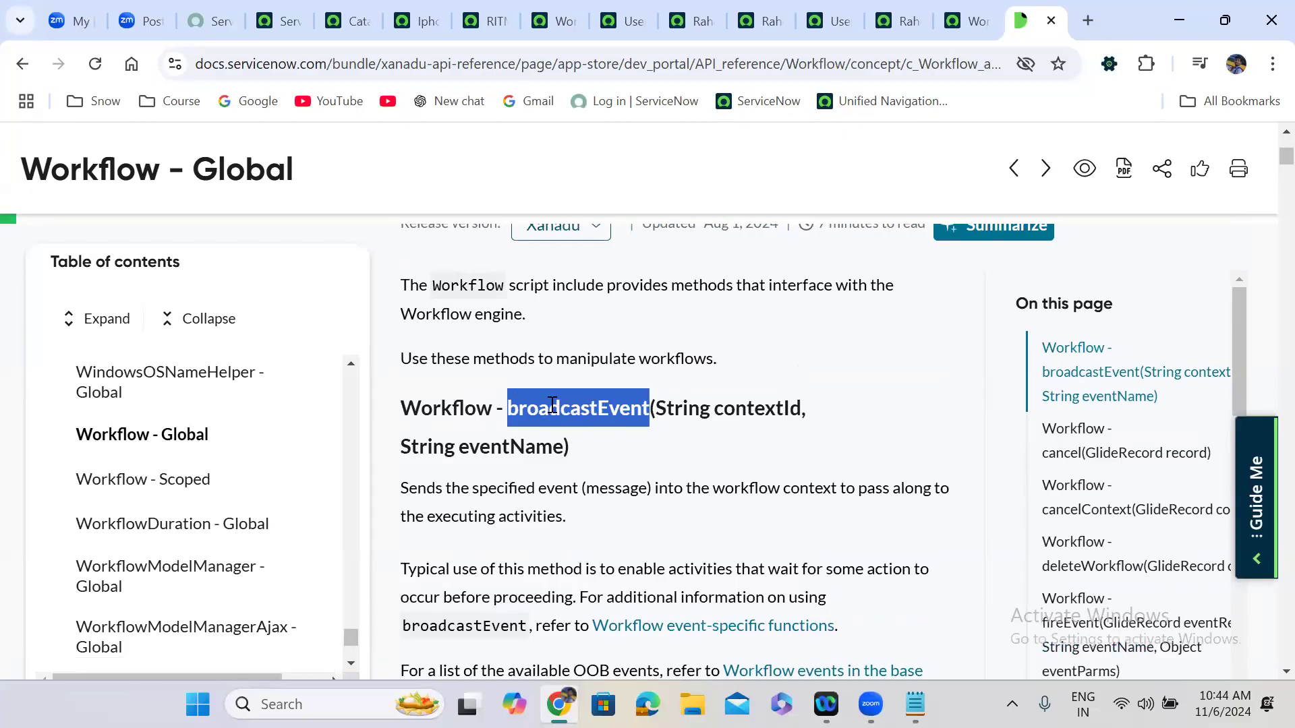
pyautogui.moveTo(651, 408); pyautogui.dragTo(802, 406)
pyautogui.click(663, 408)
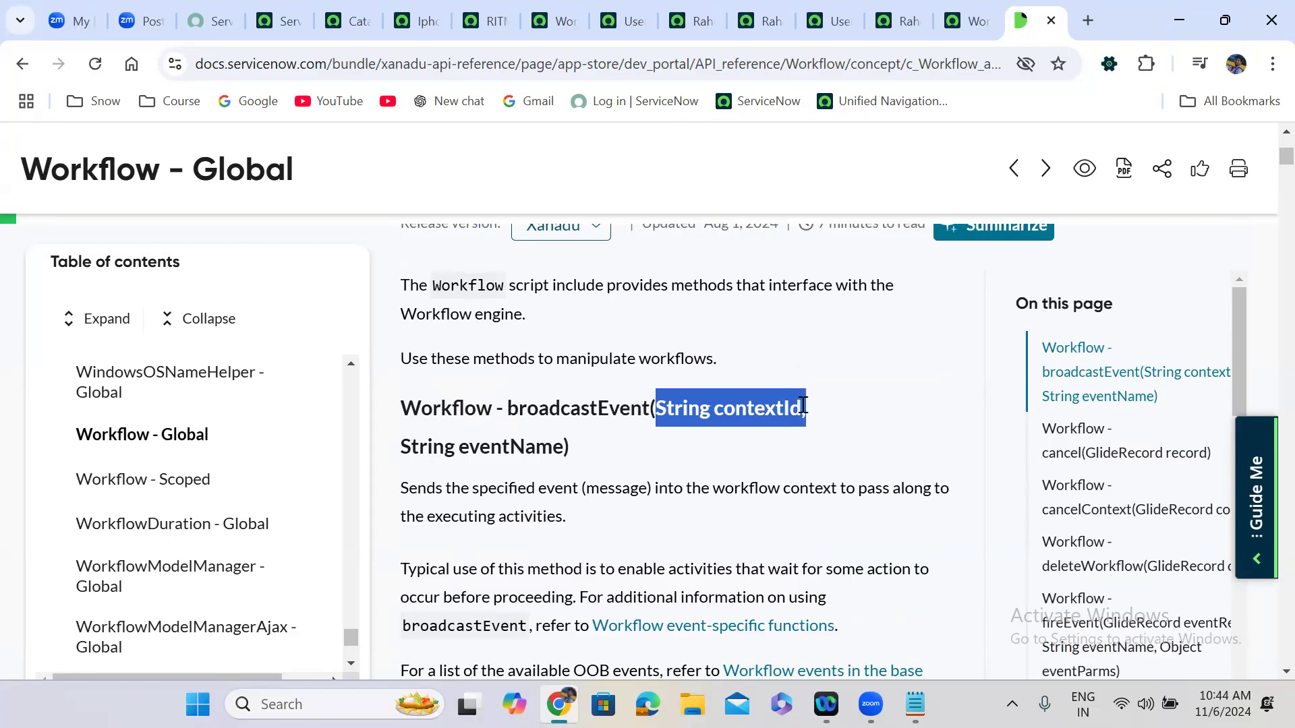
pyautogui.click(409, 452)
pyautogui.moveTo(408, 453); pyautogui.dragTo(565, 447)
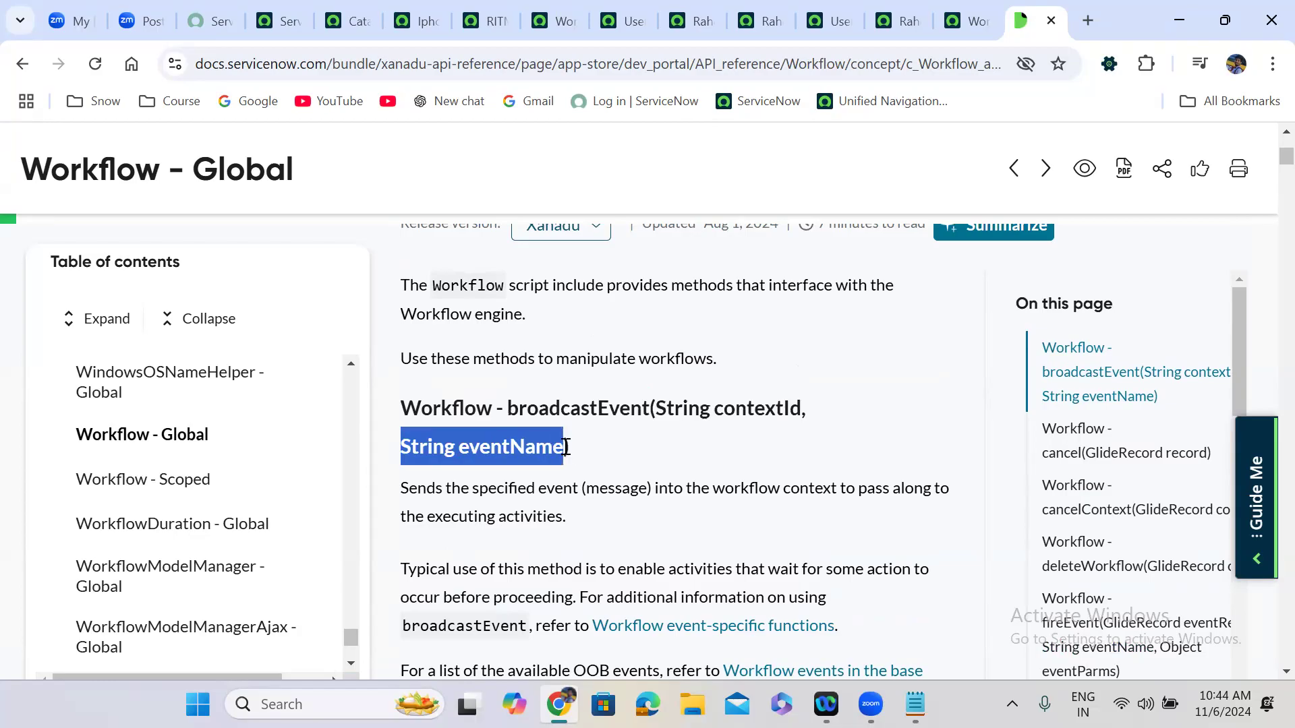
pyautogui.click(626, 437)
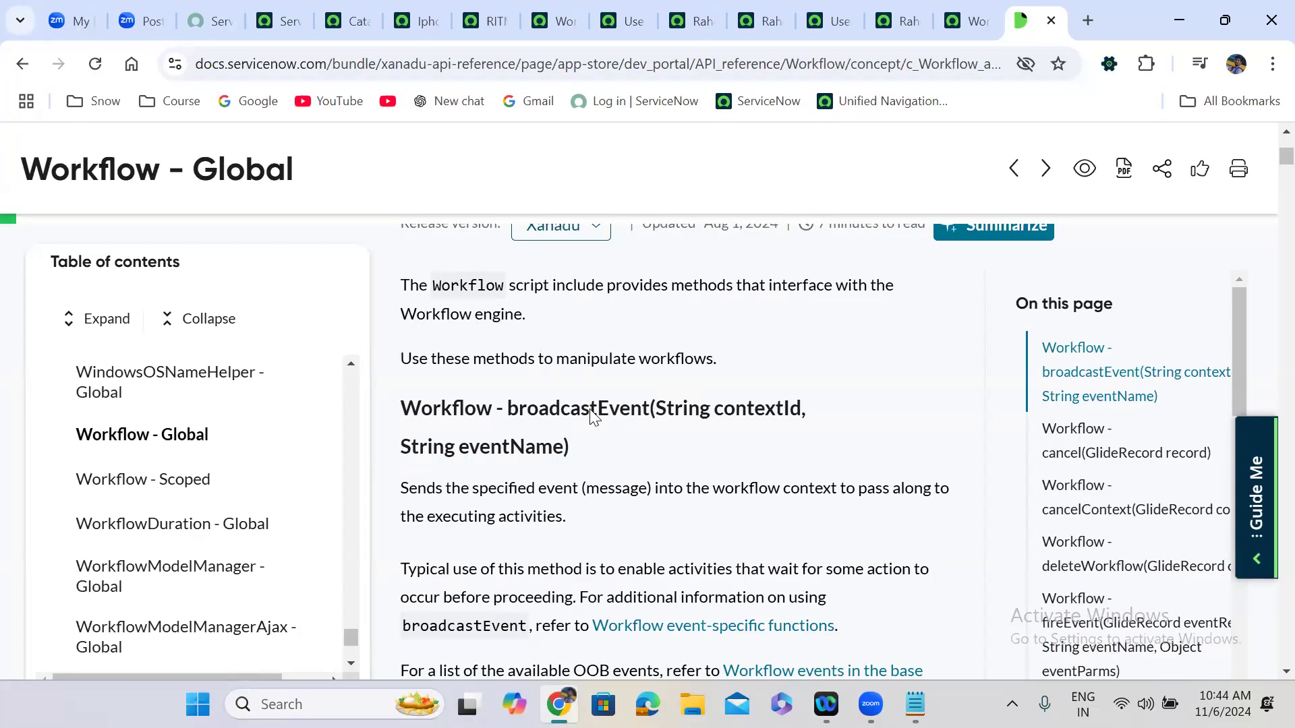
# Highlight the broadcastEvent example code, including the getRunningFlows(current) loop.
pyautogui.scroll(-6, 619, 450)
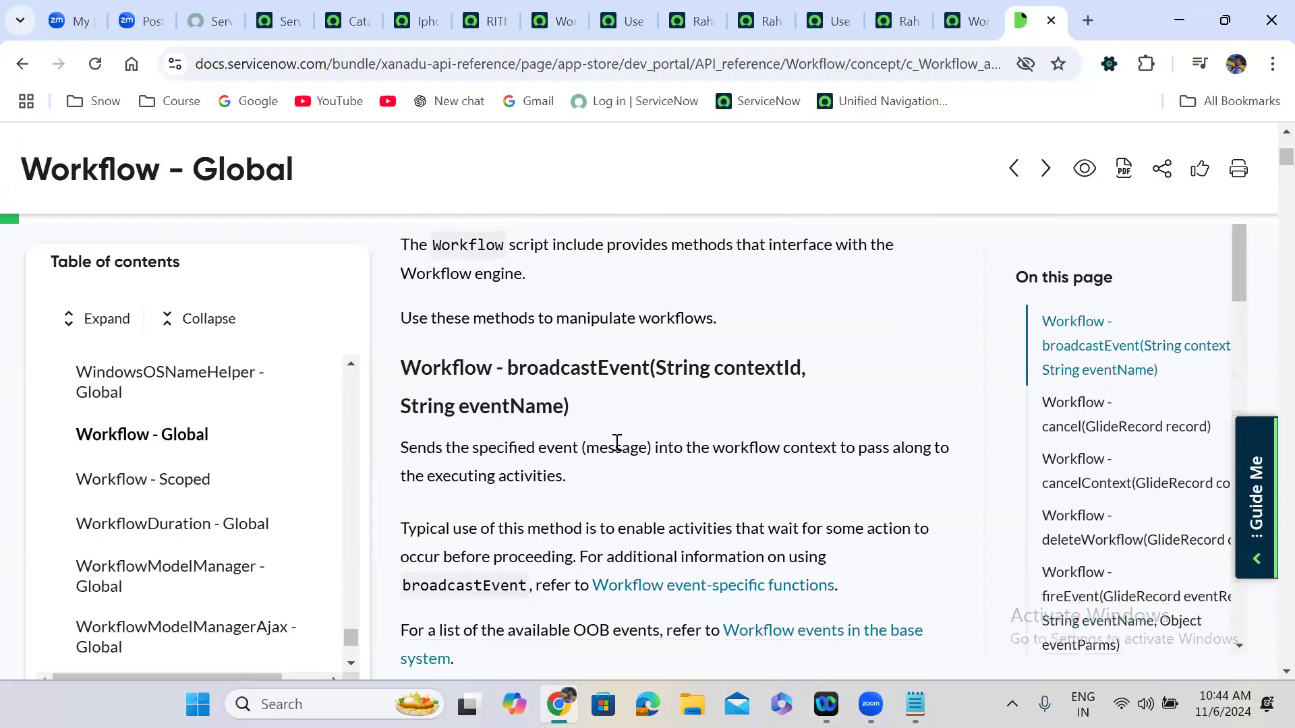
pyautogui.scroll(-5, 619, 450)
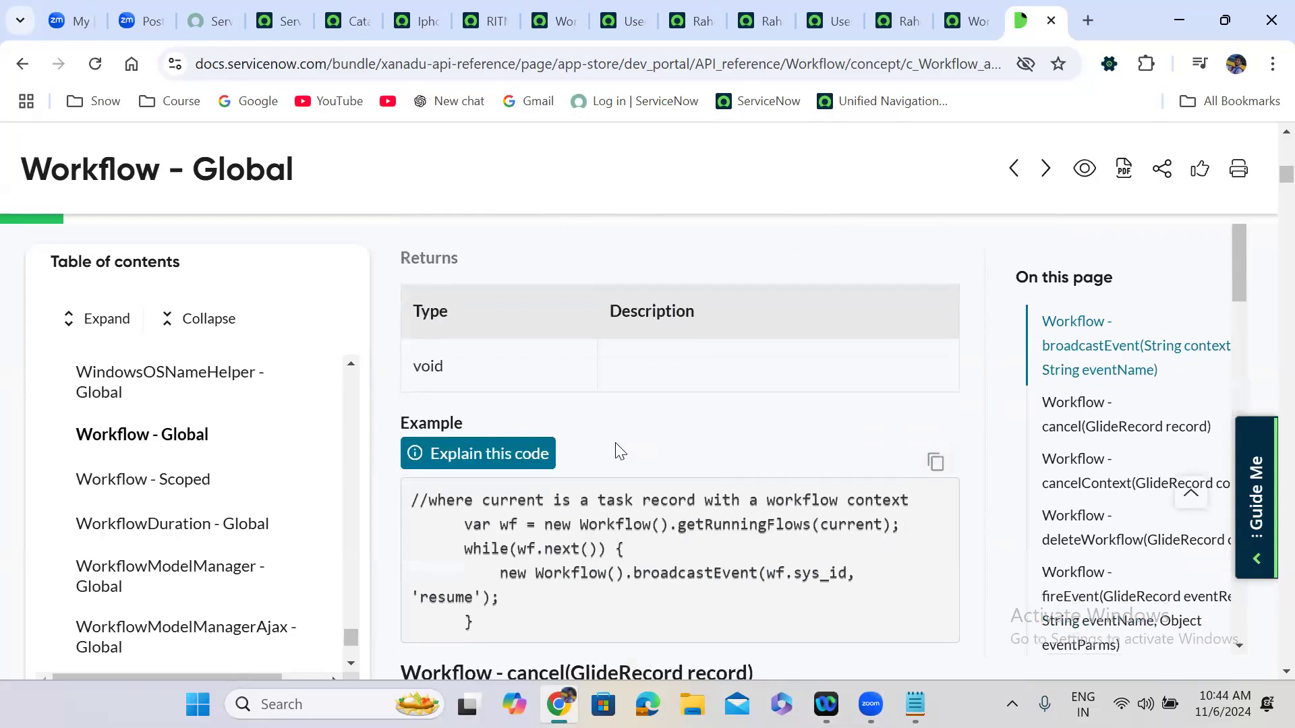
pyautogui.moveTo(464, 363); pyautogui.dragTo(901, 370)
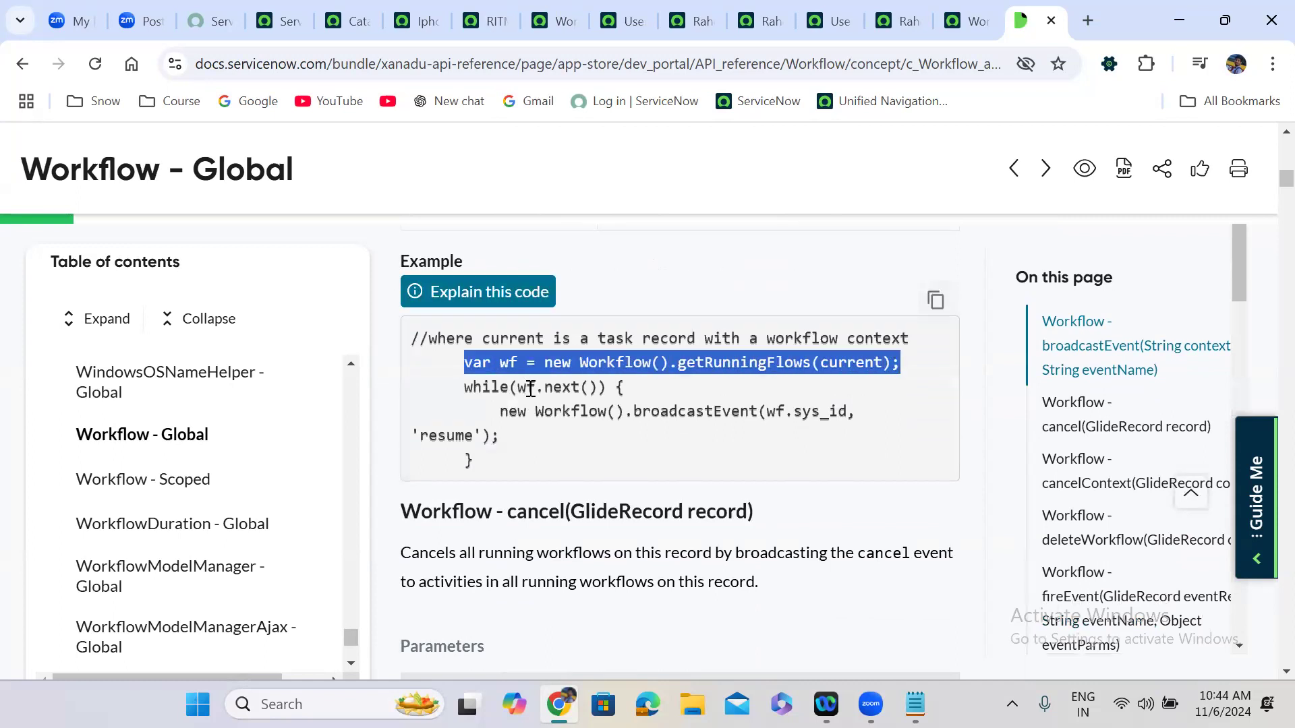
pyautogui.doubleClick(563, 388)
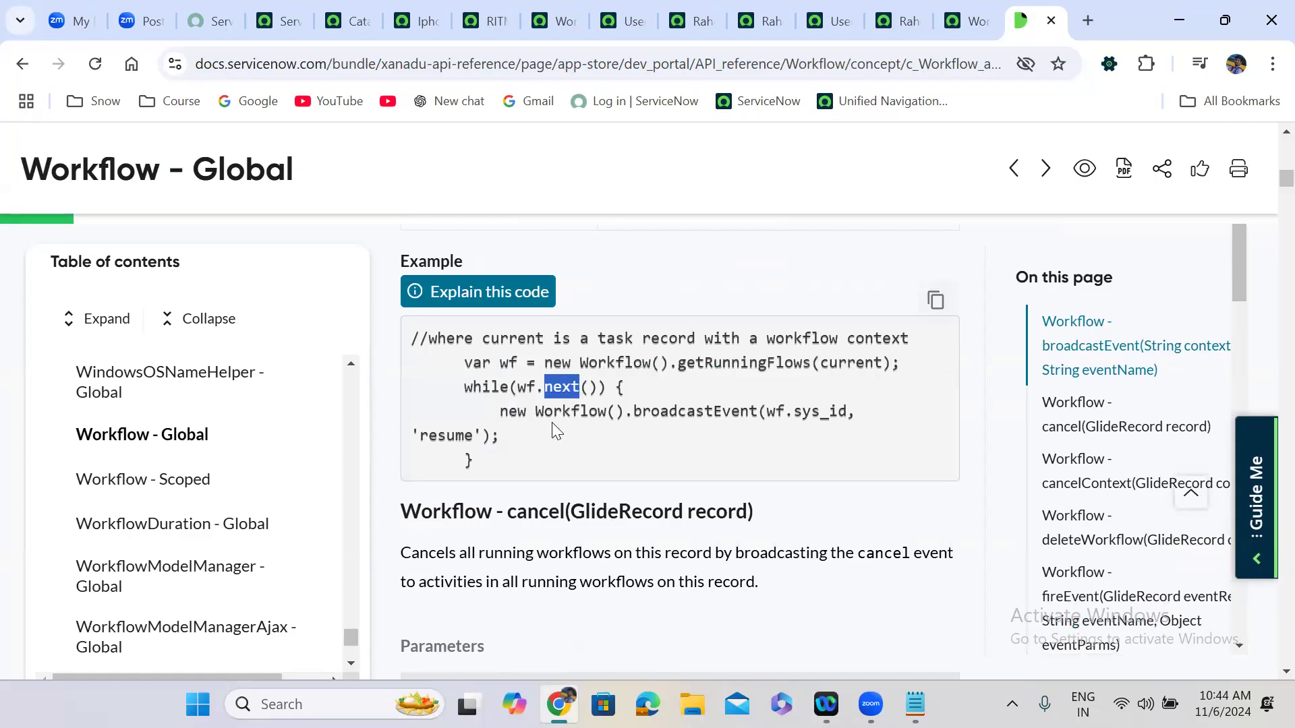
pyautogui.moveTo(479, 455); pyautogui.dragTo(399, 355)
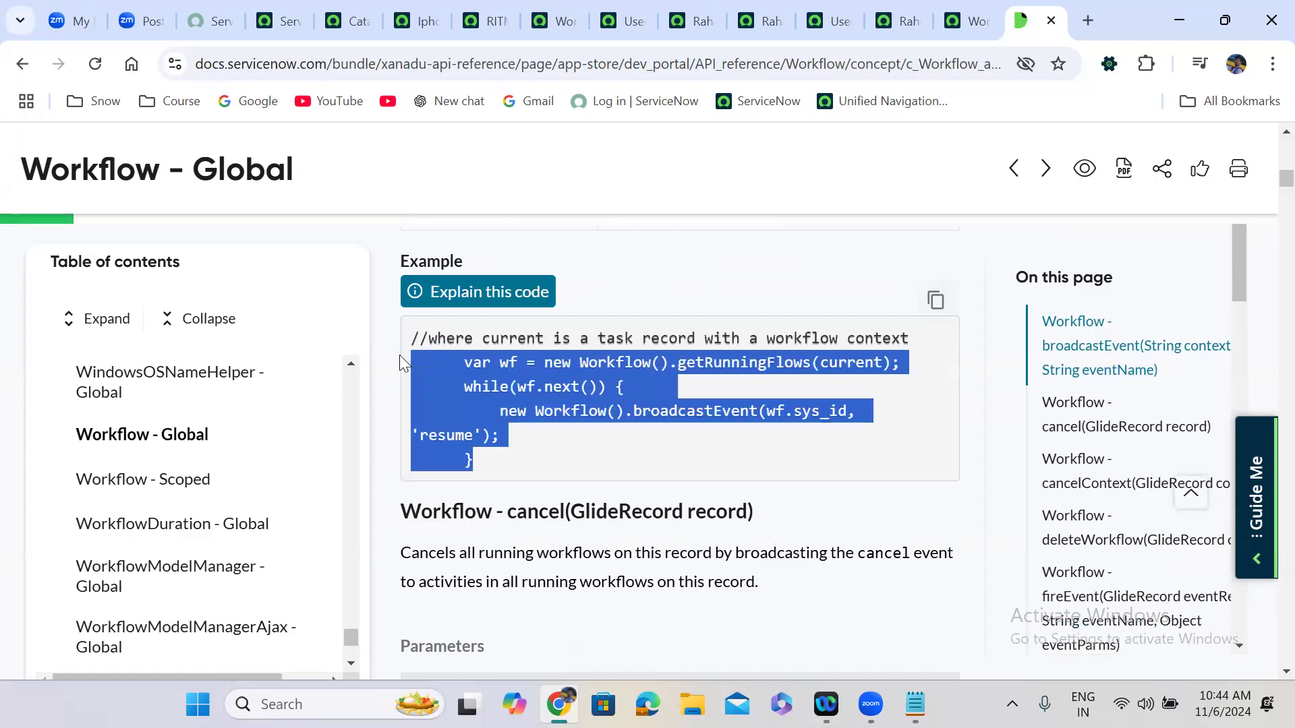
# Compare lines 7-10 of the 'User is inactive' business rule script with the docs example.
pyautogui.click(638, 9)
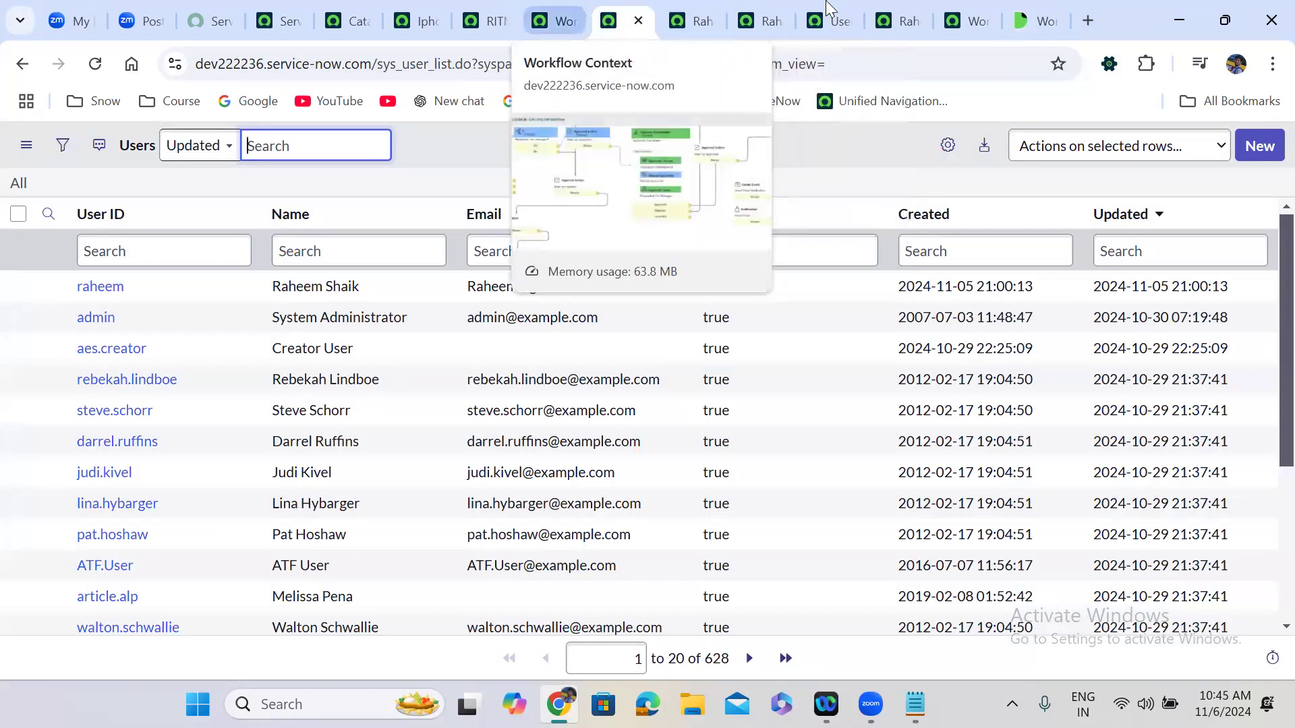
pyautogui.click(828, 20)
pyautogui.click(360, 454)
pyautogui.keyDown('shift'); pyautogui.click(453, 516); pyautogui.keyUp('shift')
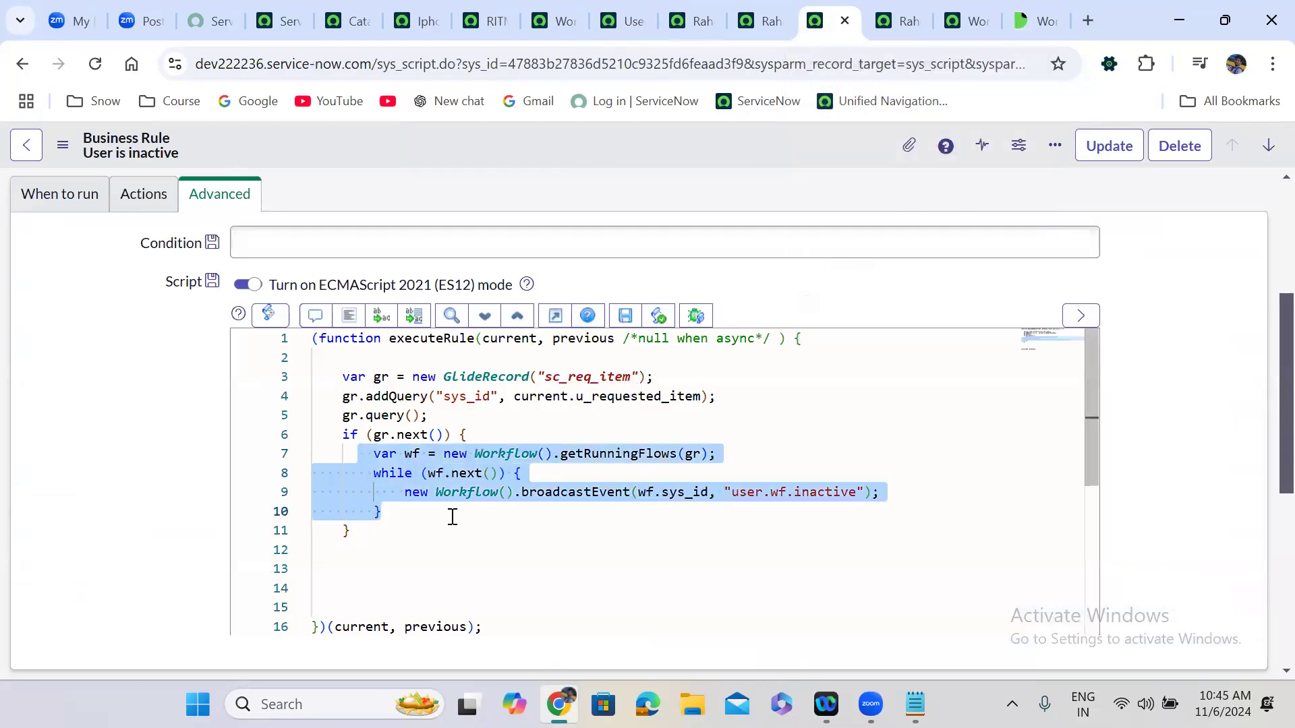
pyautogui.click(1039, 20)
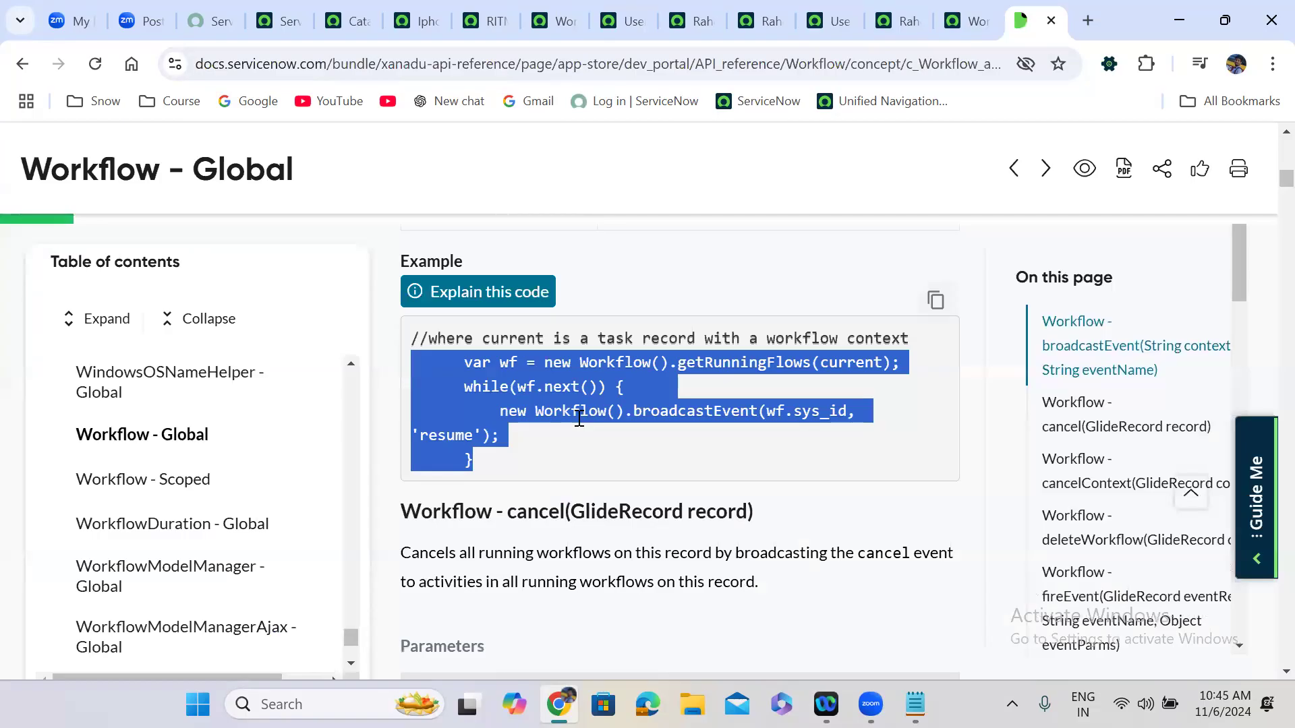
pyautogui.click(577, 417)
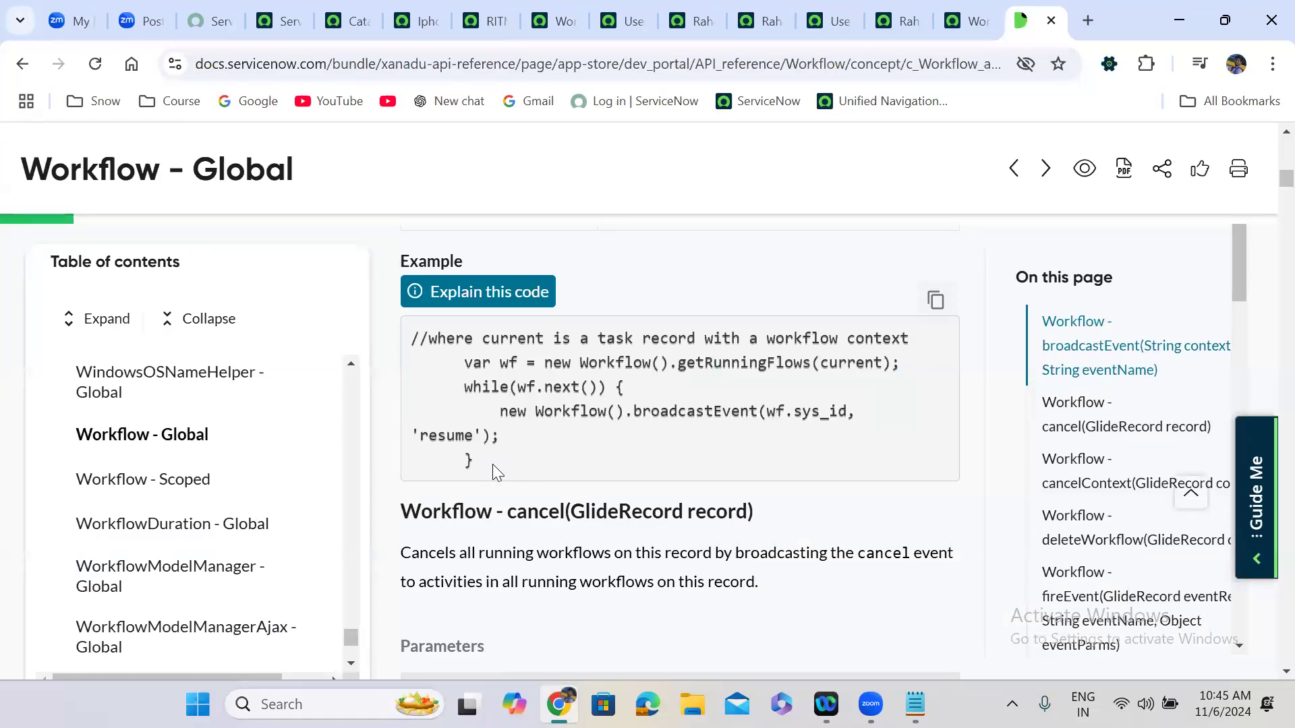
pyautogui.click(829, 21)
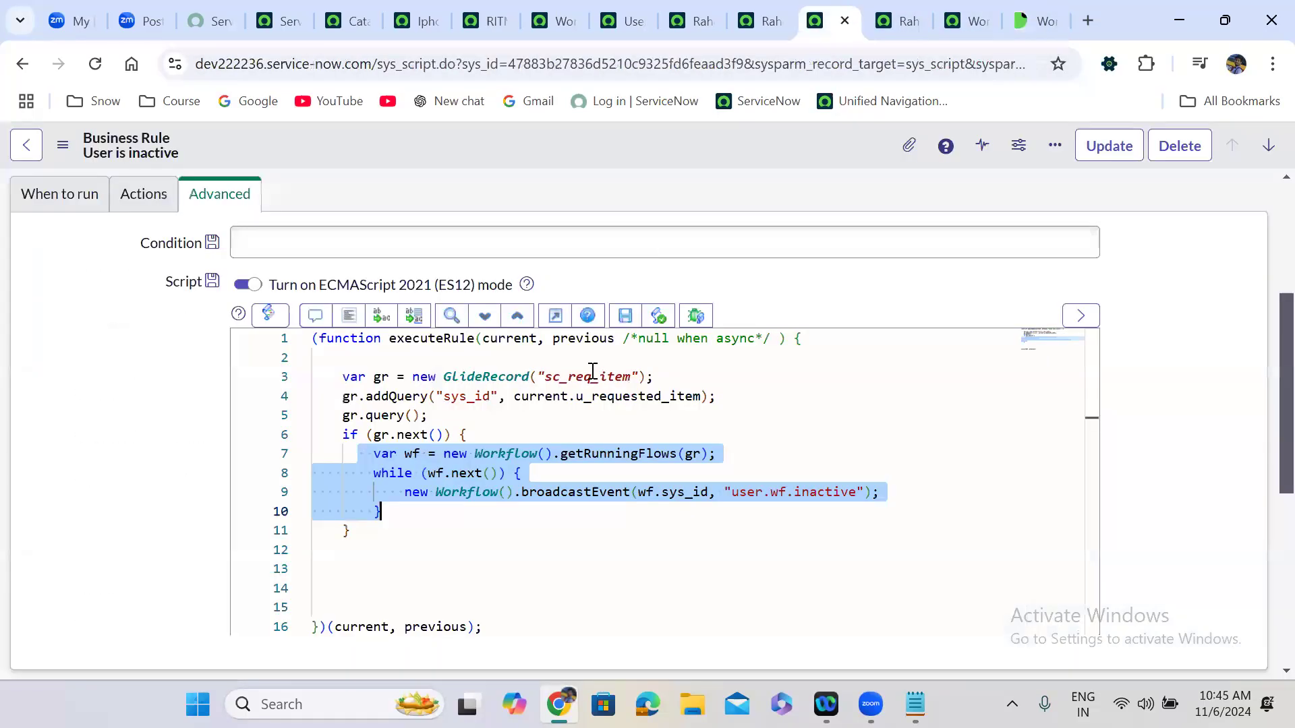
pyautogui.click(1039, 20)
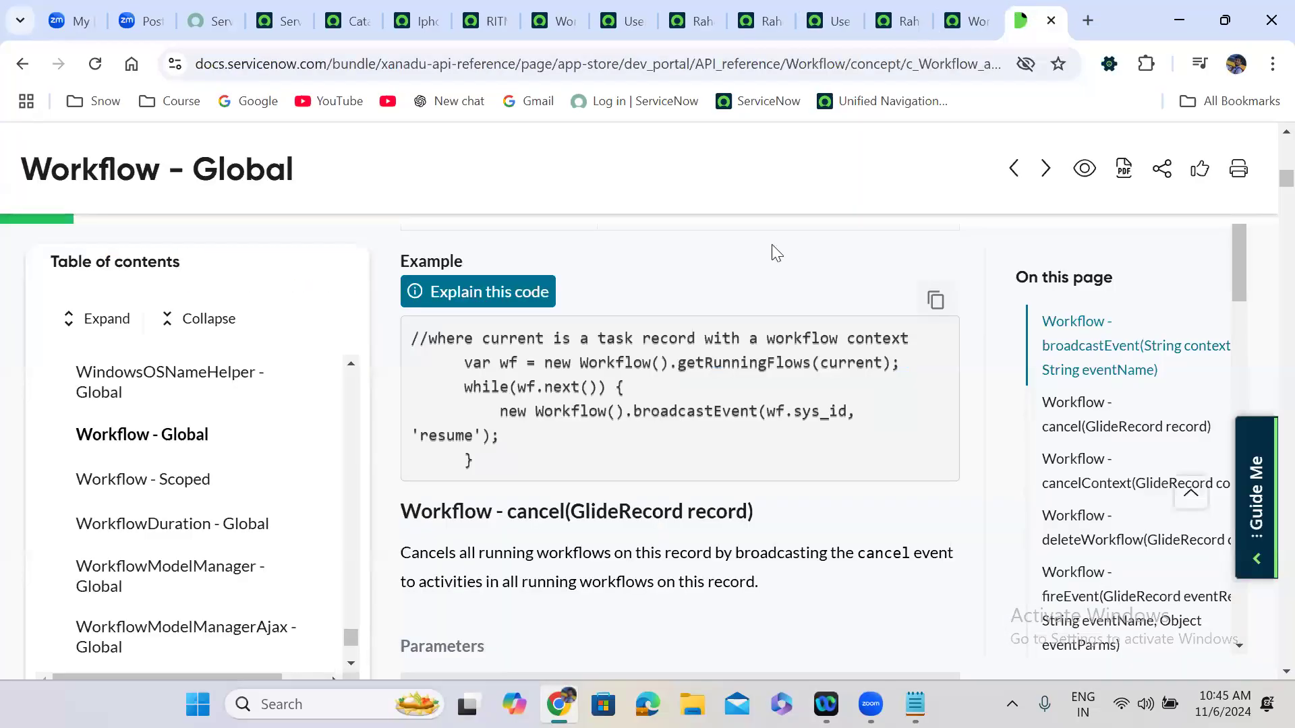
# Highlight the cancel() method heading, then dismiss the email device info message on RITM0010044.
pyautogui.moveTo(402, 514); pyautogui.dragTo(460, 514)
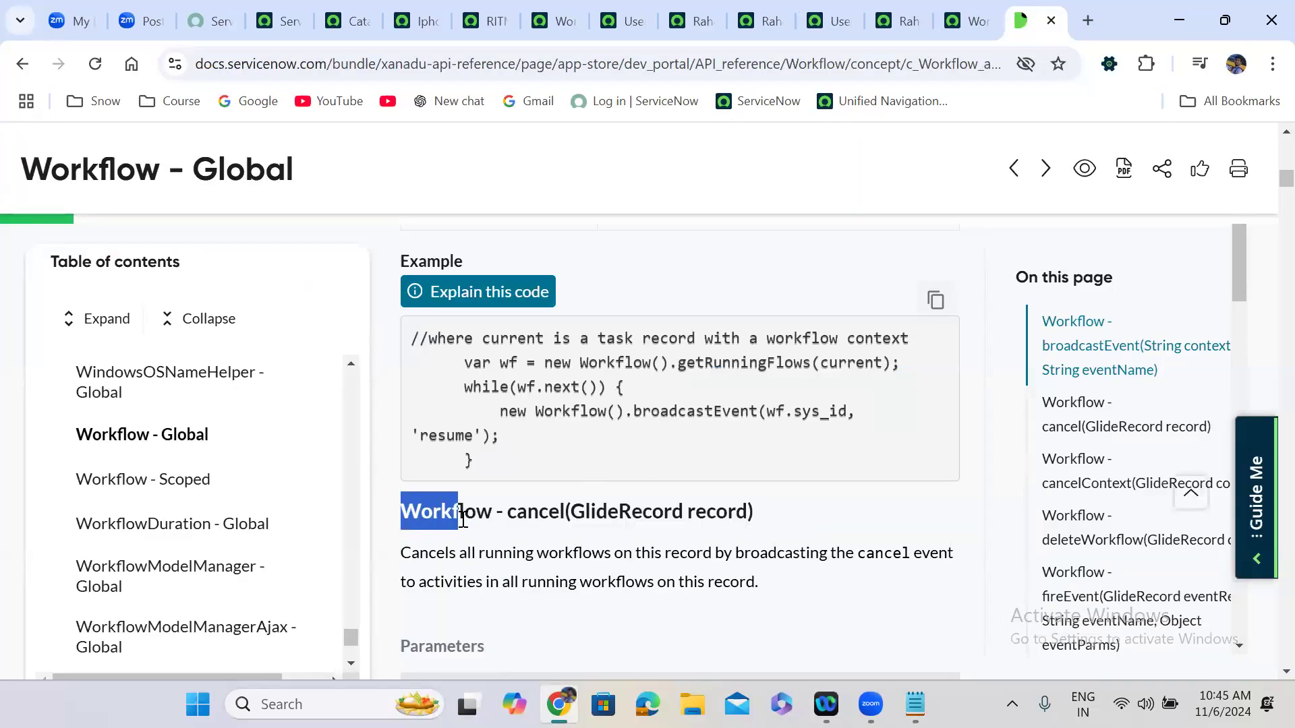
pyautogui.click(542, 509)
pyautogui.doubleClick(544, 511)
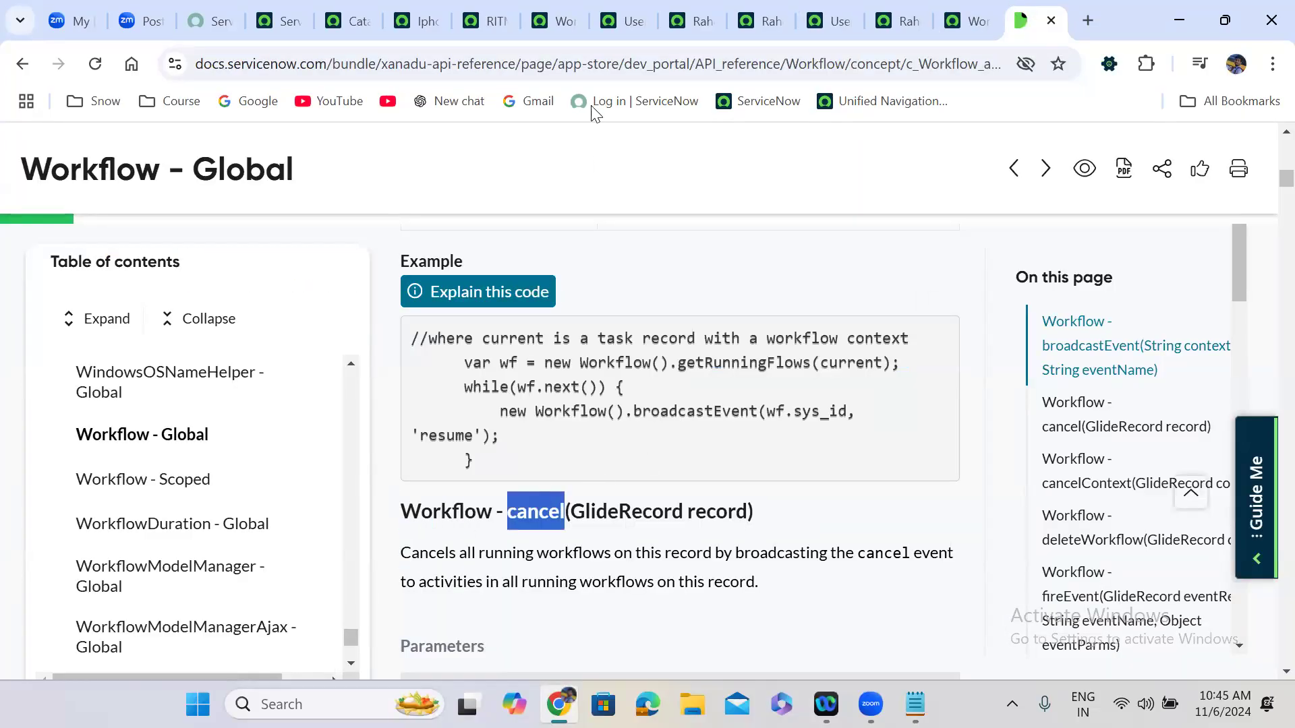
pyautogui.click(481, 19)
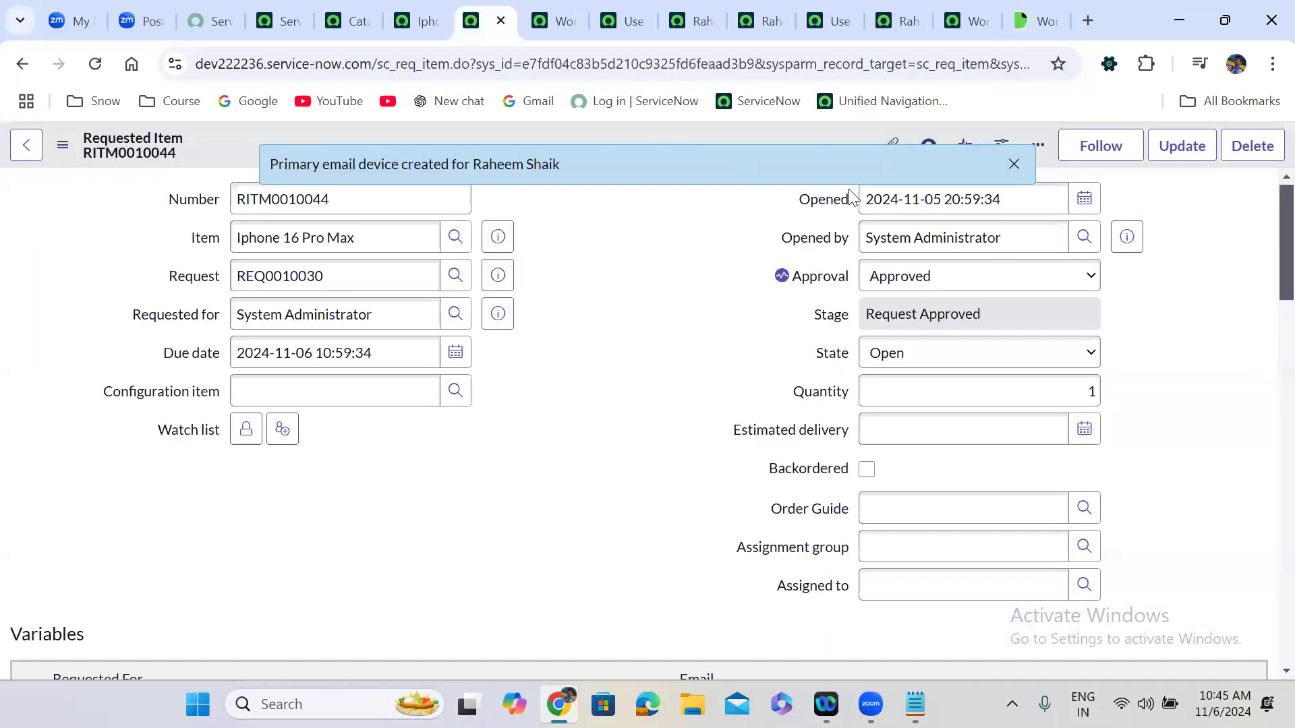
pyautogui.click(1014, 166)
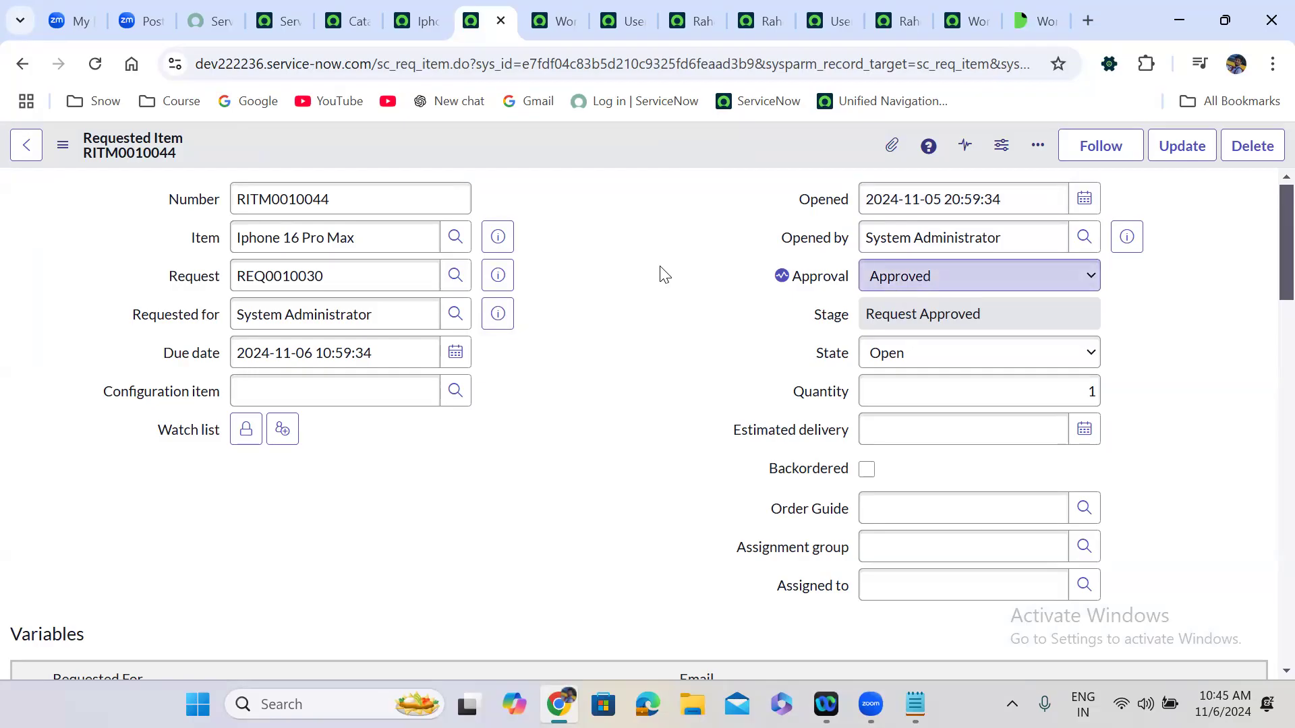
# Read the cancel() description and highlight the workflow.cancel(current) example lines.
pyautogui.click(1043, 20)
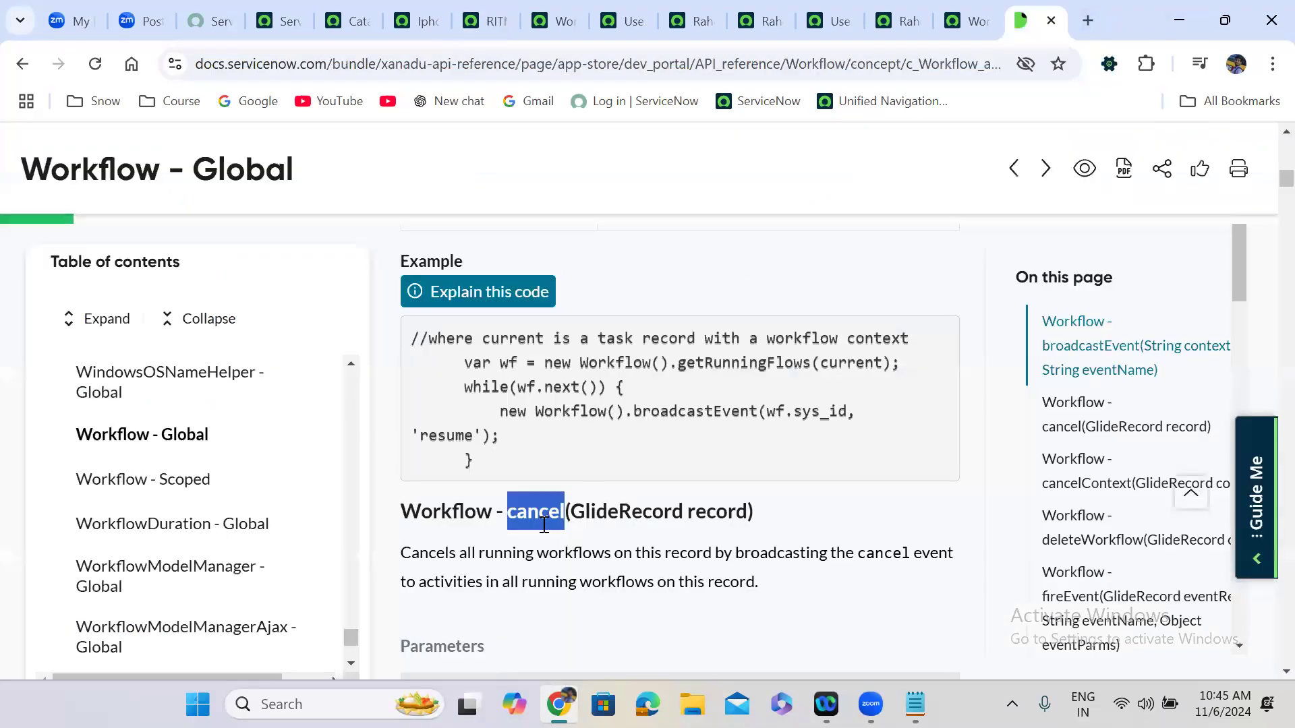
pyautogui.doubleClick(526, 533)
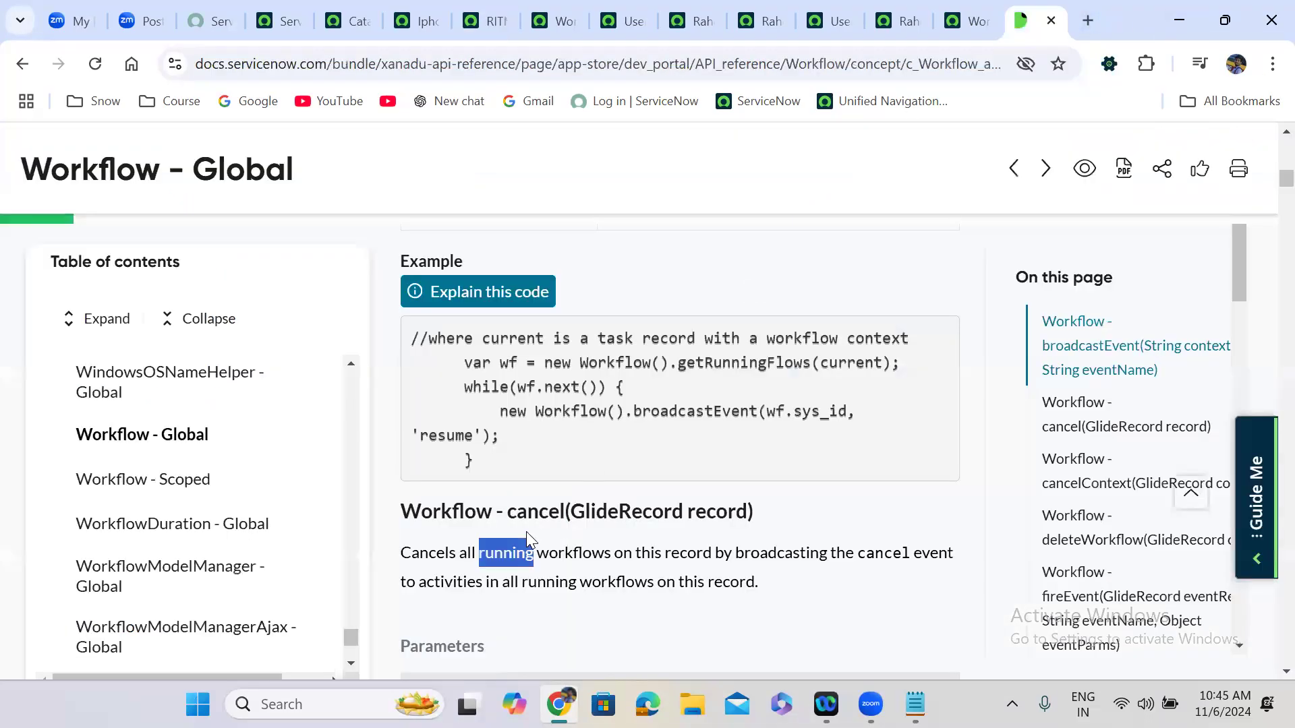
pyautogui.scroll(-6, 526, 532)
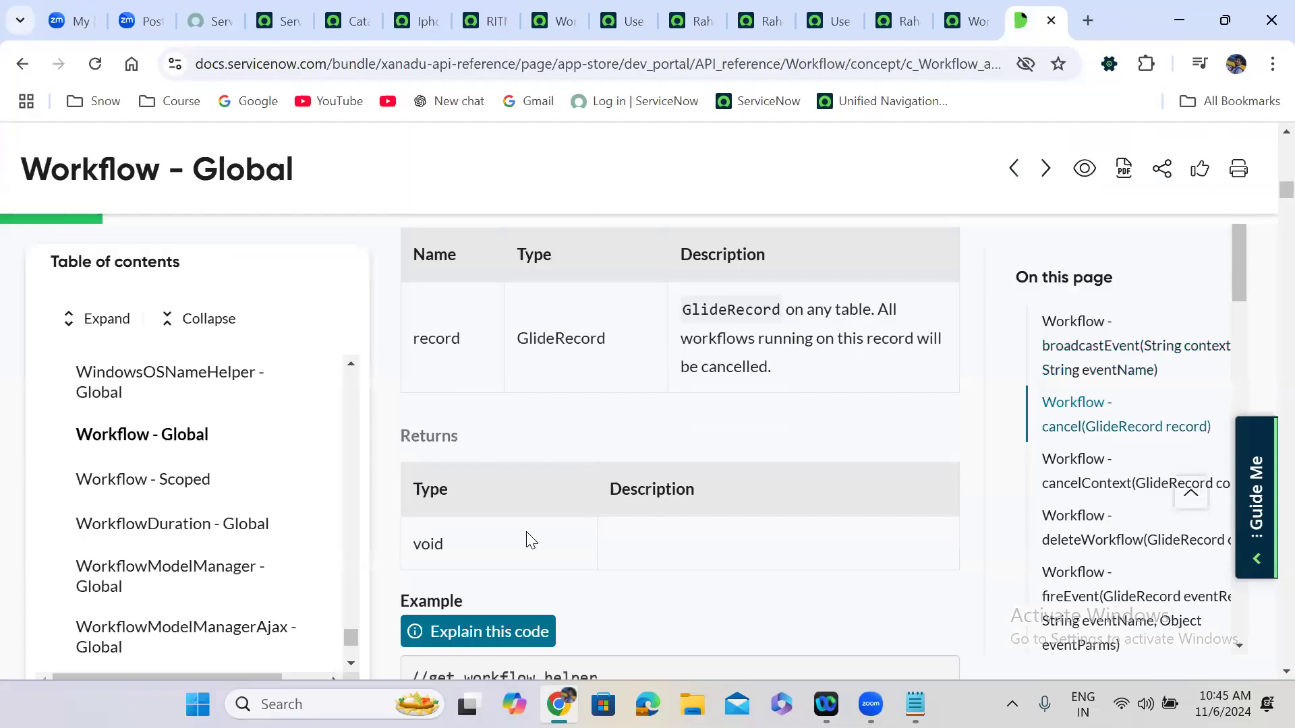
pyautogui.scroll(-5, 526, 531)
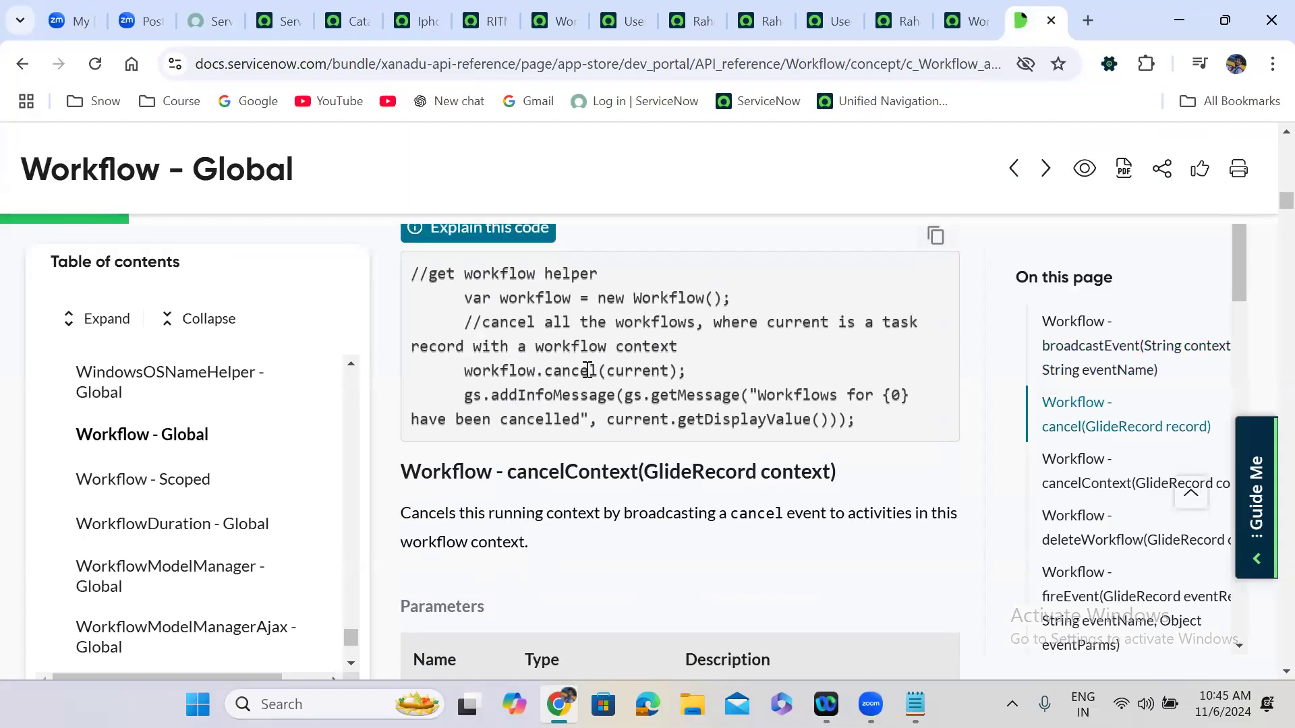
pyautogui.doubleClick(631, 371)
pyautogui.moveTo(688, 370); pyautogui.dragTo(457, 301)
pyautogui.hotkey('ctrl', 'c')
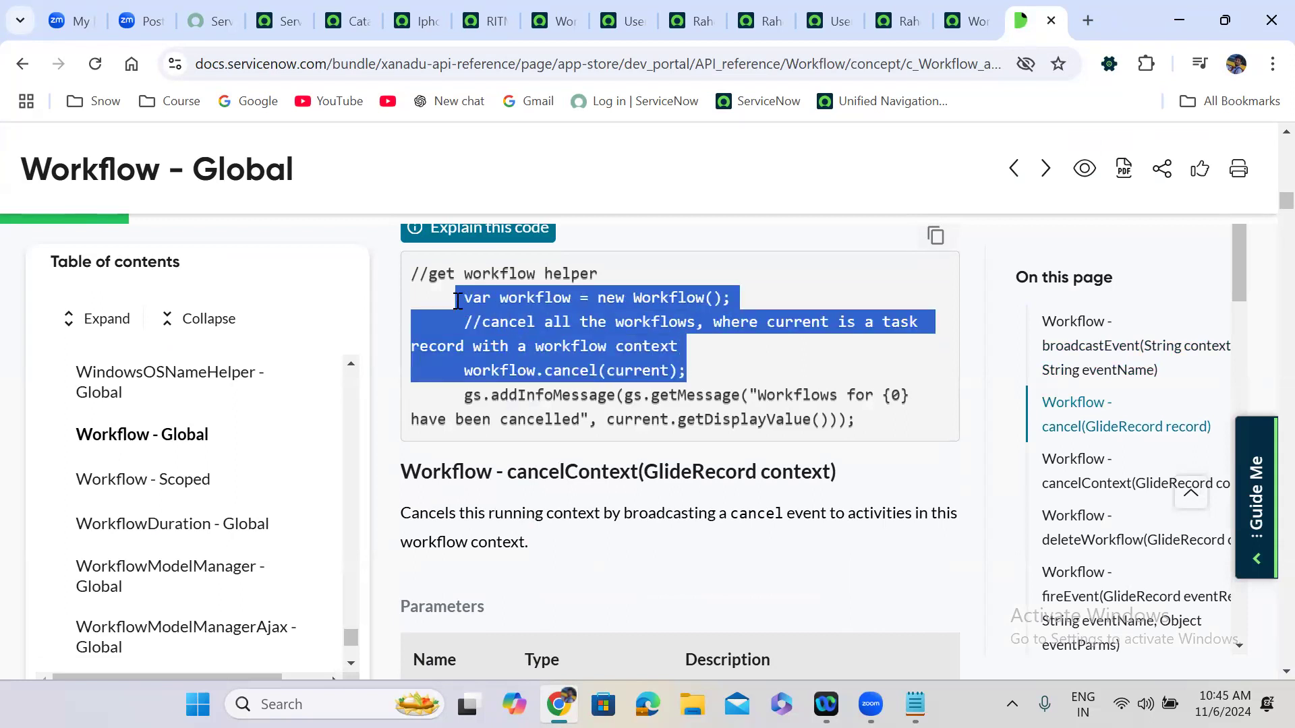
# From the RITM0010044 form, open the Requested Item UI Actions list and start a new record.
pyautogui.click(481, 20)
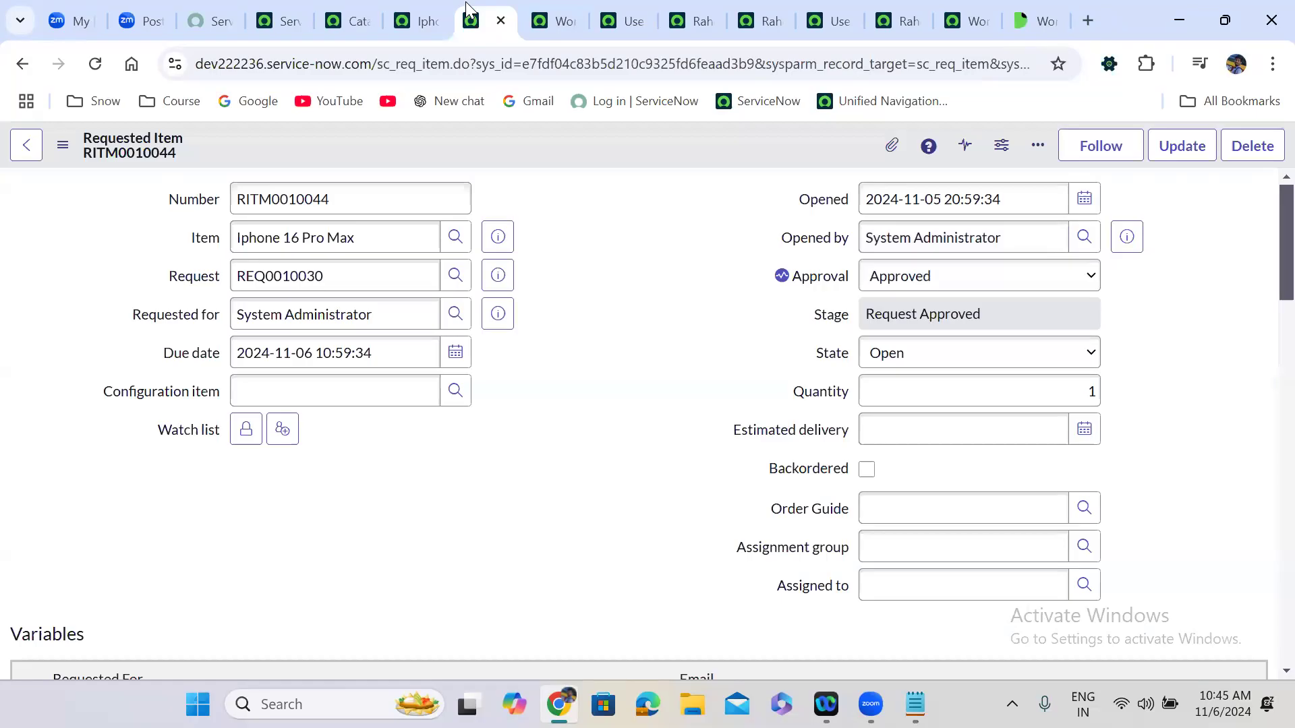
pyautogui.rightClick(497, 137)
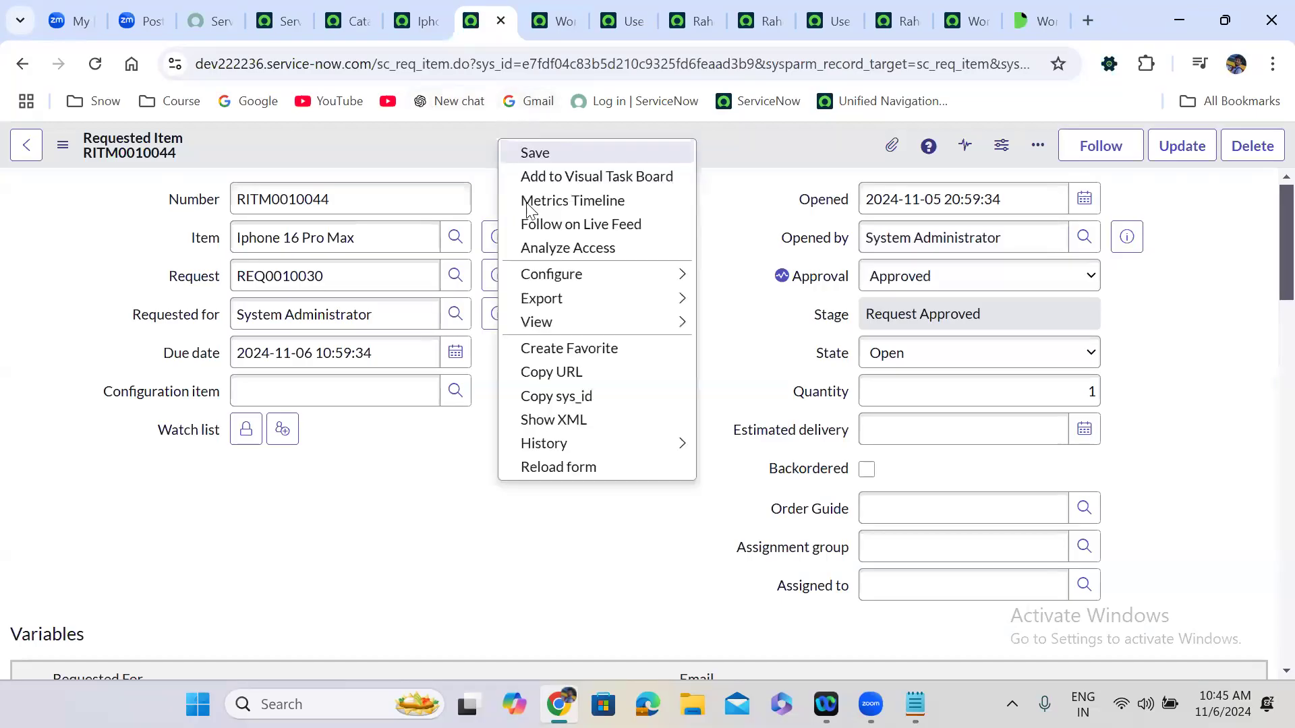
pyautogui.moveTo(556, 299)
pyautogui.moveTo(600, 277)
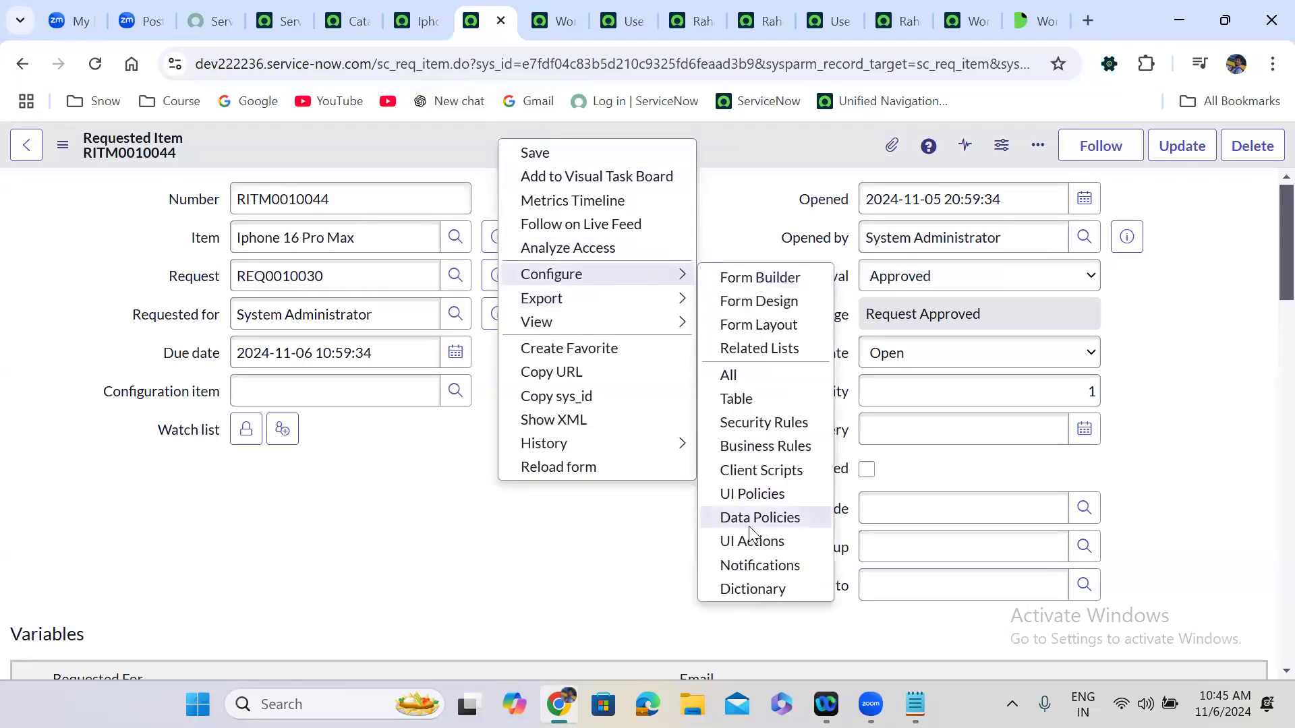
pyautogui.click(761, 544)
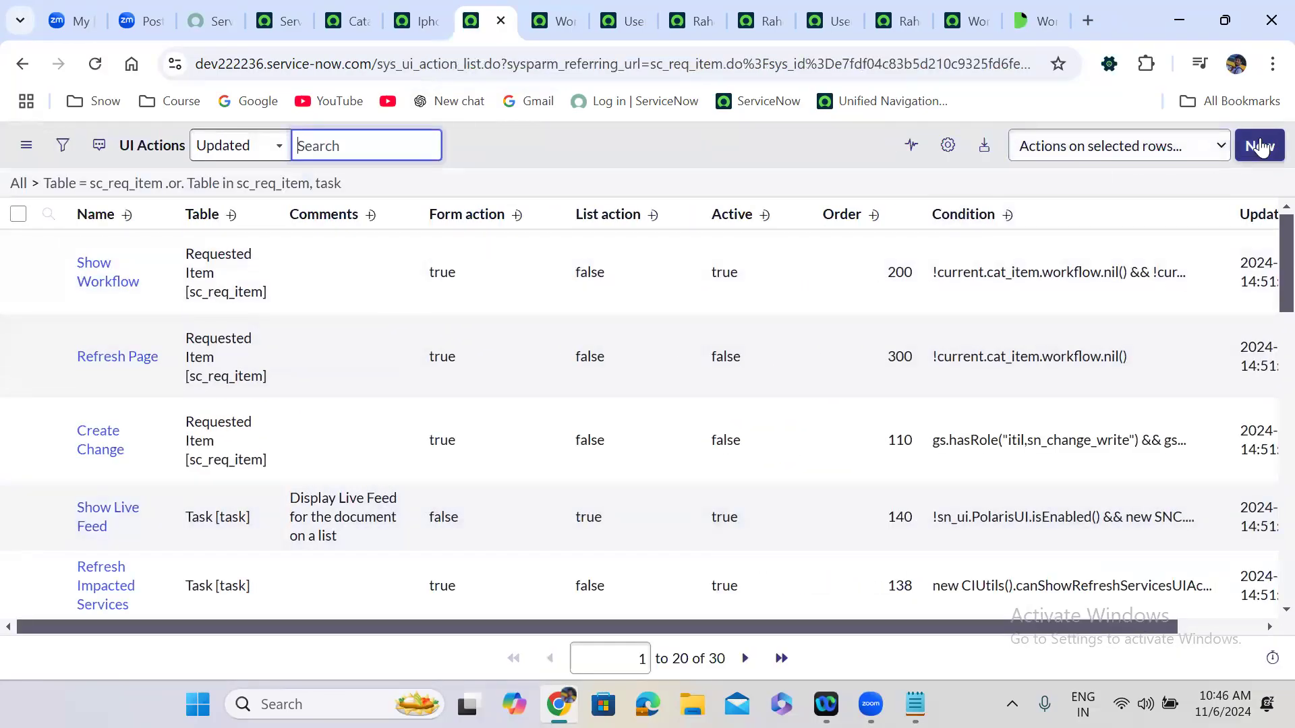
pyautogui.click(1260, 147)
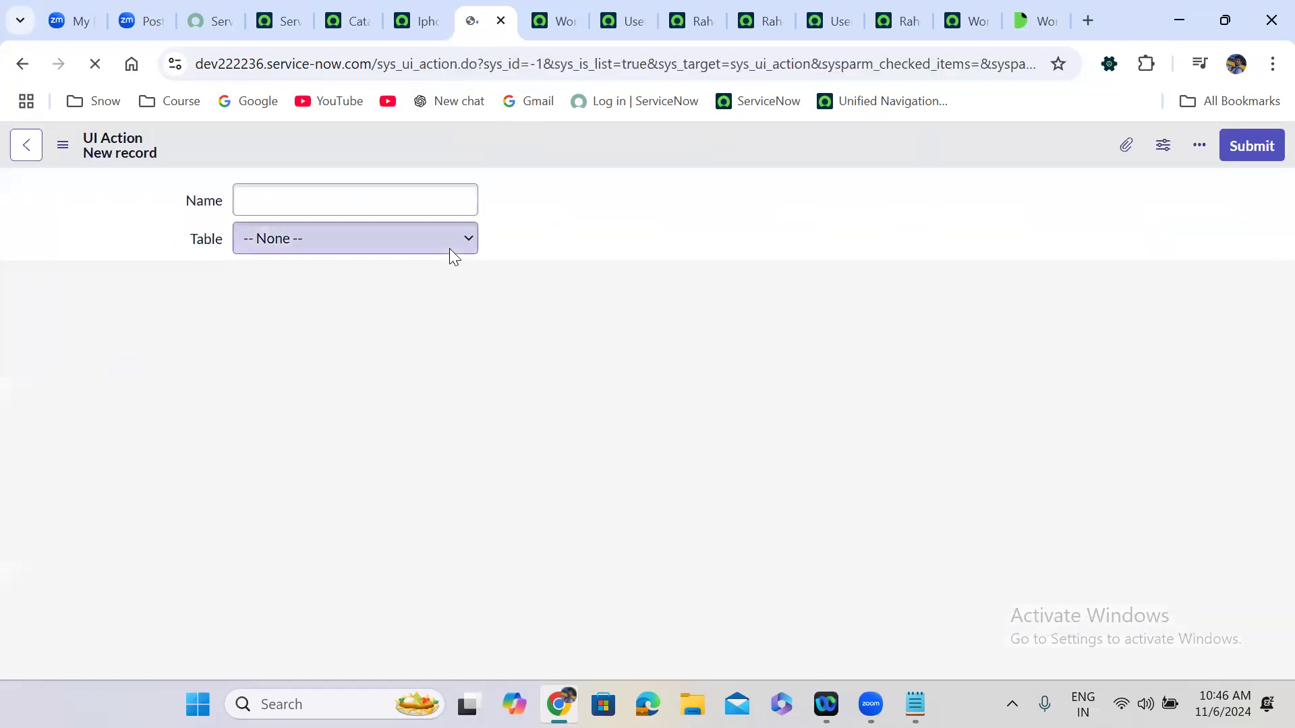
# Name the UI action 'cancel', enable Form button and set Form style to Primary.
pyautogui.scroll(-8, 364, 205)
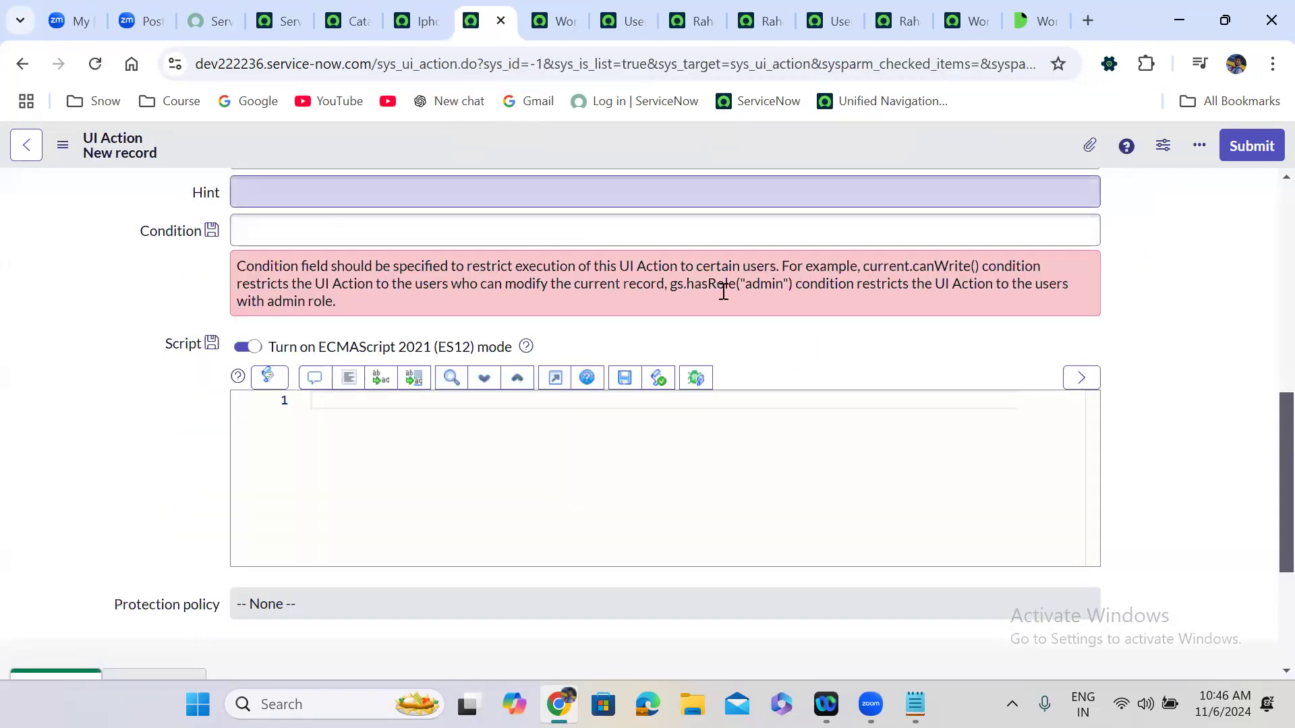
pyautogui.scroll(5, 1266, 302)
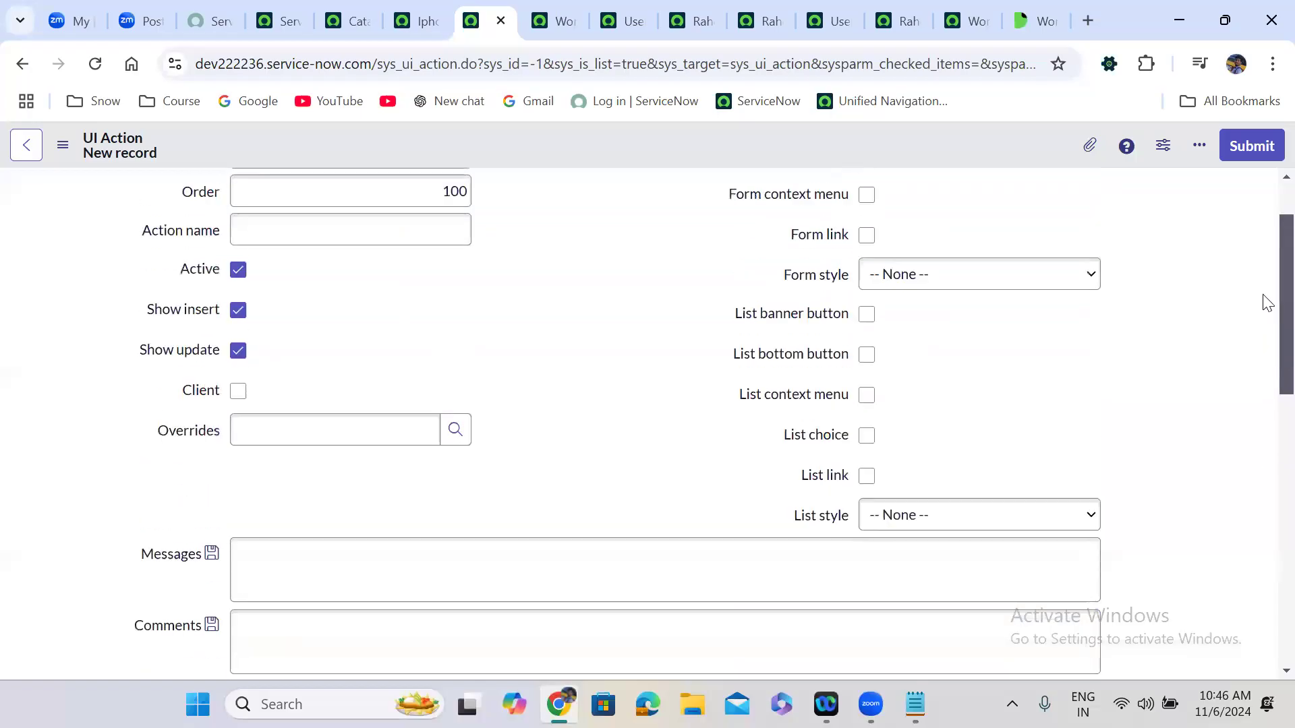
pyautogui.scroll(2, 1266, 302)
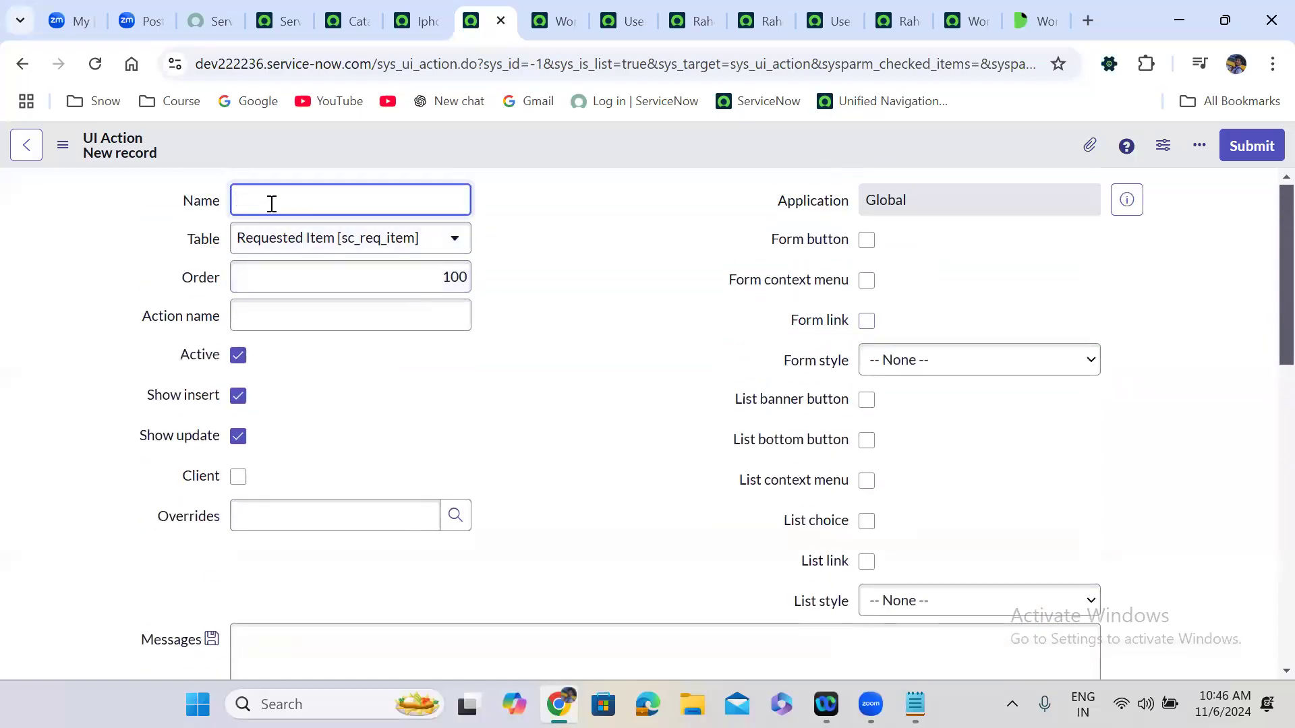
pyautogui.write('nc')
pyautogui.click(313, 319)
pyautogui.write('cancel')
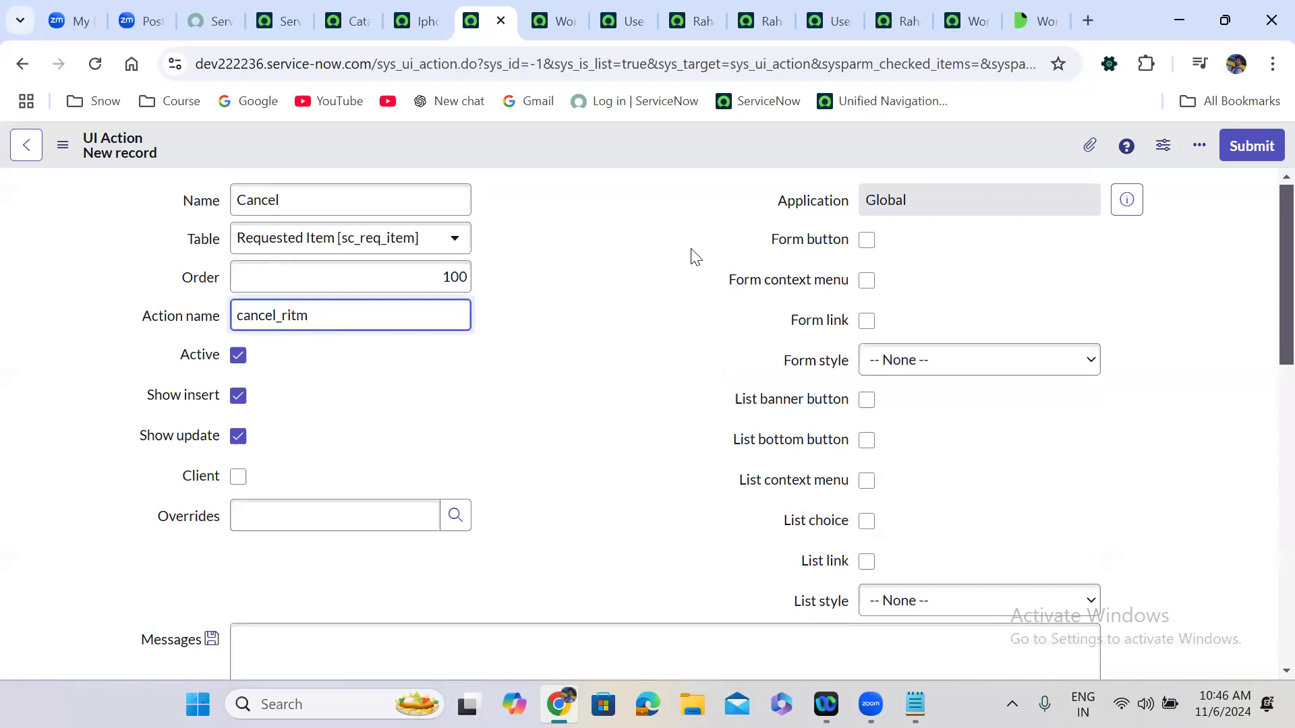
pyautogui.click(867, 242)
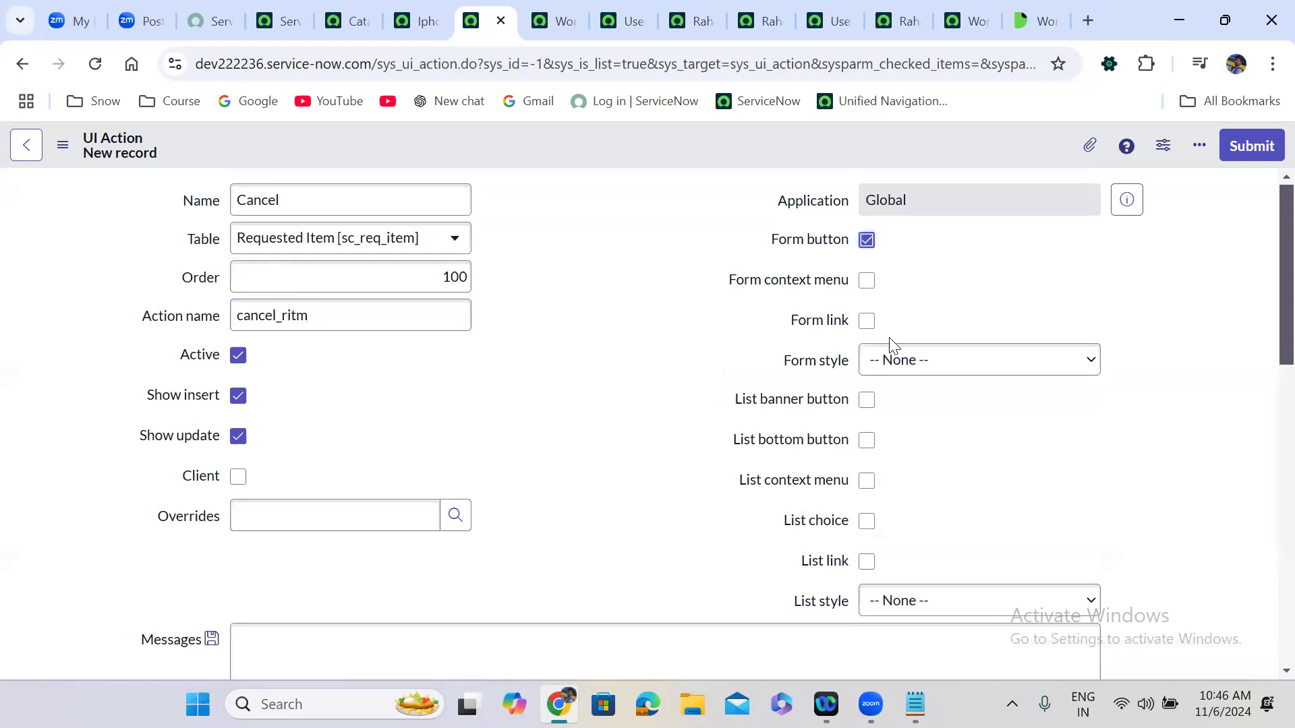
pyautogui.click(897, 358)
pyautogui.click(912, 414)
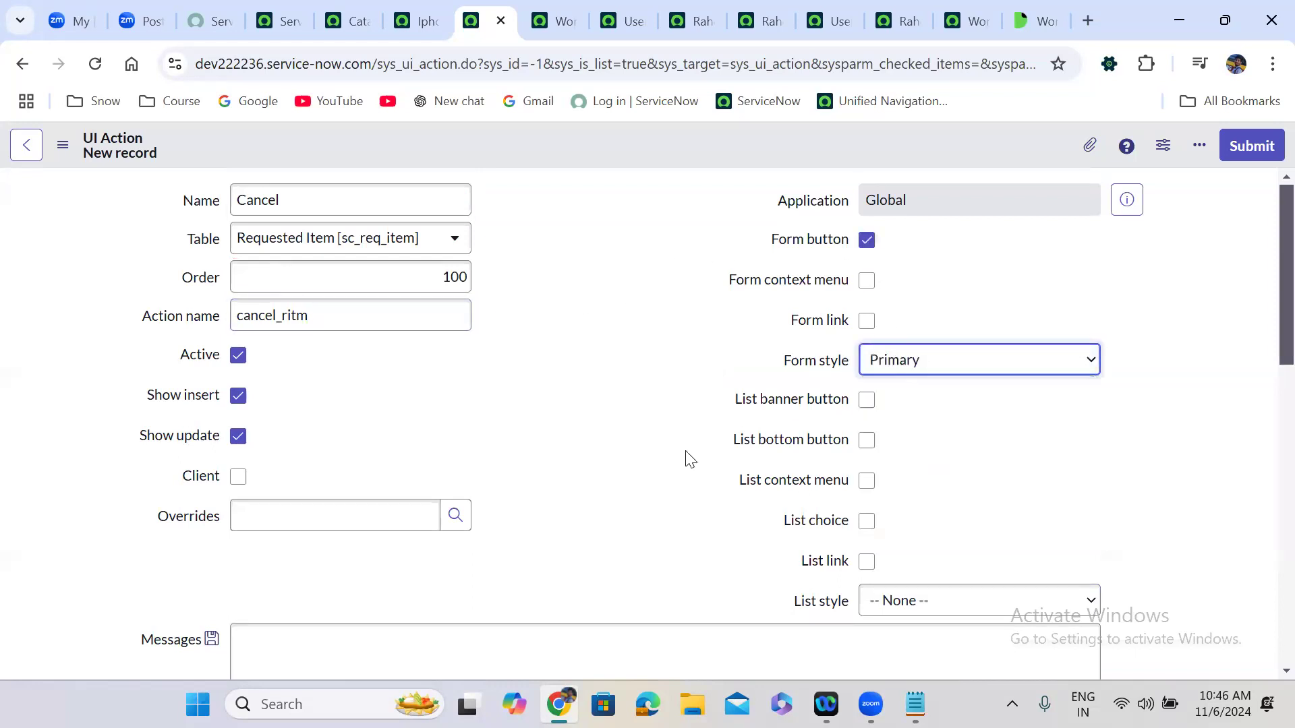
# Paste the workflow.cancel(current) script into Script and submit the Cancel UI action.
pyautogui.click(569, 540)
pyautogui.scroll(-1, 568, 540)
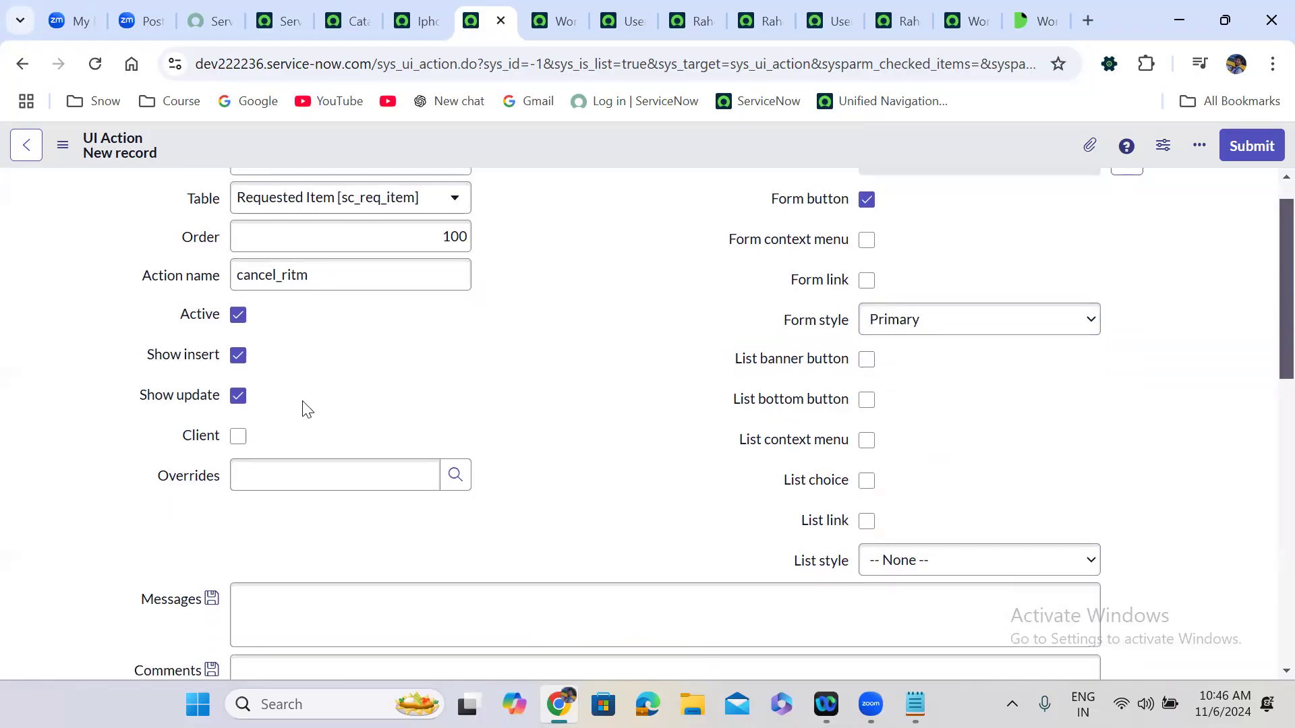
pyautogui.click(237, 357)
pyautogui.scroll(-8, 468, 451)
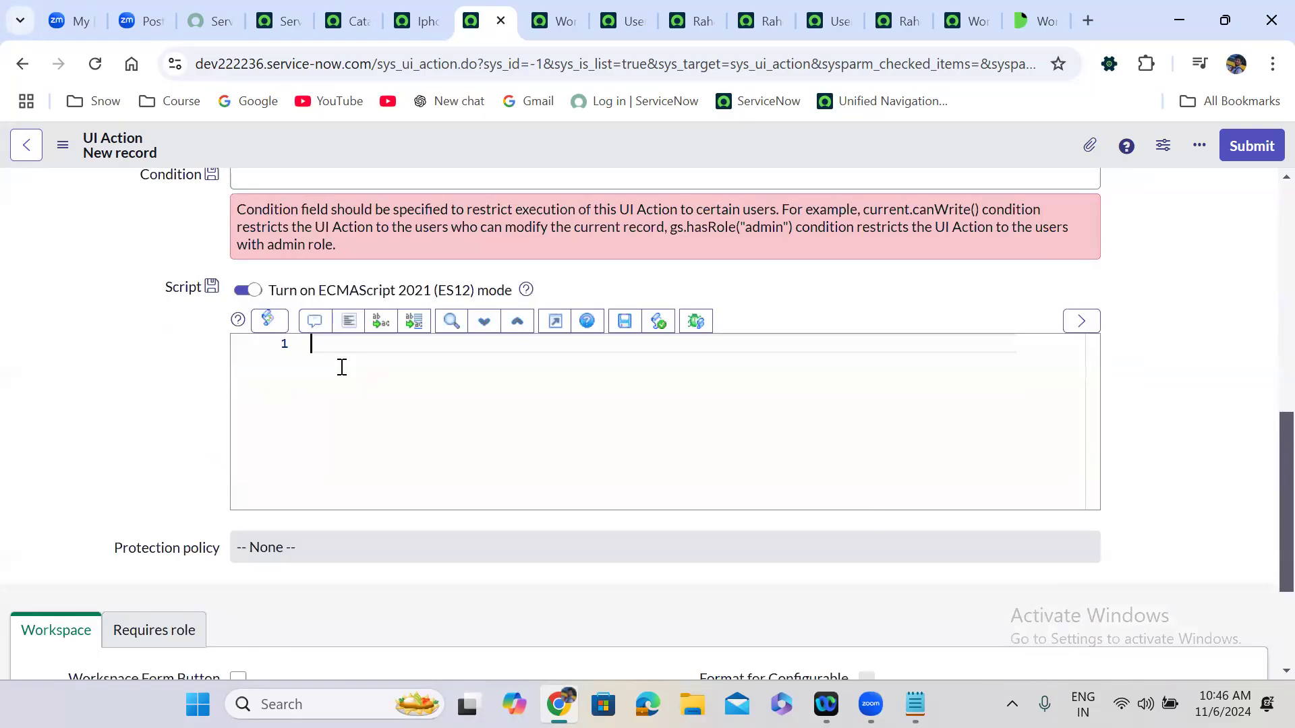
pyautogui.hotkey('ctrl', 'v')
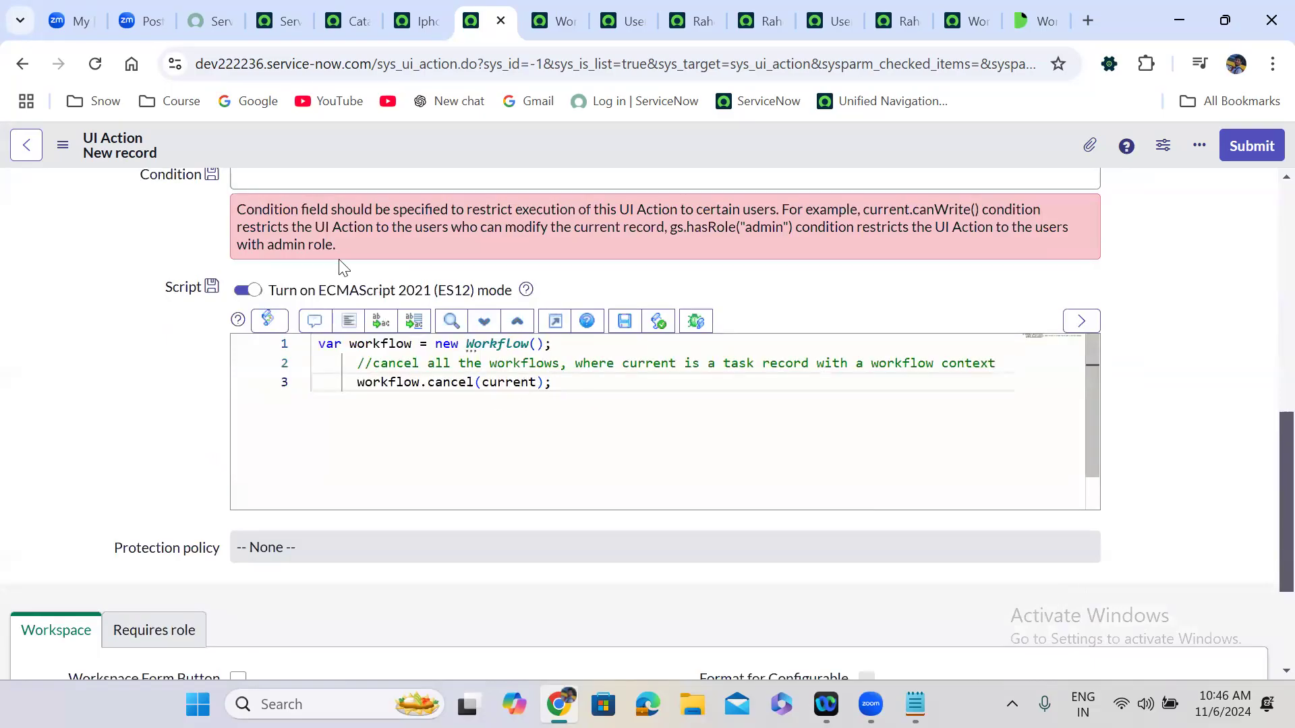
pyautogui.click(1247, 146)
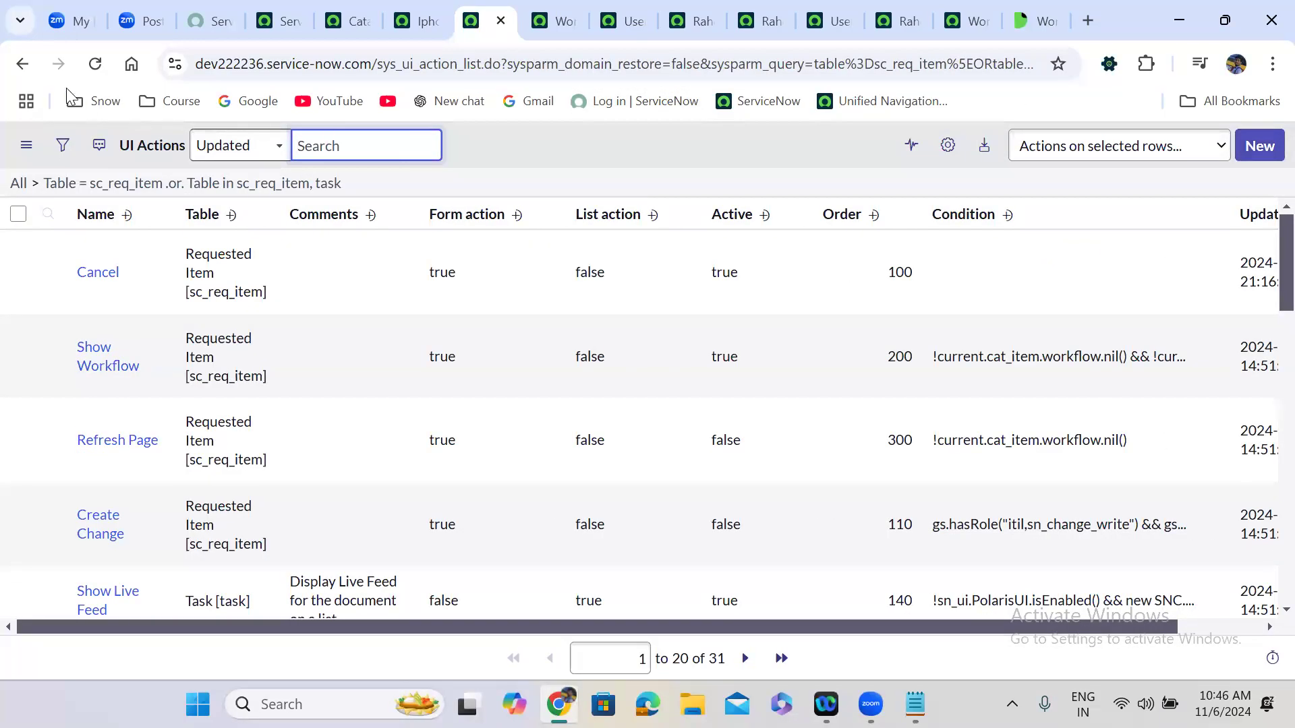
# Return to RITM0010044 and run the new Cancel action on it several times.
pyautogui.click(22, 66)
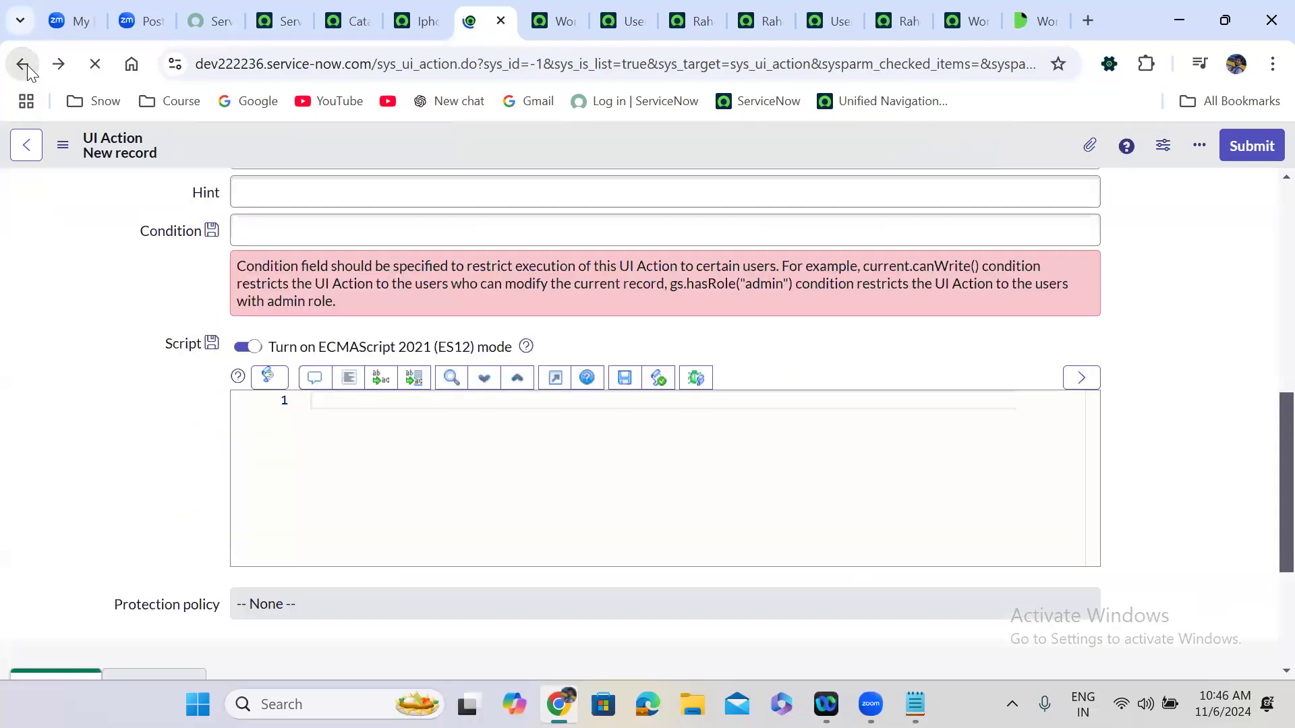
pyautogui.click(27, 65)
pyautogui.click(27, 65)
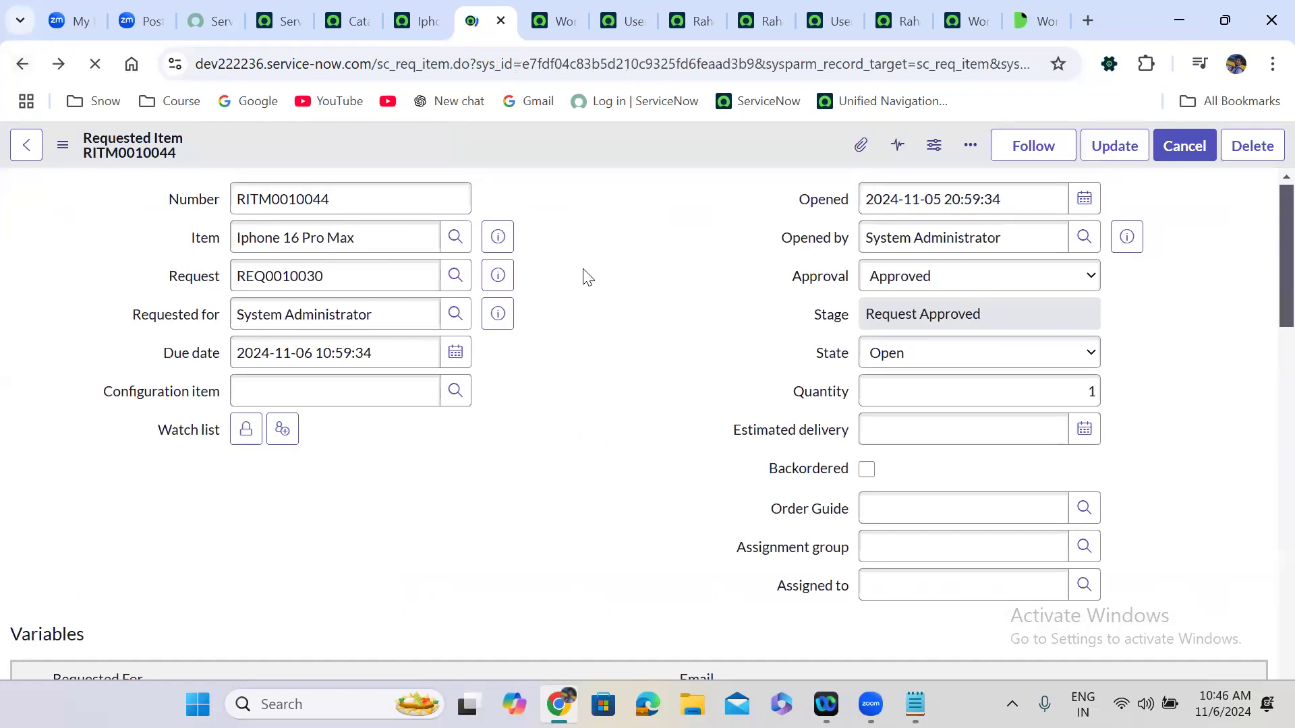
pyautogui.click(1181, 149)
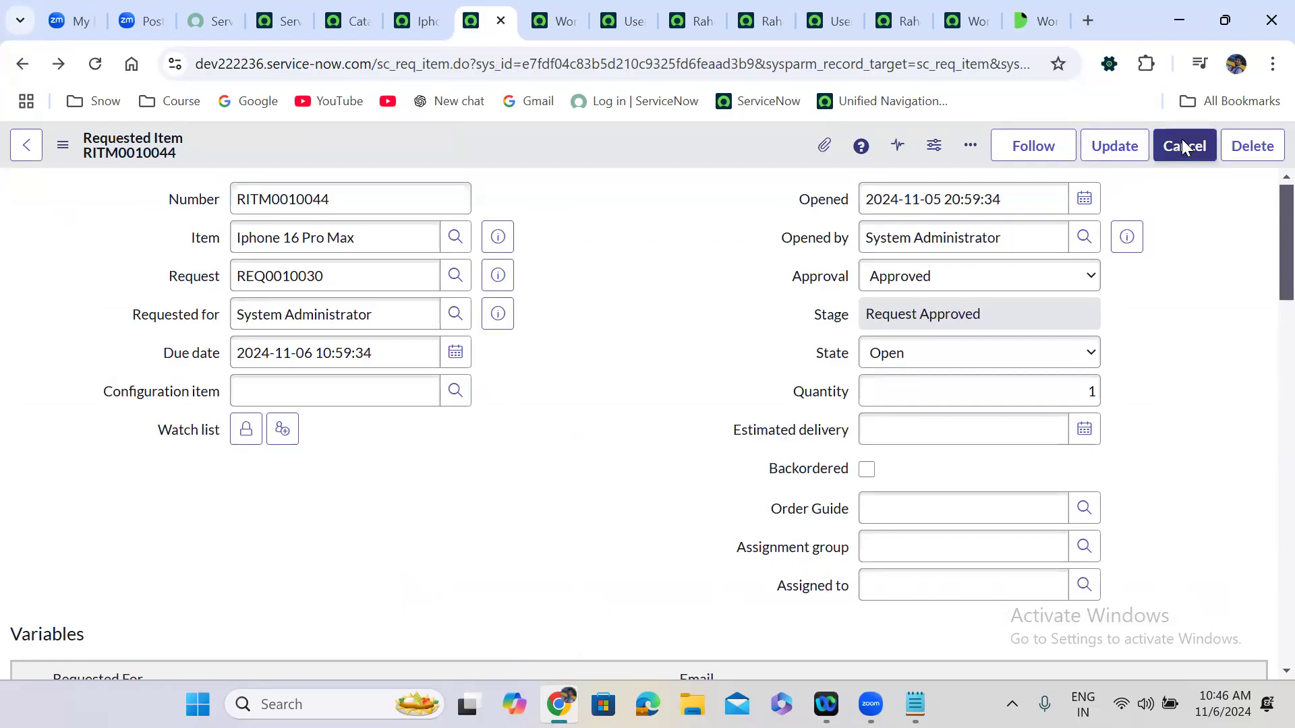
pyautogui.click(1182, 145)
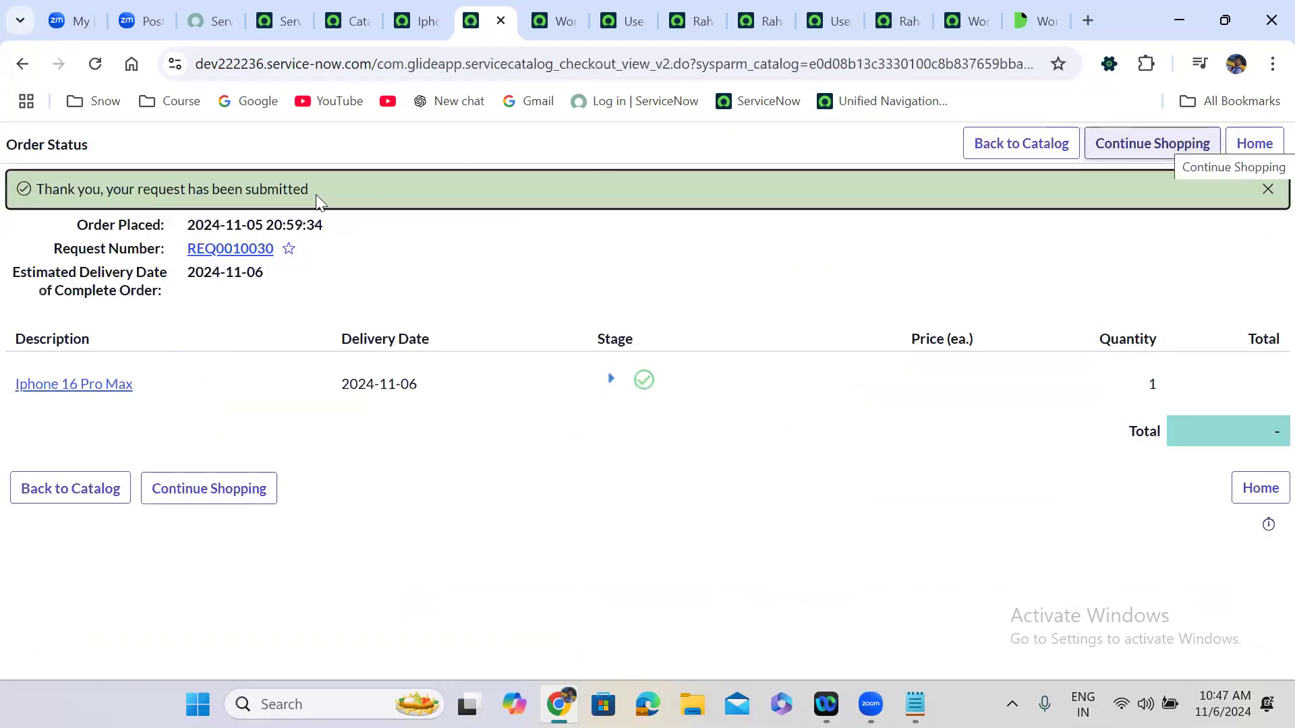
pyautogui.click(22, 65)
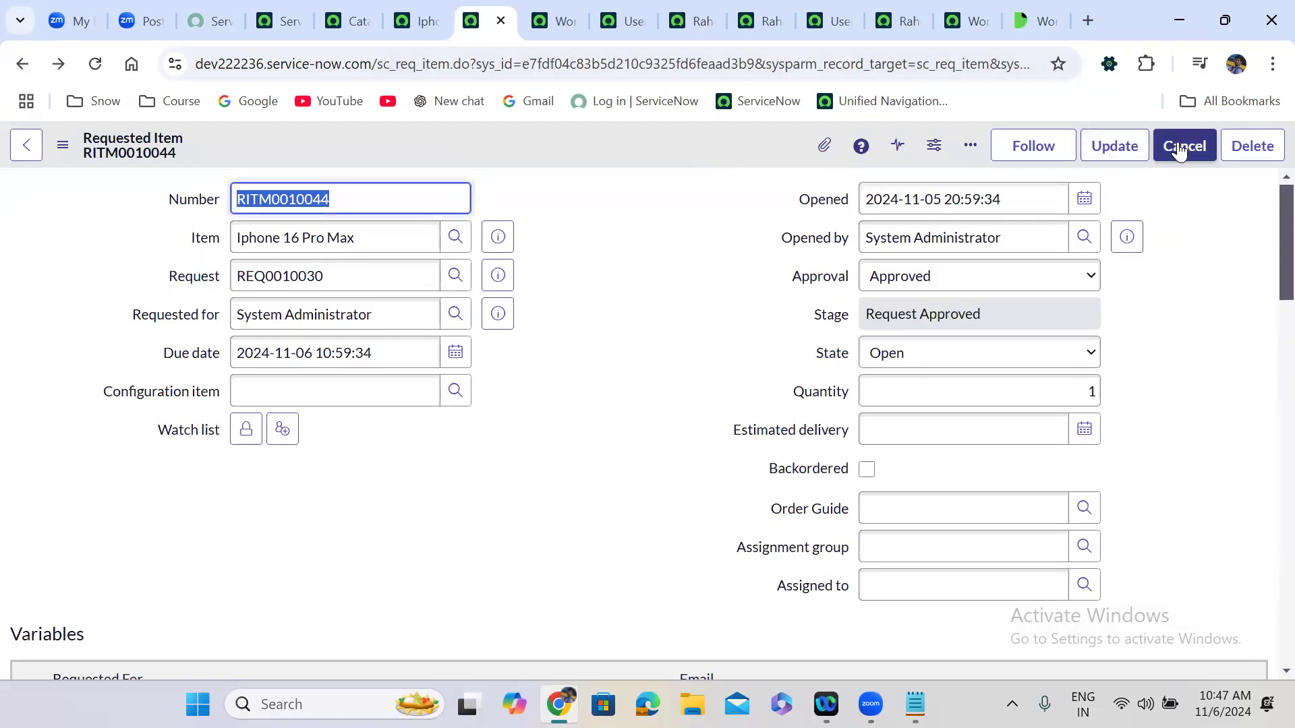
pyautogui.click(1179, 148)
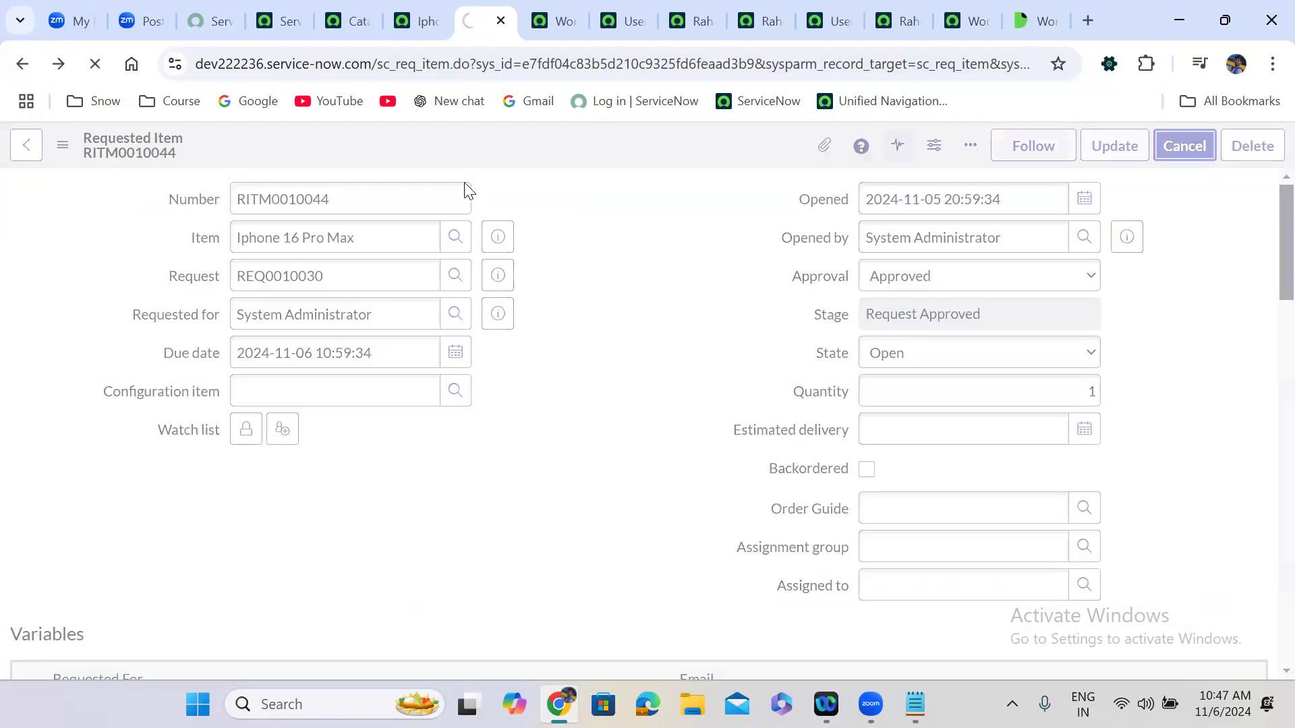
pyautogui.click(21, 62)
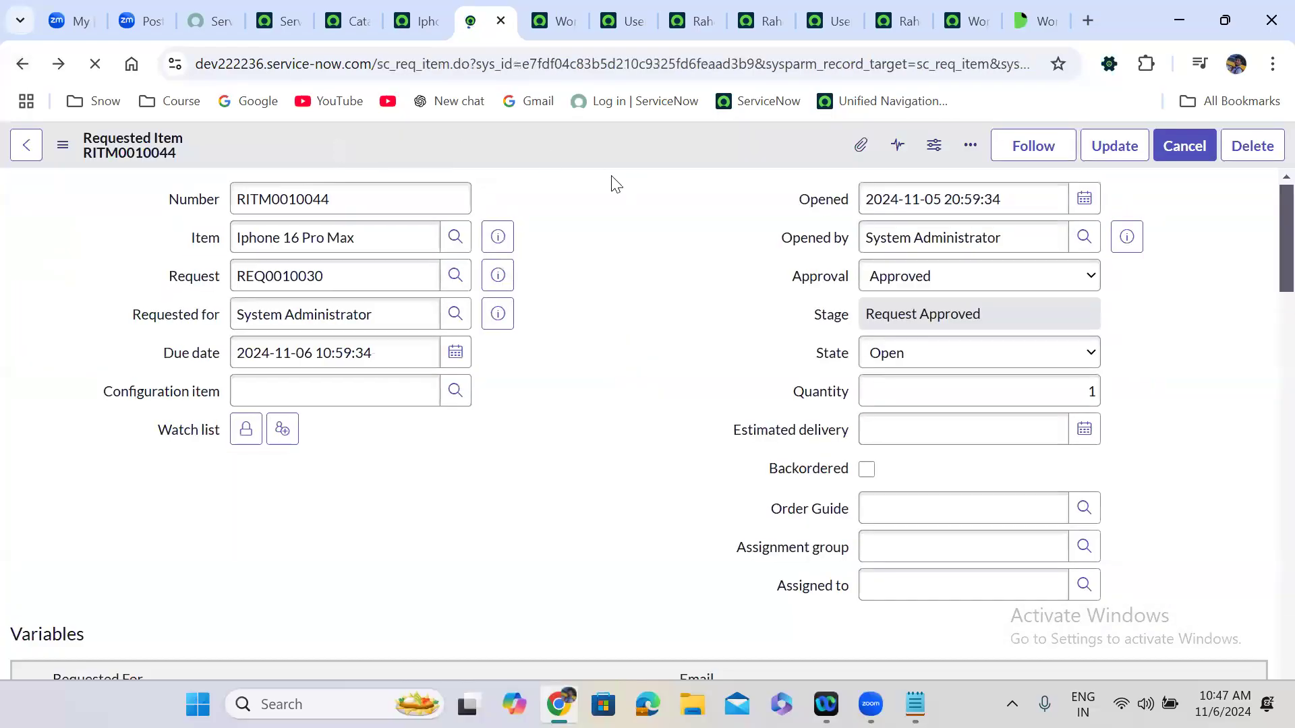
pyautogui.click(568, 247)
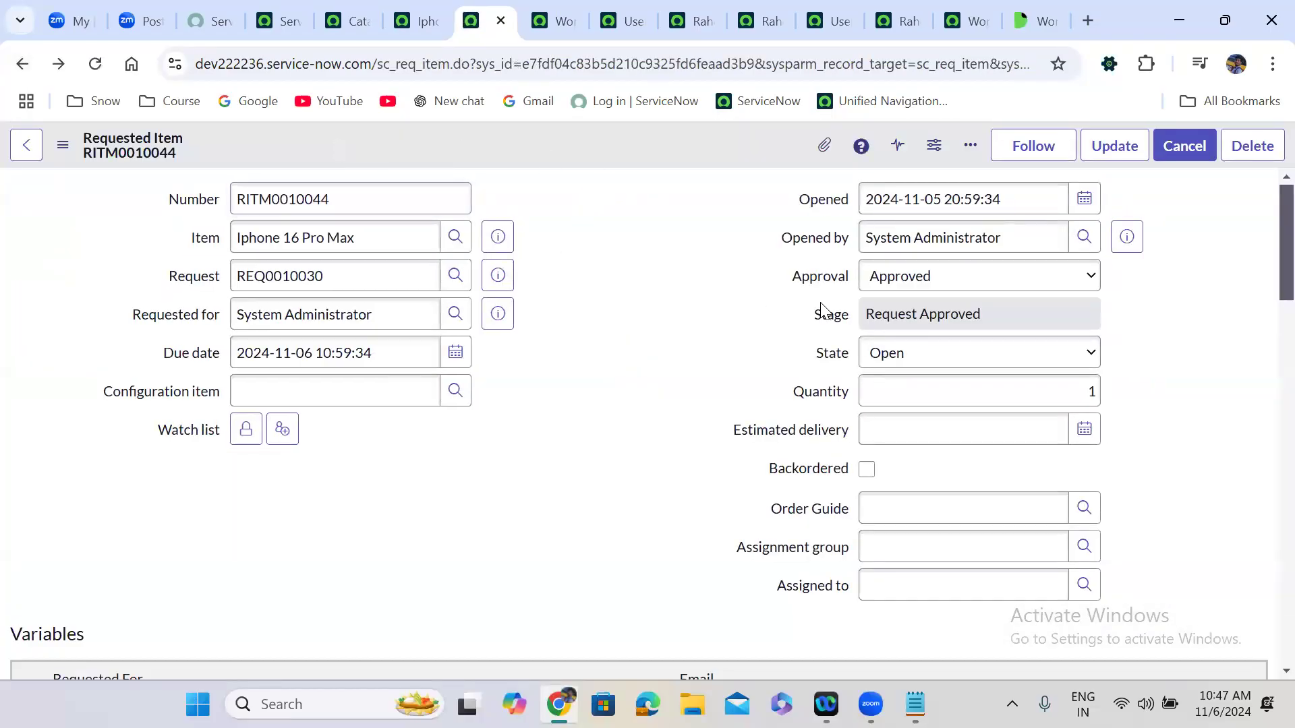
# Check the item's workflow diagram and return to the RITM0010044 form.
pyautogui.click(544, 11)
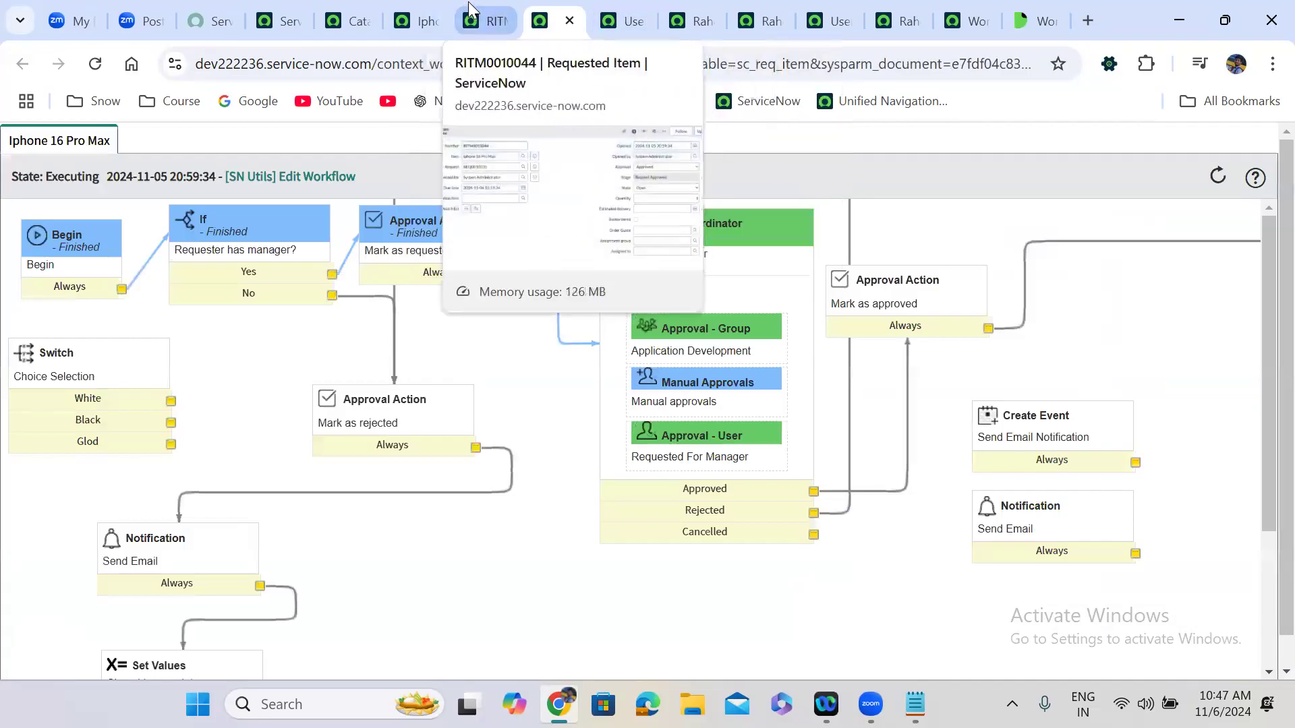
pyautogui.click(496, 12)
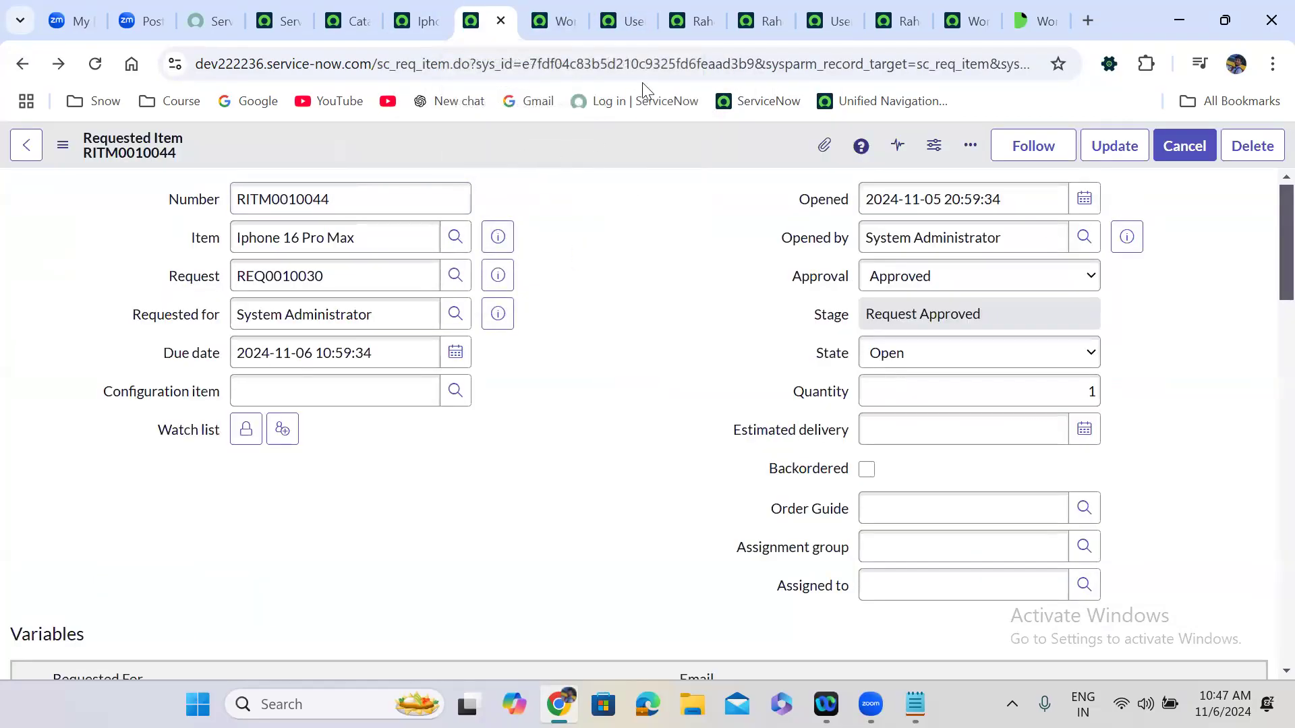
pyautogui.click(555, 21)
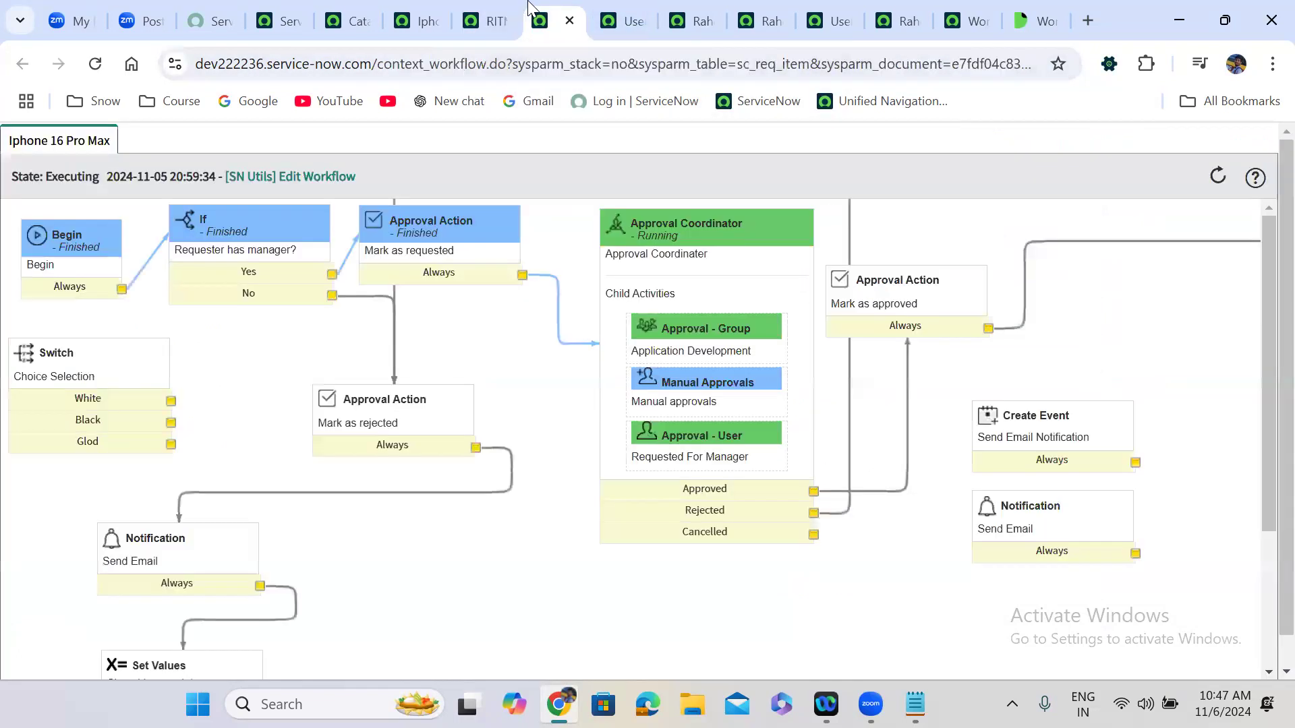
pyautogui.click(480, 21)
pyautogui.rightClick(456, 151)
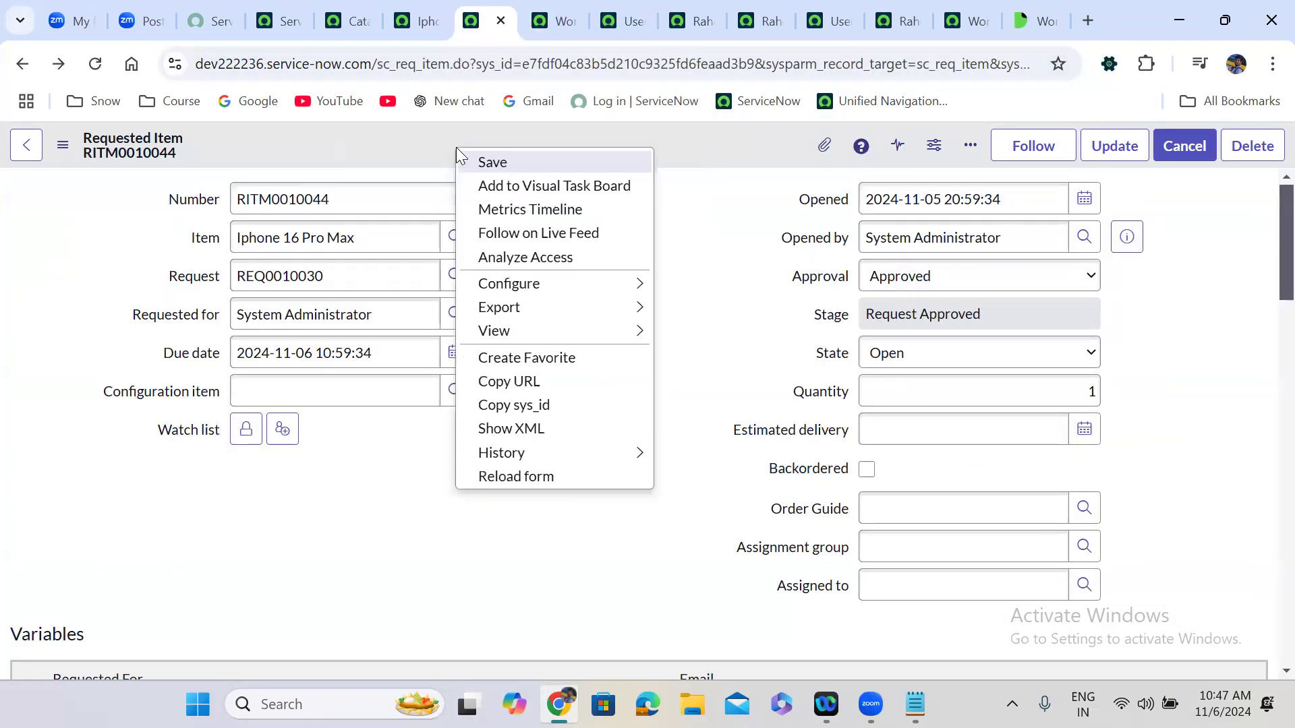
pyautogui.click(727, 159)
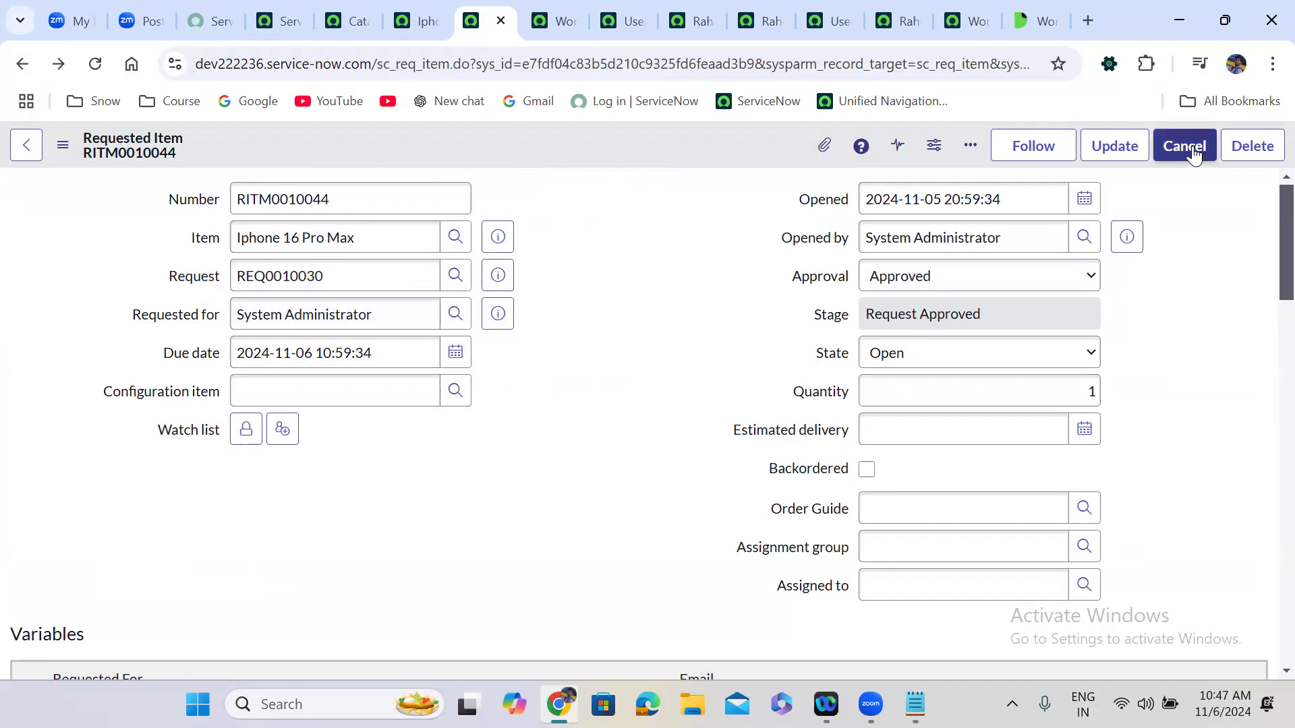
# Scroll to the cancel() example and highlight its comment 'cancel all the workflows'.
pyautogui.click(1043, 20)
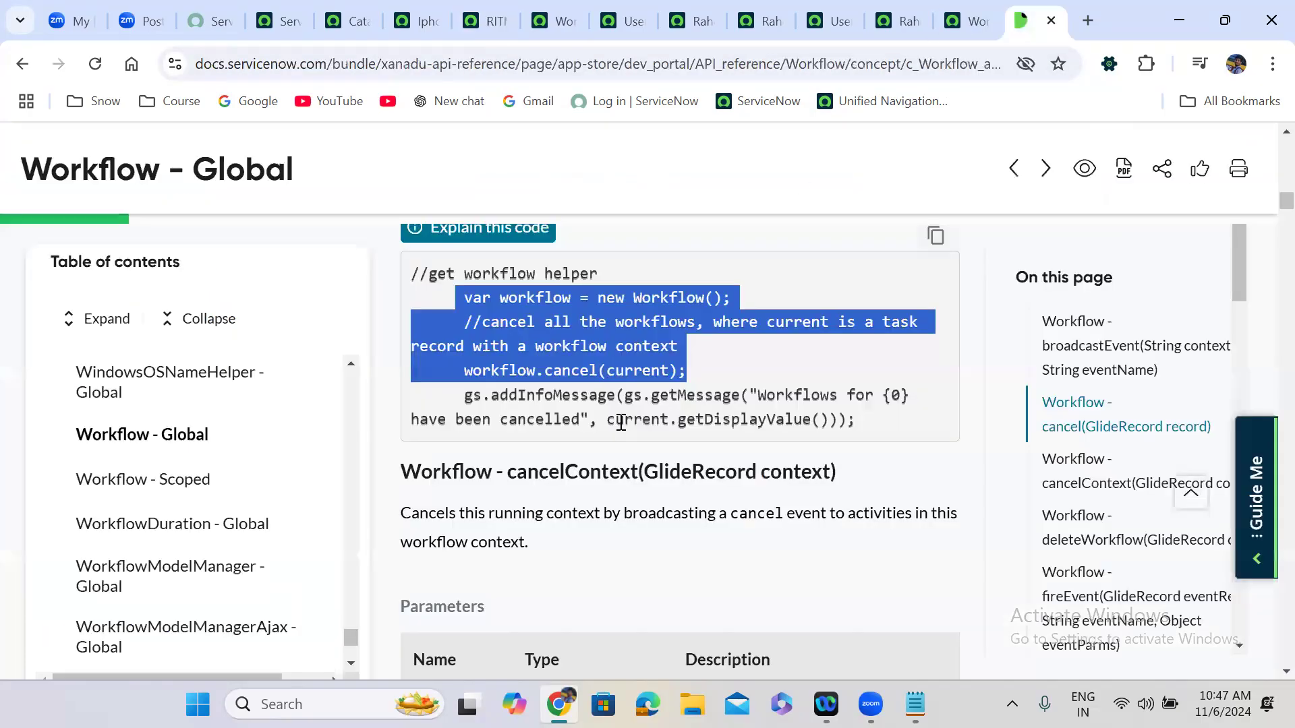
pyautogui.click(609, 363)
pyautogui.scroll(-2, 611, 366)
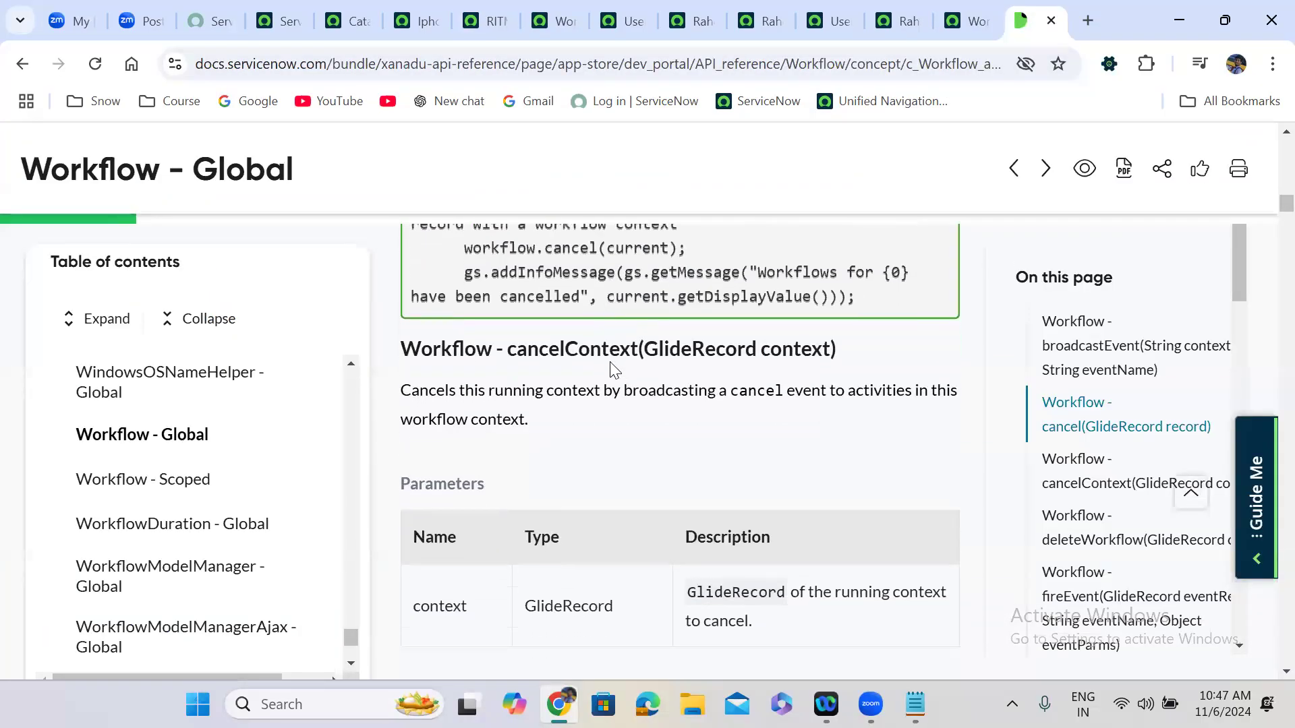
pyautogui.scroll(-1, 613, 369)
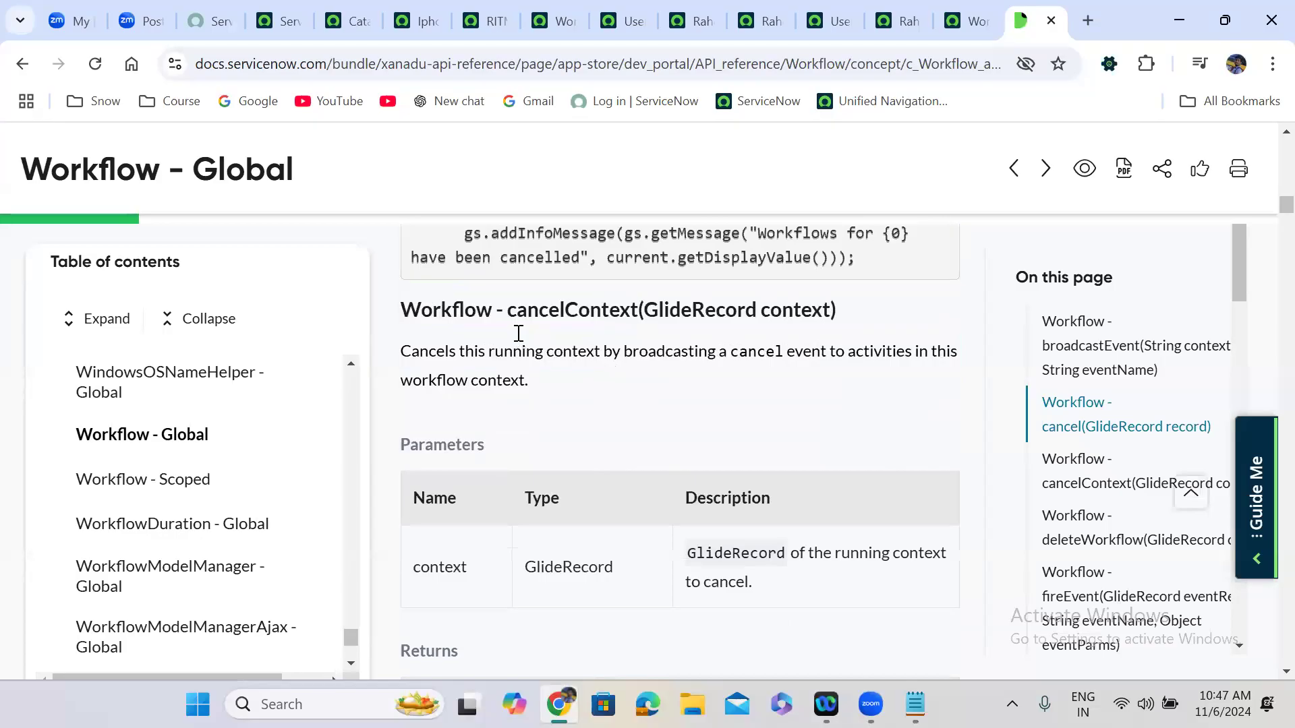
pyautogui.scroll(6, 517, 334)
pyautogui.scroll(-2, 517, 333)
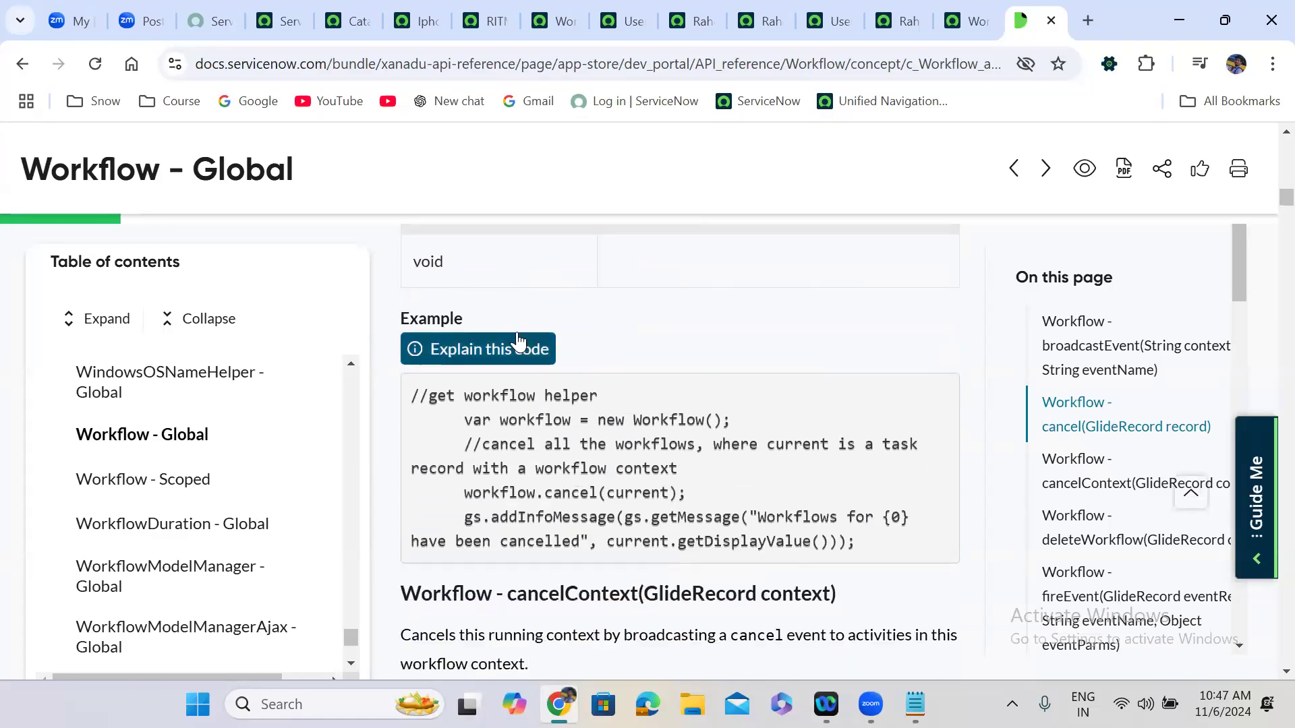
pyautogui.moveTo(486, 447); pyautogui.dragTo(695, 446)
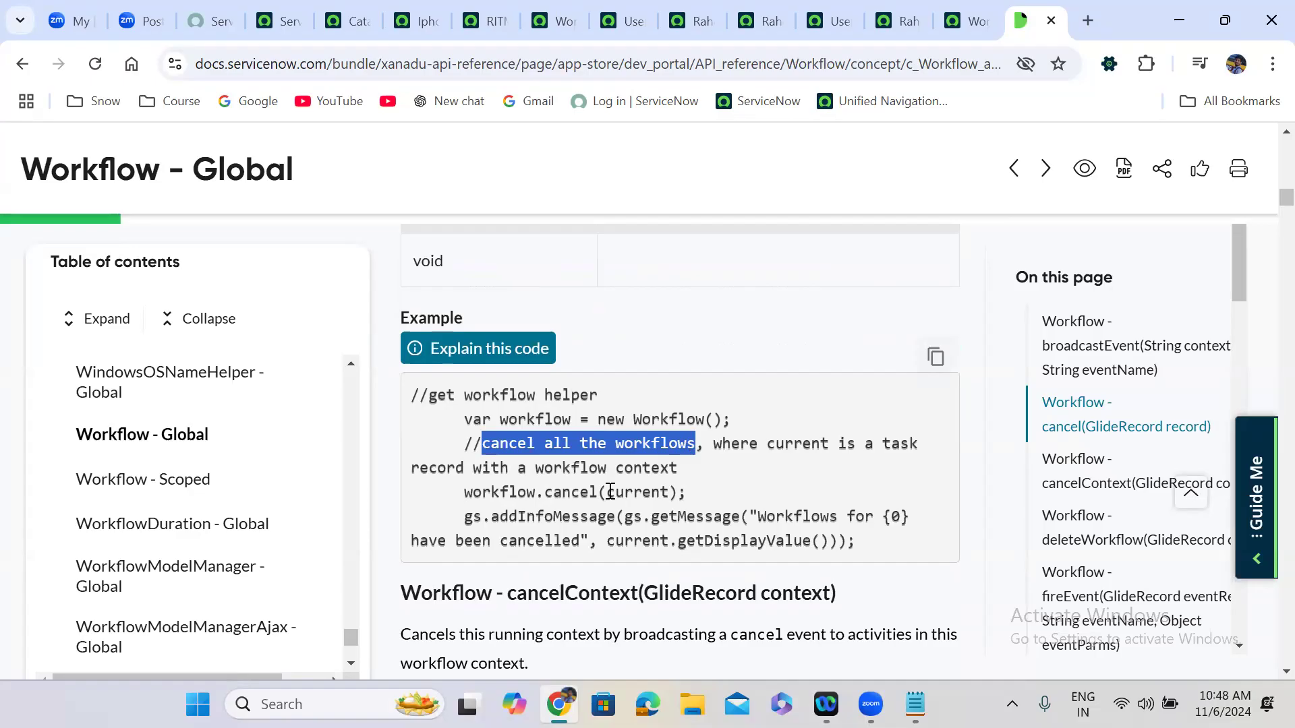
# Scroll to the cancelContext(GlideRecord context) section and read its description and parameter.
pyautogui.scroll(-3, 611, 491)
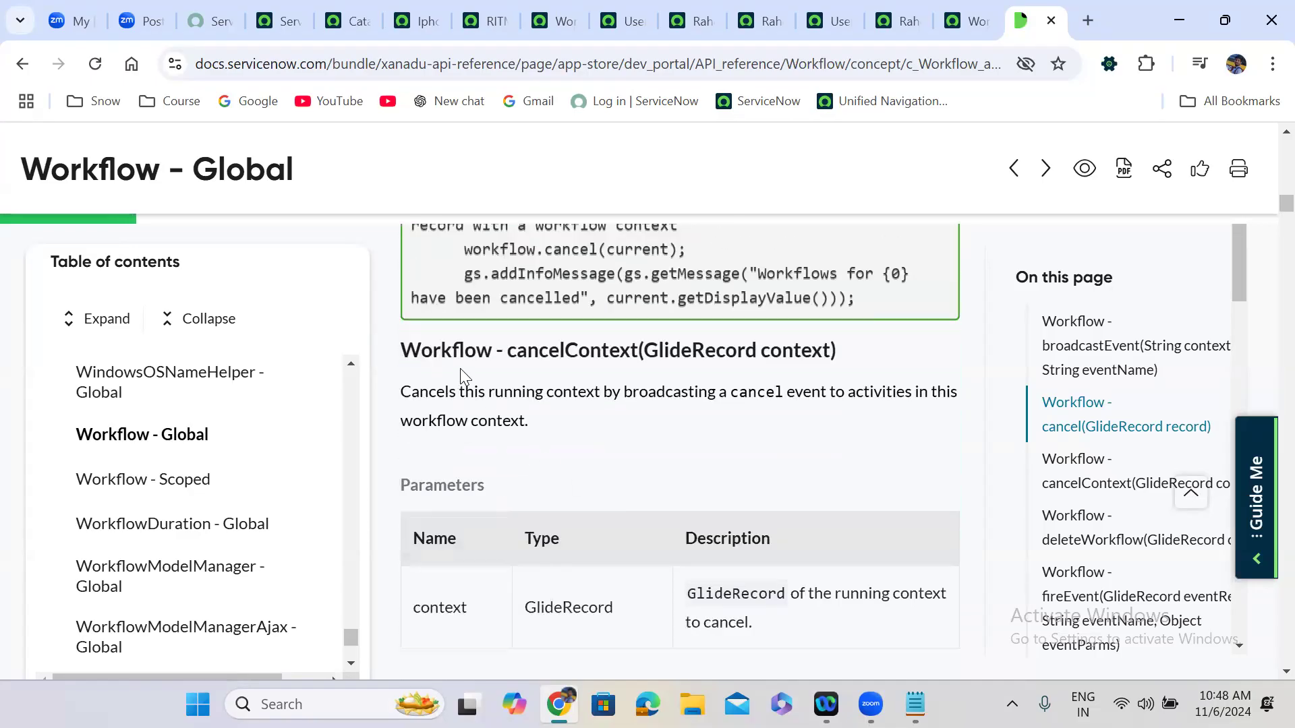
pyautogui.doubleClick(572, 350)
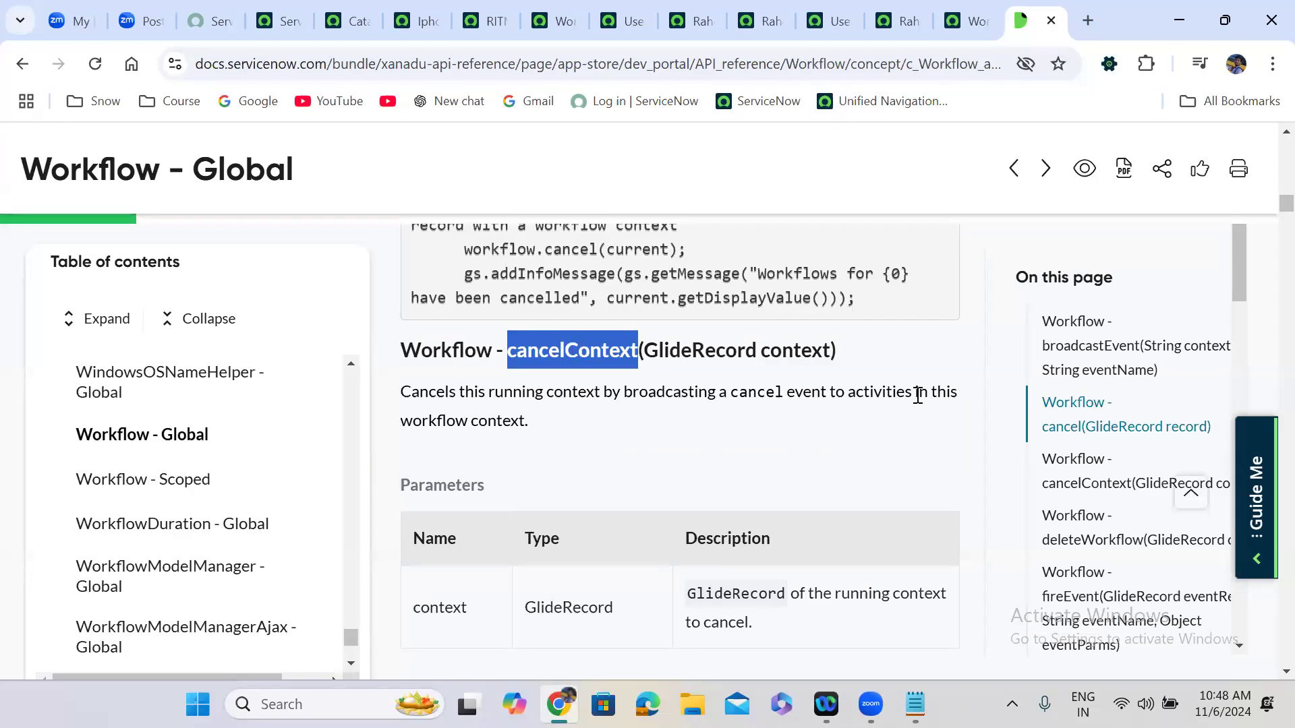
pyautogui.click(617, 434)
pyautogui.scroll(-6, 617, 434)
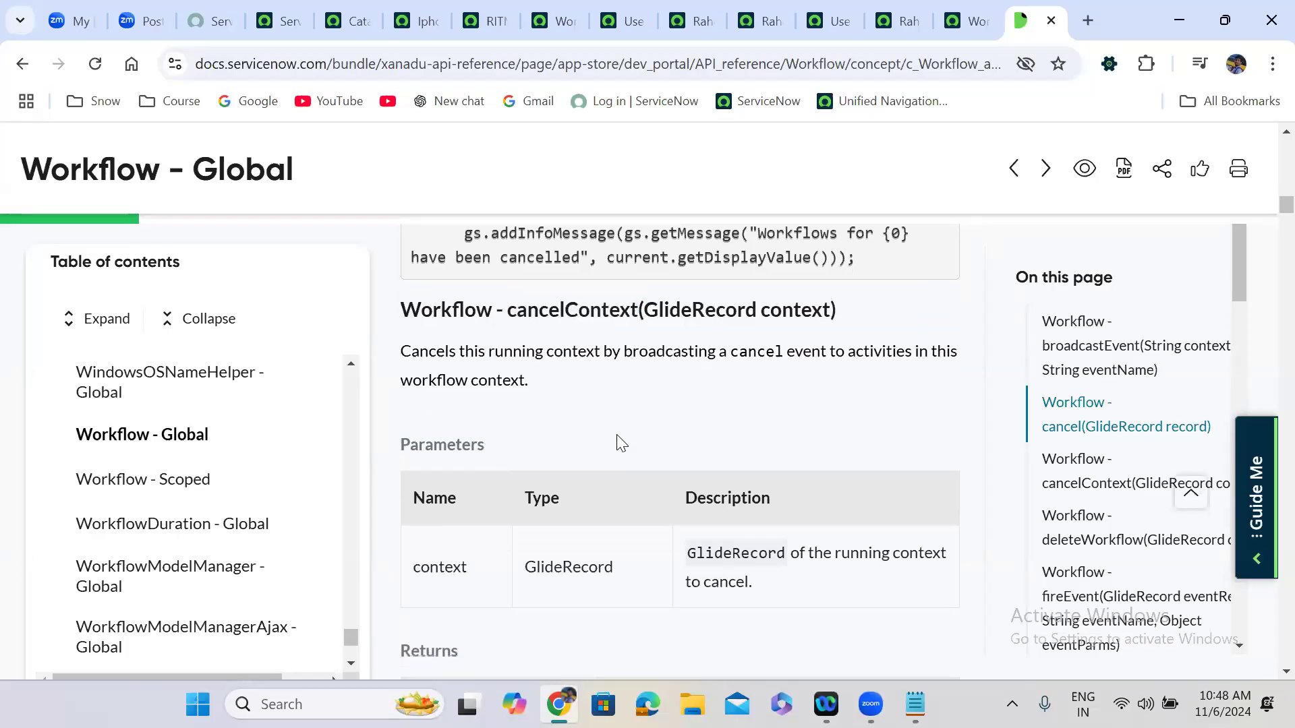
pyautogui.scroll(-1, 618, 434)
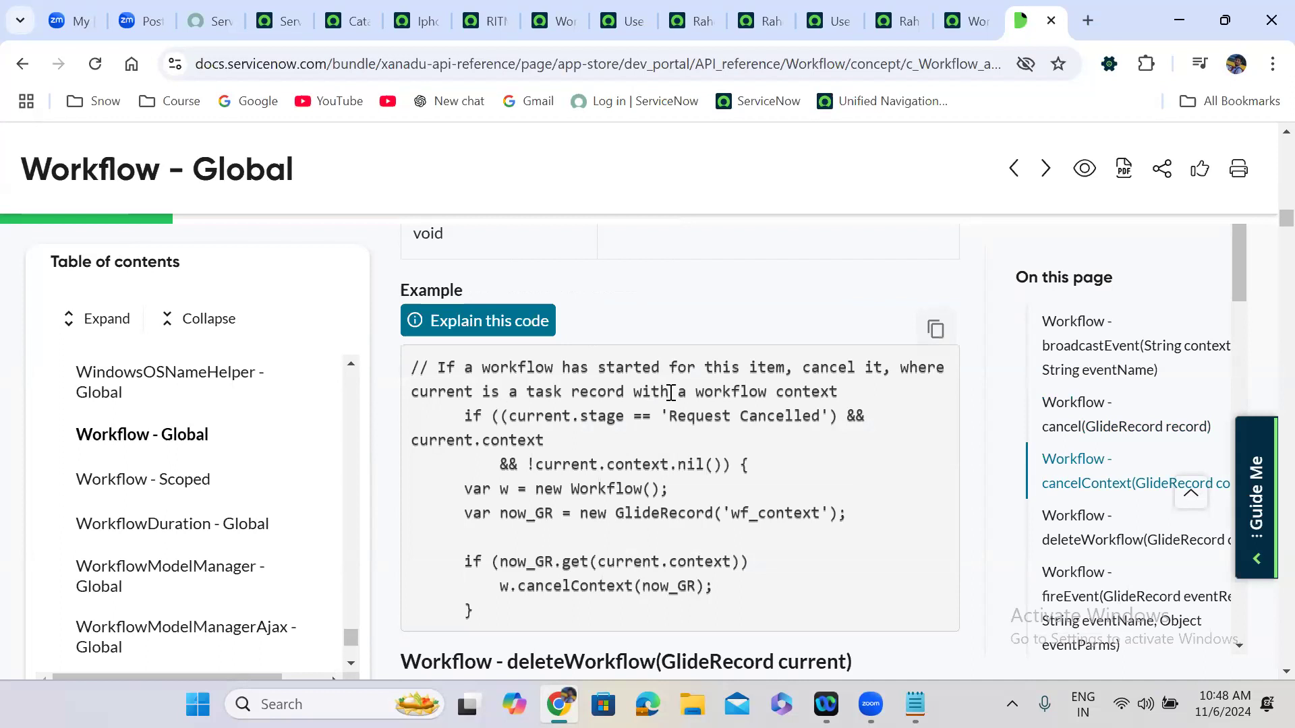
pyautogui.scroll(-2, 683, 504)
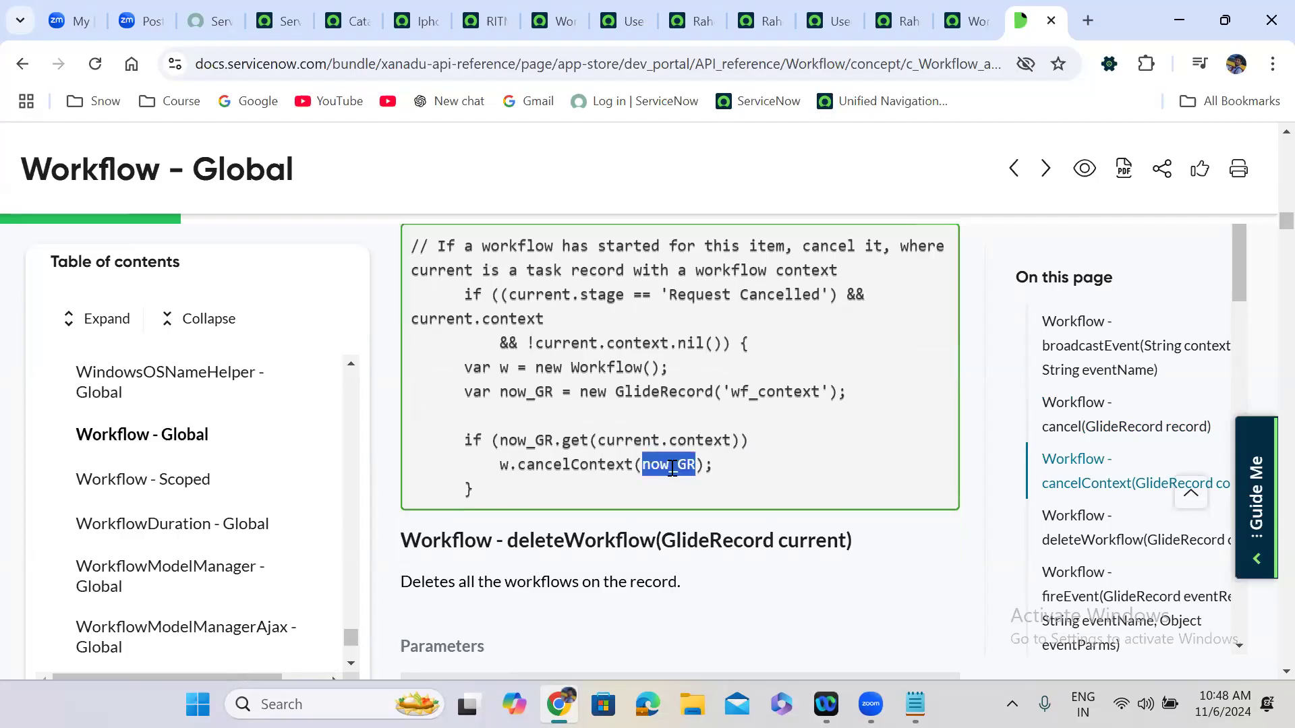
# Review the cancelContext example script that cancels a wf_context GlideRecord.
pyautogui.scroll(5, 672, 467)
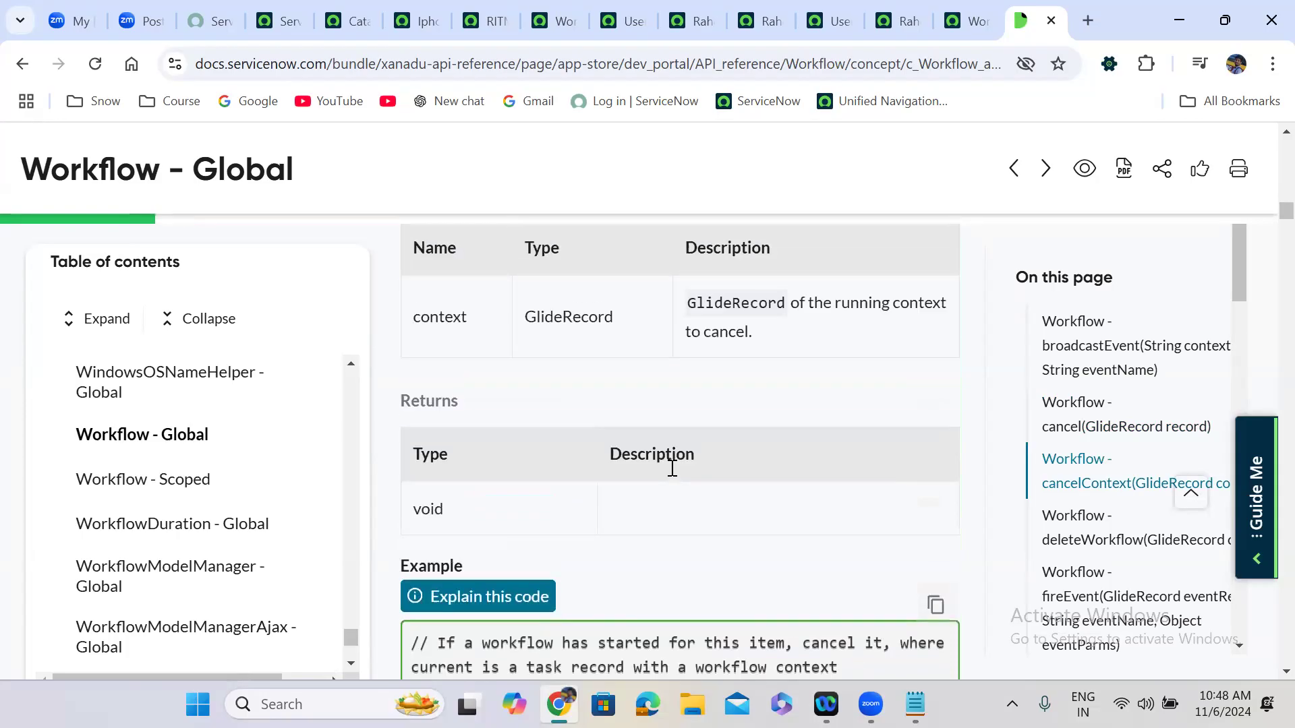
pyautogui.scroll(5, 605, 357)
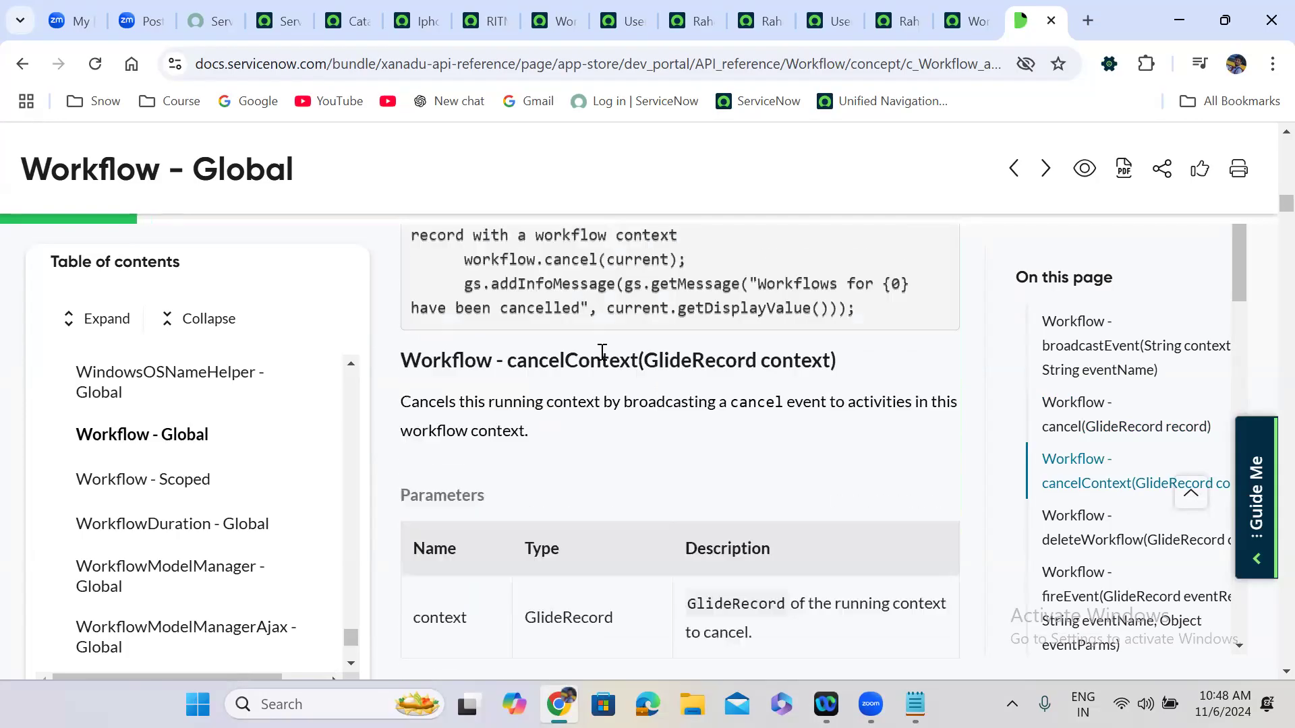
pyautogui.doubleClick(574, 370)
pyautogui.click(622, 562)
pyautogui.scroll(-10, 622, 566)
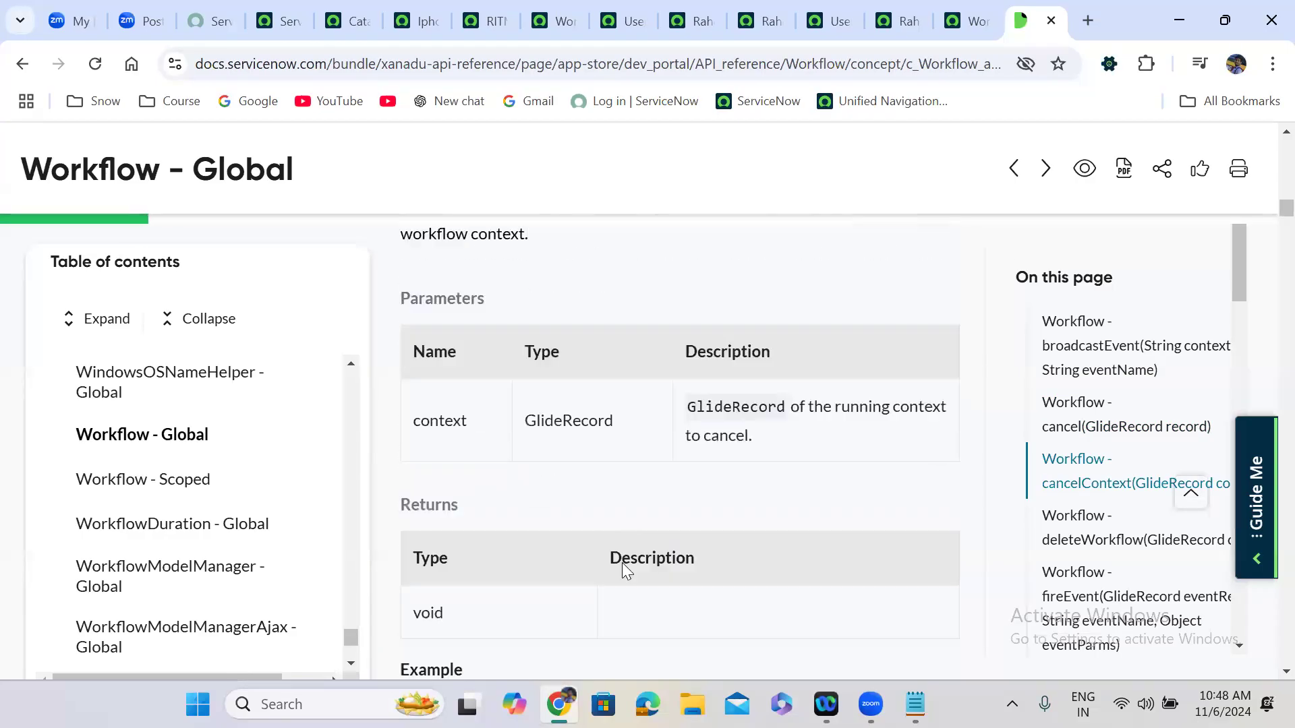
pyautogui.scroll(-4, 622, 562)
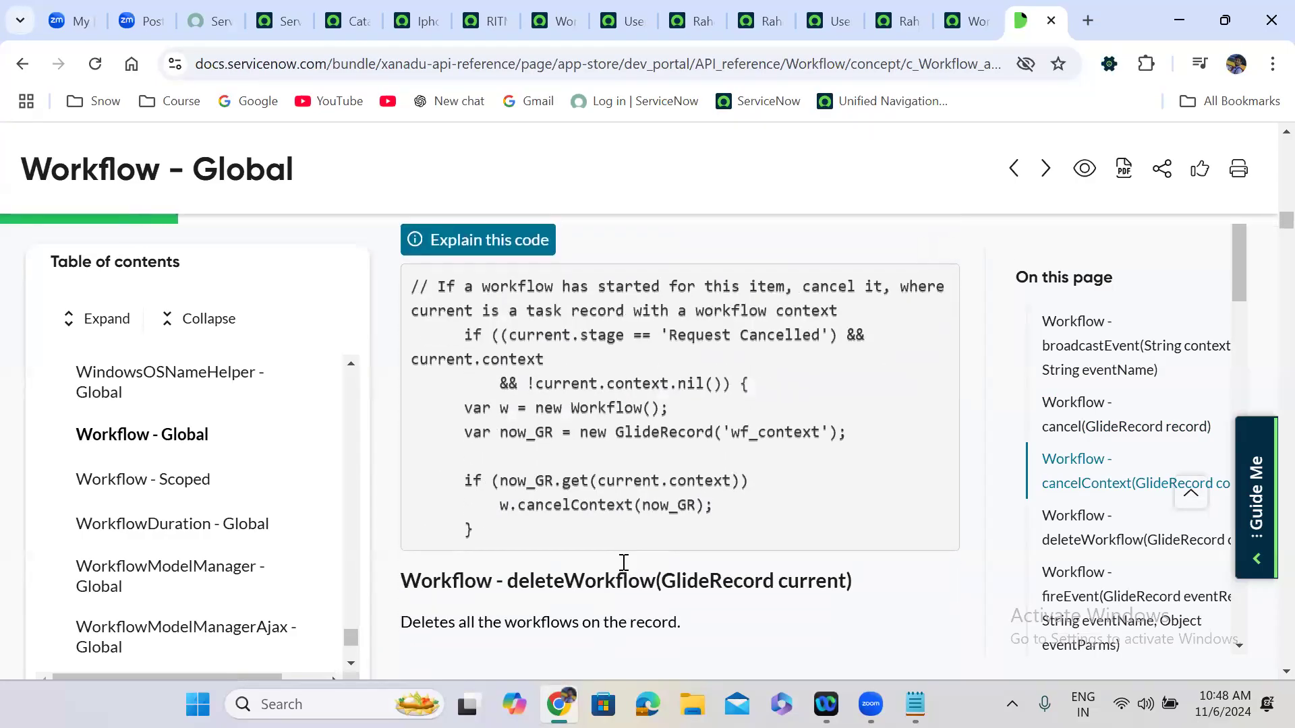
# Read deleteWorkflow(GlideRecord current), which deletes all workflows on a record and returns void.
pyautogui.doubleClick(553, 337)
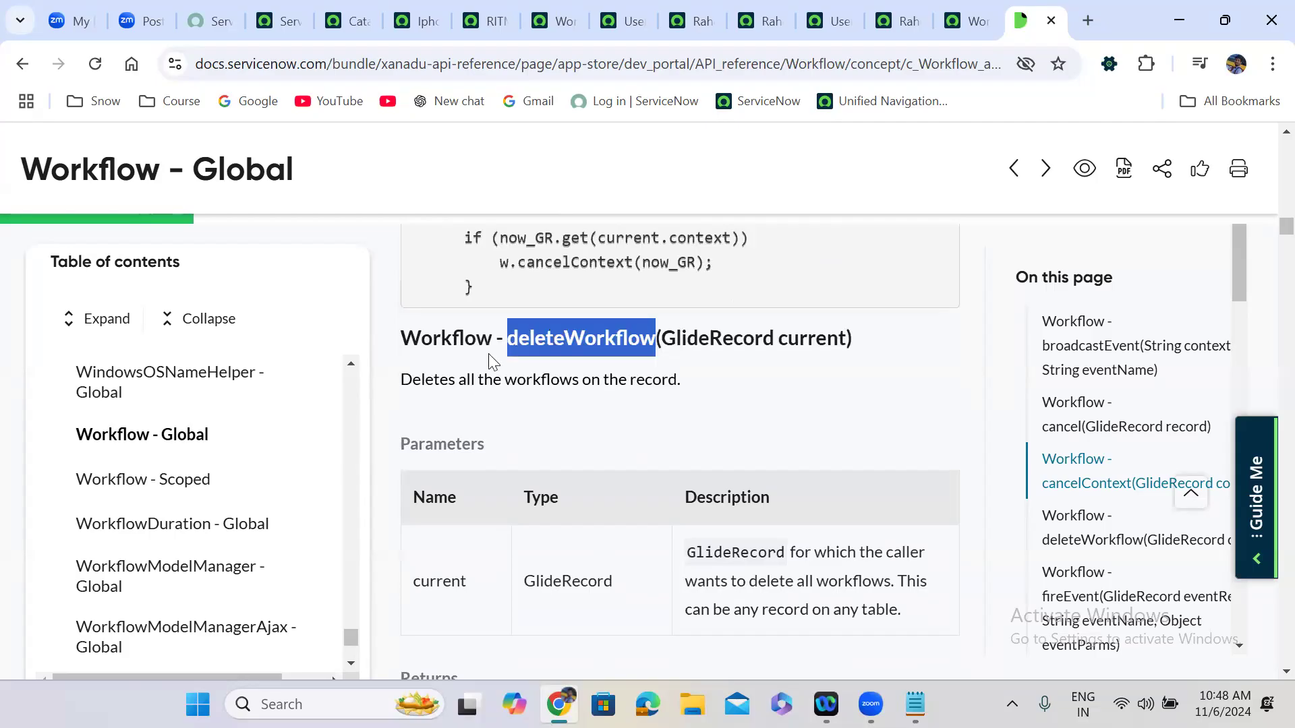
pyautogui.click(659, 382)
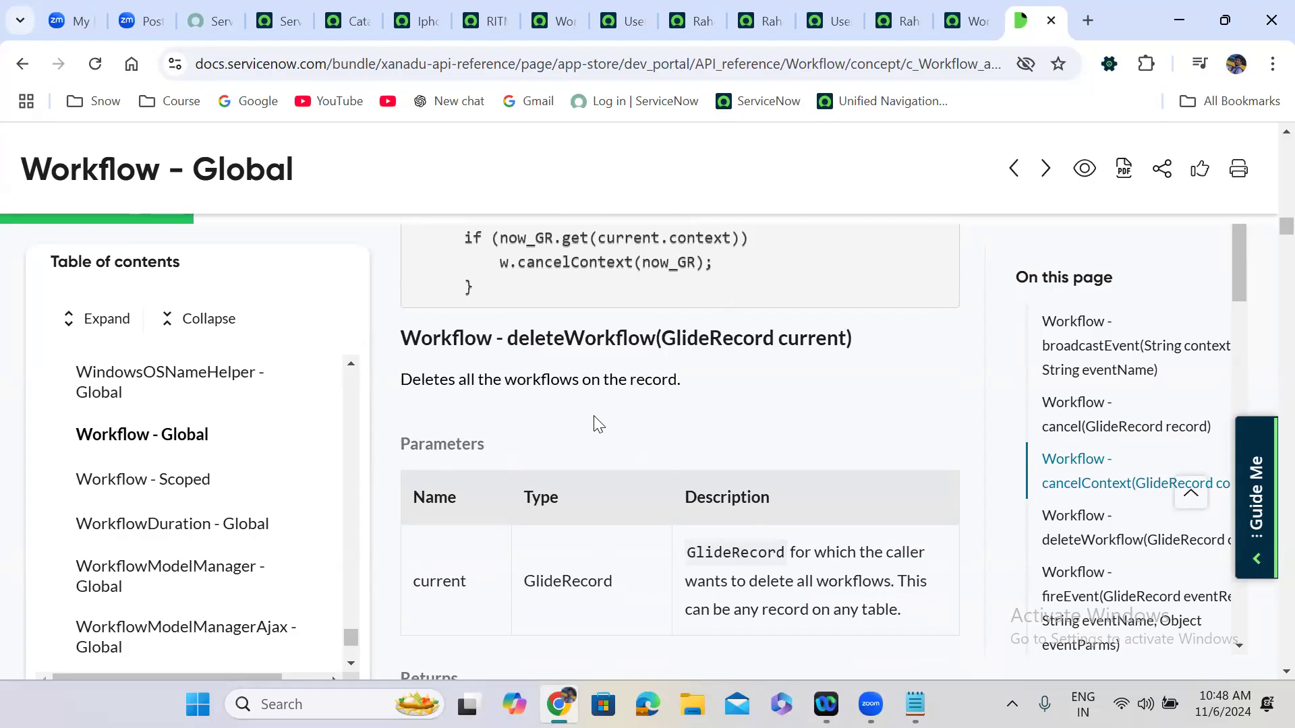
pyautogui.scroll(-5, 594, 415)
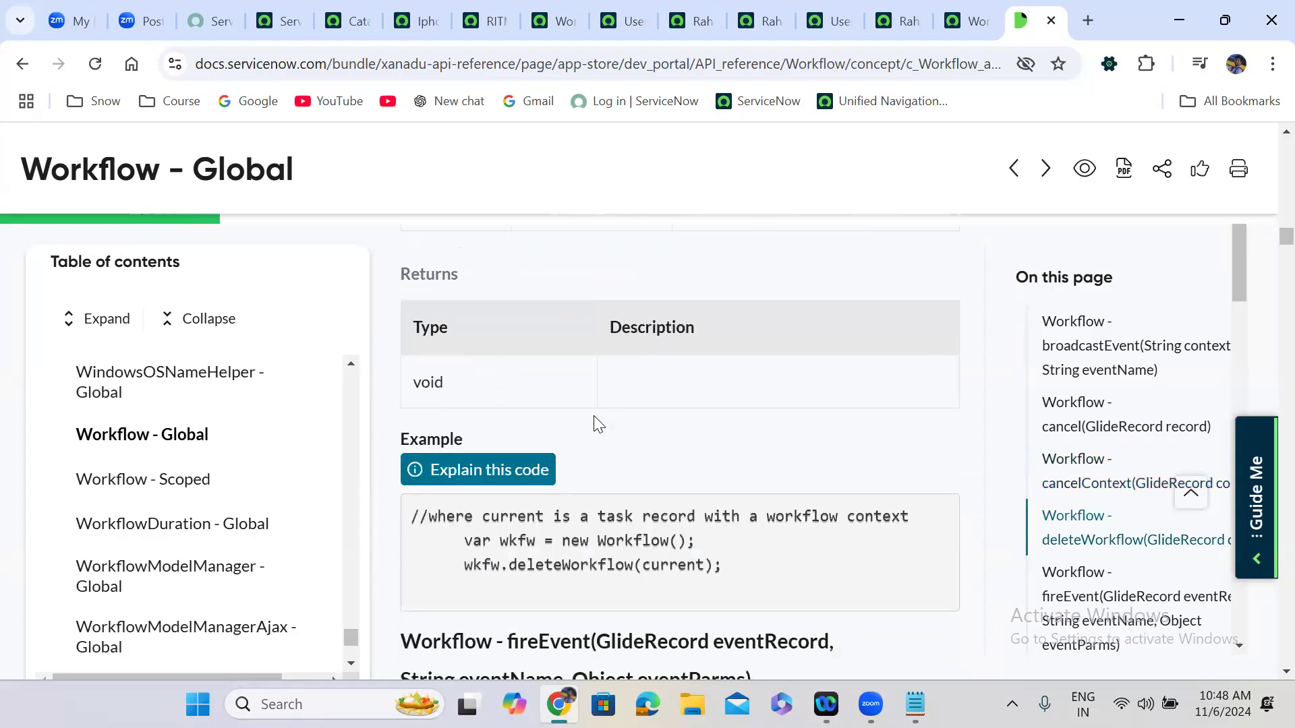
pyautogui.scroll(3, 594, 416)
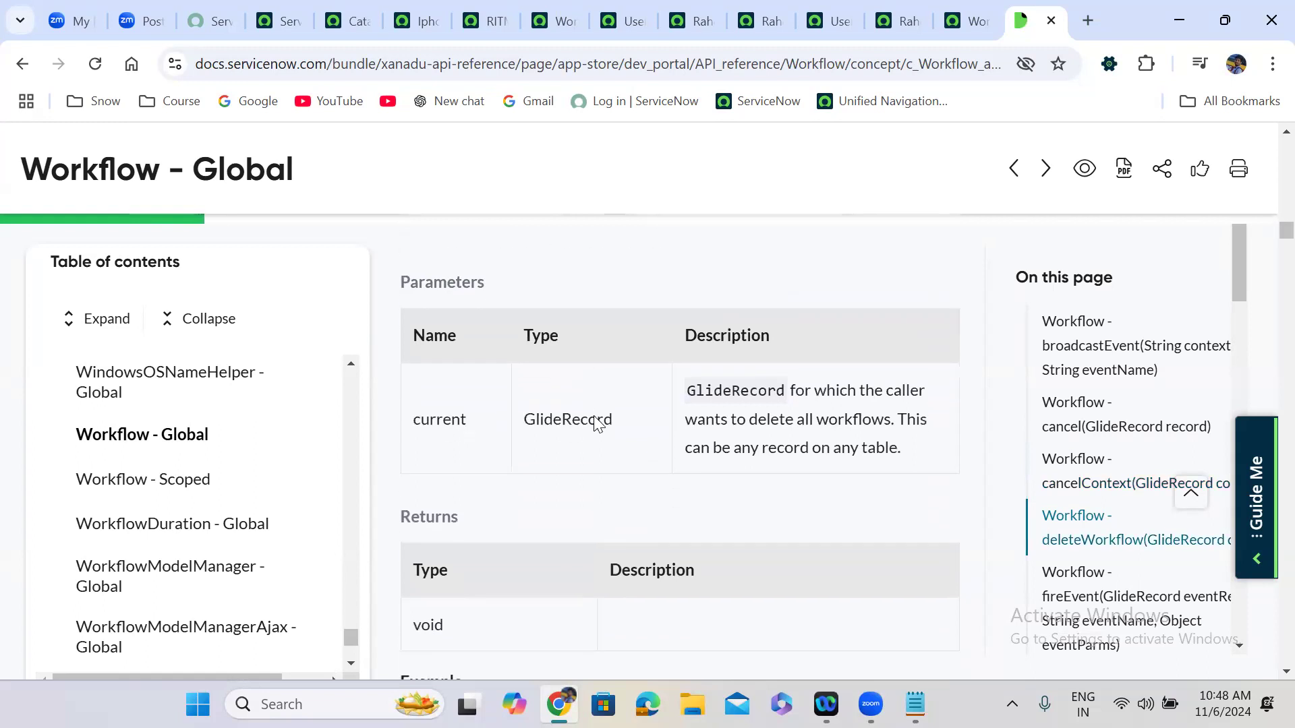
pyautogui.scroll(-5, 594, 415)
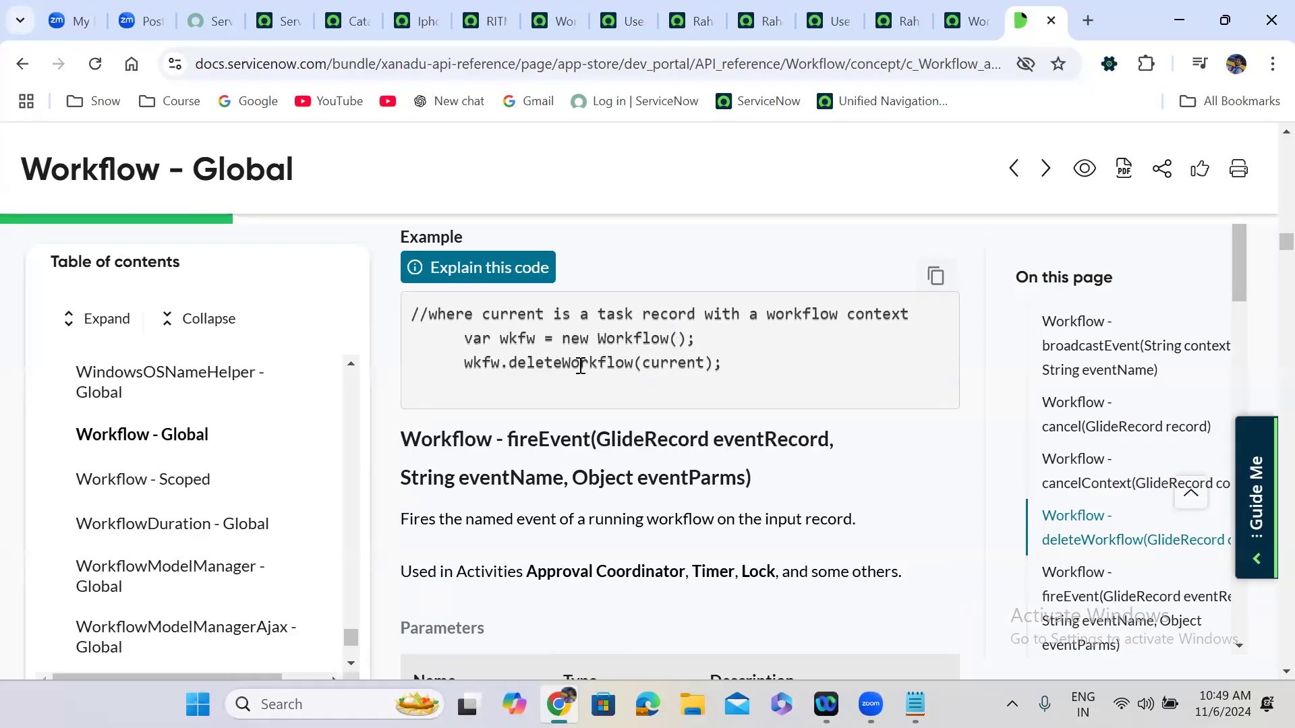
# Scroll down to the fireEvent method section.
pyautogui.scroll(-5, 580, 366)
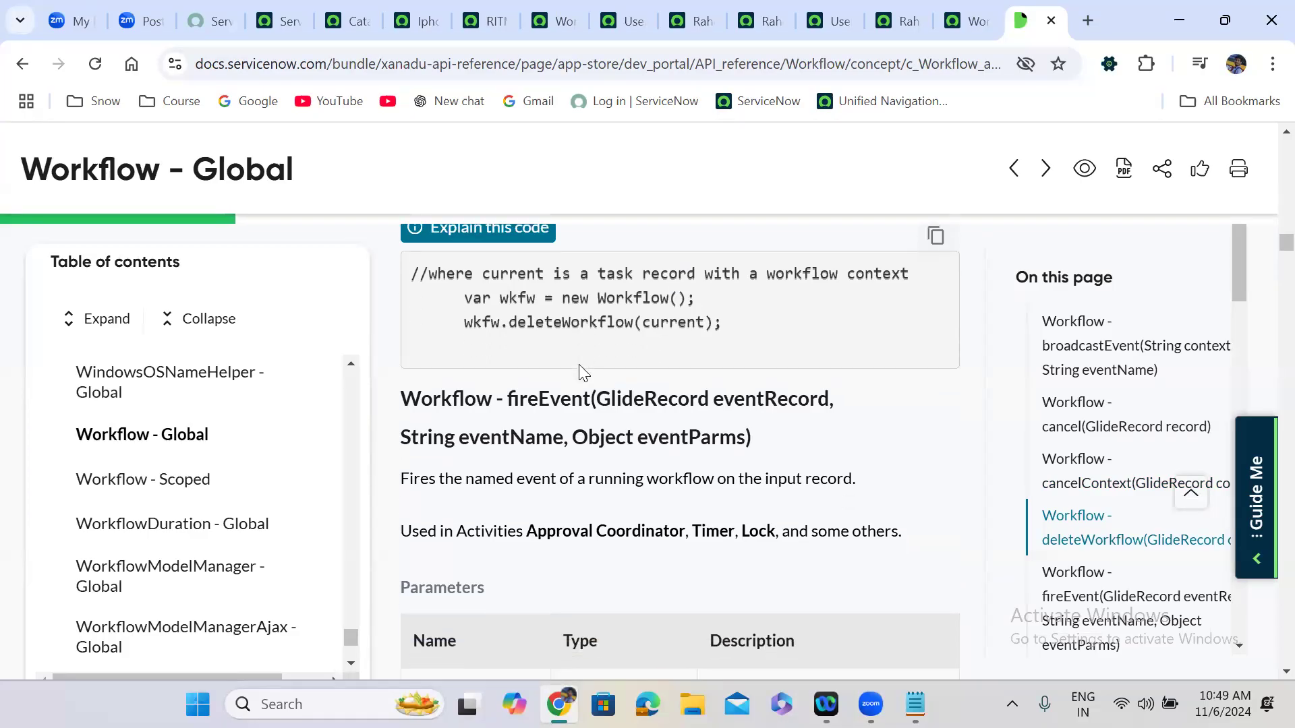
pyautogui.scroll(-7, 579, 365)
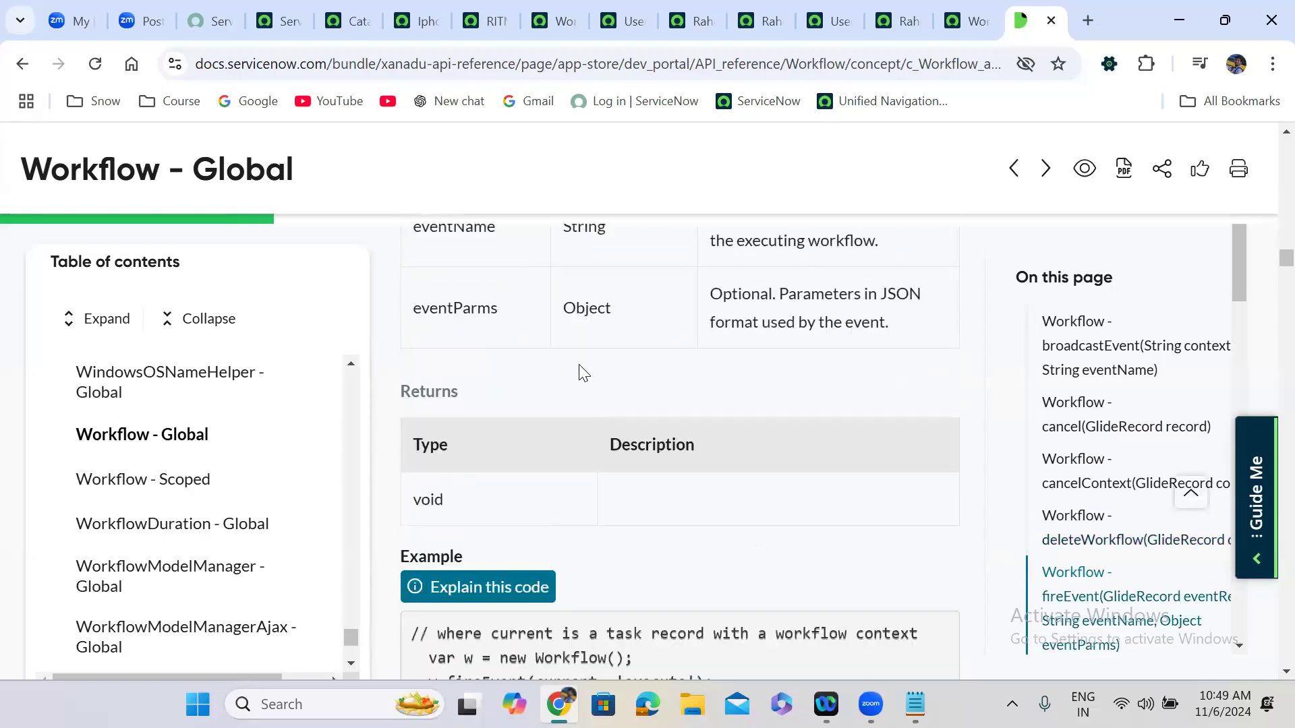
pyautogui.scroll(-1, 581, 370)
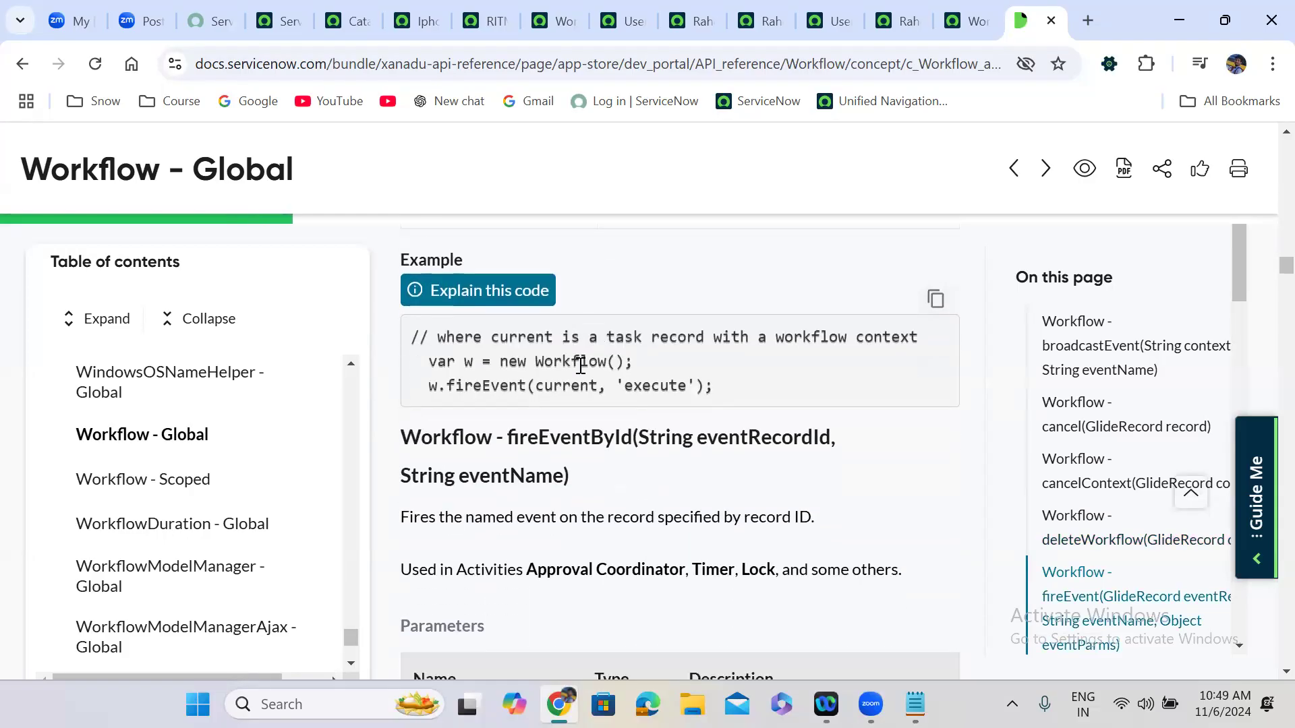
pyautogui.scroll(4, 580, 366)
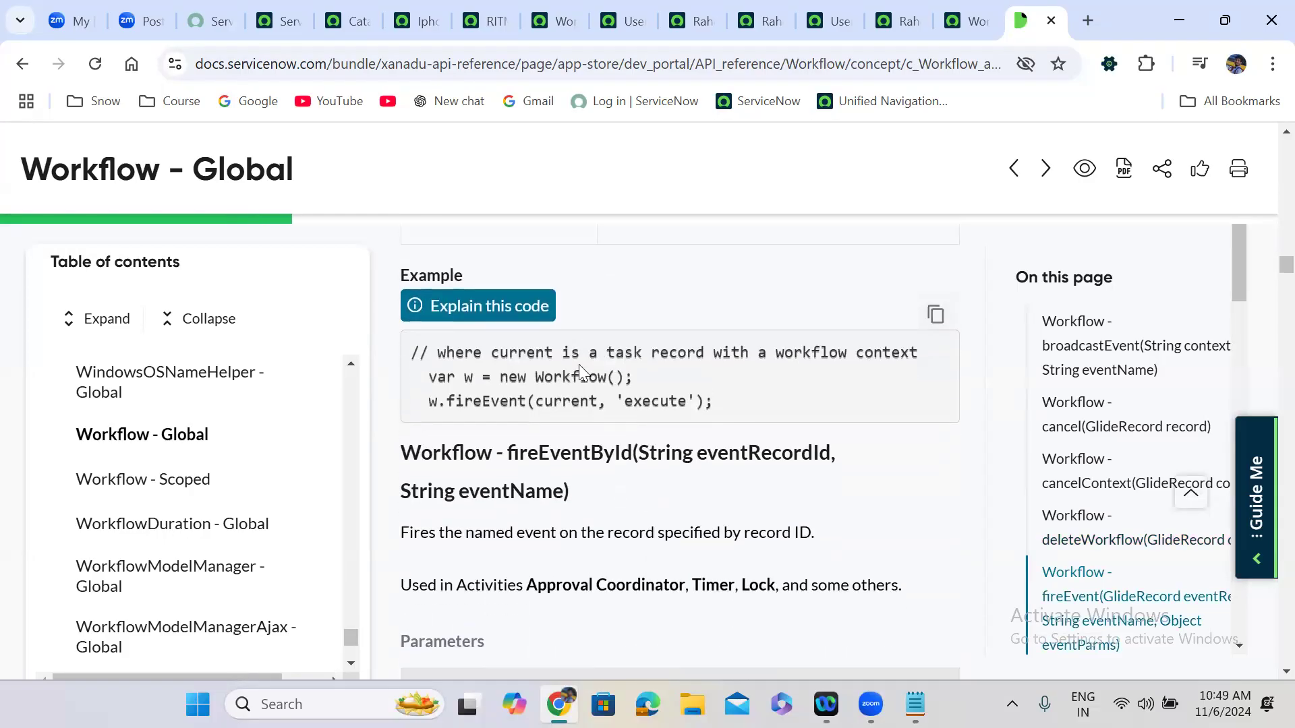
pyautogui.scroll(1, 580, 366)
pyautogui.scroll(-5, 578, 364)
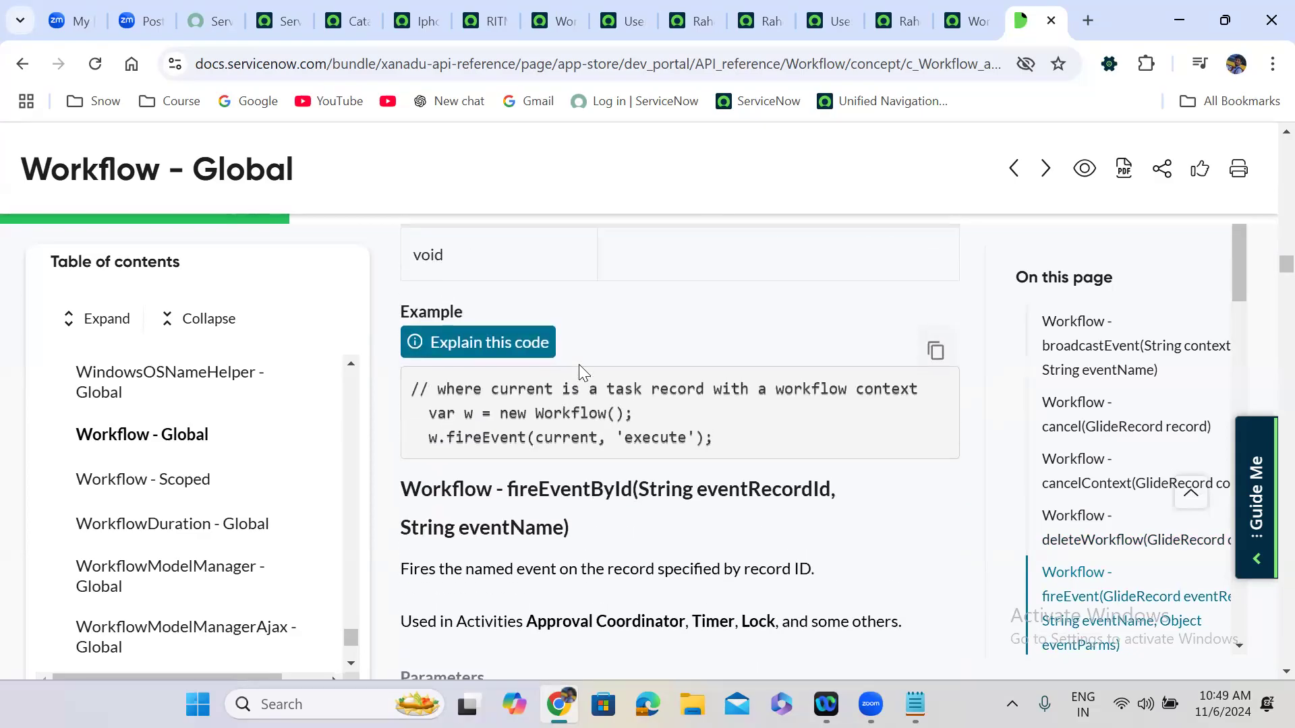
pyautogui.scroll(10, 580, 368)
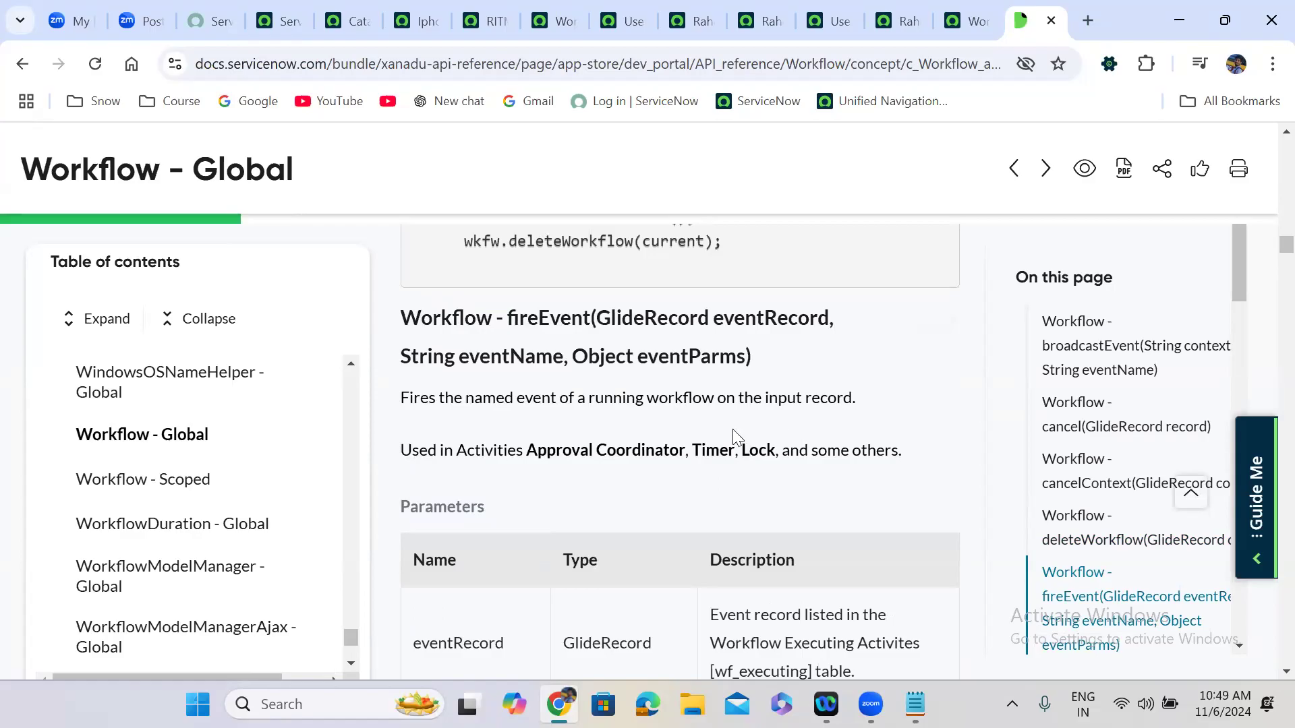
# Note fireEvent's Approval Coordinator, Timer and Lock activities, then read its eventRecord, eventName, eventParms parameters.
pyautogui.doubleClick(481, 453)
pyautogui.doubleClick(648, 457)
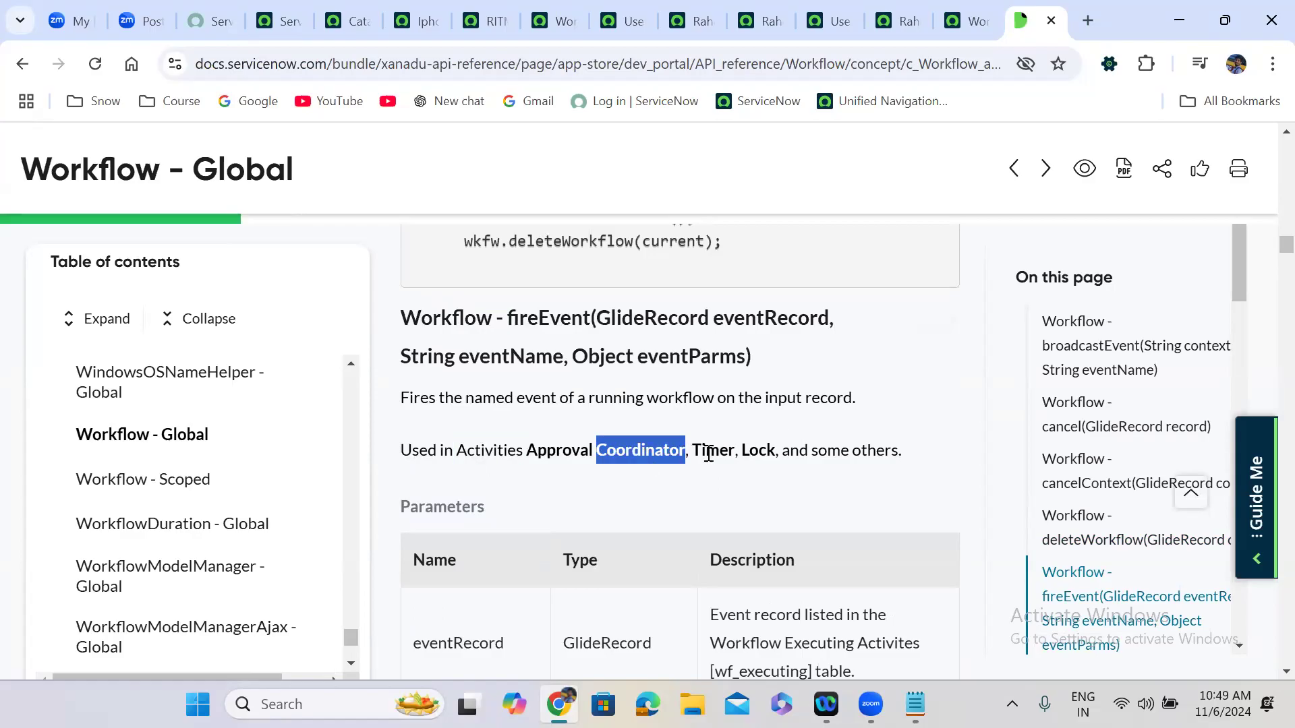
pyautogui.doubleClick(709, 455)
pyautogui.doubleClick(747, 454)
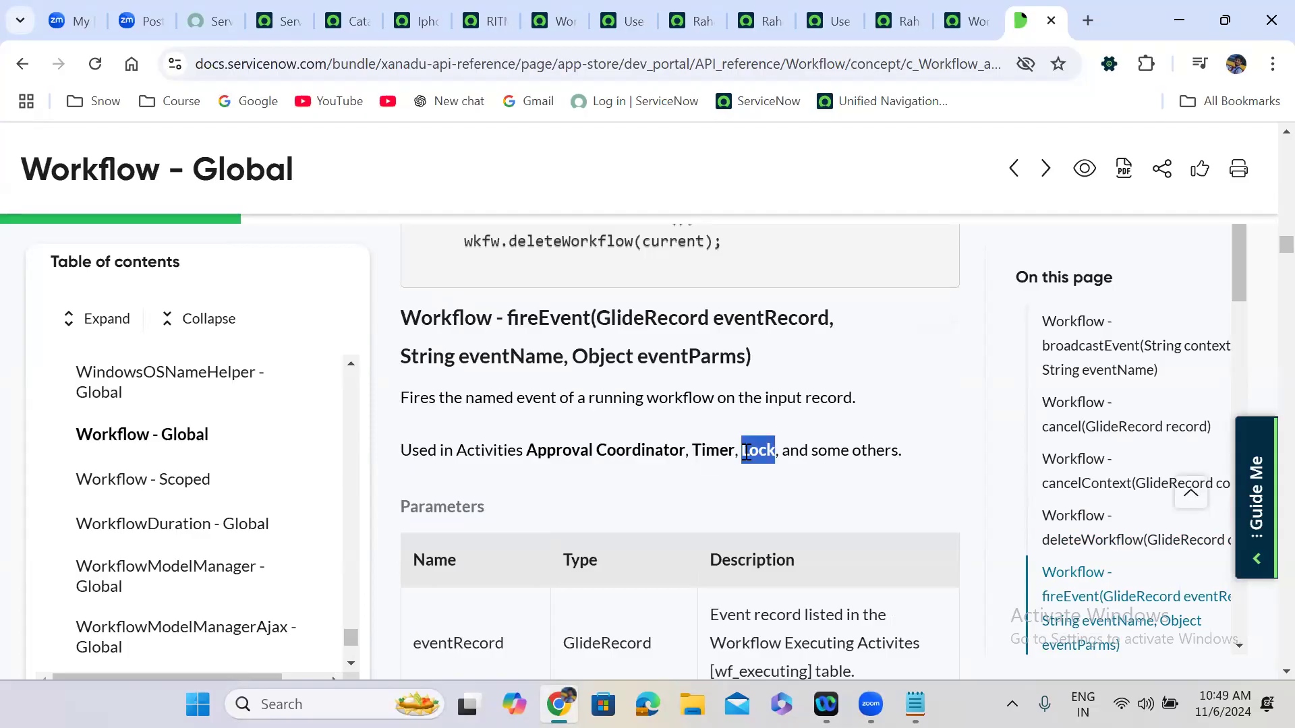
pyautogui.click(701, 454)
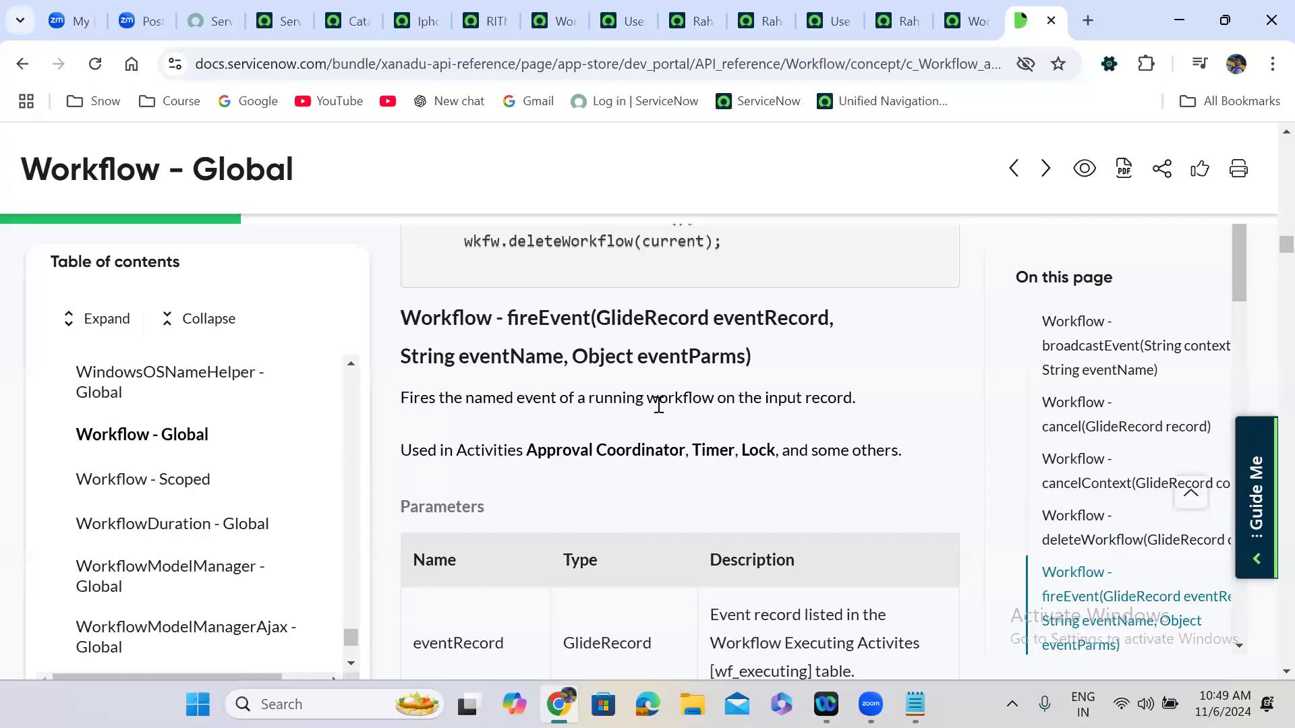
pyautogui.scroll(-5, 721, 423)
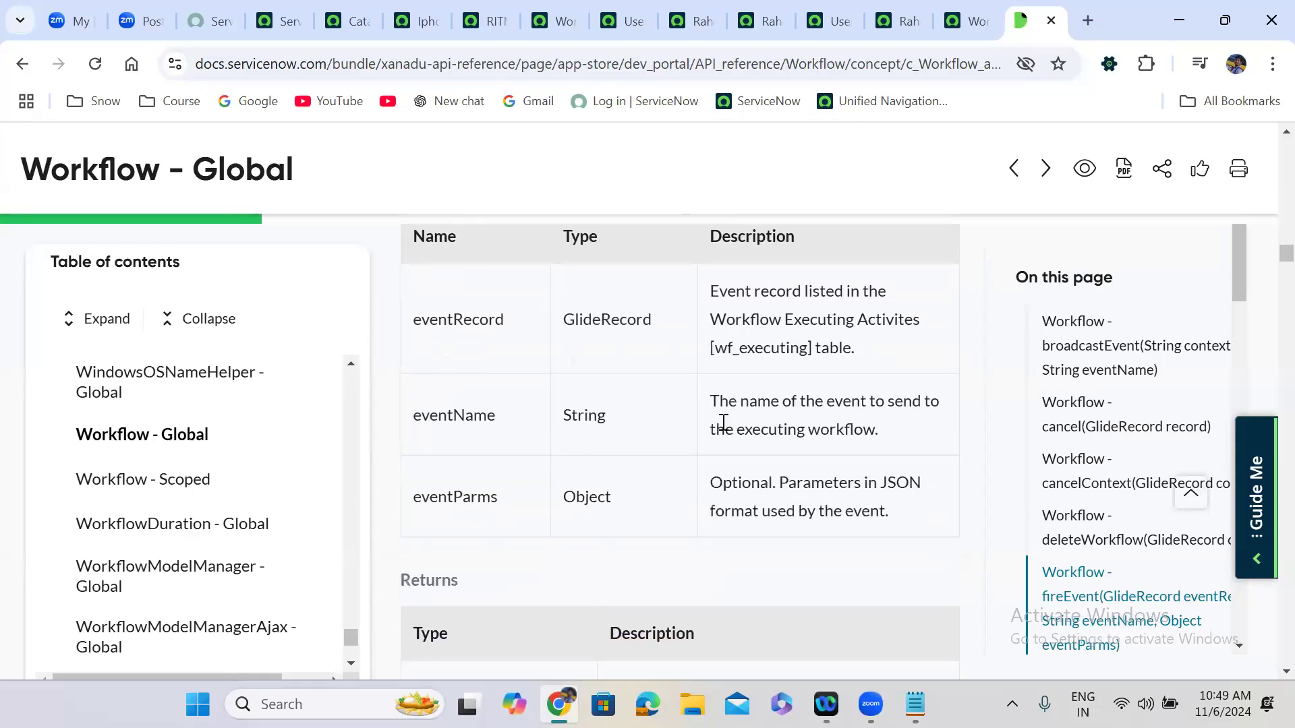
pyautogui.scroll(-7, 723, 422)
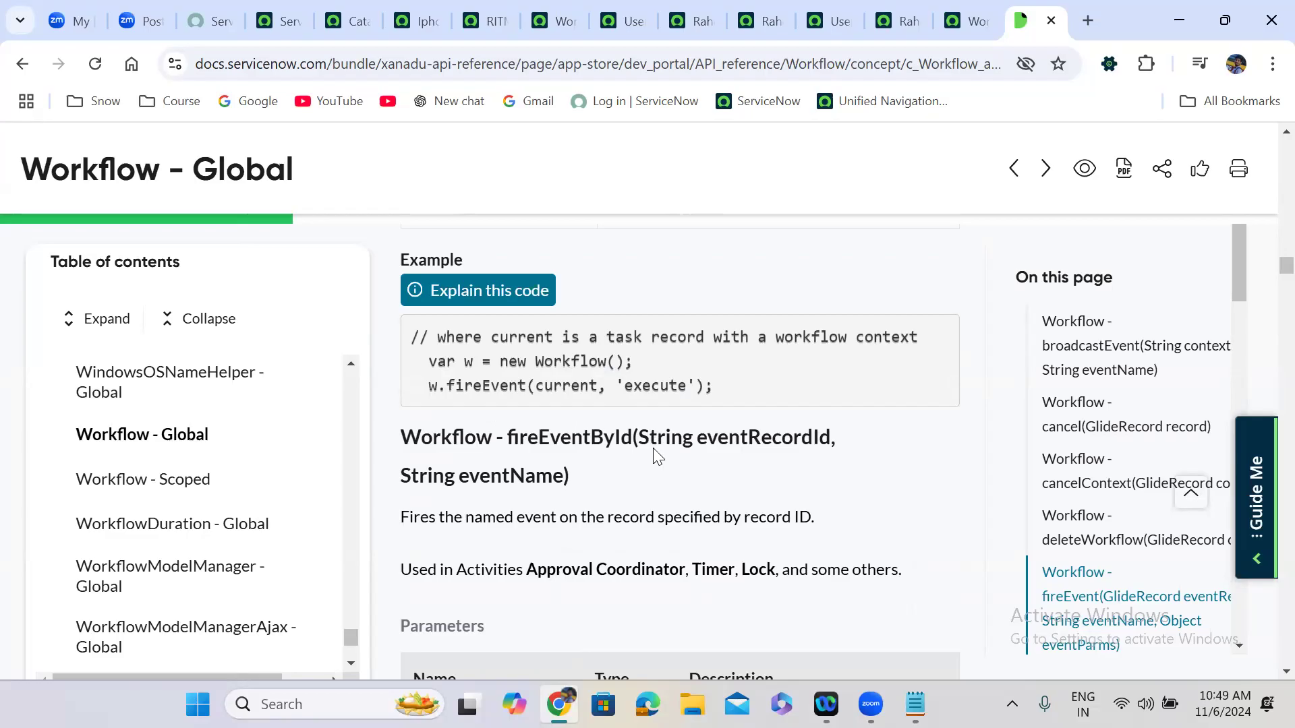
# Find the getContexts method and highlight its name in the heading and example code.
pyautogui.scroll(-7, 624, 484)
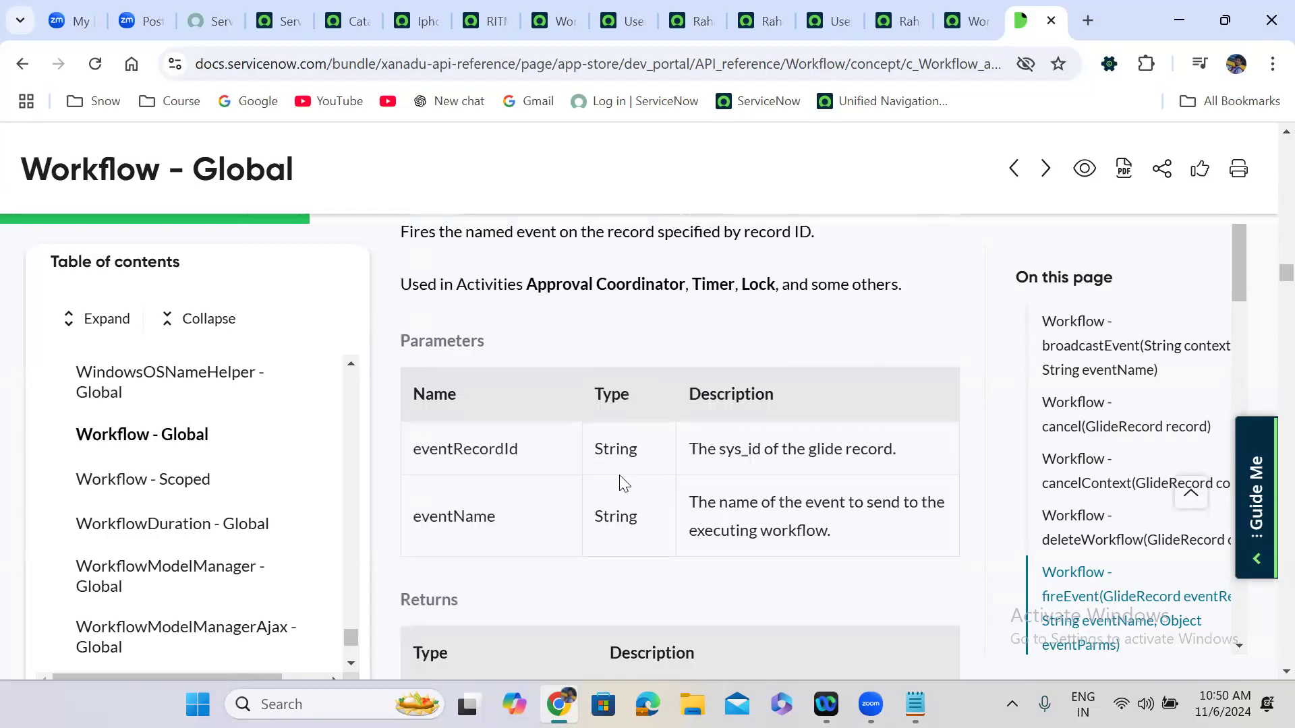
pyautogui.scroll(-3, 624, 483)
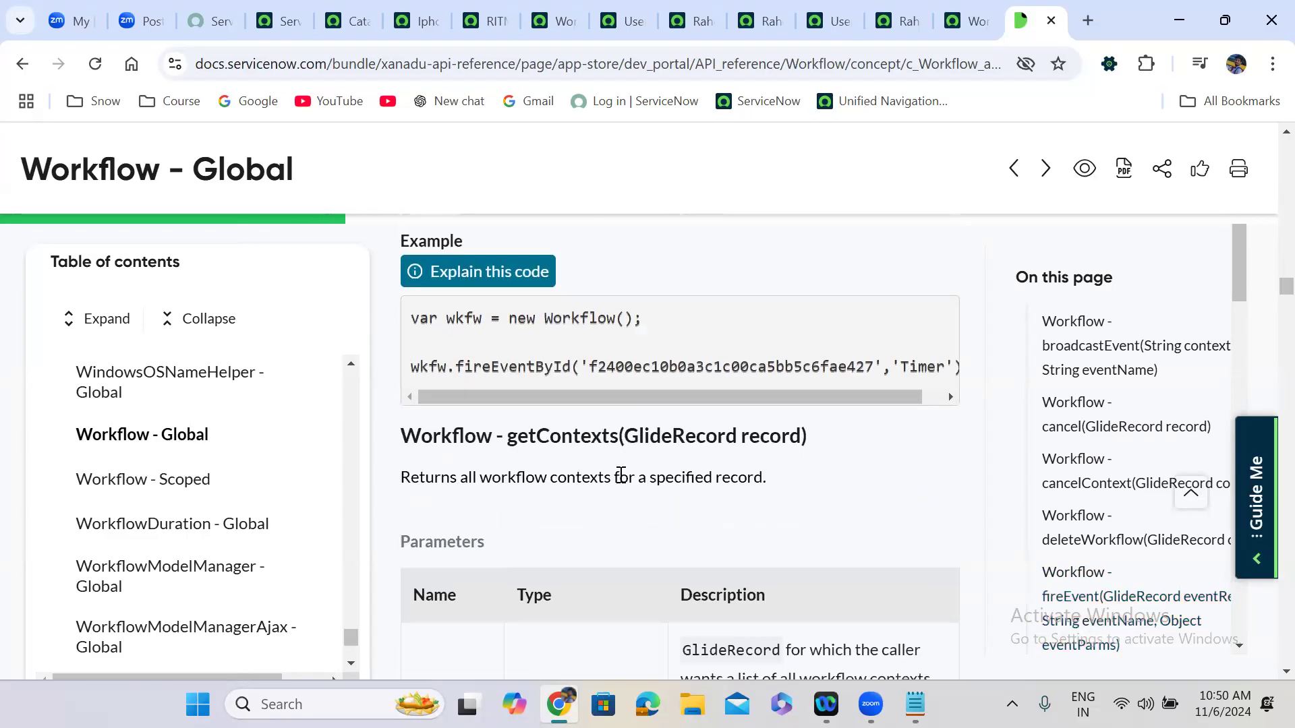
pyautogui.scroll(7, 621, 475)
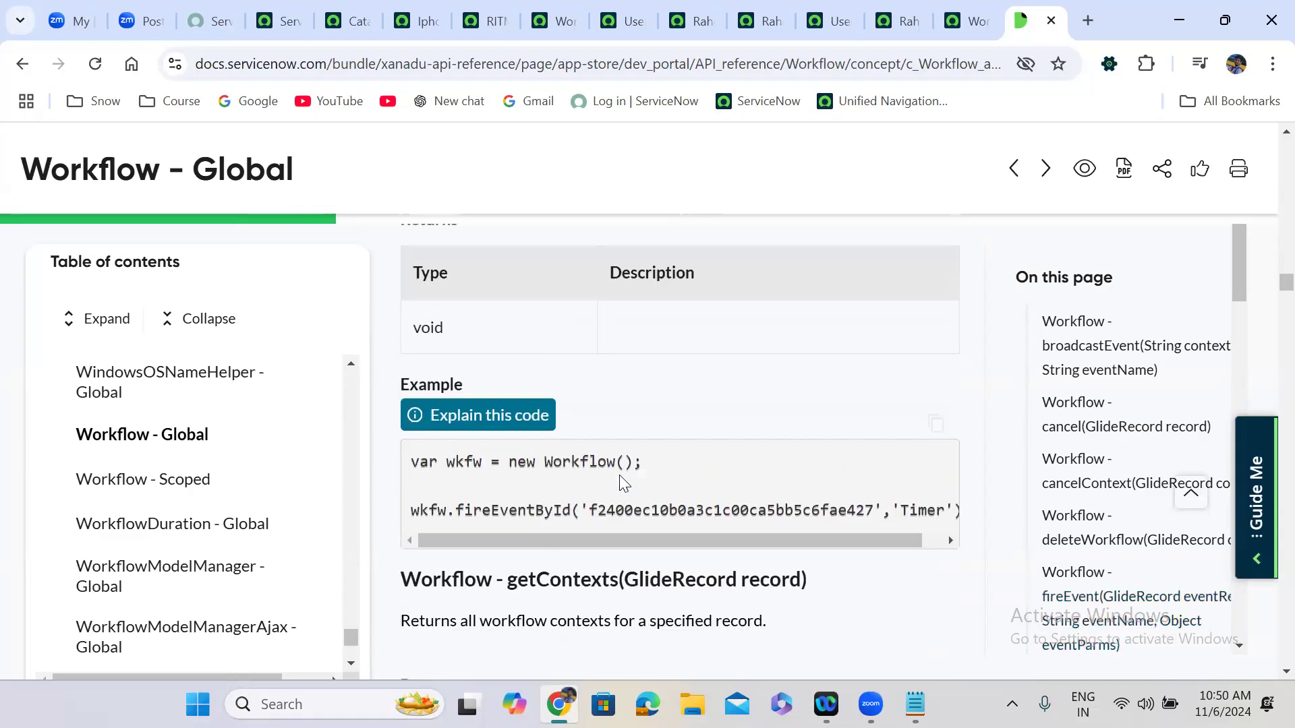
pyautogui.scroll(4, 620, 481)
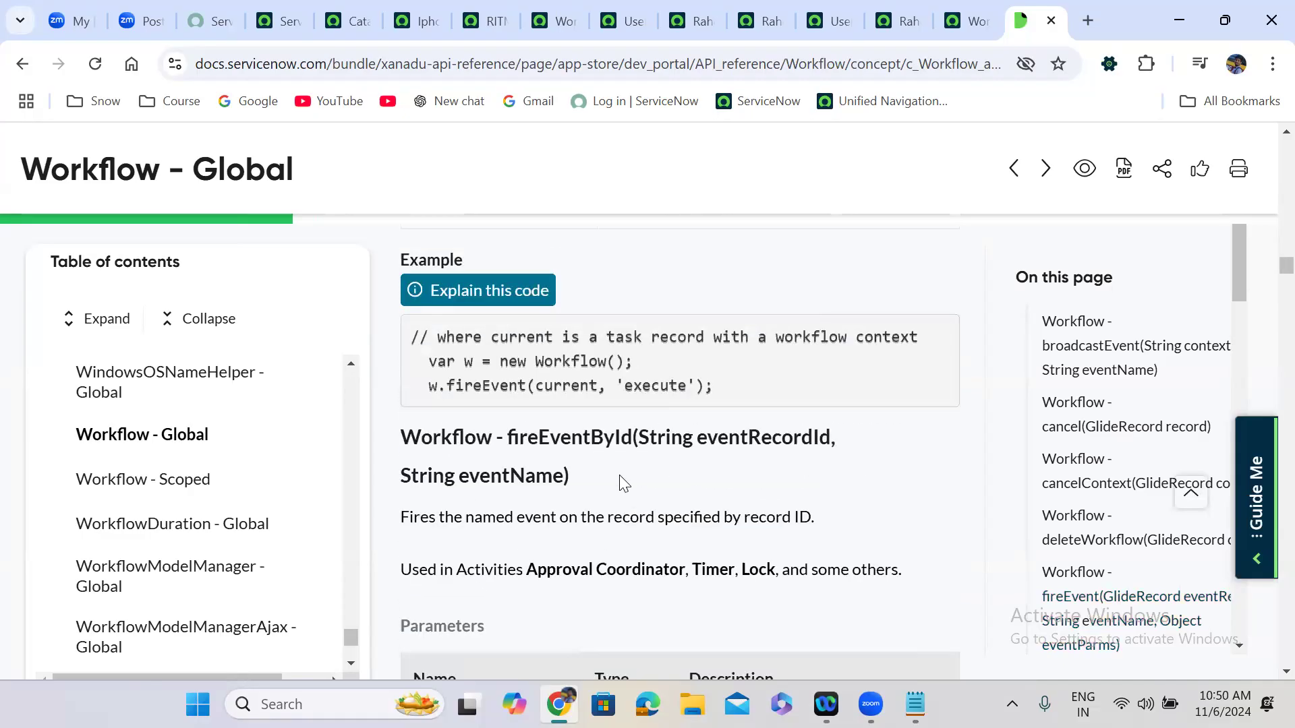
pyautogui.scroll(1, 619, 476)
pyautogui.scroll(-1, 621, 476)
pyautogui.scroll(-10, 621, 475)
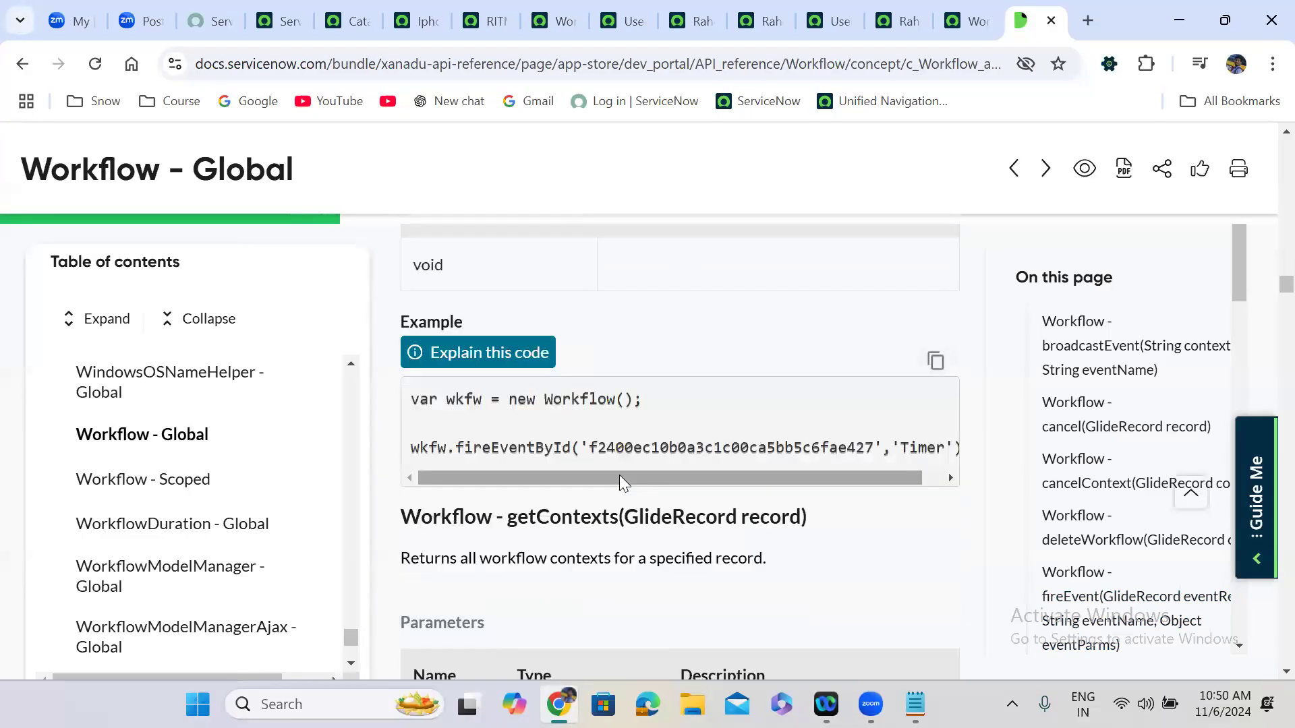
pyautogui.scroll(-3, 621, 478)
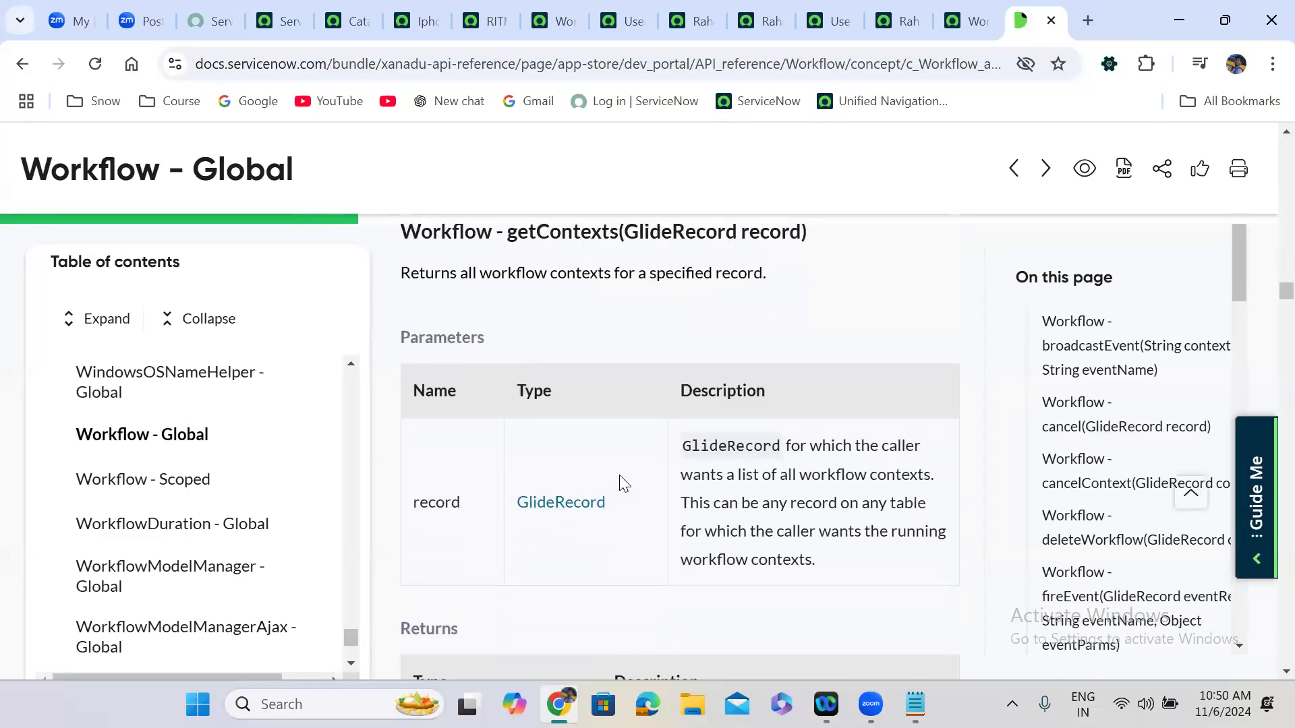
pyautogui.scroll(1, 623, 483)
pyautogui.doubleClick(566, 314)
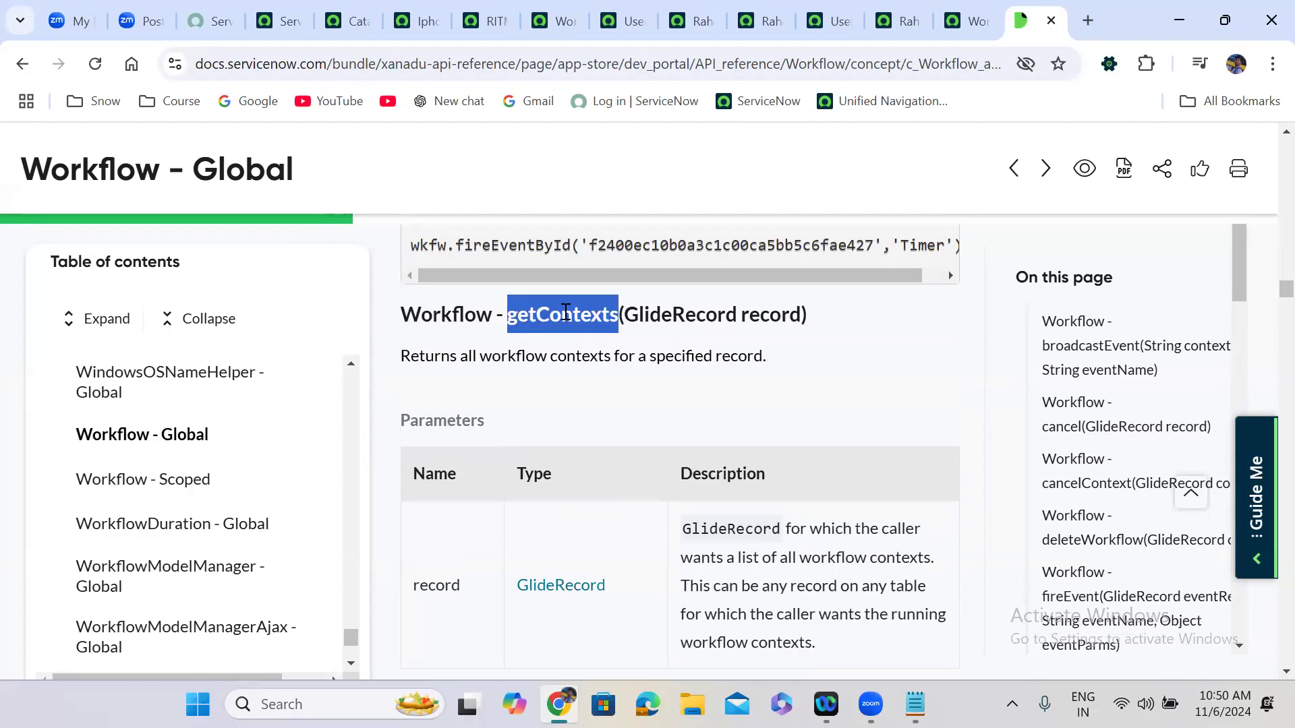
pyautogui.click(578, 333)
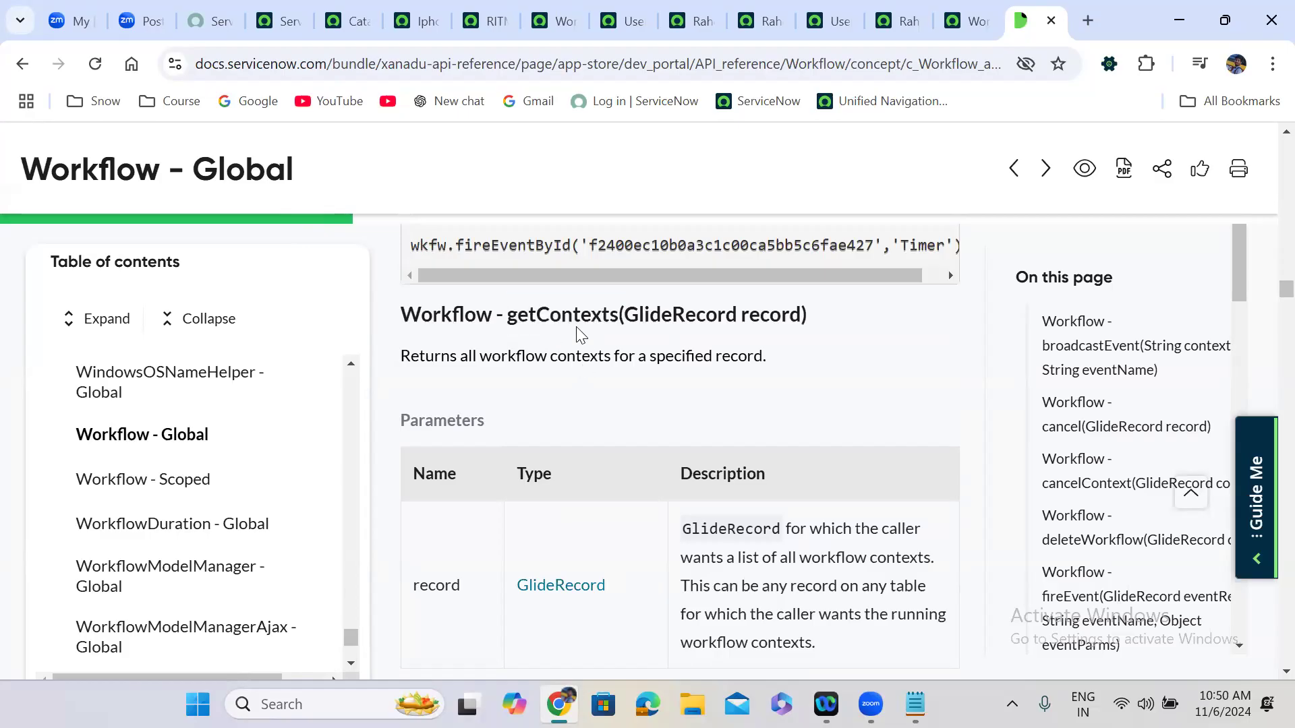
pyautogui.doubleClick(567, 307)
pyautogui.click(633, 399)
pyautogui.scroll(-6, 632, 400)
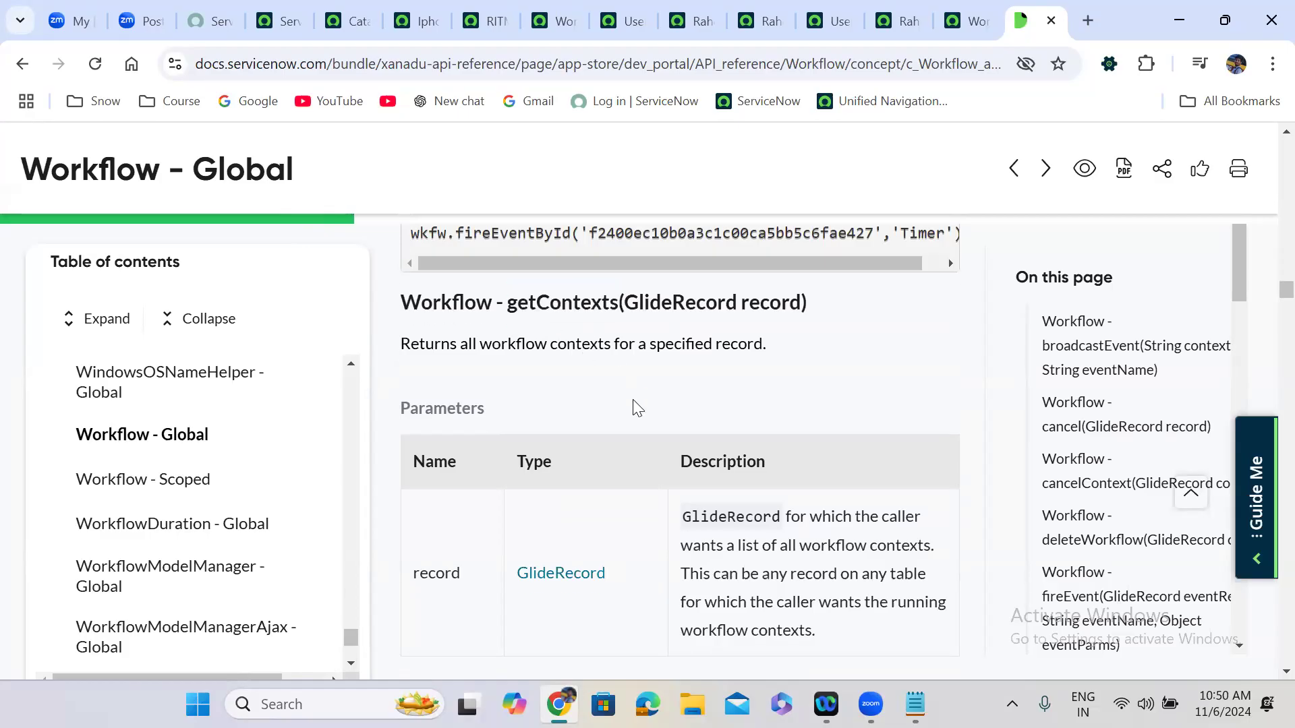
pyautogui.scroll(-4, 634, 399)
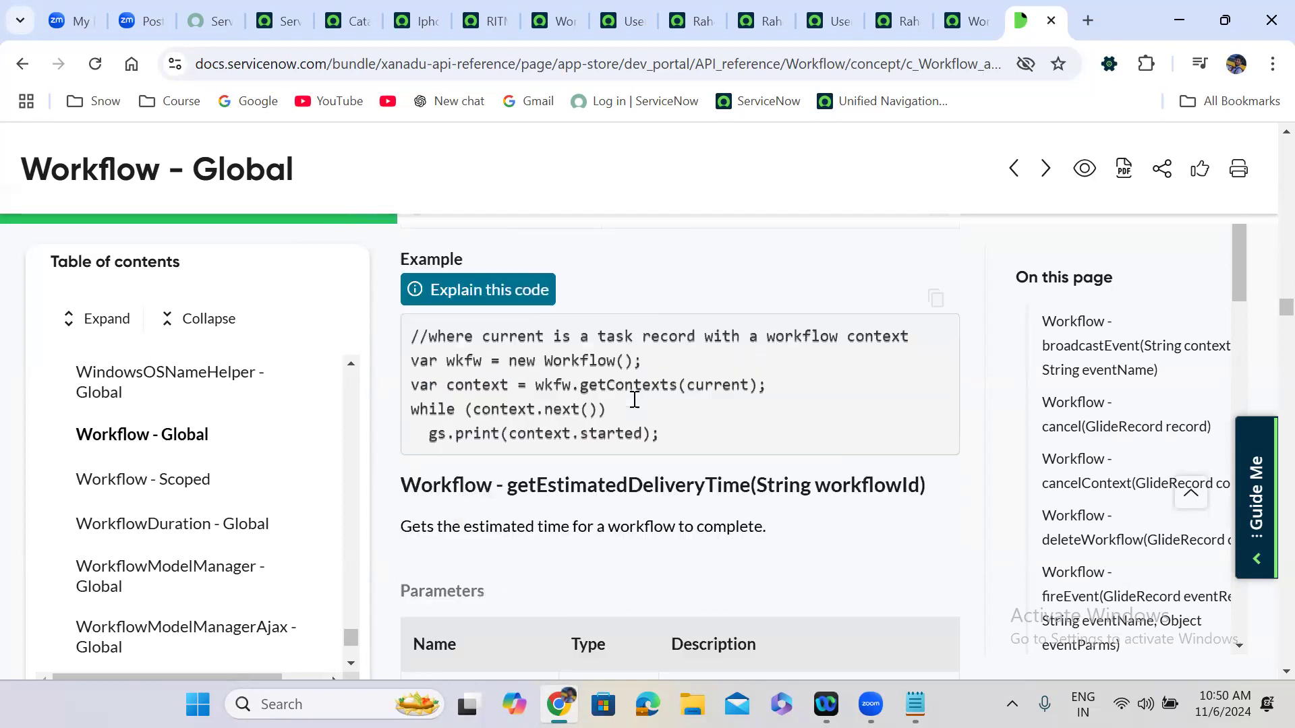
pyautogui.doubleClick(627, 359)
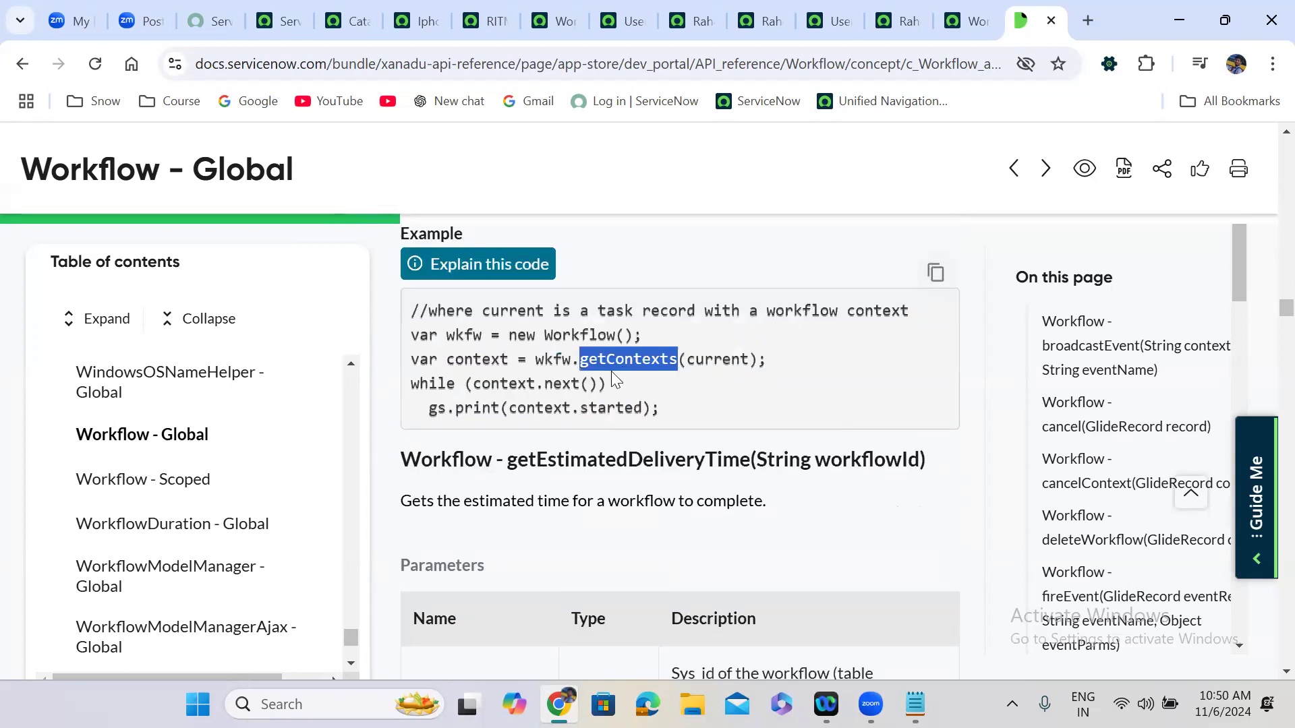
pyautogui.click(626, 392)
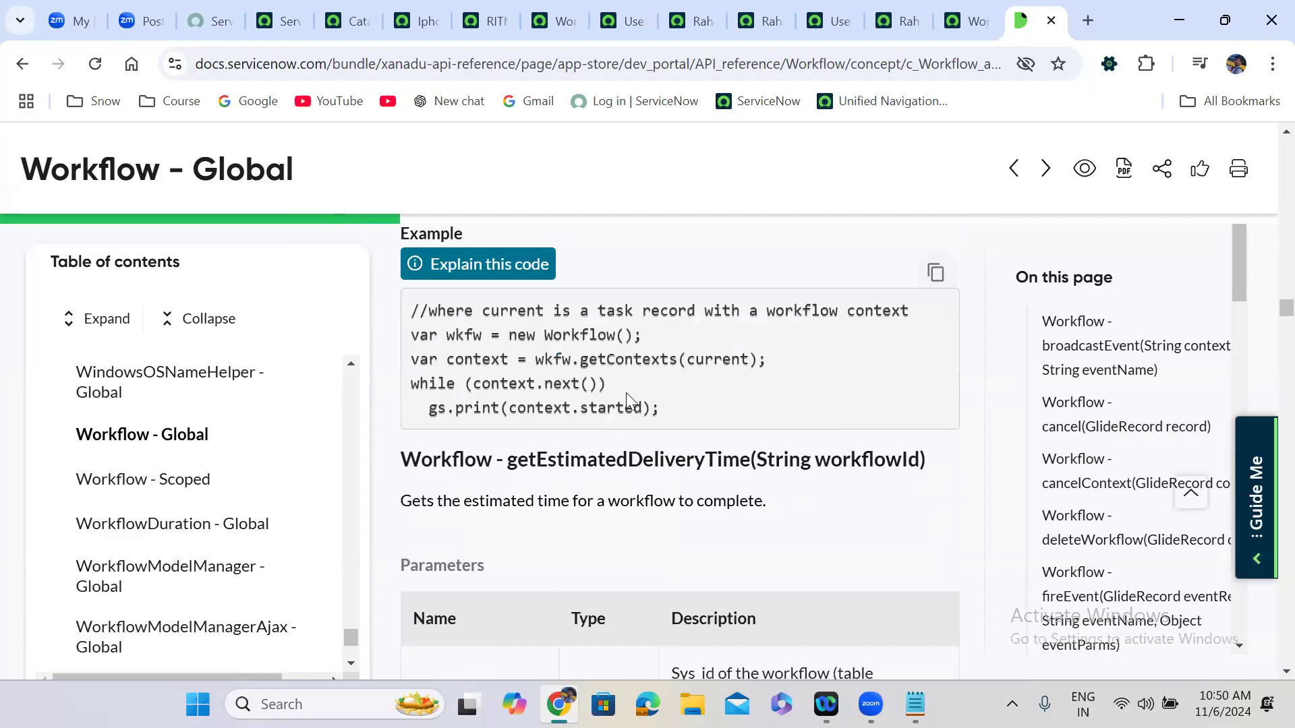
# Scroll on to restartWorkflow, highlight its name, and continue to the runFlows section.
pyautogui.scroll(-4, 626, 392)
pyautogui.scroll(-6, 626, 394)
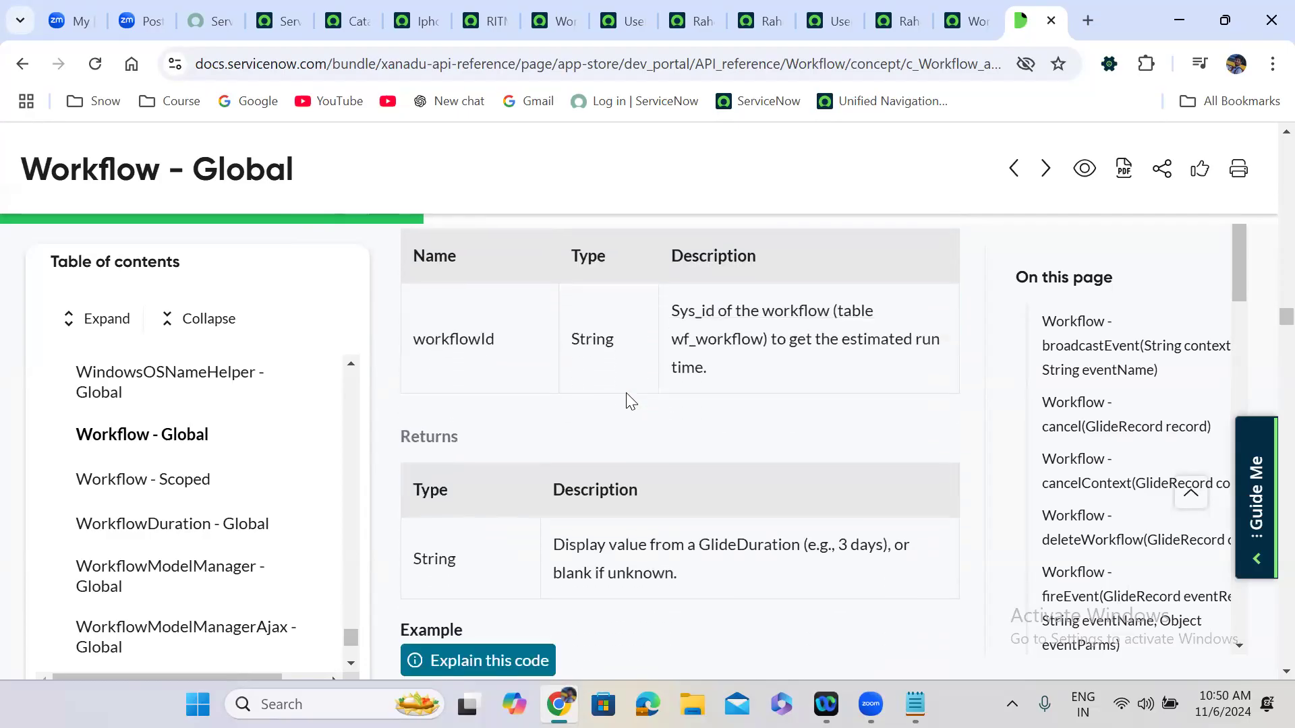
pyautogui.scroll(-5, 627, 392)
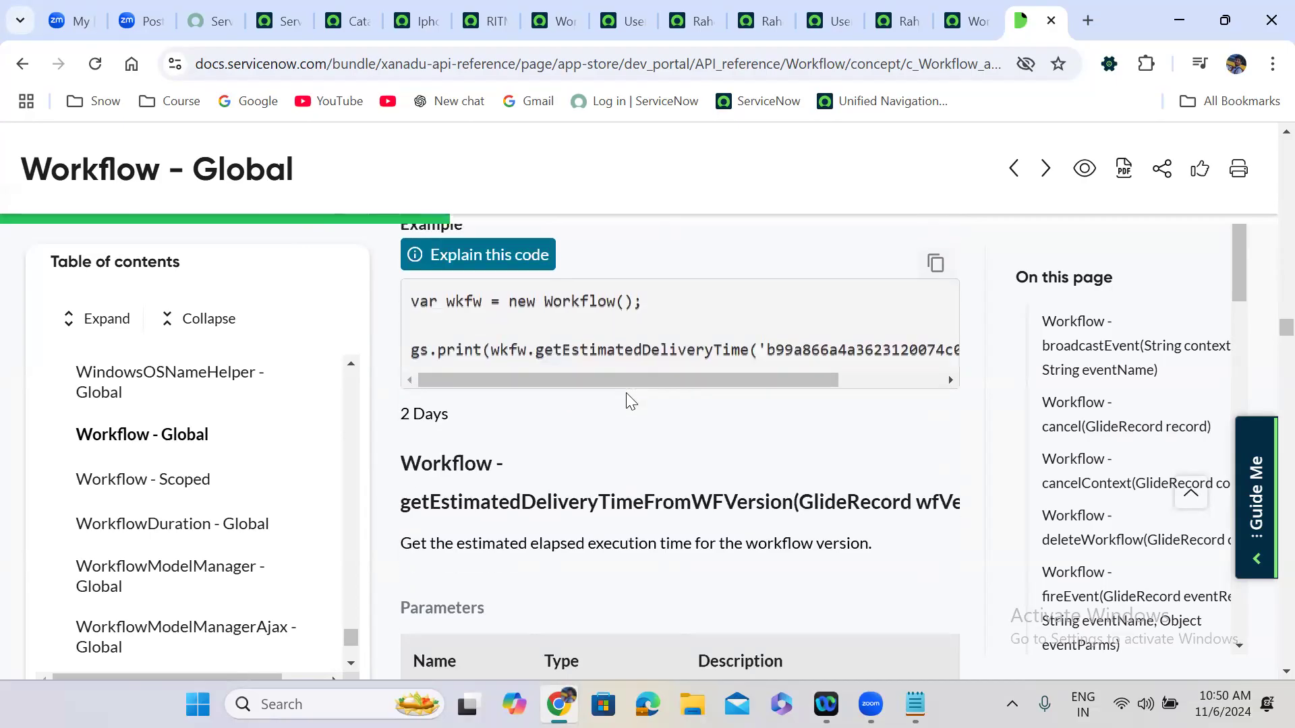
pyautogui.scroll(-7, 626, 394)
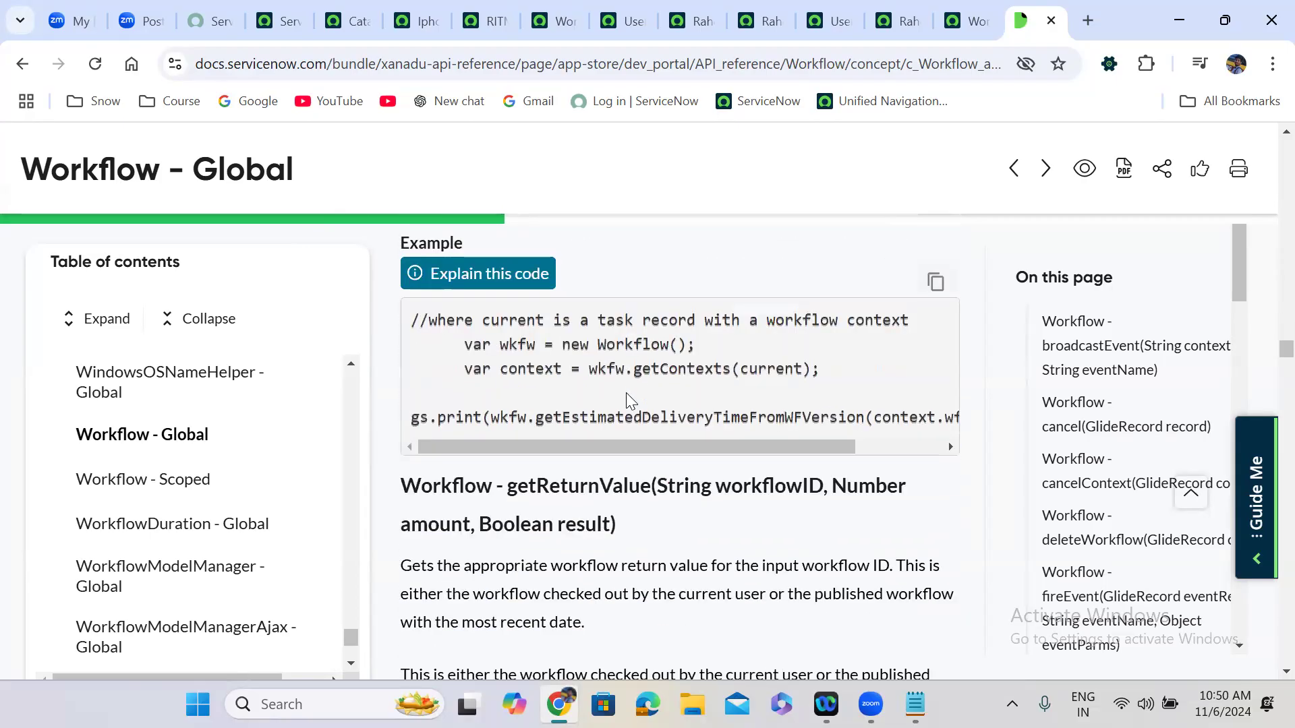
pyautogui.scroll(-4, 626, 393)
pyautogui.scroll(2, 628, 393)
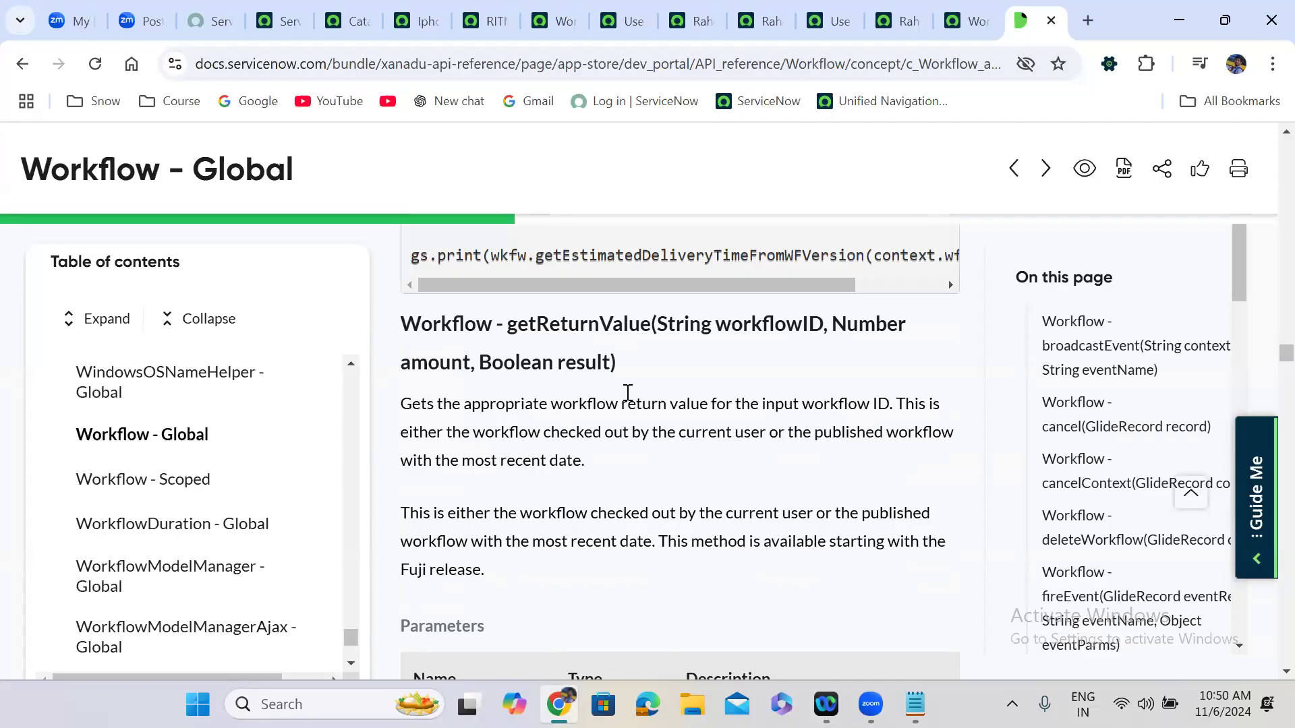
pyautogui.scroll(-11, 627, 395)
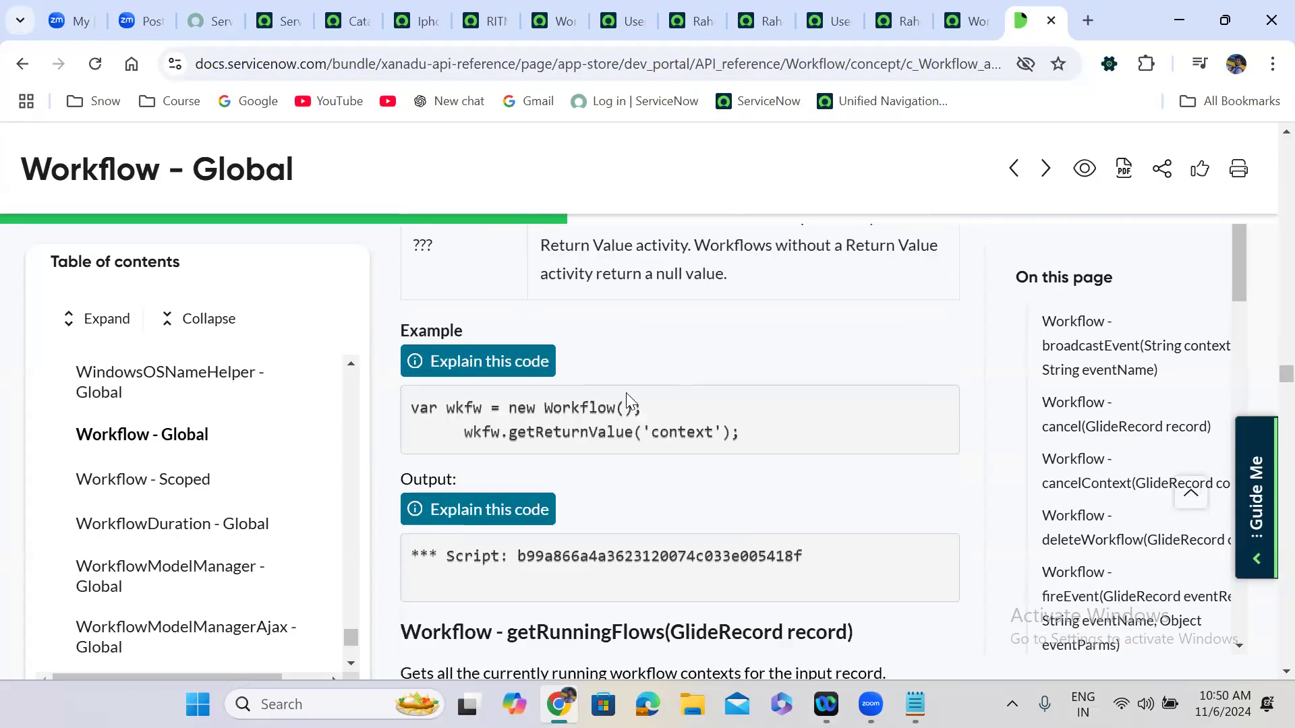
pyautogui.scroll(-1, 627, 399)
pyautogui.scroll(-6, 628, 400)
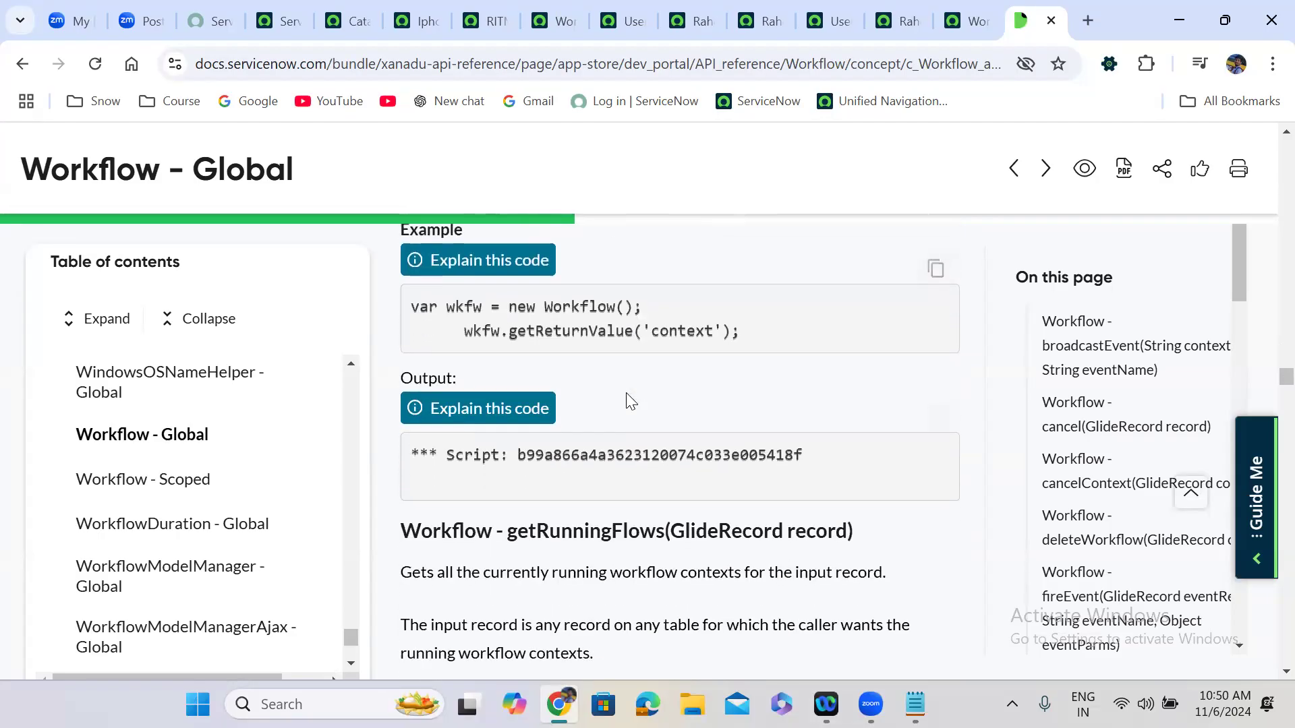
pyautogui.scroll(-7, 626, 393)
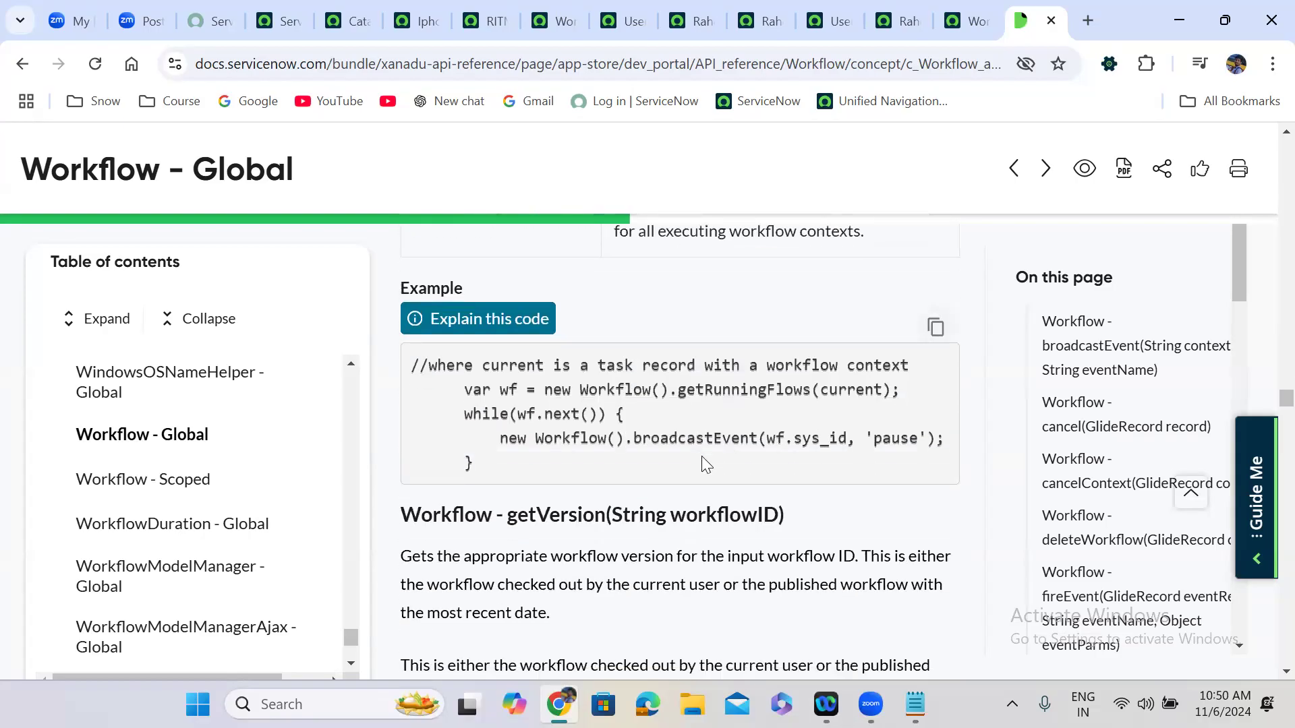
pyautogui.scroll(-4, 702, 457)
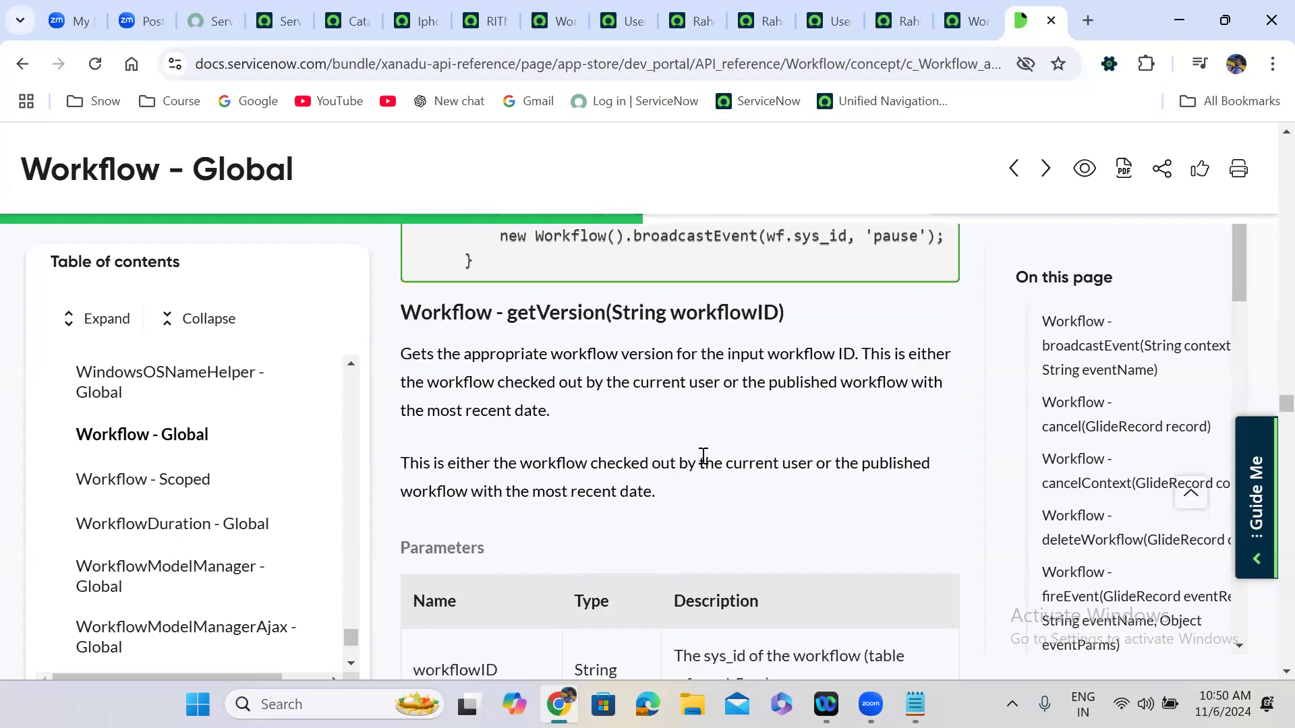
pyautogui.scroll(-7, 702, 456)
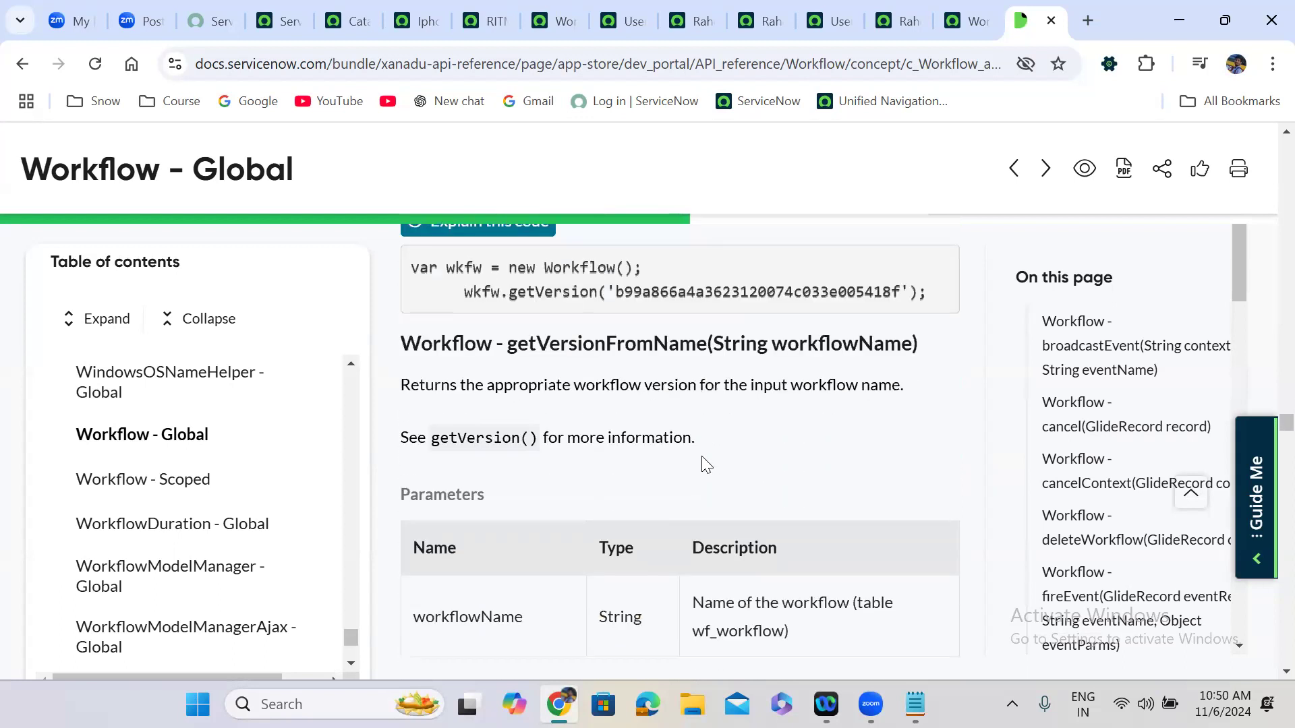
pyautogui.scroll(-8, 702, 458)
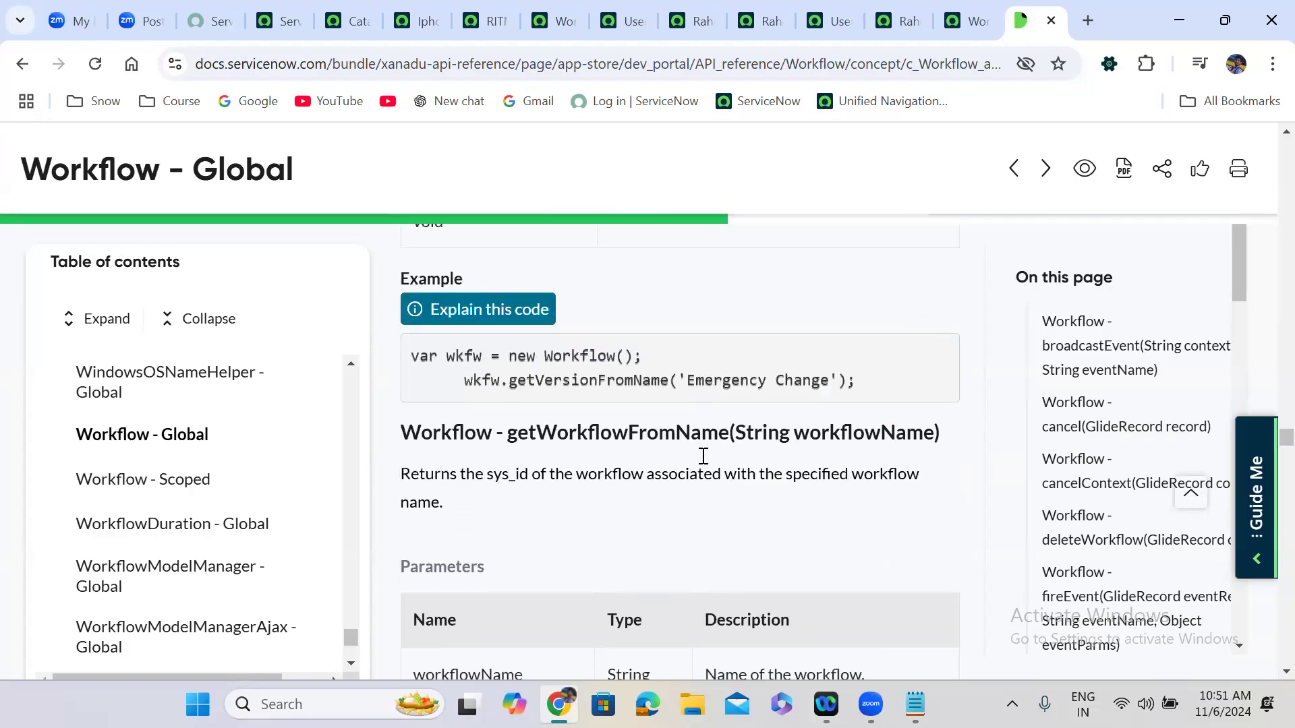
pyautogui.scroll(-7, 703, 456)
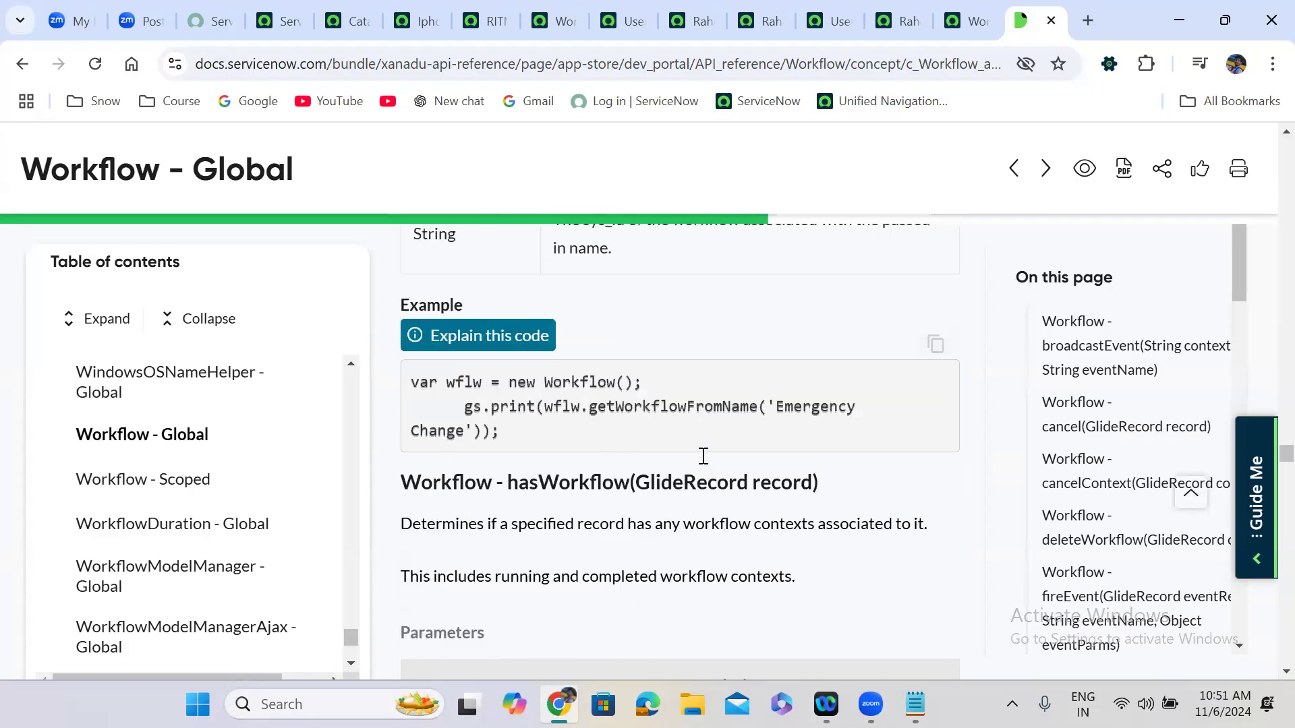
pyautogui.scroll(-1, 703, 456)
pyautogui.scroll(-9, 702, 457)
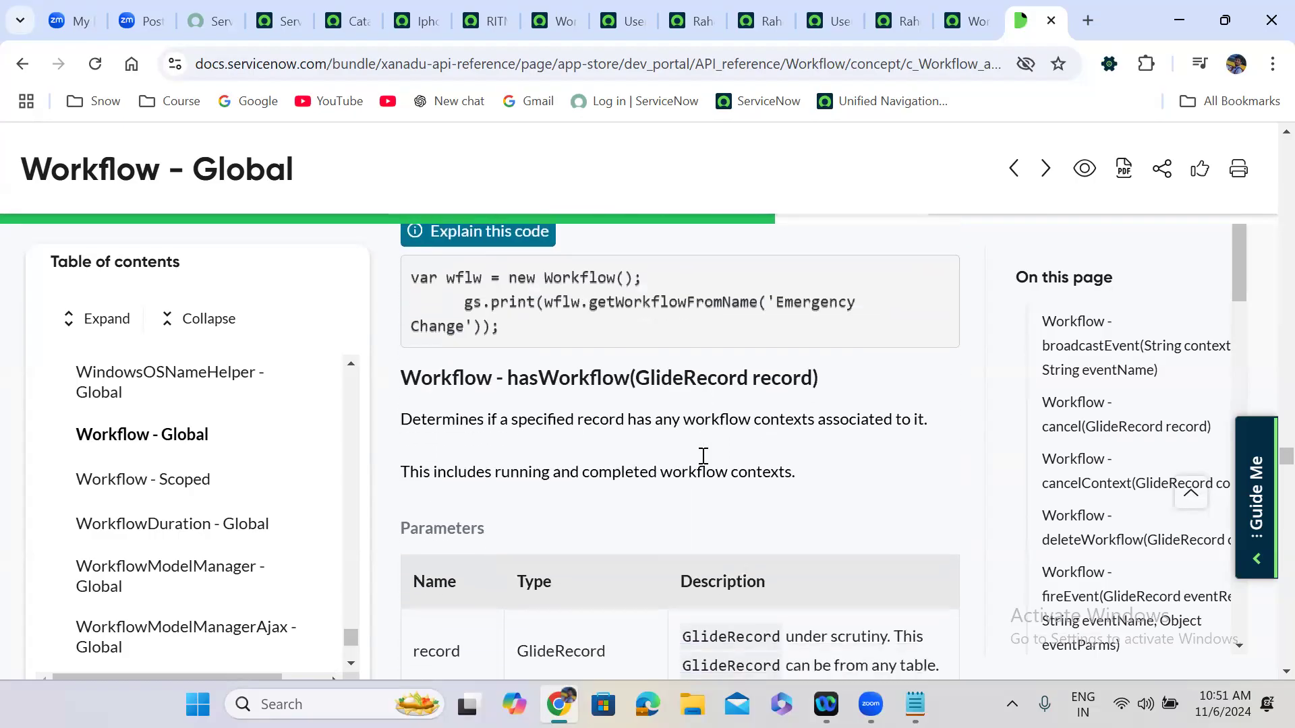
pyautogui.scroll(-8, 702, 456)
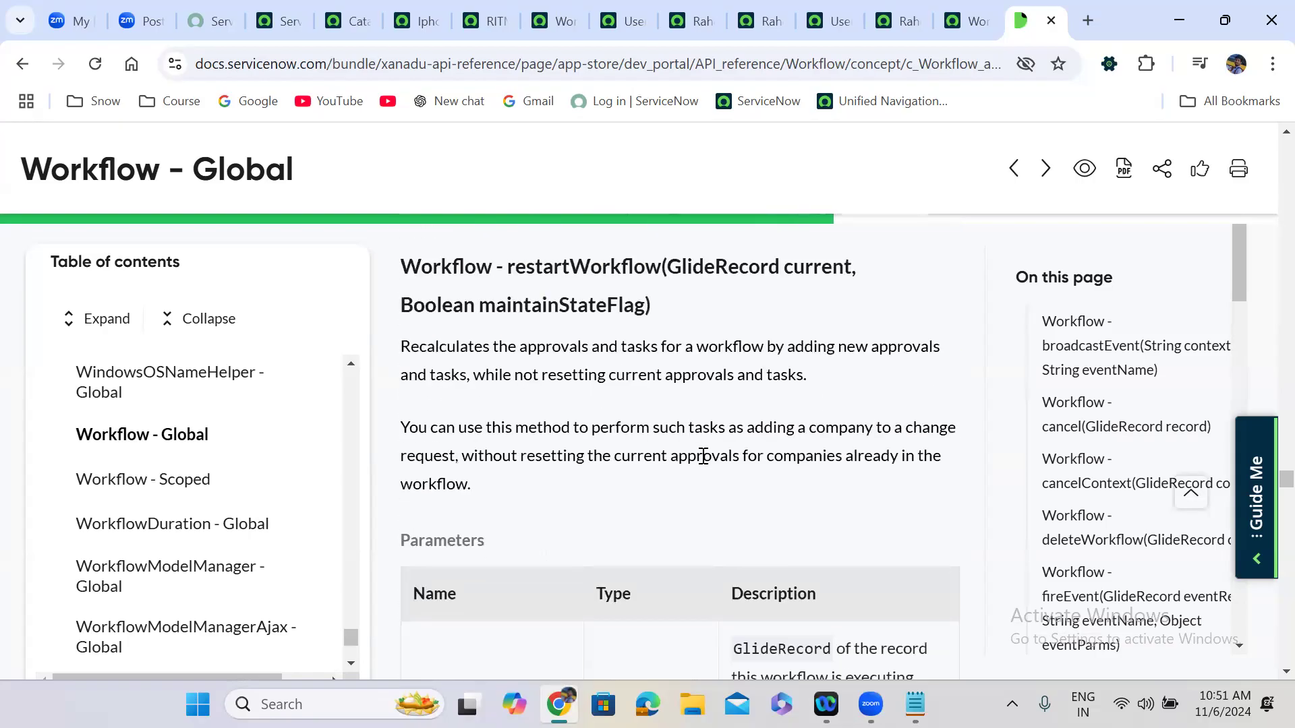
pyautogui.doubleClick(557, 270)
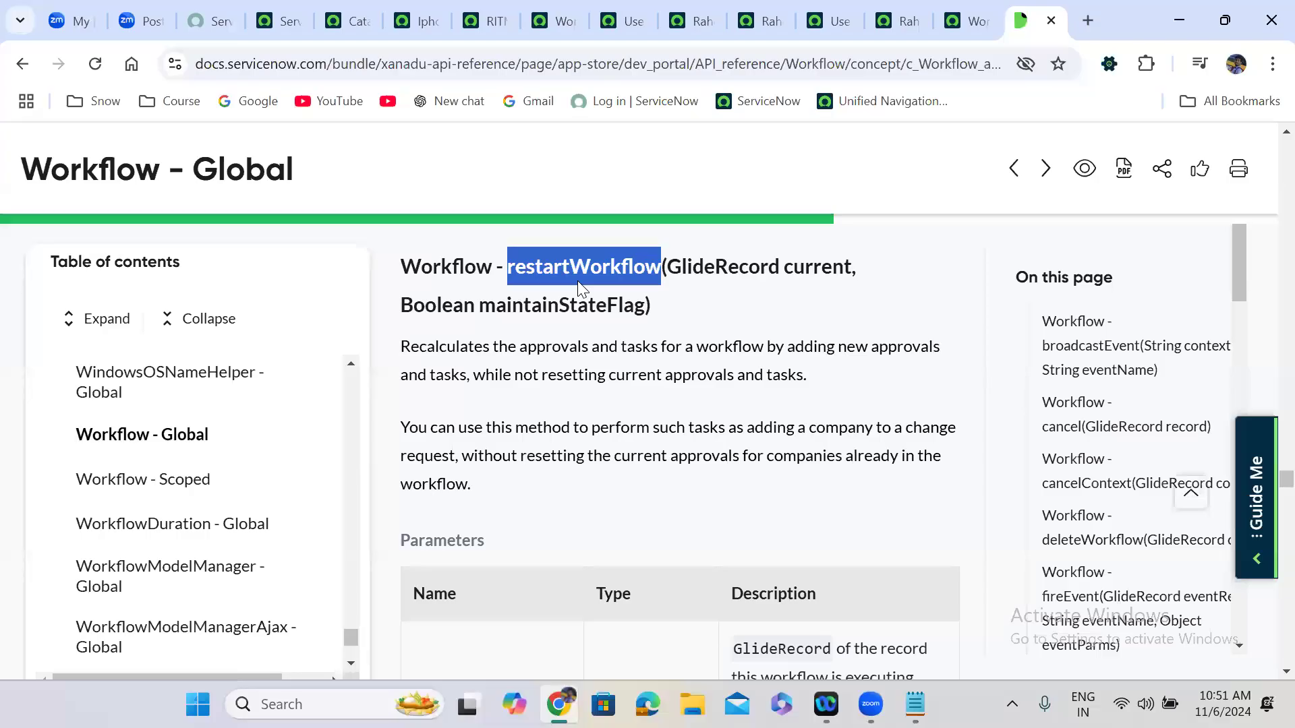
pyautogui.click(601, 405)
pyautogui.scroll(-4, 603, 408)
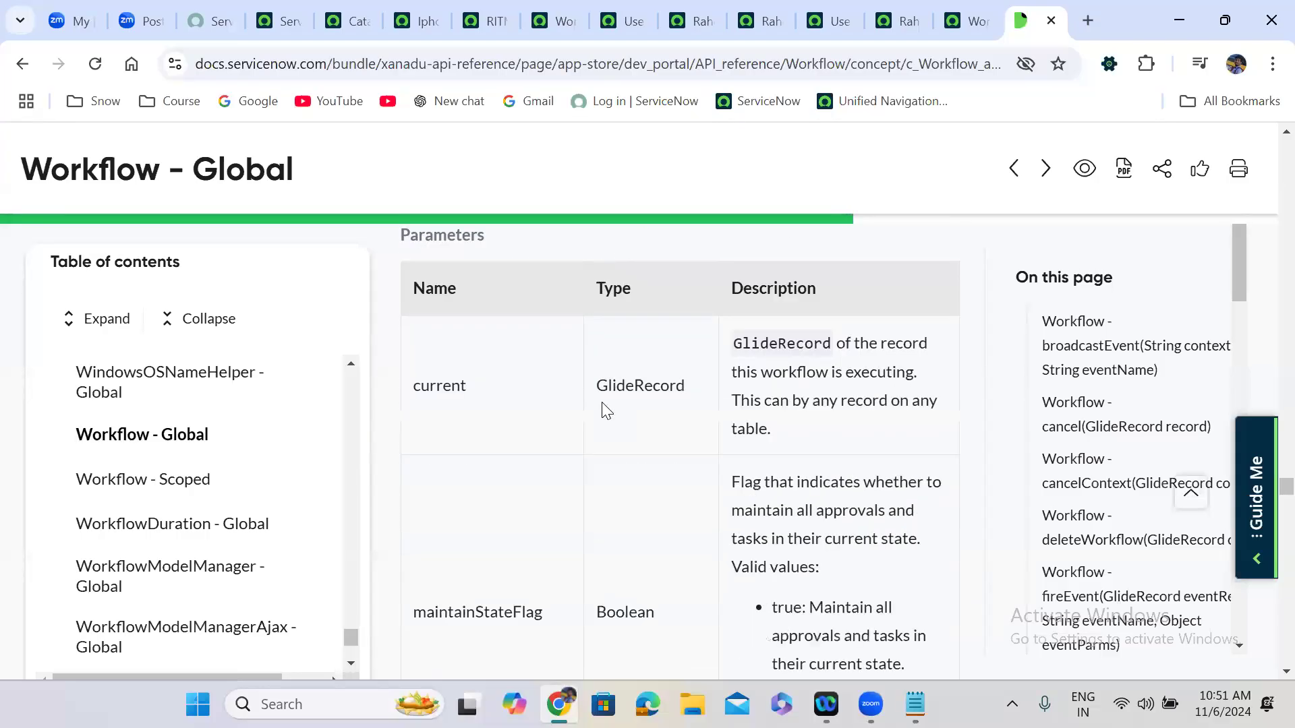
pyautogui.scroll(-8, 603, 405)
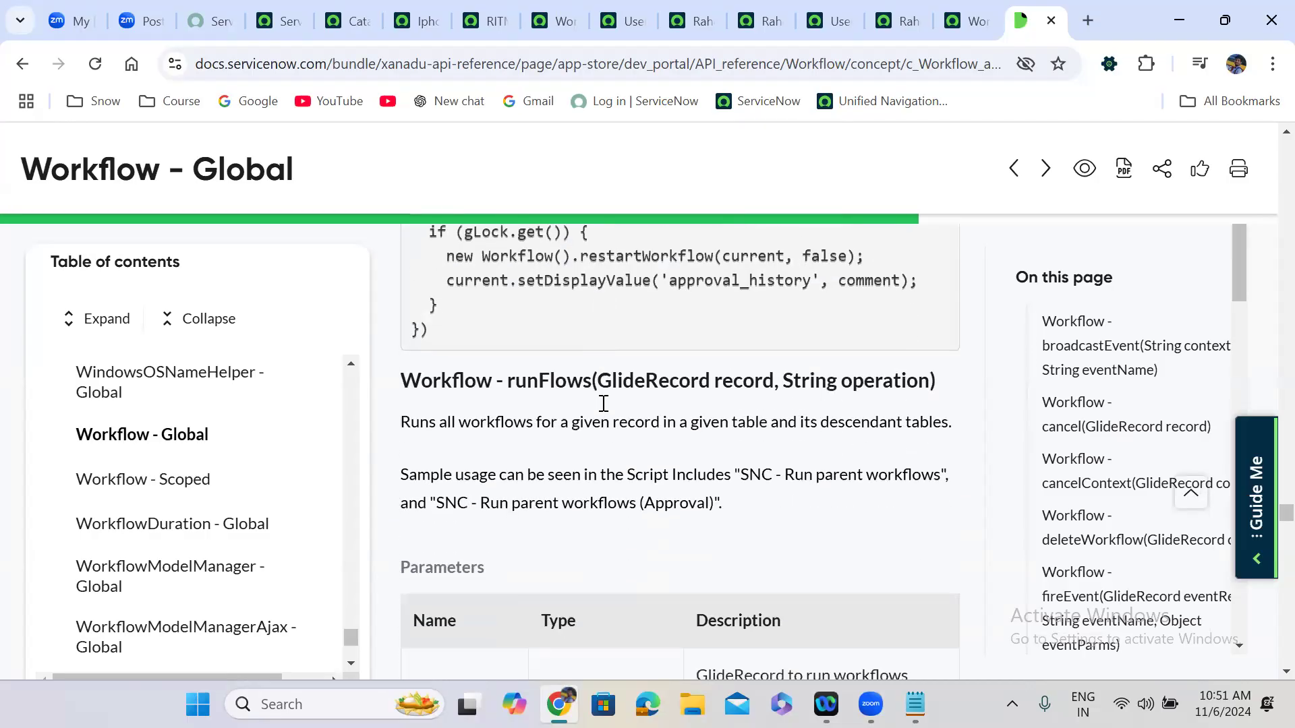
pyautogui.scroll(-1, 604, 404)
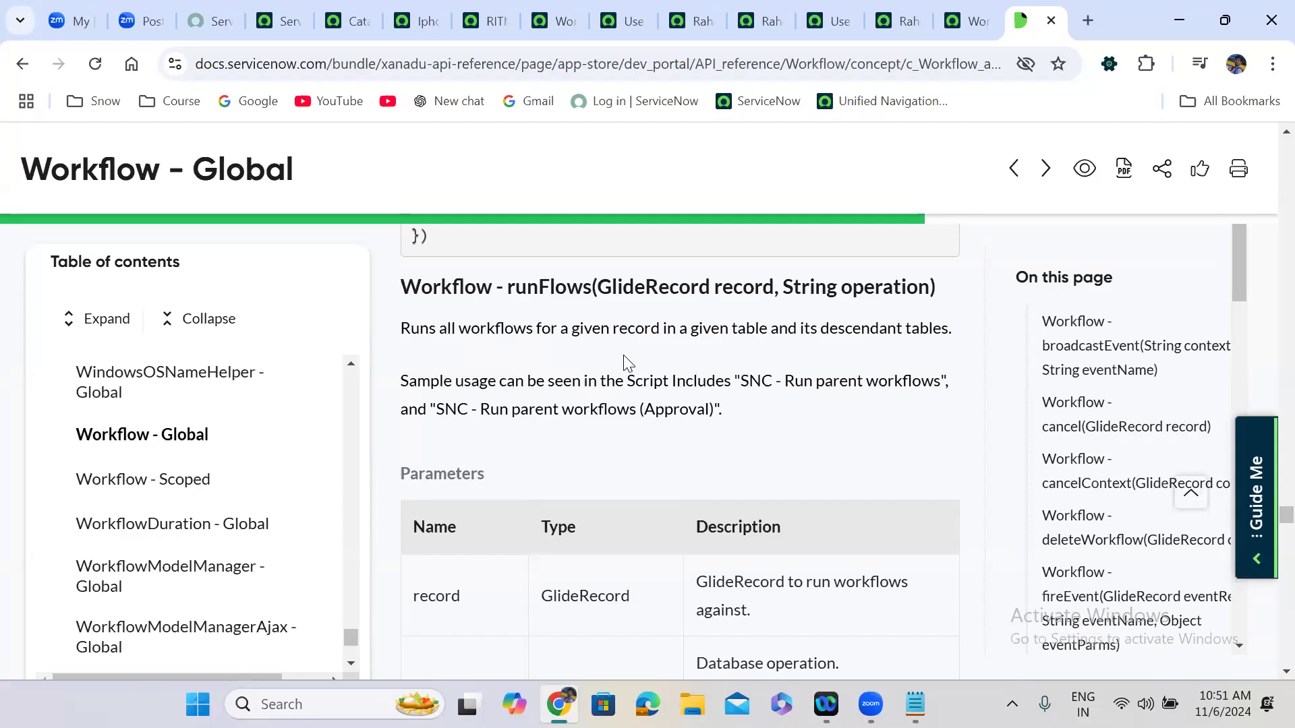
# Read startFlow and startFlowRetroactive, then select the example line var w = new Workflow();.
pyautogui.scroll(-10, 625, 358)
pyautogui.scroll(-4, 625, 355)
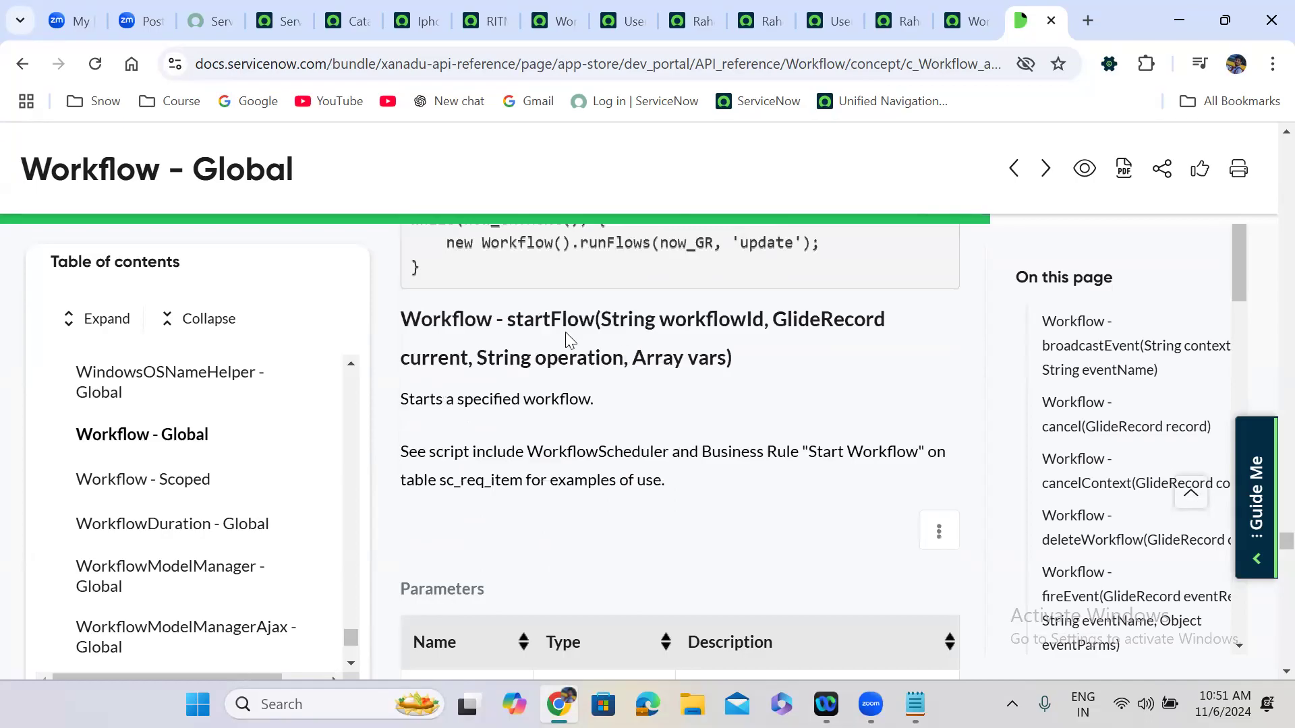
pyautogui.scroll(-9, 570, 415)
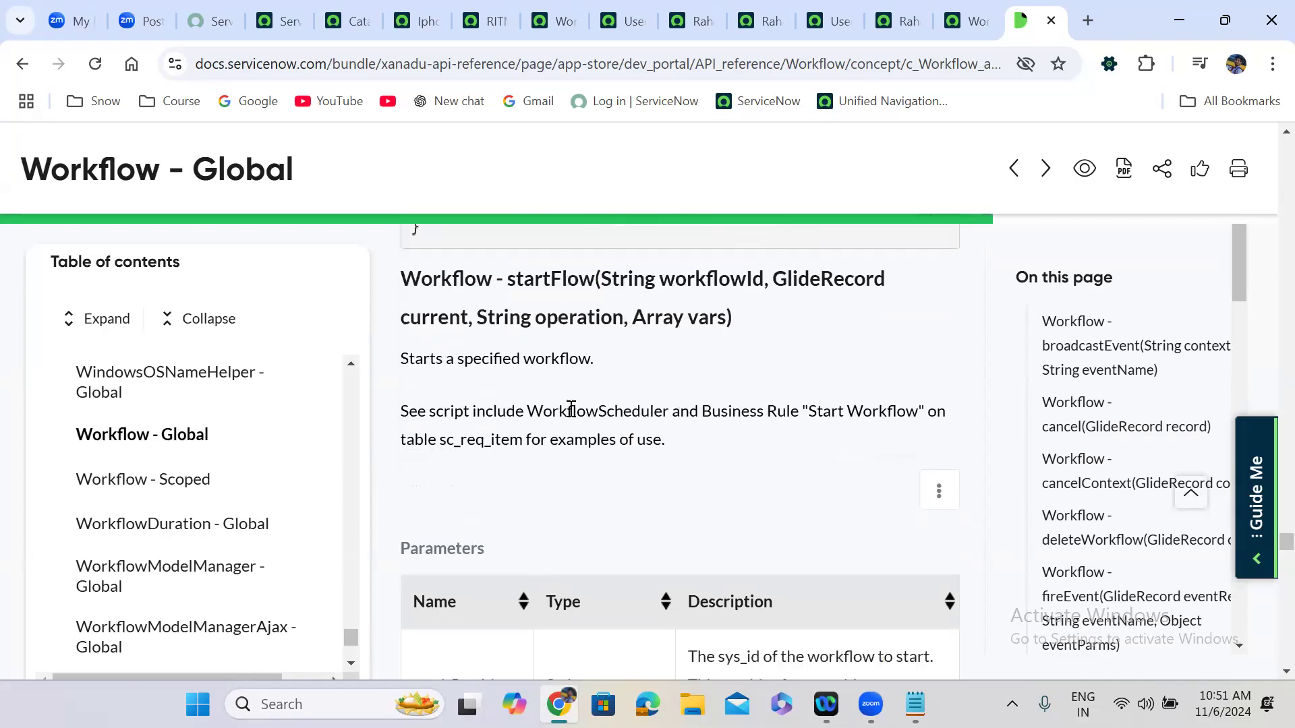
pyautogui.scroll(-15, 570, 409)
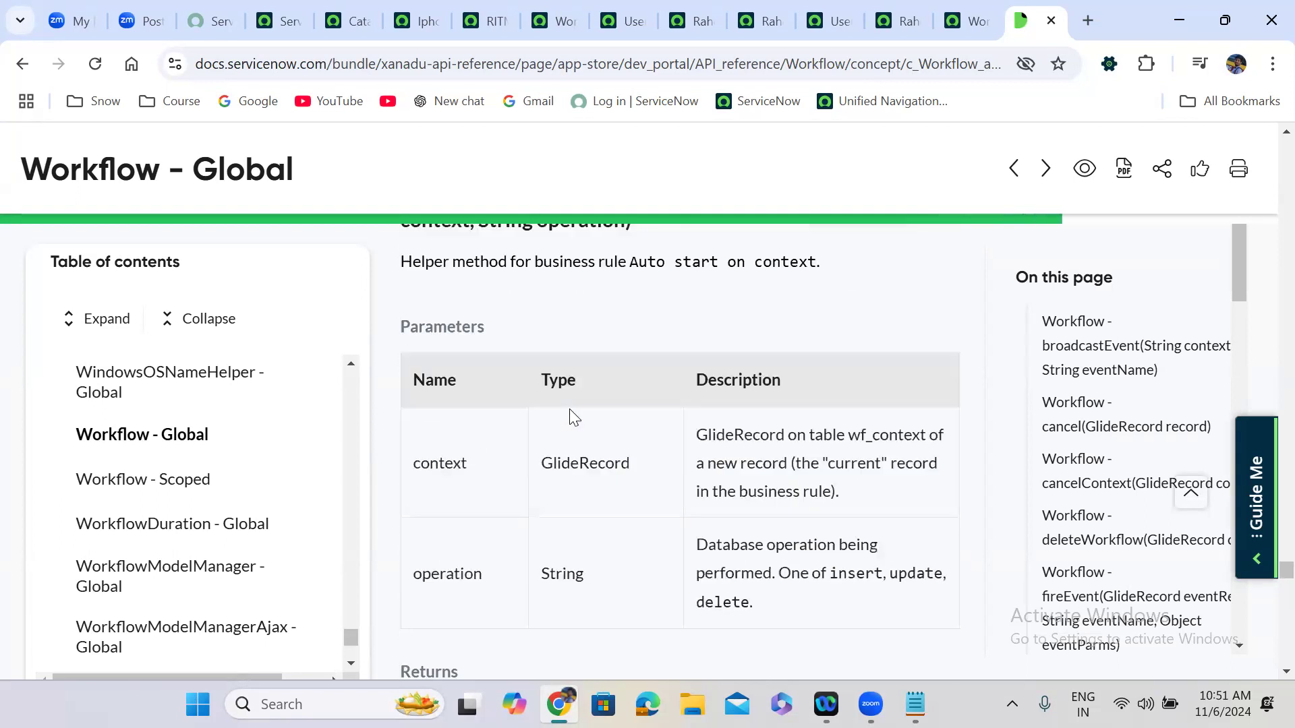
pyautogui.scroll(-1, 571, 411)
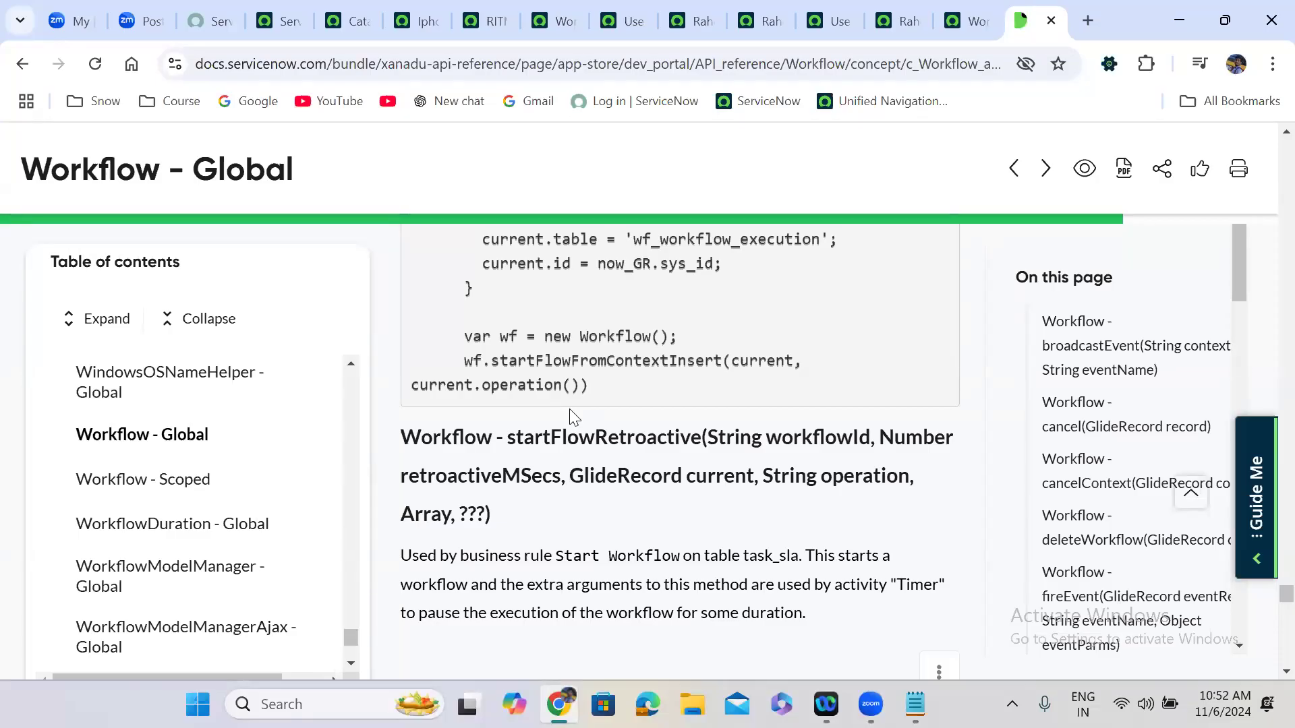
pyautogui.scroll(-10, 570, 412)
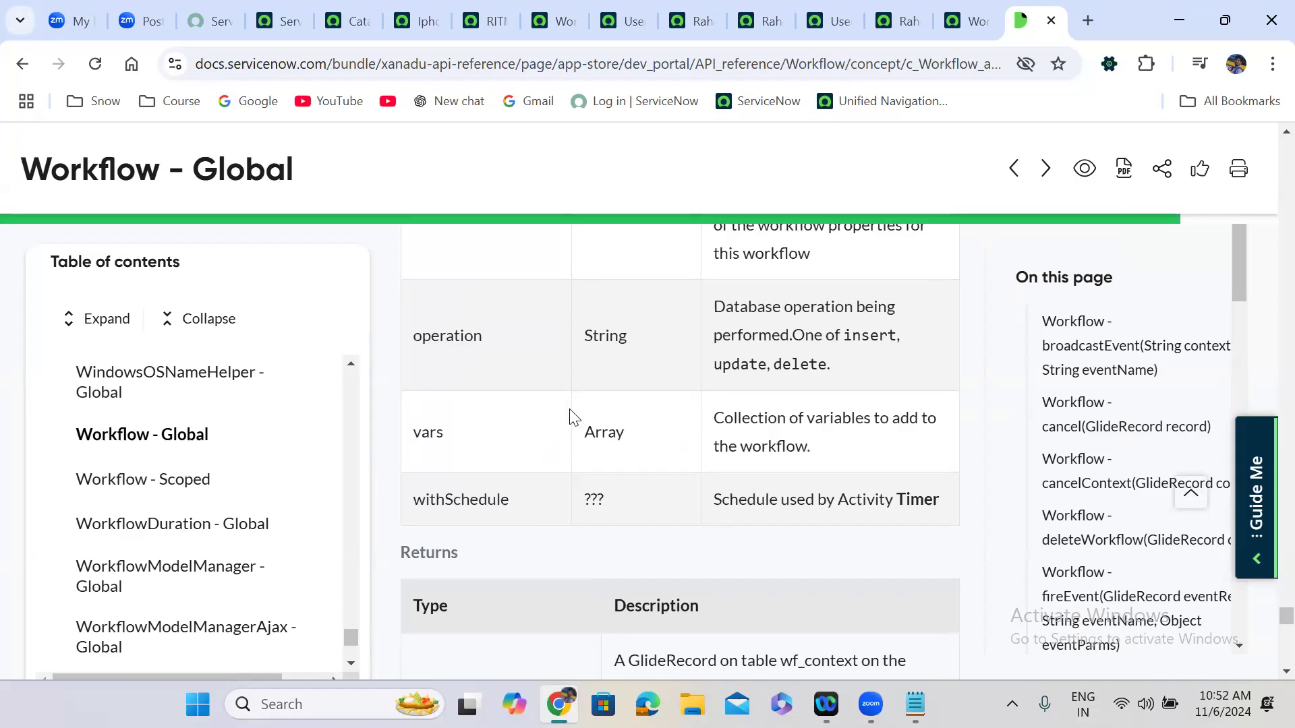
pyautogui.scroll(-15, 570, 412)
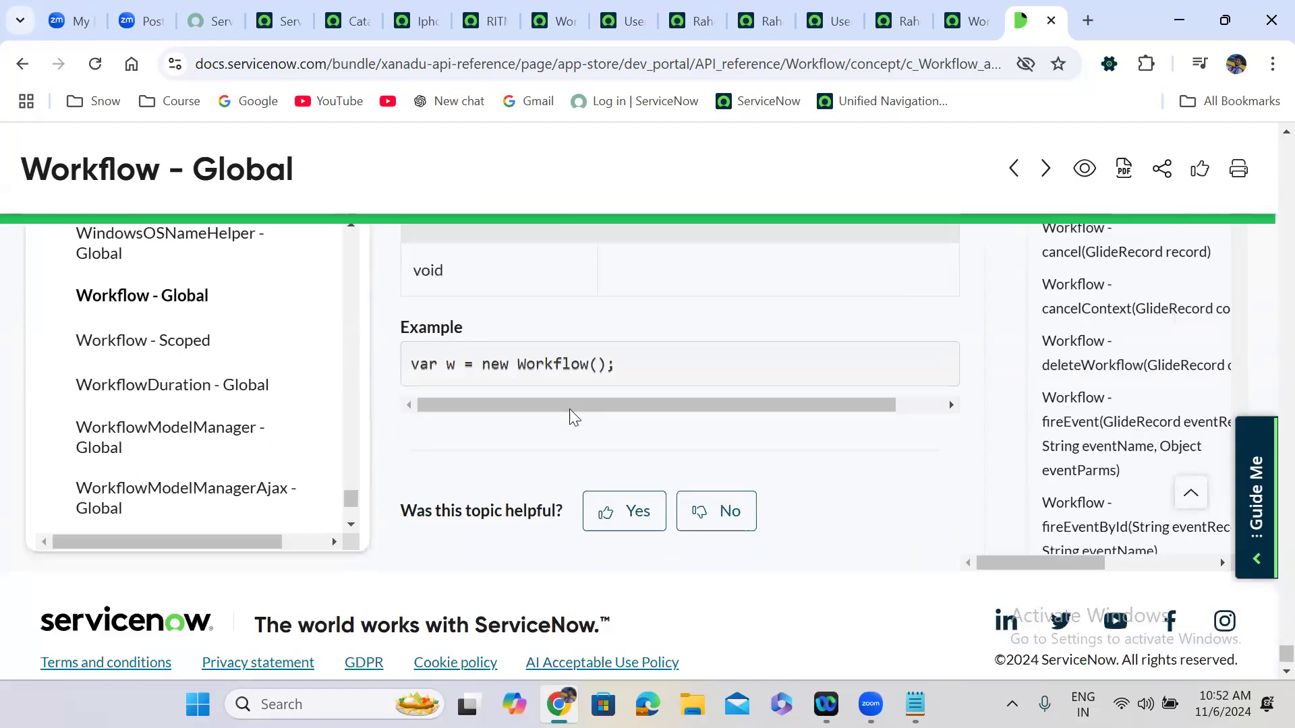
pyautogui.scroll(-1, 573, 416)
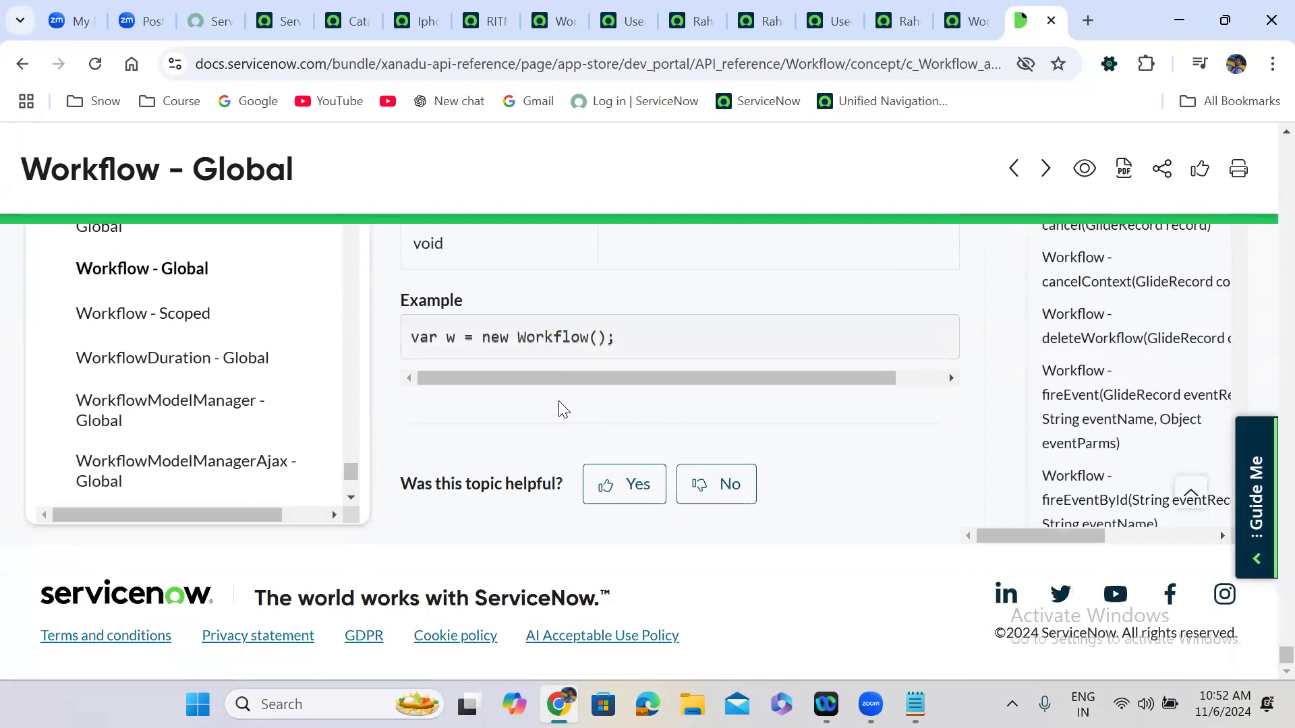
pyautogui.moveTo(615, 338); pyautogui.dragTo(414, 341)
pyautogui.hotkey('ctrl', 'c')
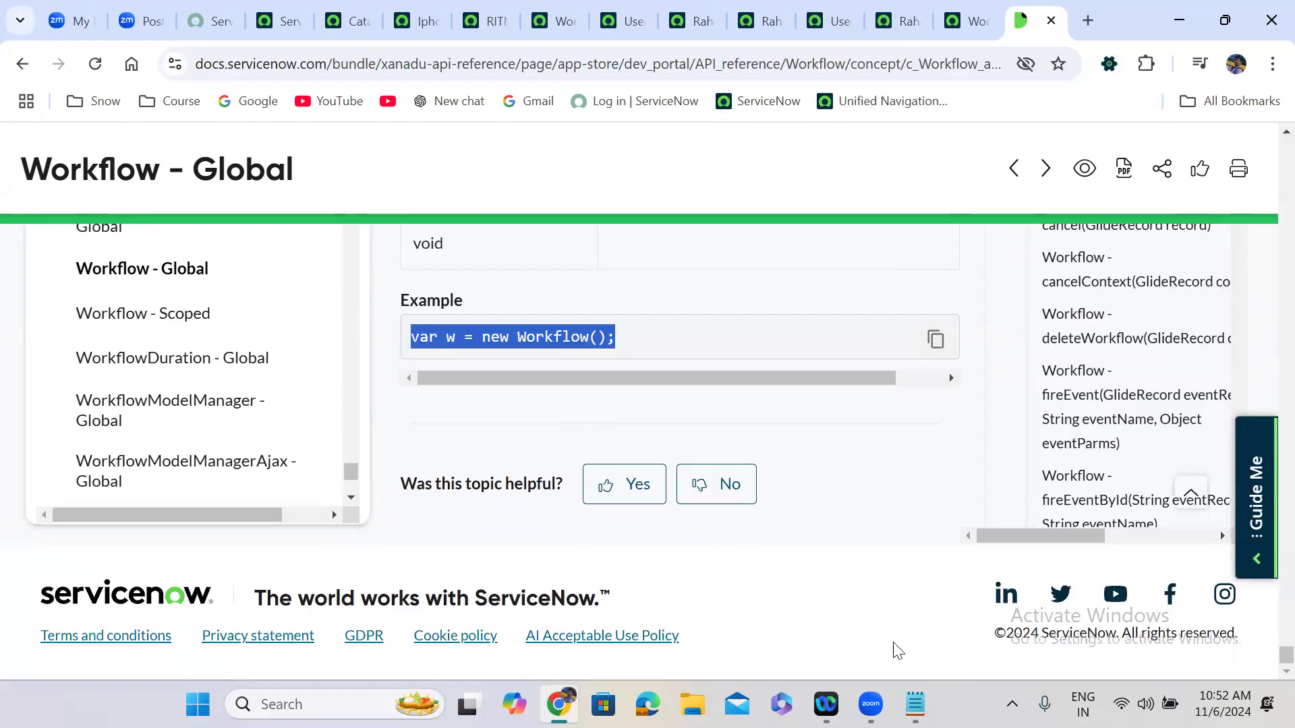
# Paste the Workflow line into the notes and extend it to .startFlow('3902', 'insert', array).
pyautogui.click(915, 704)
pyautogui.click(730, 189)
pyautogui.press('Return')
pyautogui.press('Return')
pyautogui.hotkey('ctrl', 'v')
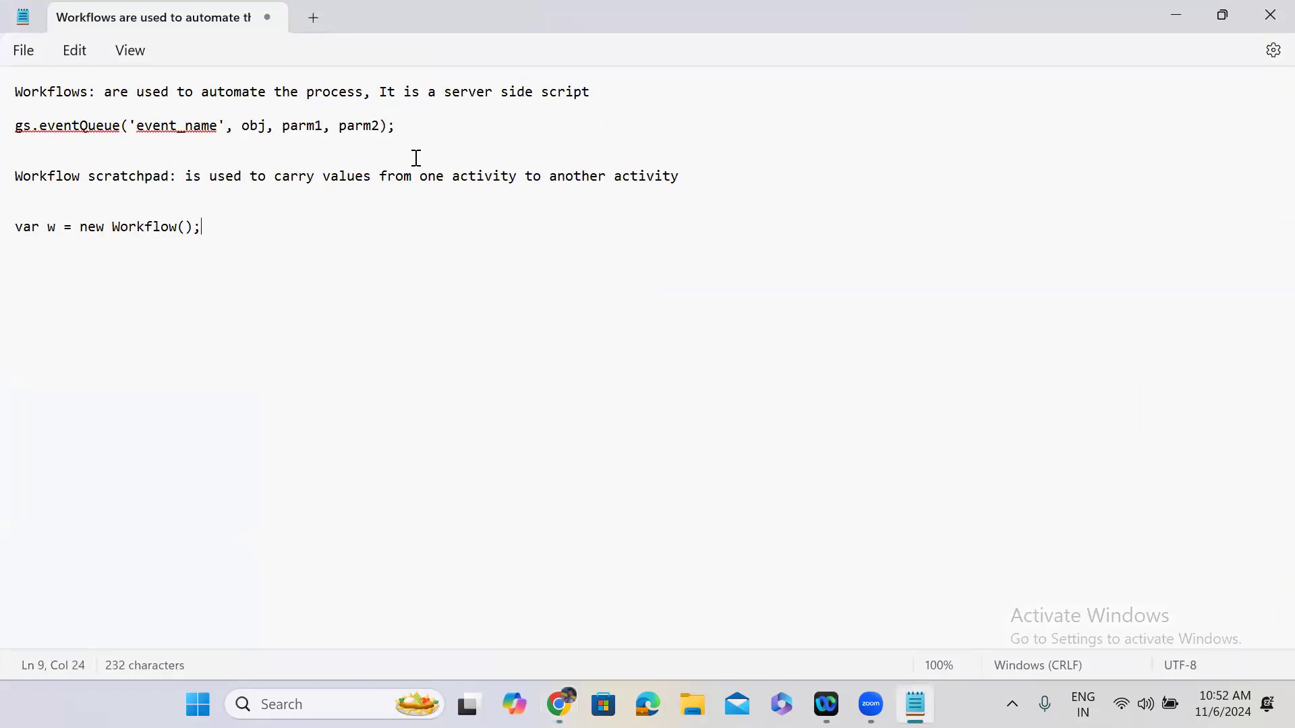
pyautogui.click(195, 228)
pyautogui.write('startFlow()')
pyautogui.press('Left')
pyautogui.write("'")
pyautogui.press('Left')
pyautogui.press('Right')
pyautogui.write("'3902")
pyautogui.press('Right')
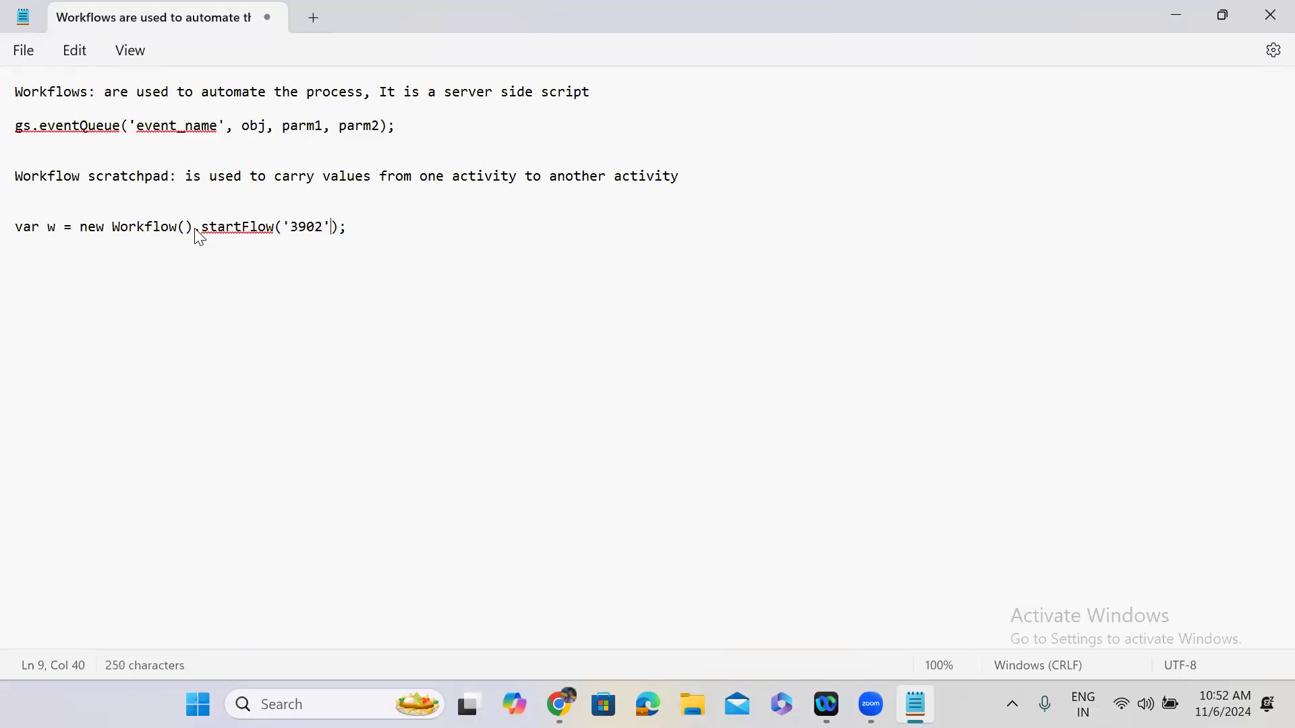
pyautogui.write(", '")
pyautogui.write("'")
pyautogui.press('Left')
pyautogui.write('insert')
pyautogui.press('Right')
pyautogui.write(', array')
# Duplicate the startFlow line below and rename the copy's call to restartFlow.
pyautogui.moveTo(493, 232); pyautogui.dragTo(20, 234)
pyautogui.hotkey('ctrl', 'c')
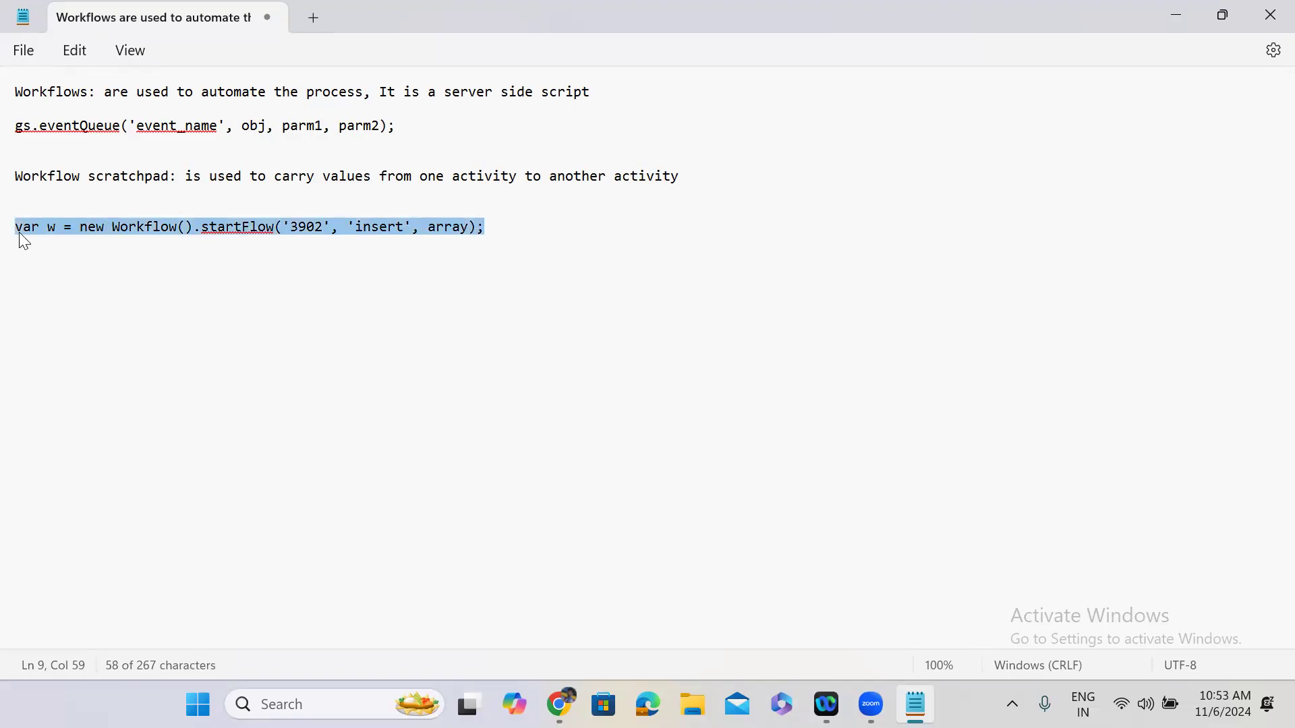
pyautogui.click(499, 236)
pyautogui.press('Return')
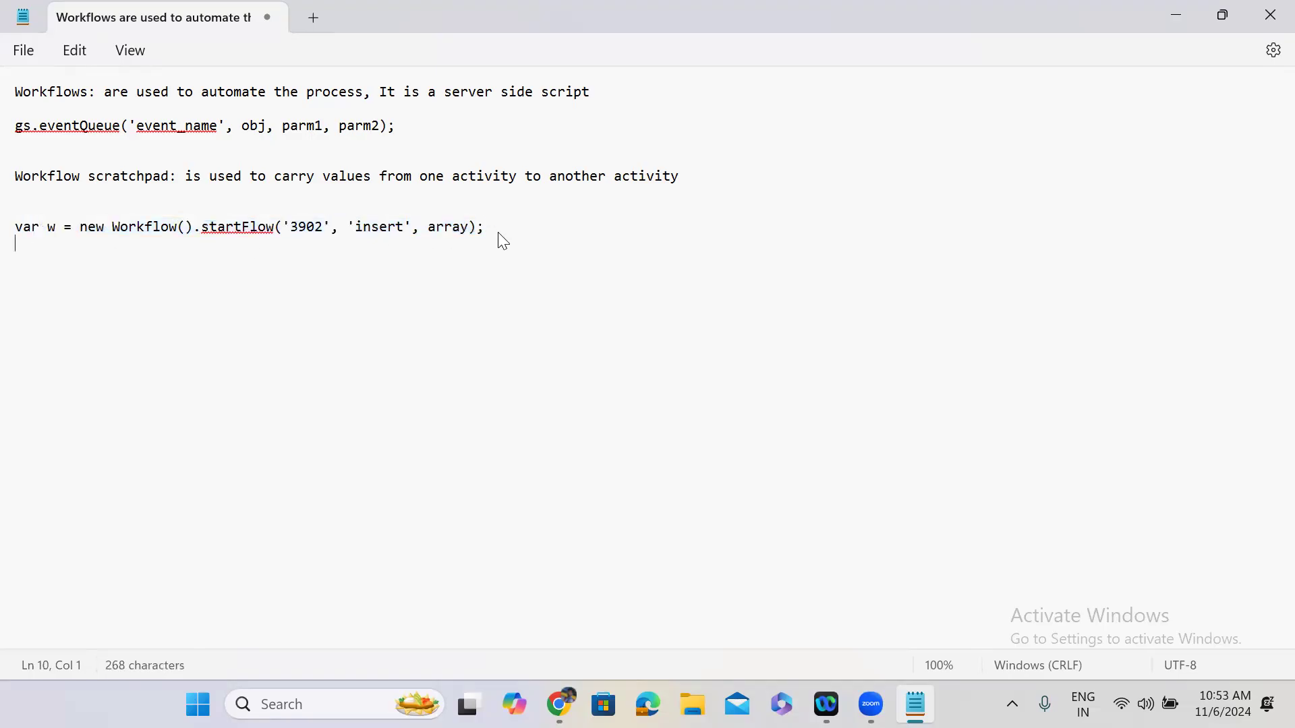
pyautogui.hotkey('ctrl', 'v')
pyautogui.click(207, 245)
pyautogui.click(205, 249)
pyautogui.write('re')
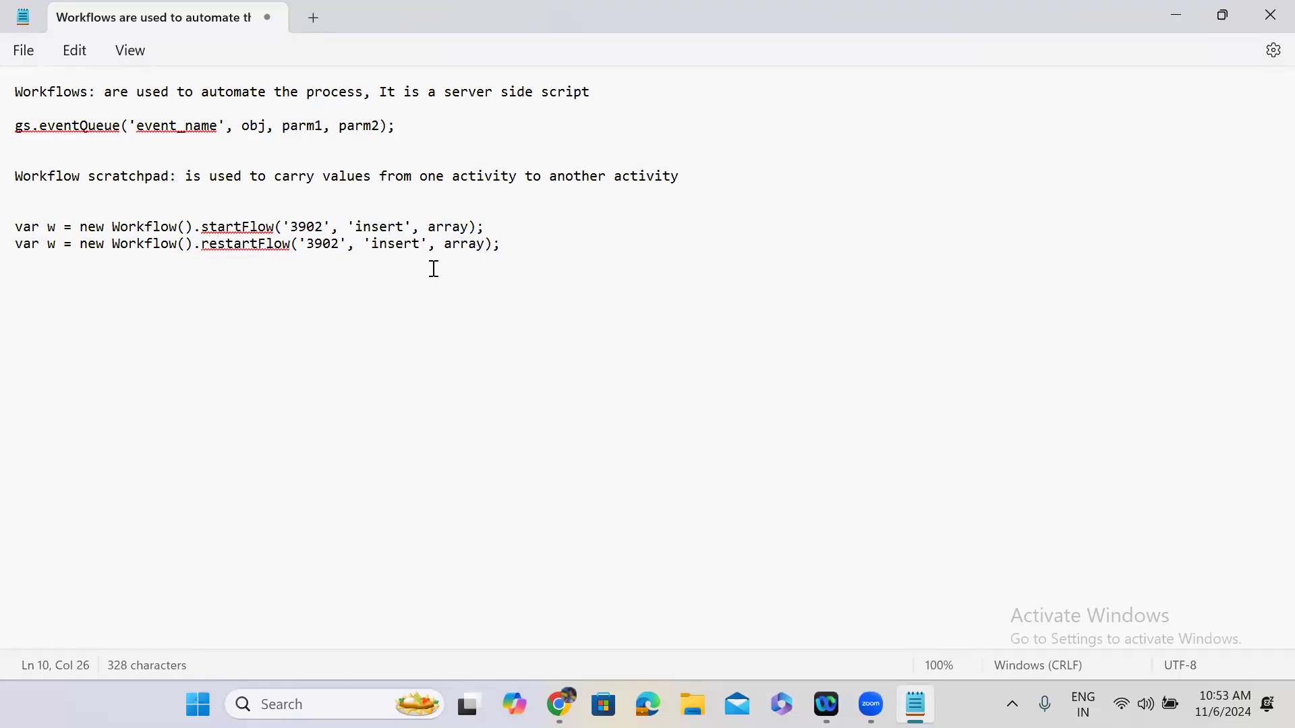
# Scroll back up to the restartWorkflow method and read its parameters.
pyautogui.click(1180, 13)
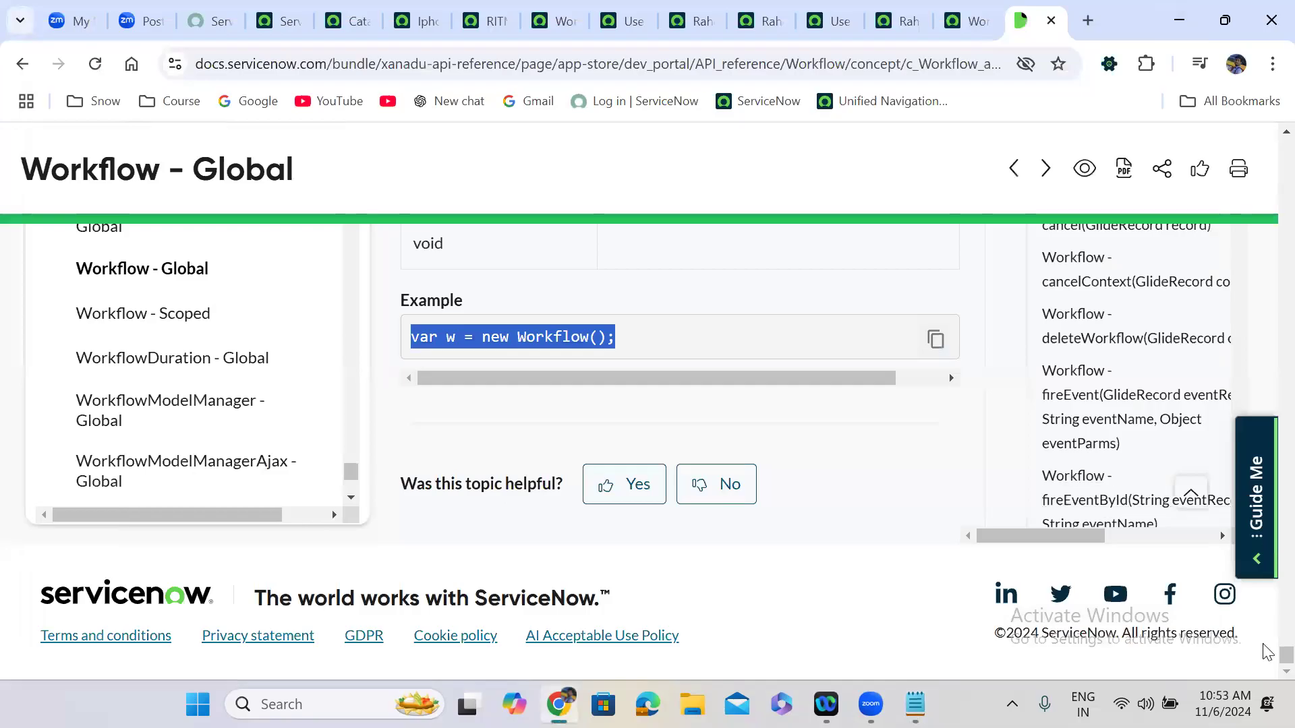
pyautogui.scroll(10, 1267, 570)
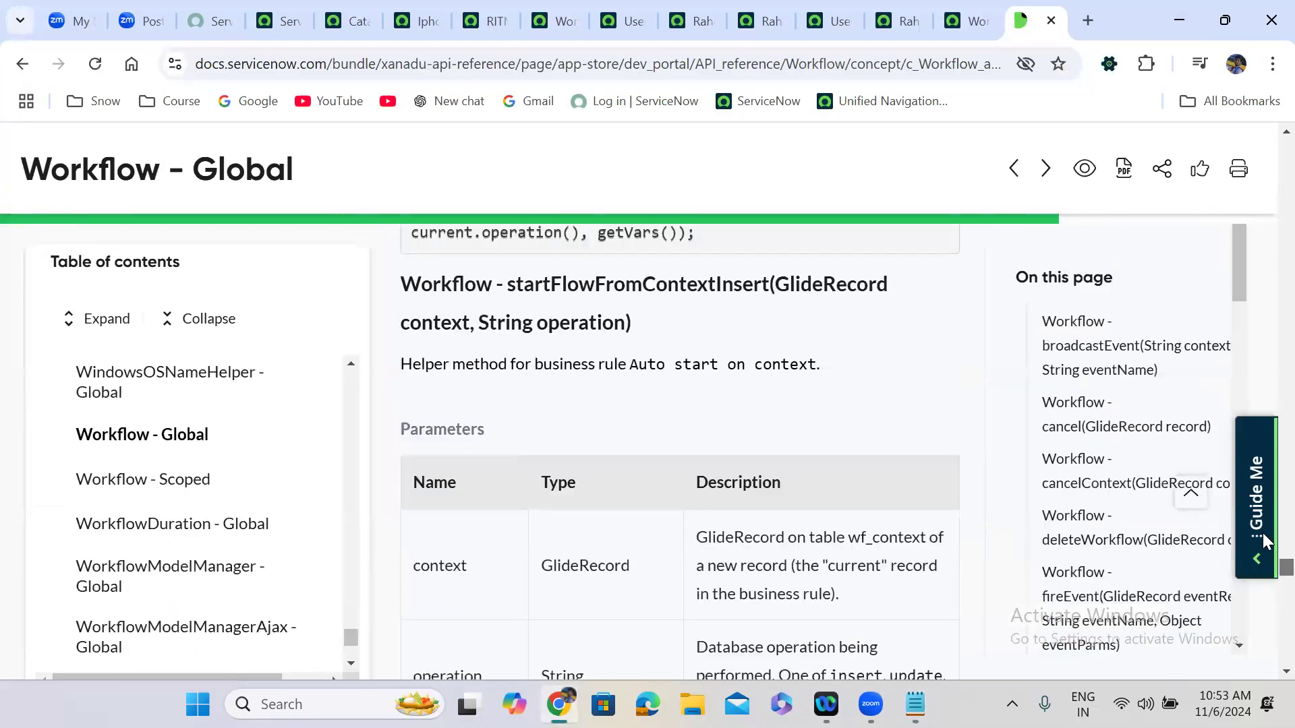
pyautogui.scroll(10, 1266, 516)
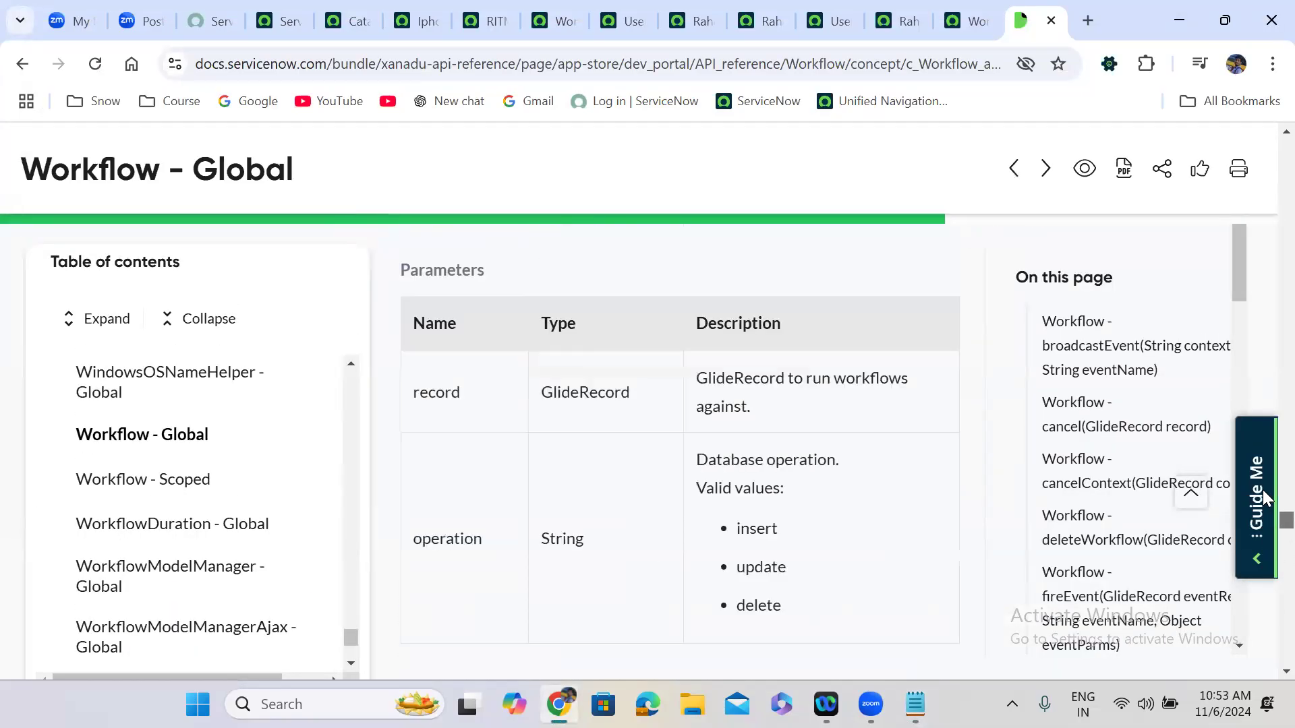
pyautogui.scroll(3, 1265, 484)
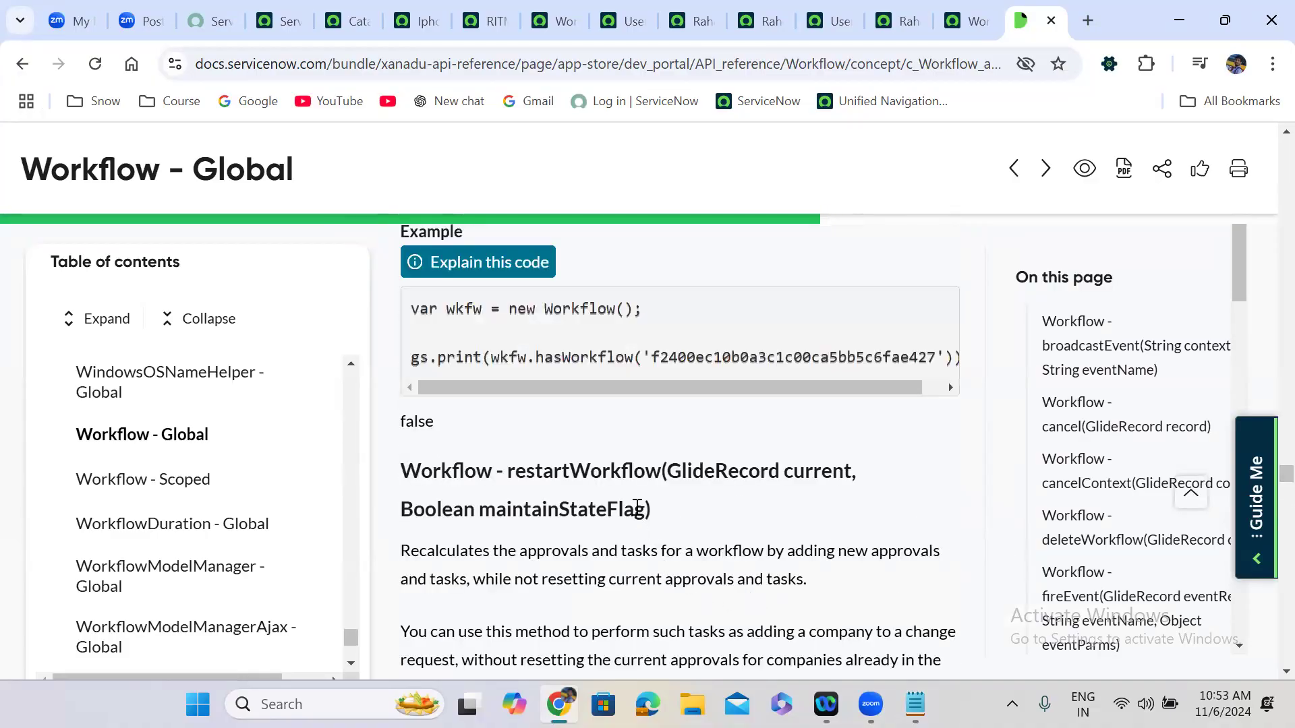
pyautogui.doubleClick(619, 474)
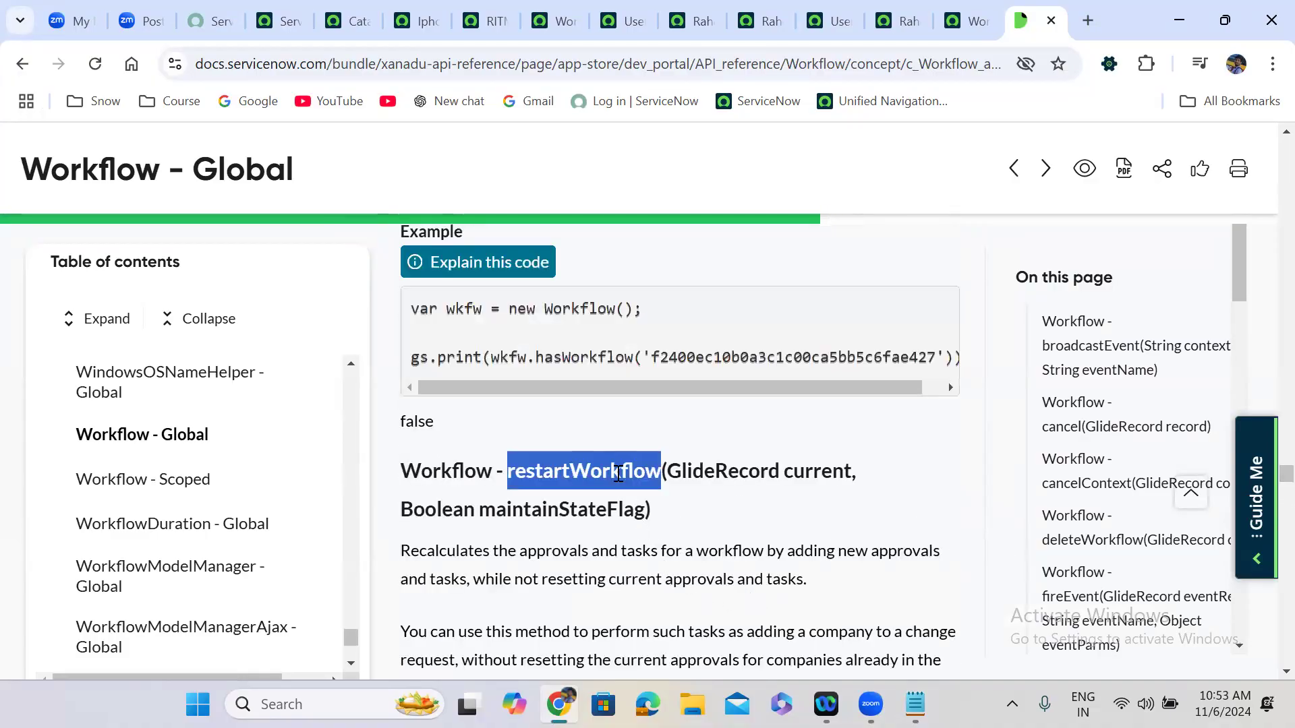
pyautogui.click(701, 516)
# Copy the example call new Workflow().restartWorkflow(current, false); and select the restartFlow line in Notepad.
pyautogui.scroll(-3, 701, 517)
pyautogui.scroll(-12, 701, 517)
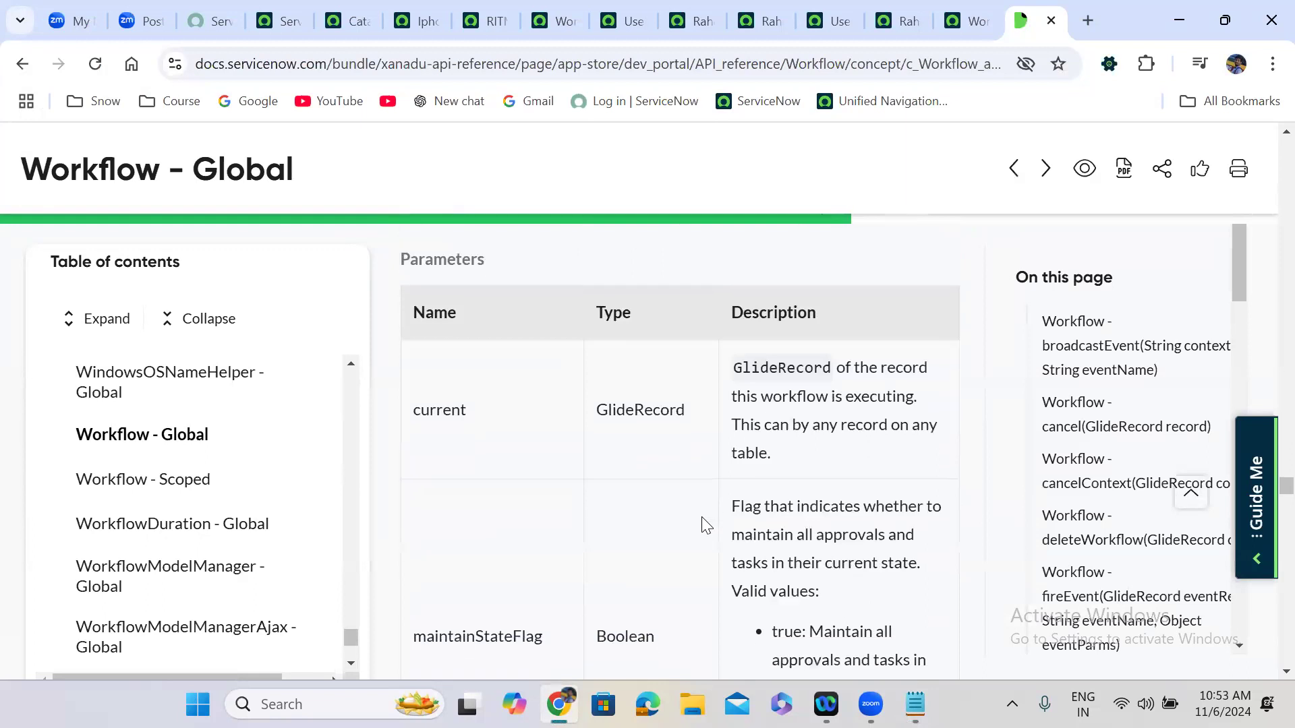
pyautogui.scroll(-3, 703, 517)
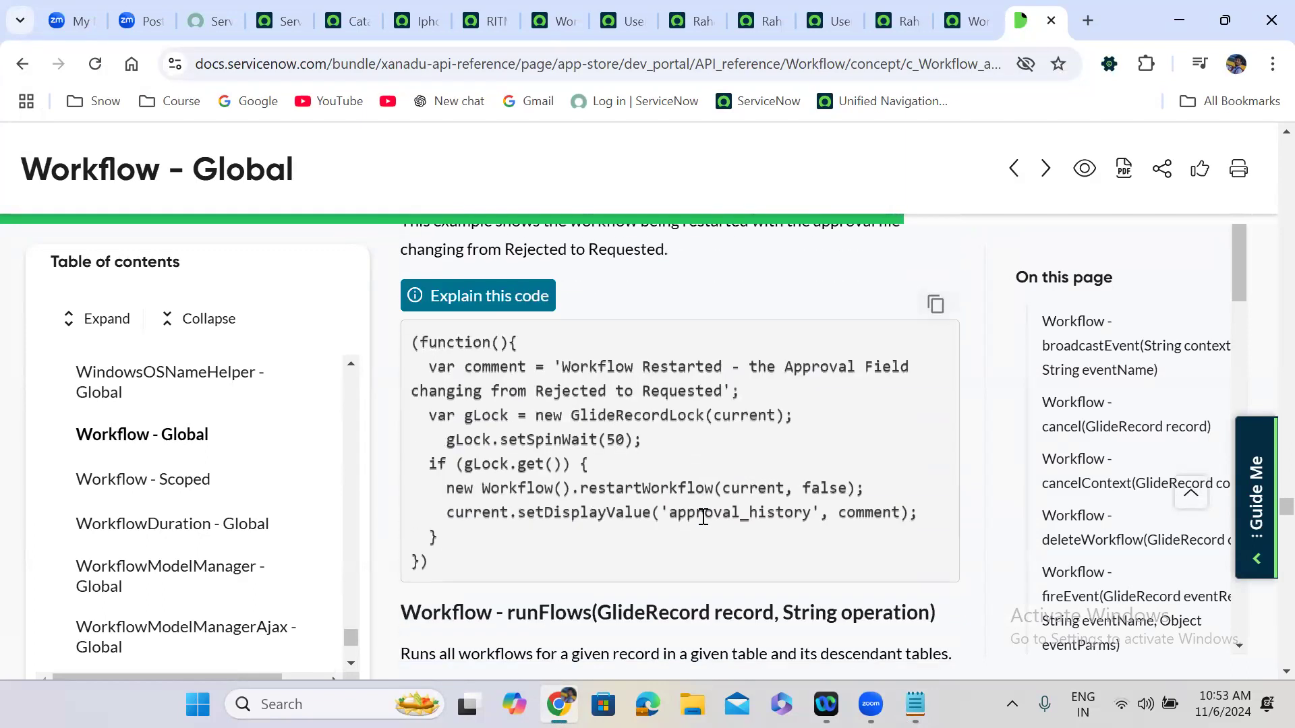
pyautogui.moveTo(865, 487); pyautogui.dragTo(446, 488)
pyautogui.hotkey('ctrl', 'c')
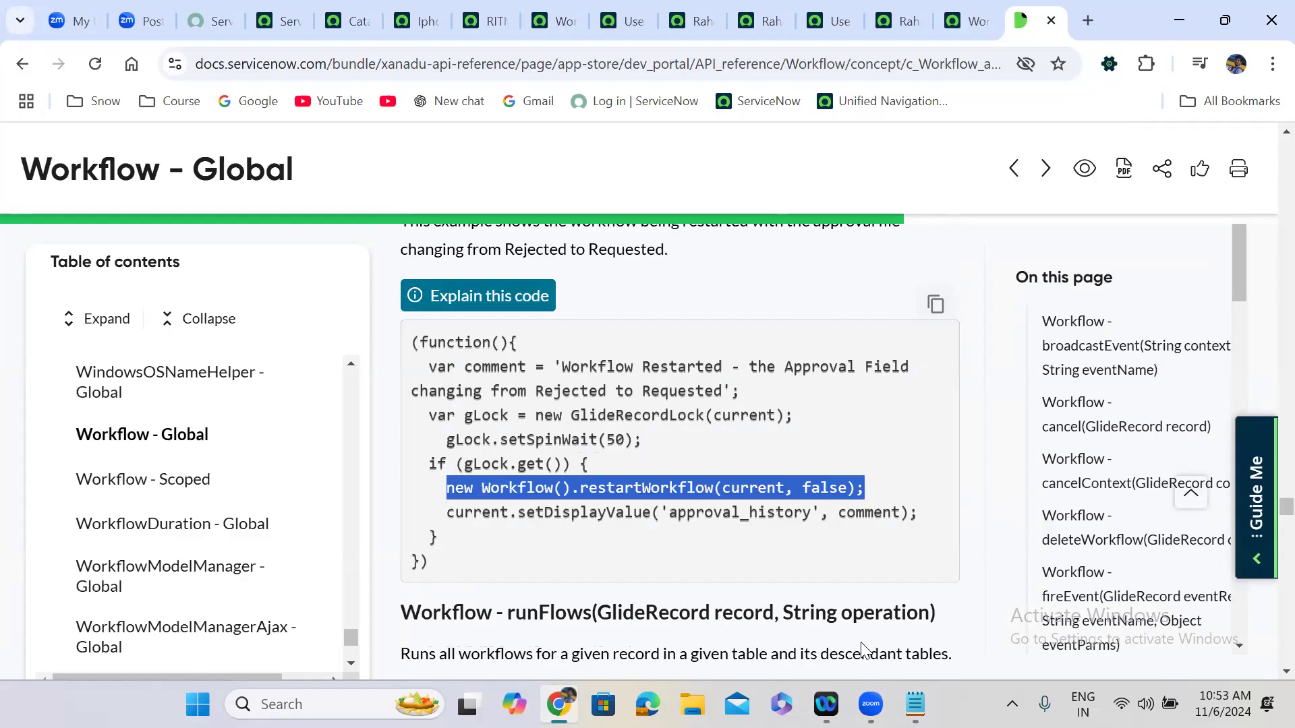
pyautogui.click(915, 704)
pyautogui.moveTo(516, 238); pyautogui.dragTo(22, 247)
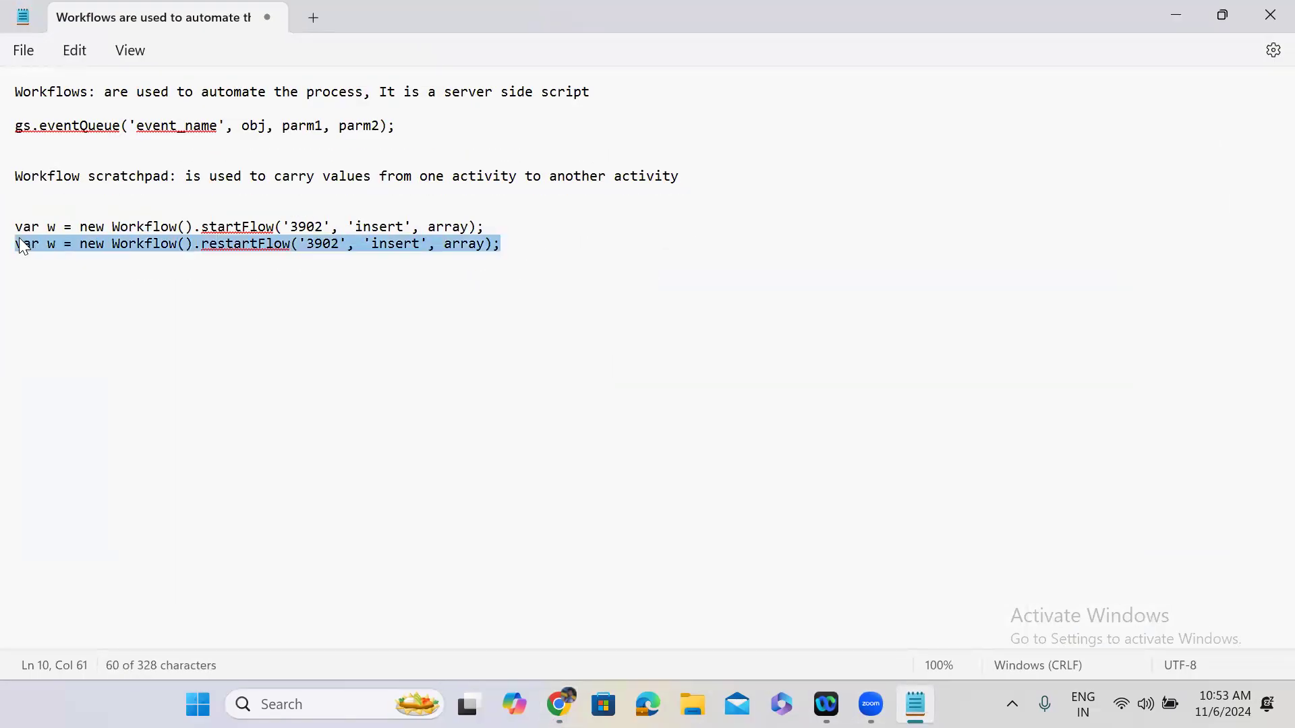
# Replace the restartFlow line with new Workflow().restartWorkflow(current, false); and start a cancel copy below.
pyautogui.hotkey('ctrl', 'v')
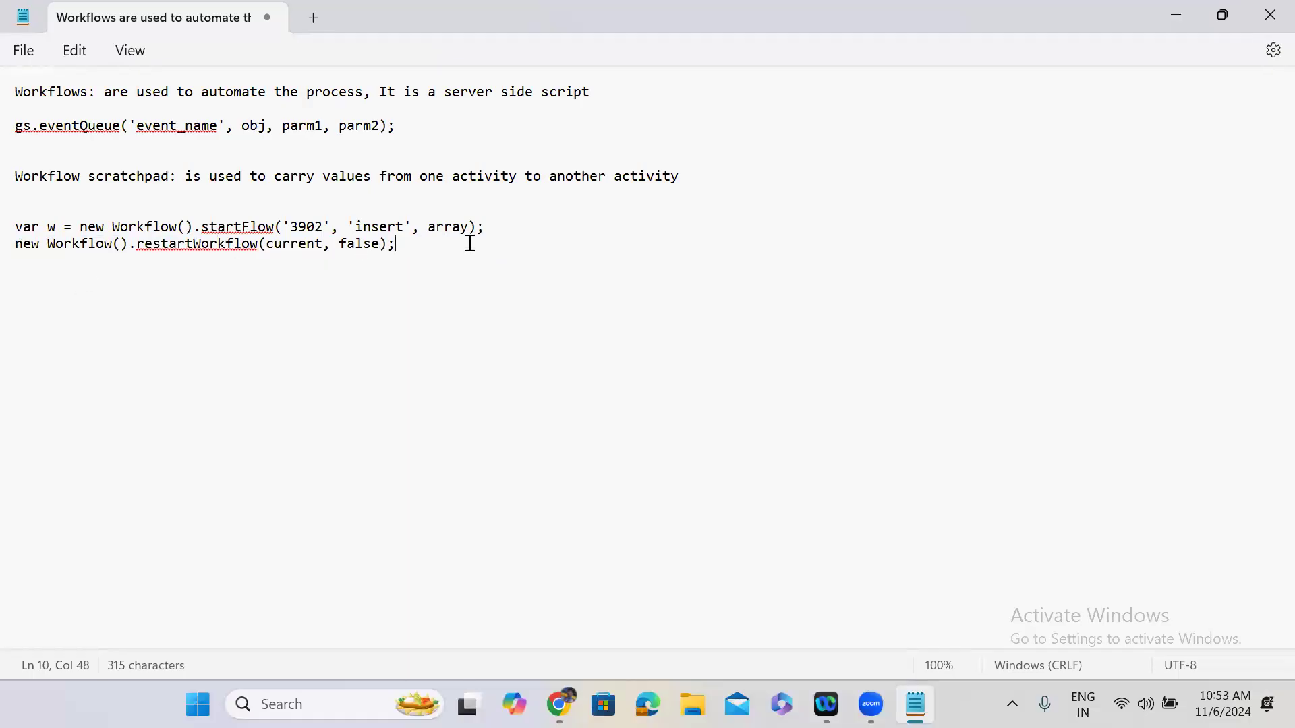
pyautogui.press('Return')
pyautogui.hotkey('ctrl', 'v')
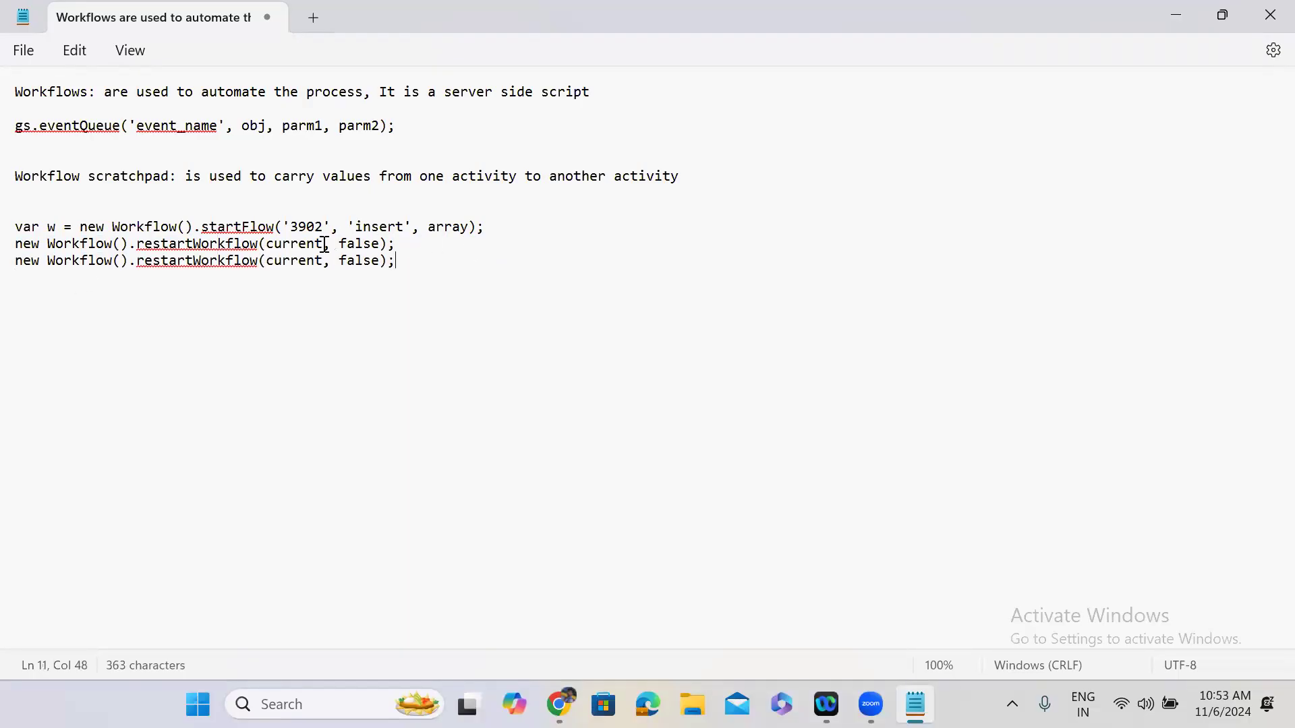
pyautogui.doubleClick(225, 263)
pyautogui.write('canc')
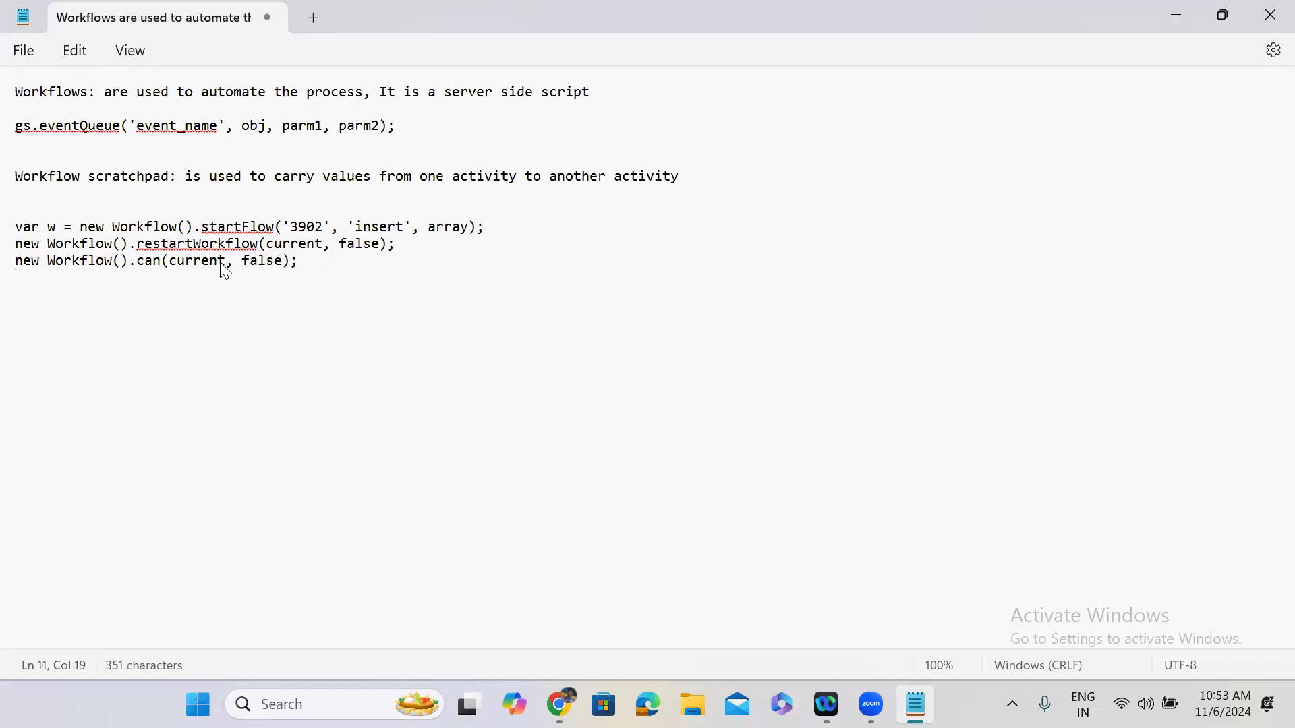
pyautogui.write('el')
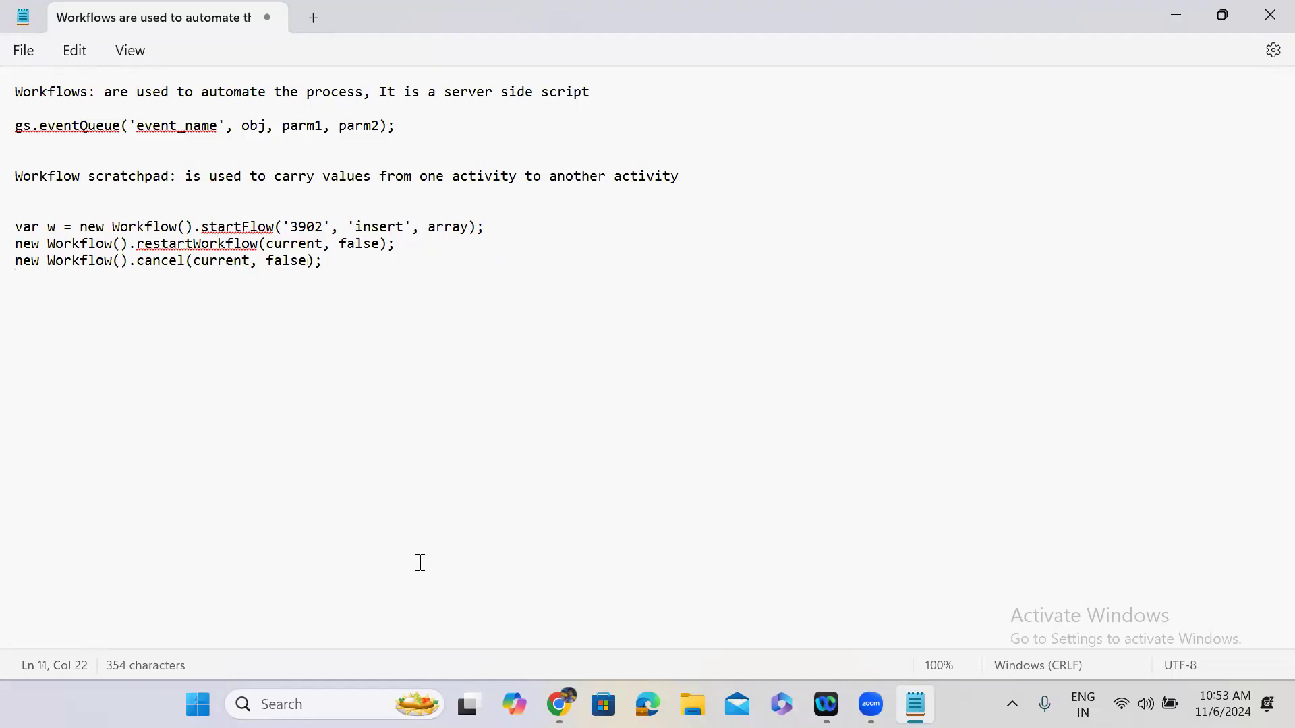